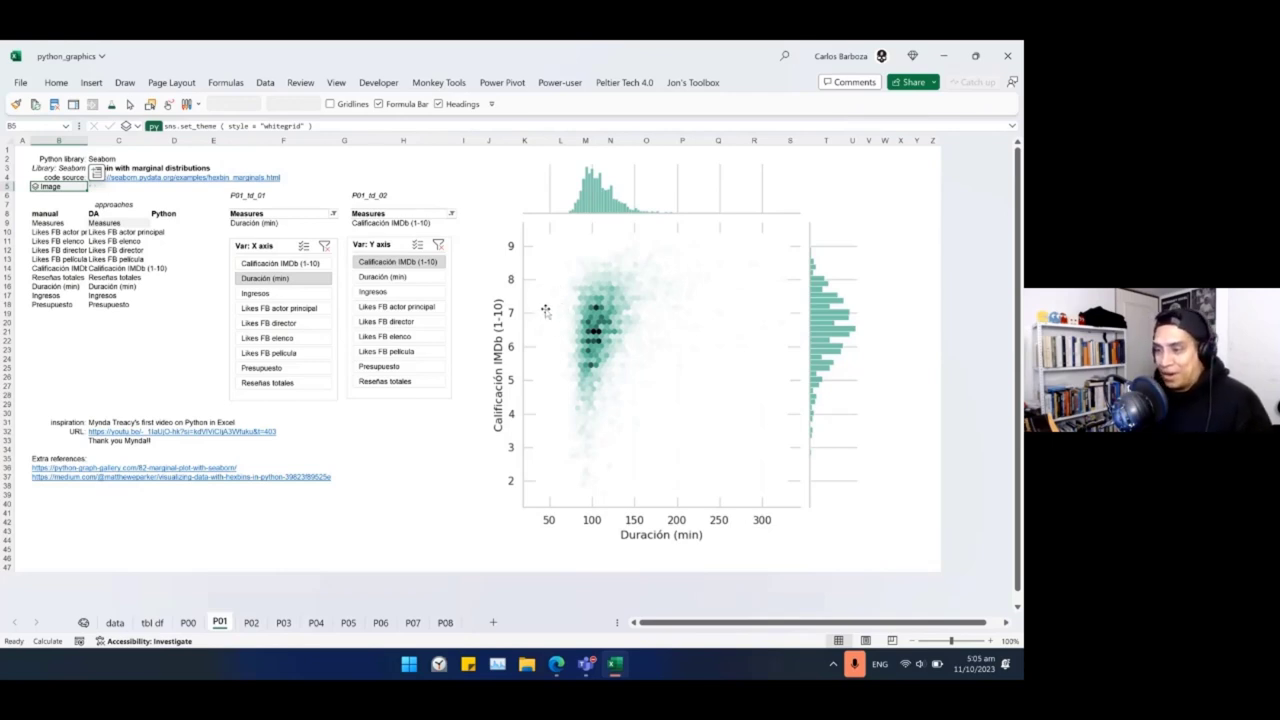
Nudge the hexbin chart picture slightly left, then open cell B5's Python code for editing.
left_click(686, 299)
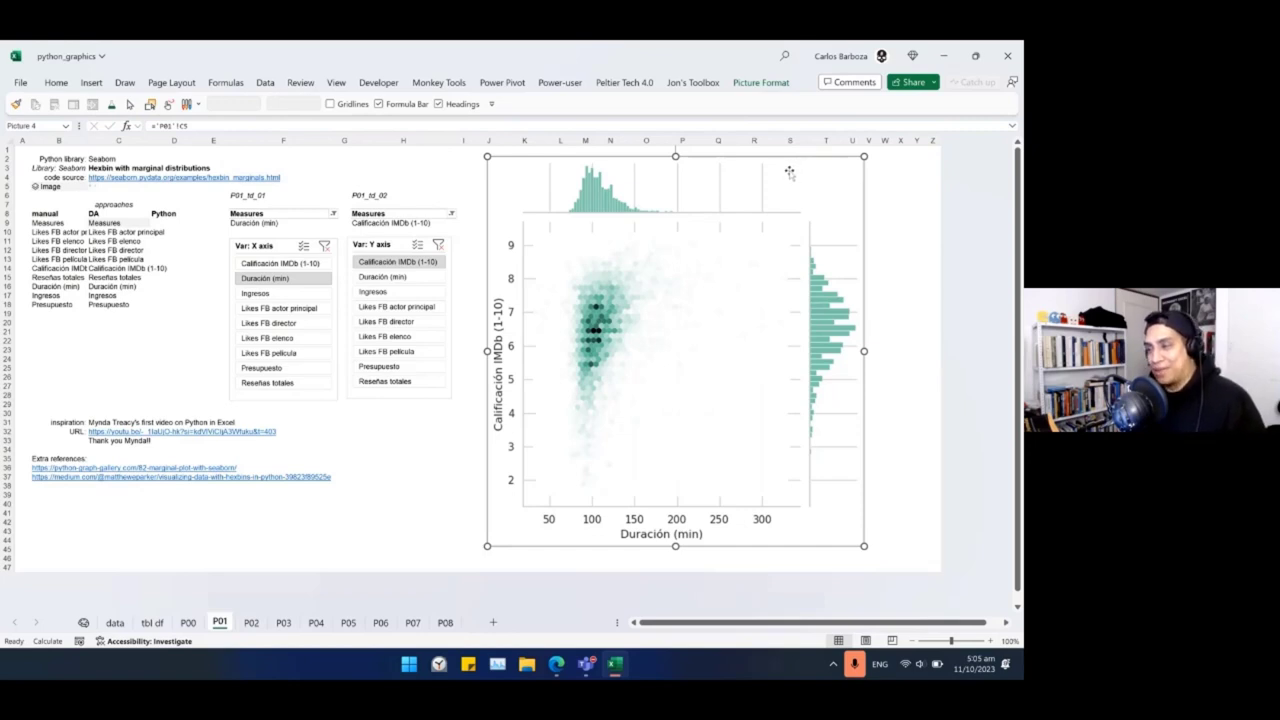
mouse_move(795, 176)
left_mouse_down()
mouse_move(785, 180)
mouse_move(800, 189)
mouse_move(783, 173)
left_mouse_up()
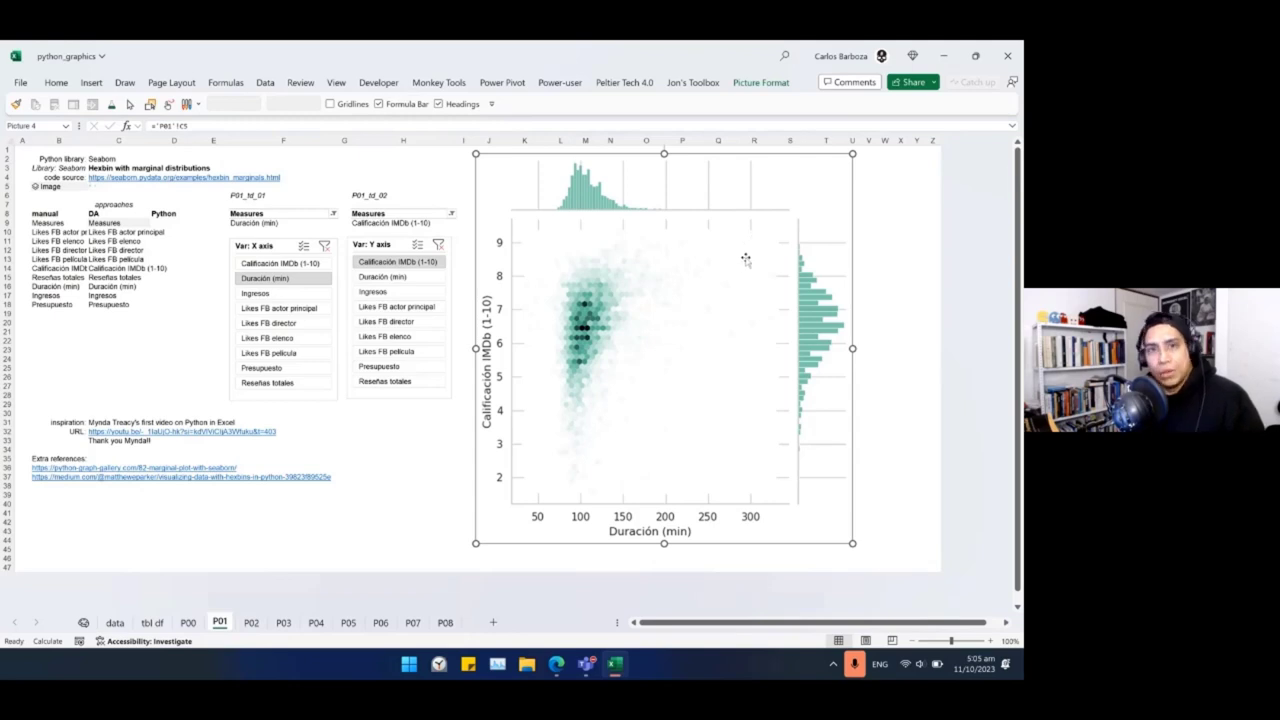
left_click(644, 337)
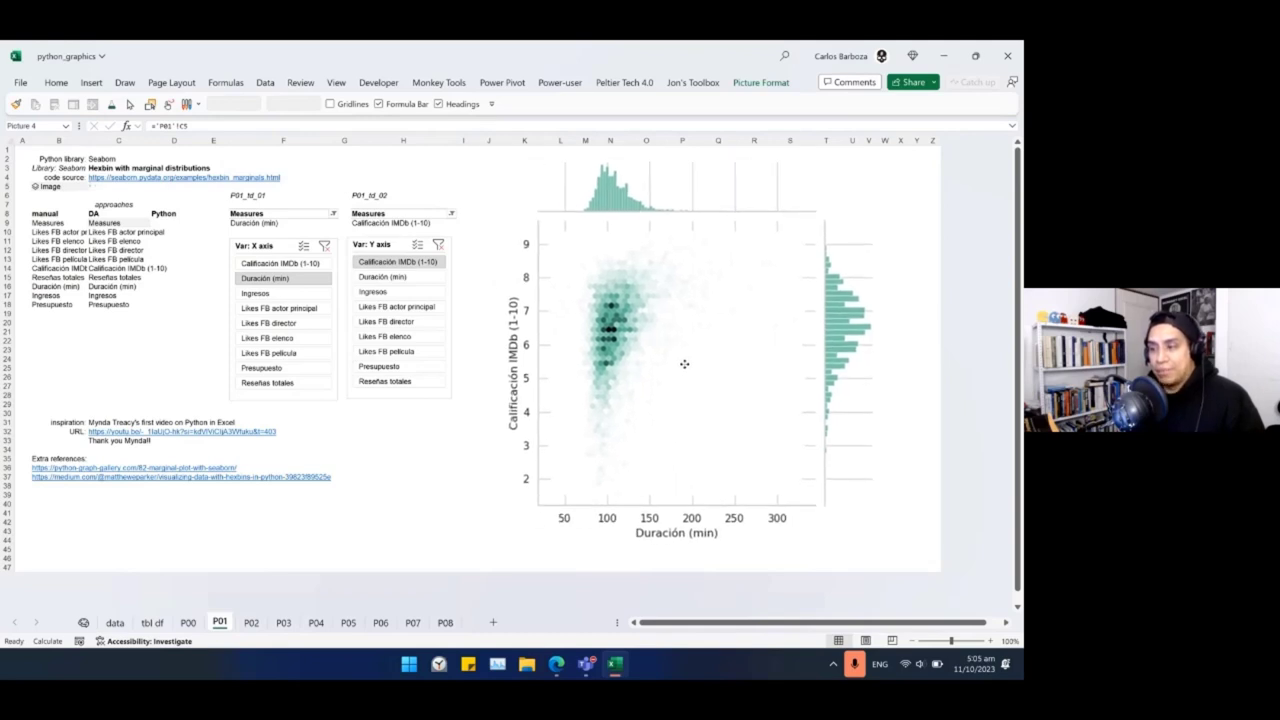
left_click(78, 186)
key("F2")
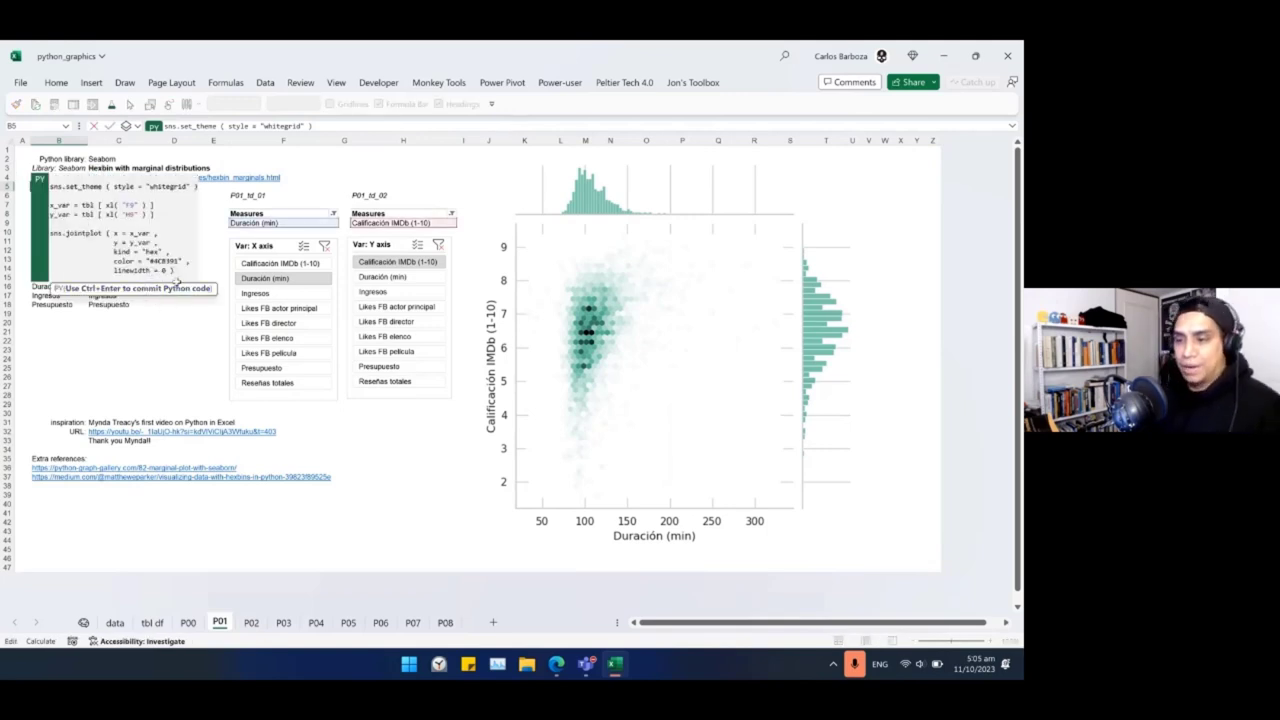
Recommit B5's jointplot code with Ctrl+Enter so the hexbin chart and marginal histograms redraw.
key("Escape")
scroll(86, 204, "up", 1, "ctrl")
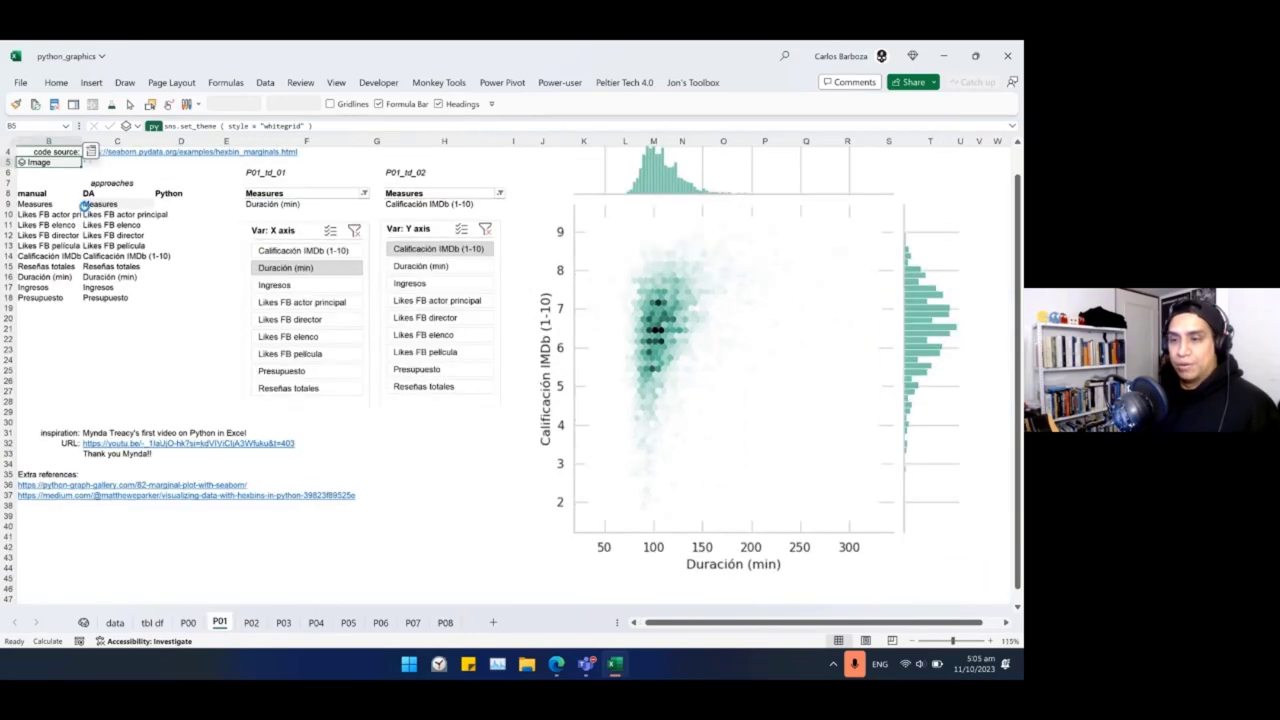
scroll(86, 204, "up", 3)
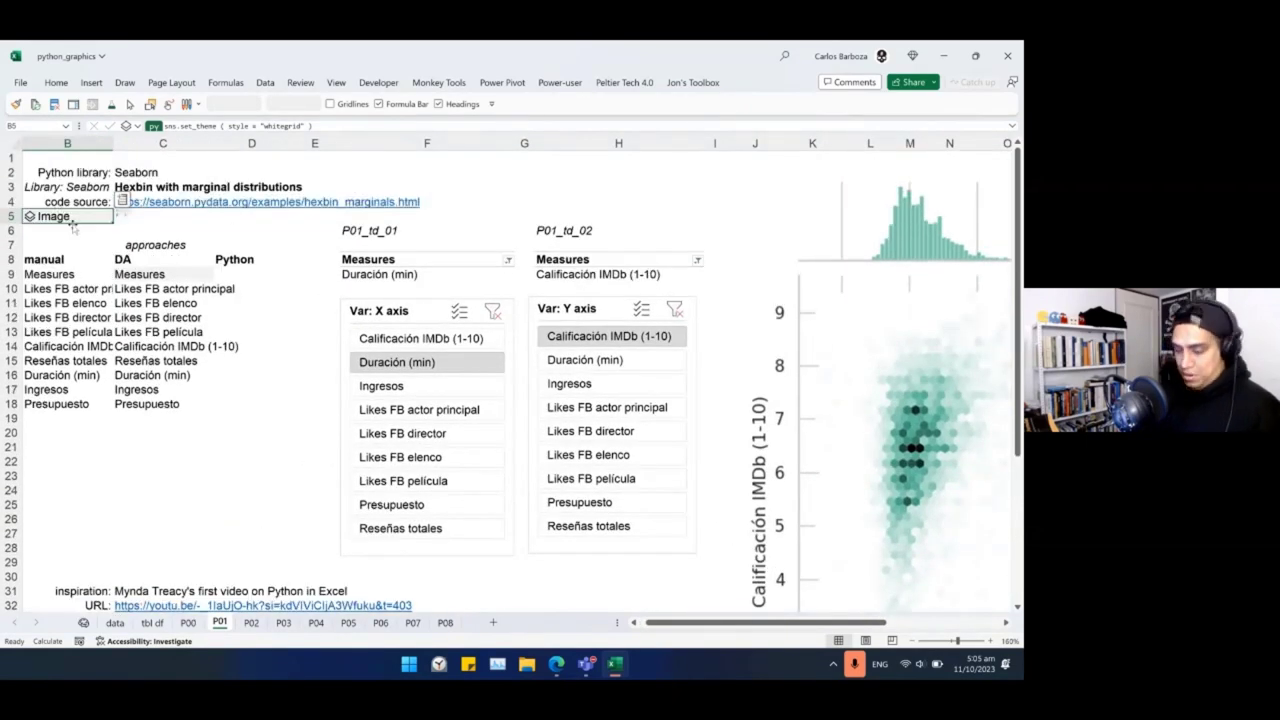
scroll(76, 236, "left", 1)
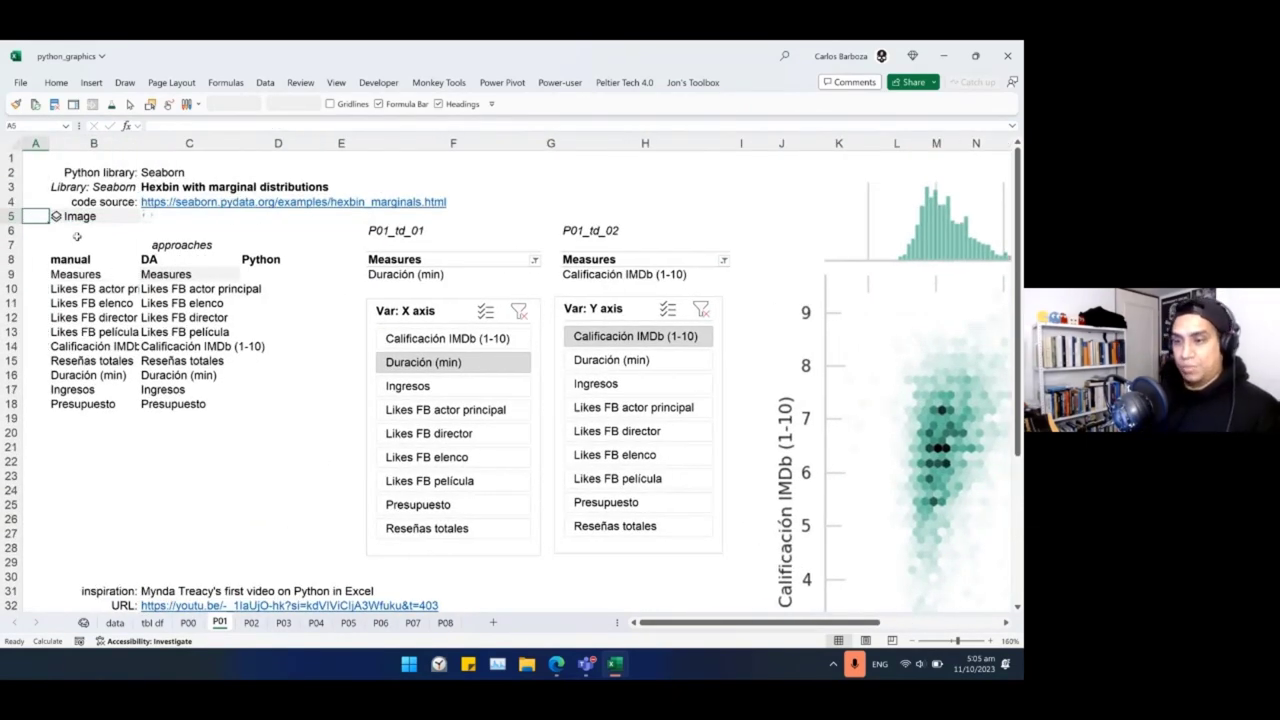
key("F2")
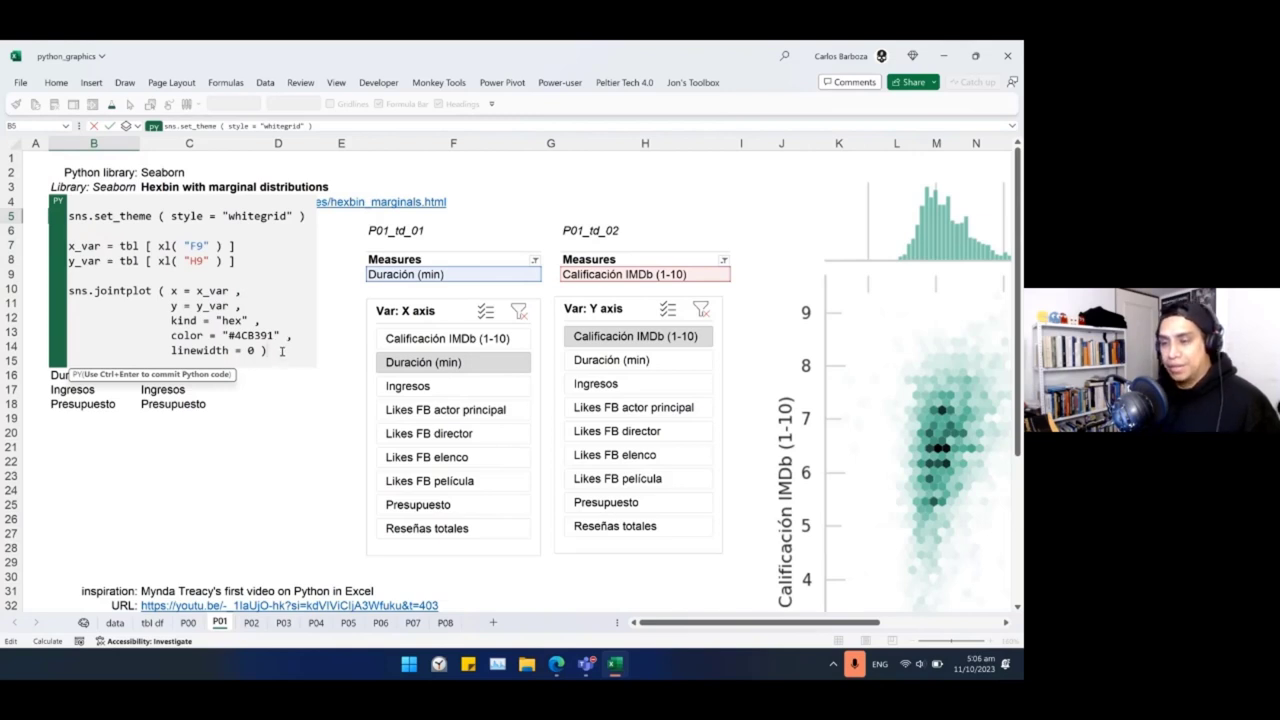
mouse_move(268, 350)
left_mouse_down()
mouse_move(92, 218)
mouse_move(68, 216)
mouse_move(274, 346)
left_mouse_up()
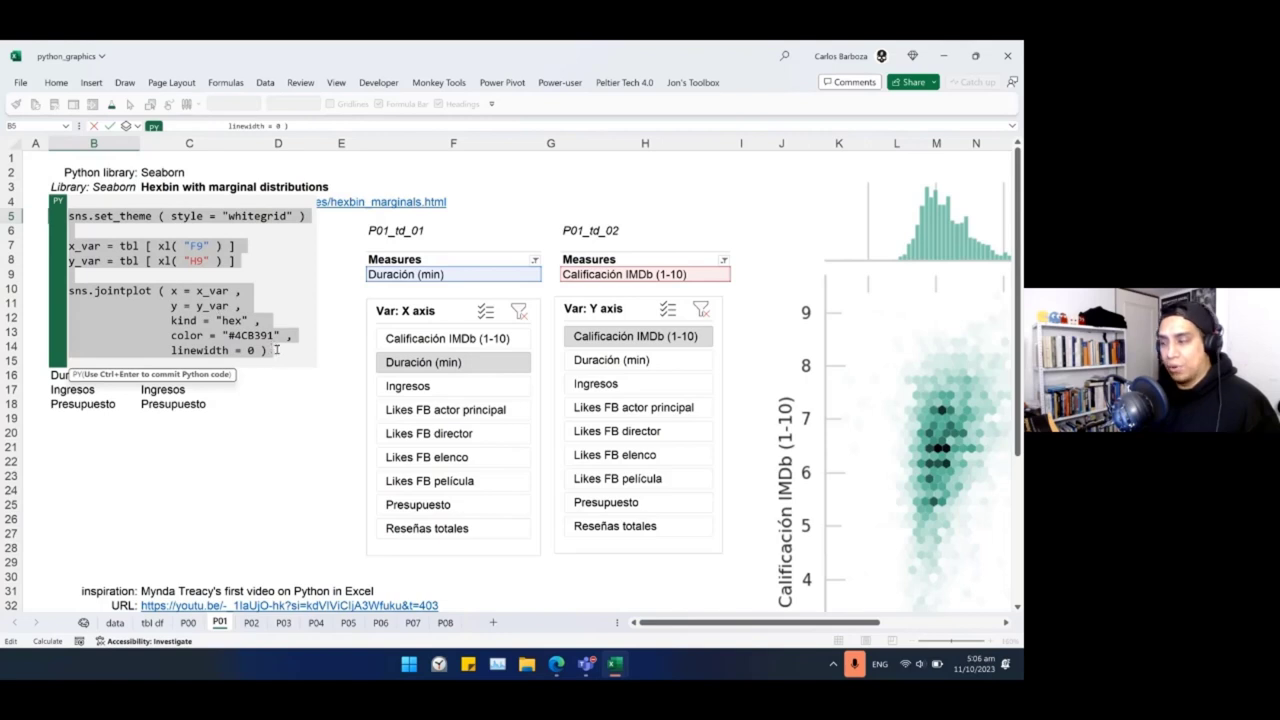
left_click(834, 326)
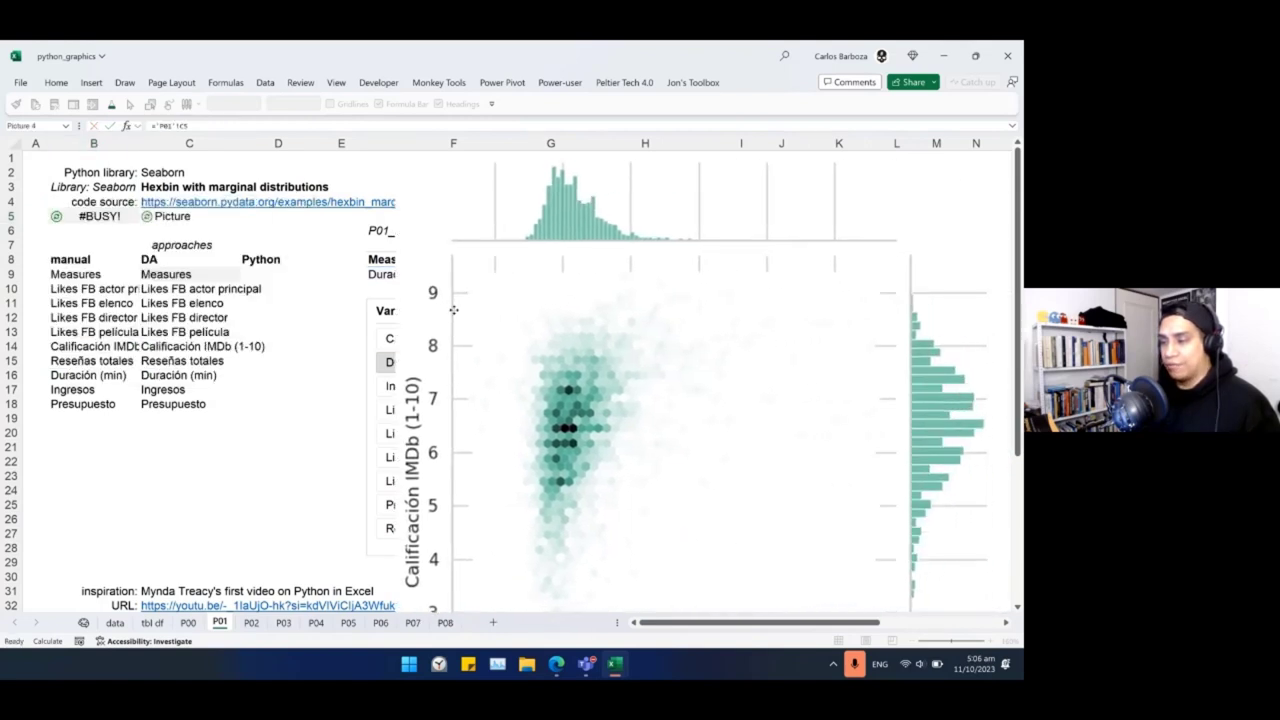
left_click(104, 213)
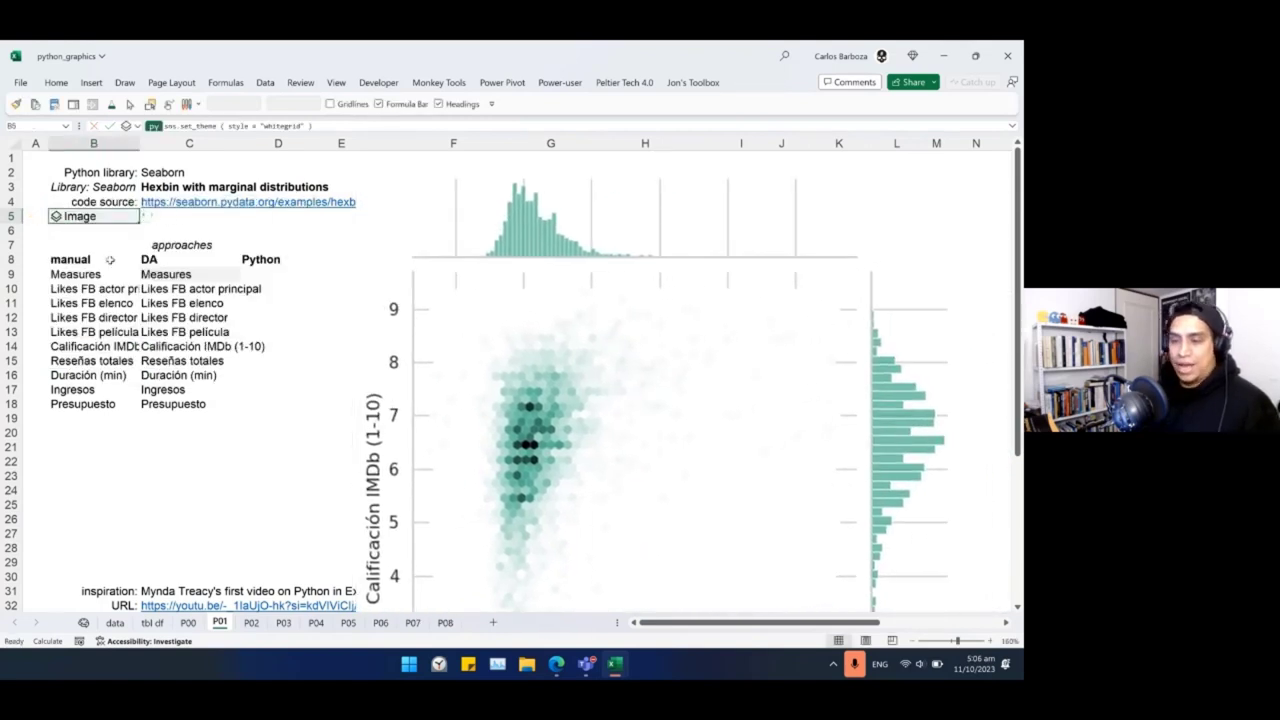
key("F2")
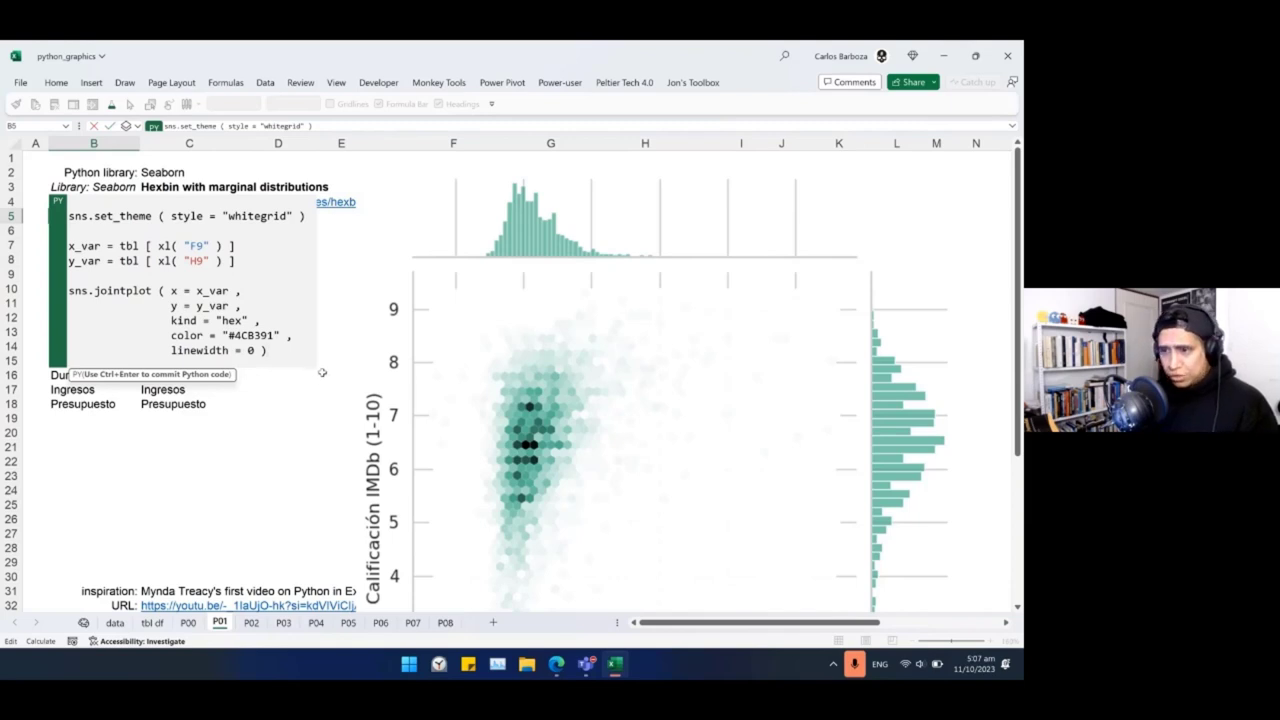
key("ctrl+Return")
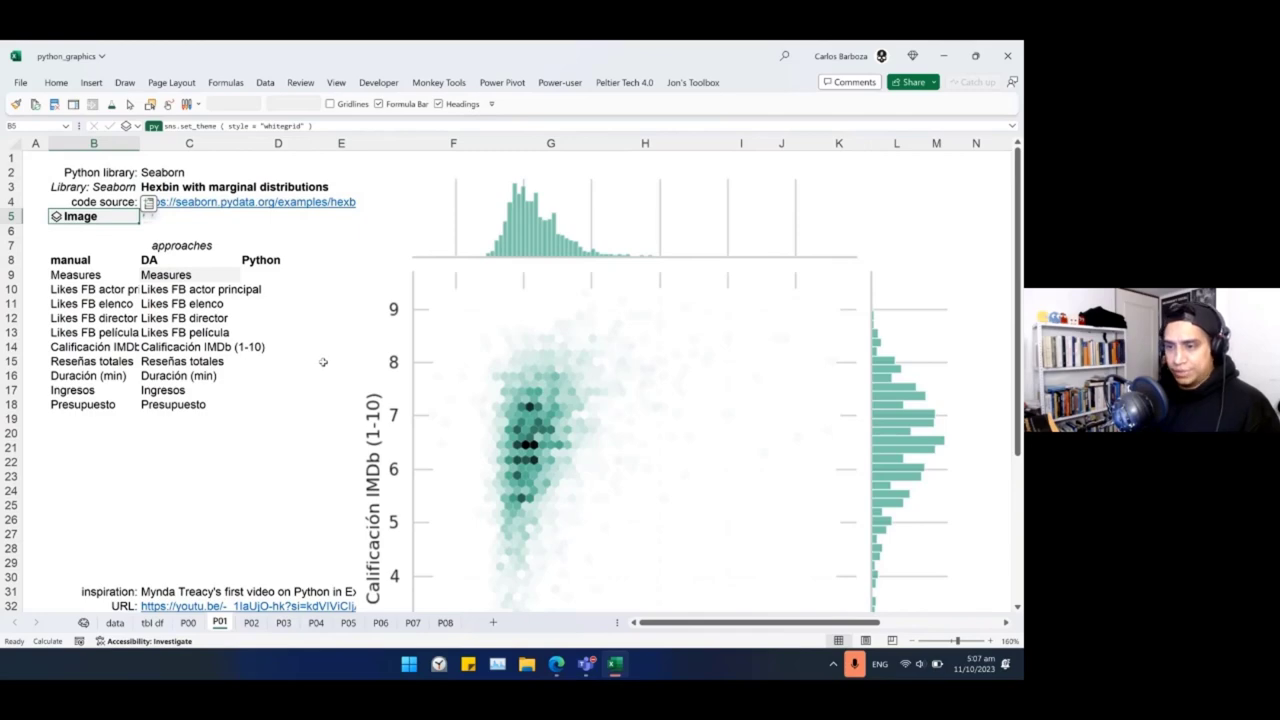
scroll(318, 362, "down", 1)
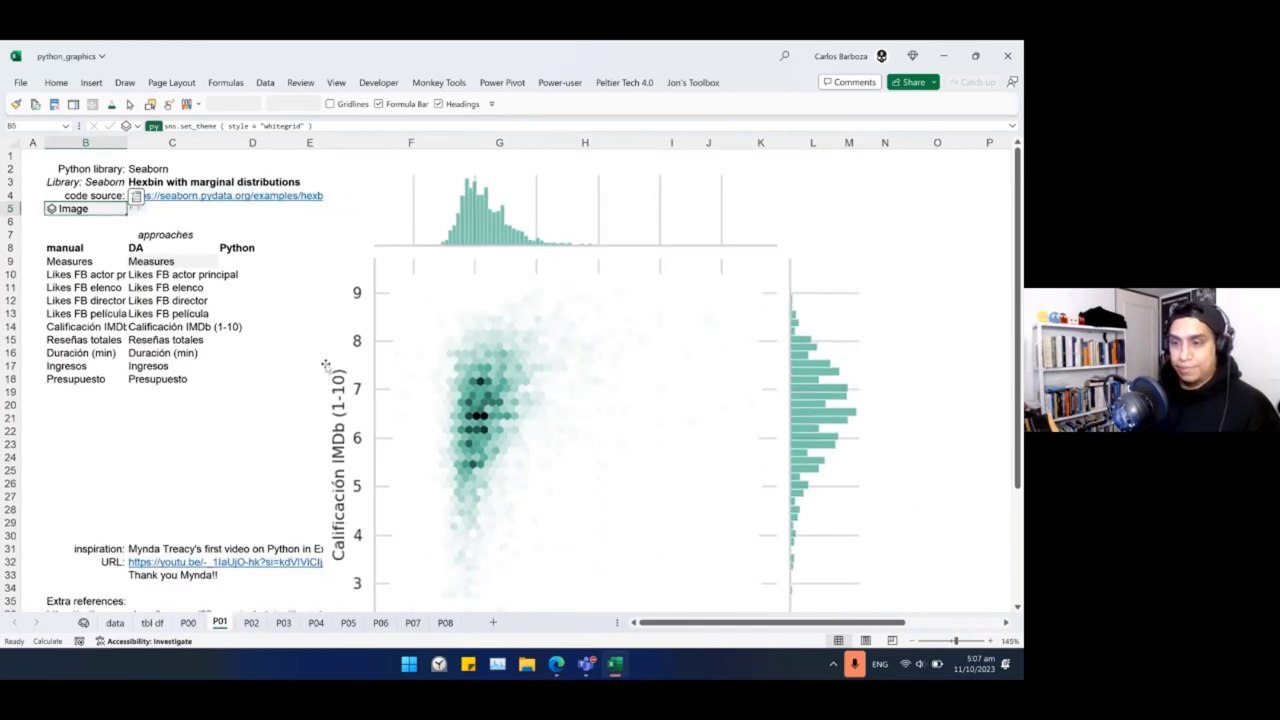
scroll(325, 370, "down", 3)
Move the hexbin chart picture to the right and slightly lower.
left_click_drag(358, 316, 570, 295)
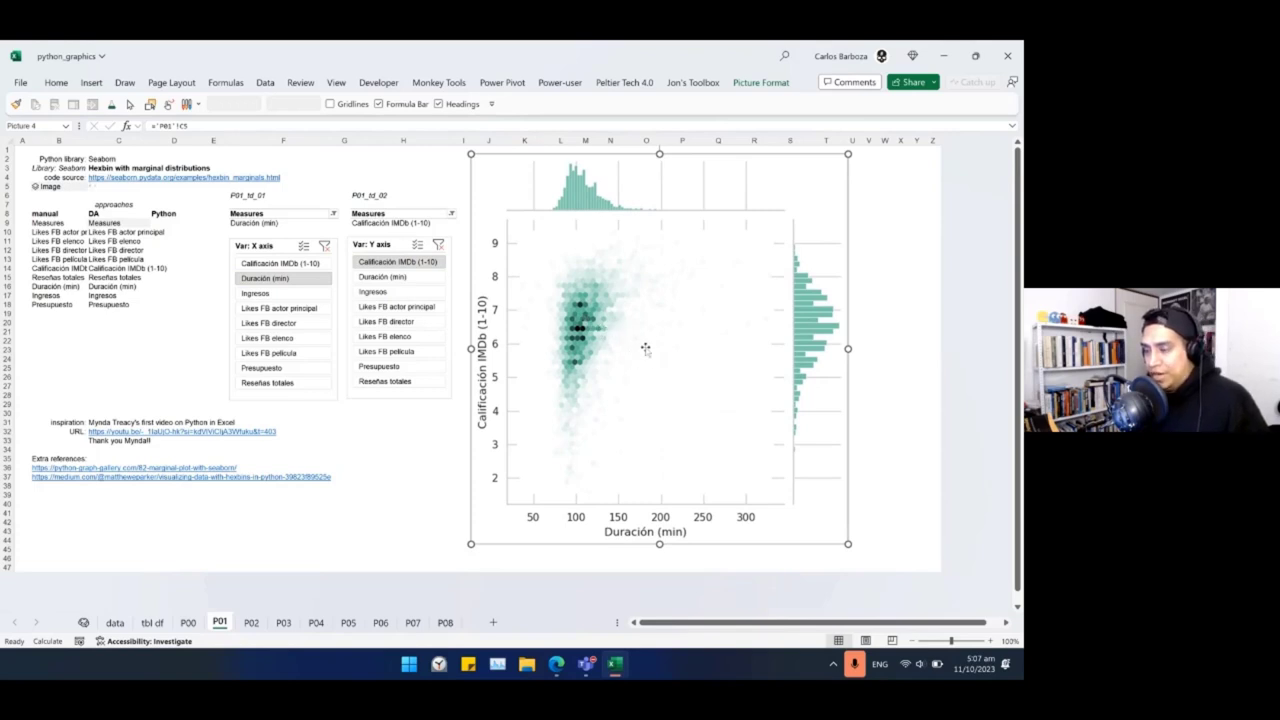
left_click_drag(670, 335, 669, 339)
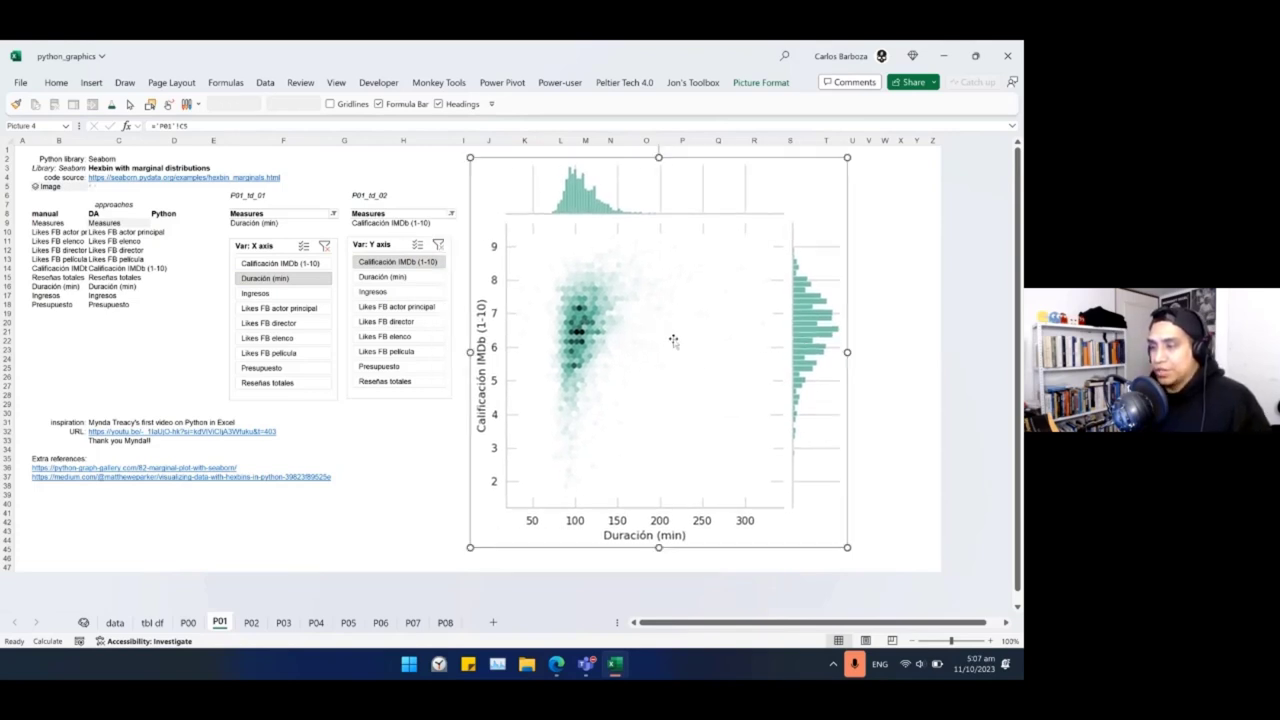
left_click(110, 168)
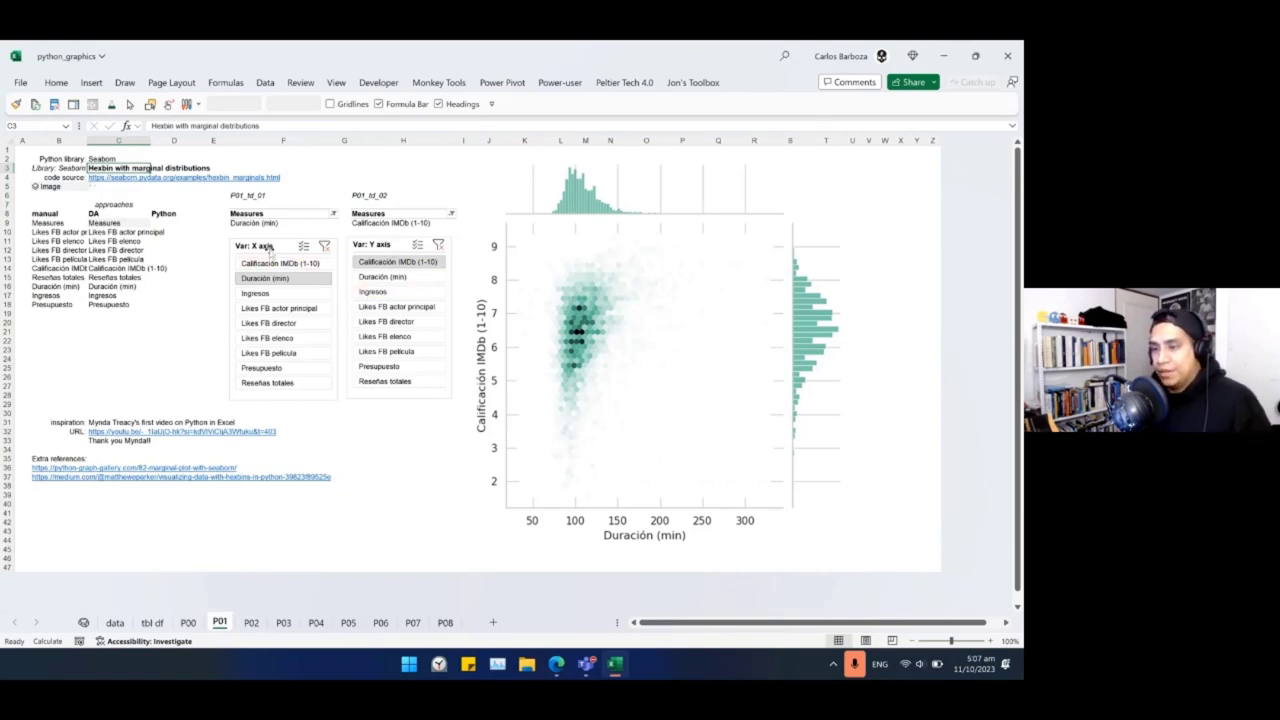
Line up the Var: X axis and Var: Y axis selectors beside the chart.
mouse_move(269, 245)
left_mouse_down()
mouse_move(255, 257)
mouse_move(266, 243)
left_mouse_up()
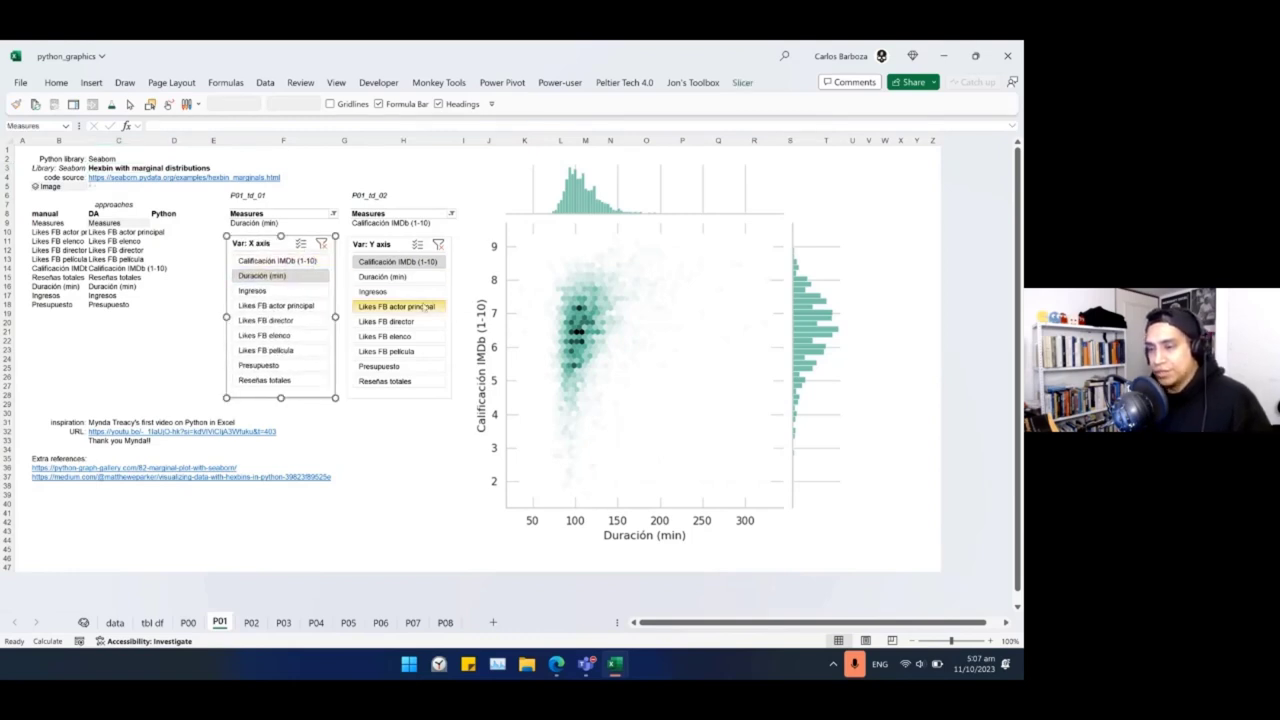
left_click_drag(283, 245, 279, 242)
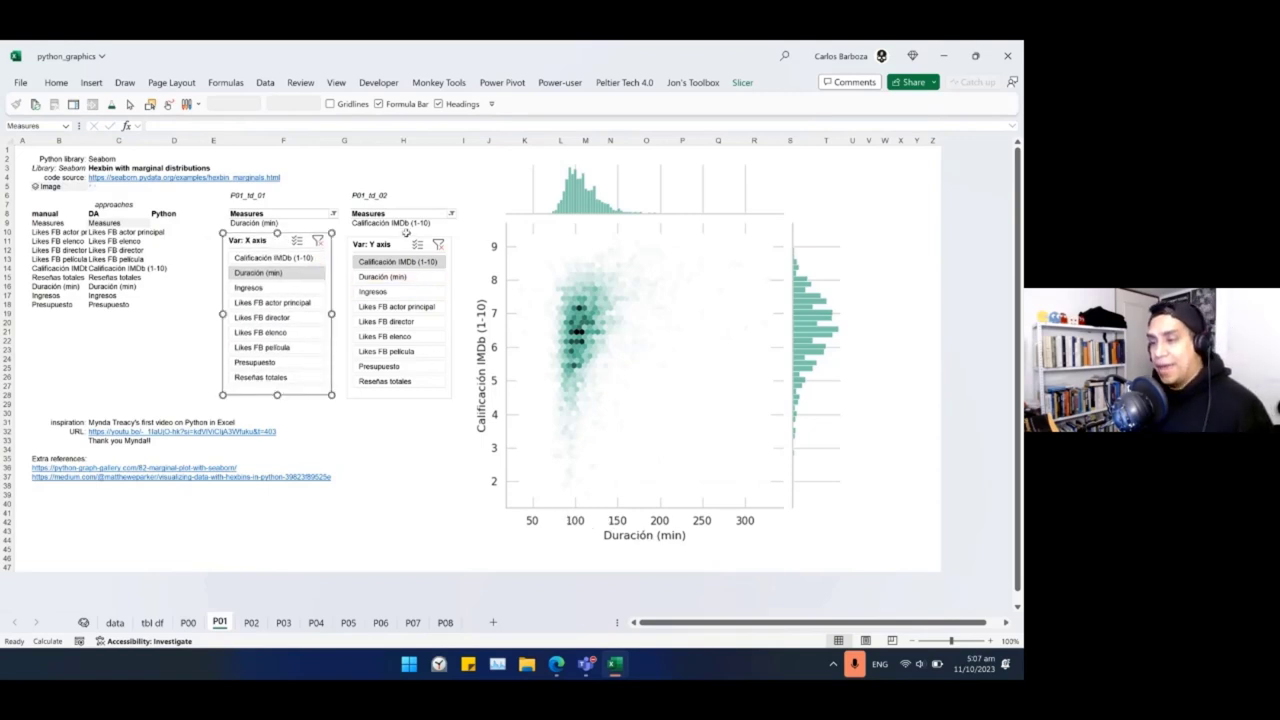
left_click_drag(395, 247, 388, 245)
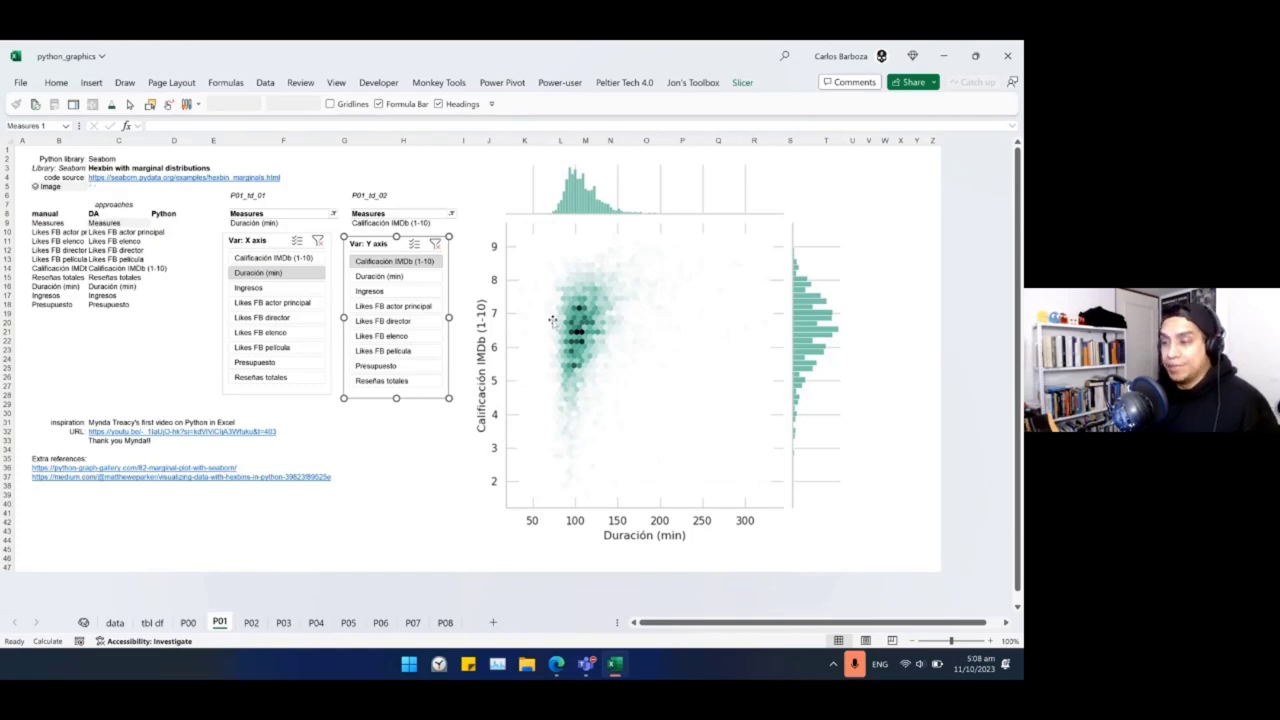
Go to the data sheet and select the movies table's last title, Woman in Gold.
left_click(115, 624)
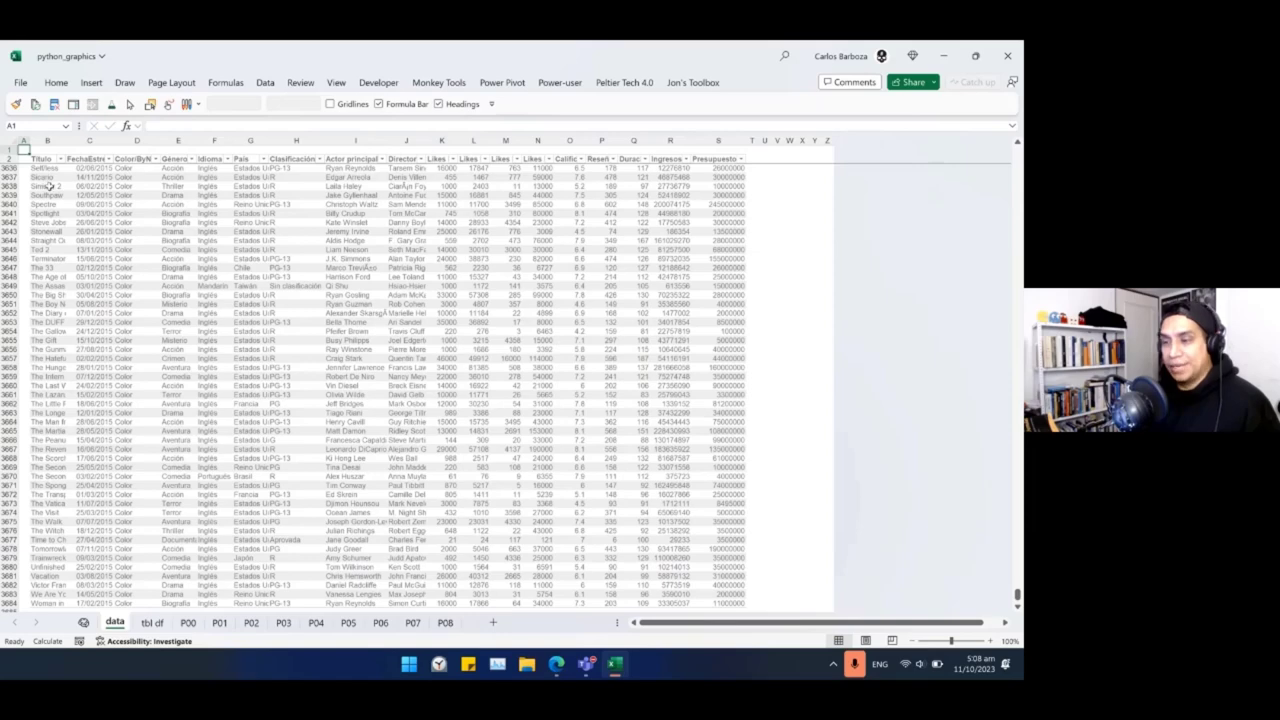
scroll(118, 244, "down", 3)
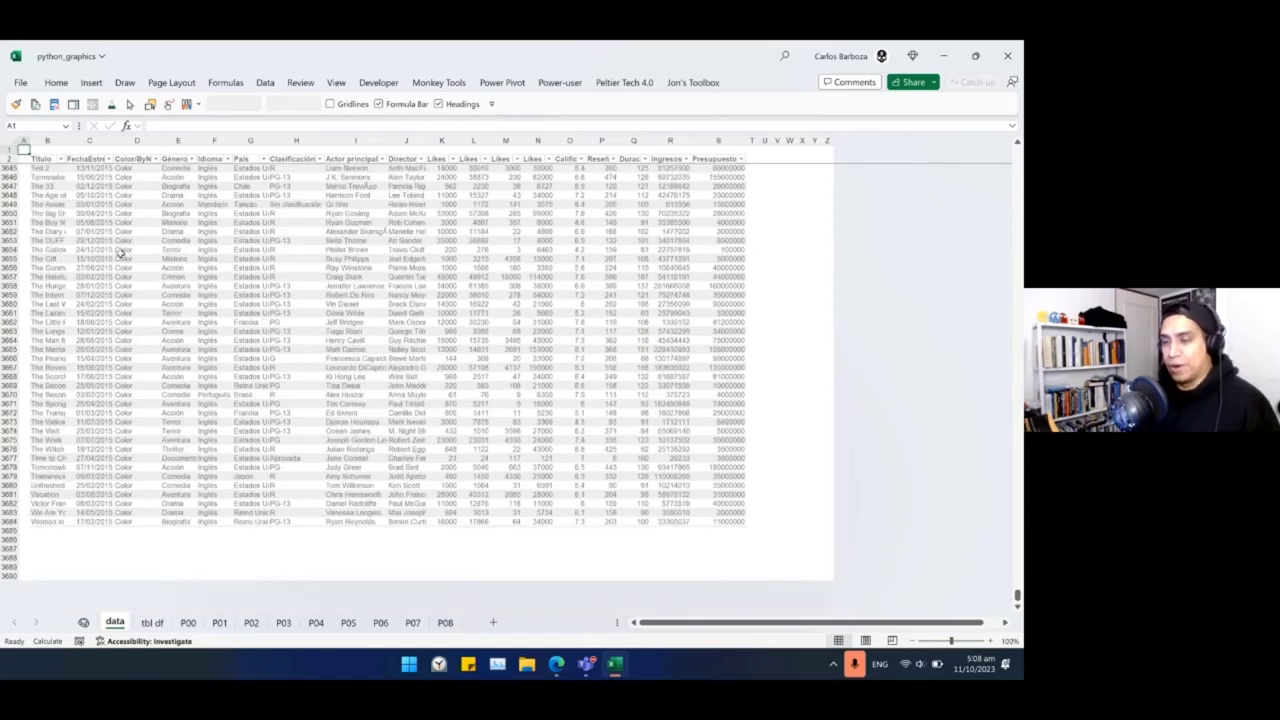
scroll(118, 253, "up", 1)
left_click(45, 549)
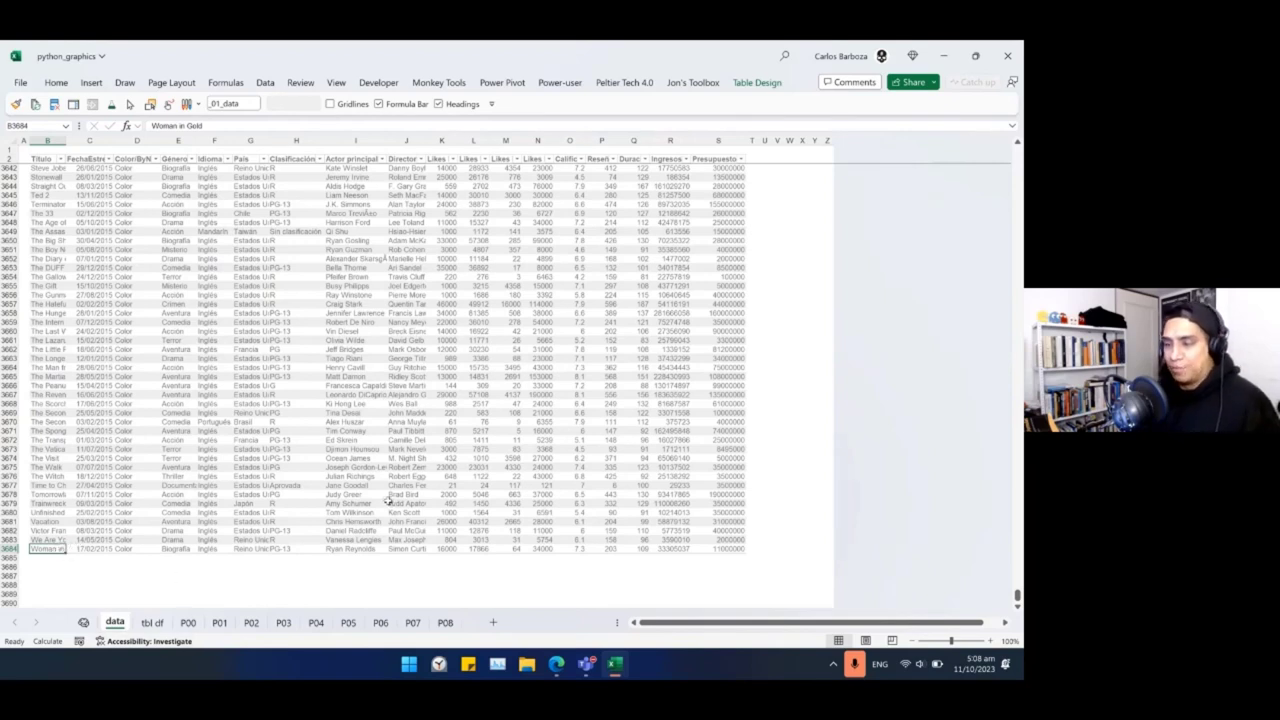
Check the hexbin chart on P01, visit P00, then return to the data sheet.
left_click(219, 623)
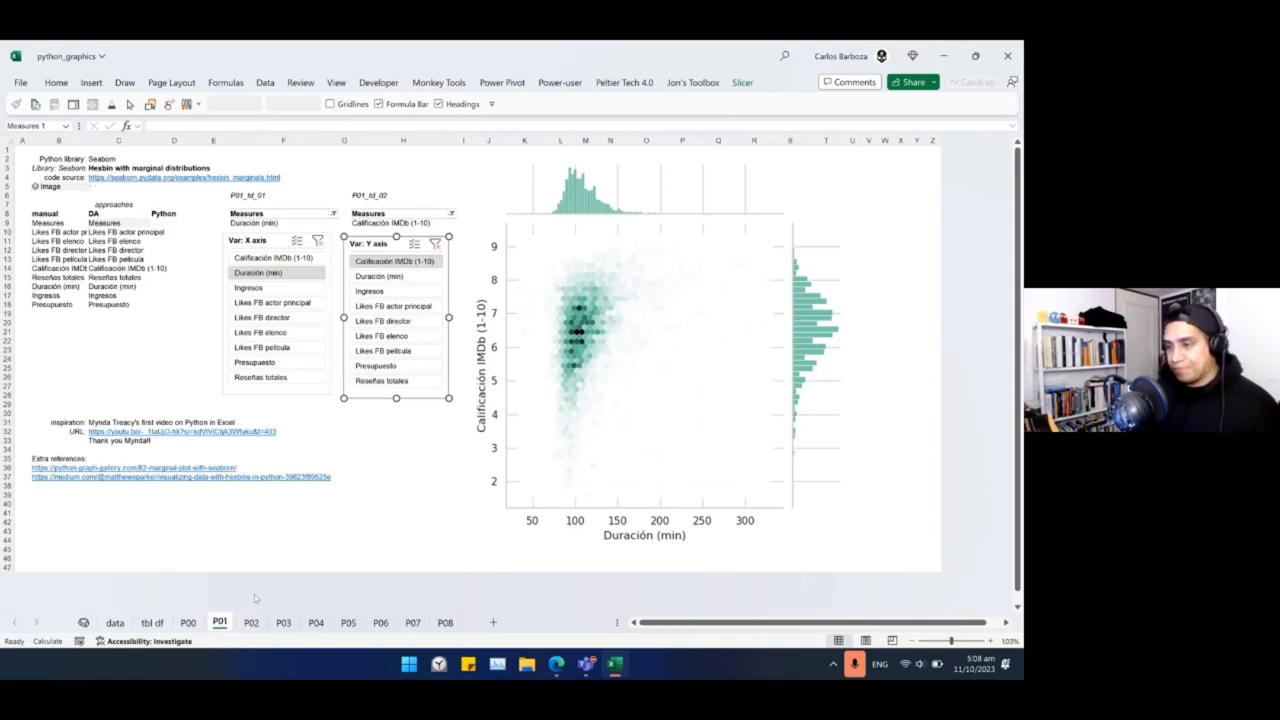
left_click(692, 320)
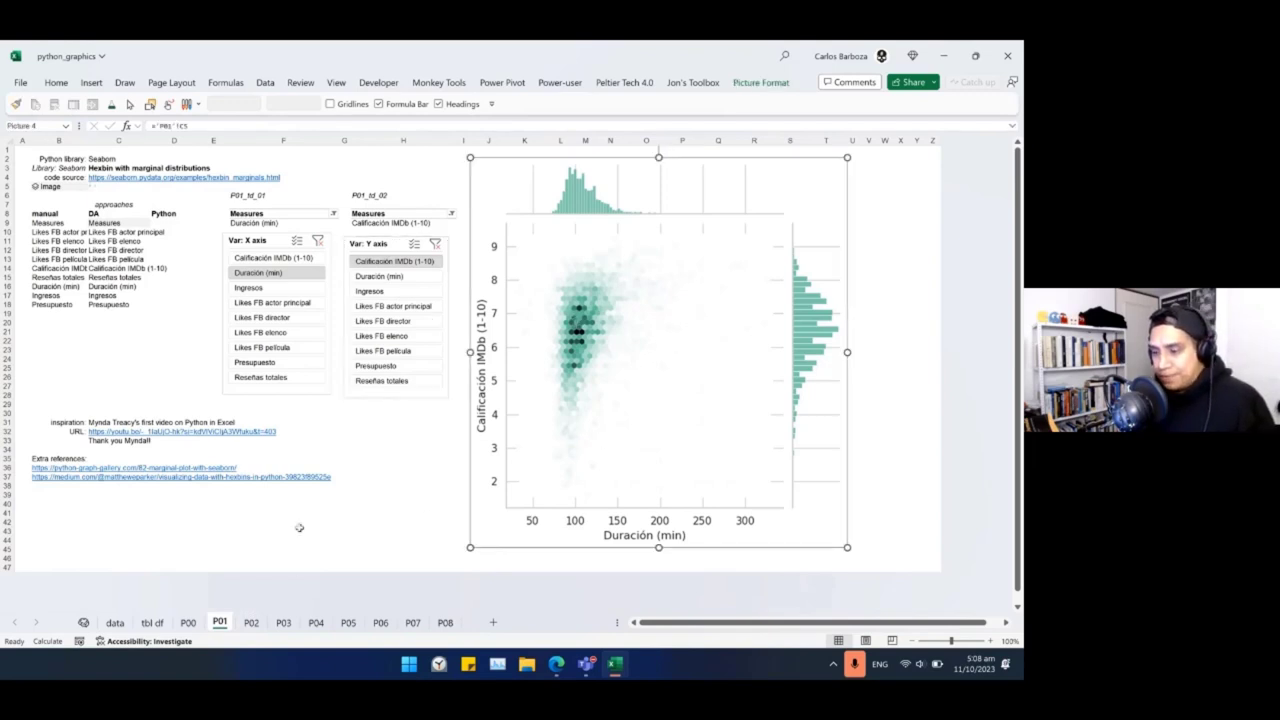
left_click(186, 623)
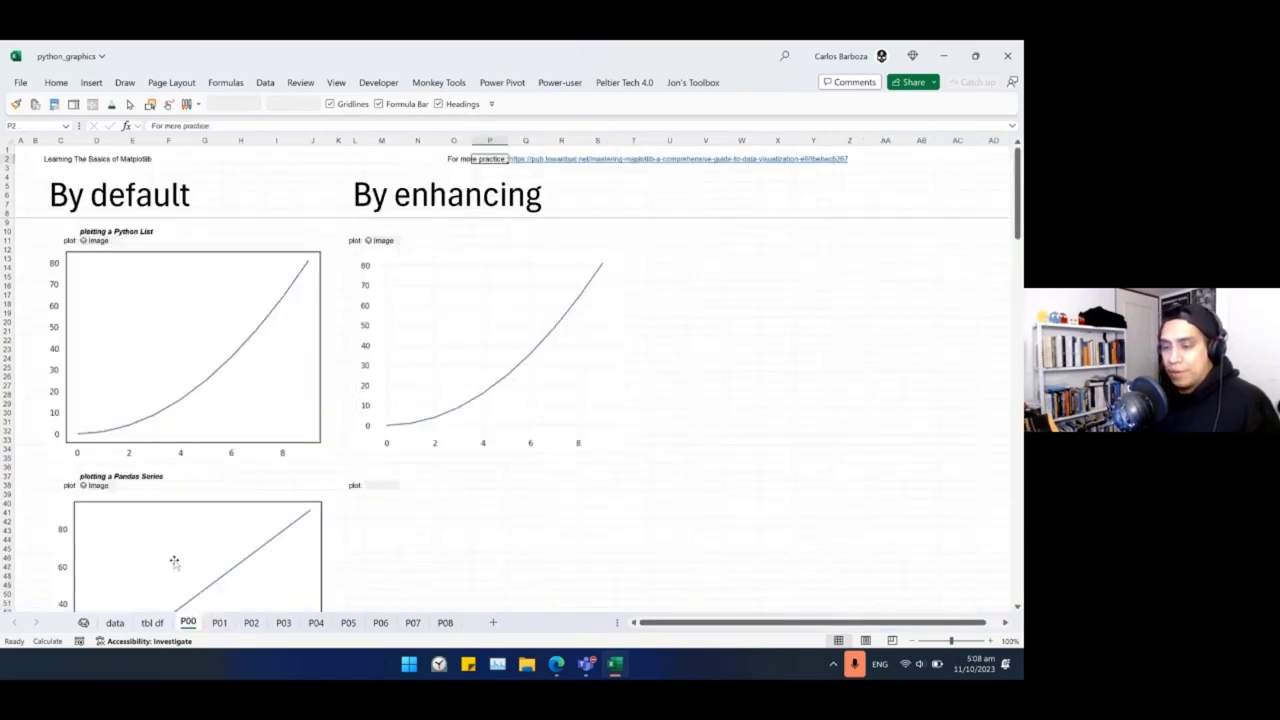
left_click(117, 623)
Copy the Calificación IMDb, Reseñas totales and Duración (min) columns down to the last row.
mouse_move(571, 232)
left_mouse_down()
mouse_move(540, 233)
mouse_move(549, 244)
left_mouse_up()
key("Up")
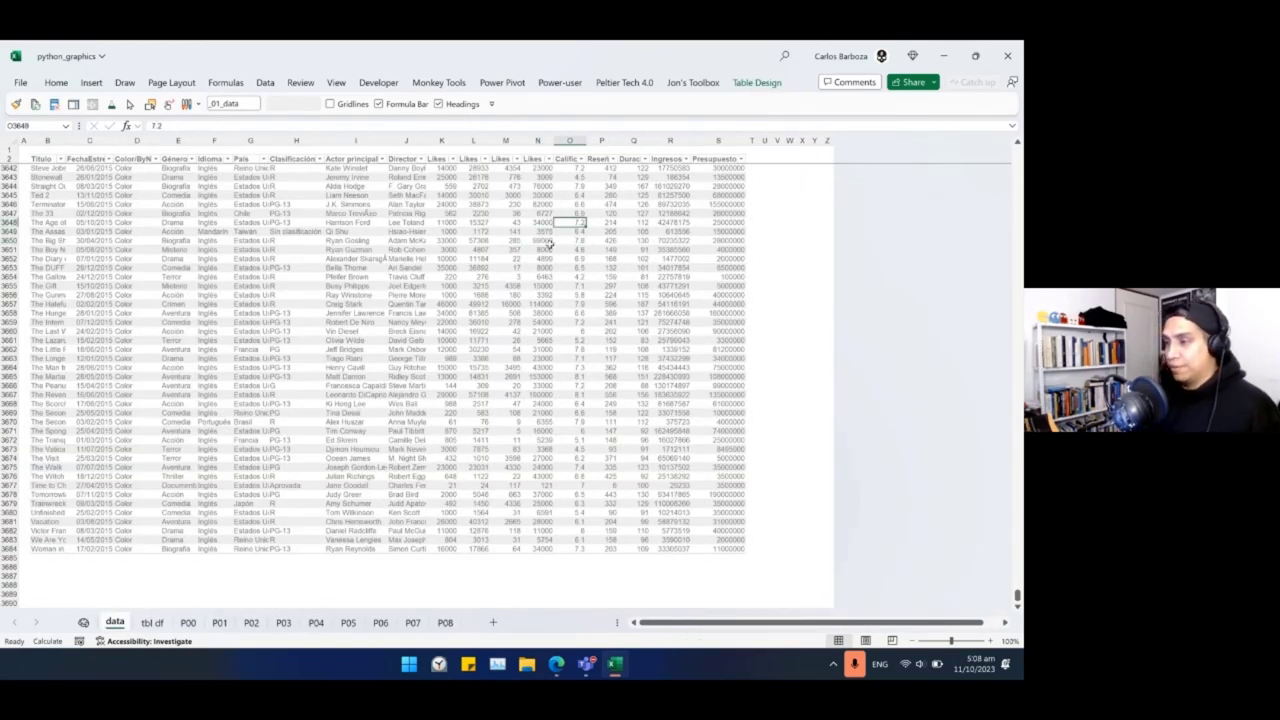
key("Right")
key("Right")
key("ctrl+Up")
key("Left")
key("Left")
key("Left")
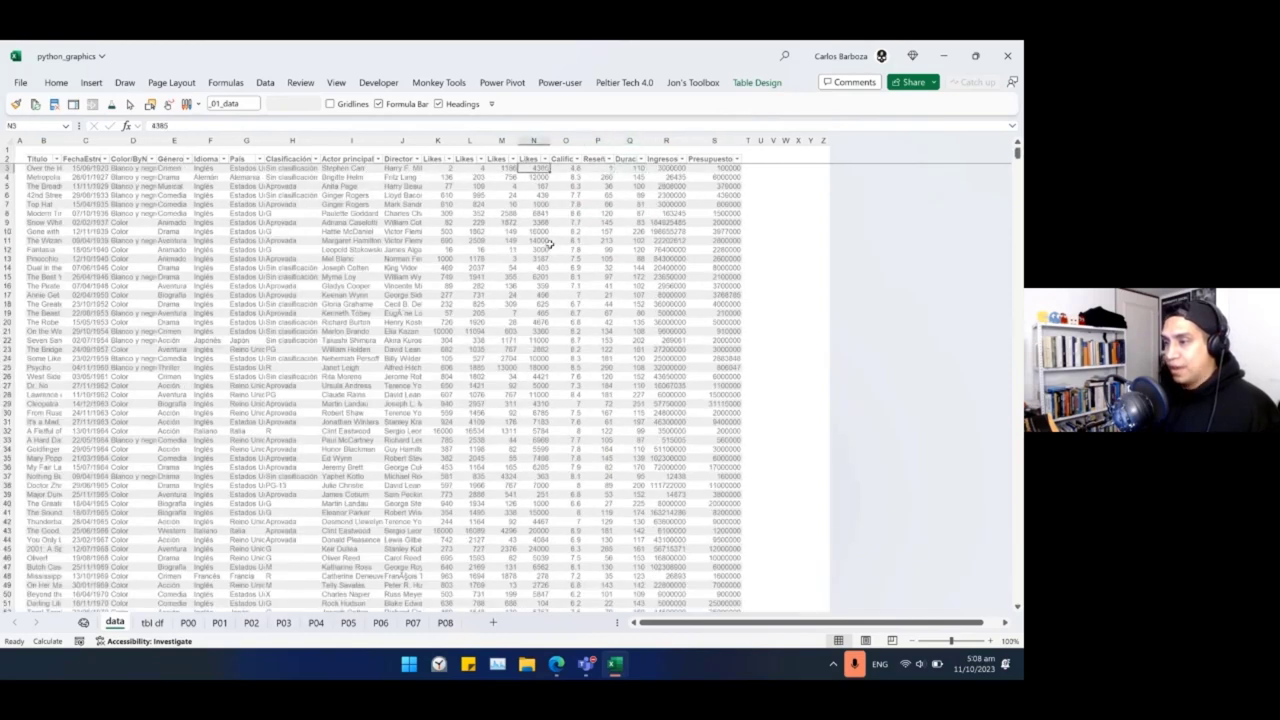
key("Right")
key("Up")
key("shift+Right")
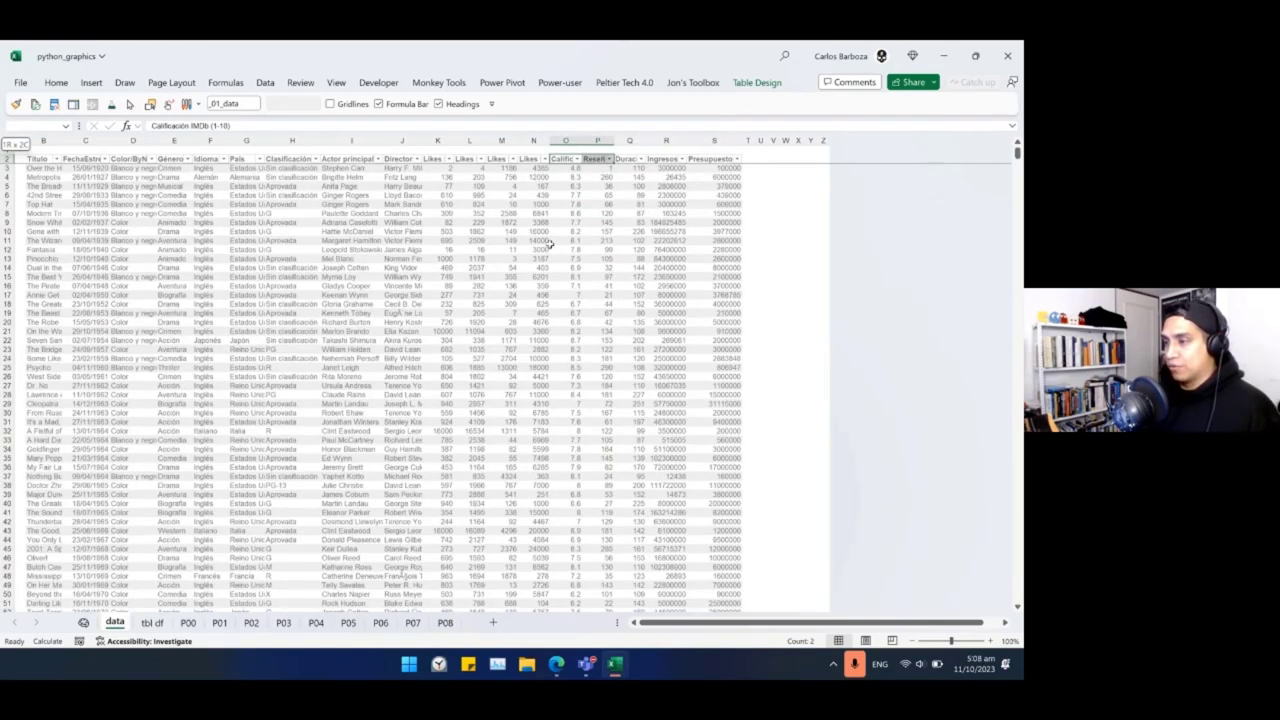
key("shift+Right")
key("ctrl+shift+Down")
key("ctrl+c")
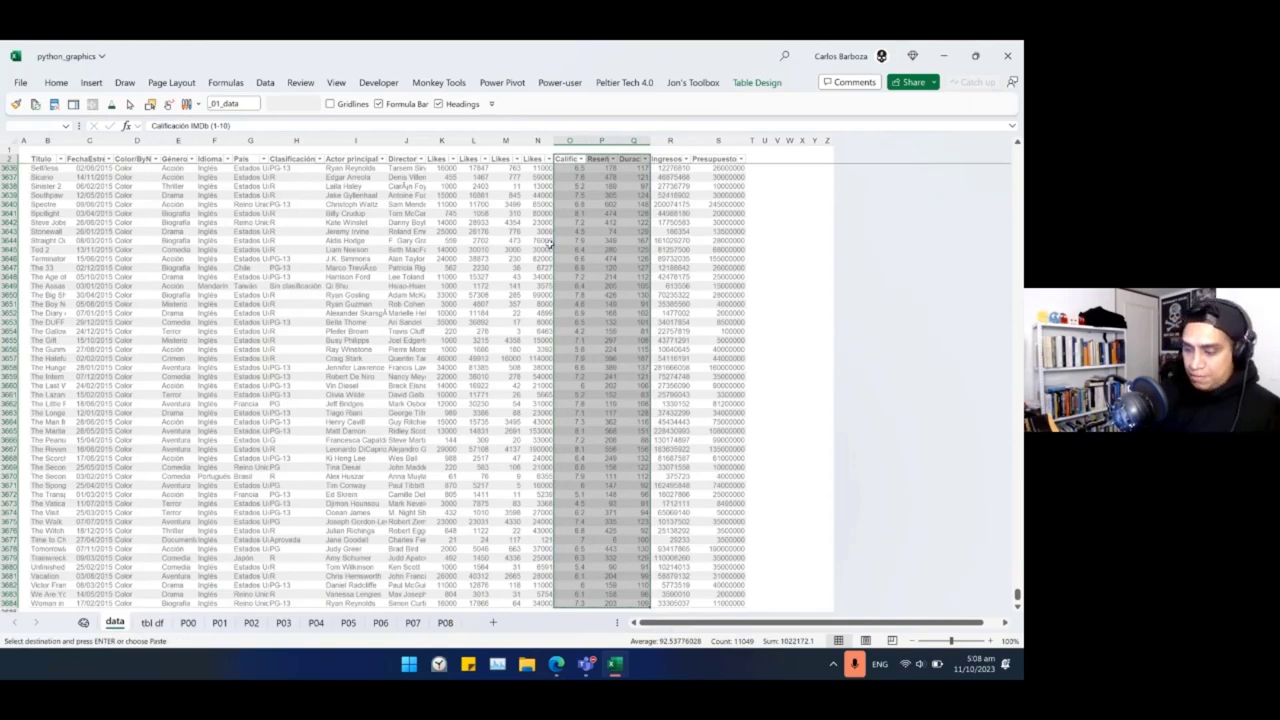
Paste the copied columns as values only into a new workbook, Book1.
key("ctrl+n")
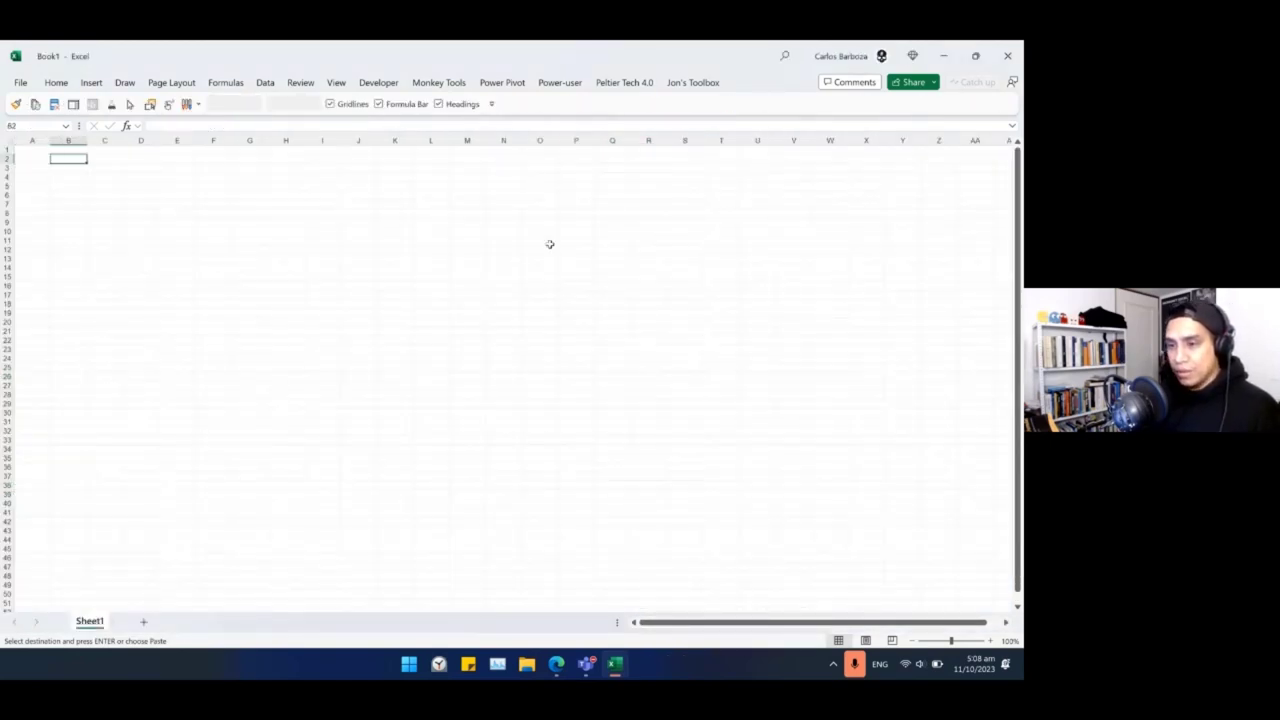
key("ctrl+alt+v")
key("Down")
key("Down")
key("Return")
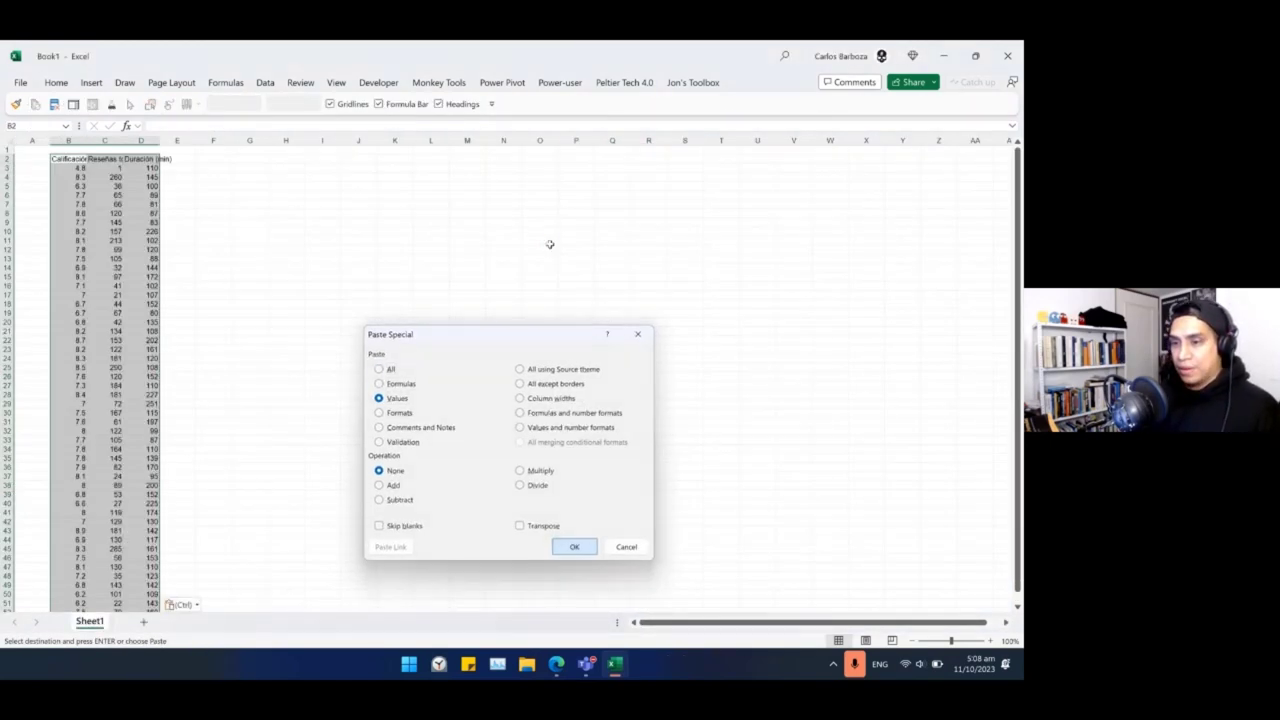
Move the Calificación IMDb column into column E, next to Duración (min).
key("ctrl+shift+Down")
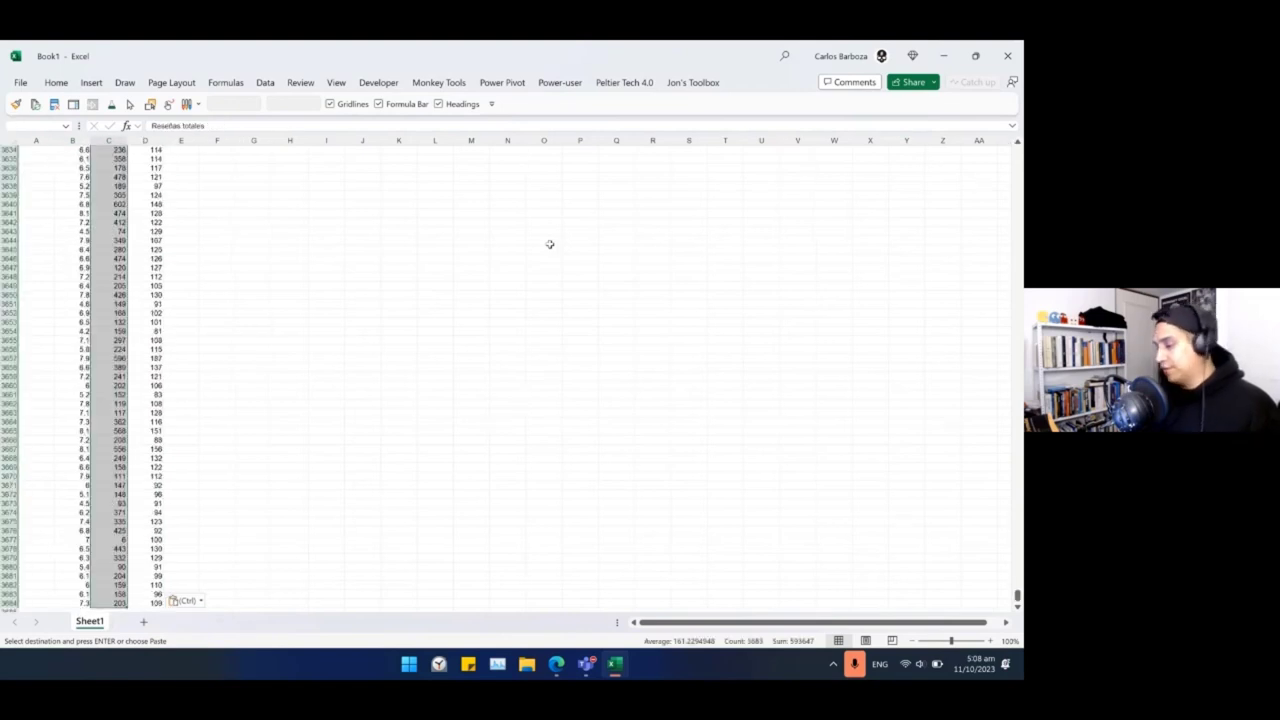
key("Left")
key("ctrl+shift+Down")
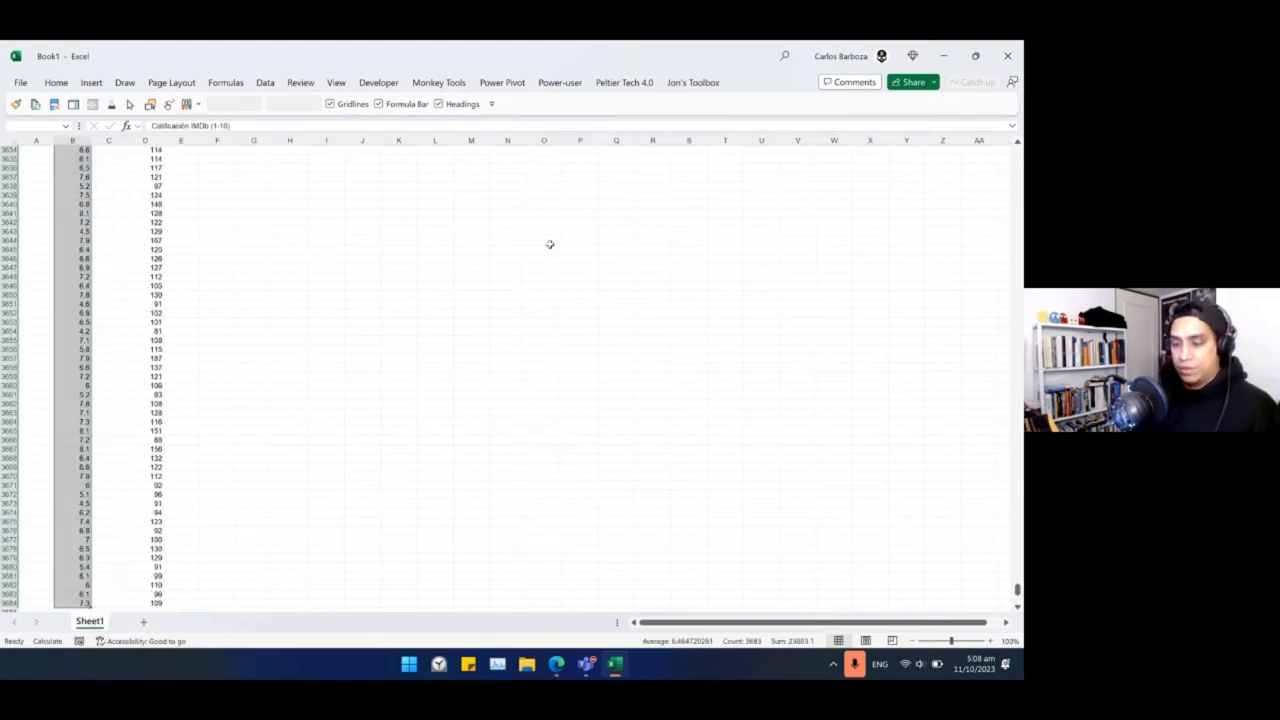
key("ctrl+x")
key("Right")
key("Right")
key("Right")
key("ctrl+v")
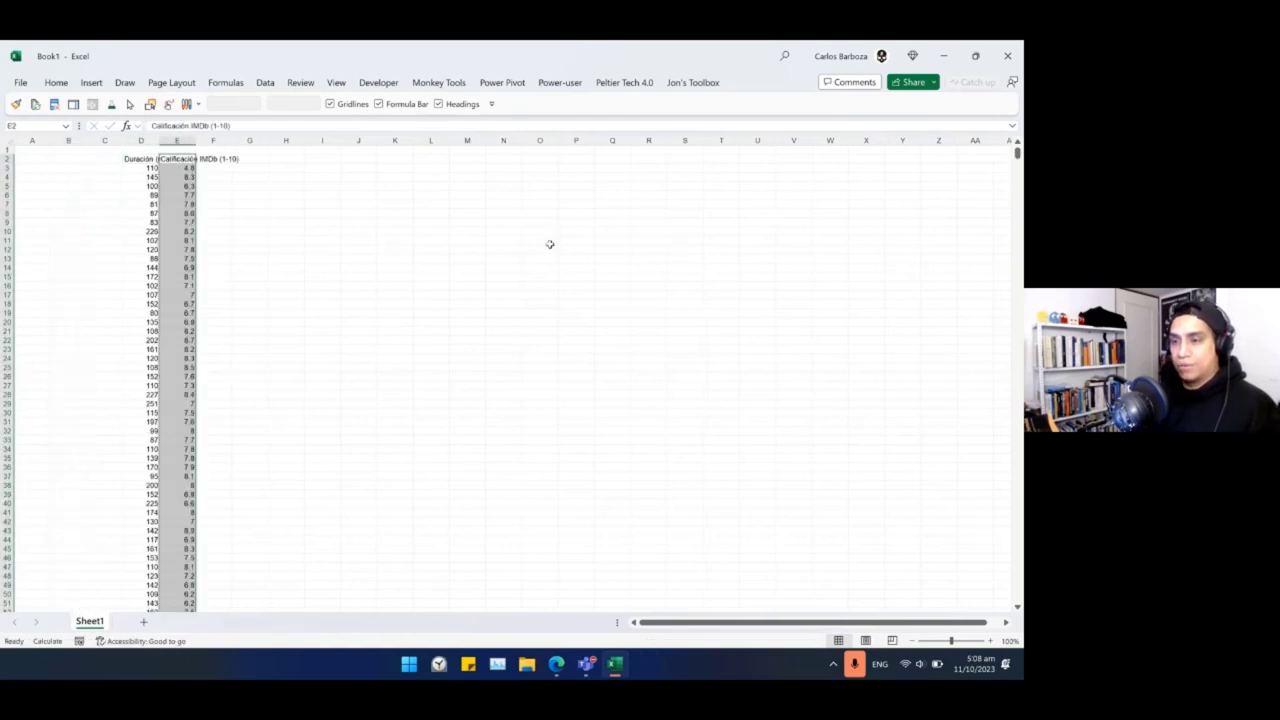
Select the duration and rating values in D3:E3684 and return to the top of the sheet.
key("Left")
key("Down")
key("shift+Right")
key("ctrl+shift+Down")
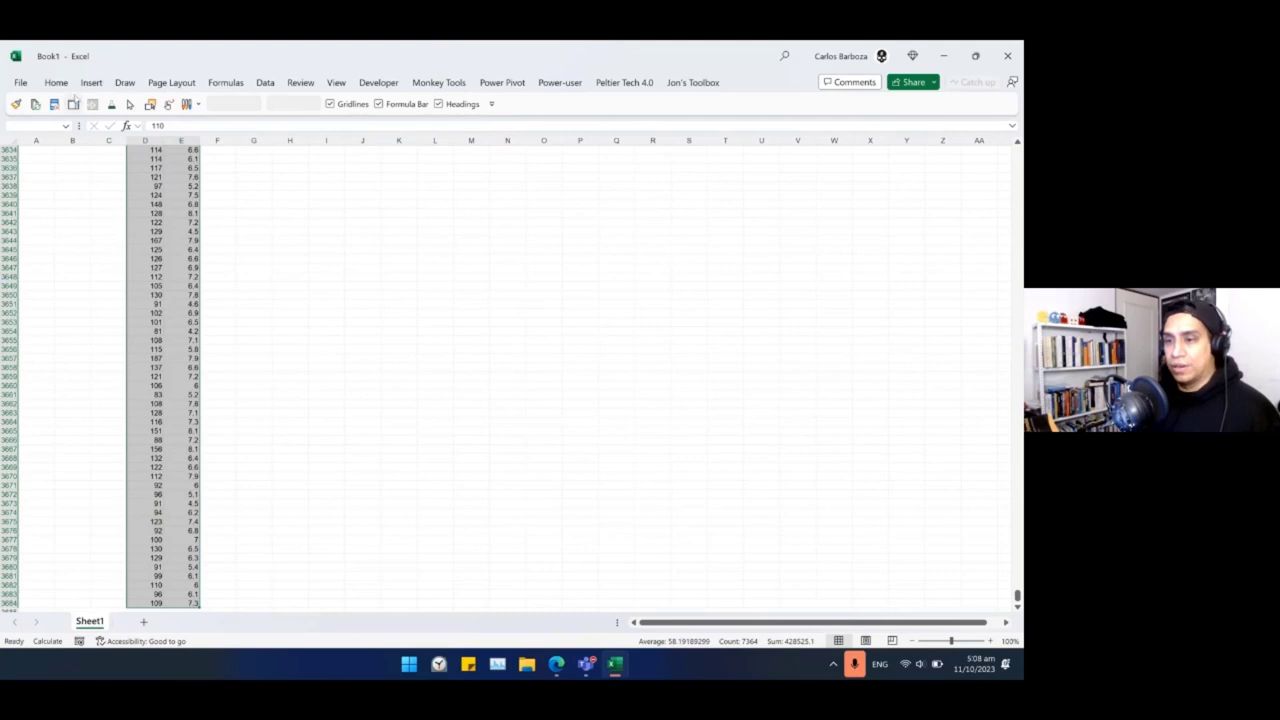
left_click(91, 82)
left_click(363, 122)
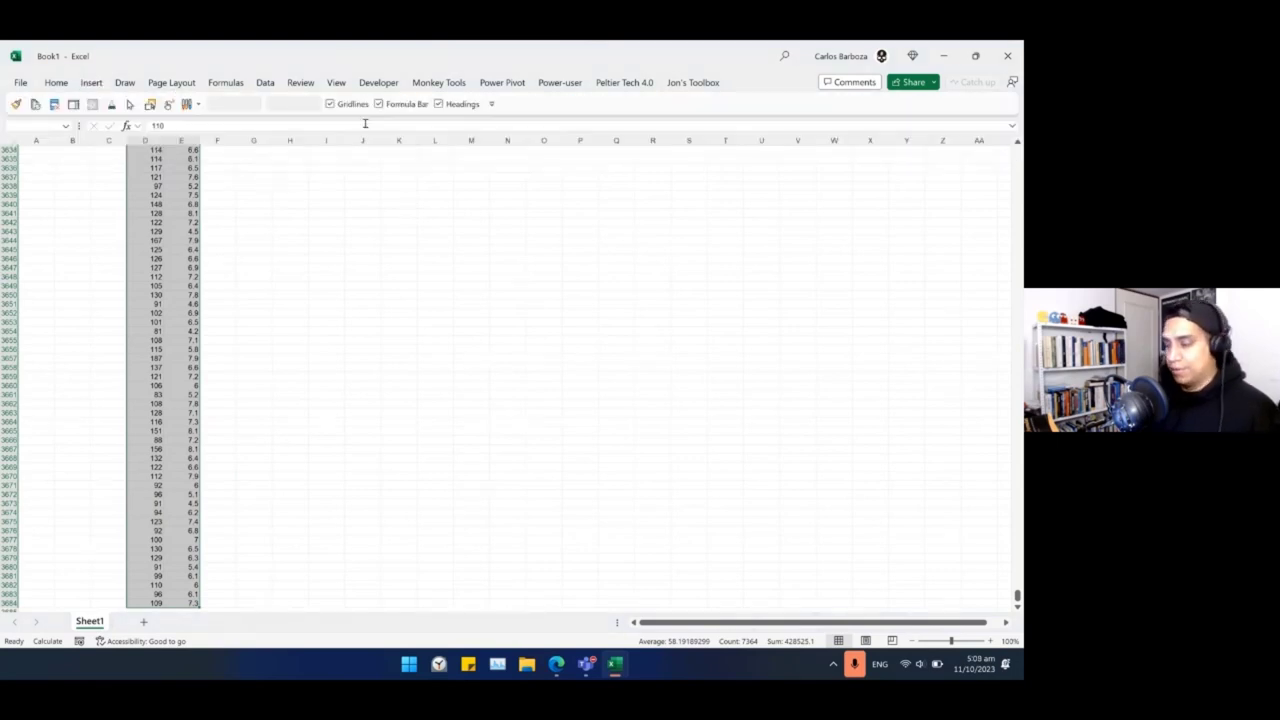
key("ctrl+BackSpace")
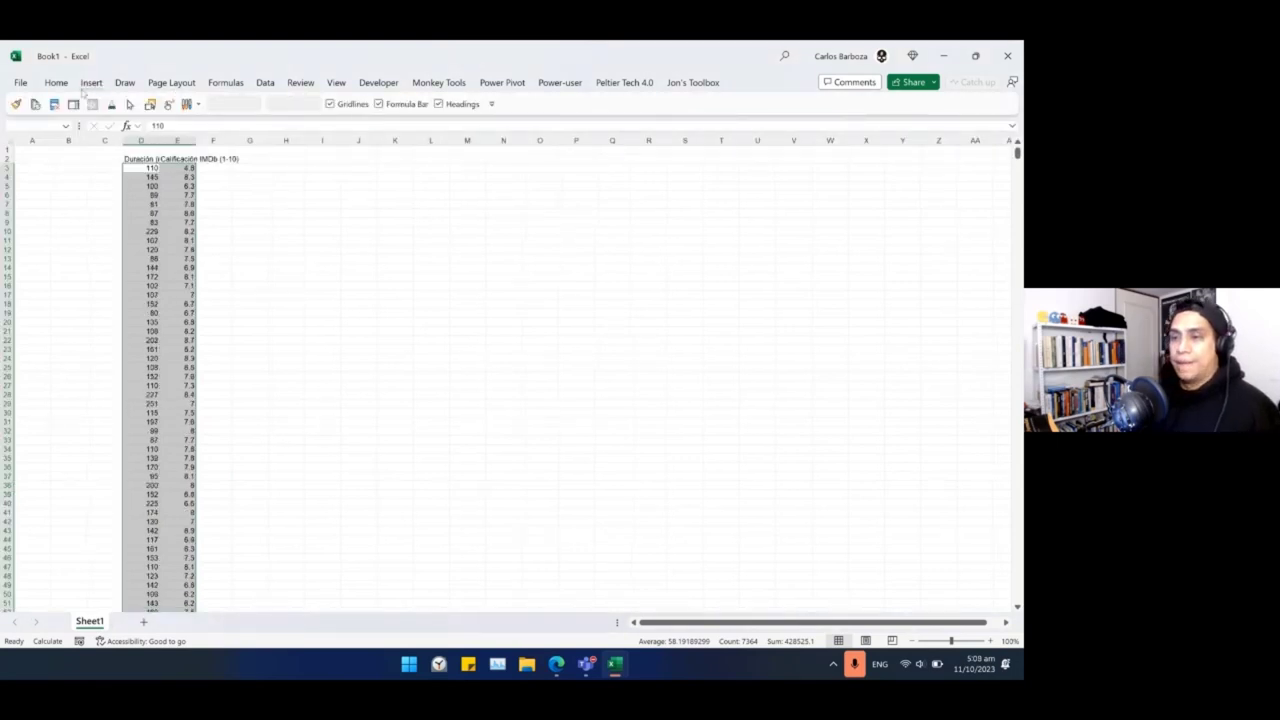
Insert a basic scatter chart of Duración (min) against Calificación IMDb.
left_click(92, 83)
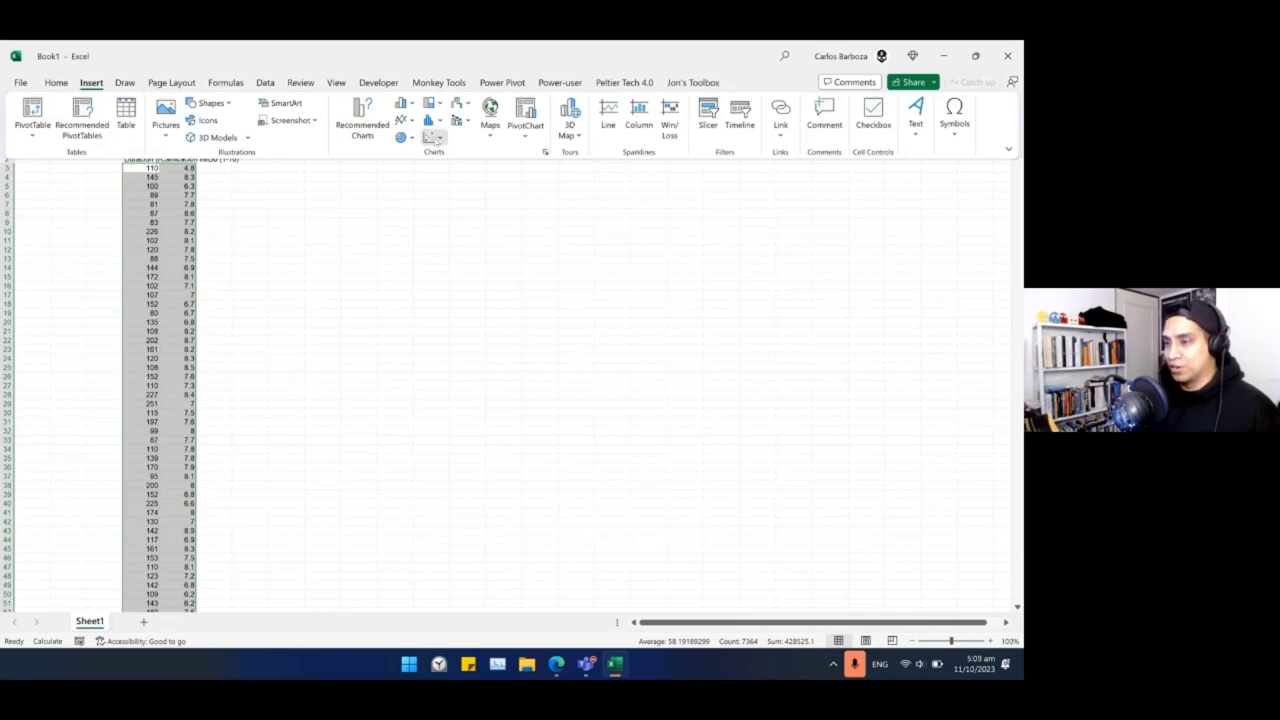
left_click(434, 137)
left_click(440, 183)
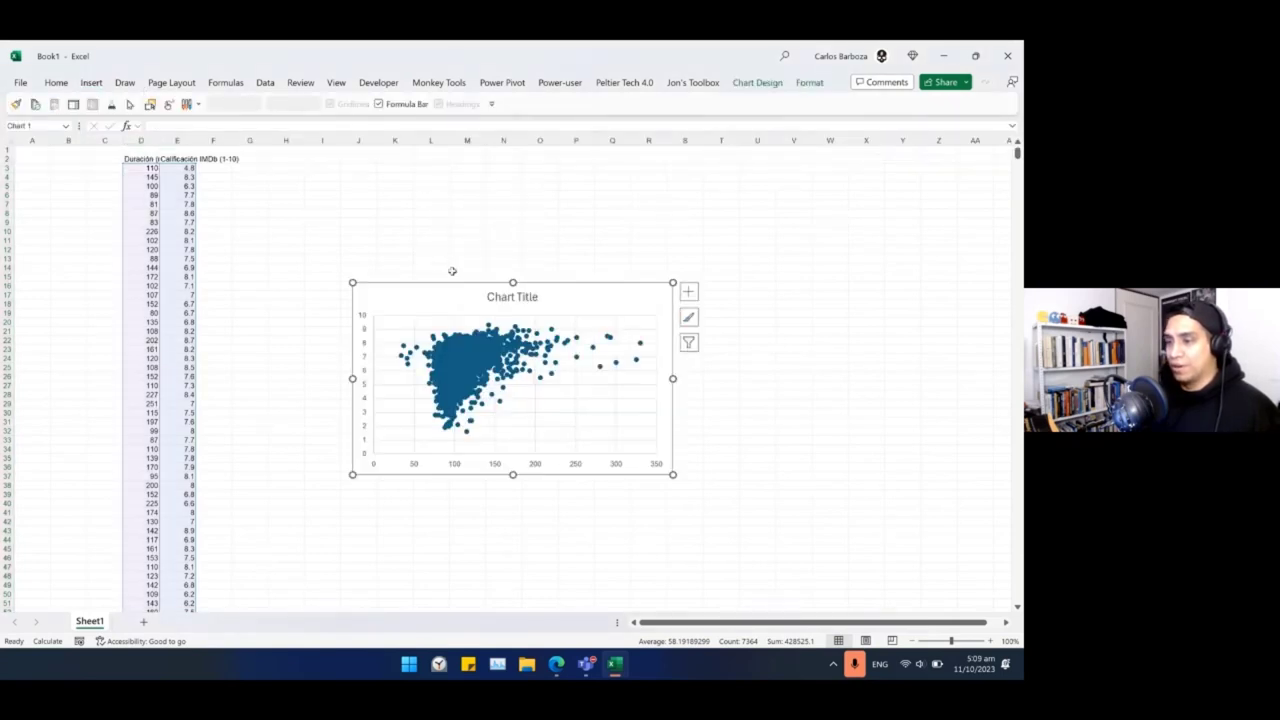
Place and enlarge the chart beside the data and open Format Data Series for its points.
left_click_drag(440, 283, 352, 172)
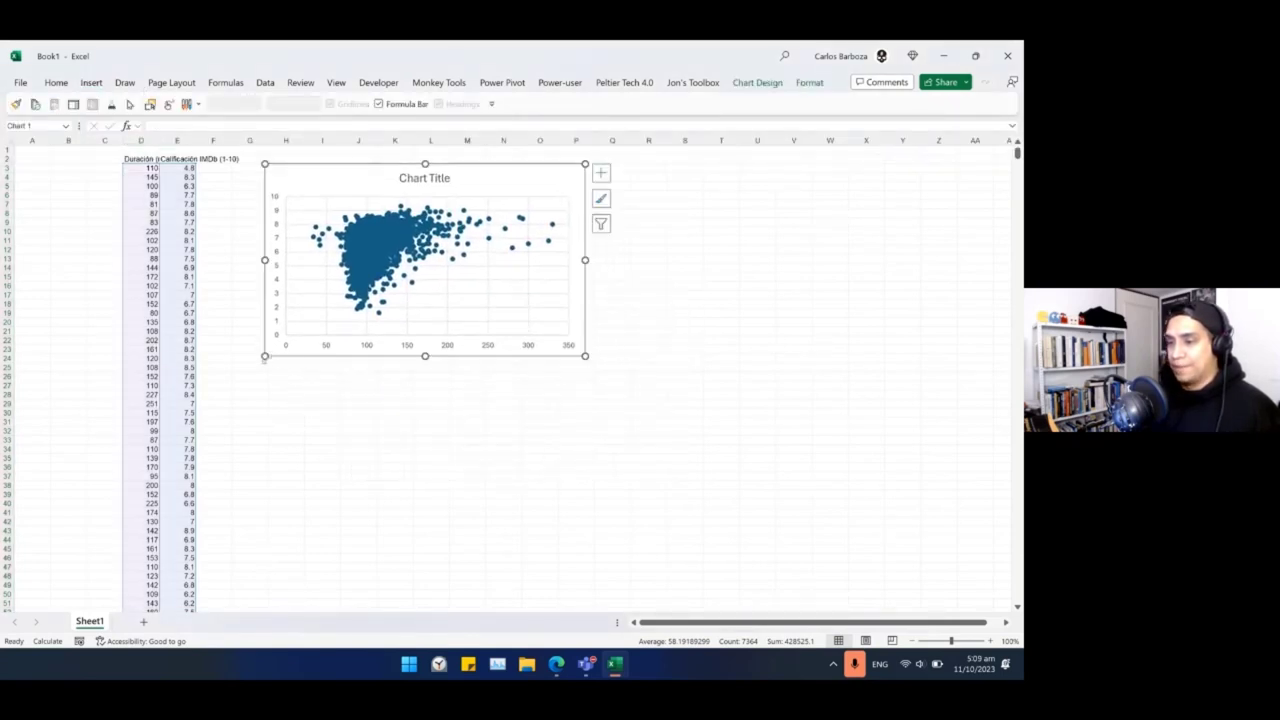
left_click_drag(264, 360, 243, 481)
left_click(362, 260)
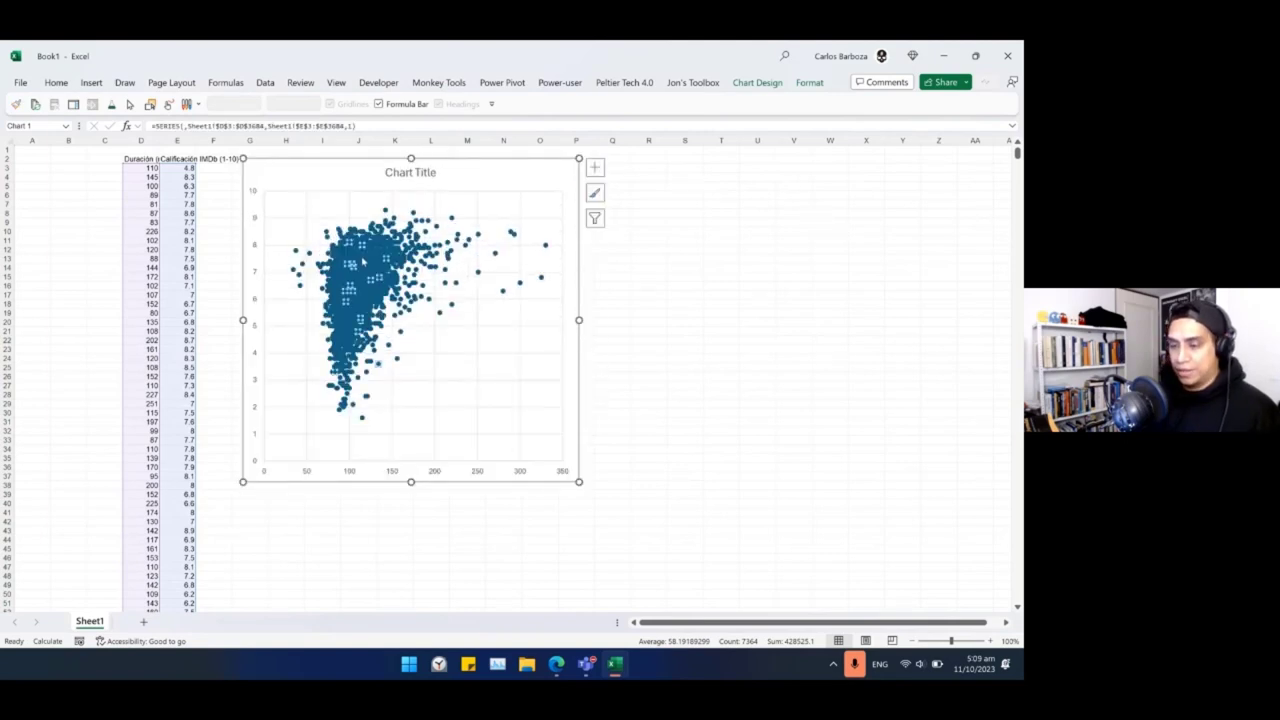
double_click(373, 263)
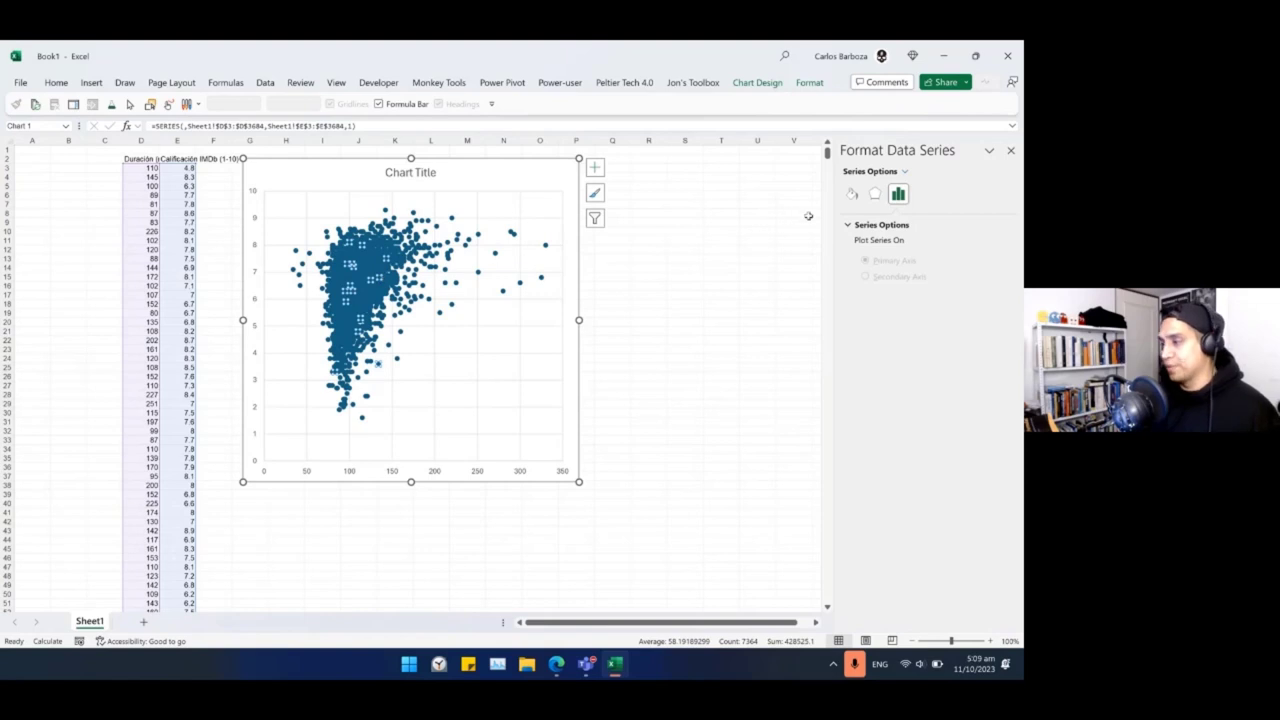
Give the scatter markers a solid fill with 80% transparency.
left_click_drag(916, 150, 706, 168)
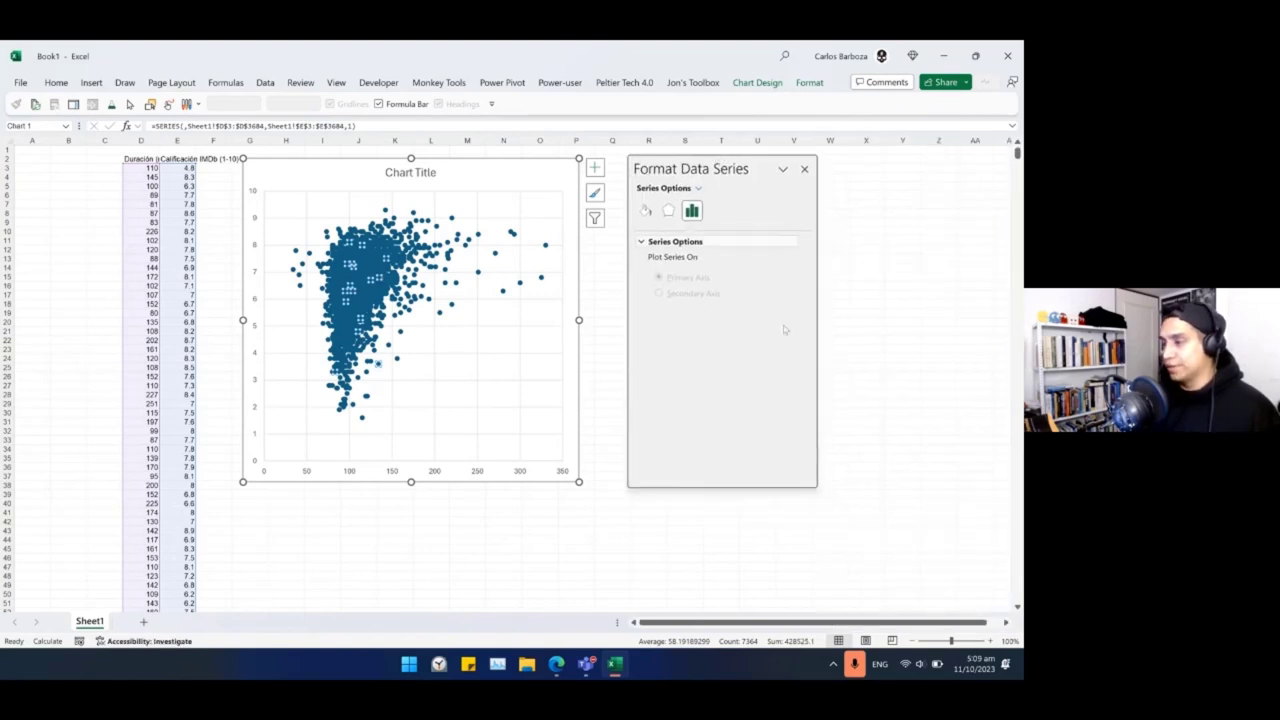
left_click(646, 212)
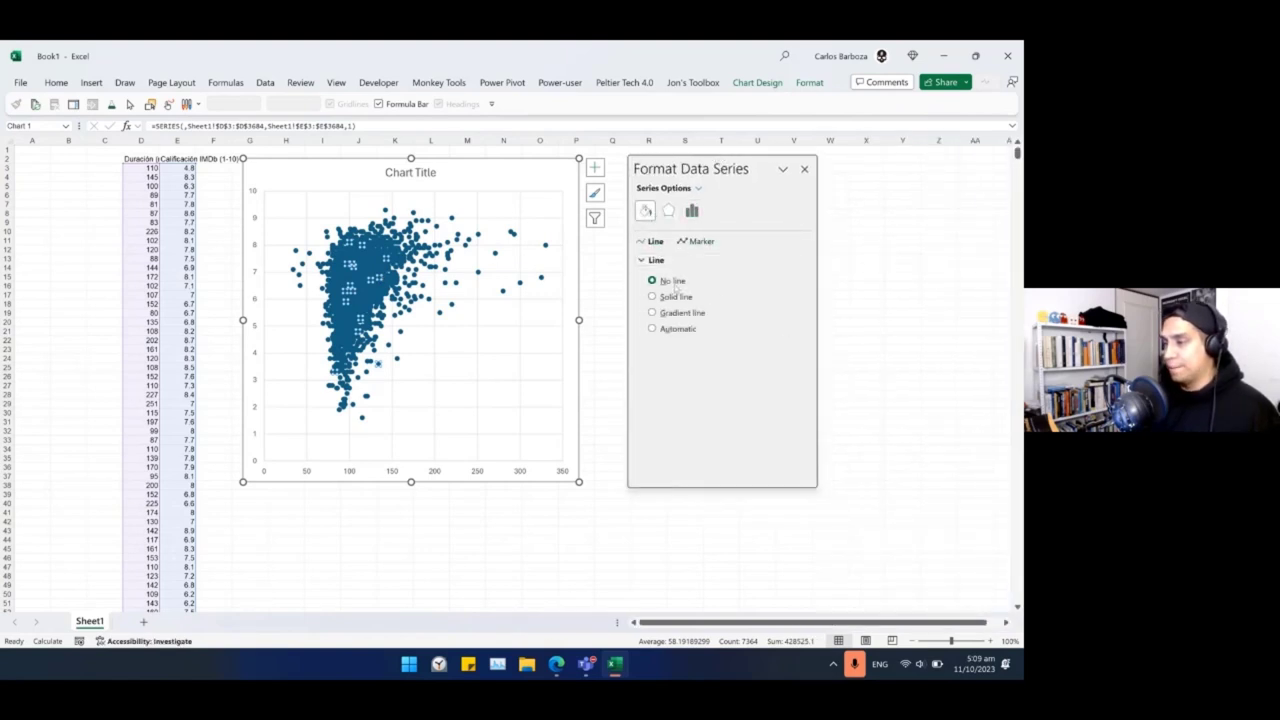
left_click(699, 242)
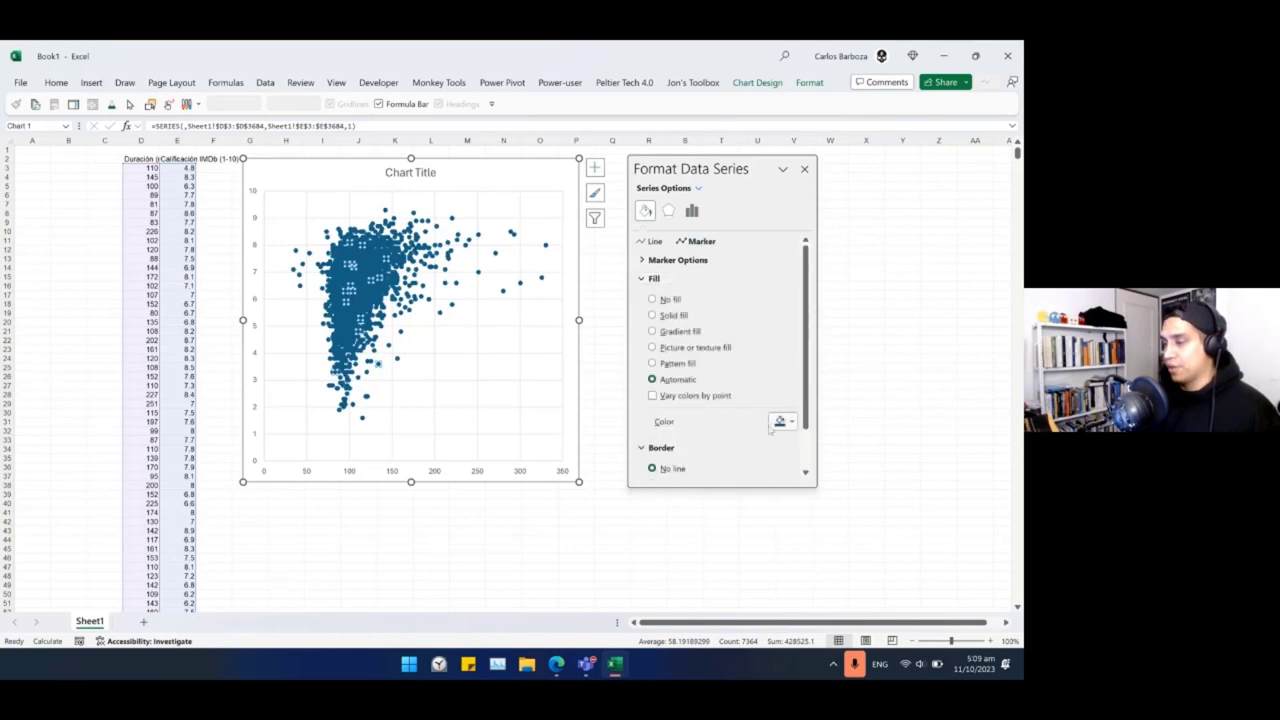
left_click(668, 315)
left_click(755, 442)
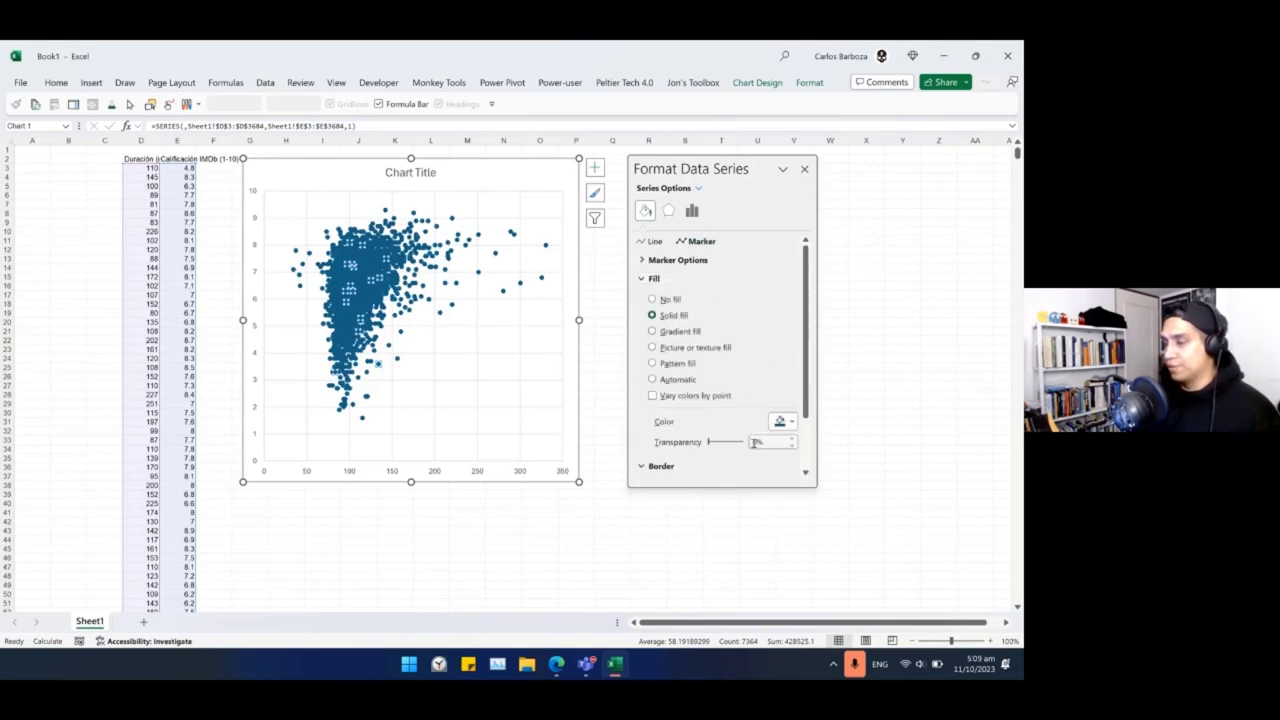
type("80")
key("Return")
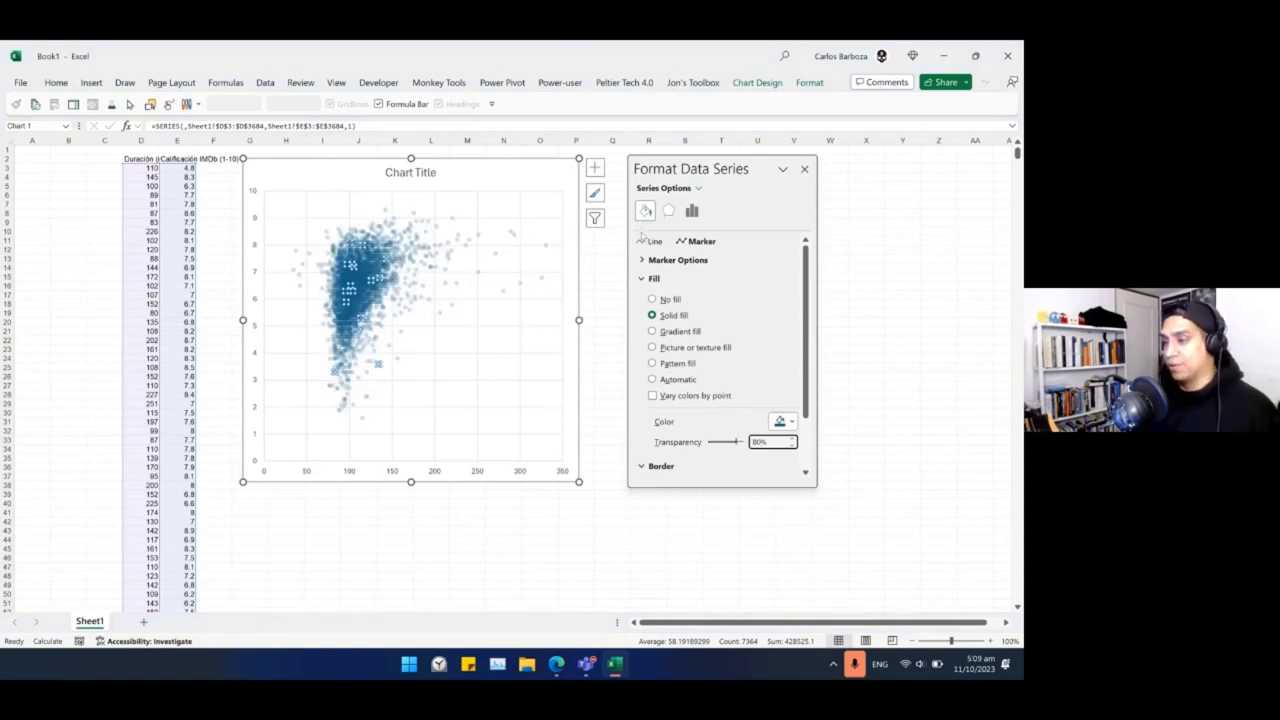
Delete the scatter chart's default title.
left_click(588, 250)
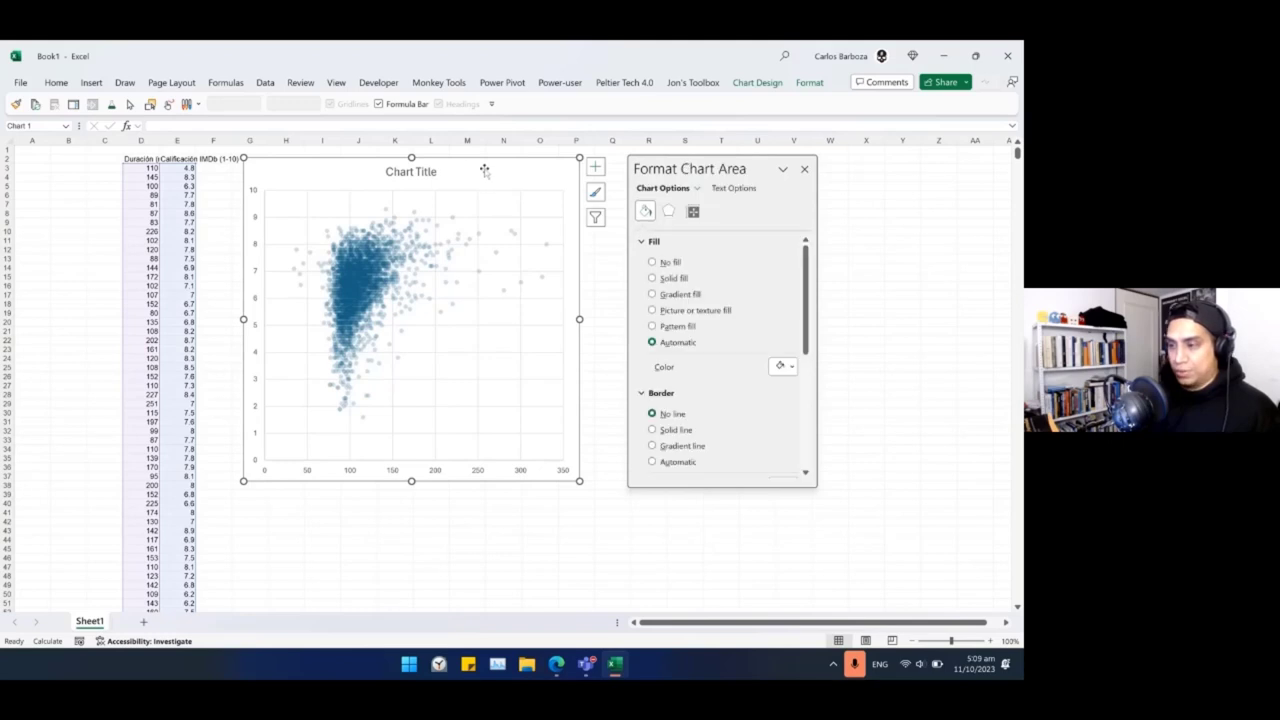
left_click(432, 172)
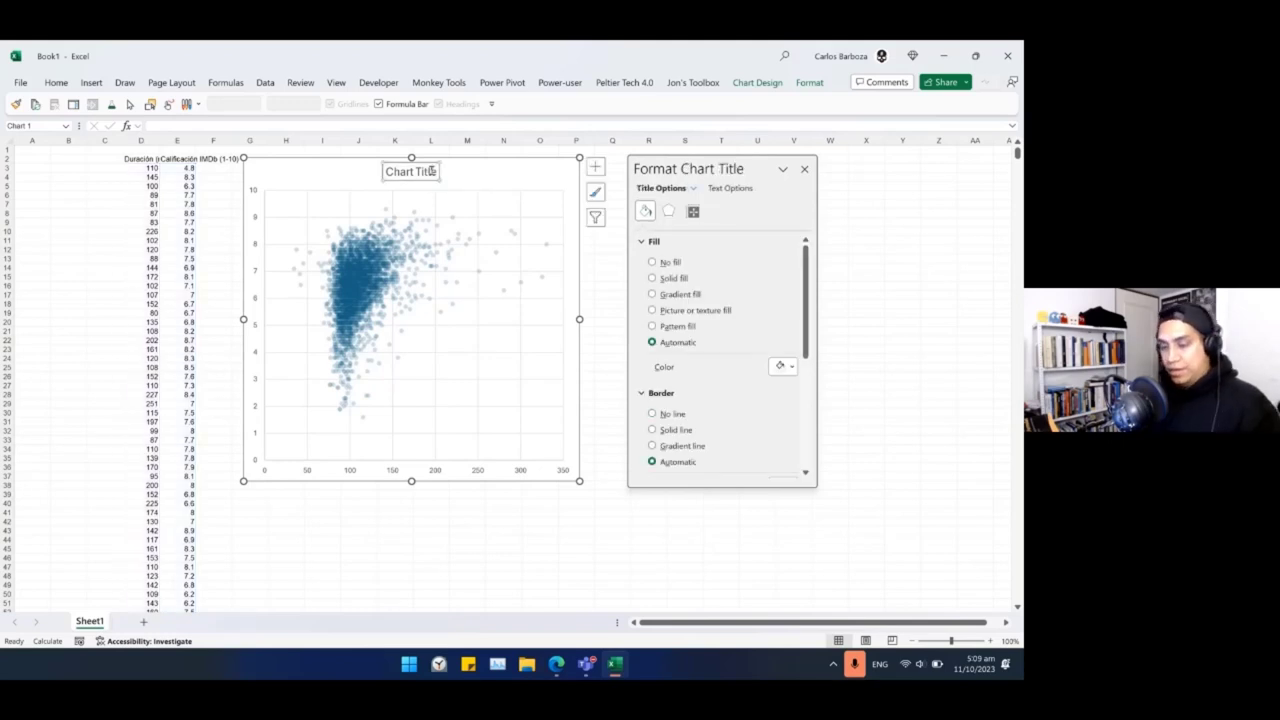
left_click(452, 194)
left_click(420, 174)
key("Delete")
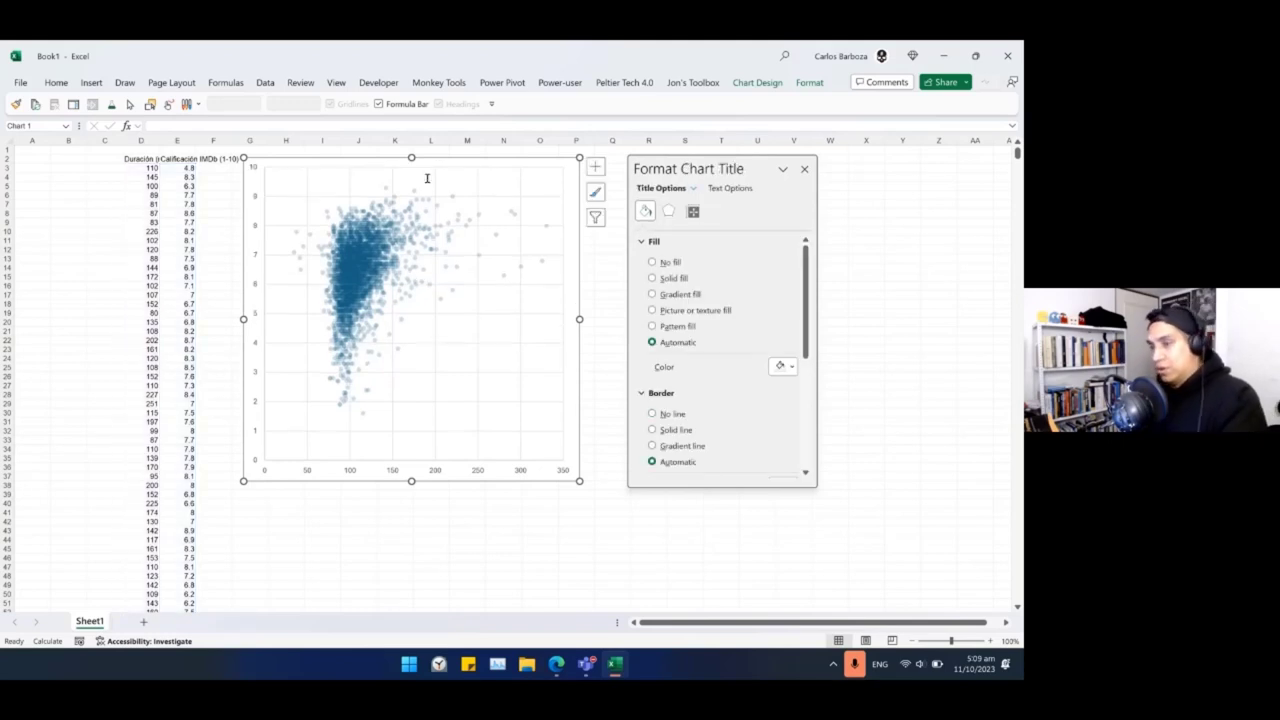
left_click(427, 178)
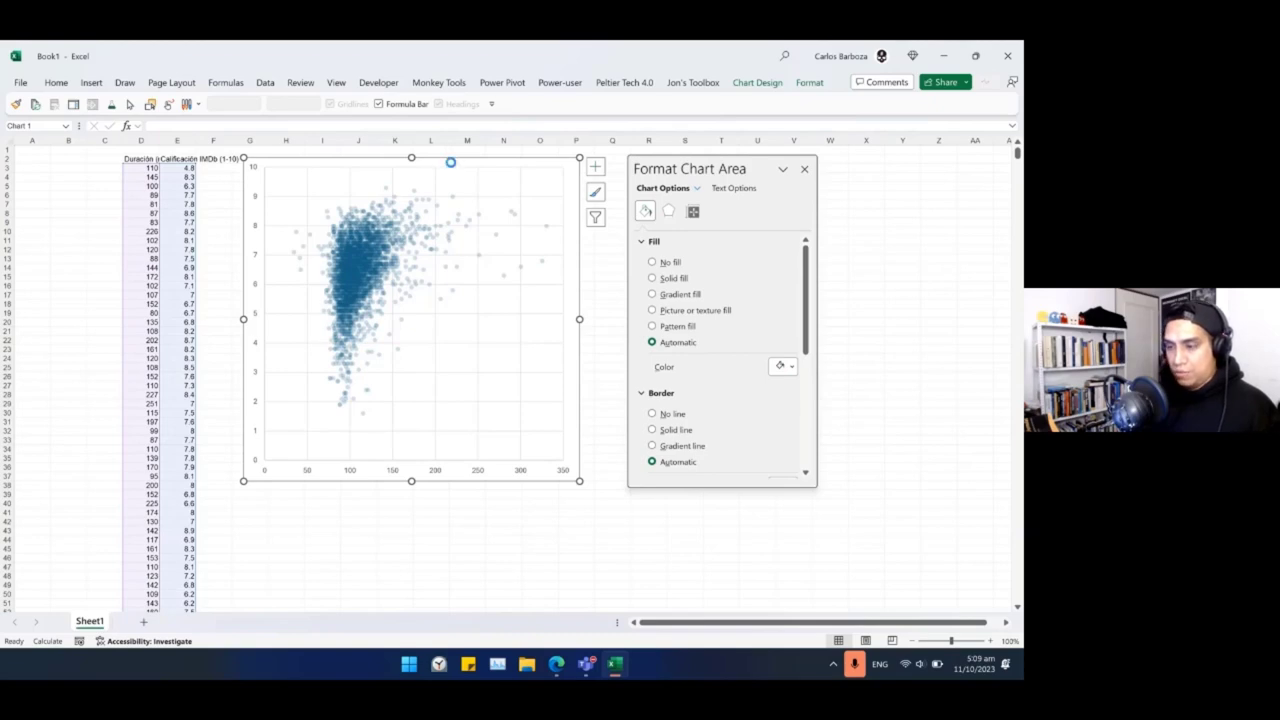
key("Delete")
Paste the scatter chart onto python_graphics' P01 sheet, left of the hexbin plot.
key("alt+Tab")
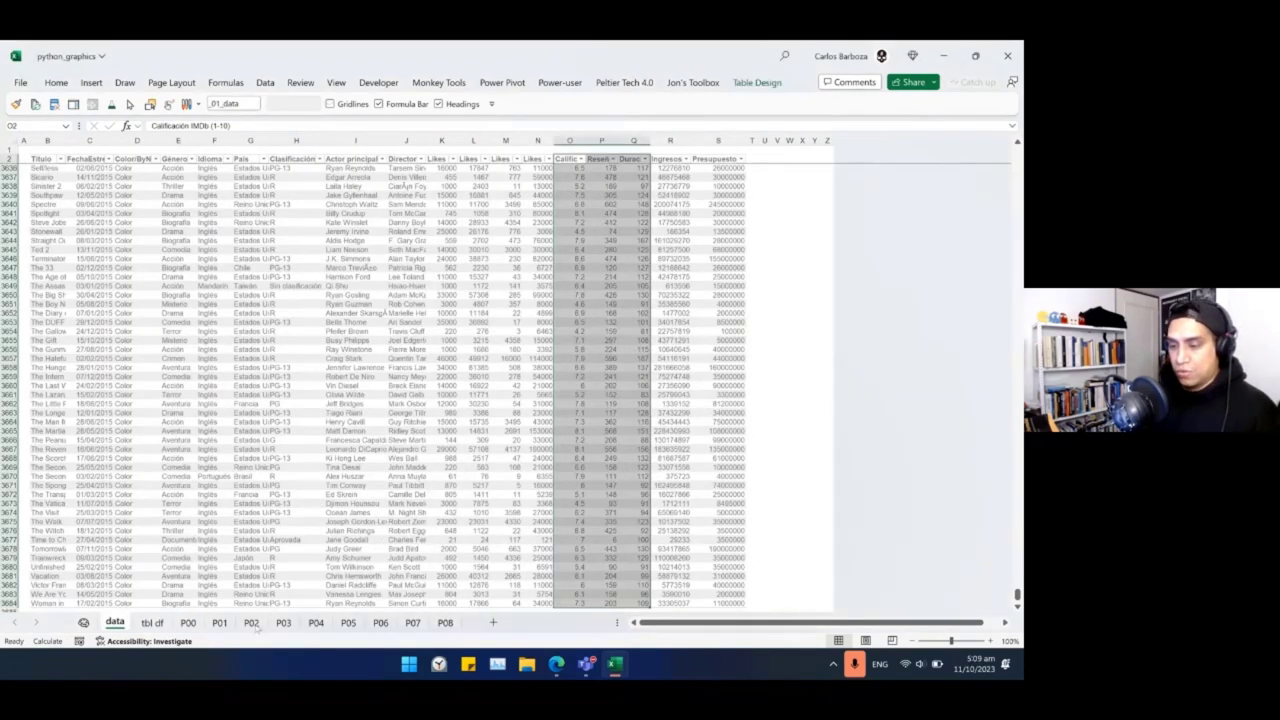
left_click(219, 622)
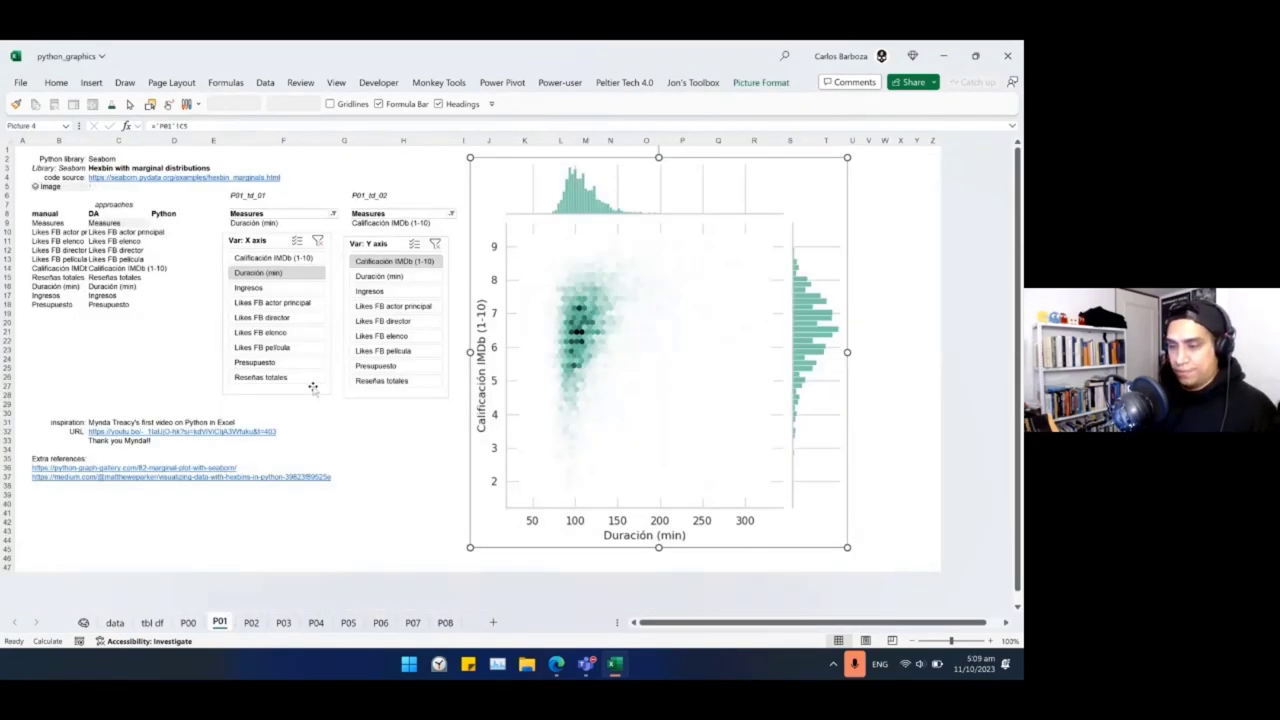
left_click(285, 158)
key("ctrl+v")
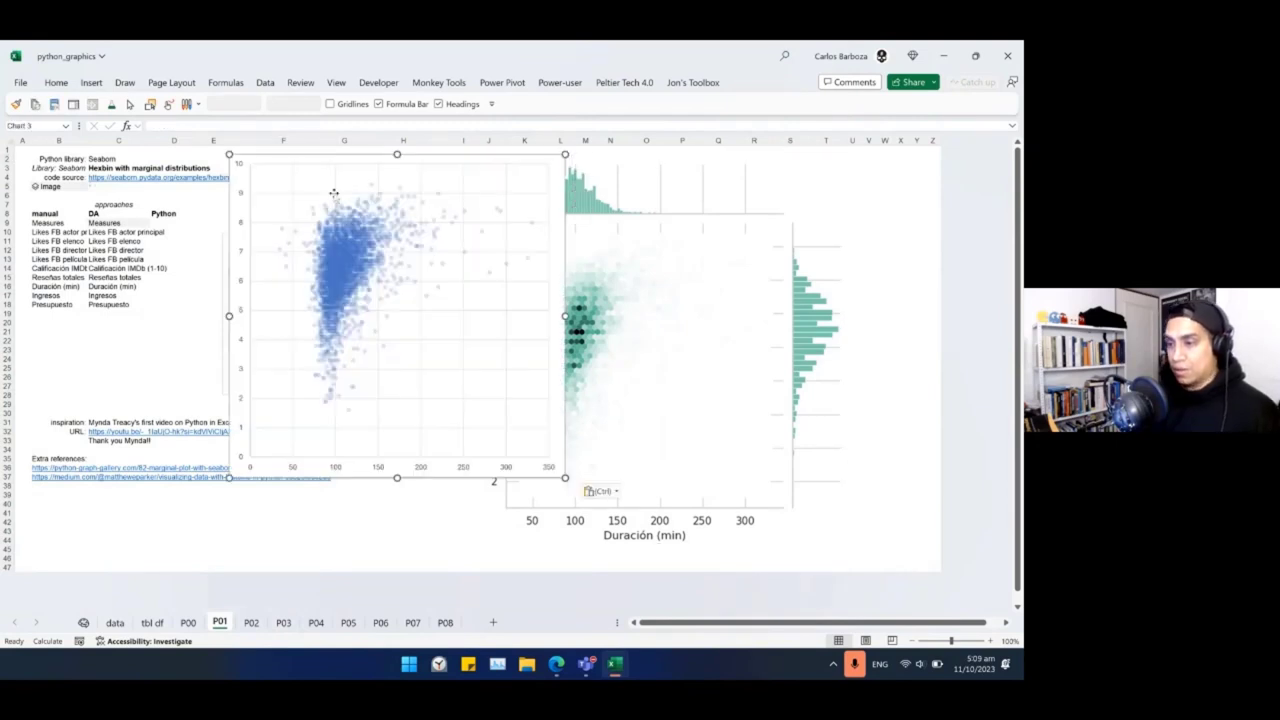
left_click_drag(326, 160, 216, 204)
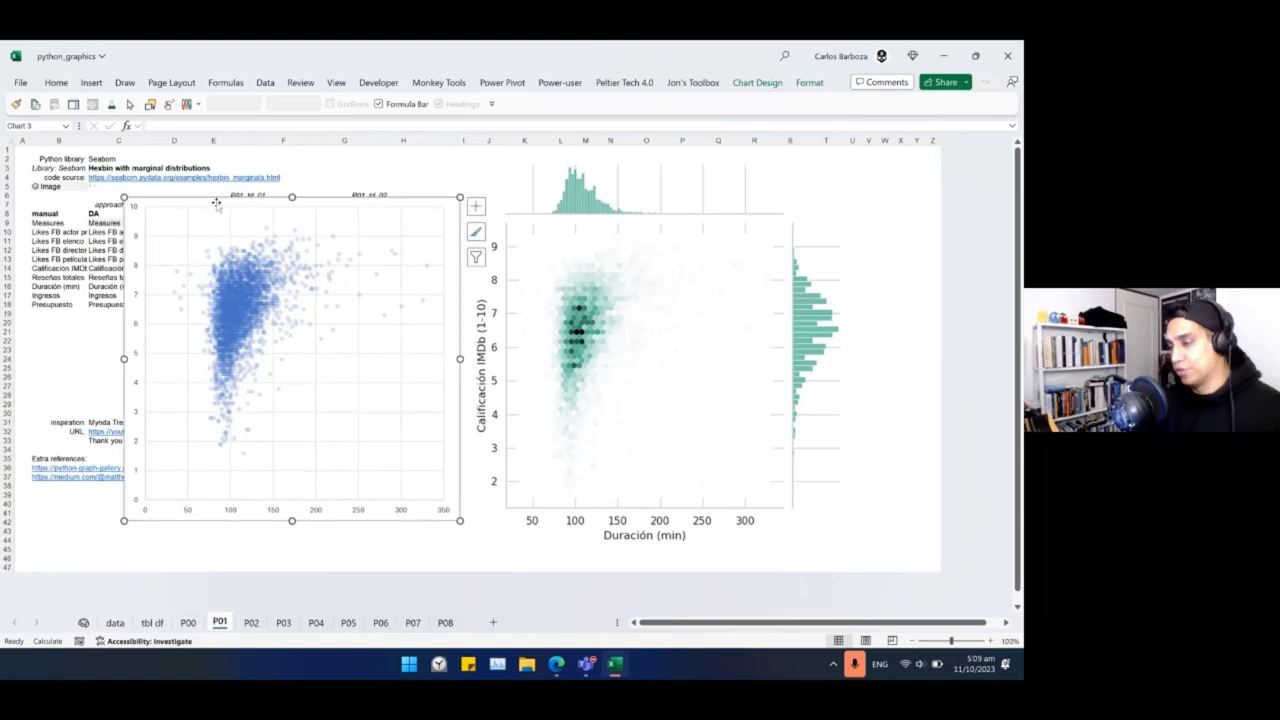
Compare the scatter chart and the hexbin plot by selecting each in turn.
left_click(325, 202)
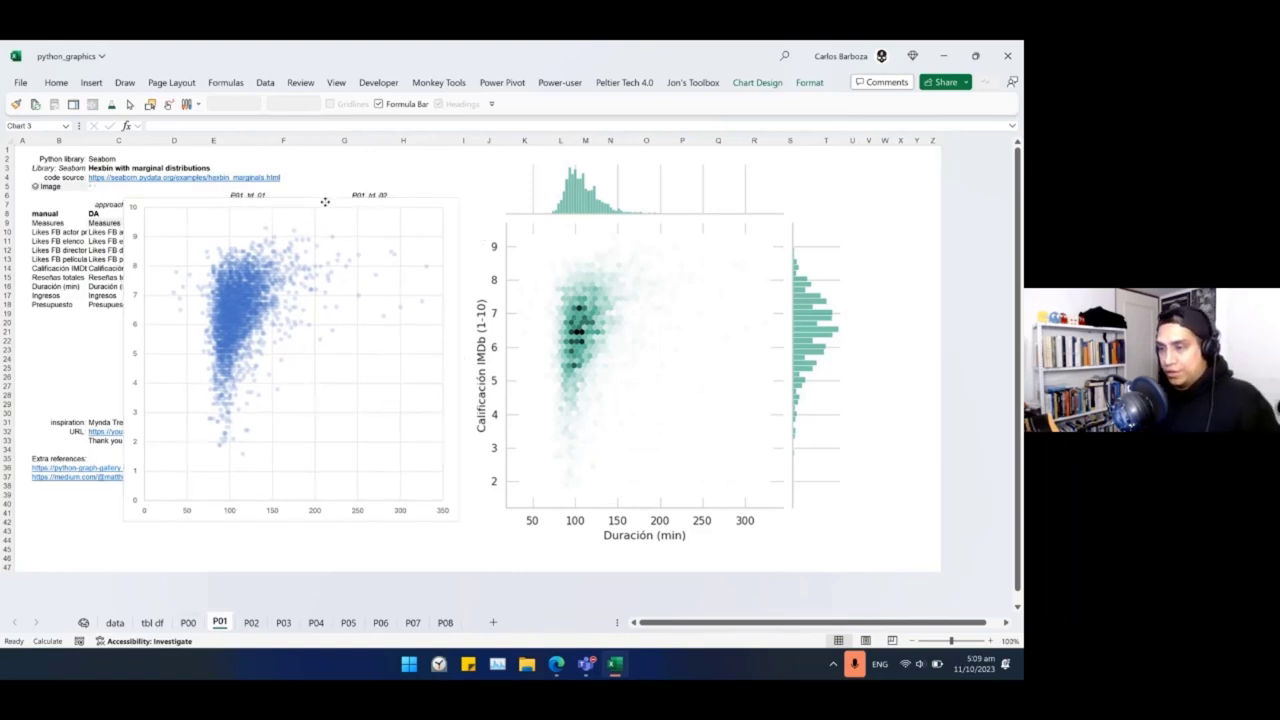
left_click(325, 202)
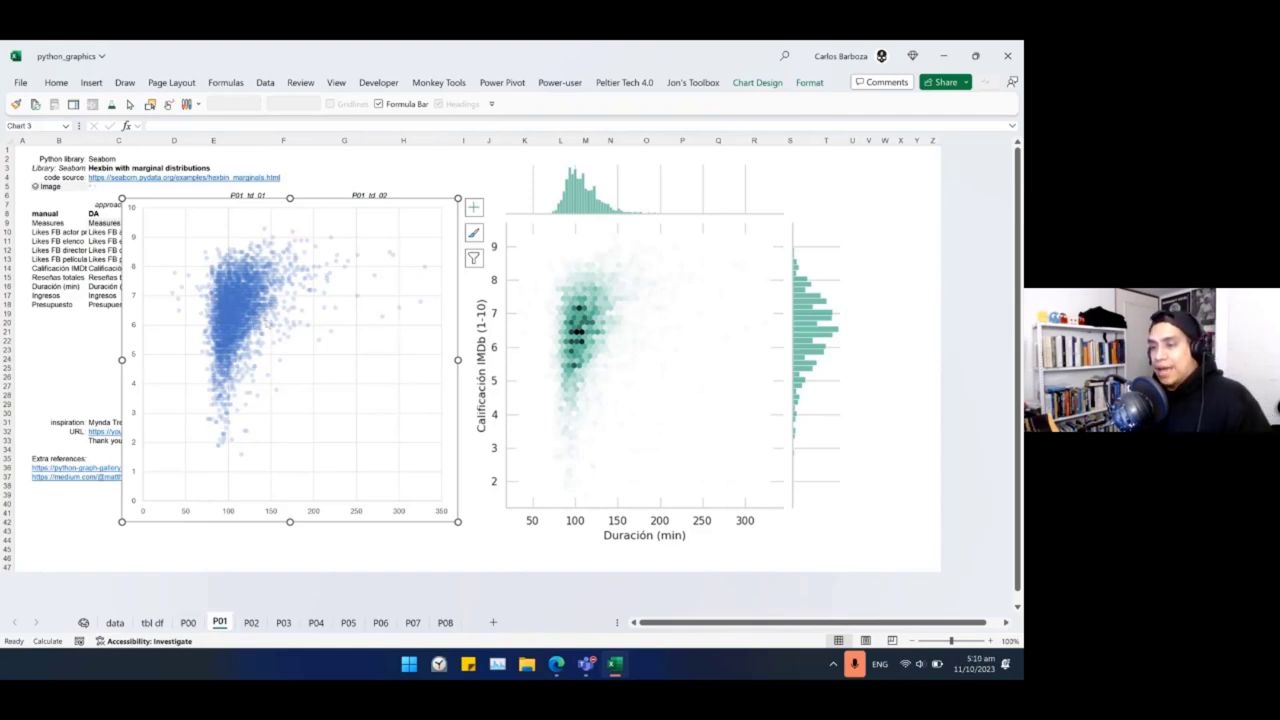
mouse_move(279, 334)
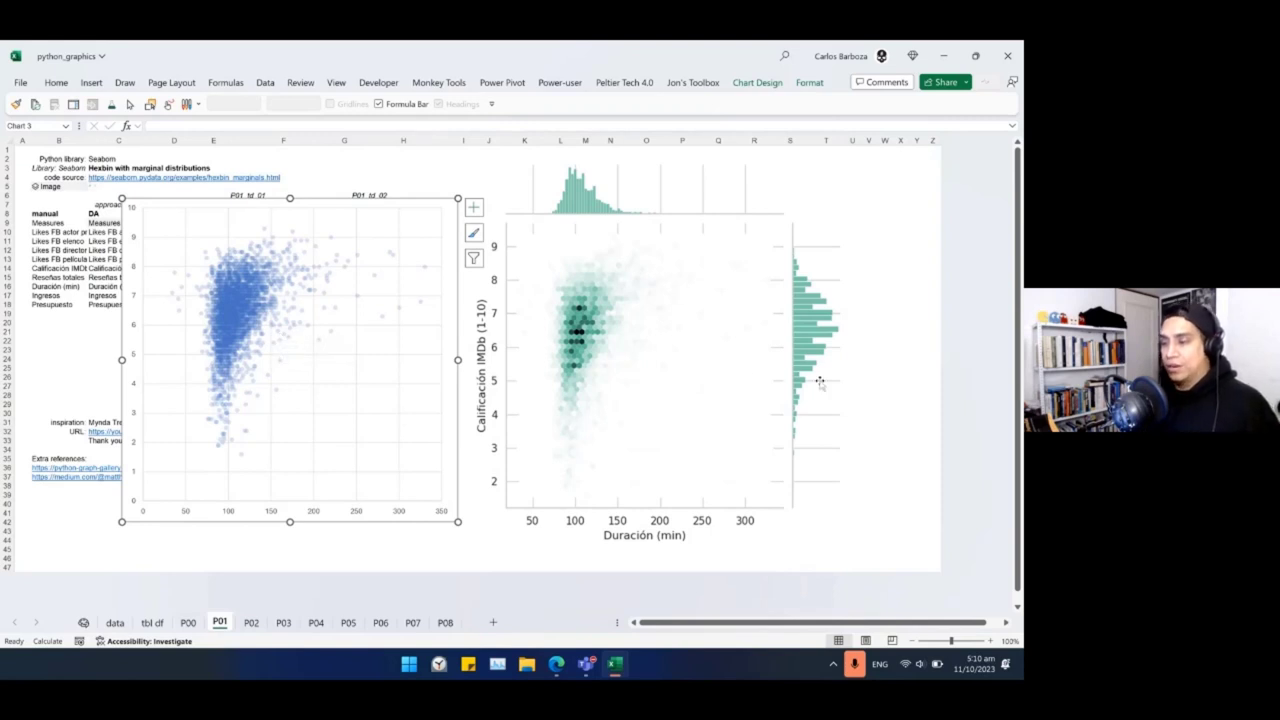
left_click(580, 340)
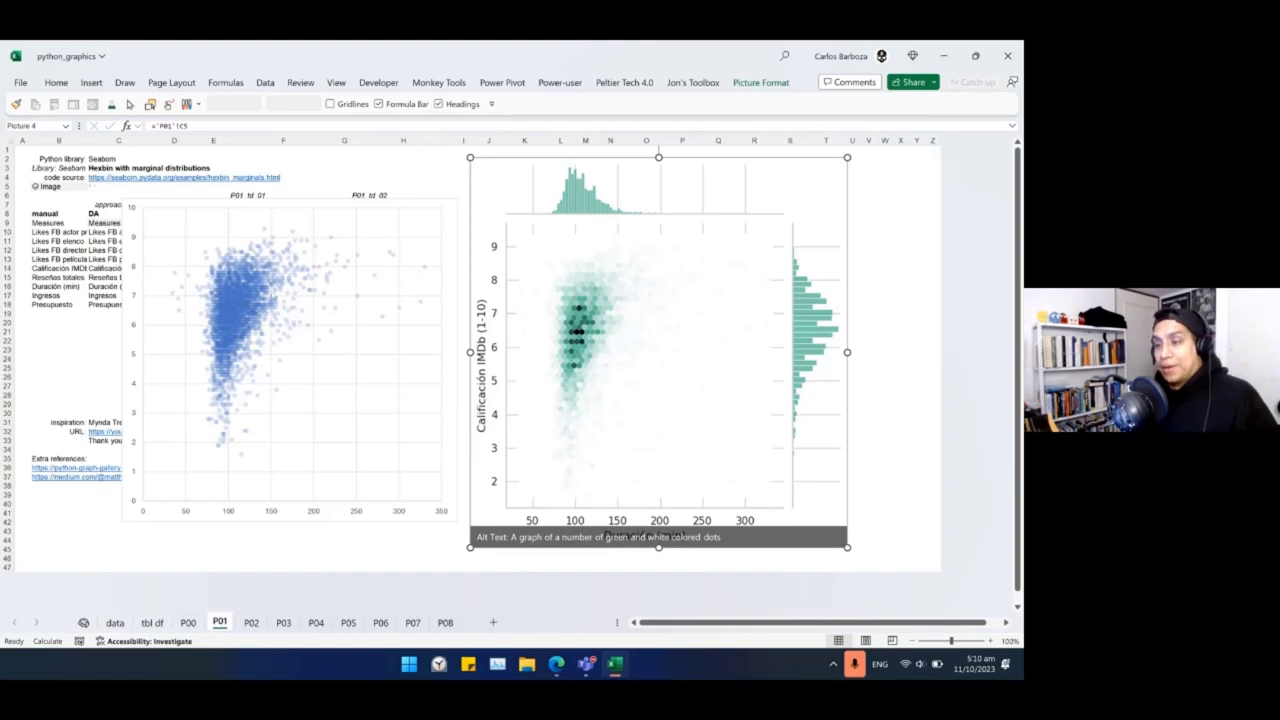
left_click(405, 205)
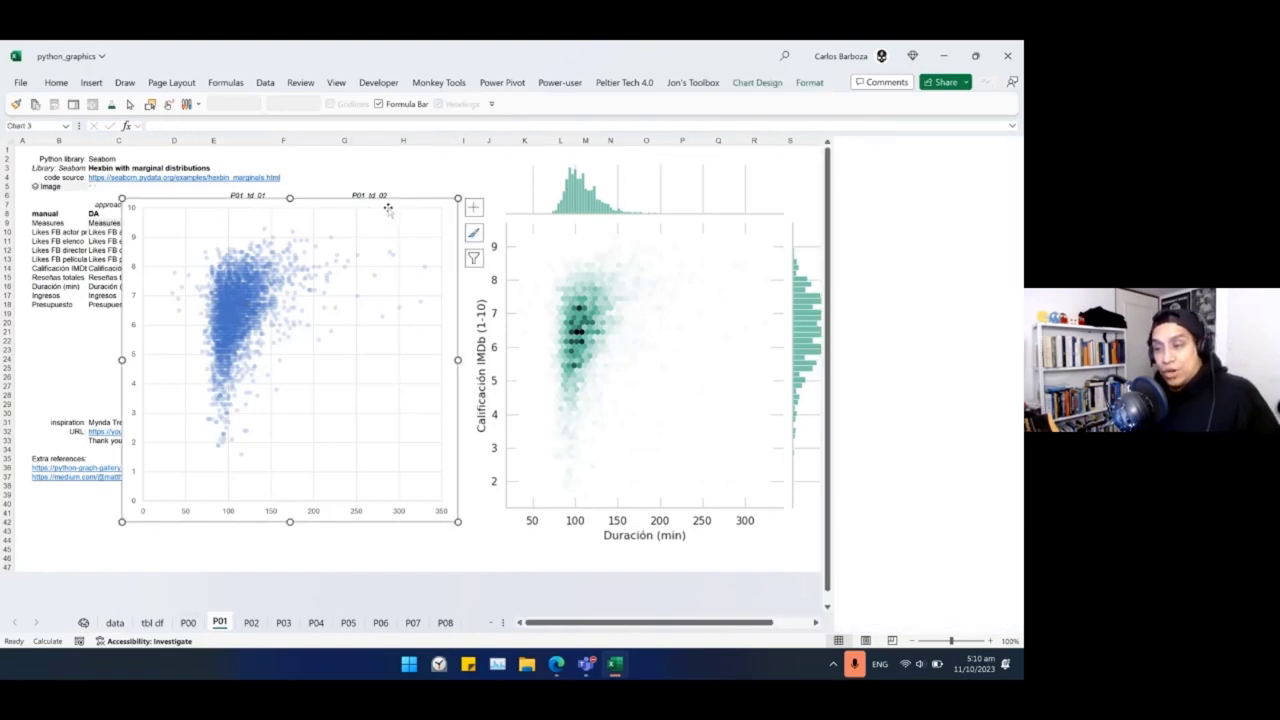
Open and close the scatter chart's formatting pane, then nudge the chart slightly right.
double_click(388, 208)
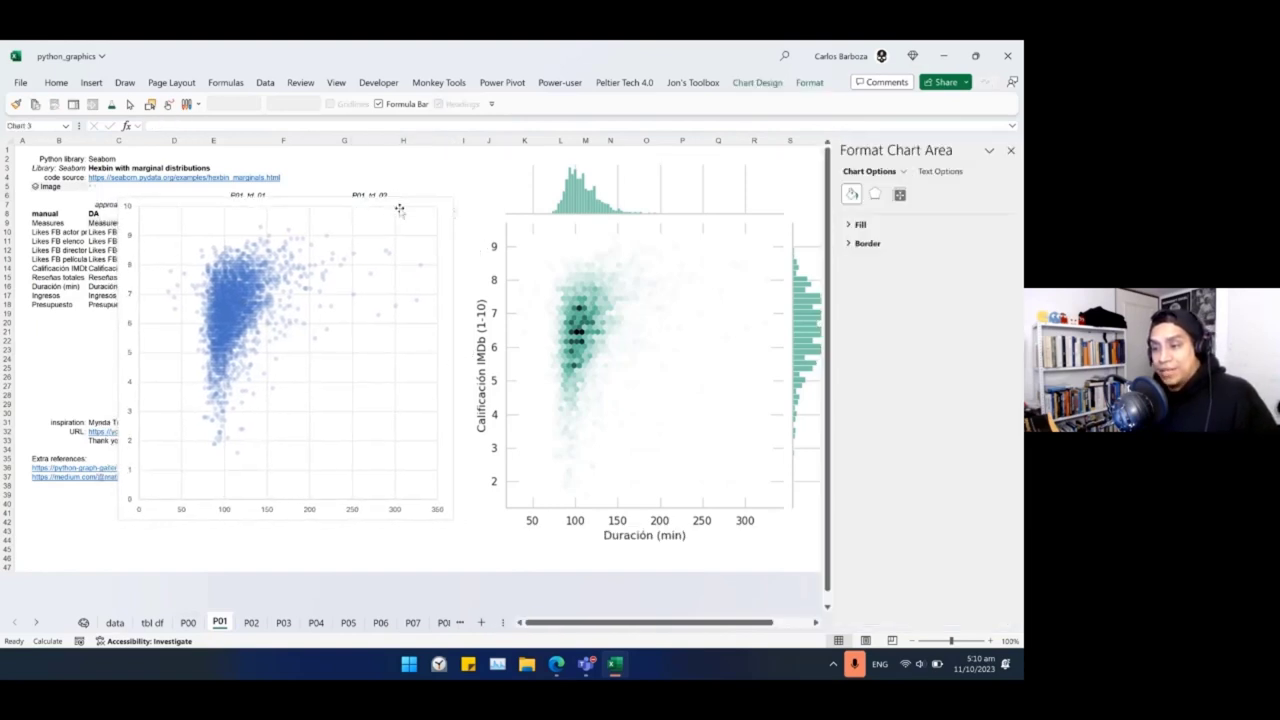
left_click(1010, 151)
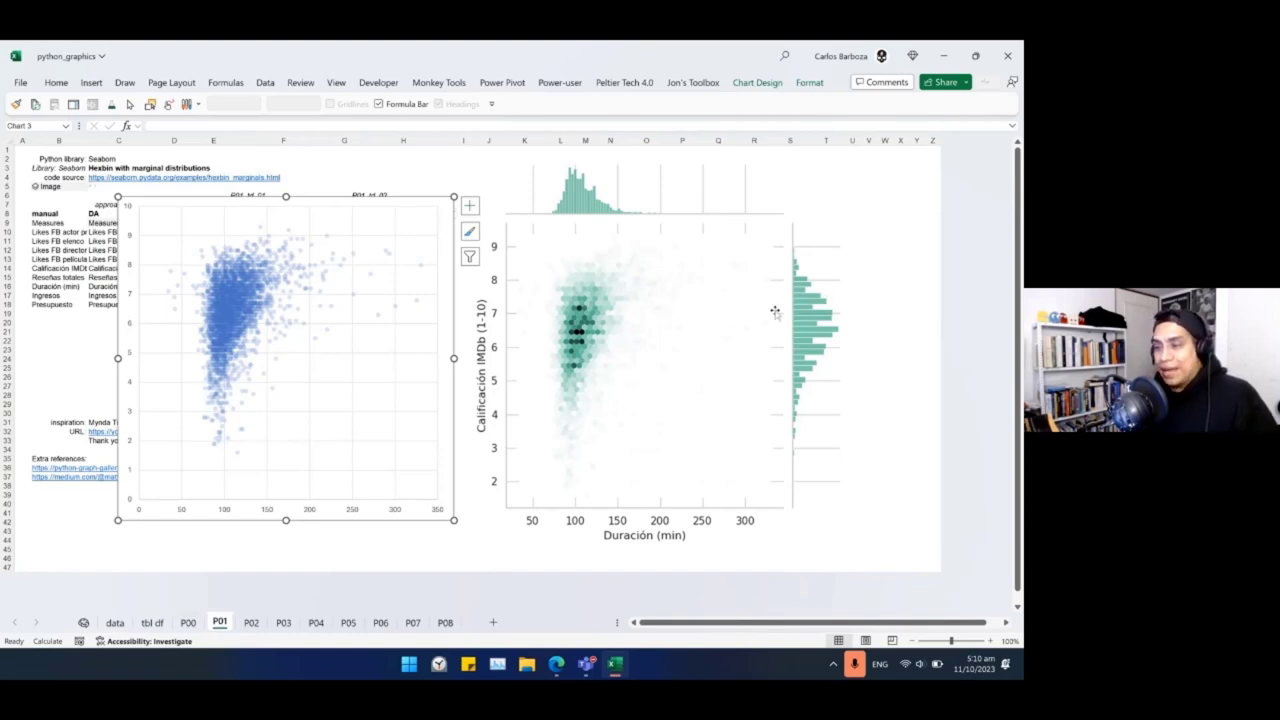
mouse_move(385, 199)
left_mouse_down()
mouse_move(385, 213)
mouse_move(402, 203)
left_mouse_up()
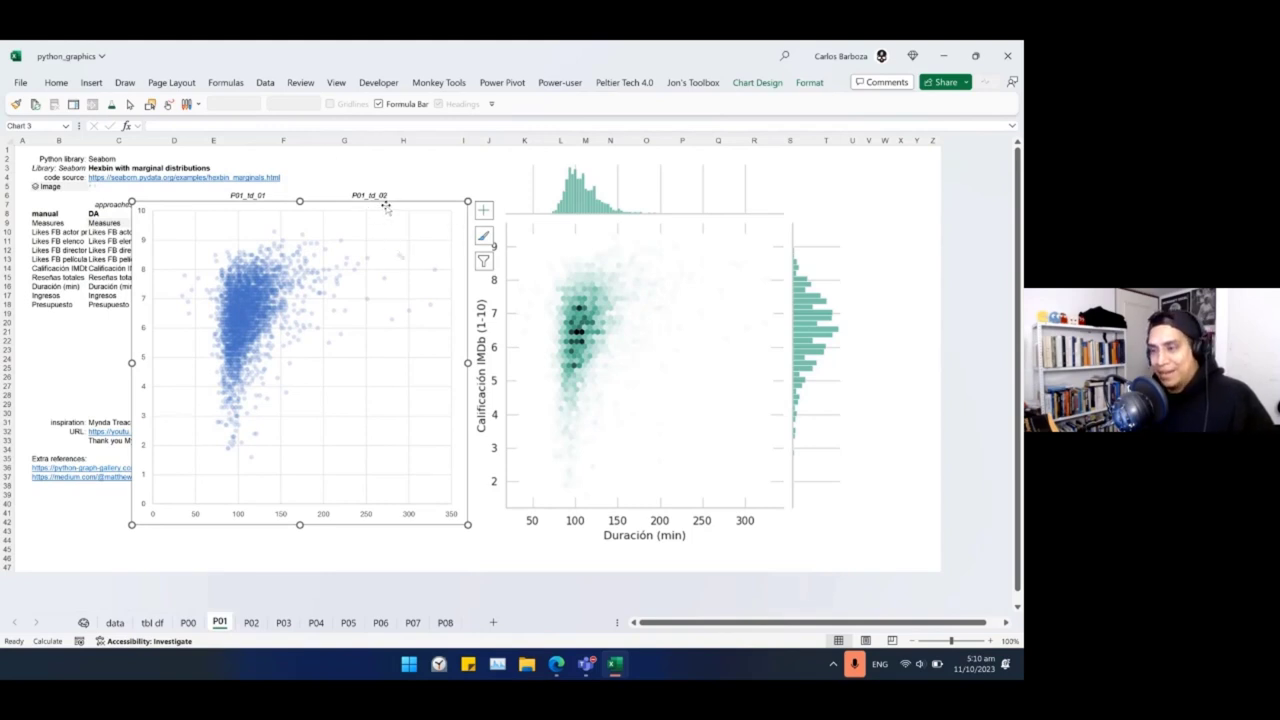
Delete the blue scatter chart (Chart 3) from P01.
left_click(756, 264)
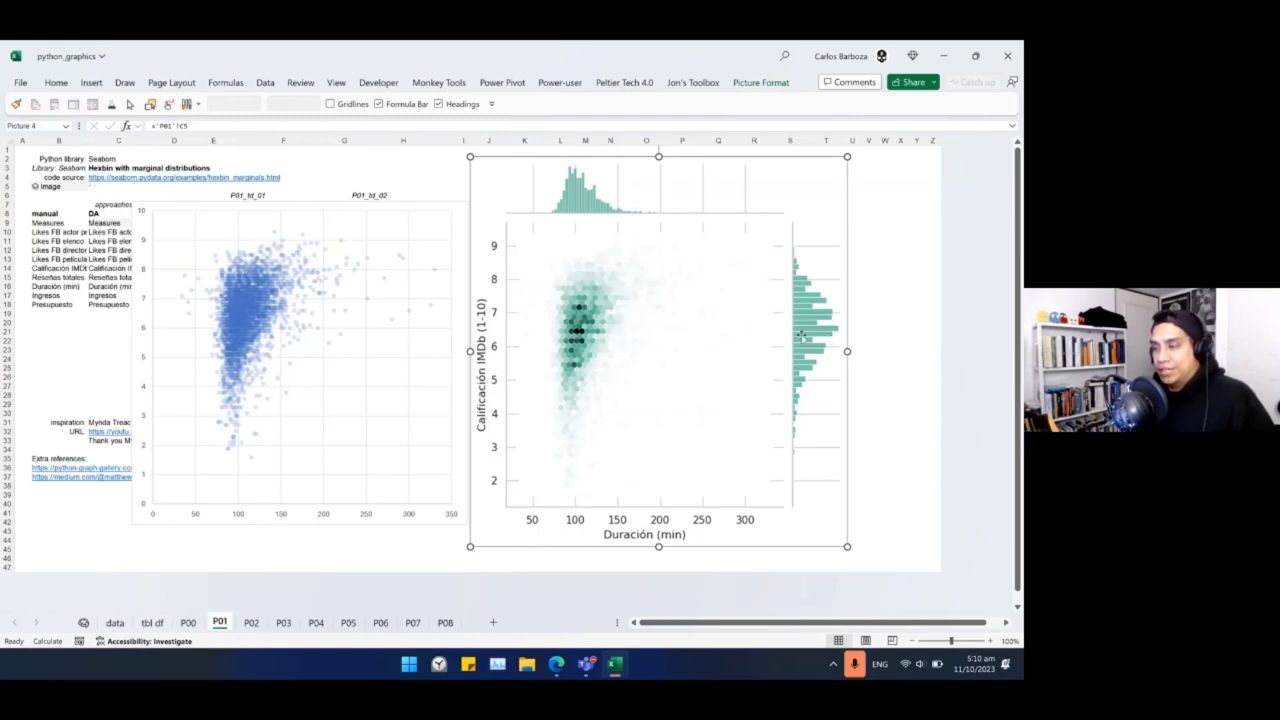
left_click(458, 220)
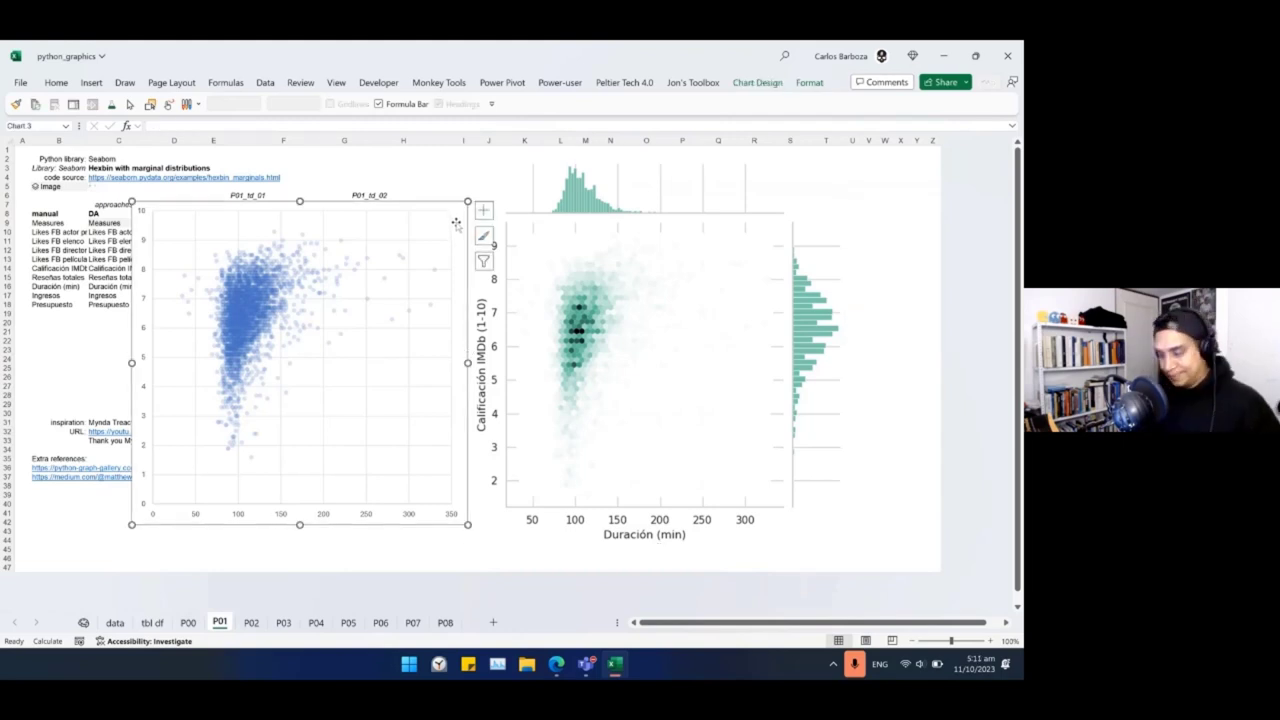
key("Delete")
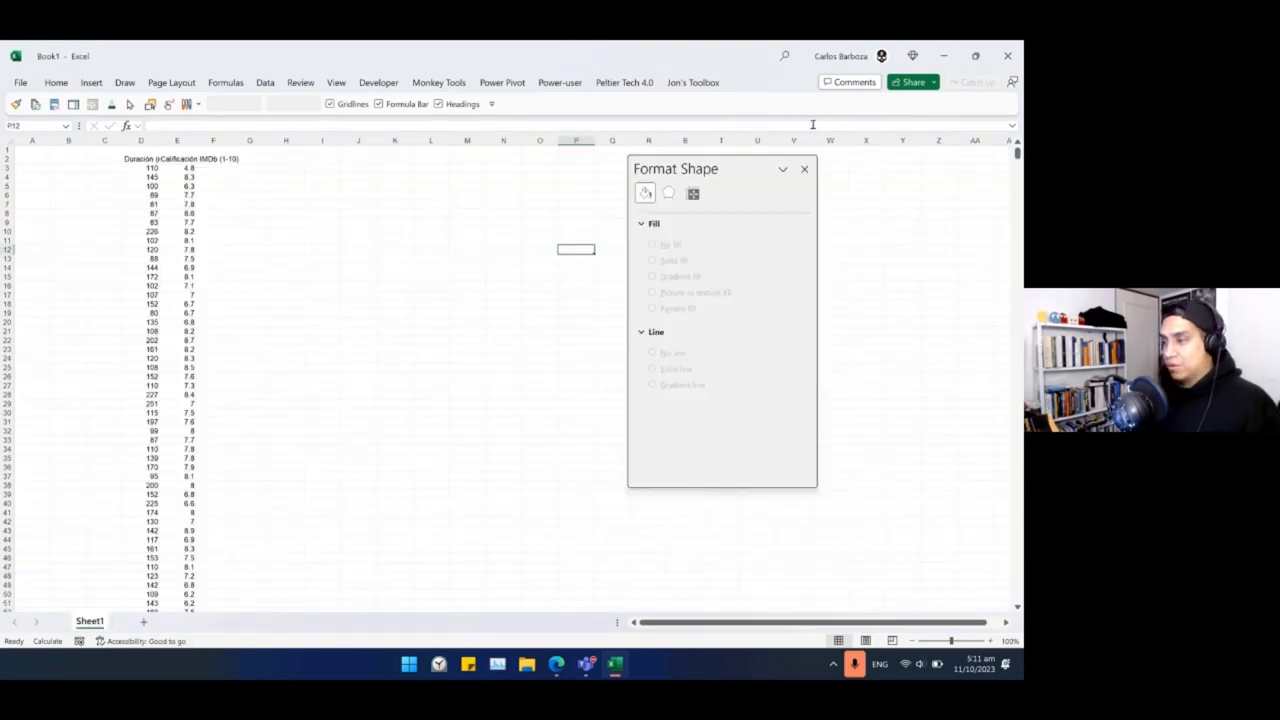
Back in python_graphics, line up the X-axis and Y-axis selectors beside each other.
left_click(804, 169)
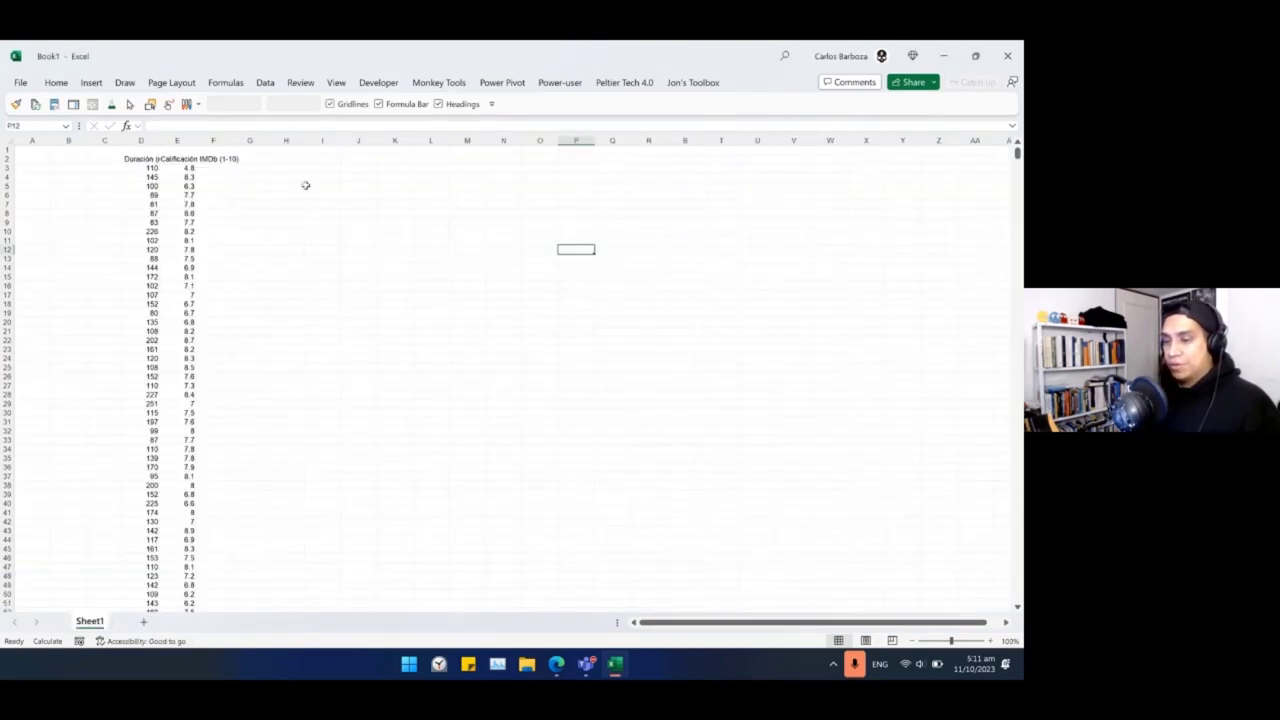
left_click(290, 160)
left_click(310, 161)
key("alt+Tab")
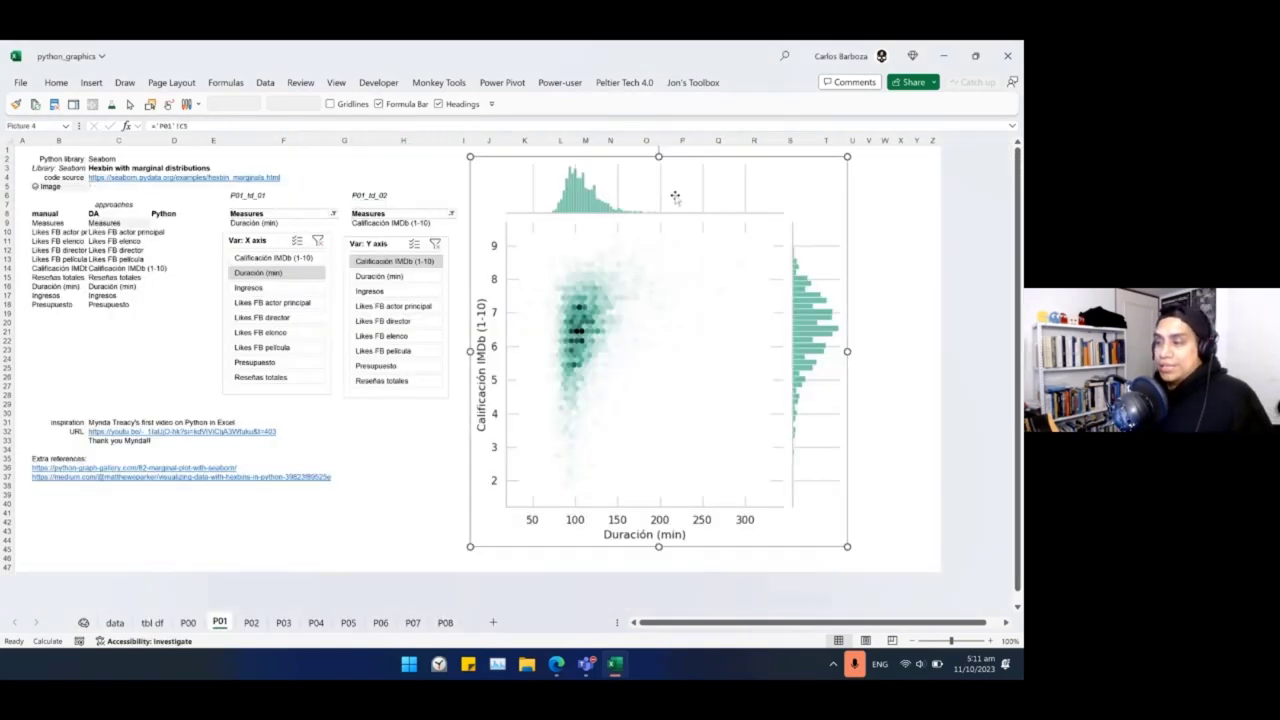
left_click(675, 200)
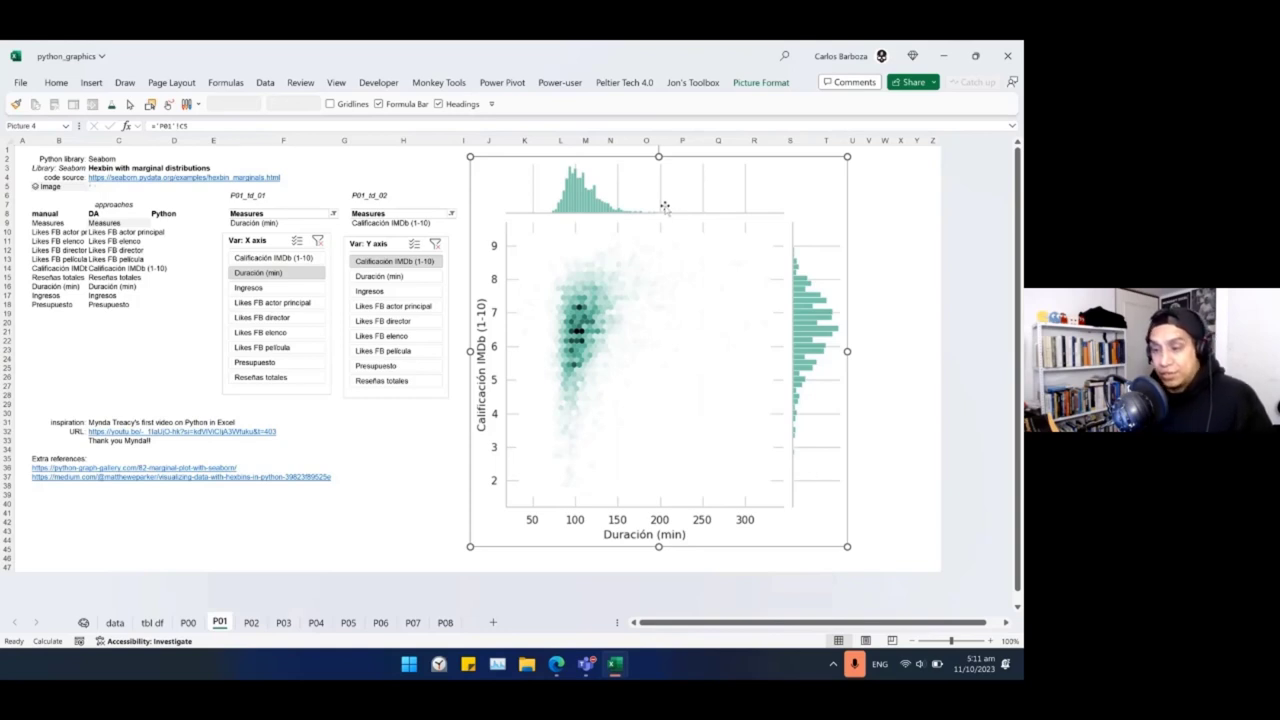
left_click_drag(262, 243, 246, 244)
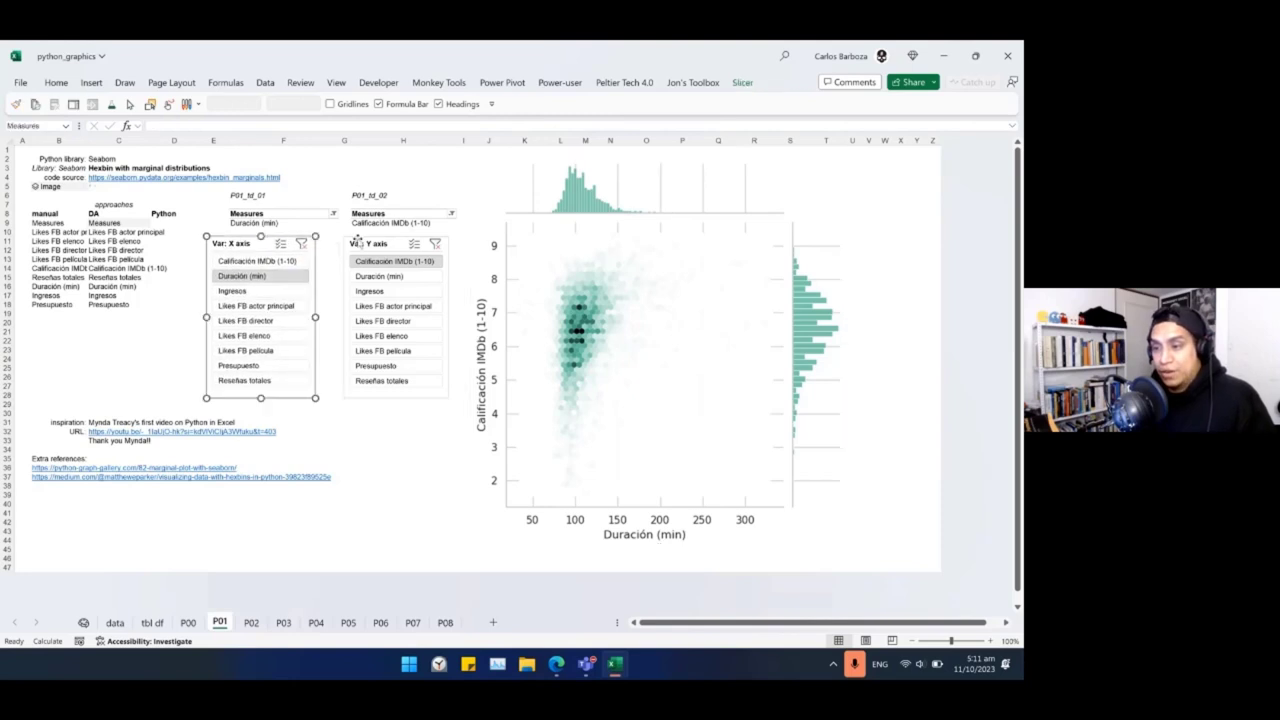
mouse_move(366, 251)
left_mouse_down()
mouse_move(358, 263)
mouse_move(357, 252)
left_mouse_up()
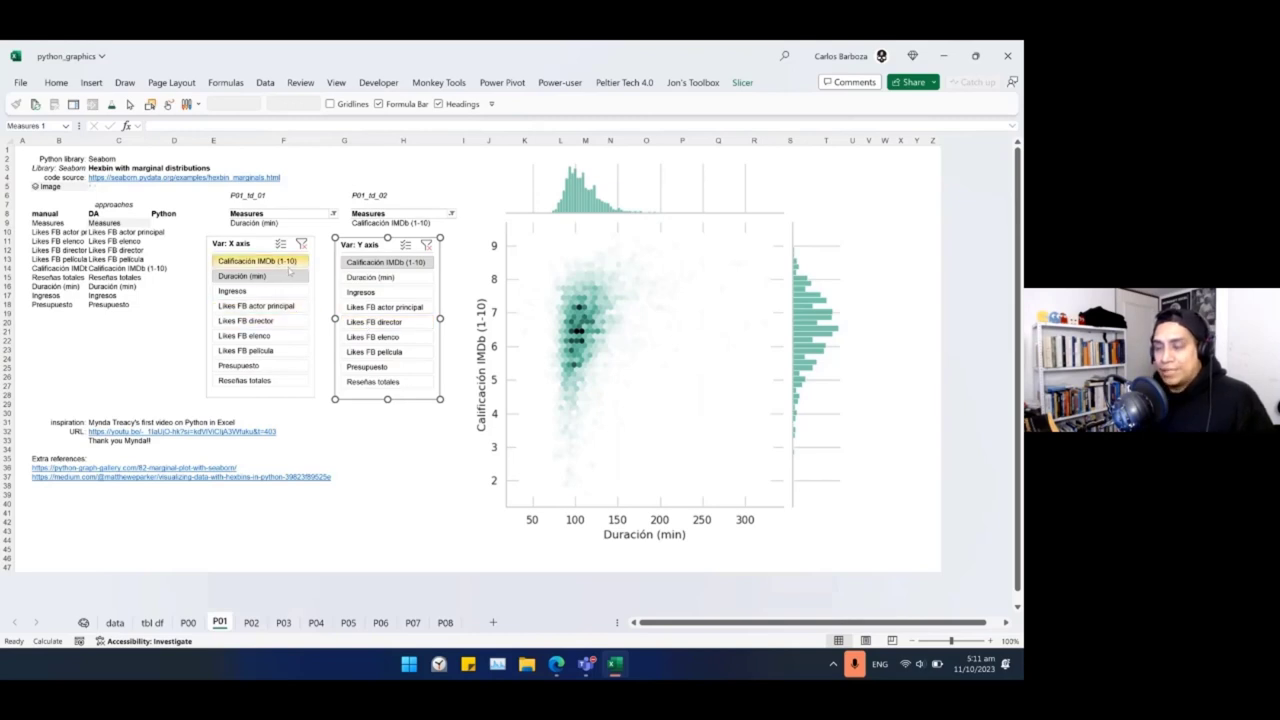
Pick Reseñas totales as the x variable and rerun B5's Python code to redraw the plot.
left_click(279, 383)
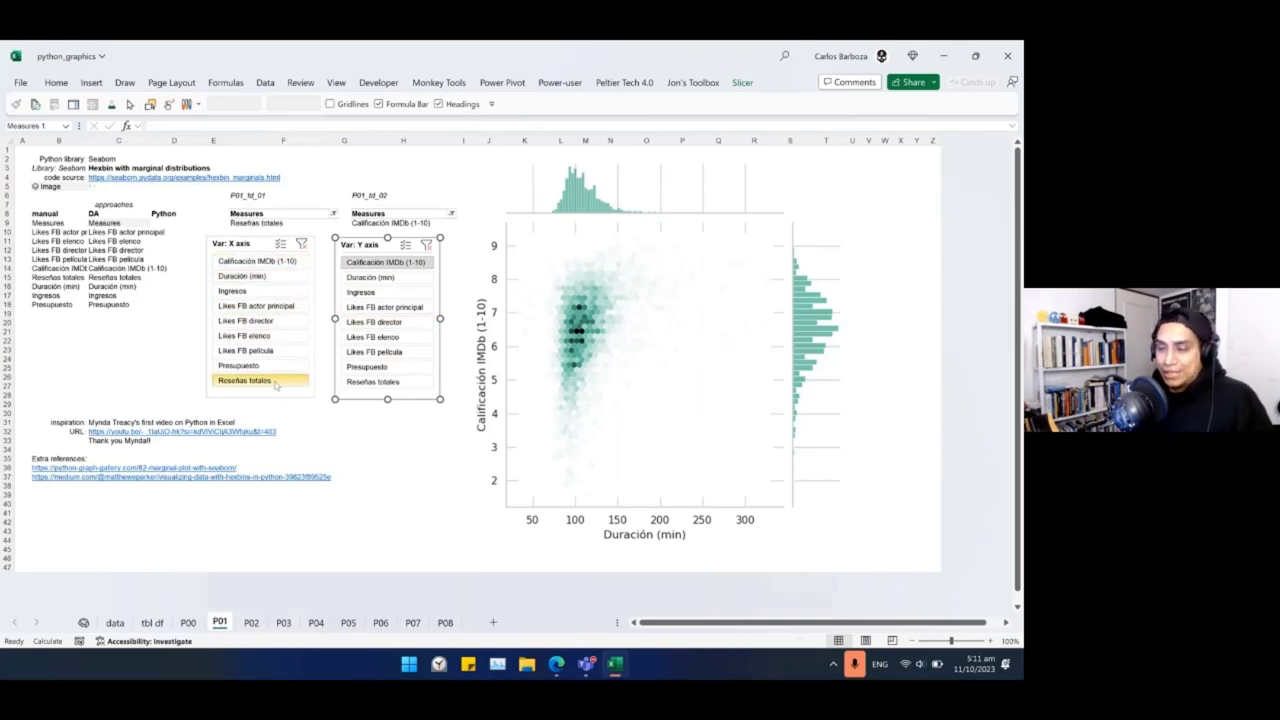
left_click(367, 421)
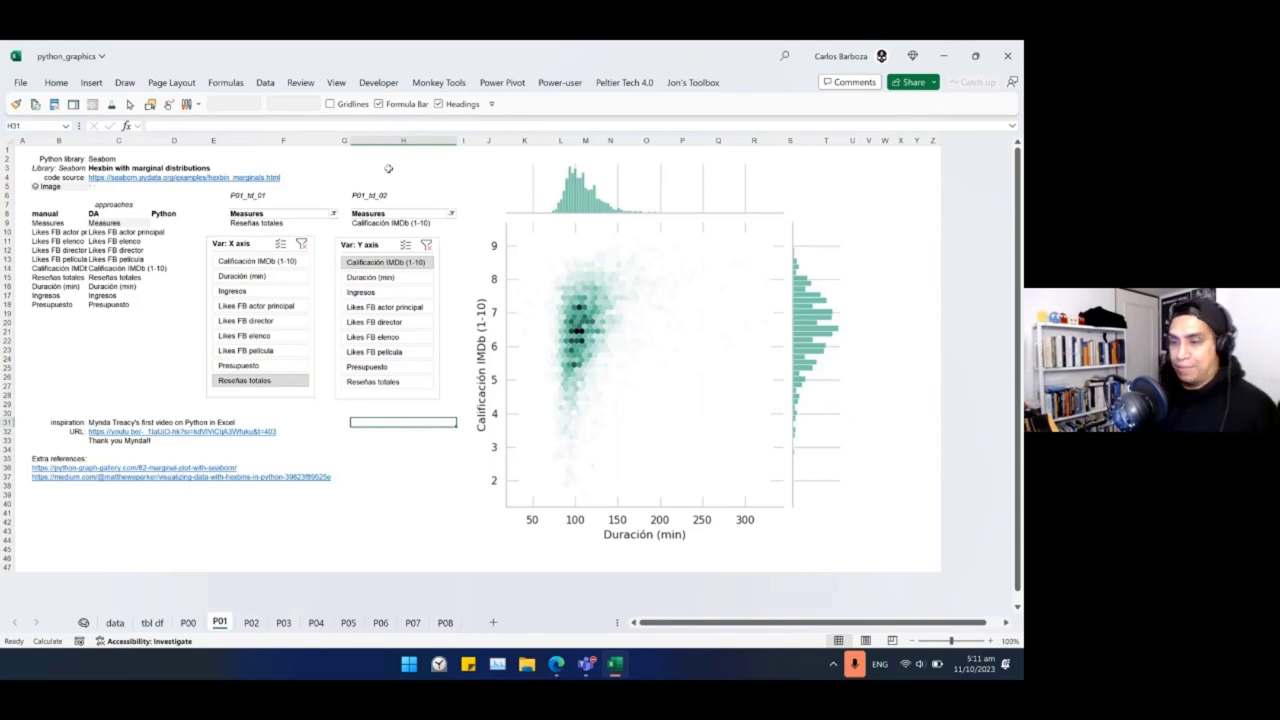
left_click(72, 186)
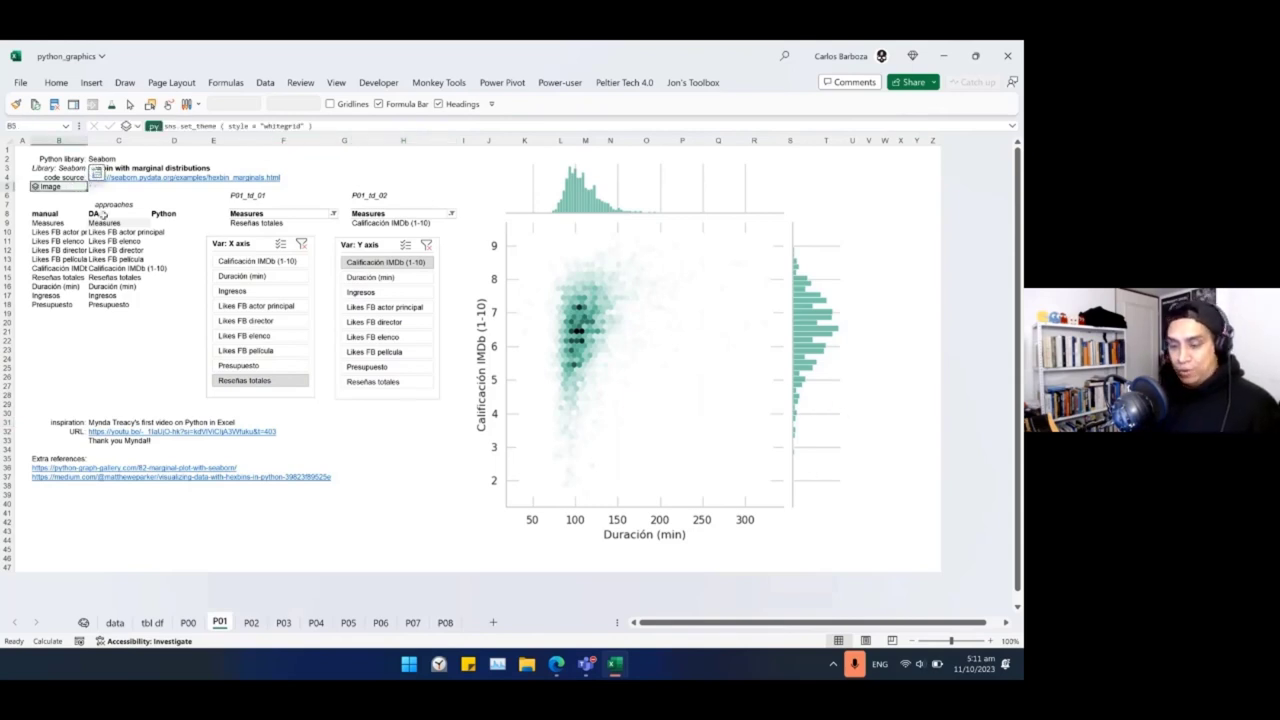
key("F2")
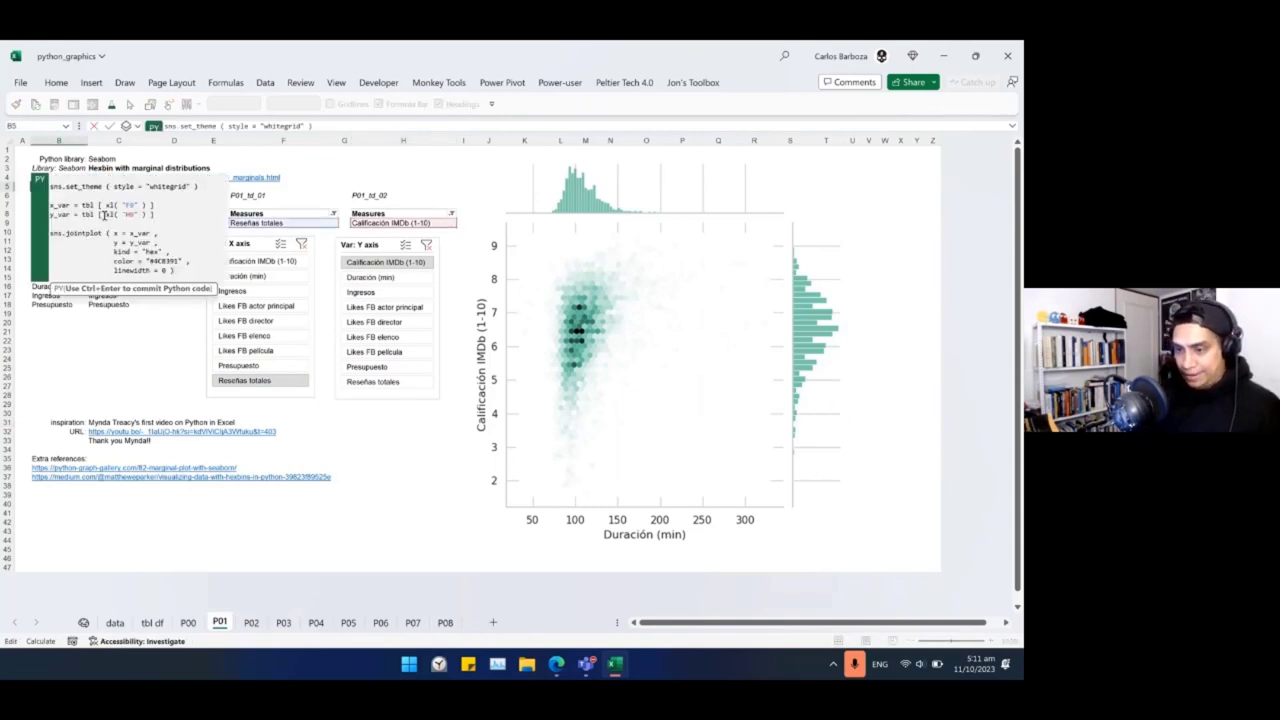
key("ctrl+Return")
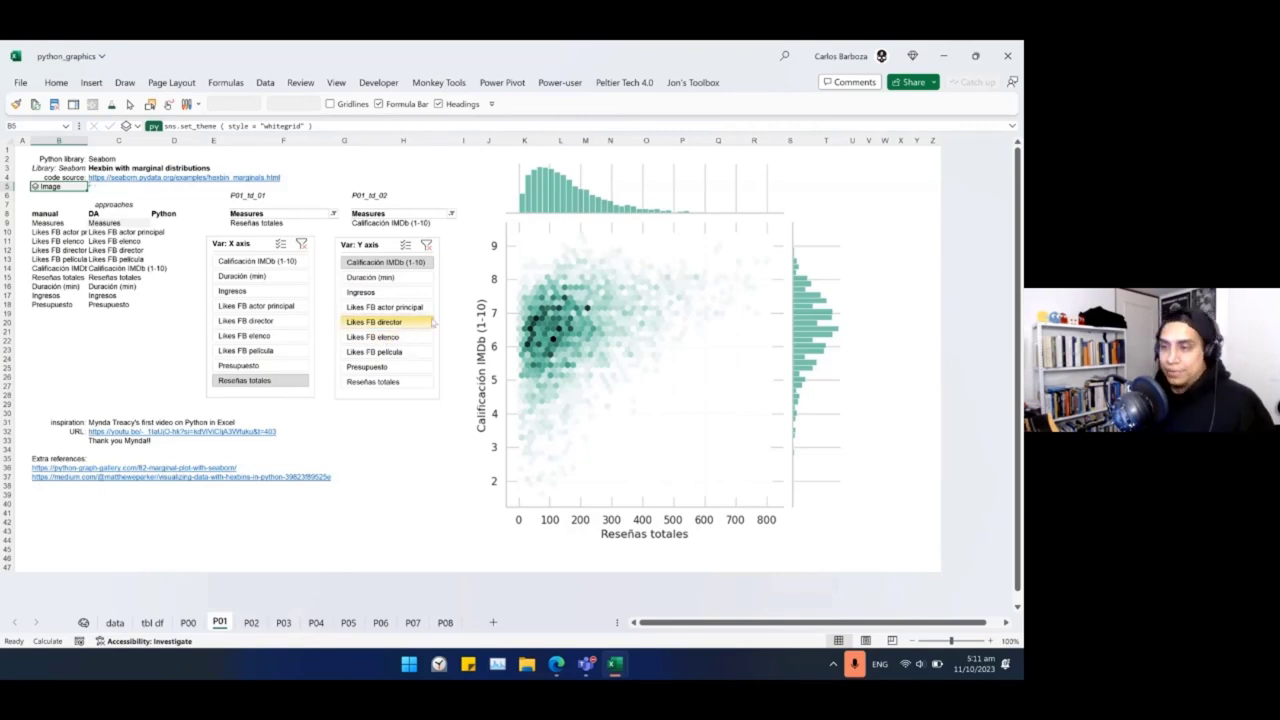
Launch the Excel Labs add-in from the Home tab and open its Python editor.
left_click(91, 83)
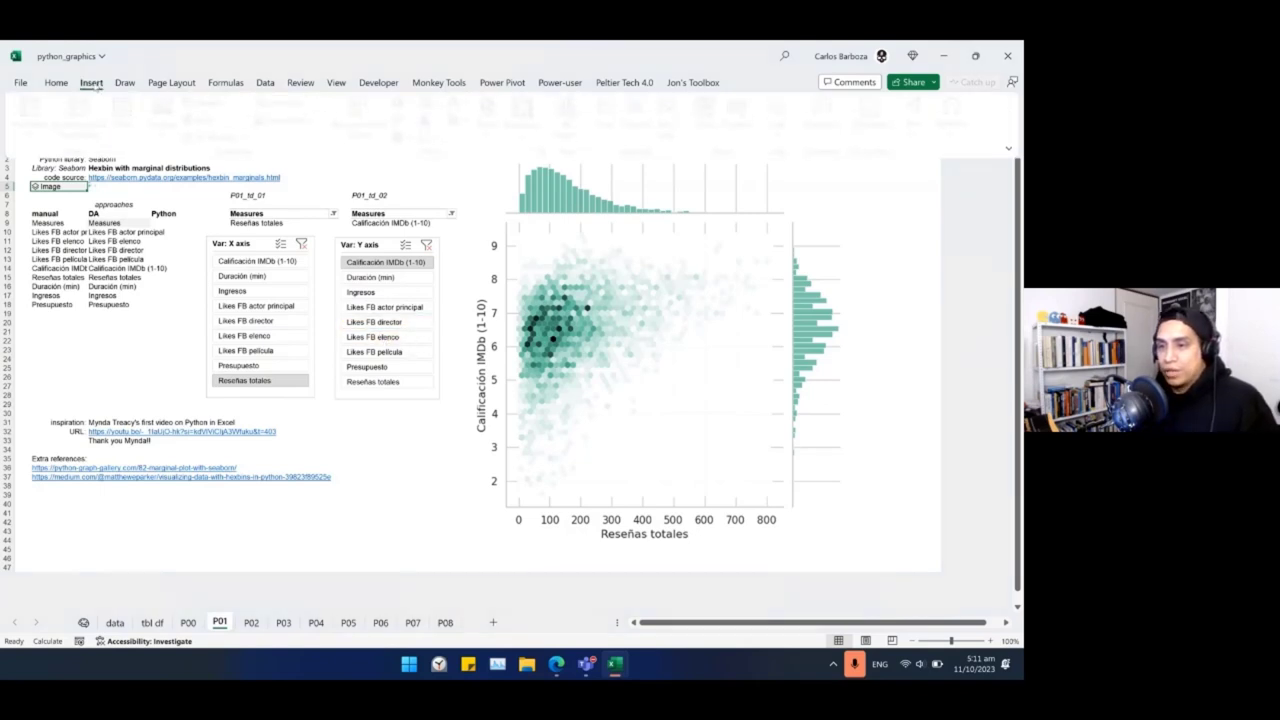
left_click(56, 83)
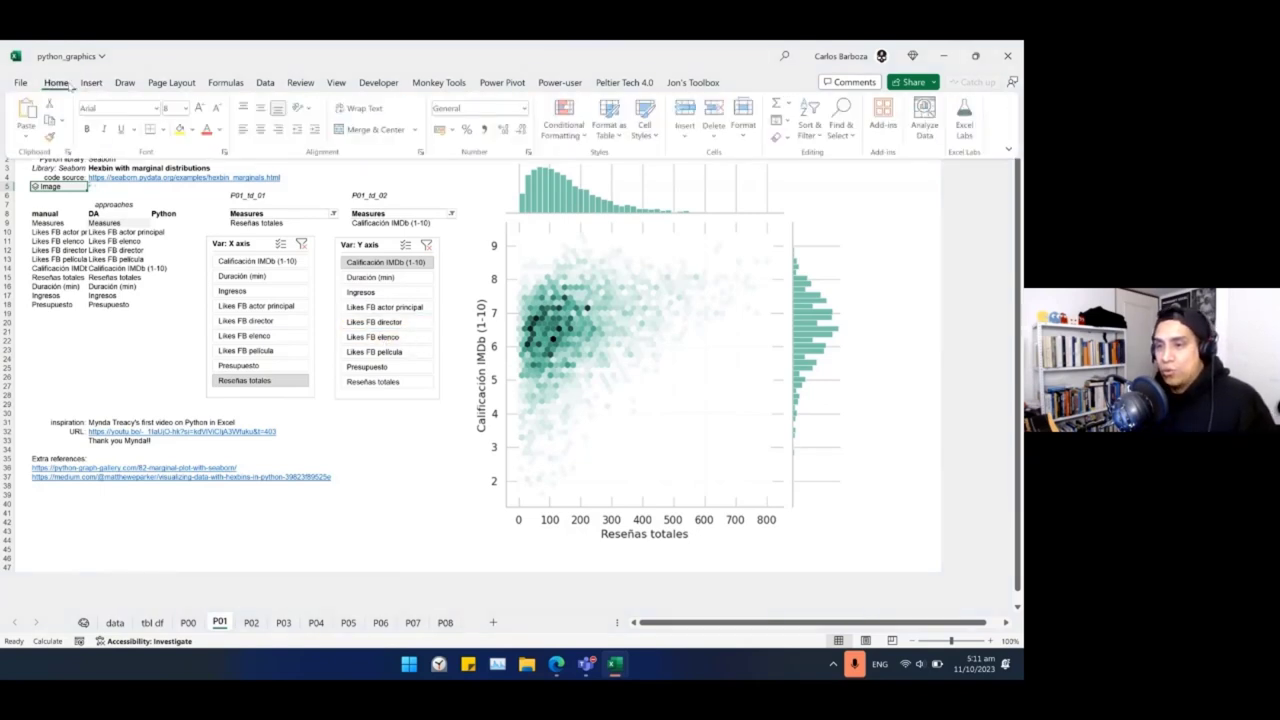
left_click(967, 127)
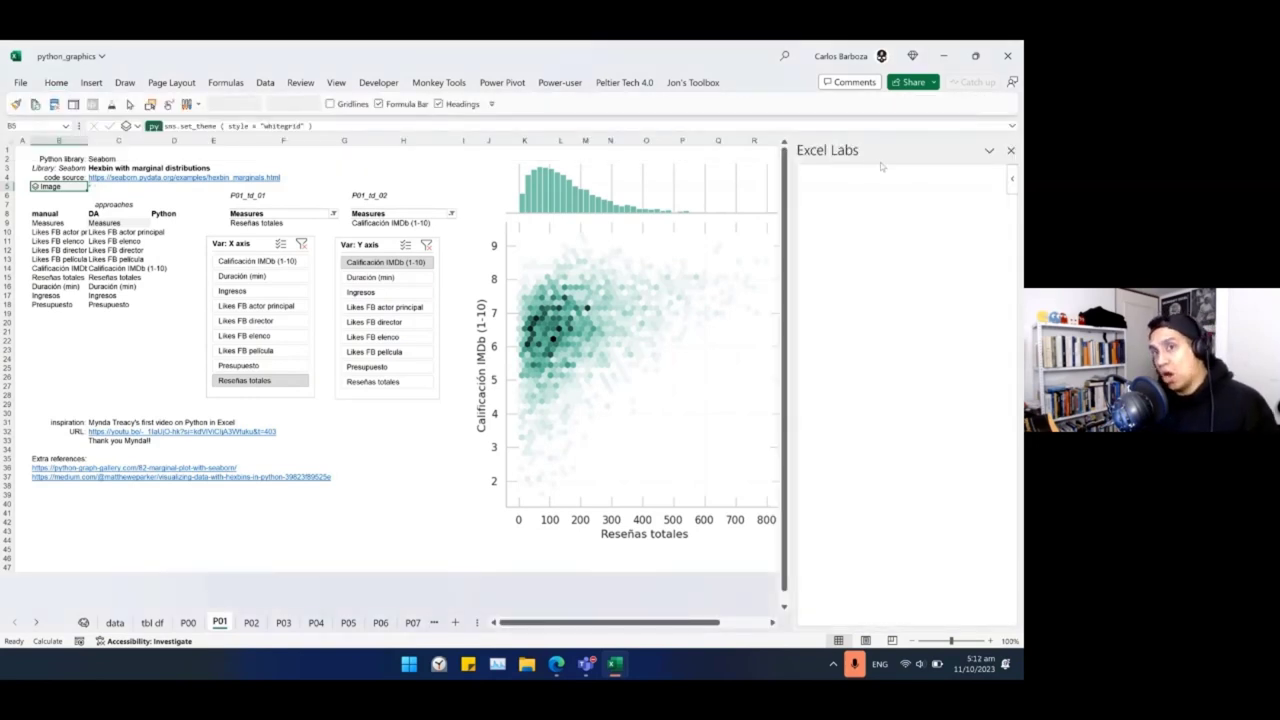
scroll(849, 526, "down", 2)
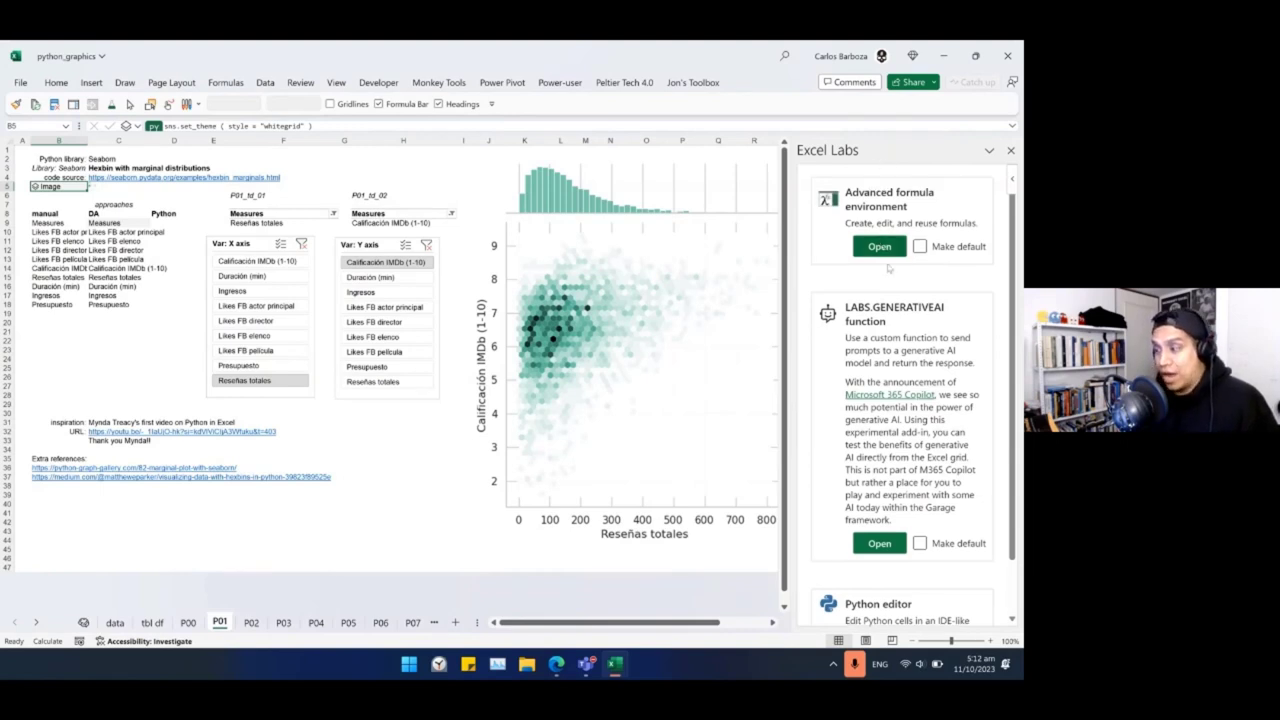
left_click(879, 594)
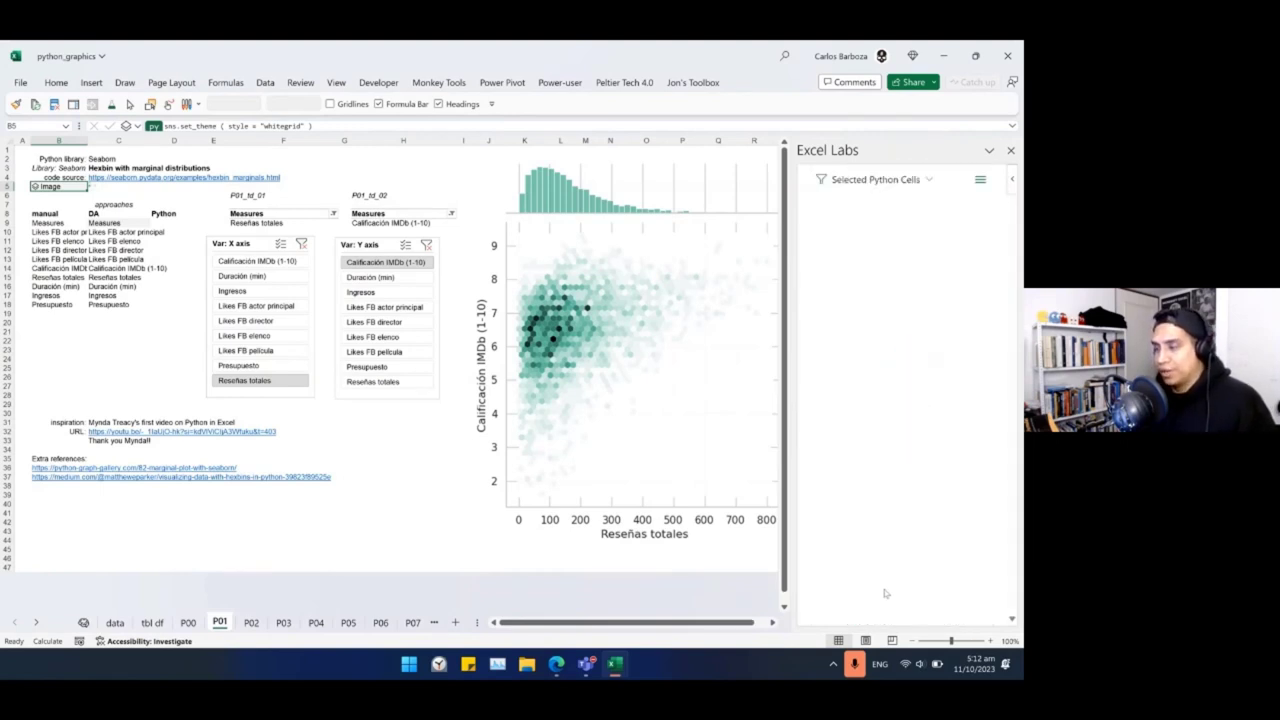
Undock the Excel Labs pane into a floating window, resize it, and reposition it over the plot.
left_click_drag(903, 150, 603, 84)
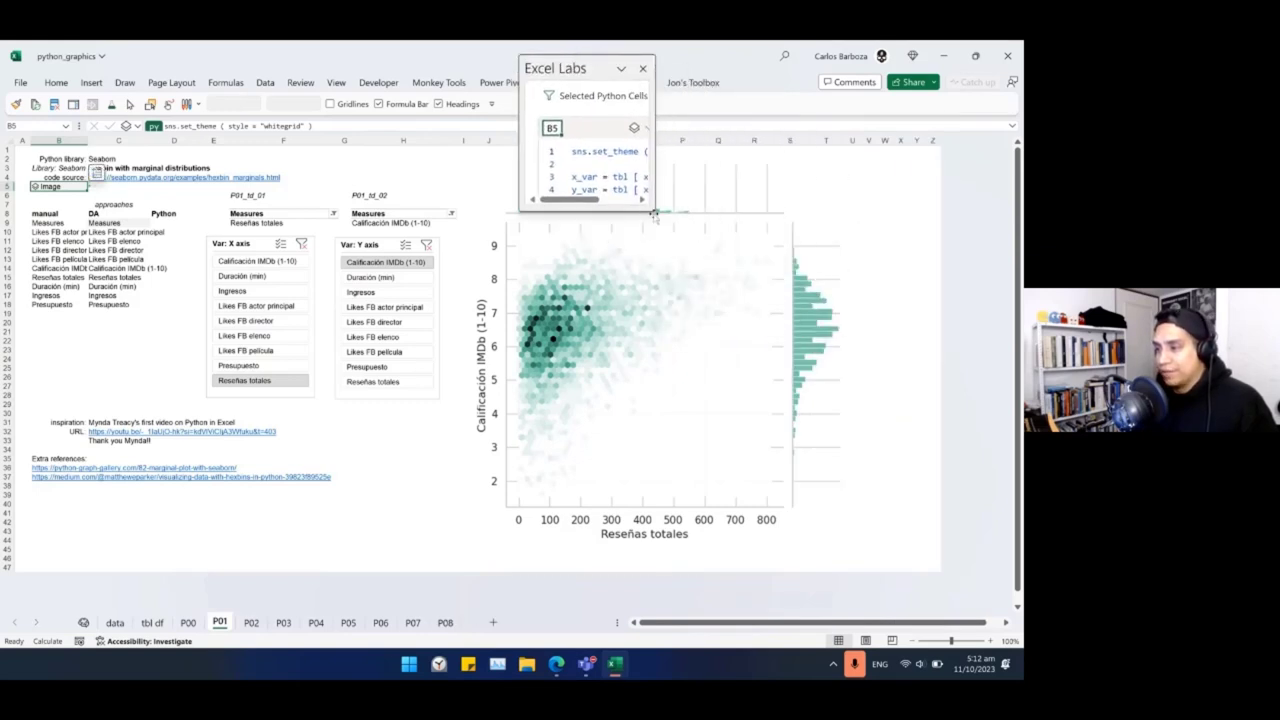
left_click_drag(655, 210, 858, 645)
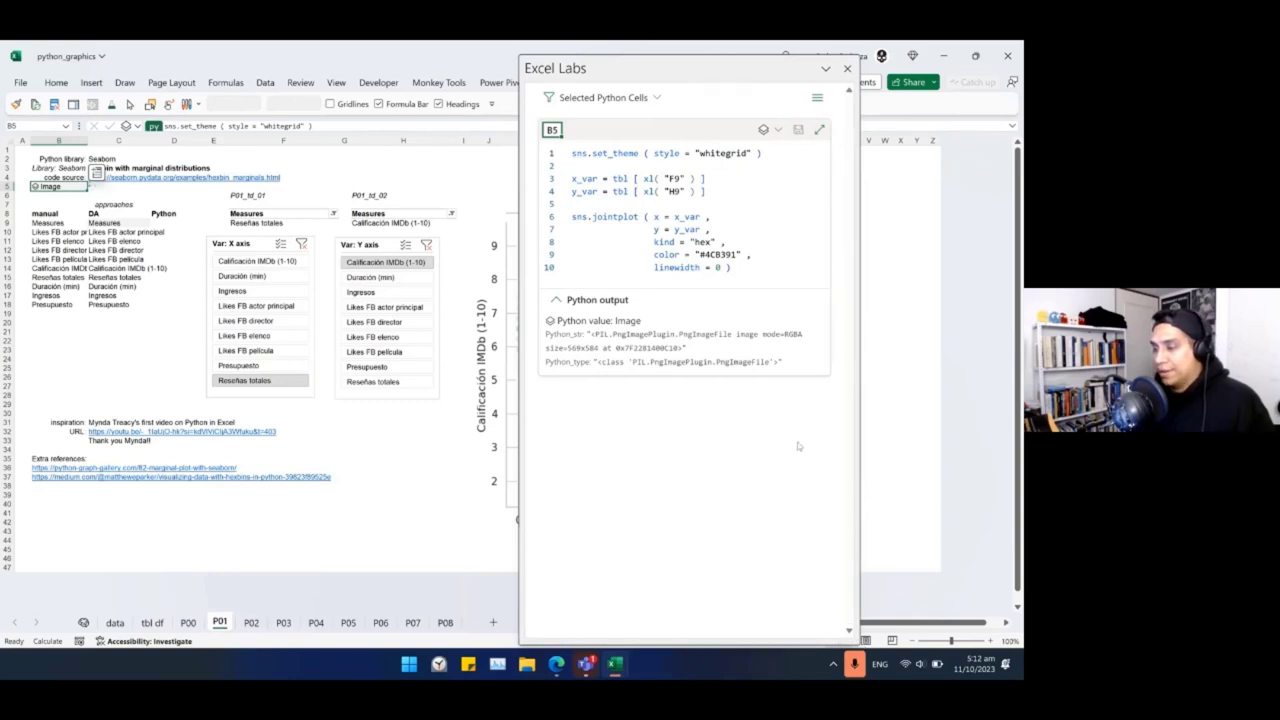
left_click_drag(689, 66, 148, 66)
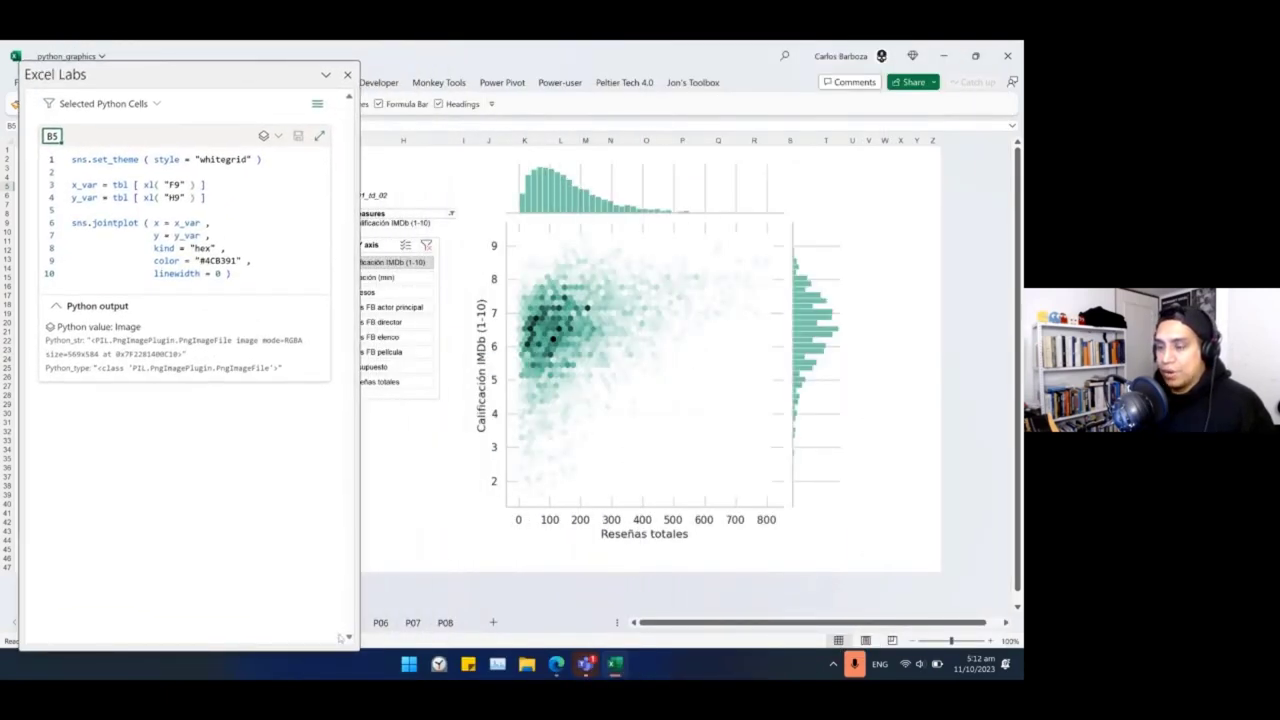
left_click_drag(148, 66, 208, 377)
left_click(50, 424)
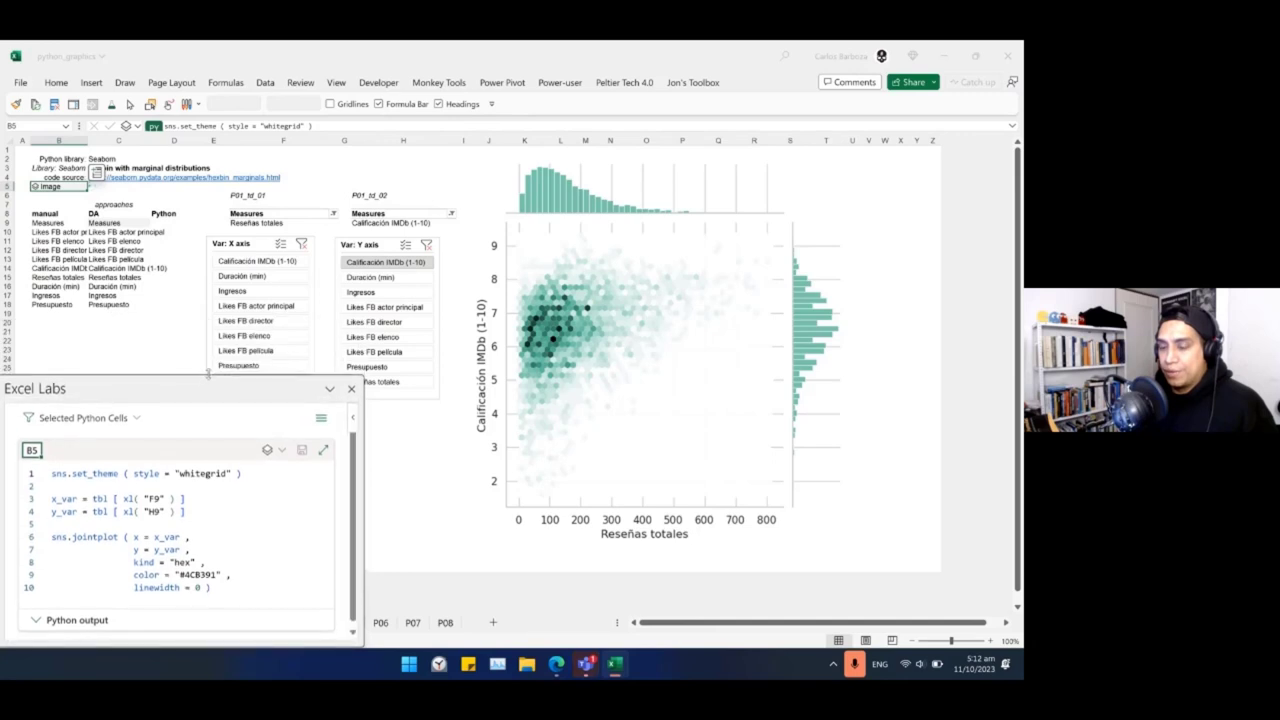
left_click(677, 299)
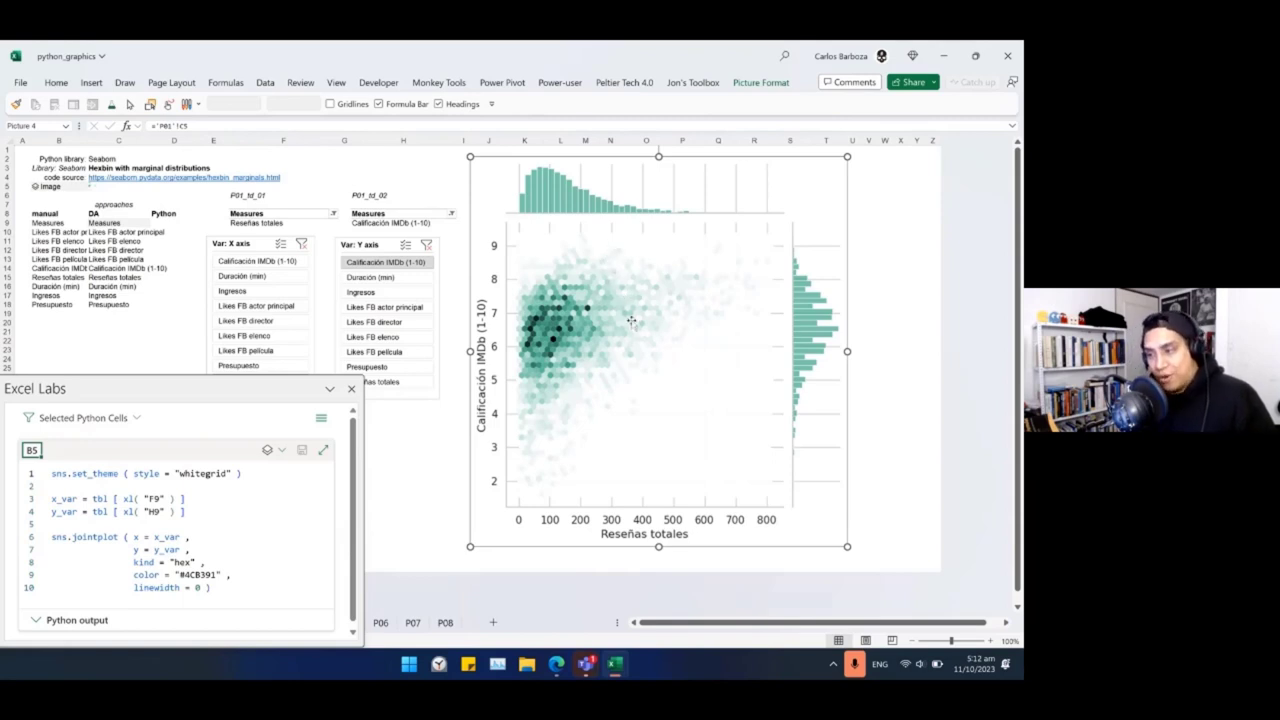
left_click_drag(191, 391, 212, 360)
Widen column K on the data sheet, visit tbl df, then return to P01's Python cell B5.
left_click(115, 622)
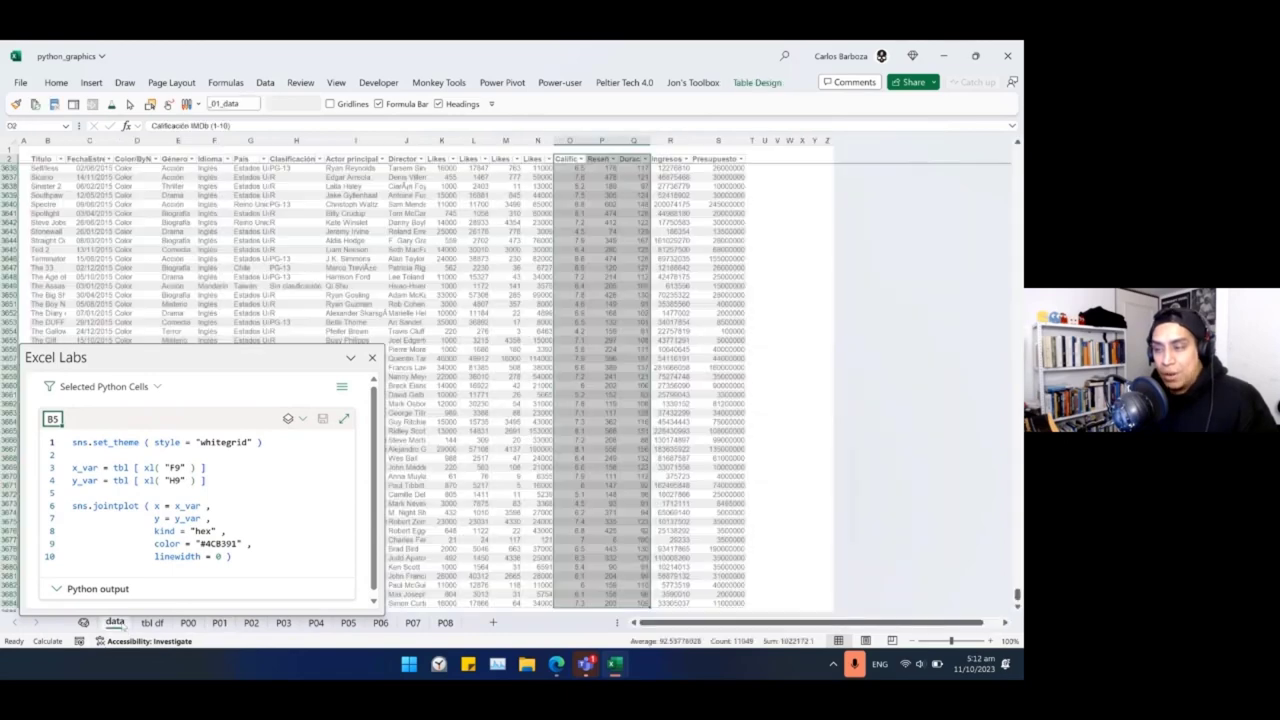
left_click_drag(457, 140, 680, 140)
left_click(445, 141)
left_click(152, 622)
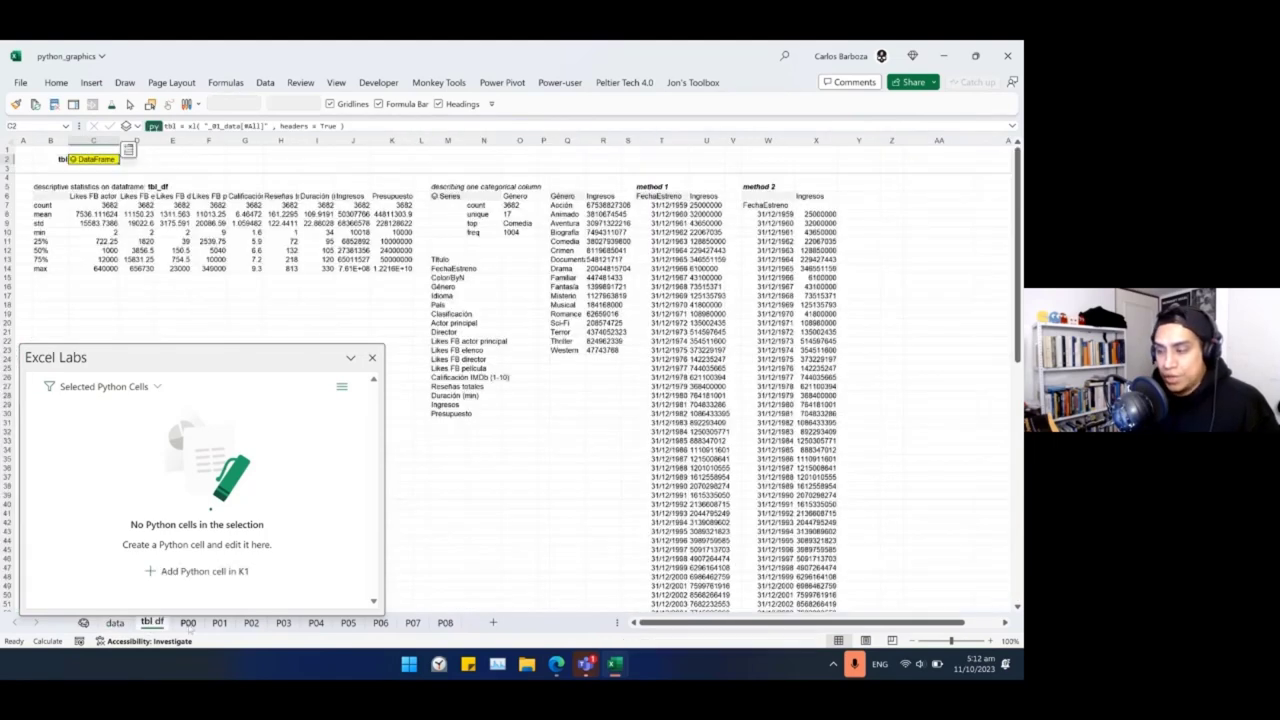
left_click(188, 622)
left_click(220, 622)
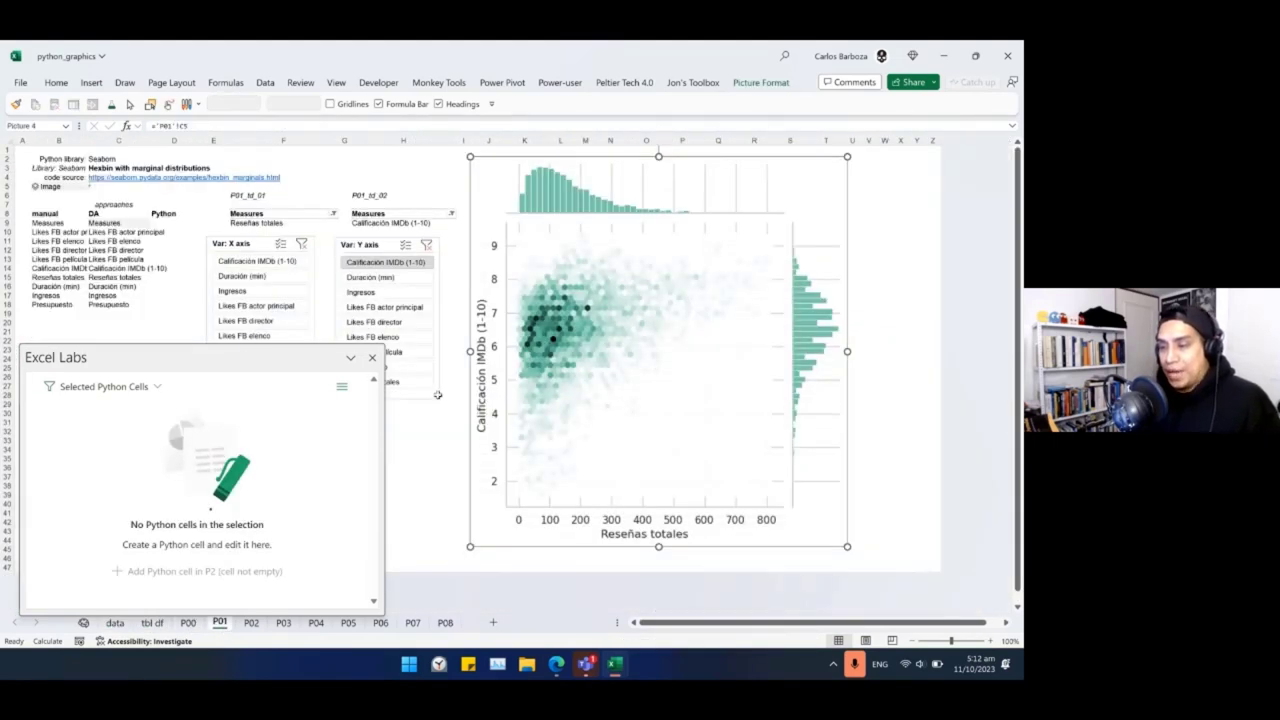
left_click(58, 188)
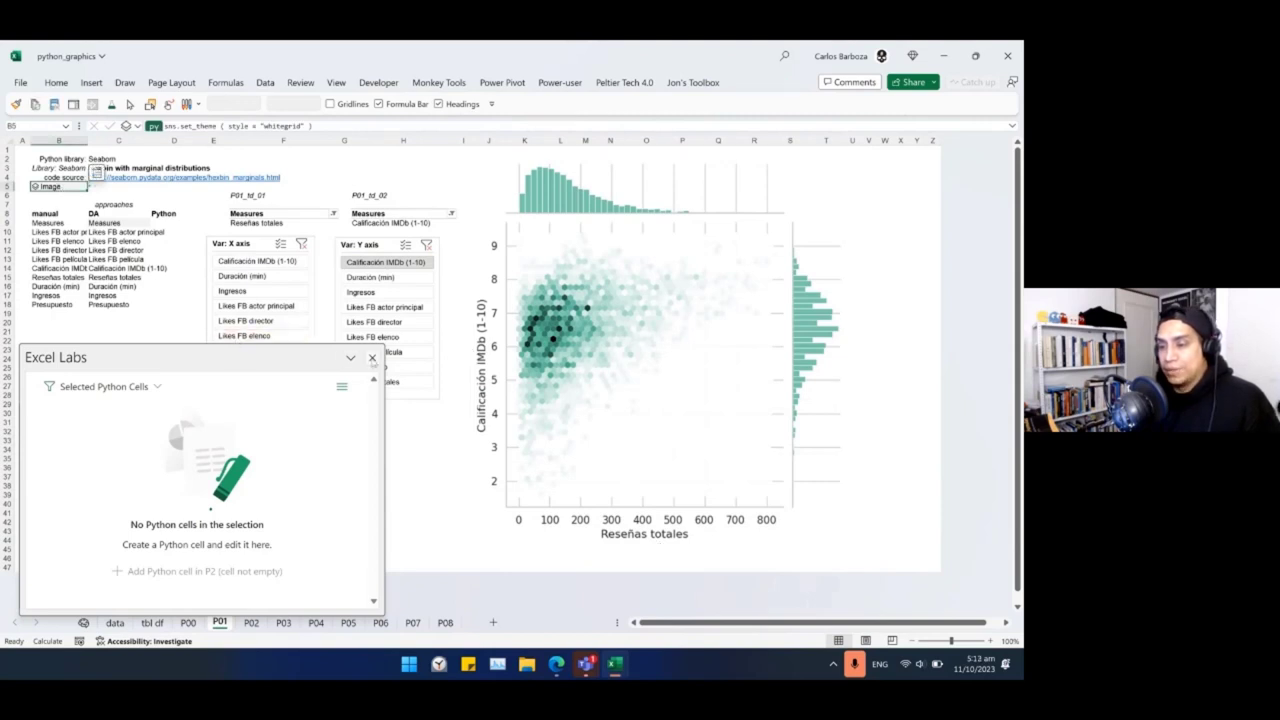
left_click(351, 359)
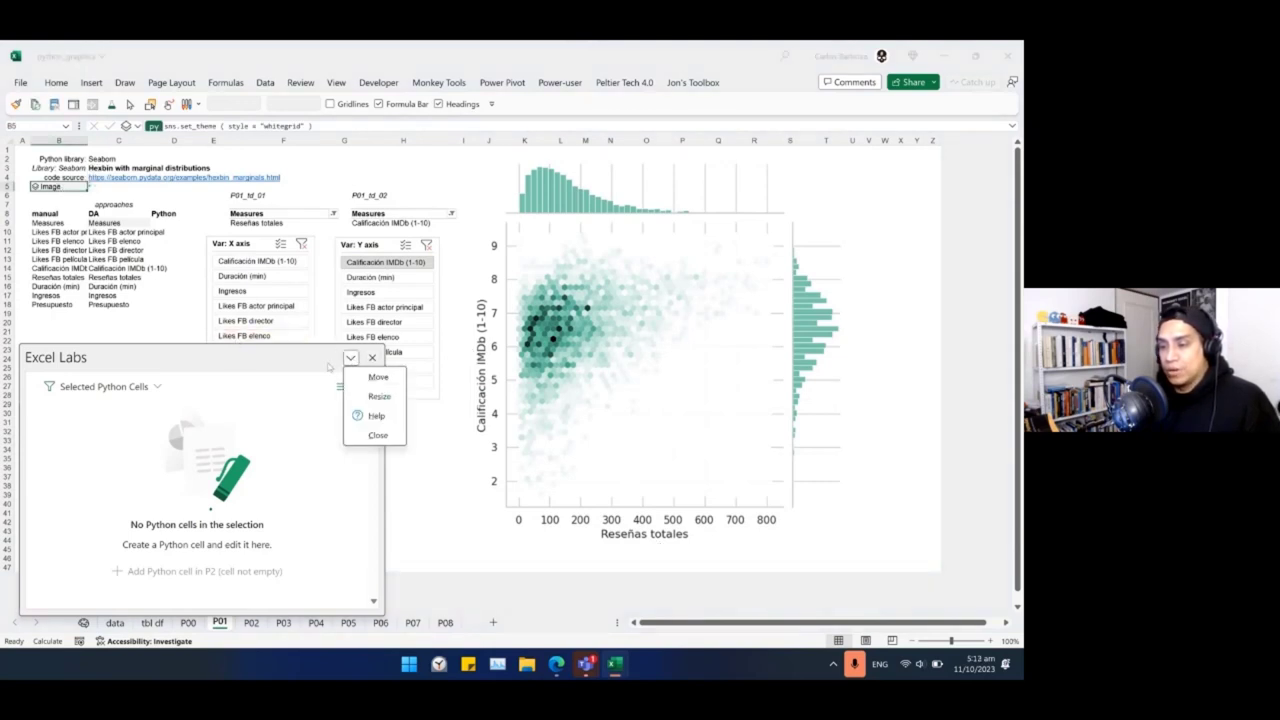
Close the Excel Labs pane and deselect the hexbin chart by clicking an empty cell.
left_click(351, 358)
left_click(372, 357)
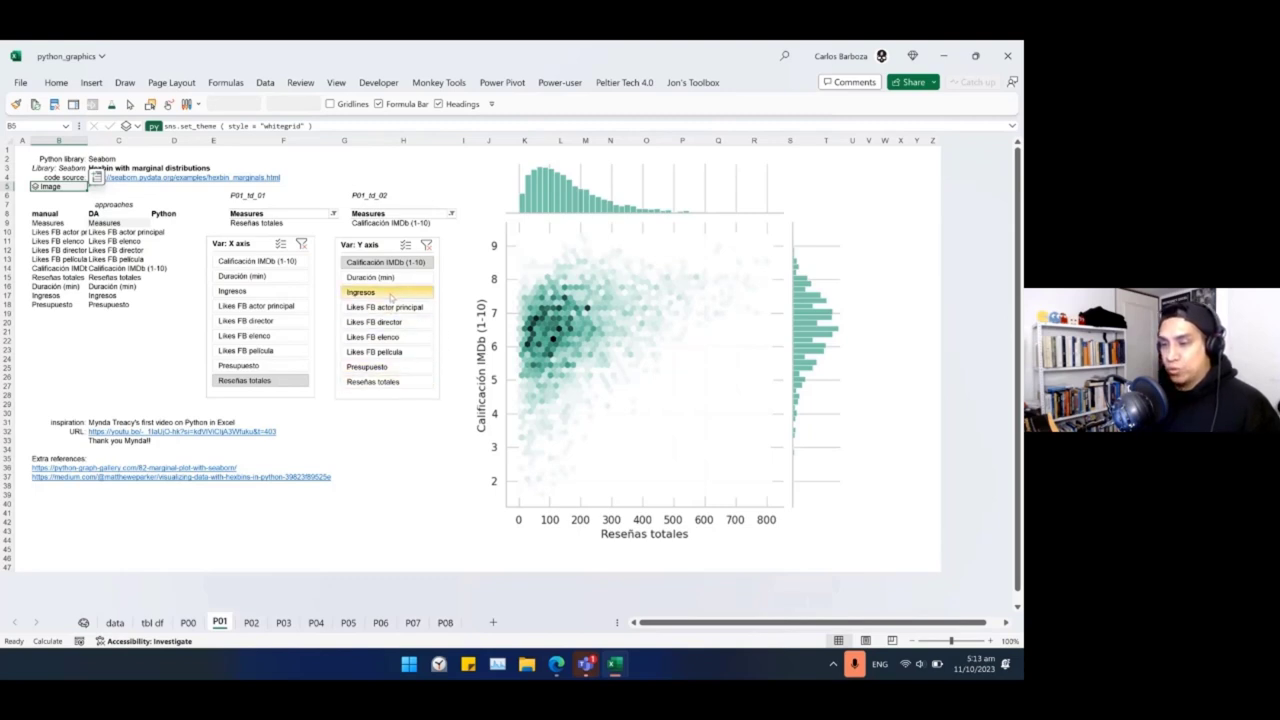
left_click(600, 425)
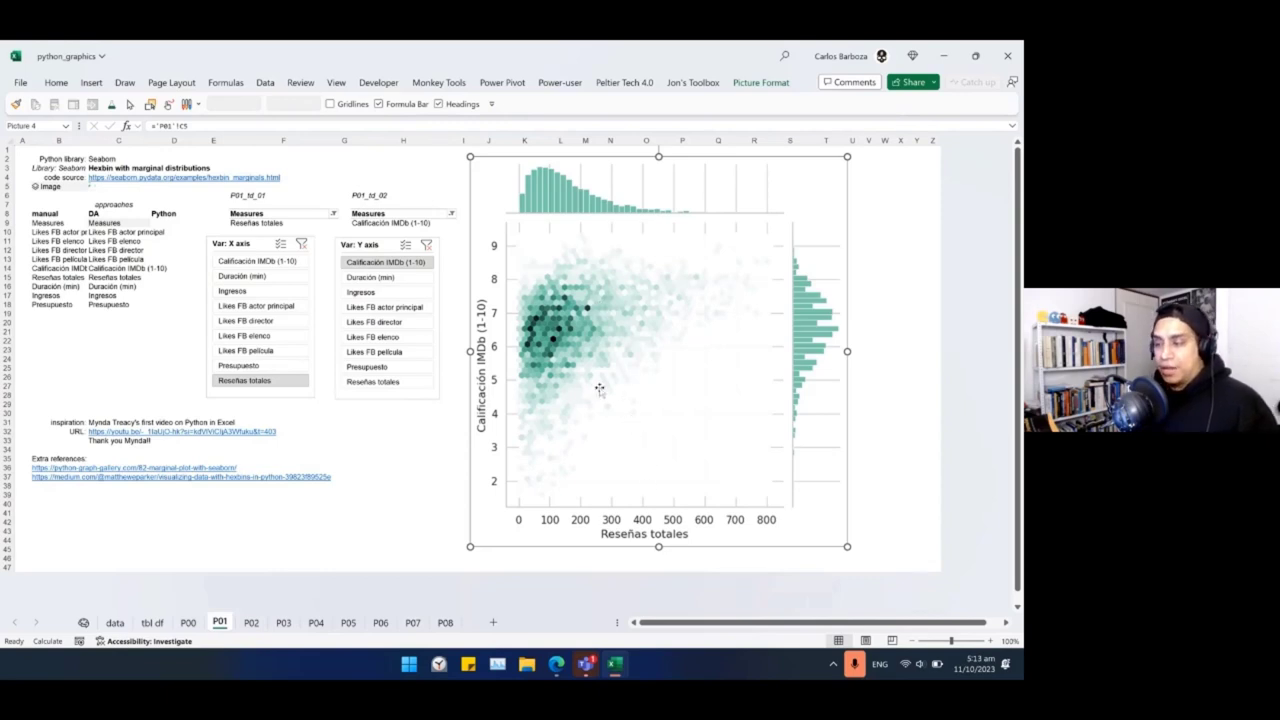
left_click(366, 457)
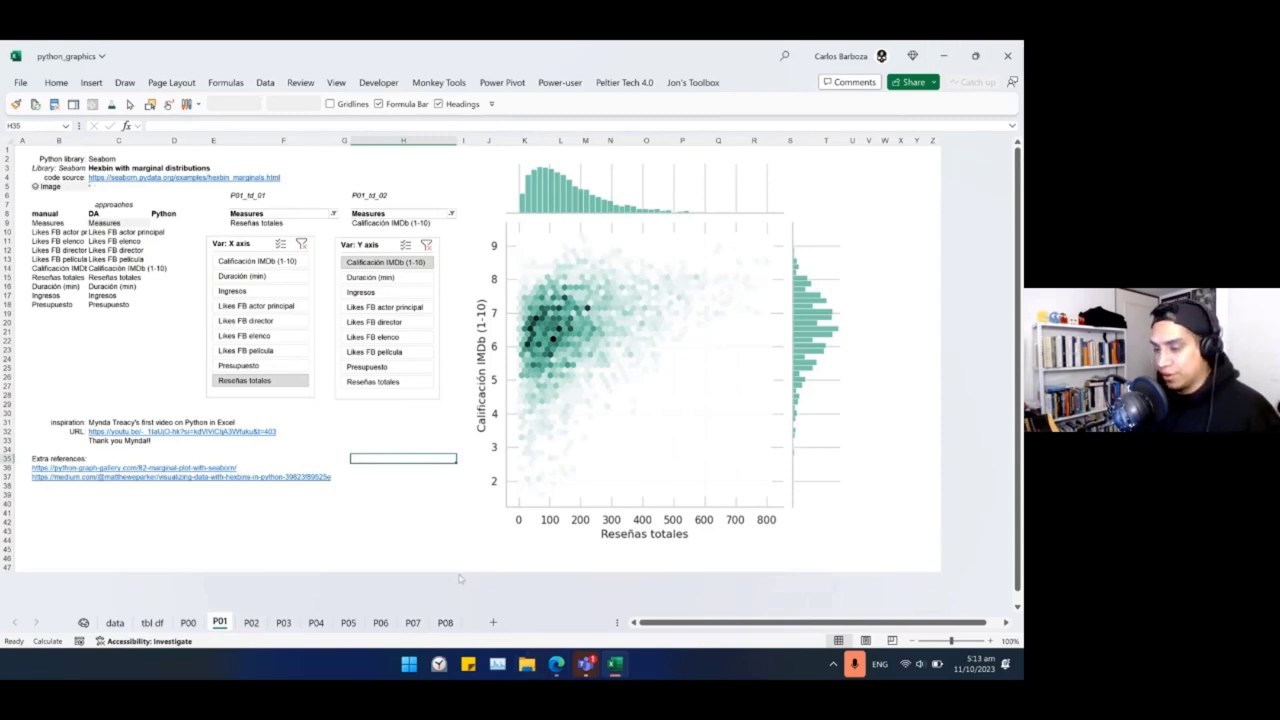
left_click(528, 666)
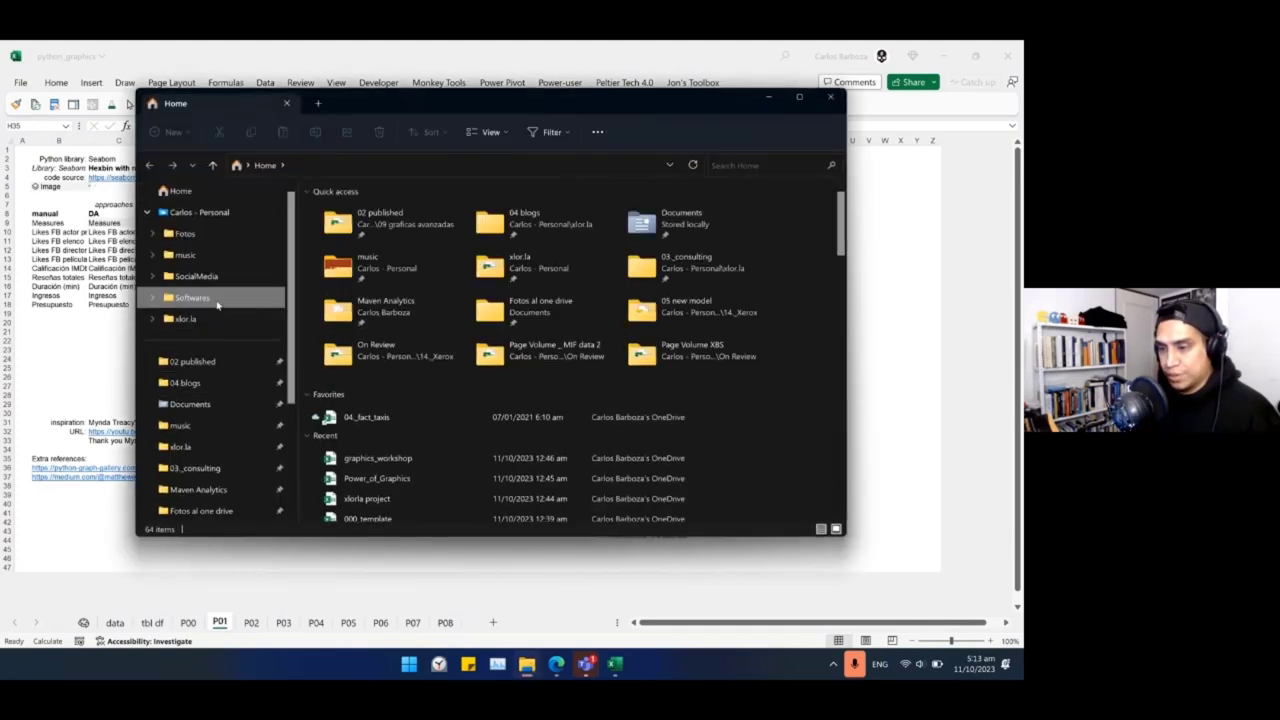
left_click(192, 297)
double_click(362, 254)
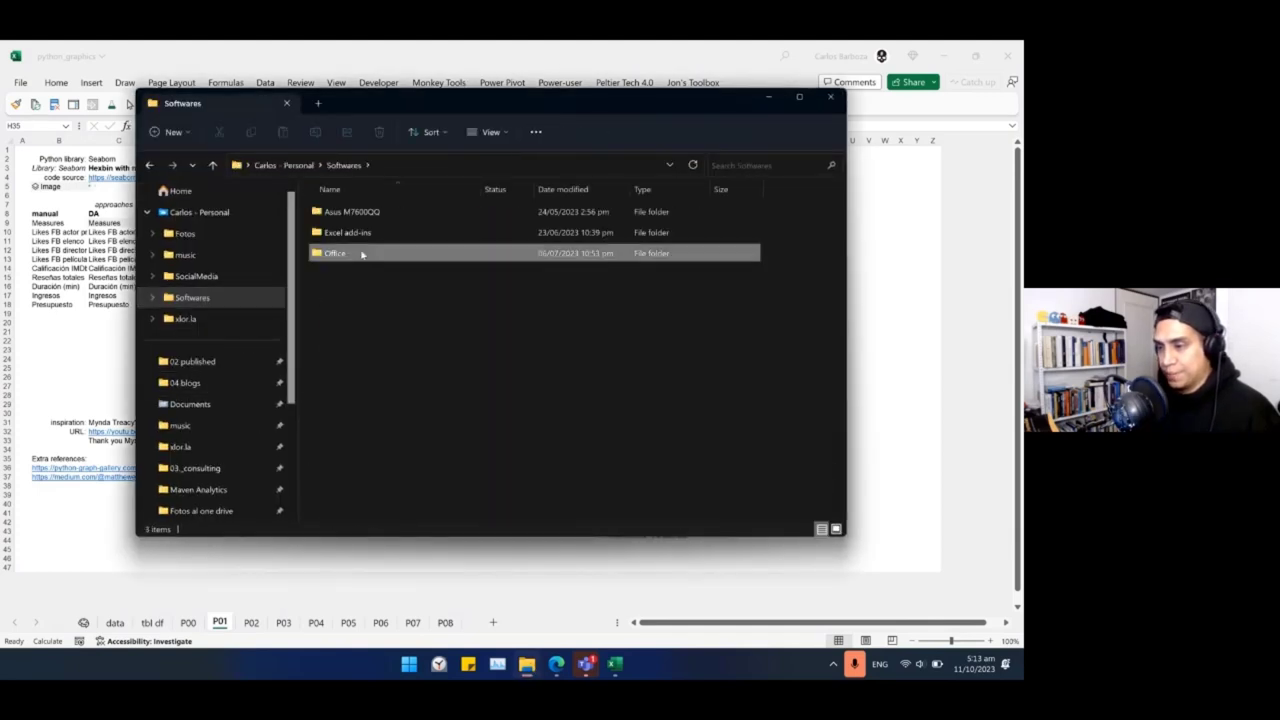
left_click(768, 97)
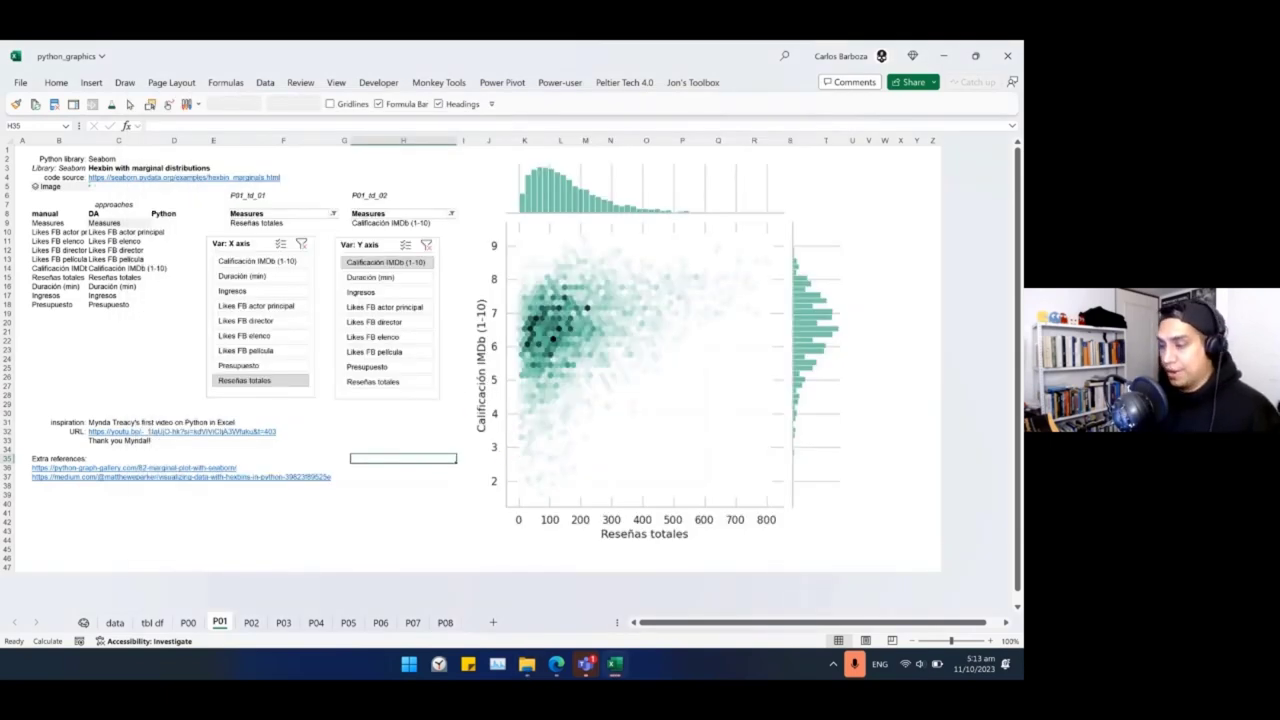
left_click_drag(530, 425, 538, 358)
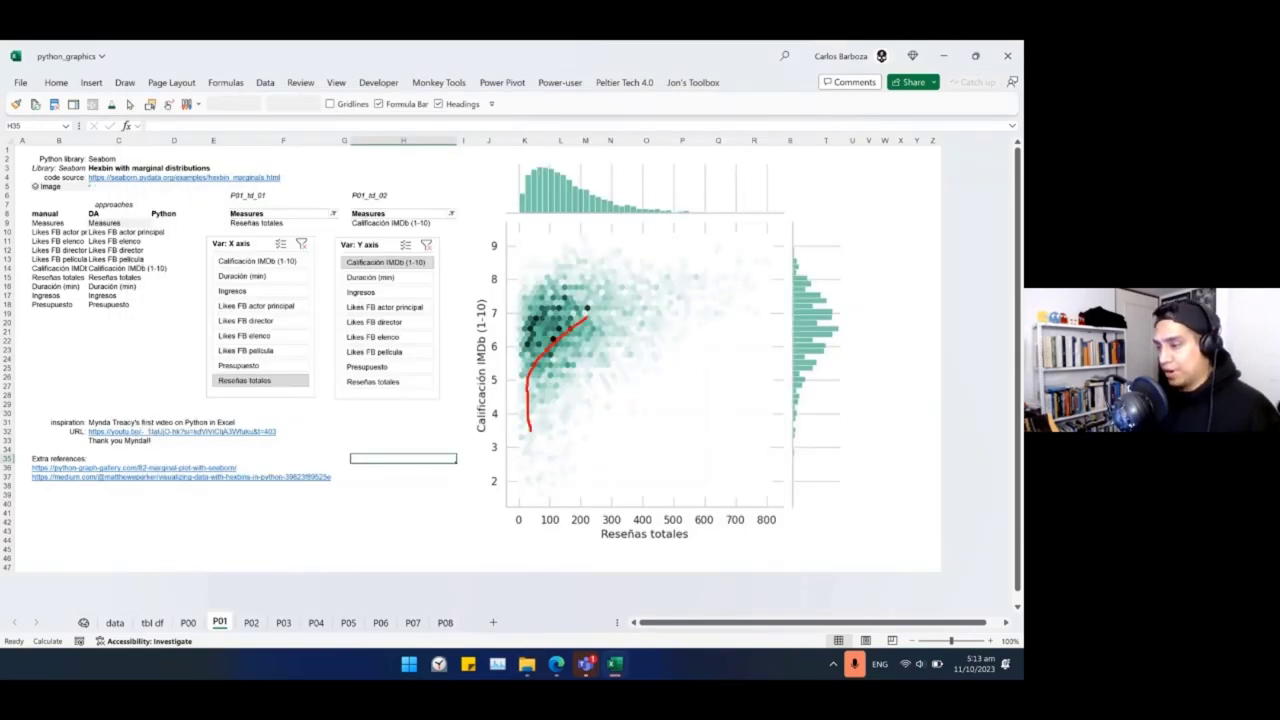
left_click_drag(620, 297, 665, 287)
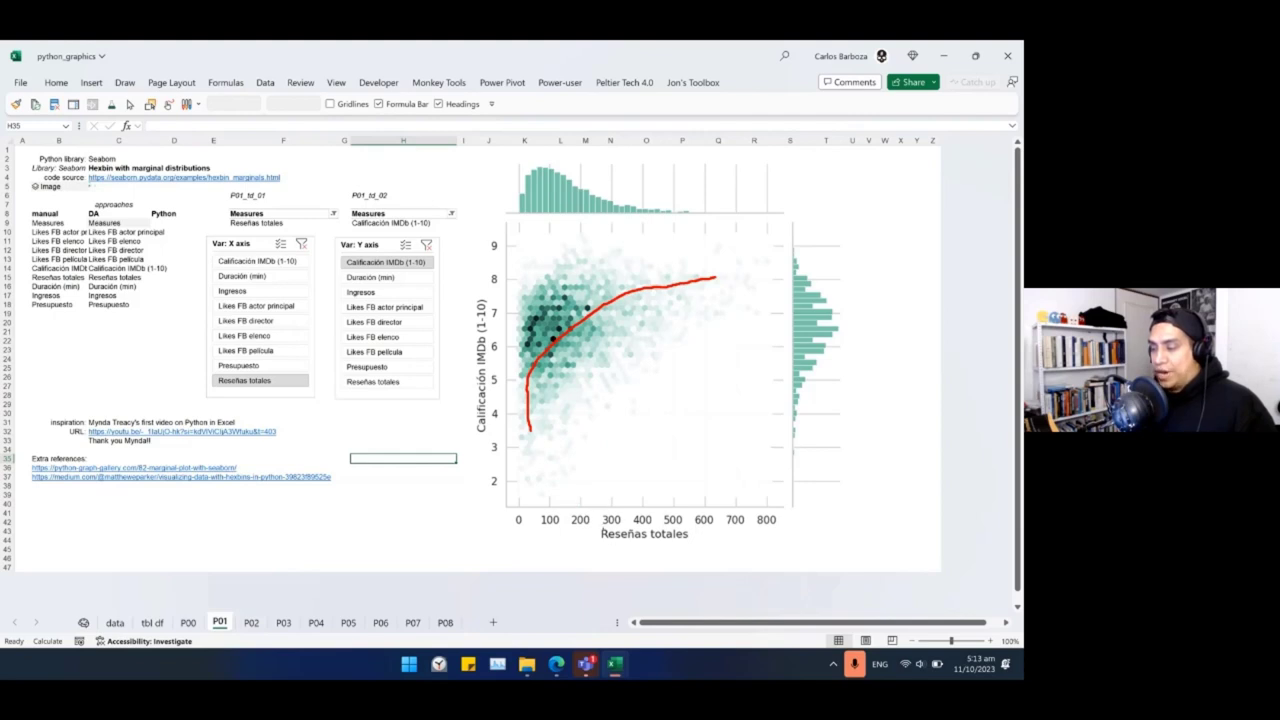
left_click_drag(600, 504, 745, 497)
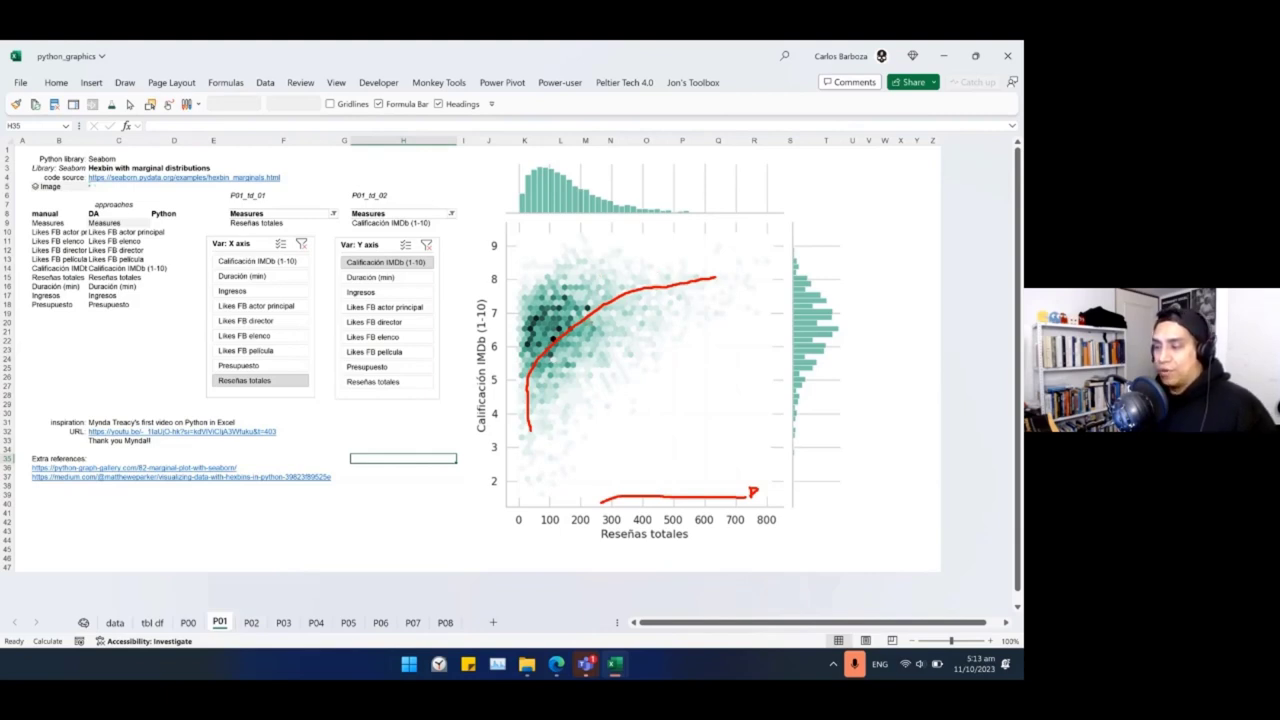
key("Escape")
left_click(642, 278)
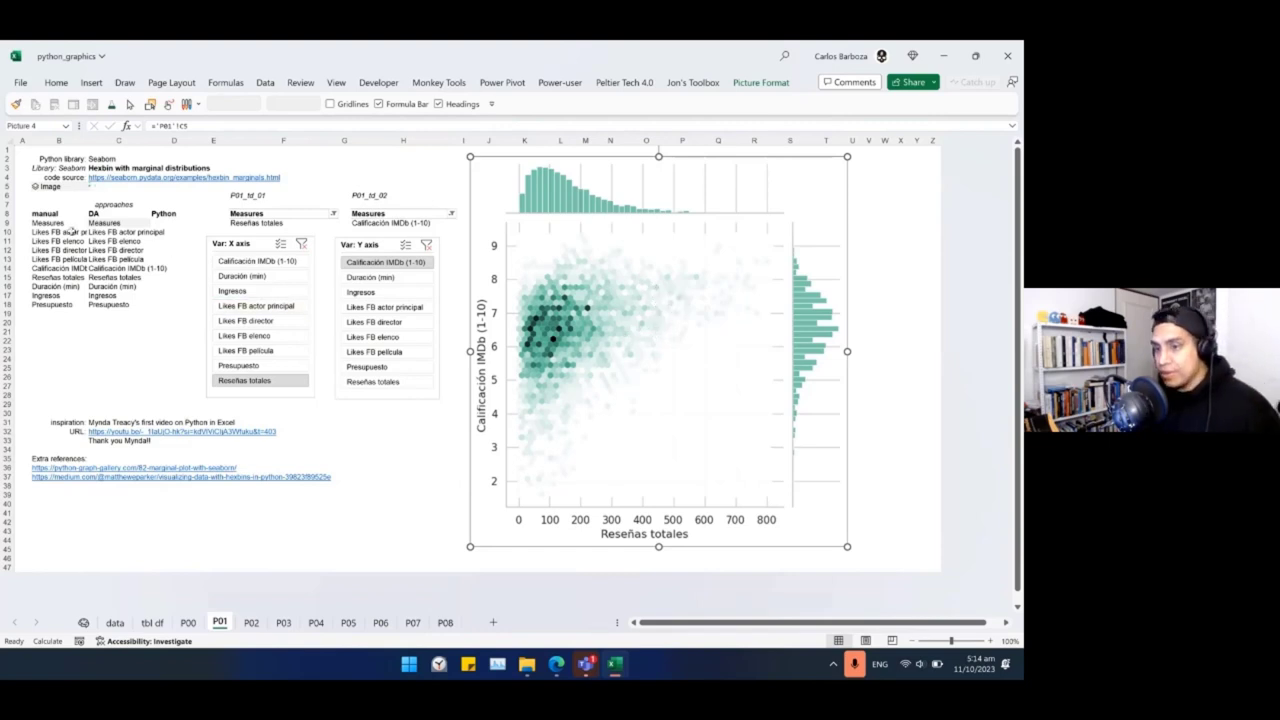
Choose Calificación IMDb (1-10) as x and Ingresos as y in the axis slicers.
left_click(58, 186)
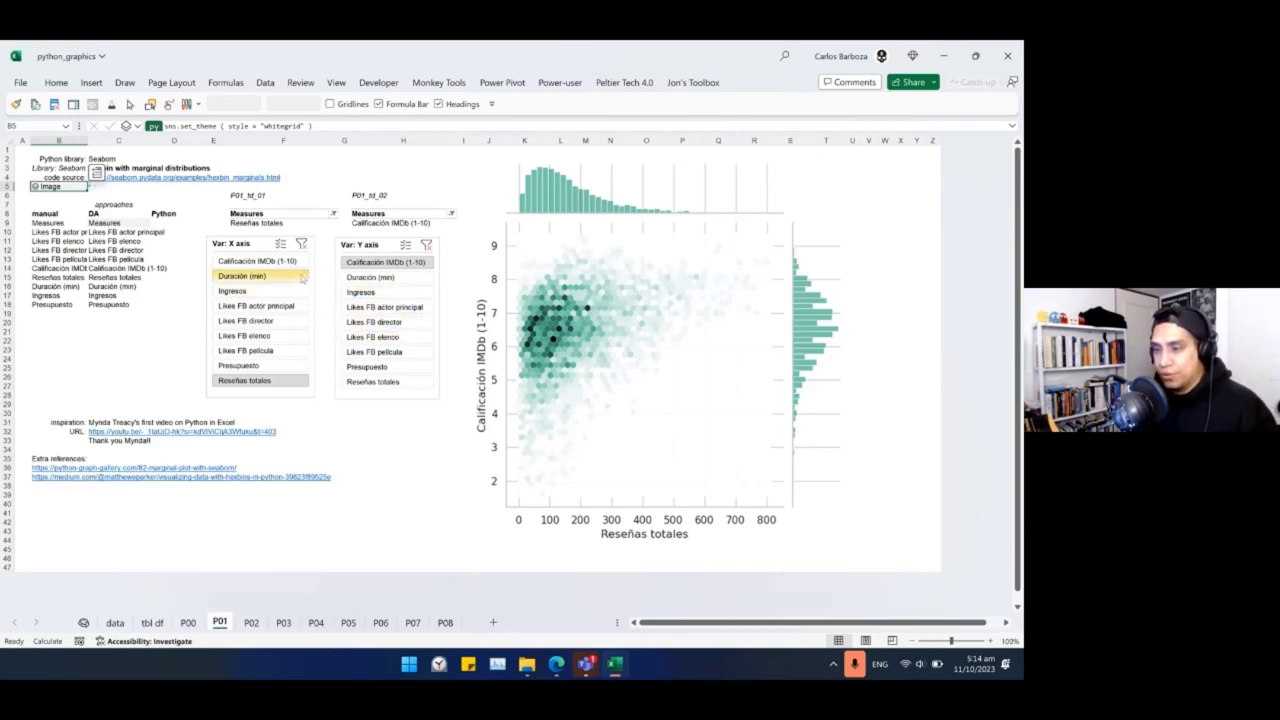
left_click(257, 261)
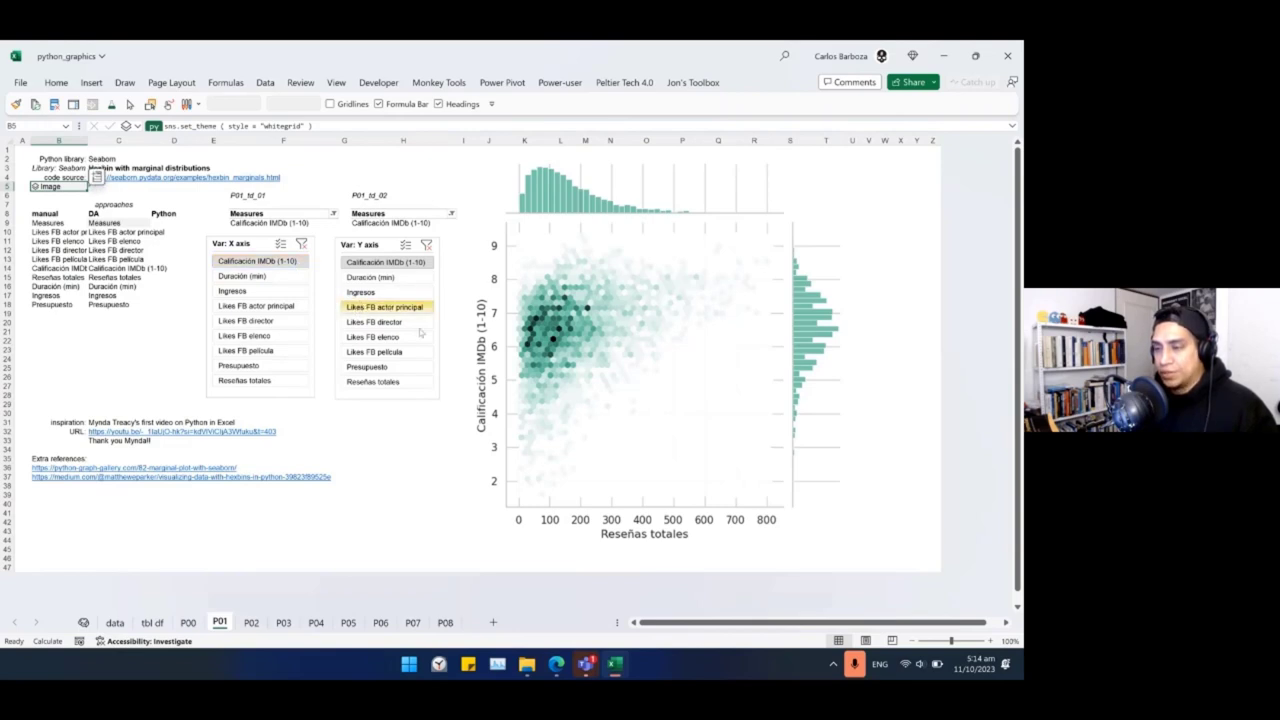
left_click(382, 292)
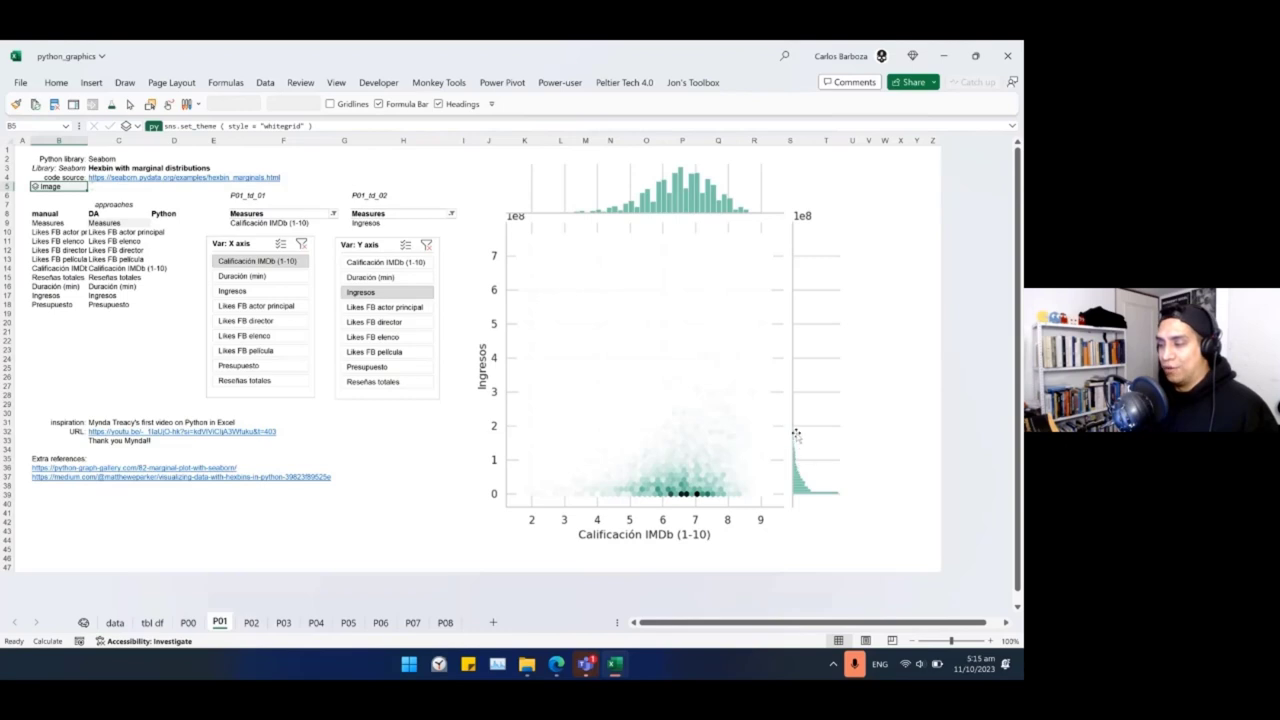
Nudge and rotate the chart picture, then turn it back upright.
left_click(805, 342)
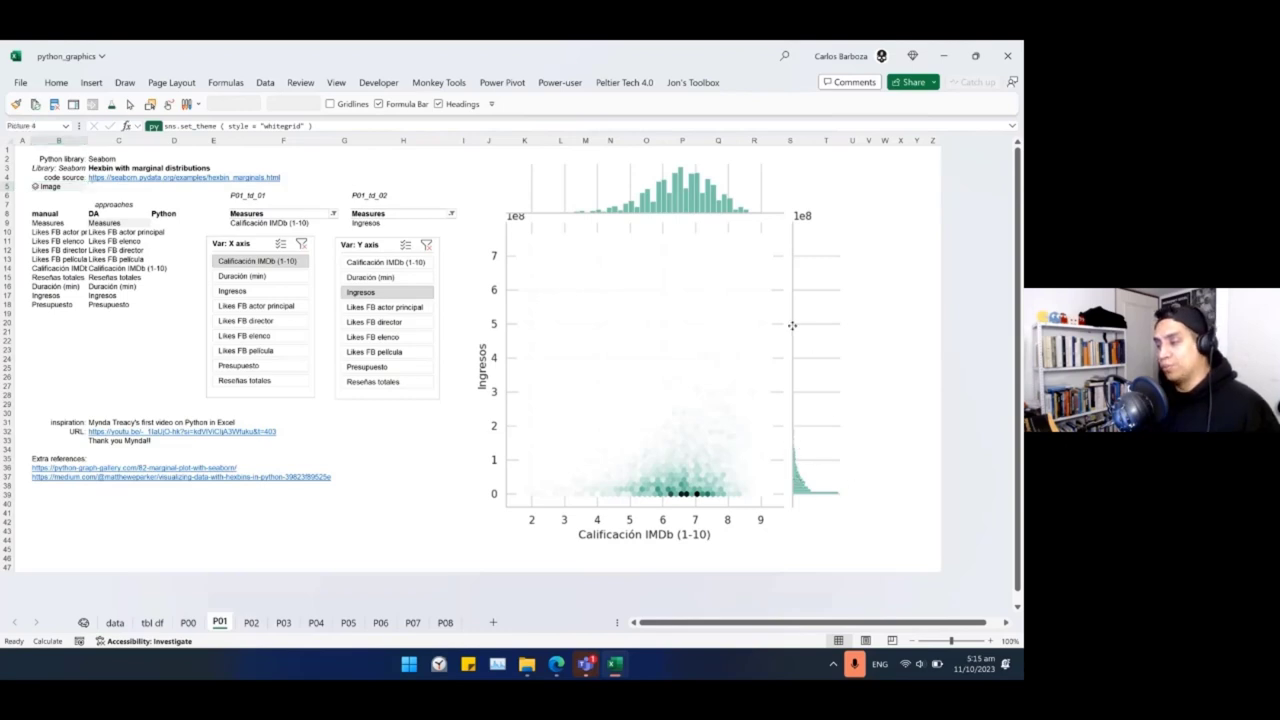
left_click_drag(659, 263, 657, 289)
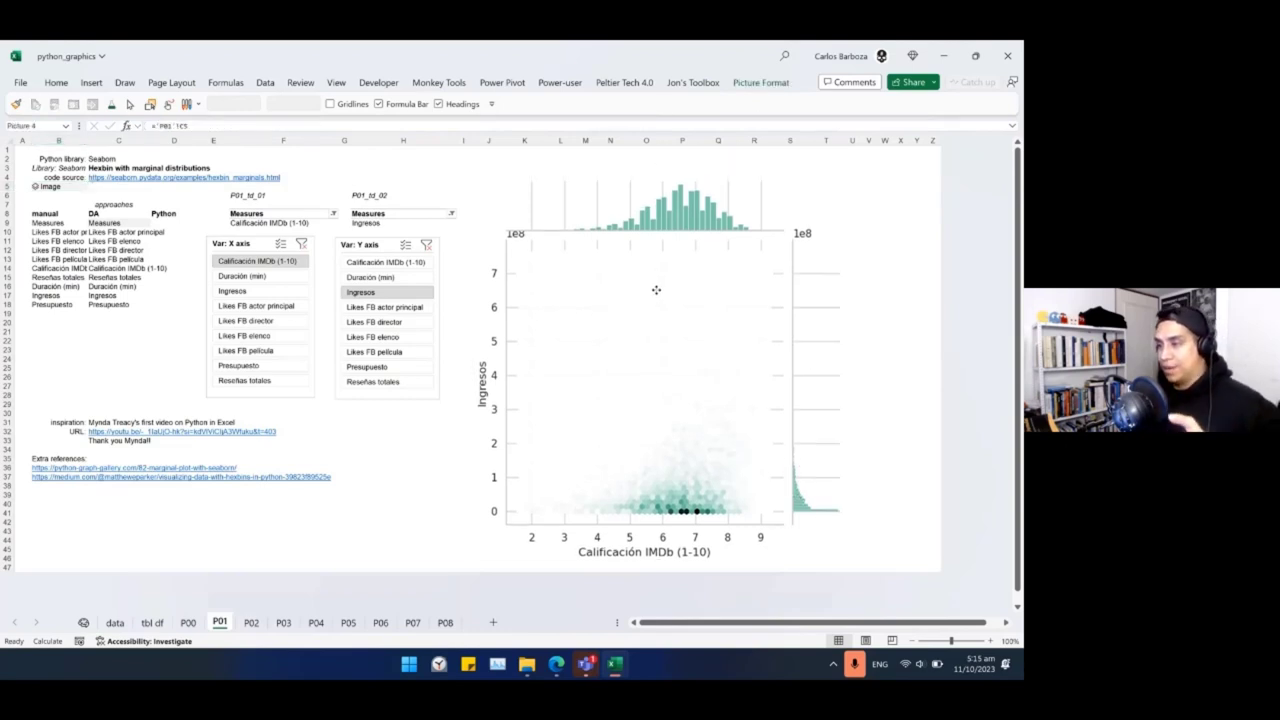
left_click_drag(657, 158, 563, 374)
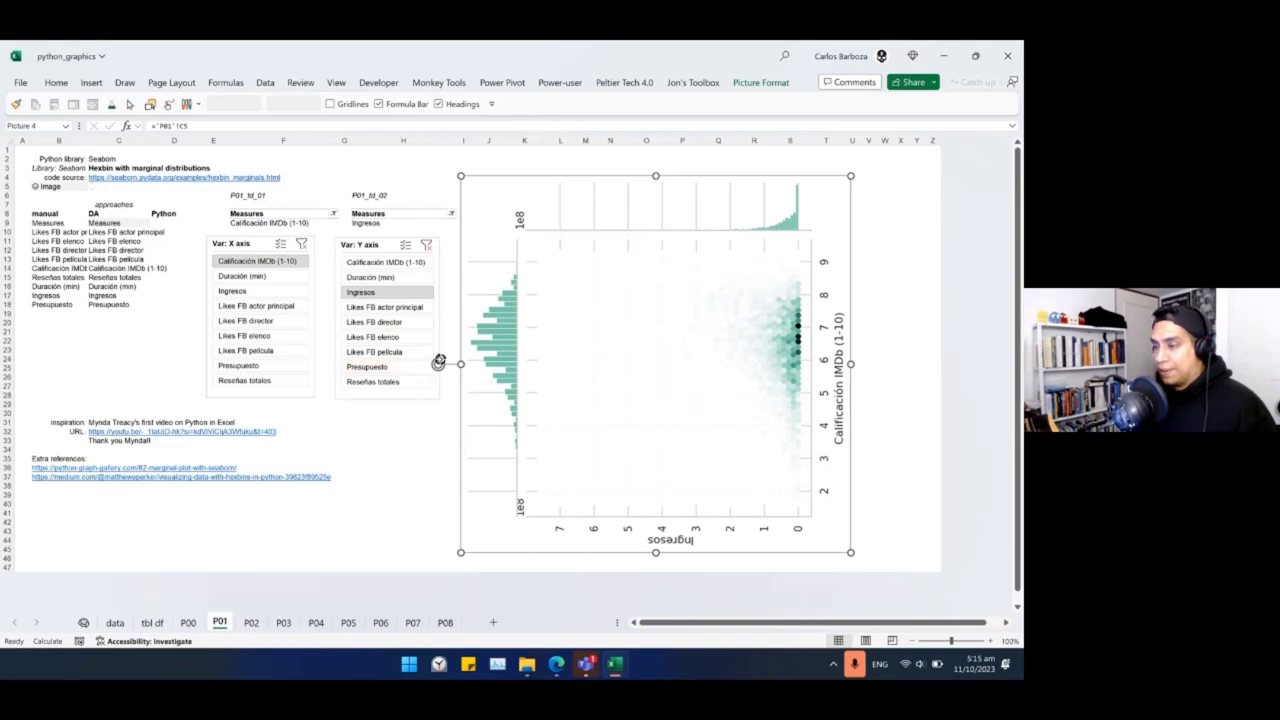
left_click_drag(438, 363, 666, 251)
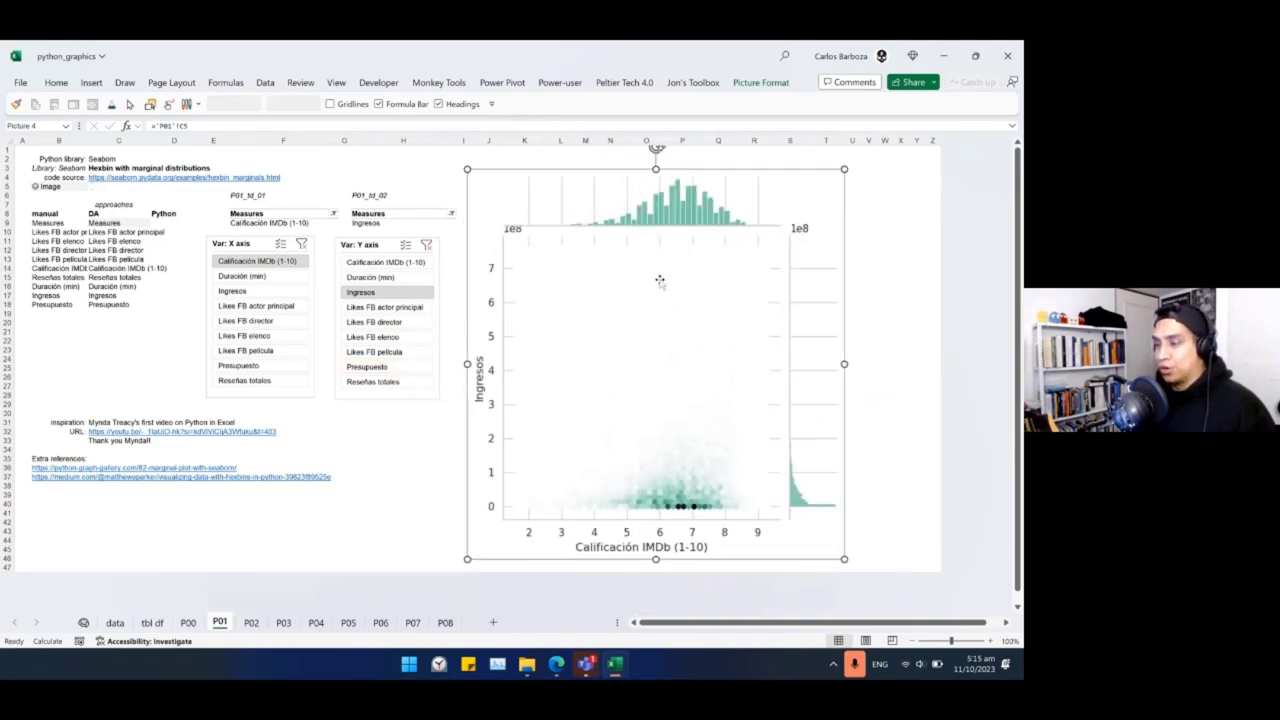
left_click(374, 248)
Pick Duración (min) in the X slicer and Calificación IMDb (1-10) in the Y slicer.
left_click(250, 250)
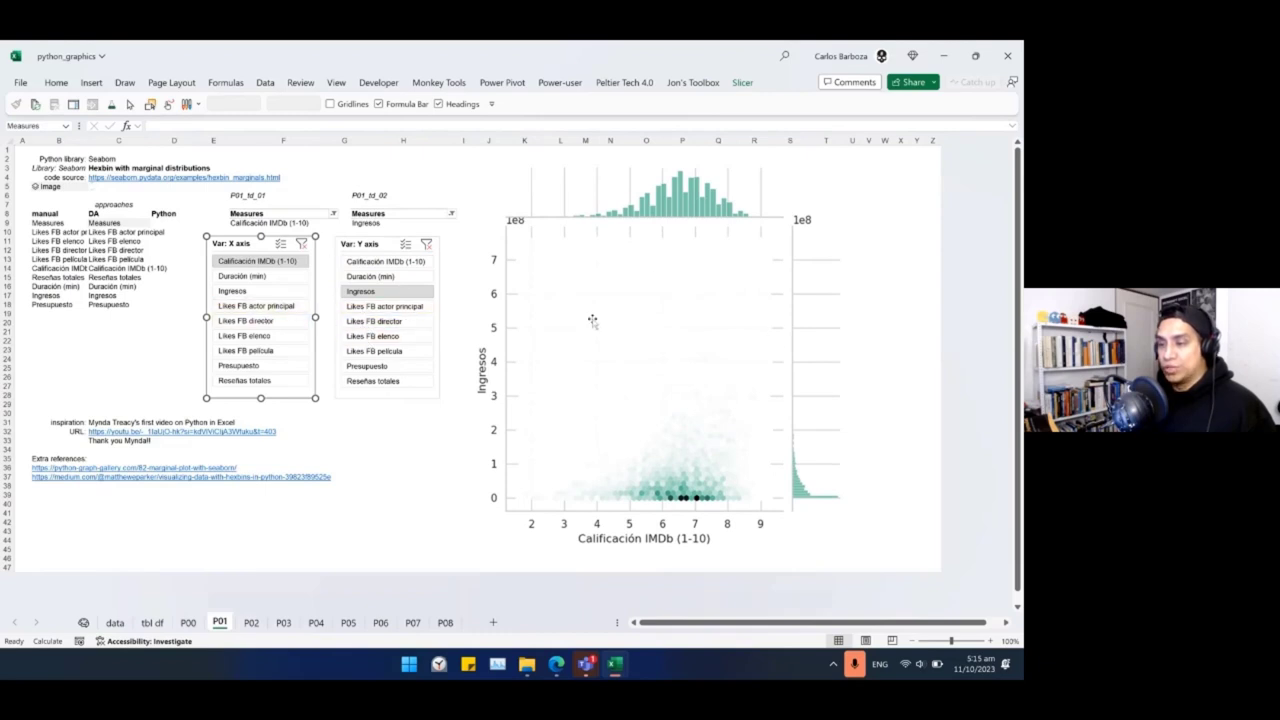
left_click(242, 275)
left_click(385, 261)
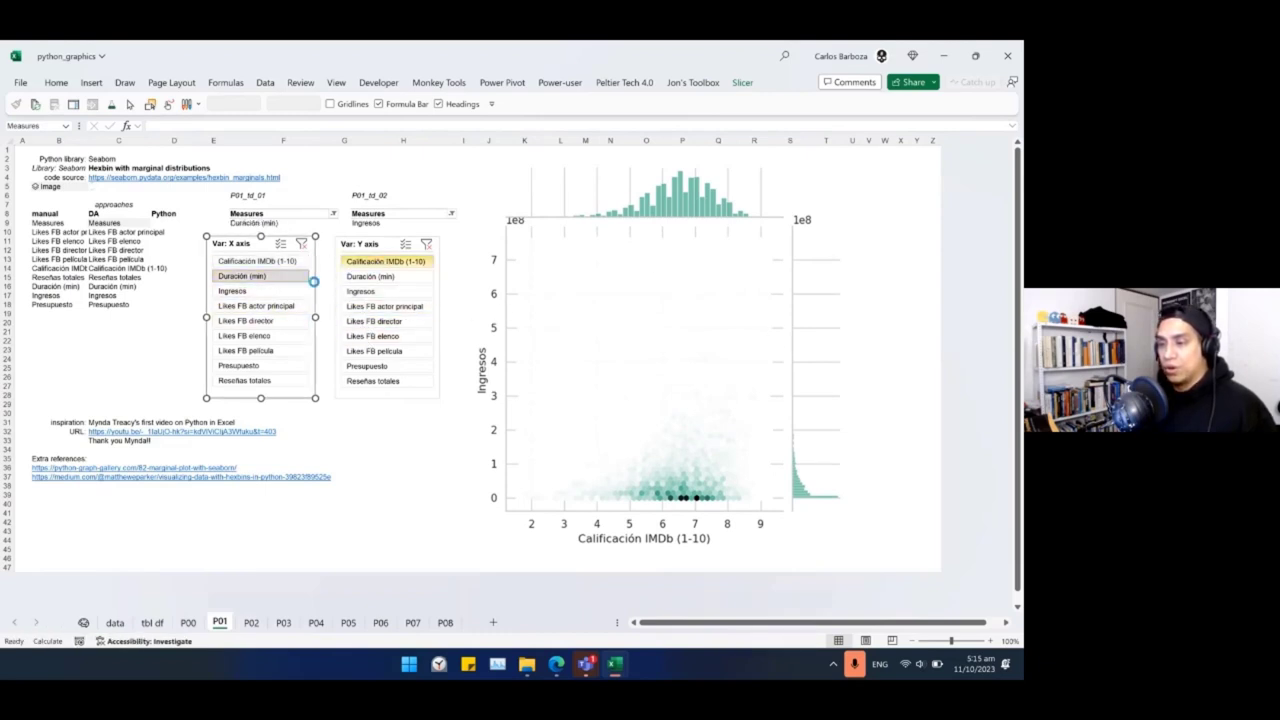
left_click(84, 187)
Rerun B5's Python code with Ctrl+Enter to redraw the hexbin chart, then switch to Book1.
double_click(84, 187)
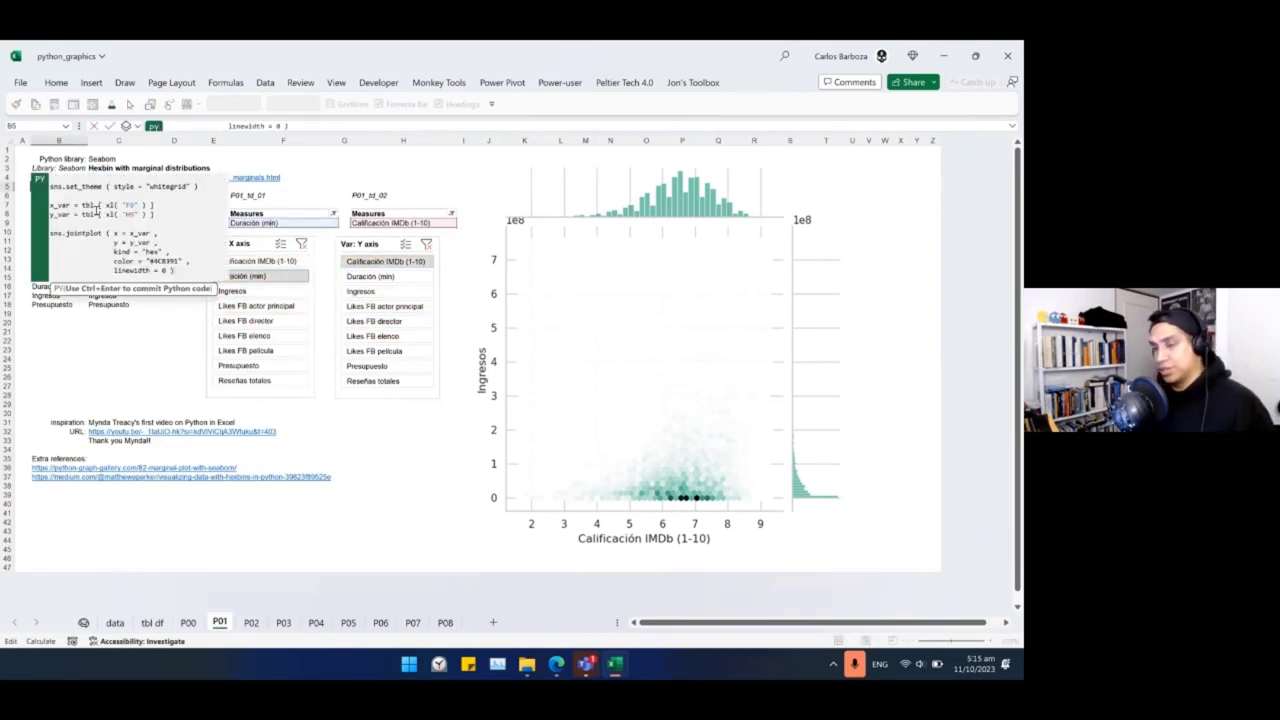
key("ctrl+Return")
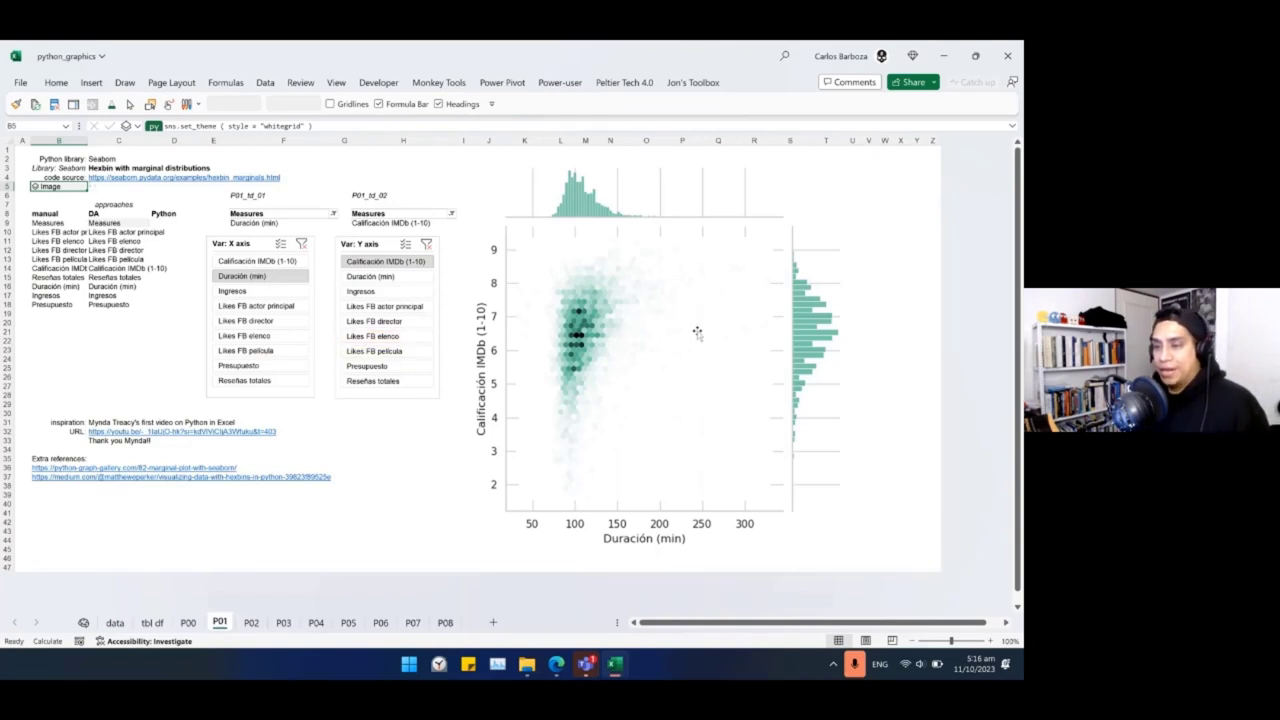
key("F2")
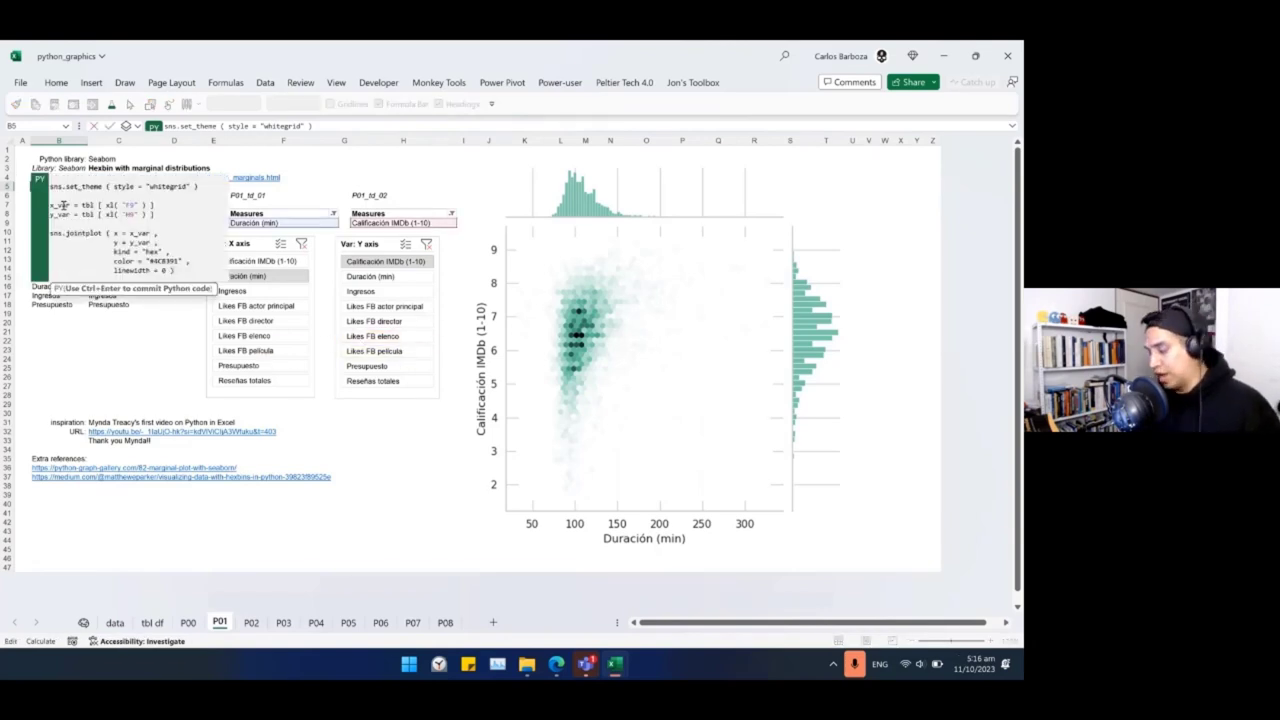
key("Escape")
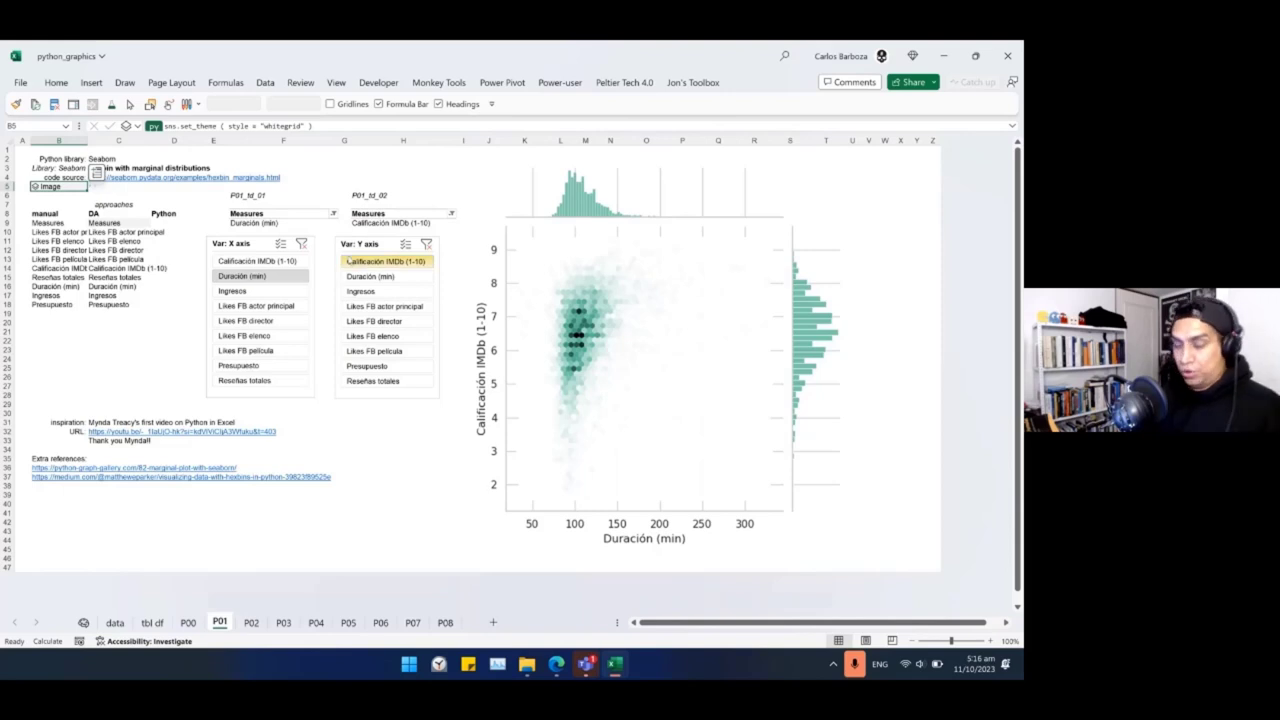
key("alt+Tab")
key("alt+Tab")
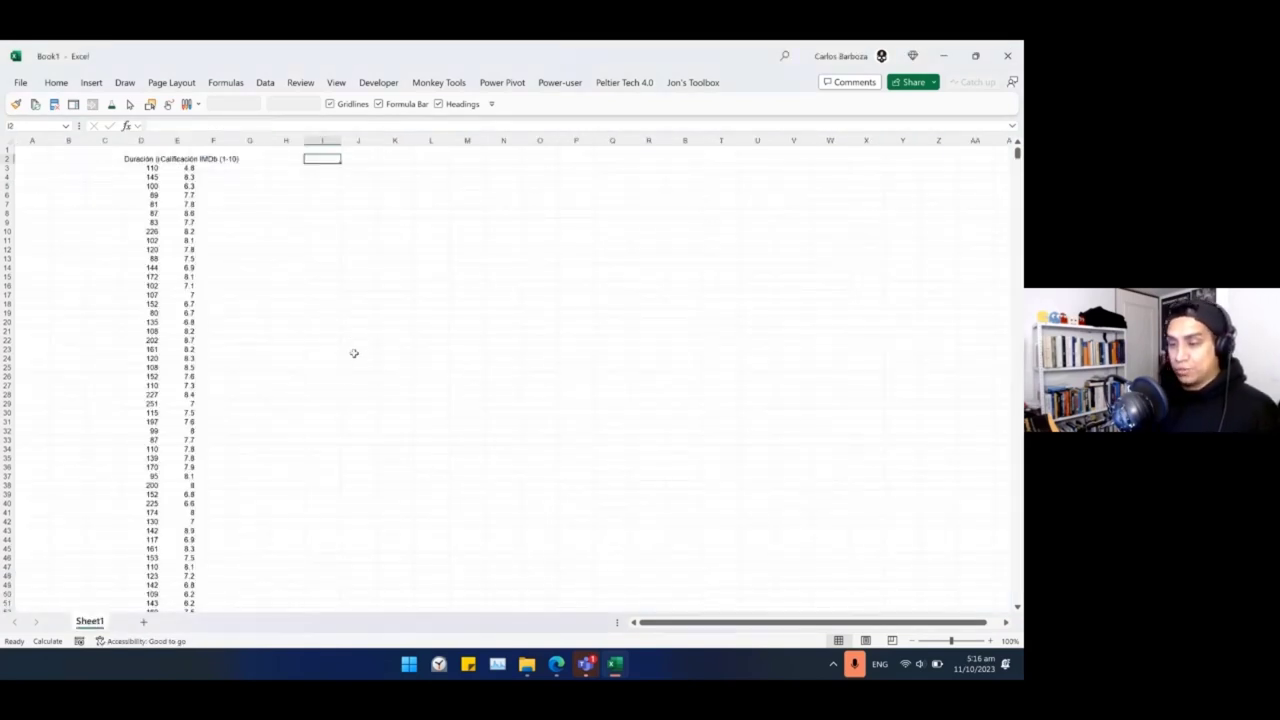
key("alt+Tab")
Convert the movies range, headers through last row, into an Excel table with headers.
key("alt+Tab")
key("alt+Tab")
key("alt+Tab")
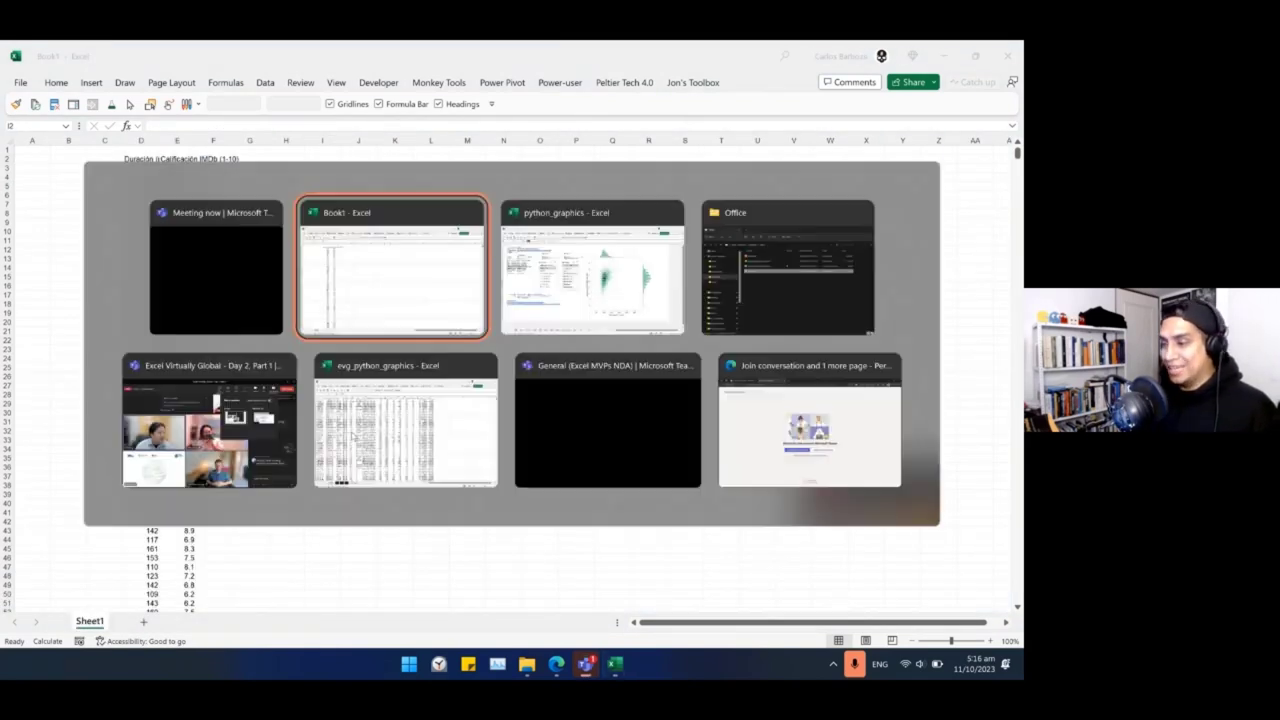
key("alt+Tab")
key("alt+Tab")
key("alt+Tab")
key("alt+Tab")
key("alt+Tab")
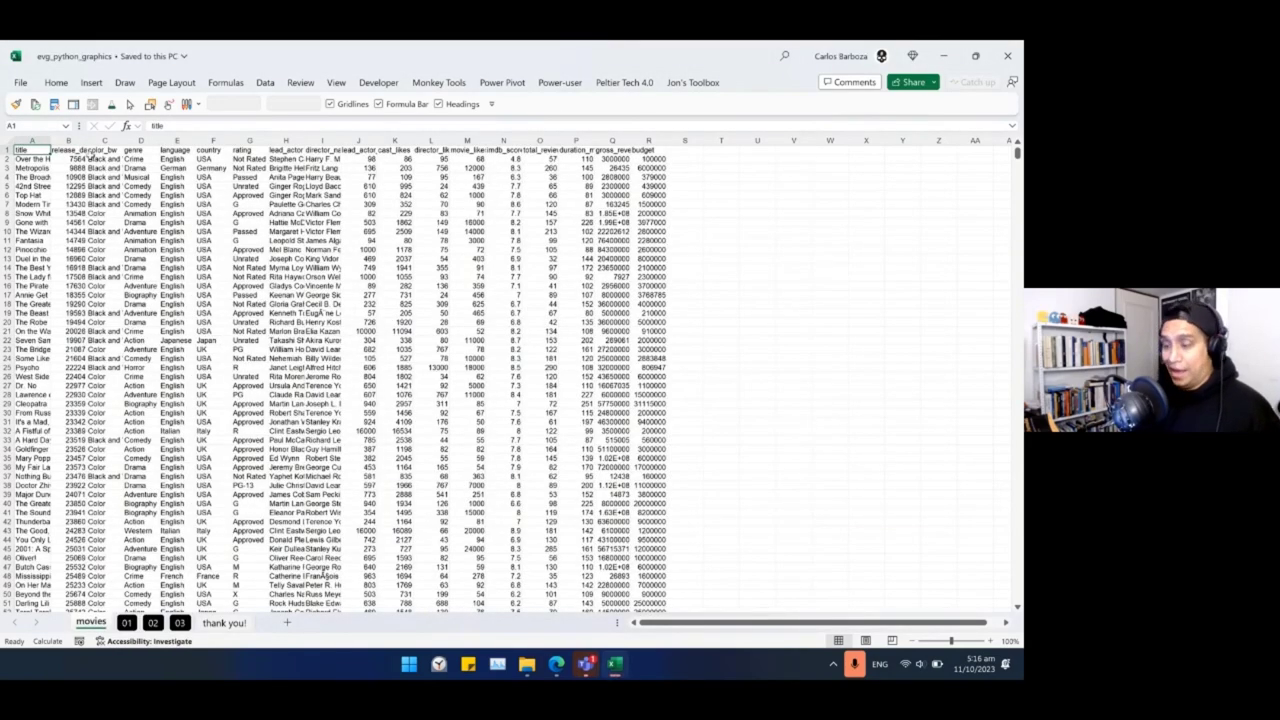
key("ctrl+shift+Right")
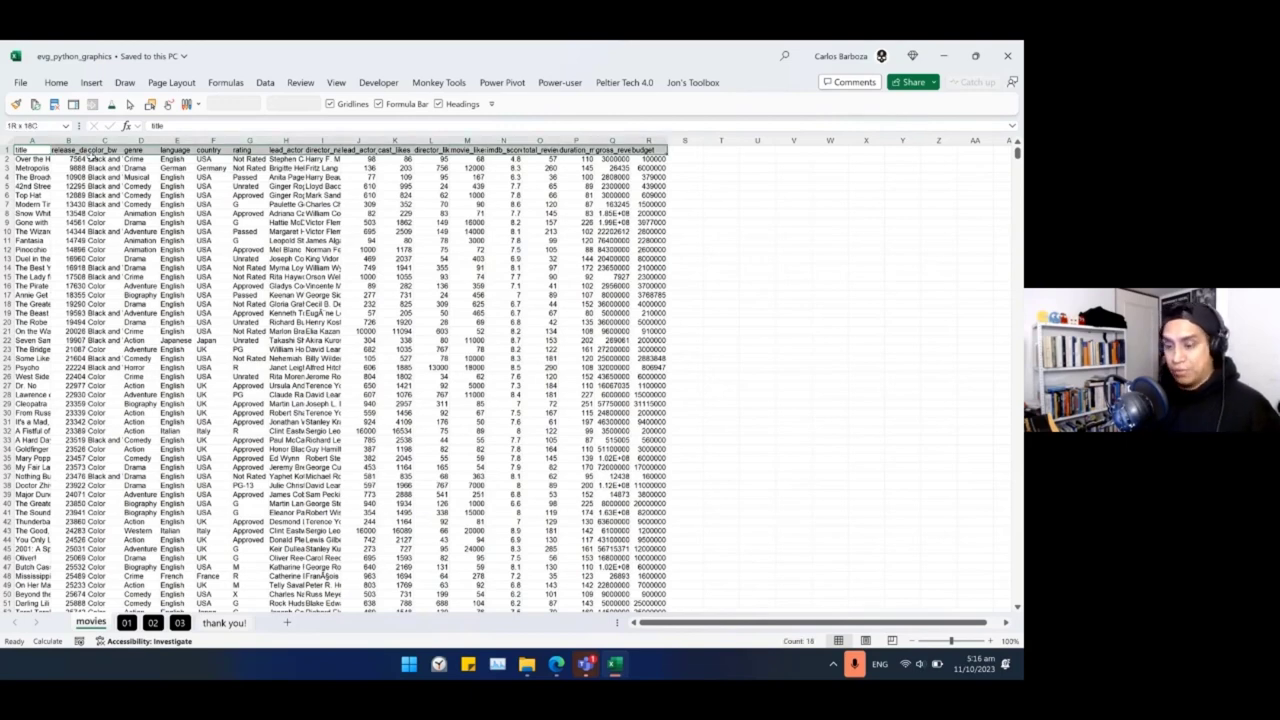
key("ctrl+shift+Down")
key("ctrl+t")
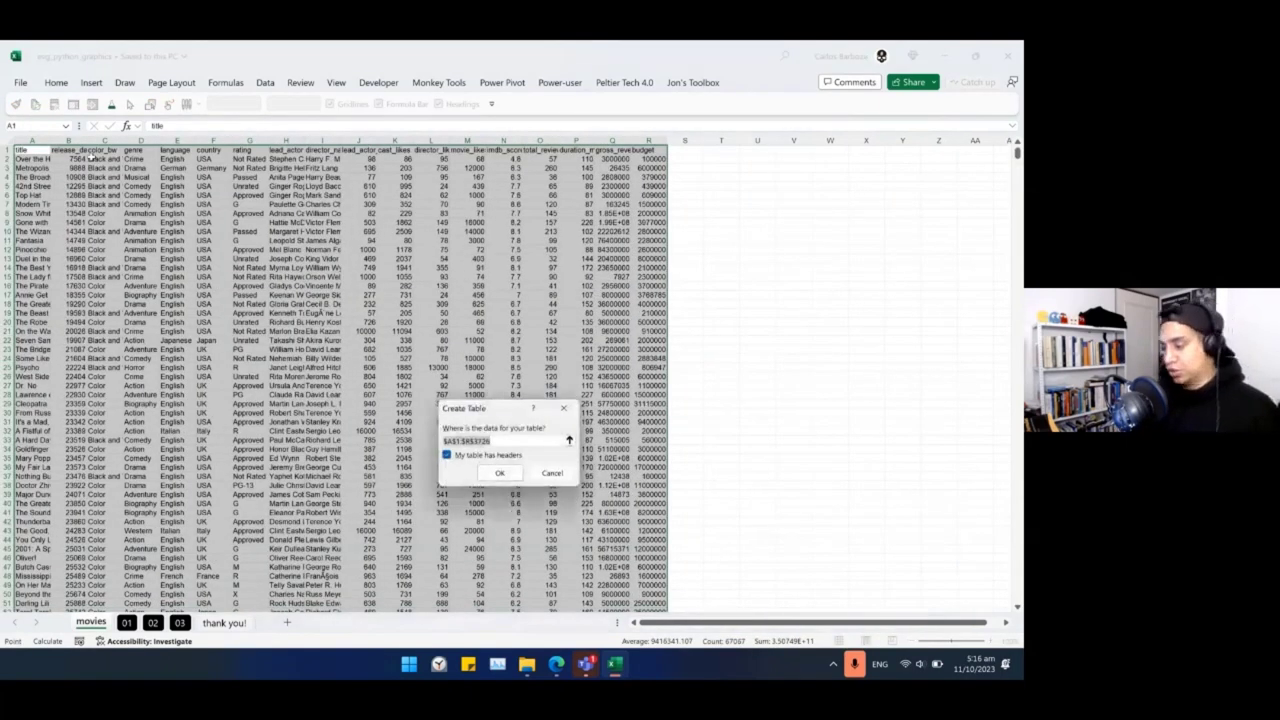
key("Return")
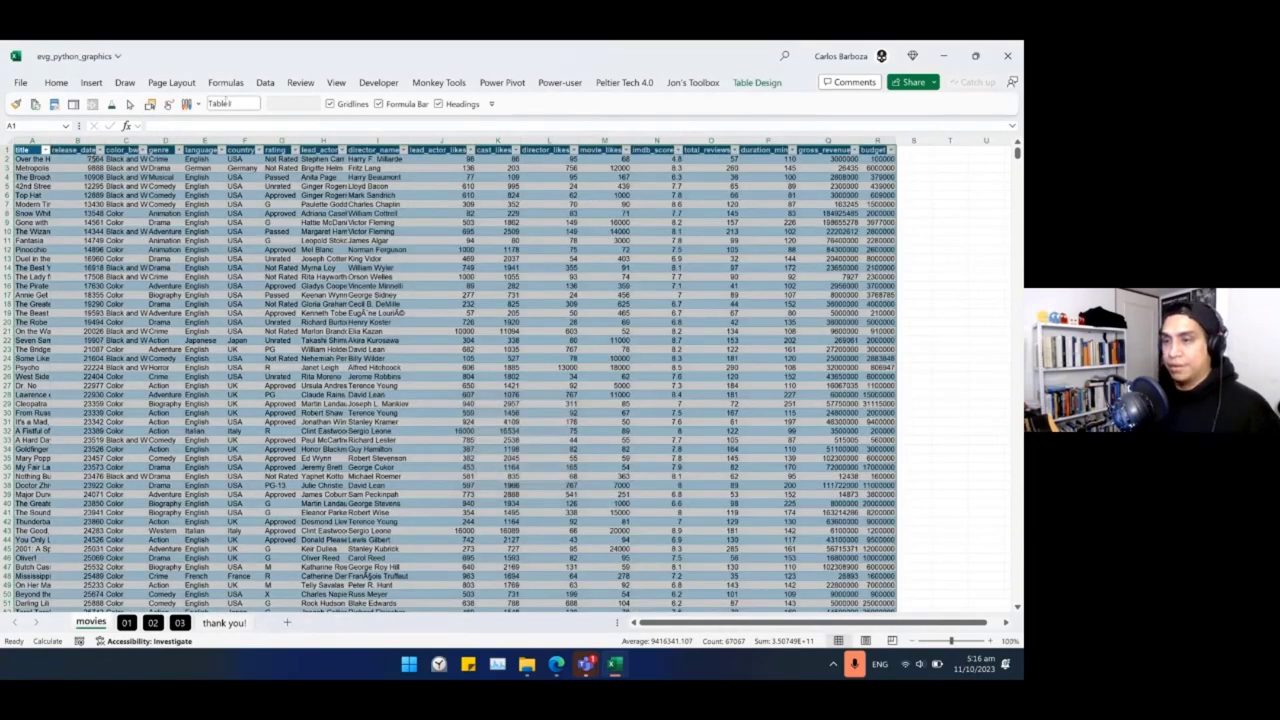
Apply a theme colour palette and a light grey banded table style to the movies table.
left_click(170, 85)
left_click(76, 103)
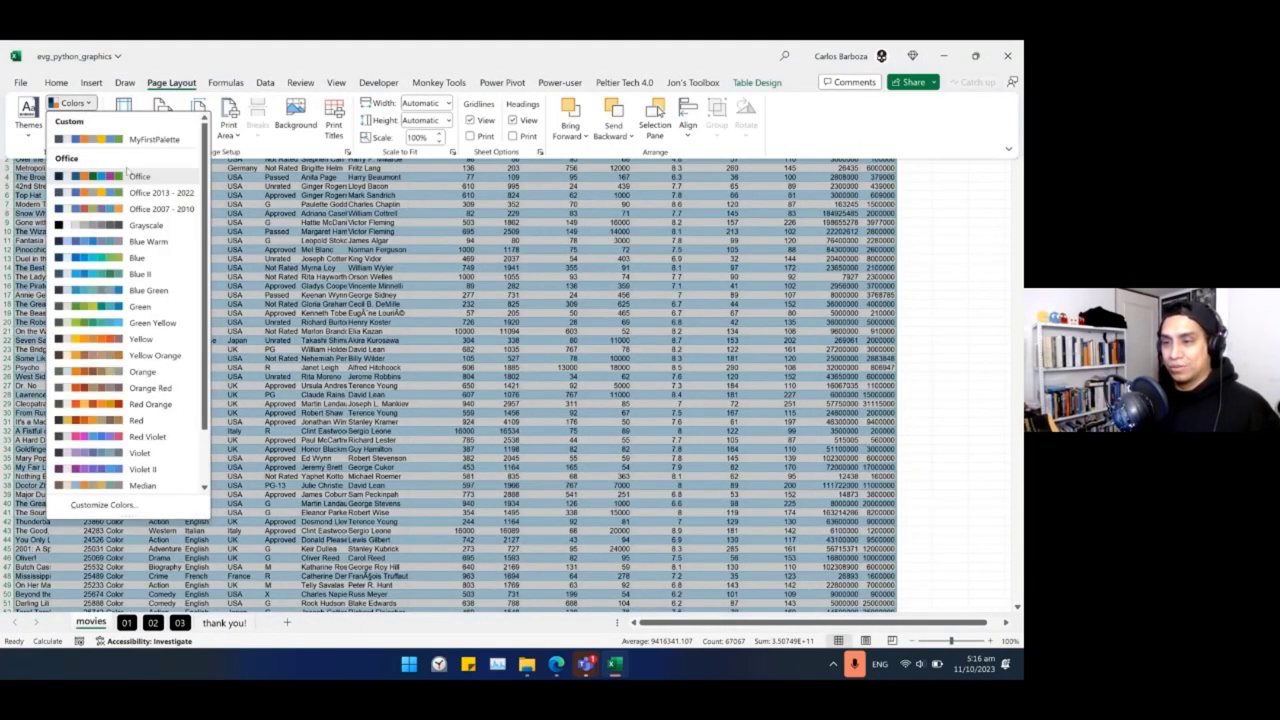
left_click(150, 195)
left_click(756, 82)
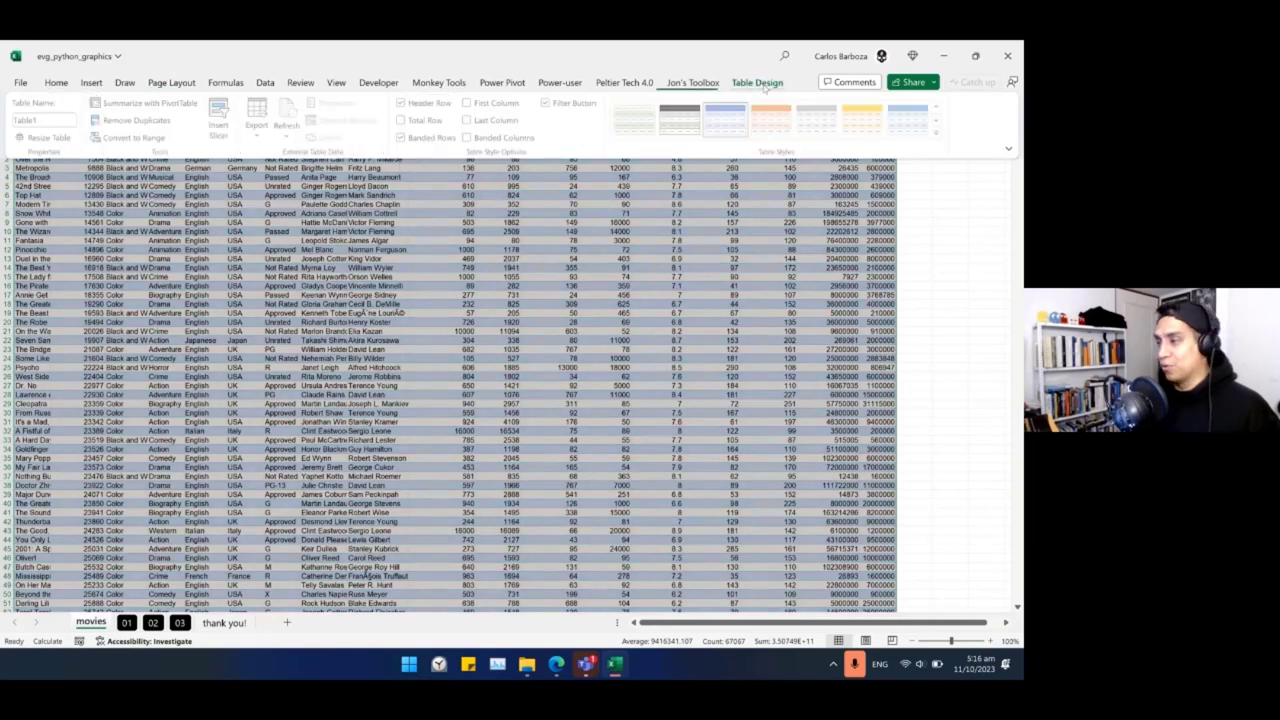
left_click(936, 132)
left_click(820, 148)
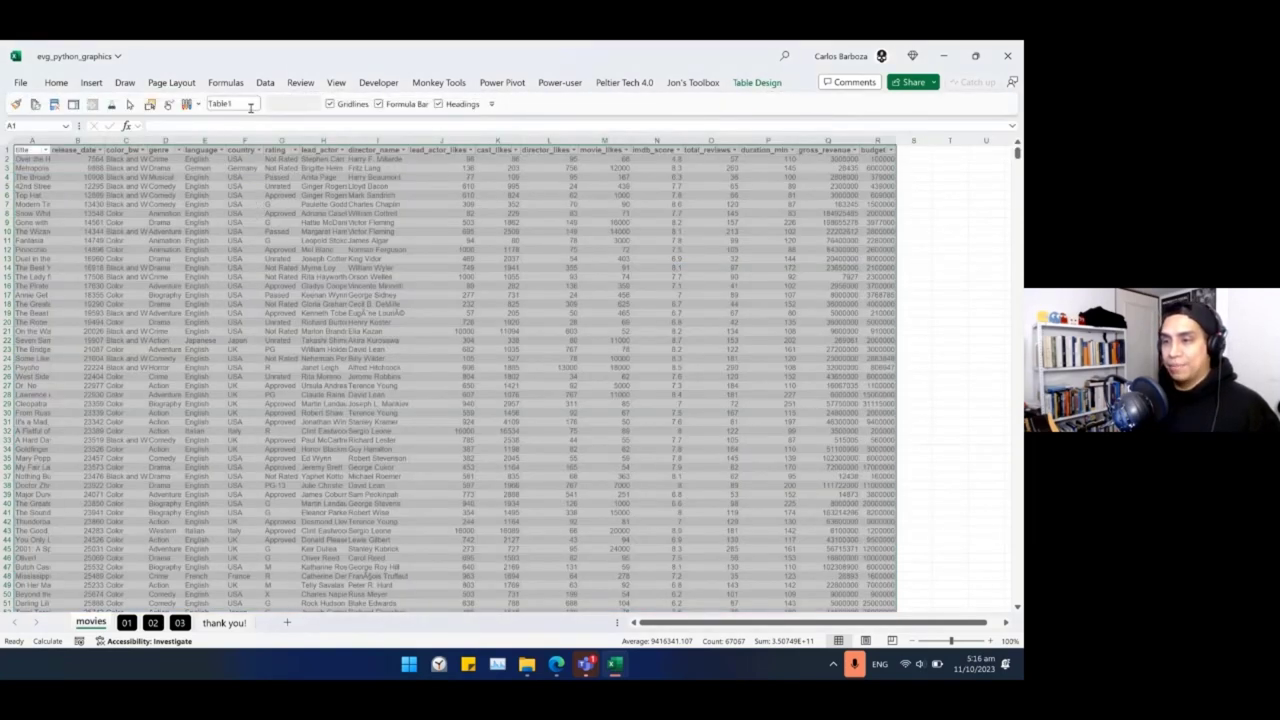
Rename the movies table, then return to sheet 01.
left_click(249, 110)
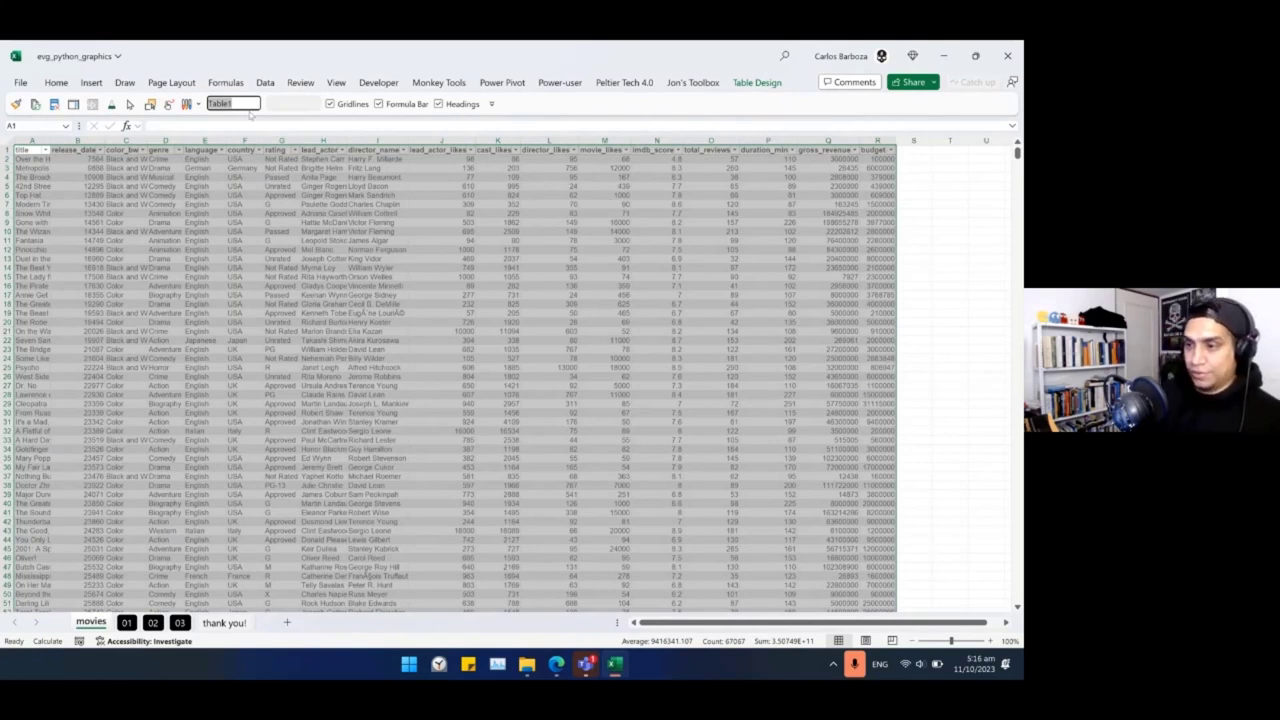
type("t01_data")
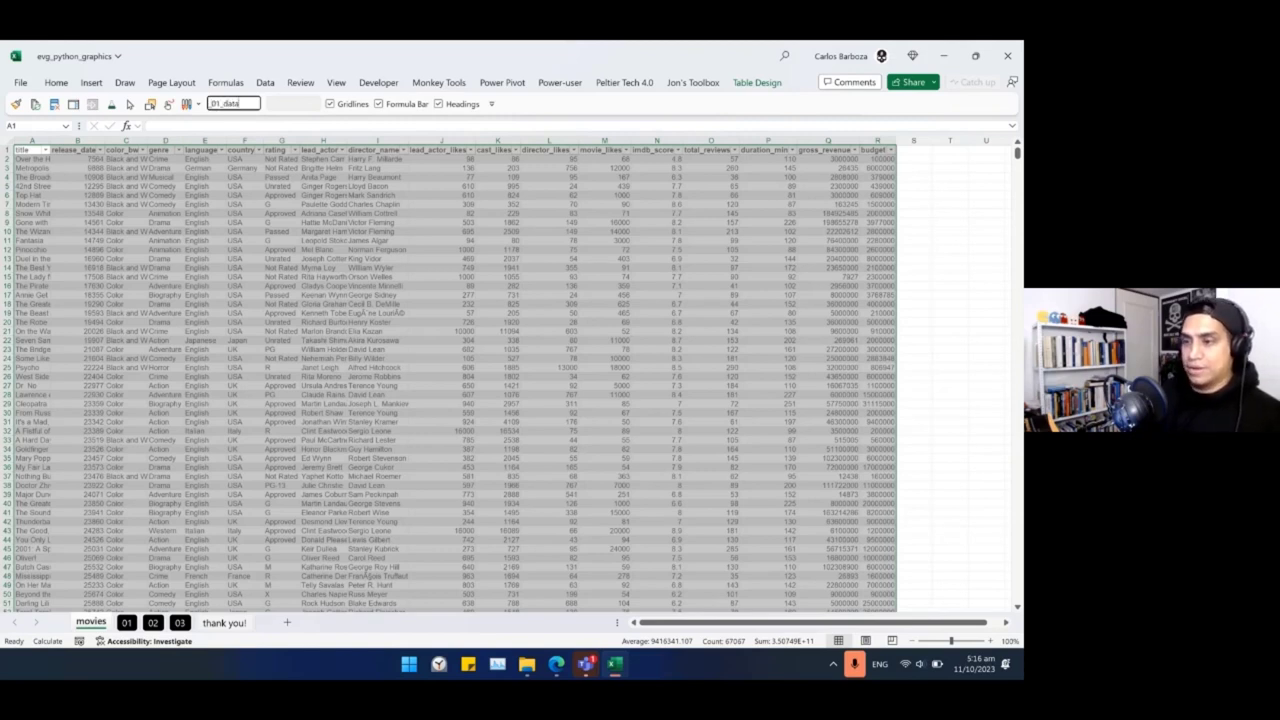
key("Return")
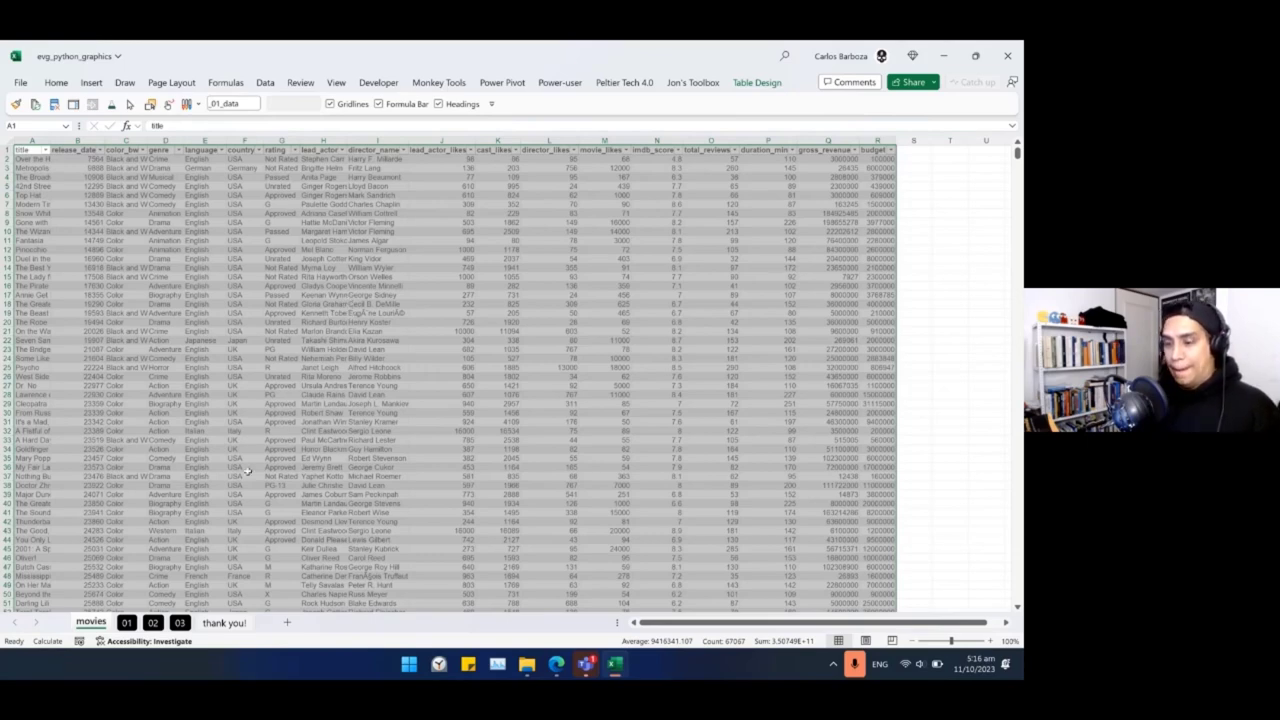
left_click(127, 622)
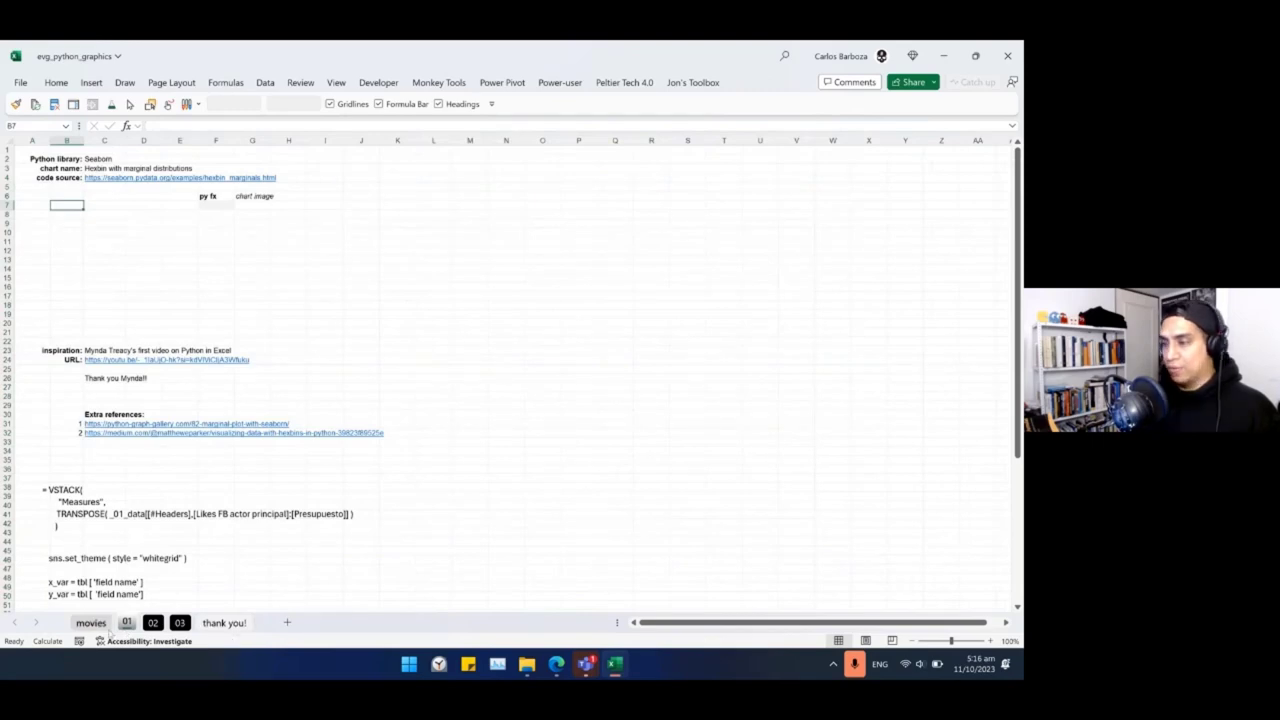
left_click(90, 622)
left_click(127, 622)
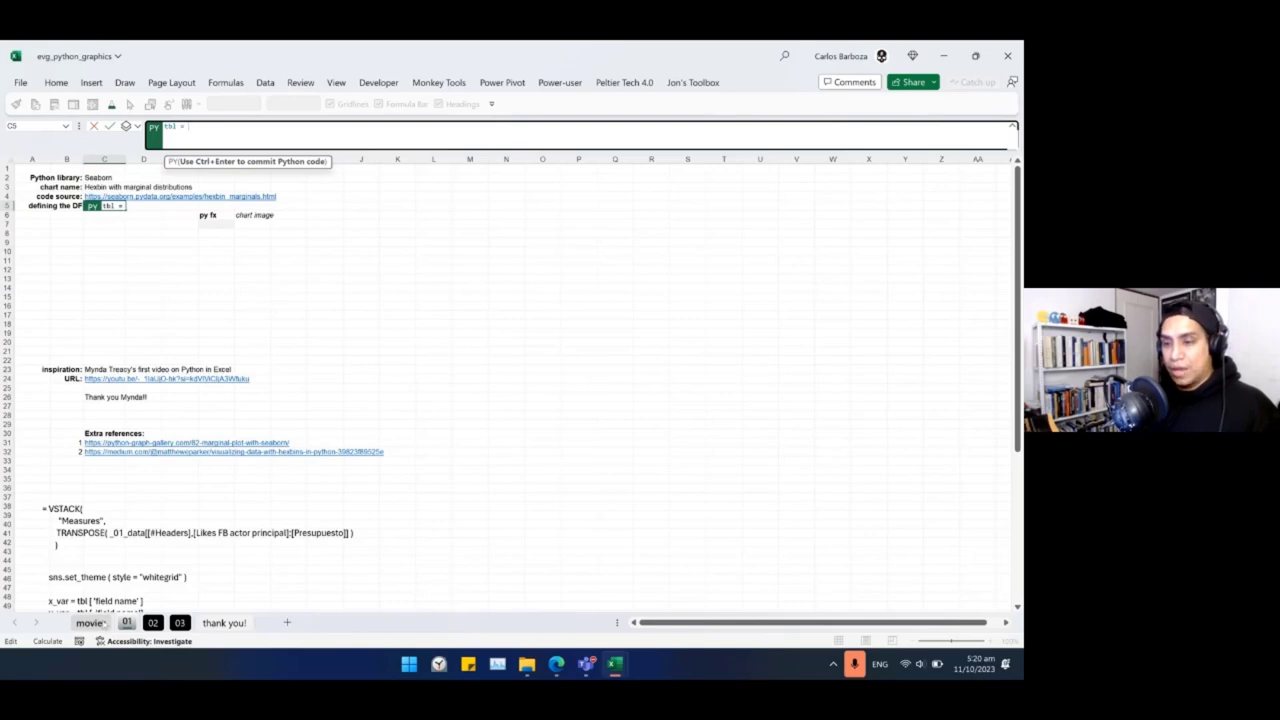
Point C5's code at the whole movies table as xl("data[#All]") and commit it.
left_click(90, 623)
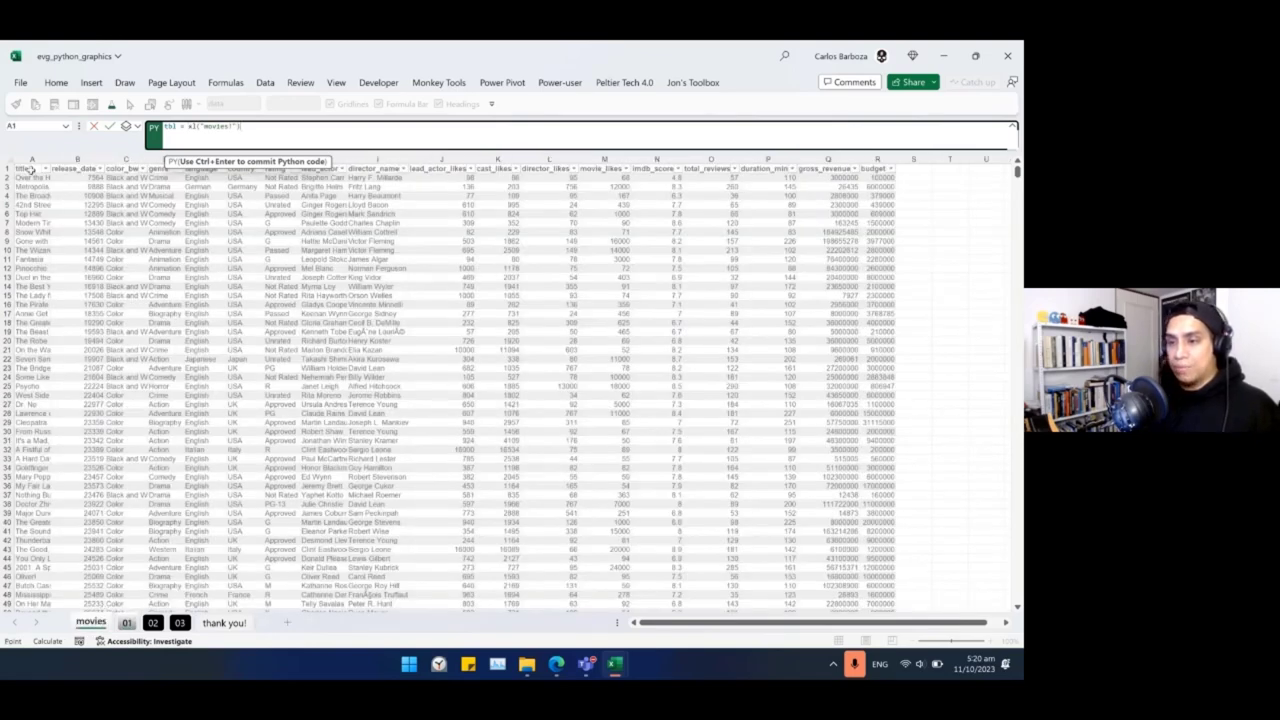
left_click(33, 170)
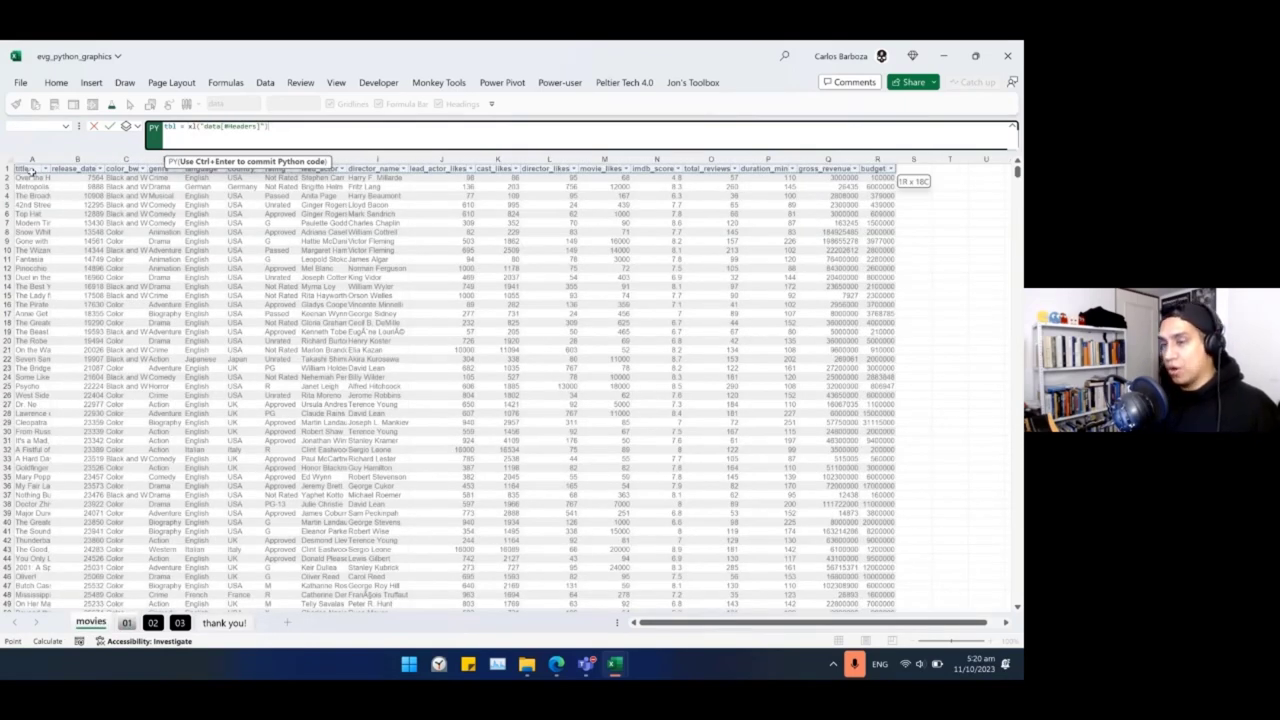
key("ctrl+shift+Down")
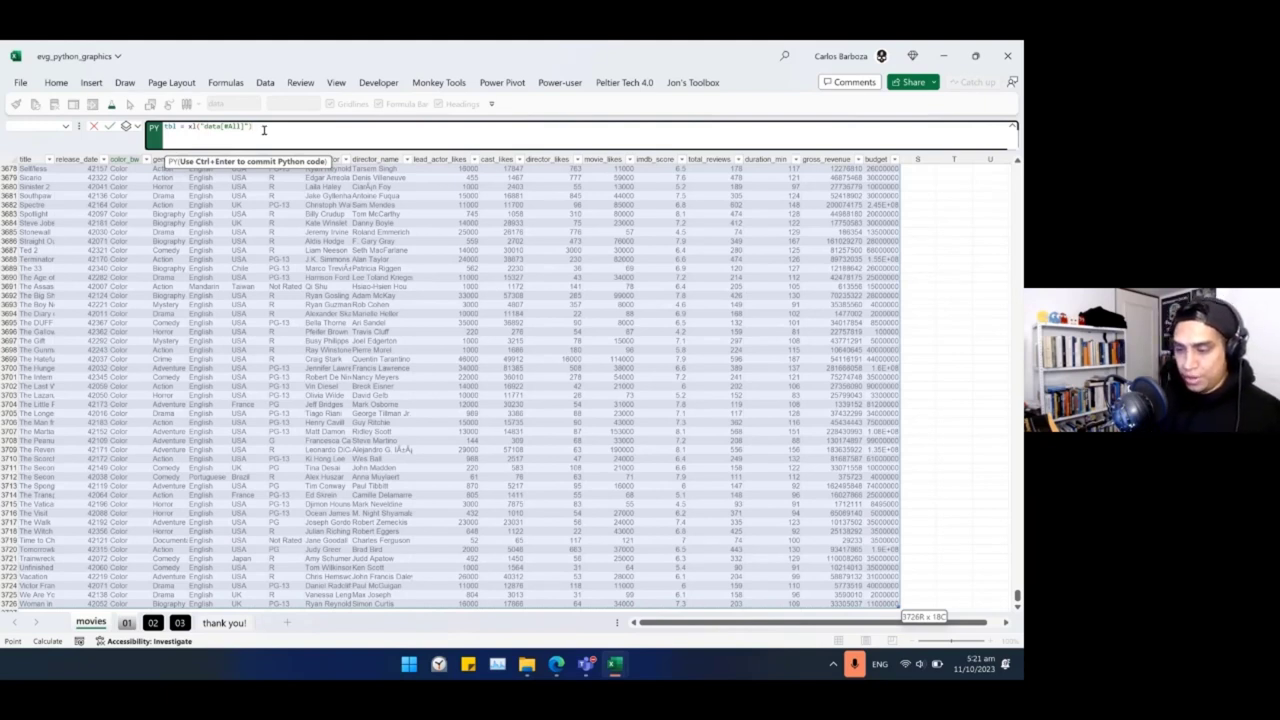
key("ctrl+Return")
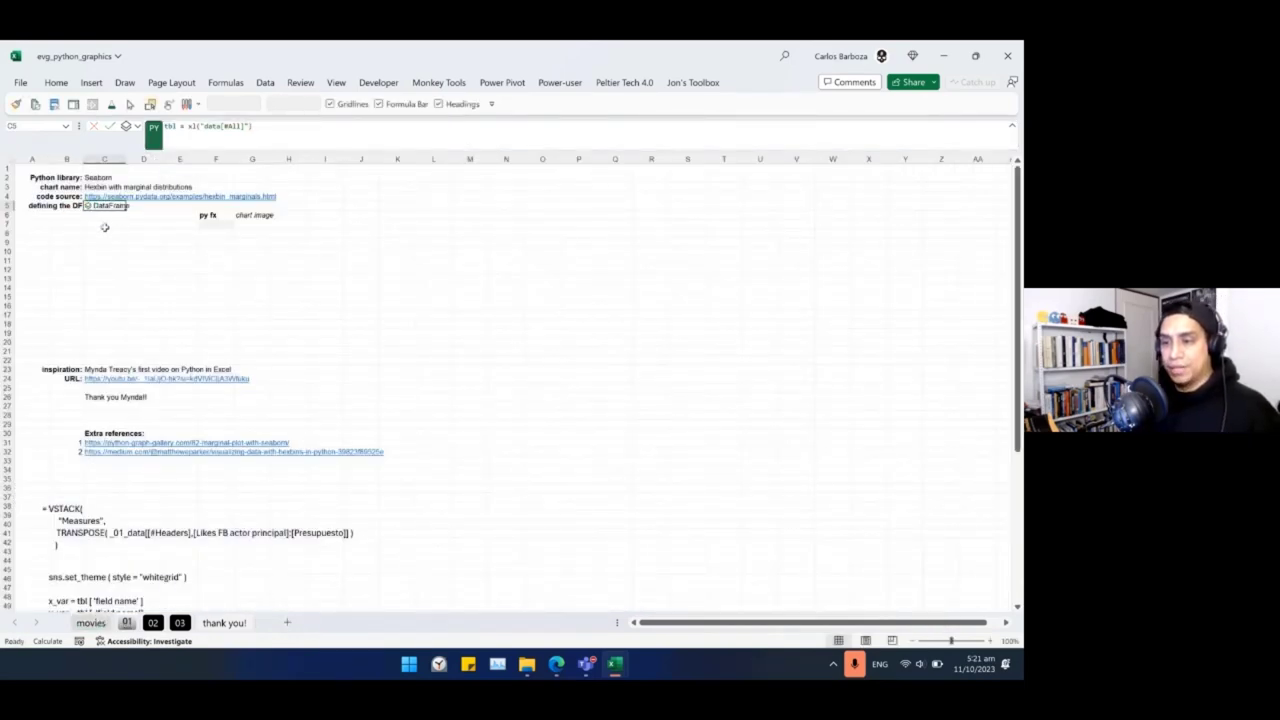
left_click(55, 82)
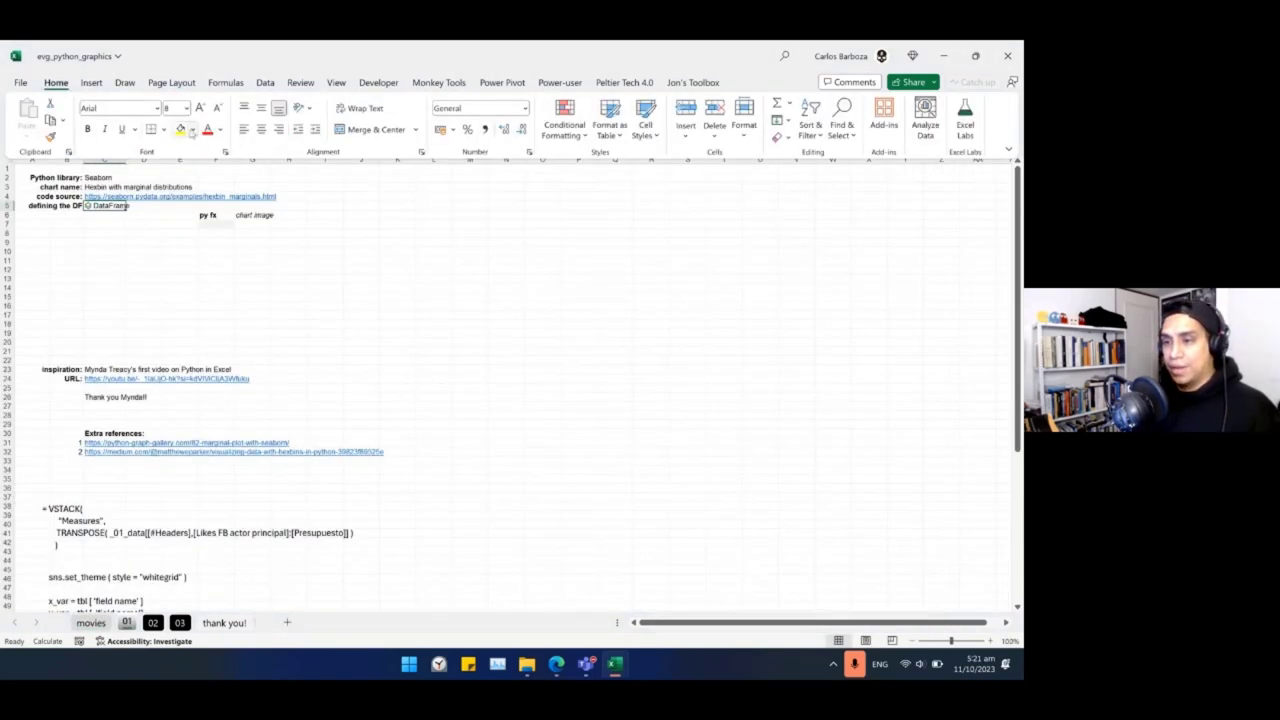
left_click(192, 129)
key("Escape")
key("Escape")
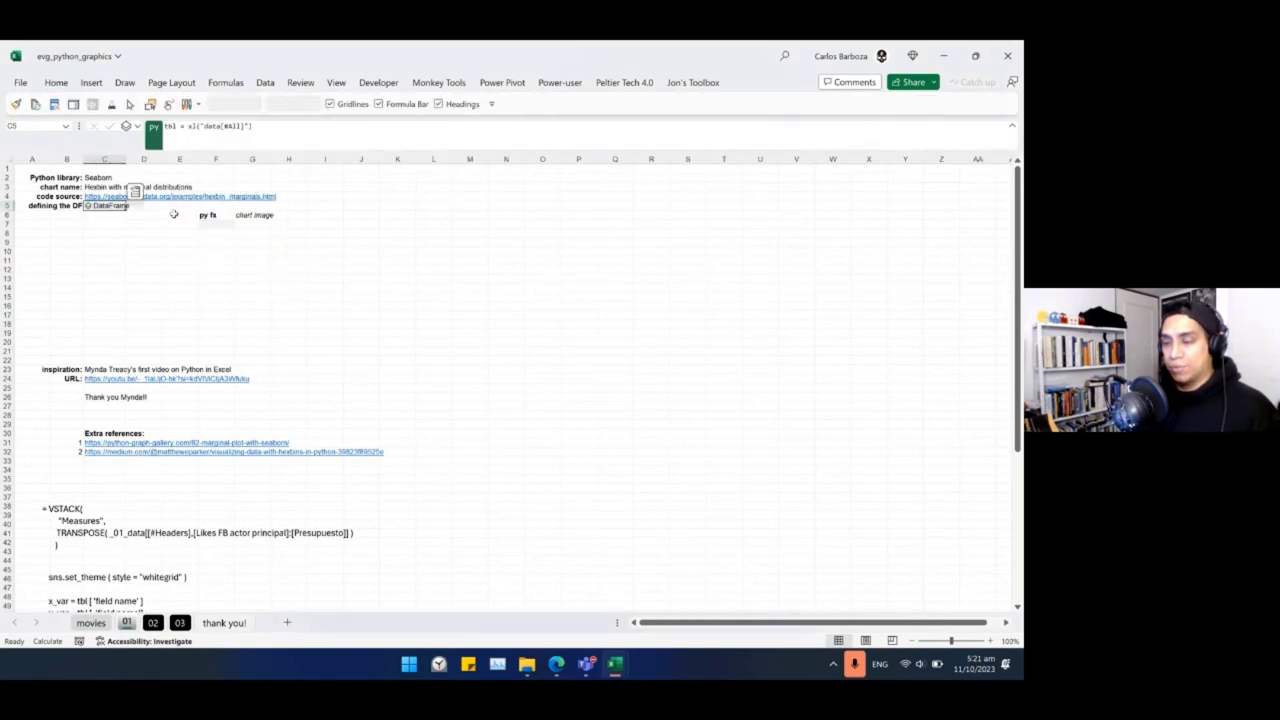
key("alt+Tab")
key("alt+Tab")
key("alt+Tab")
key("alt+Tab")
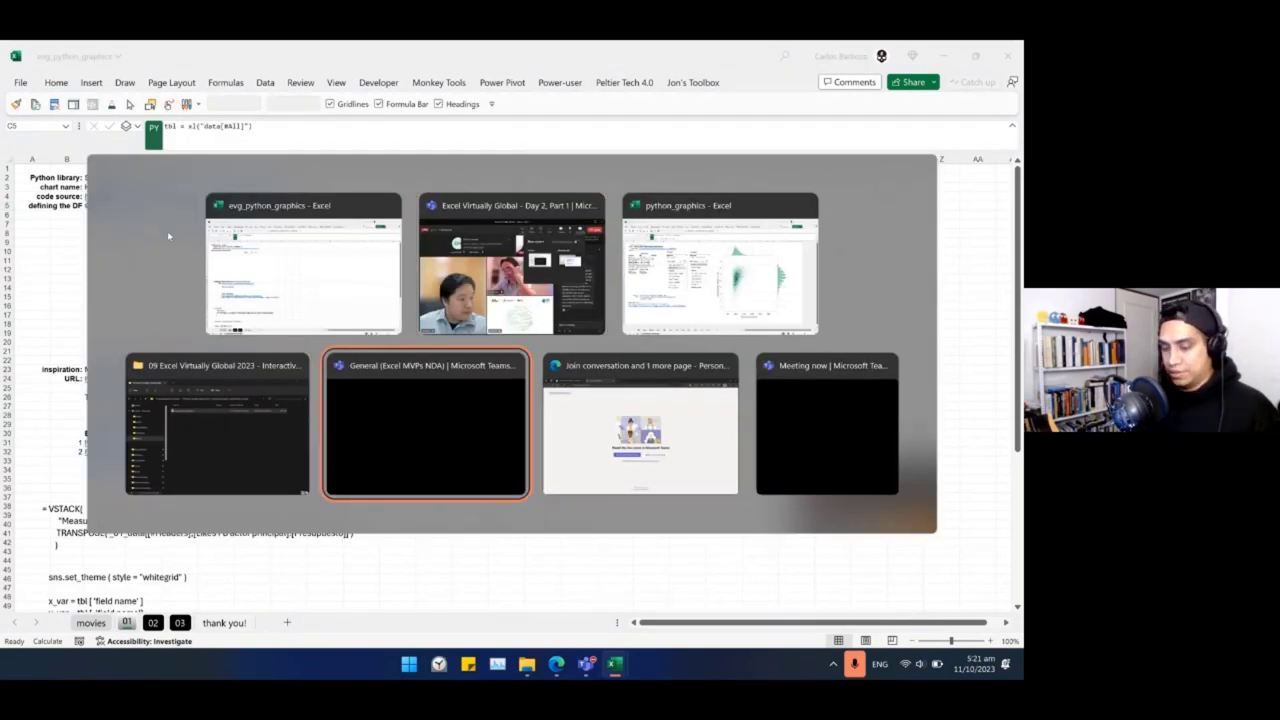
In python_graphics, inspect C2's formula on tbl df, noting its headers = True argument.
key("alt+shift+Tab")
key("alt+shift+Tab")
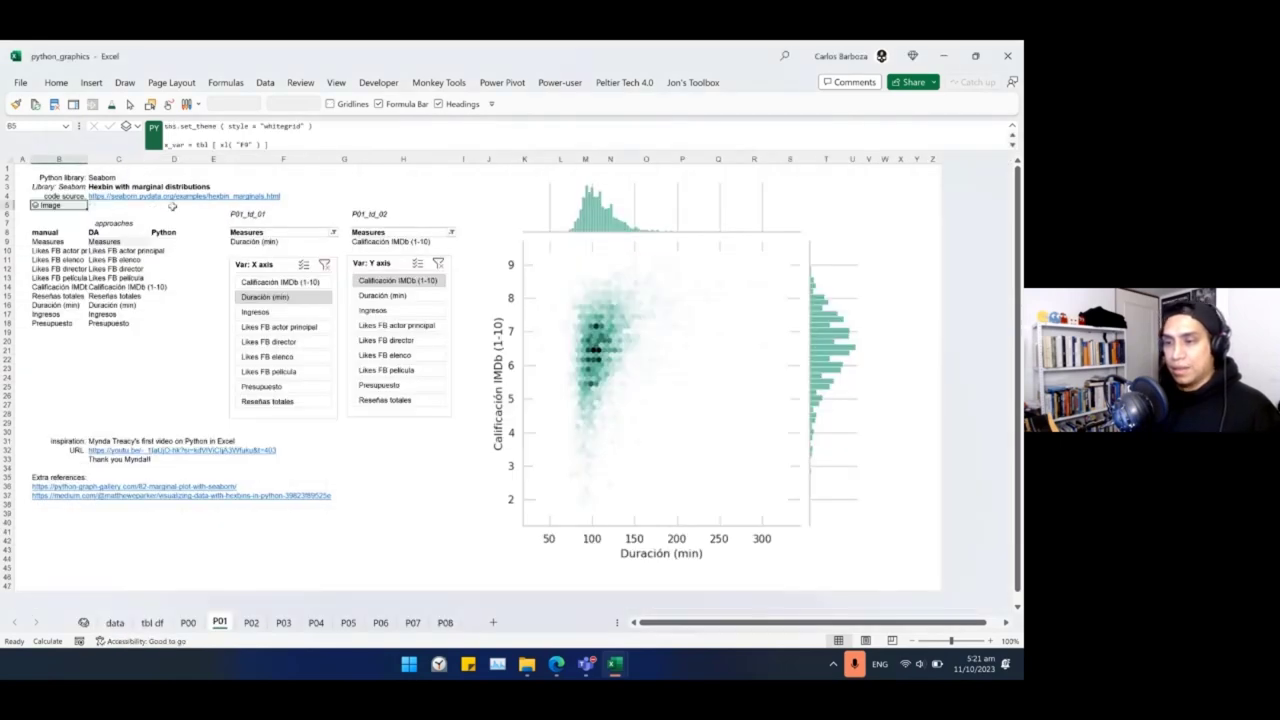
left_click(152, 622)
key("F2")
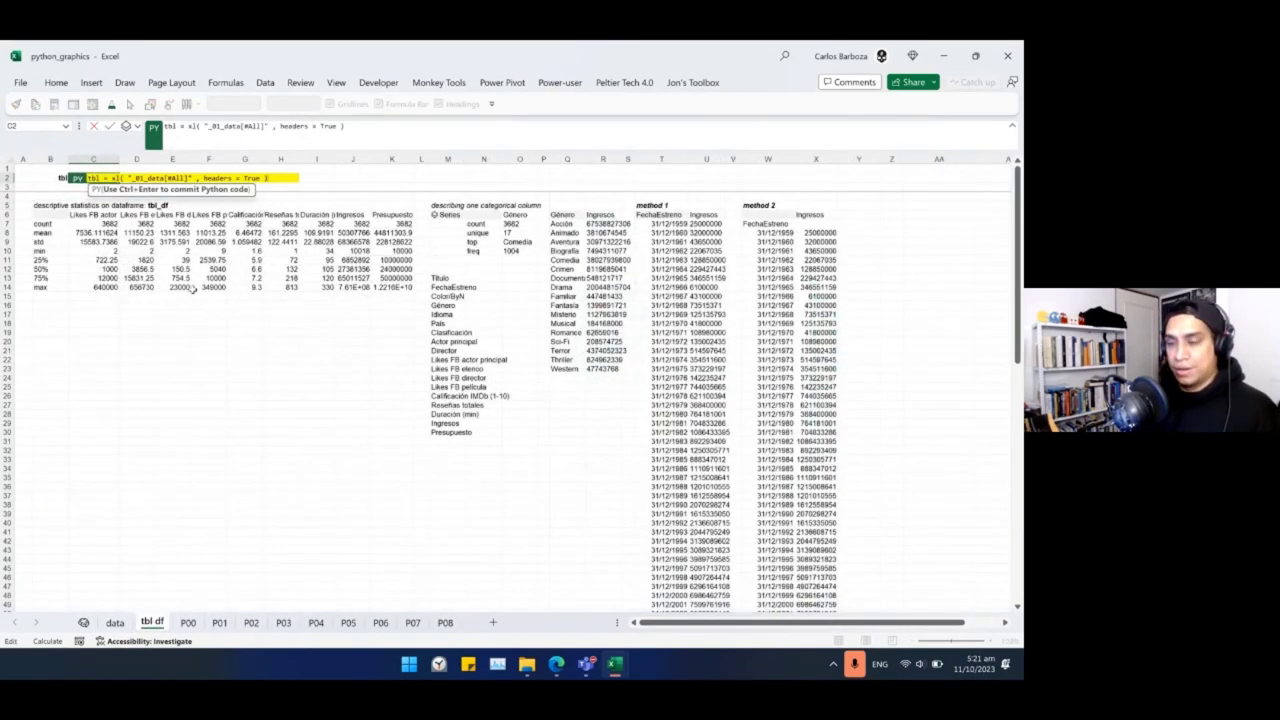
left_click(194, 178)
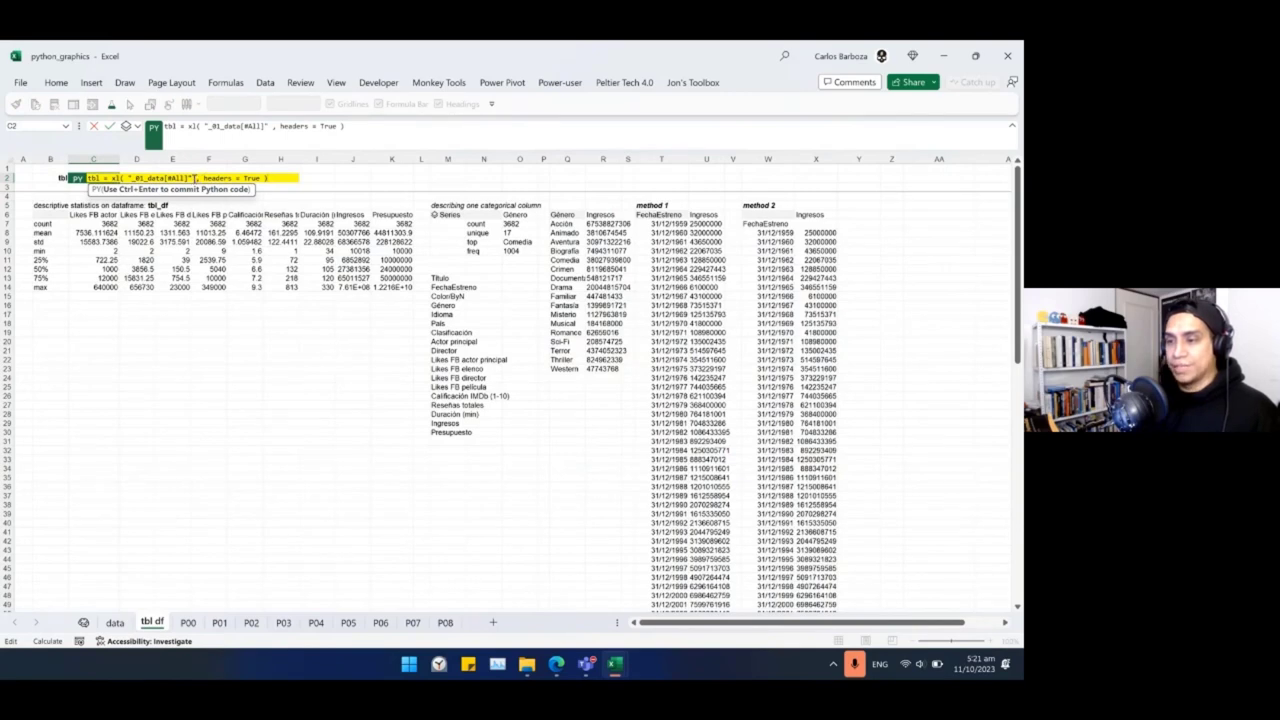
left_click_drag(194, 178, 262, 178)
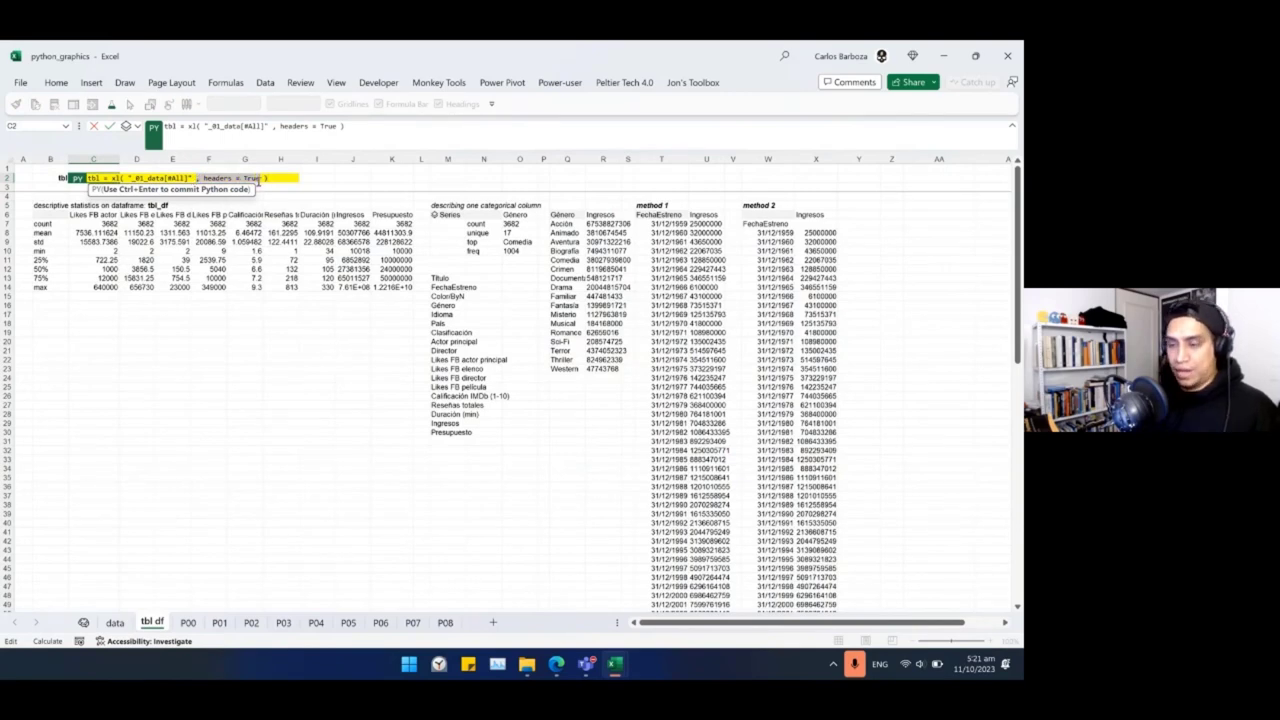
key("Escape")
Return to evg_python_graphics and reopen C5's Python code for editing.
key("super+Tab")
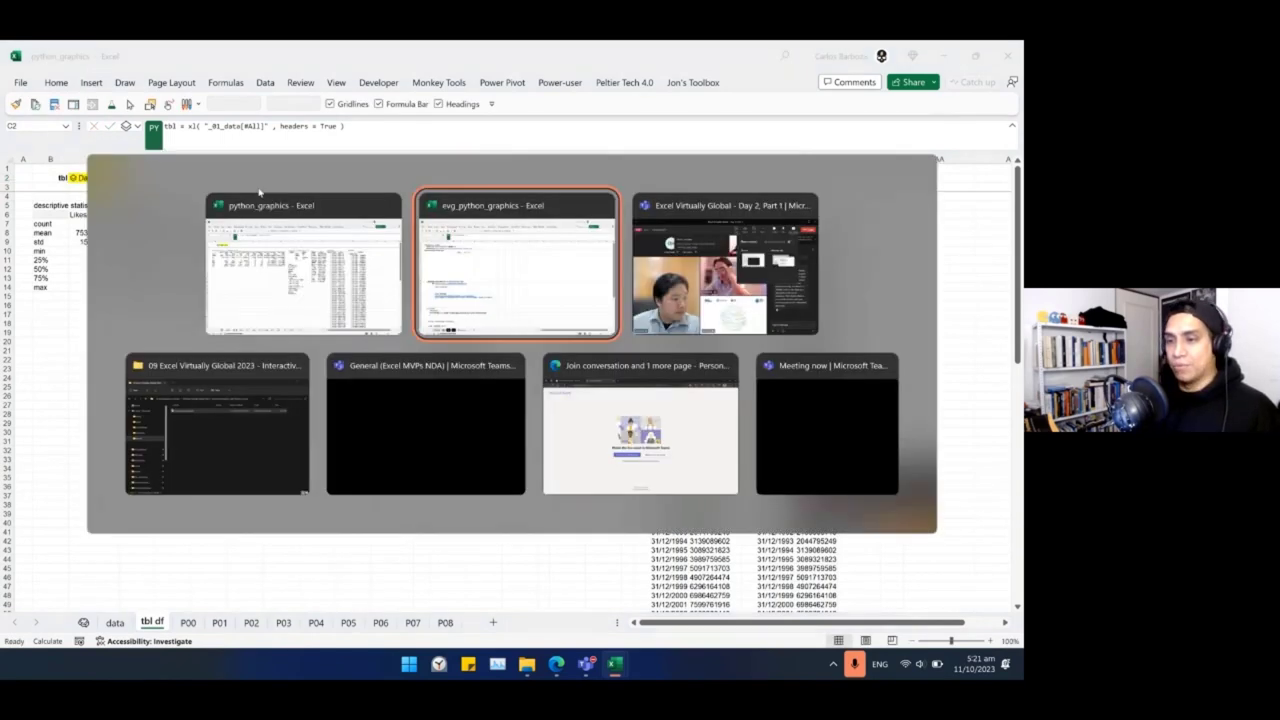
key("Return")
left_click(252, 127)
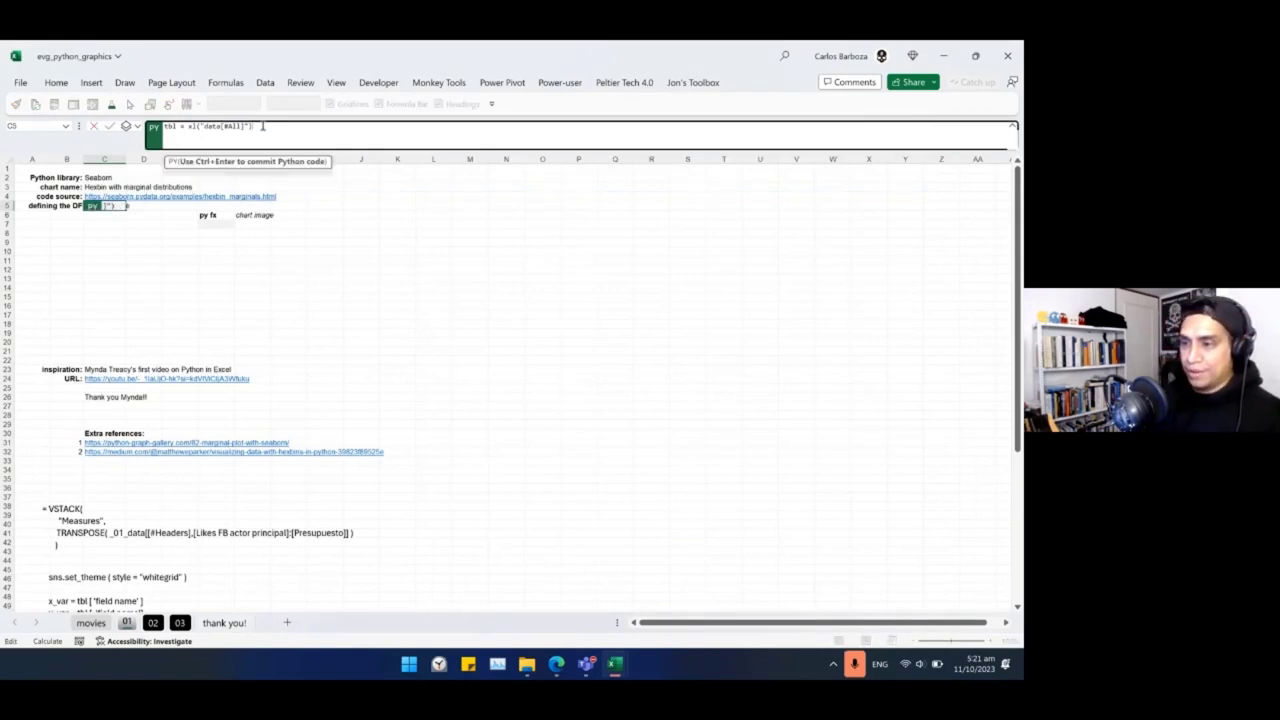
Add headers = True to C5's xl("data[#All]") call and commit it.
type(", ")
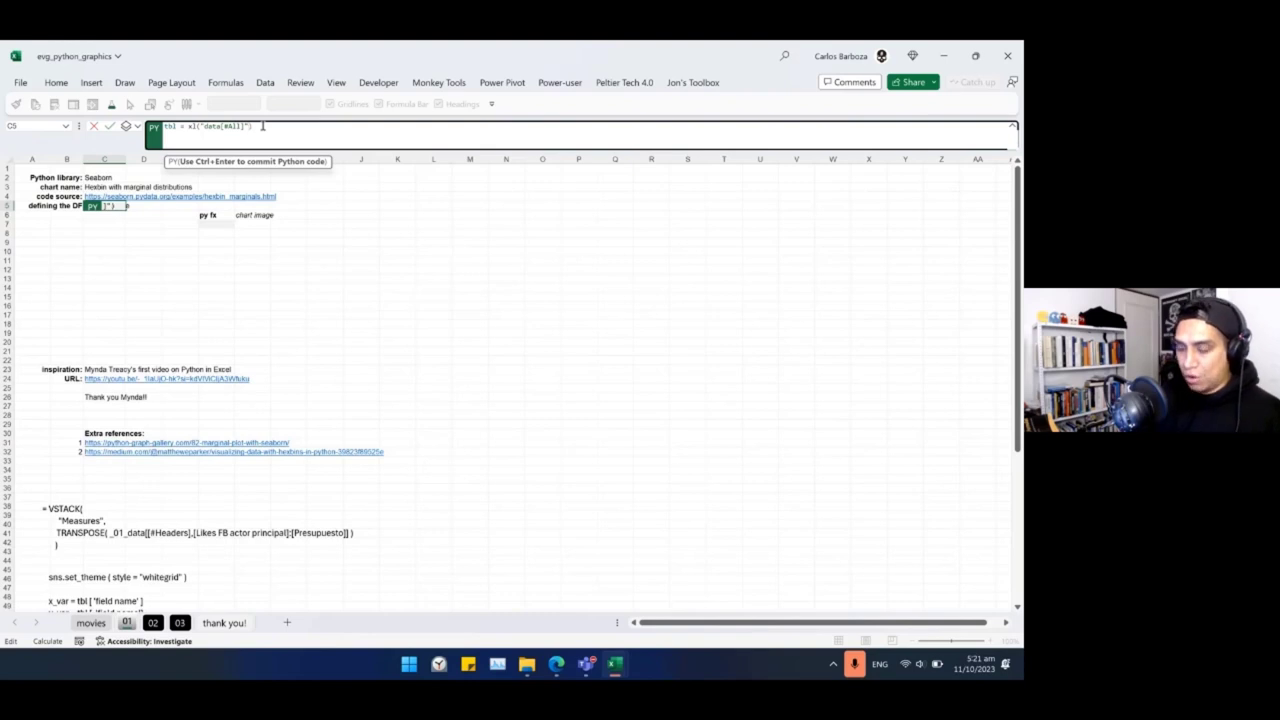
type("headers = True")
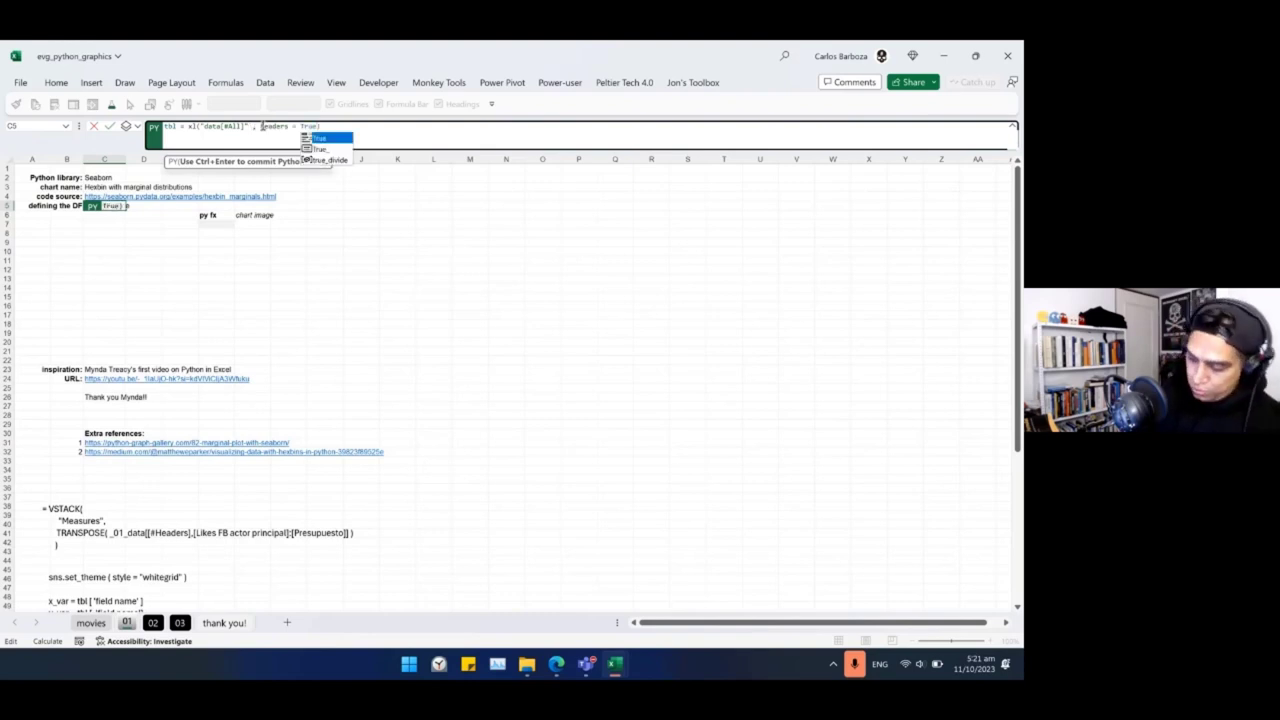
key("ctrl+Return")
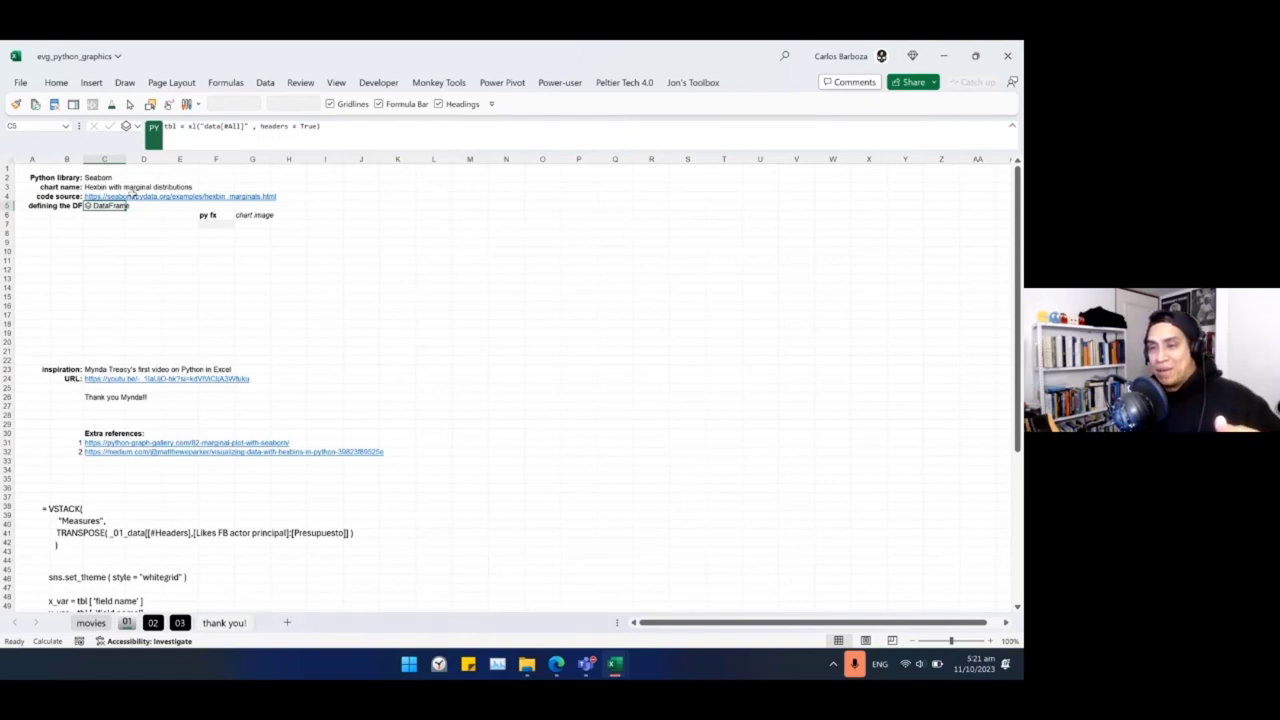
Drag column C's header border to make column C wider.
left_click_drag(138, 204, 521, 204)
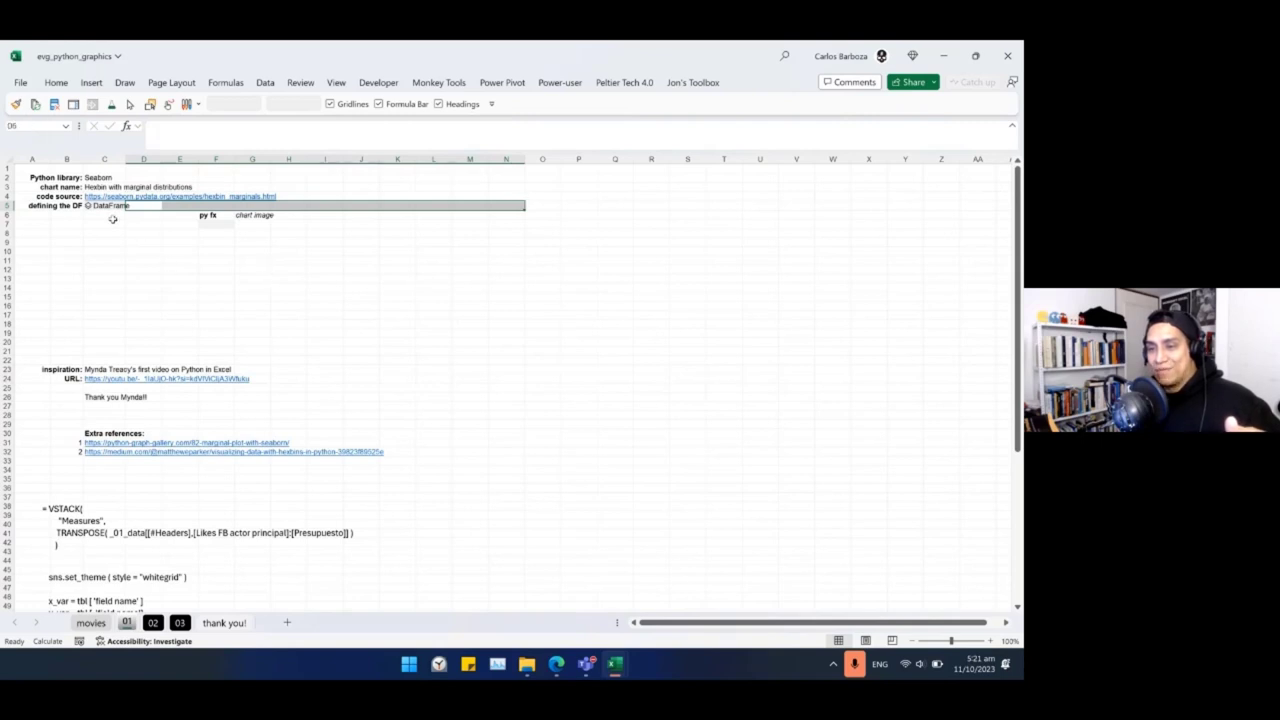
left_click_drag(112, 220, 108, 418)
left_click(62, 297)
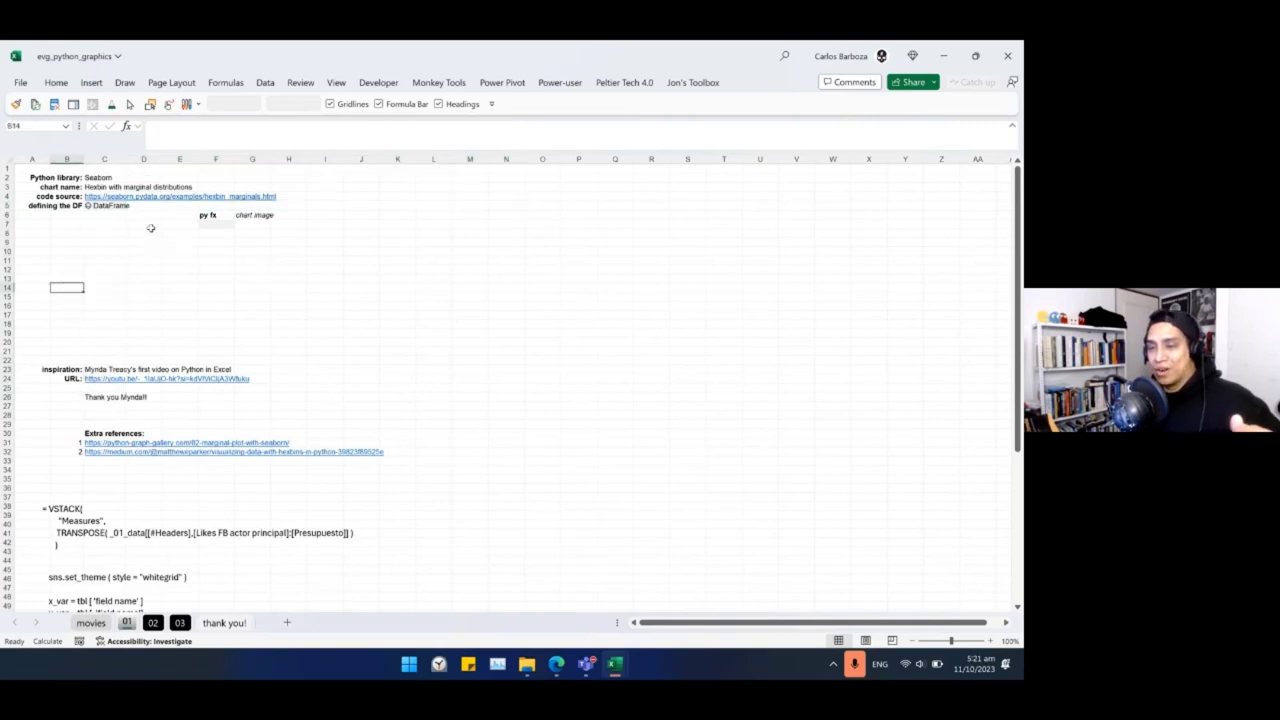
left_click(151, 170)
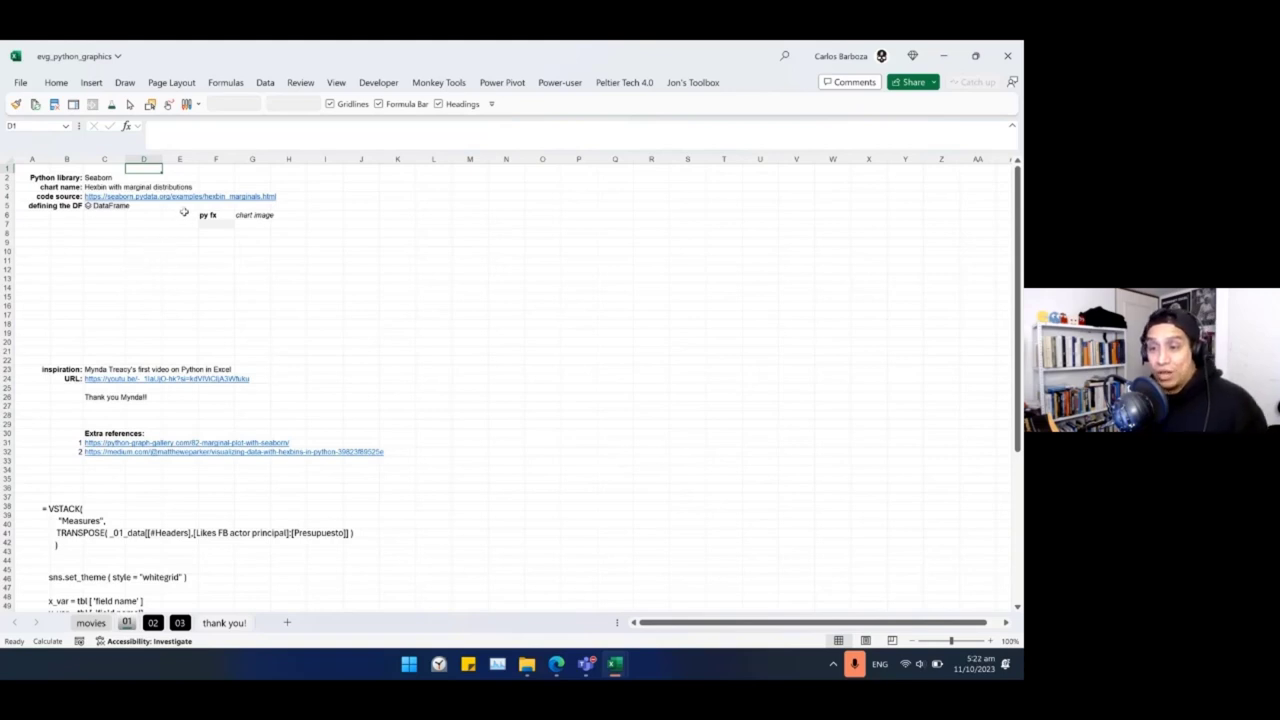
left_click_drag(124, 159, 133, 160)
left_click(120, 214)
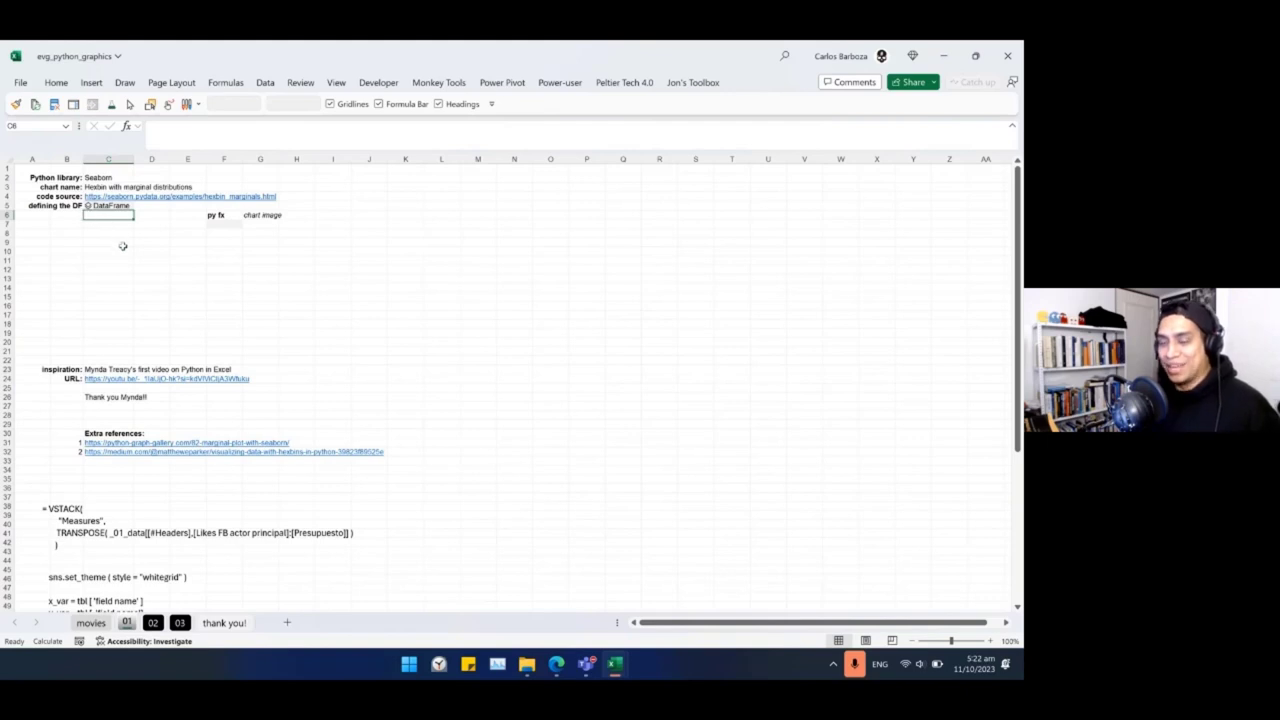
left_click(120, 224)
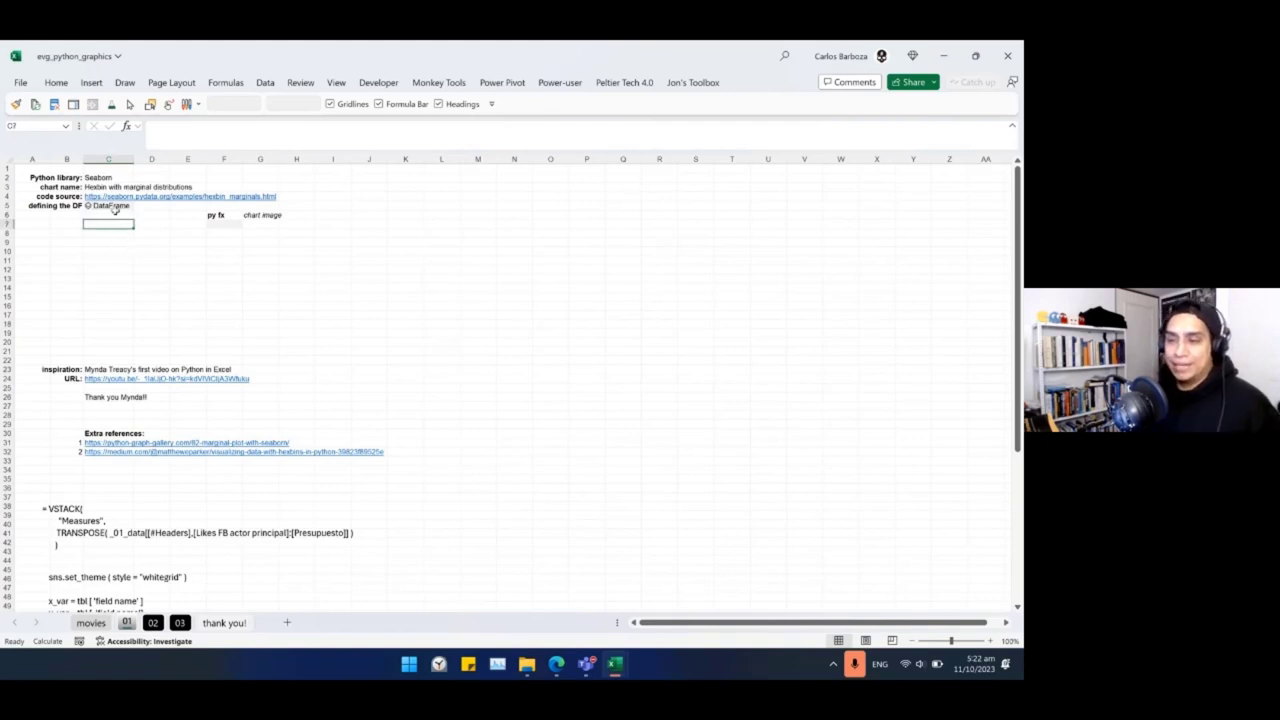
Open the seaborn hexbin example link in C4, then minimize the browser.
left_click(112, 197)
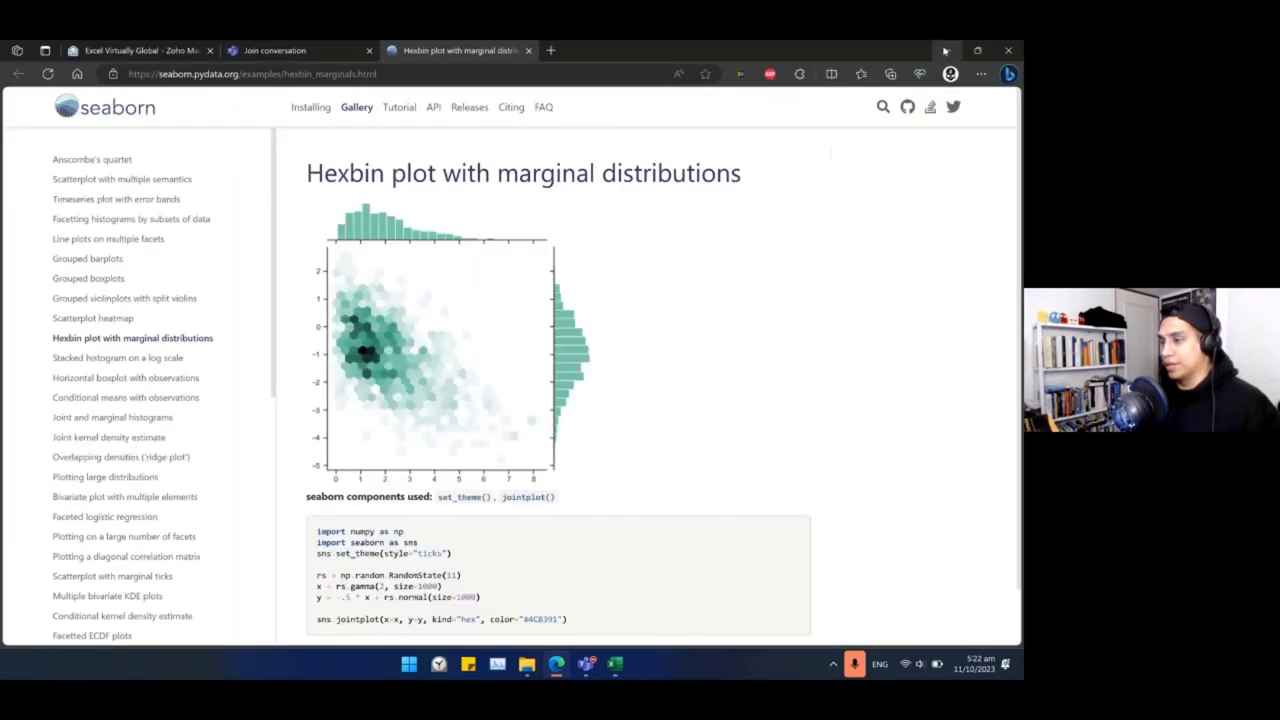
left_click(945, 50)
left_click(121, 226)
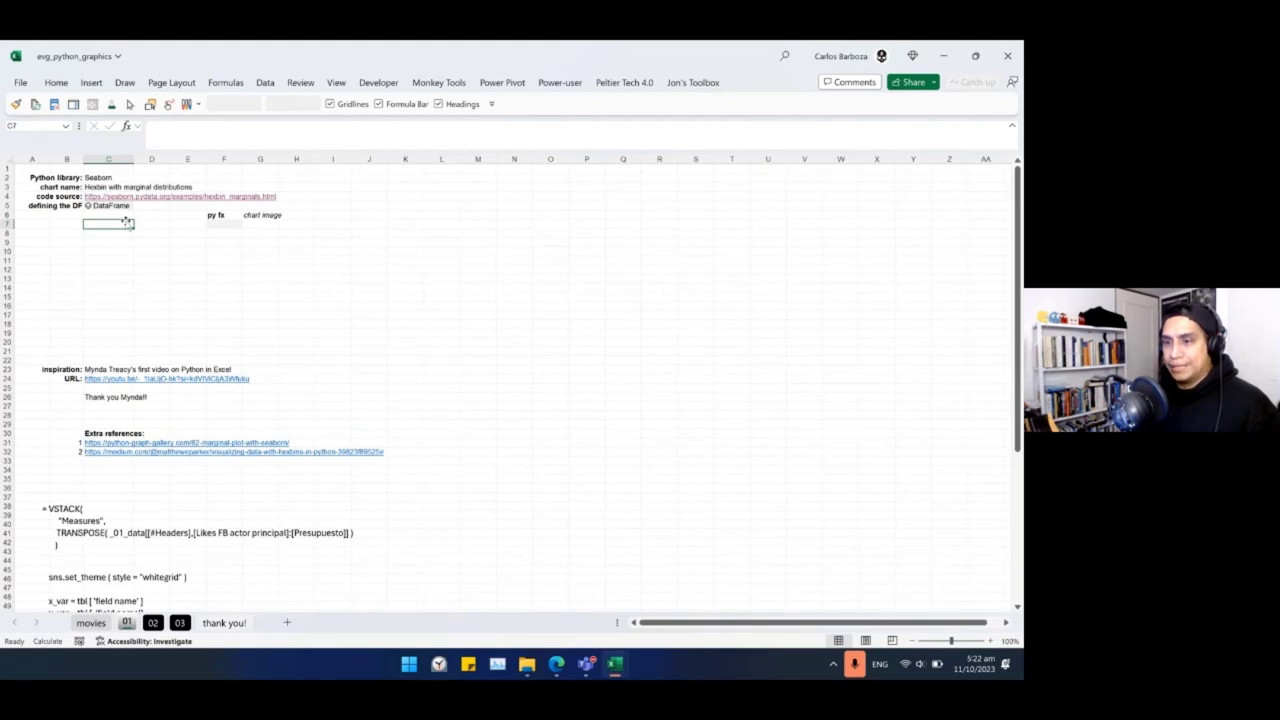
Recommit C5's Python code unchanged, then switch to the movies sheet with Ctrl+PageUp.
double_click(118, 206)
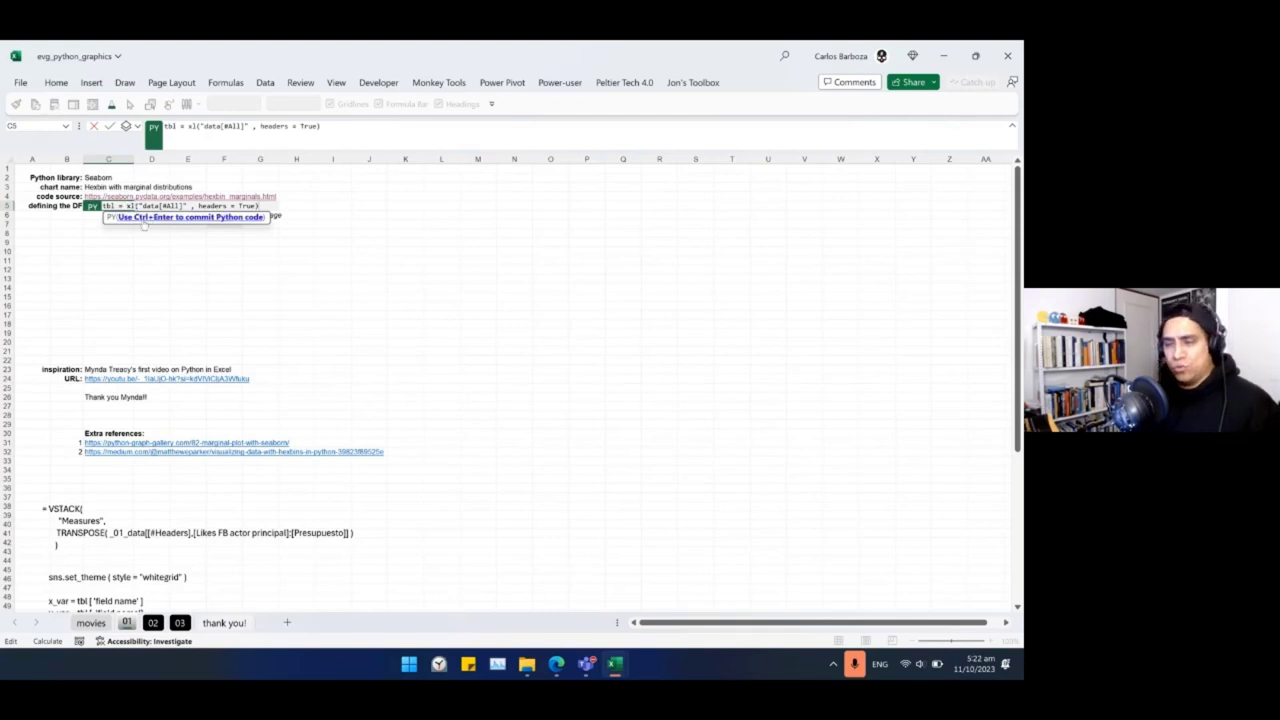
key("ctrl+Return")
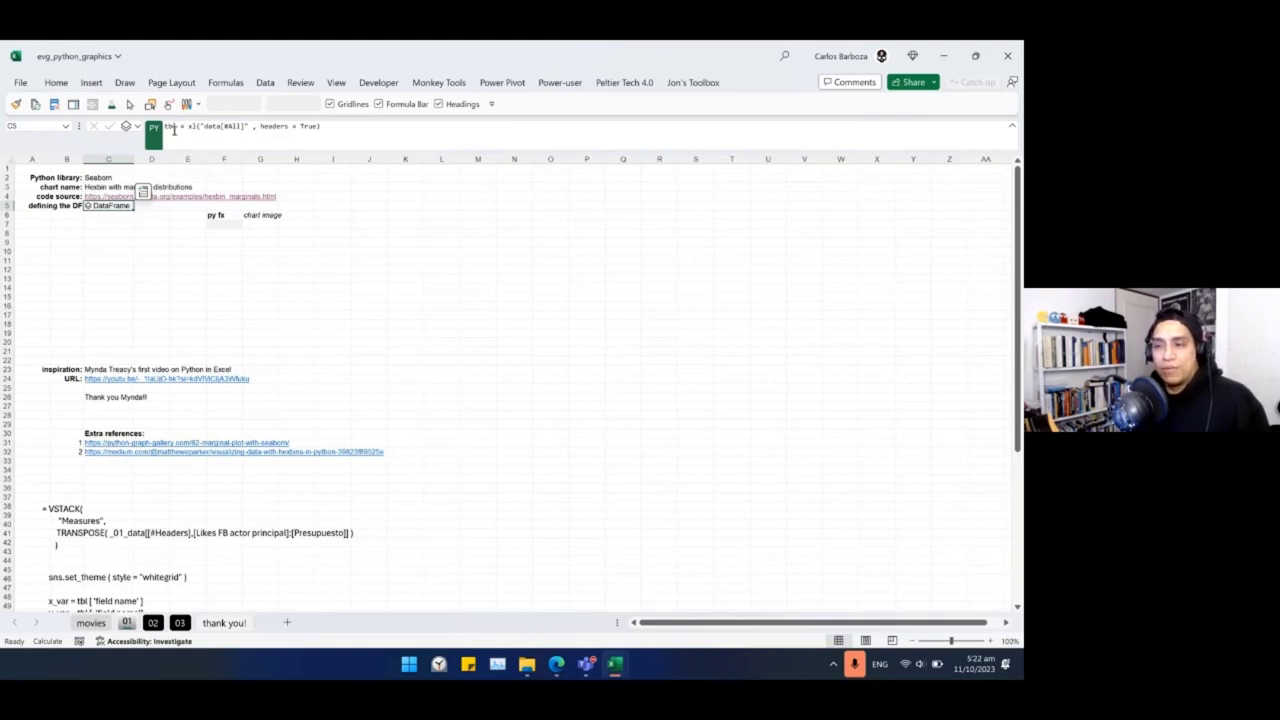
left_click(127, 226)
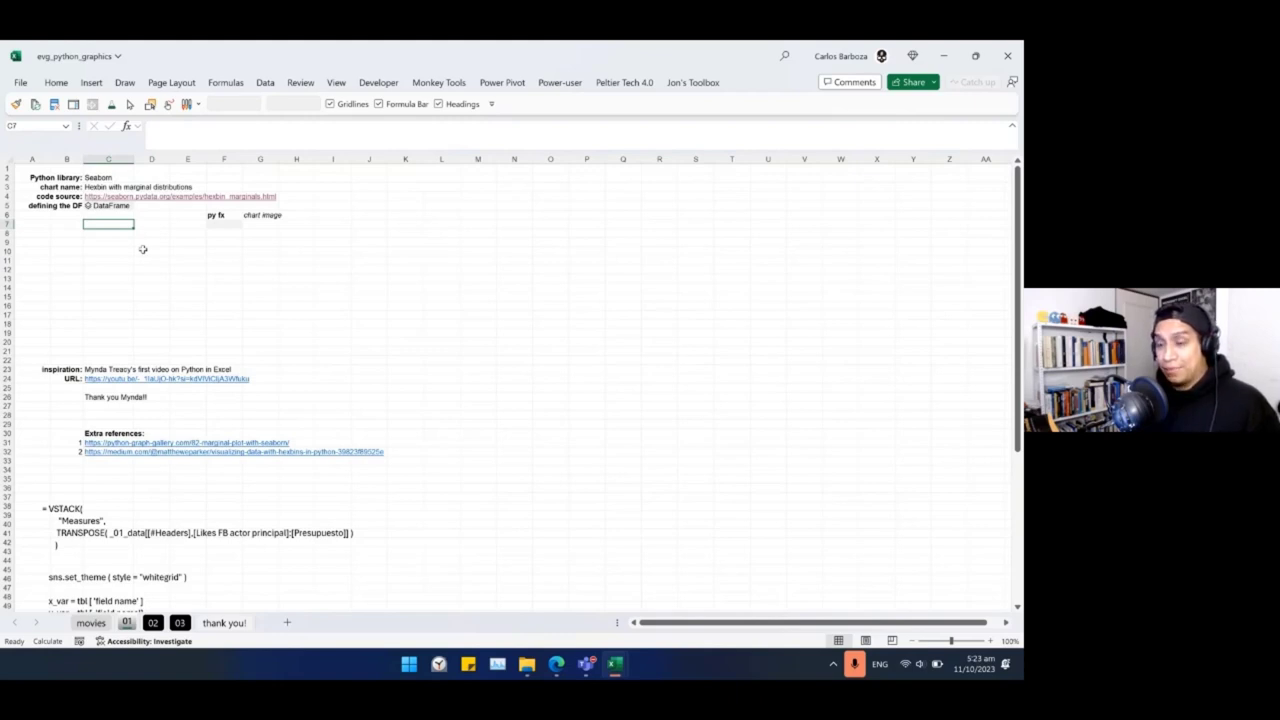
key("Up")
key("Up")
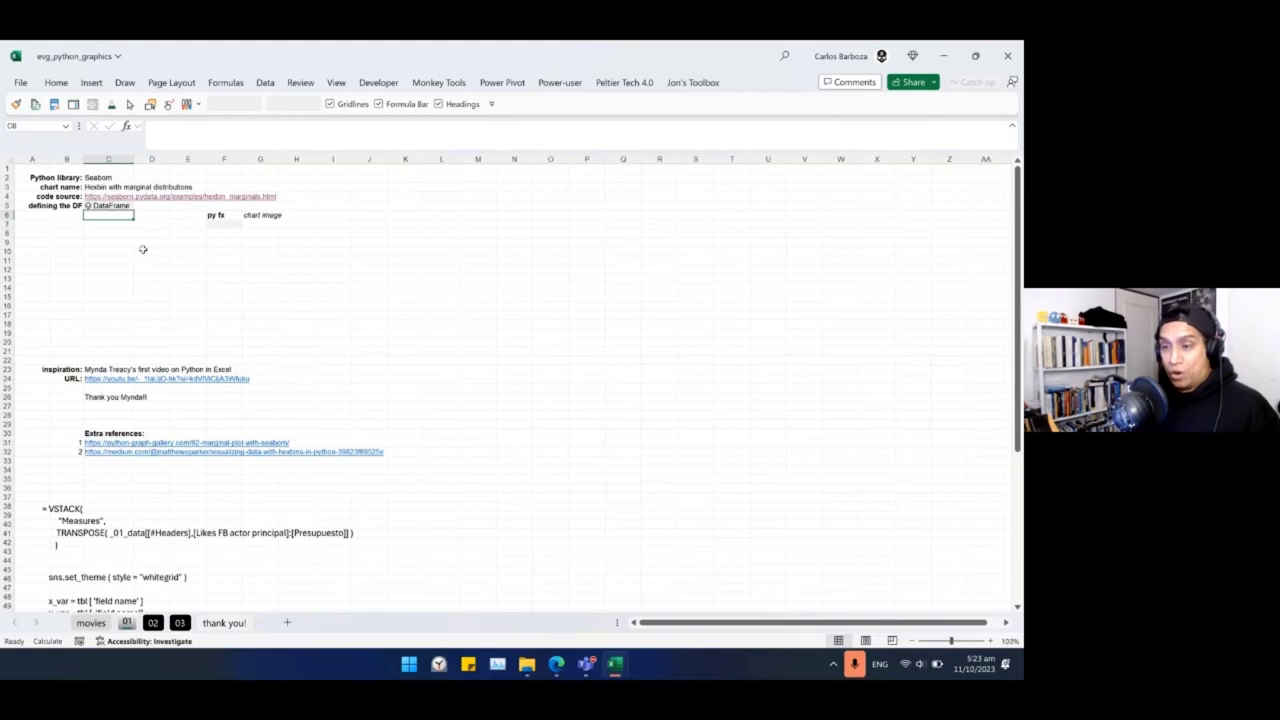
key("F2")
key("Escape")
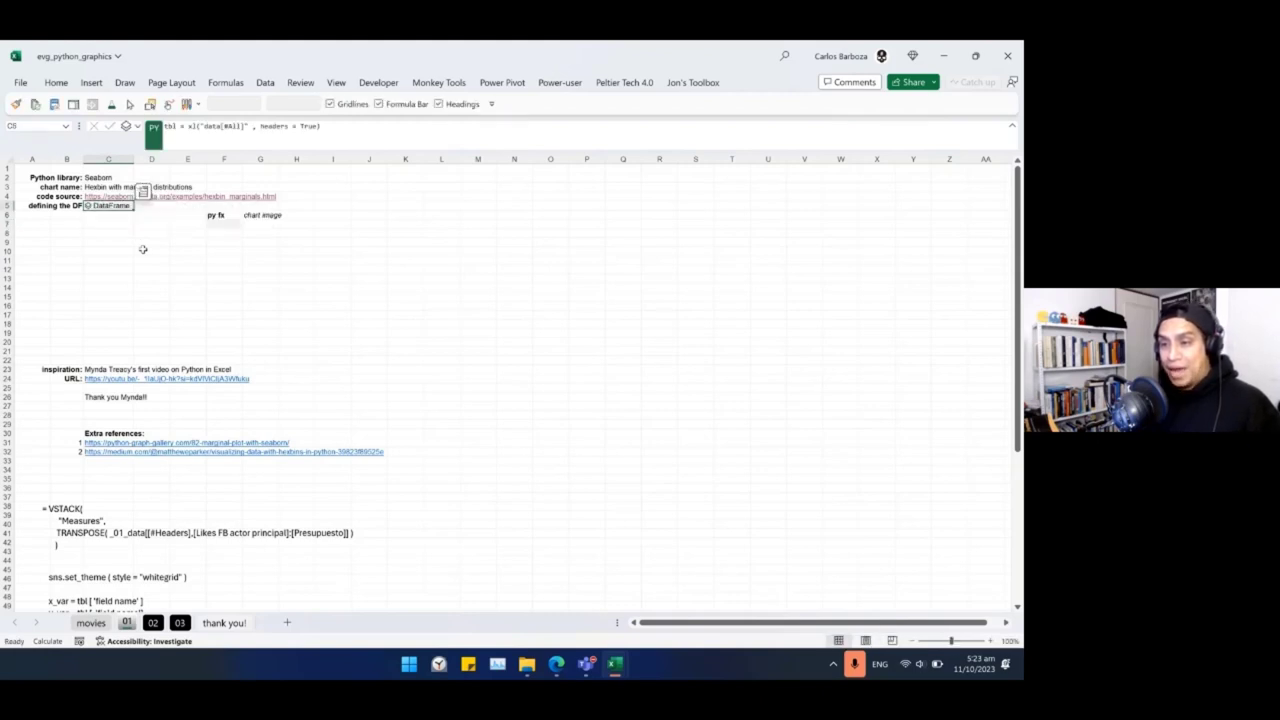
key("Down")
key("Down")
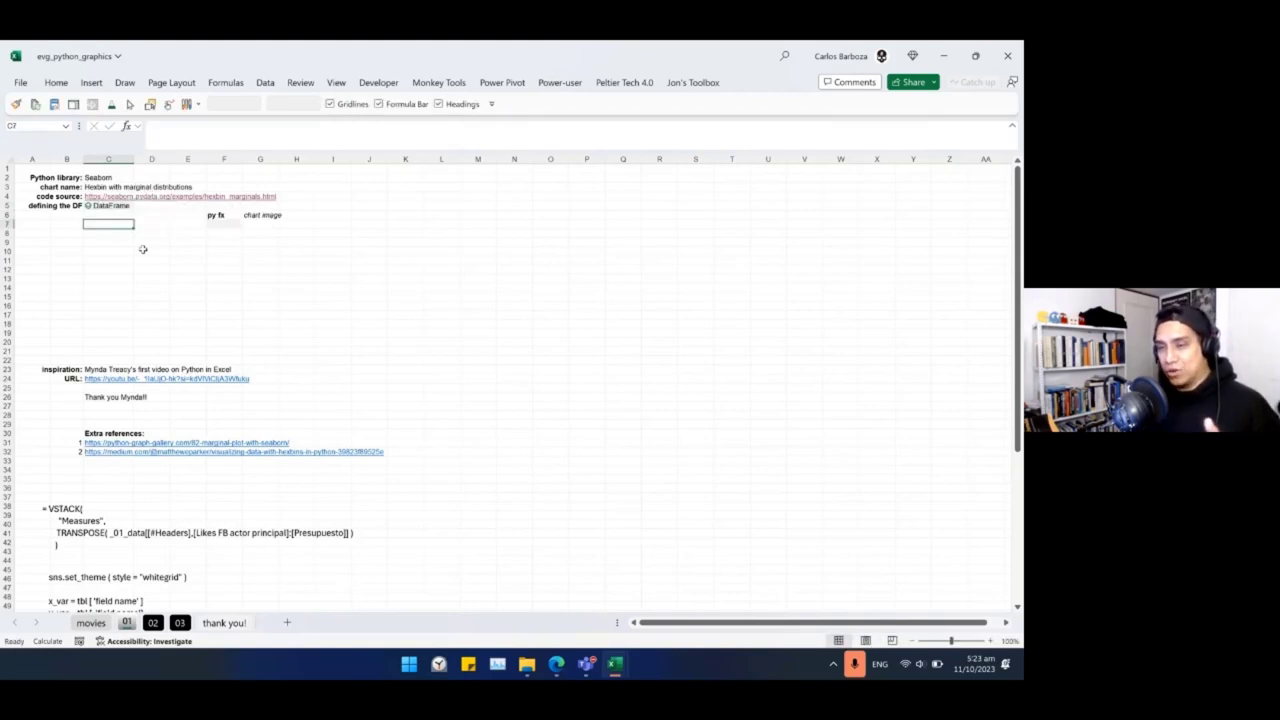
key("ctrl+Page_Up")
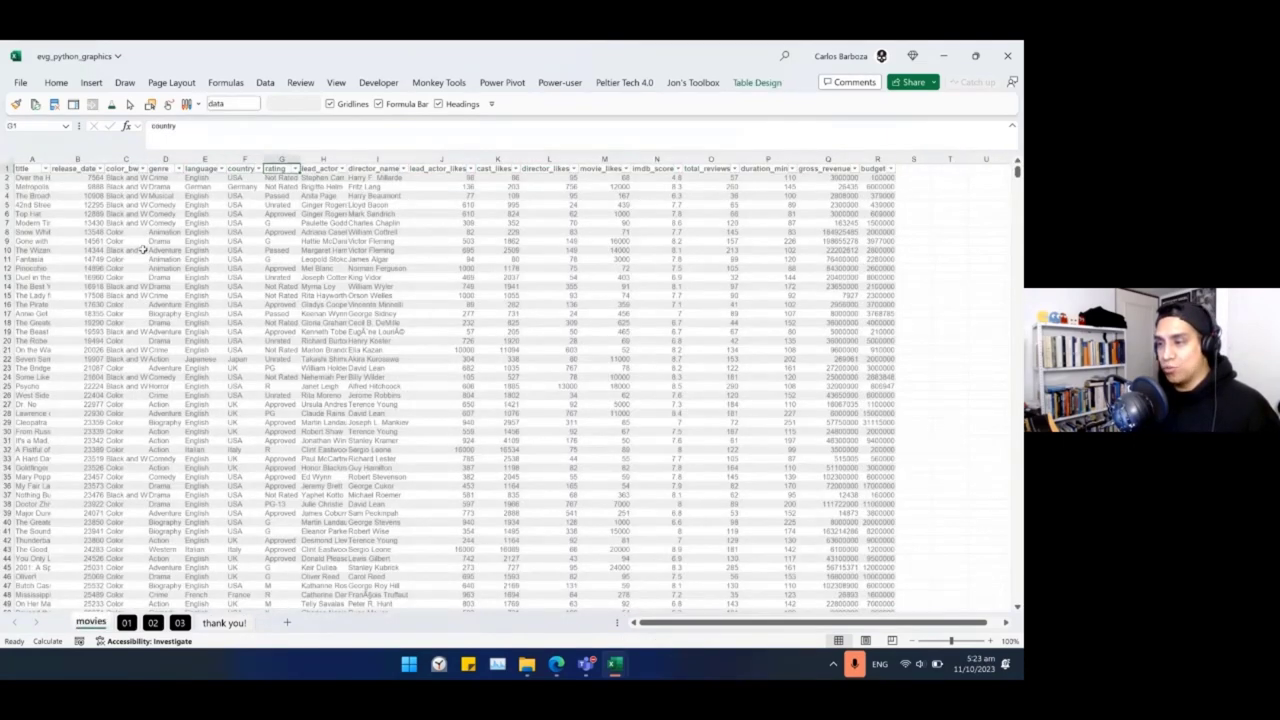
Give the whole release_date column a Date number format so it shows dates like 15/09/1920.
left_click_drag(440, 168, 845, 168)
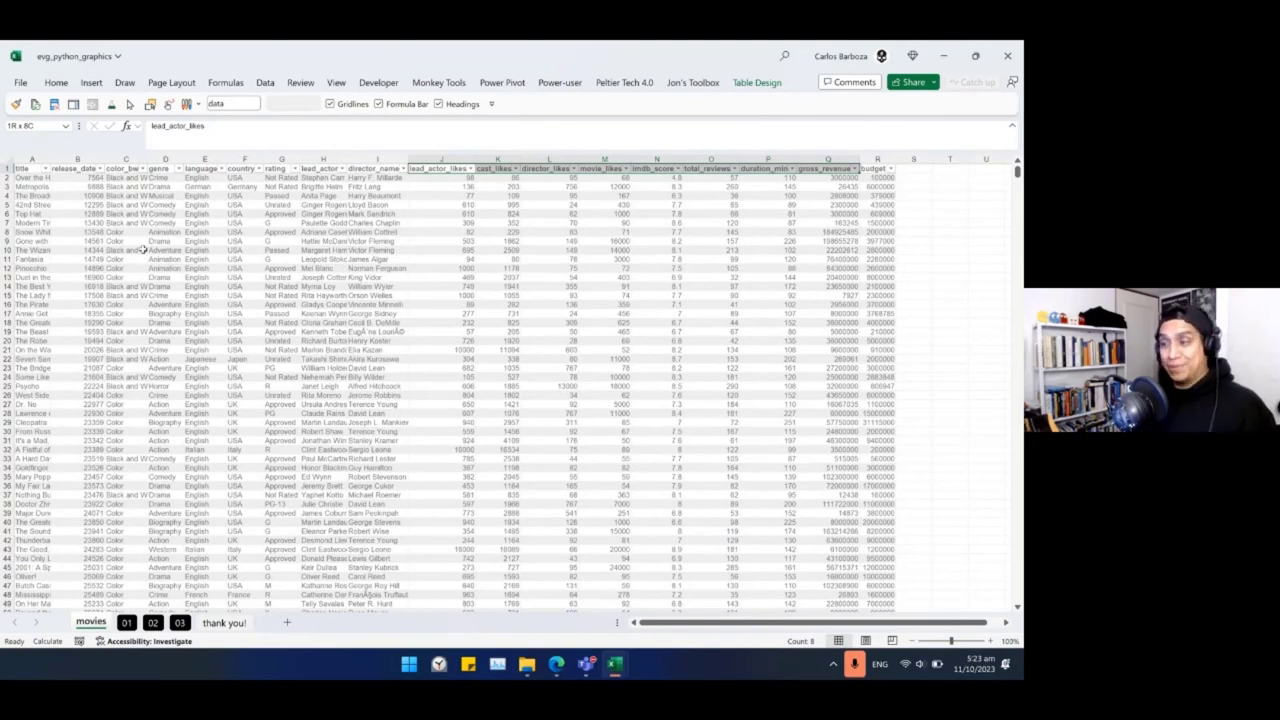
key("ctrl+Home")
key("Down")
key("Right")
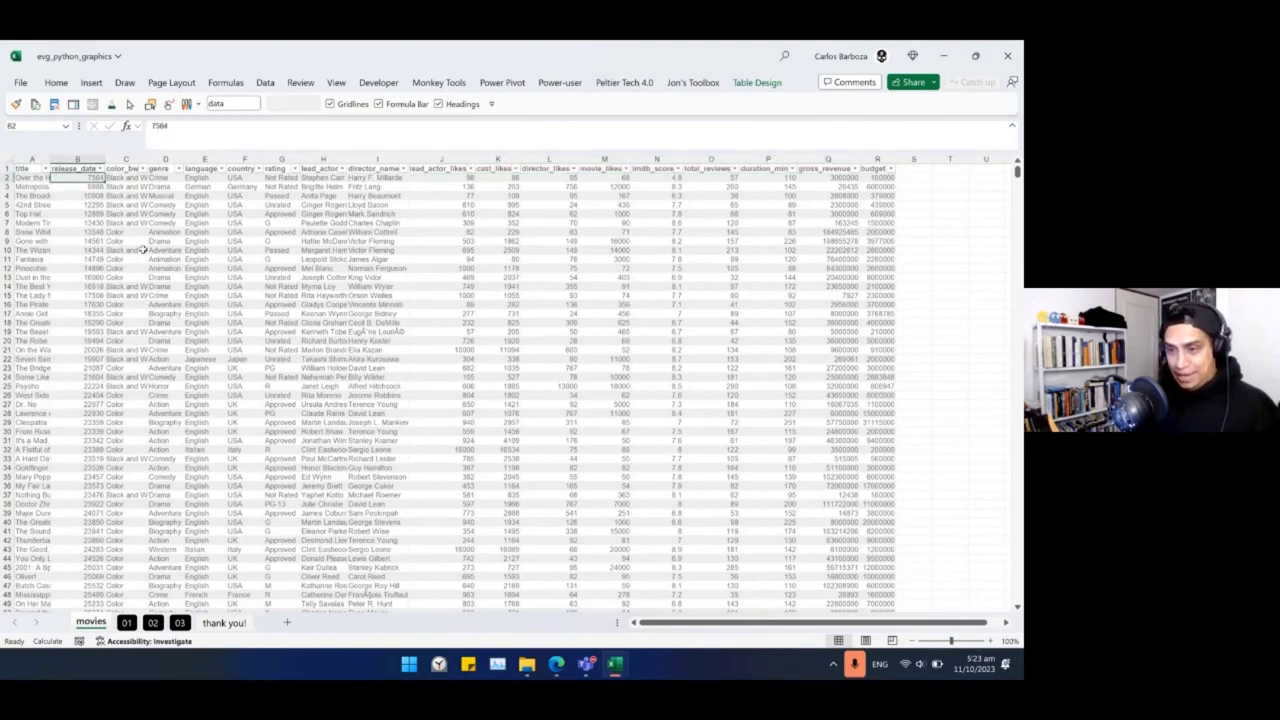
key("ctrl+space")
key("ctrl+1")
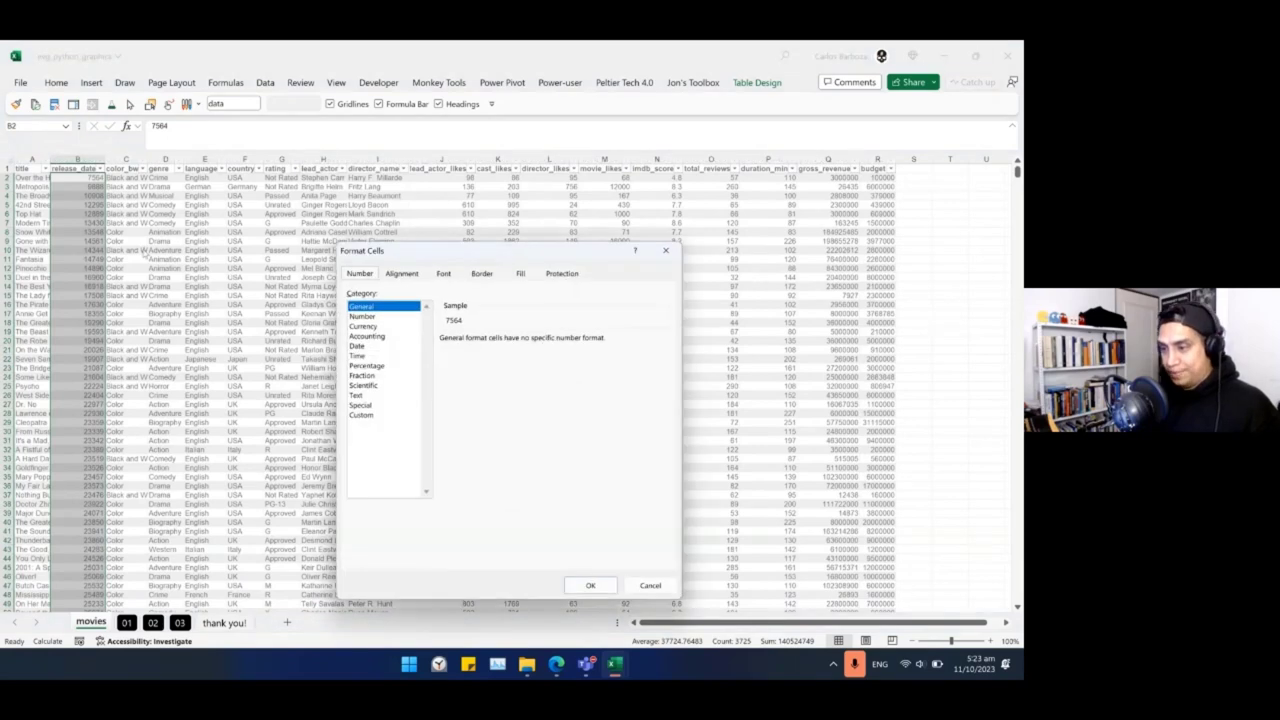
left_click(358, 345)
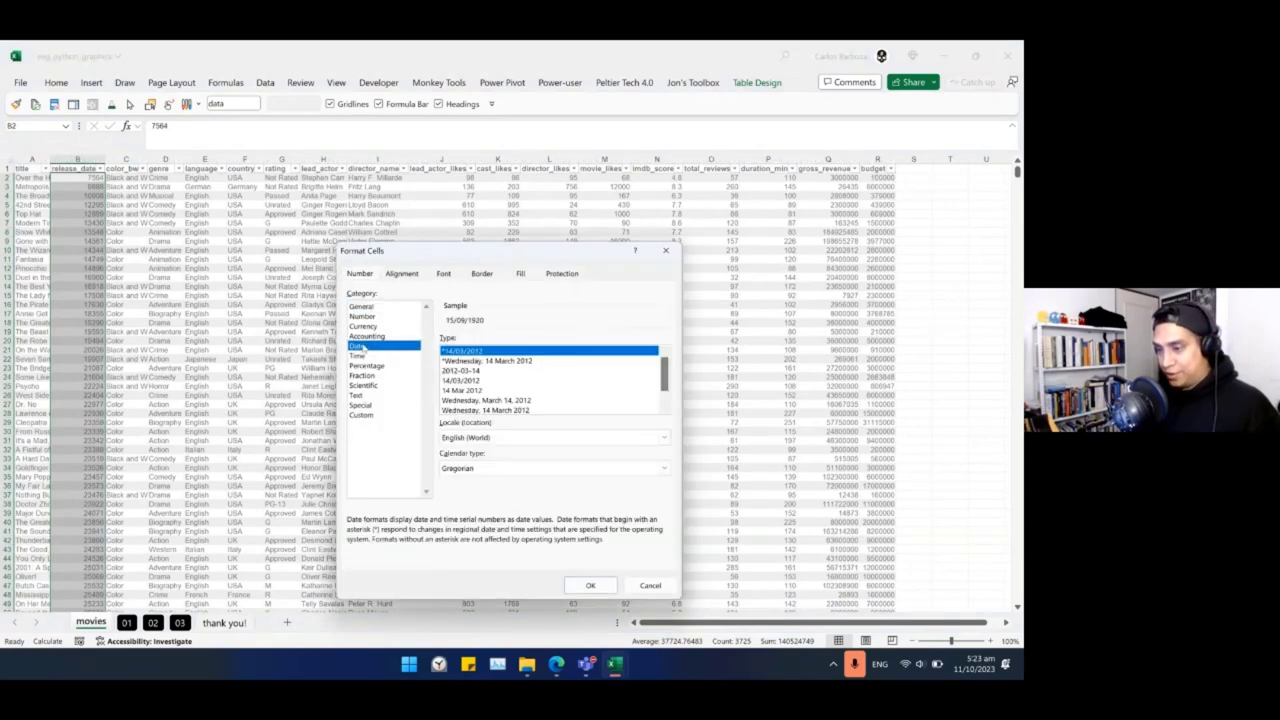
left_click(612, 588)
Select the headers lead_actor_likes through budget along with a few rows of values.
key("Up")
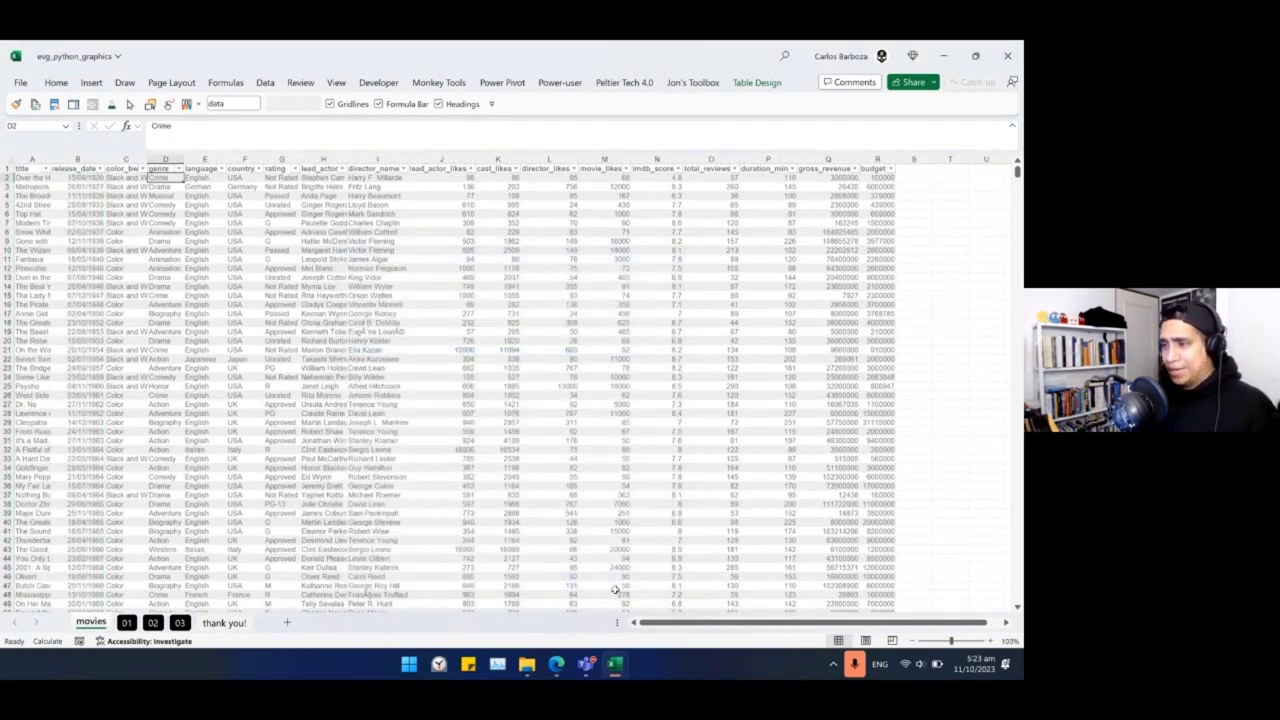
key("Right")
key("Right")
key("Right")
key("Right")
key("Right")
key("Right")
key("Right")
key("Right")
key("shift+Right")
key("shift+Right")
key("shift+Right")
key("shift+Right")
key("shift+Right")
key("shift+Right")
key("shift+Right")
key("shift+Right")
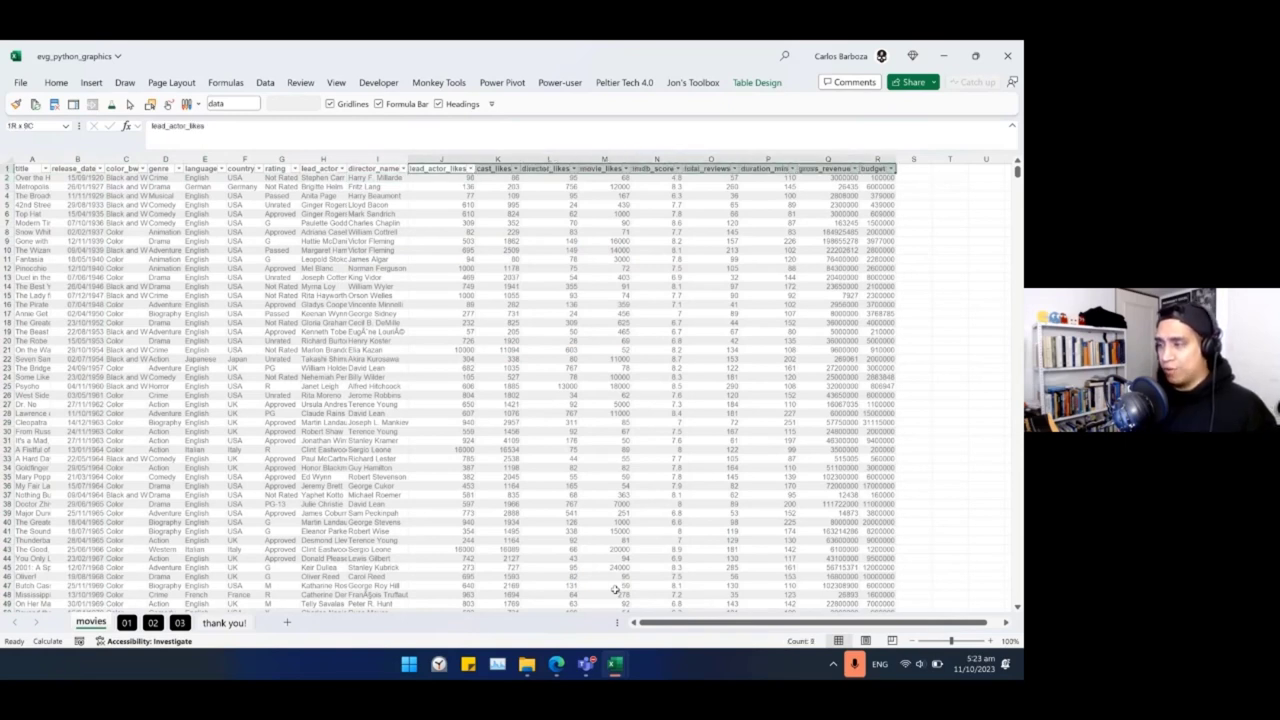
key("shift+Down")
key("shift+Down")
key("shift+Down")
key("shift+Down")
key("shift+Down")
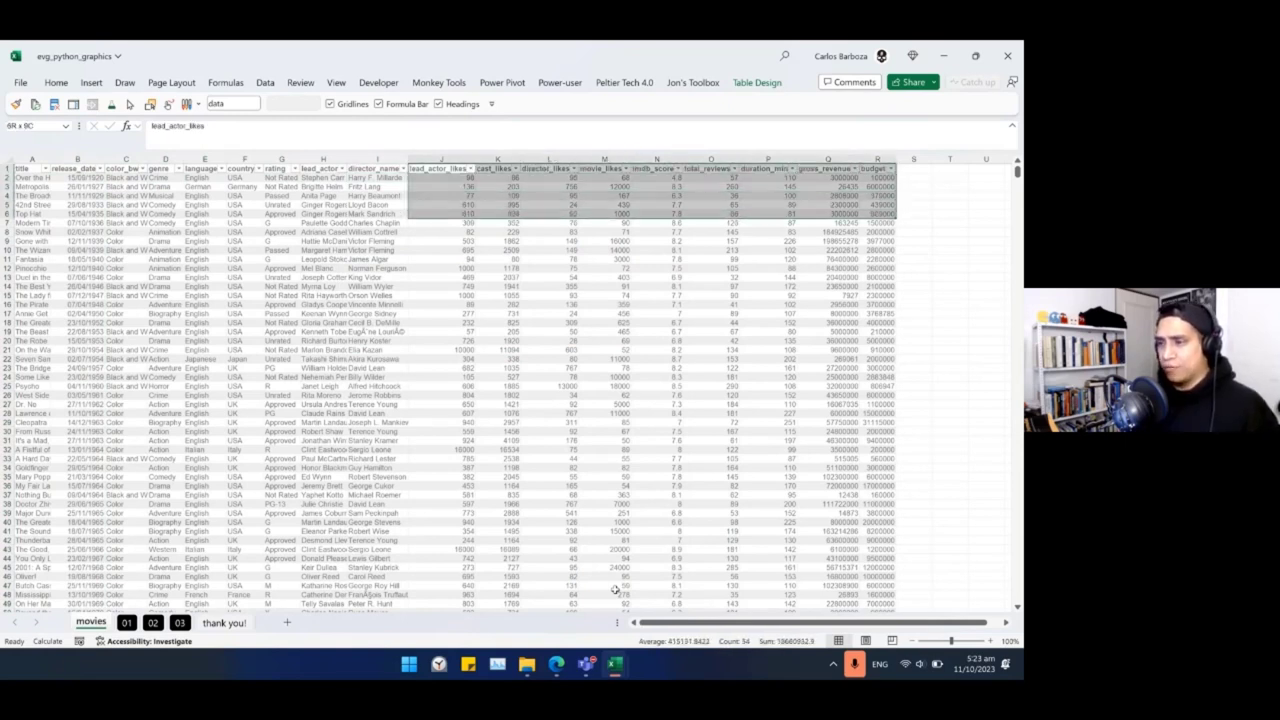
In C7 on sheet 01, enter =TRANSPOSE(data[[#Headers],[lead_actor_likes]:[budget]]) by pointing at the movies headers.
key("ctrl+Page_Down")
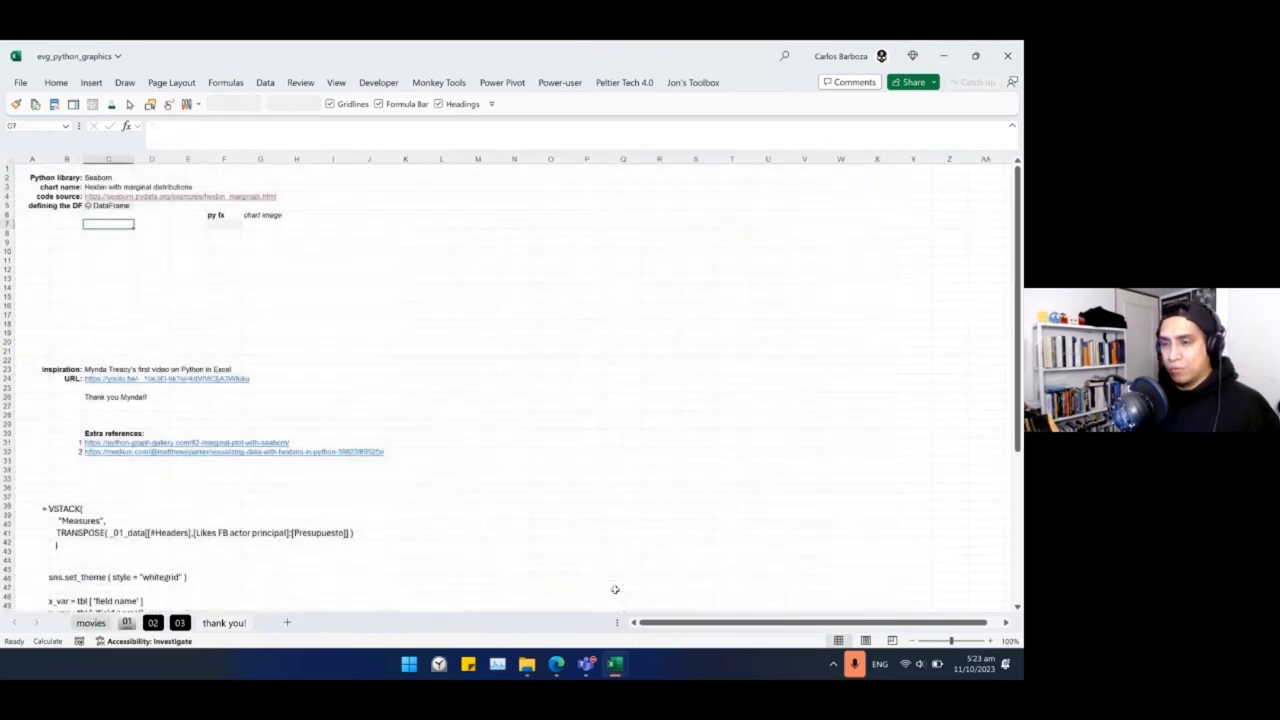
key("F2")
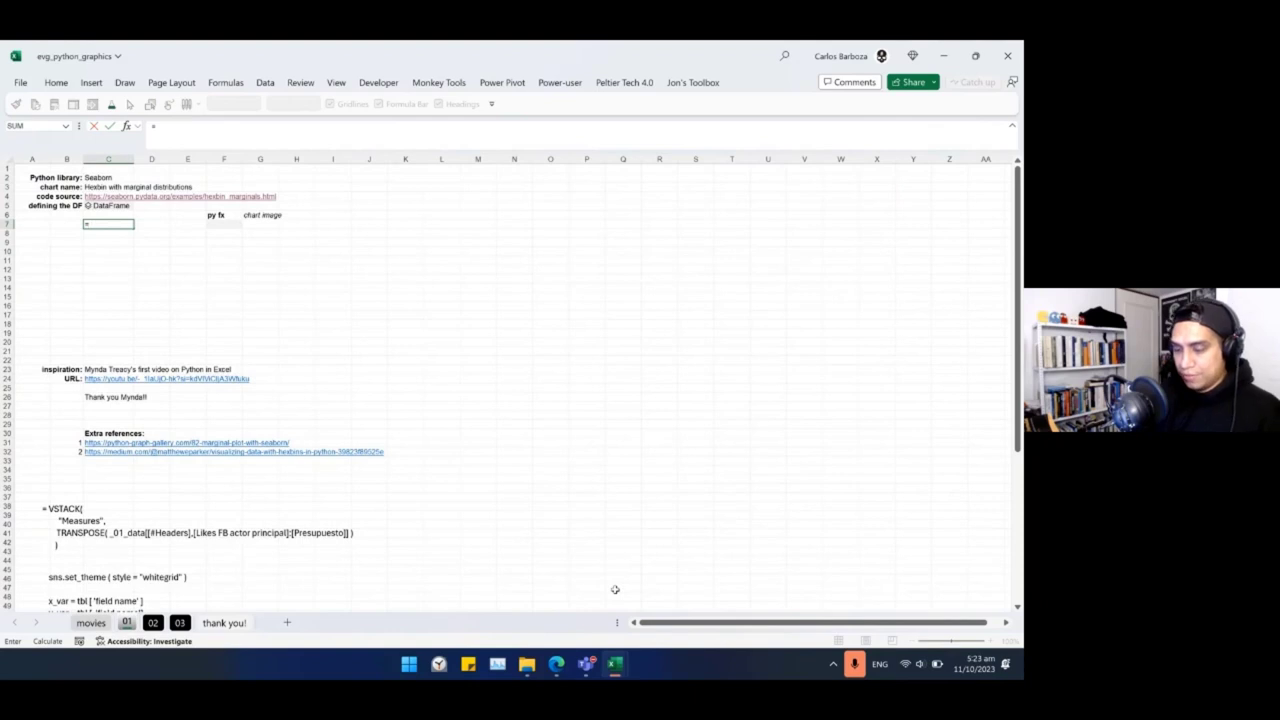
type("= TRANSPOSE(")
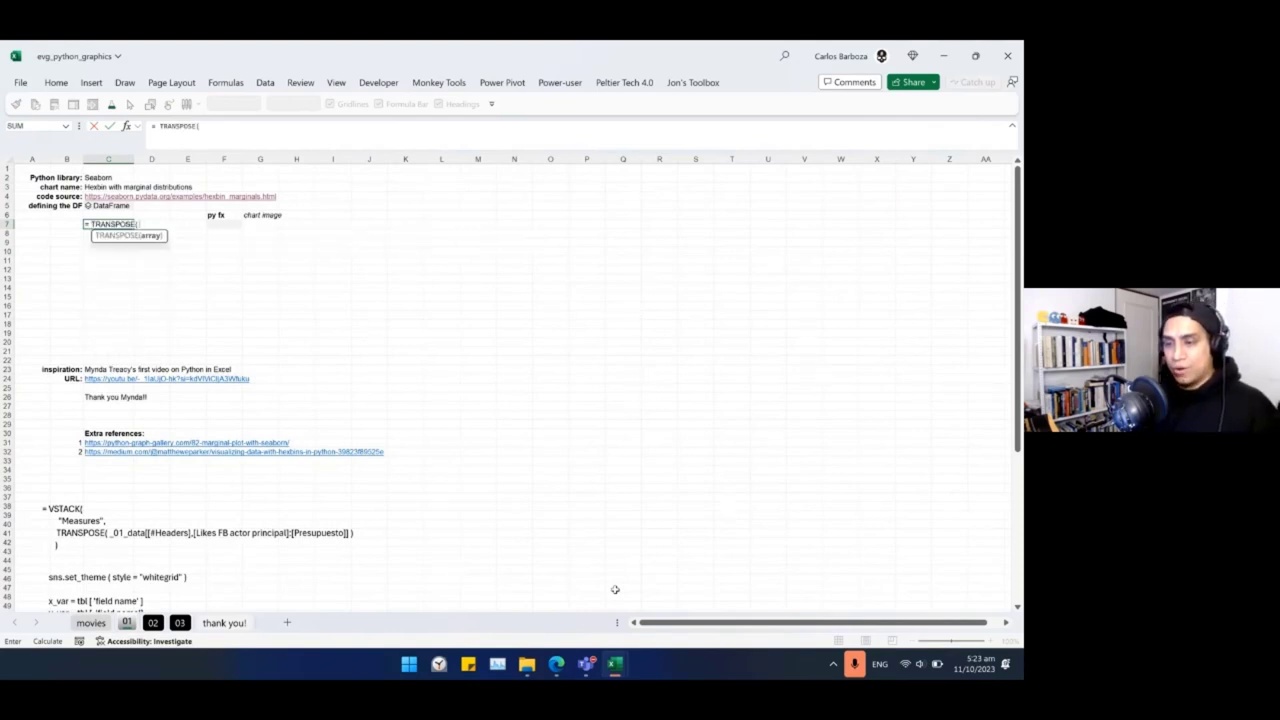
key("ctrl+Page_Up")
key("ctrl+Home")
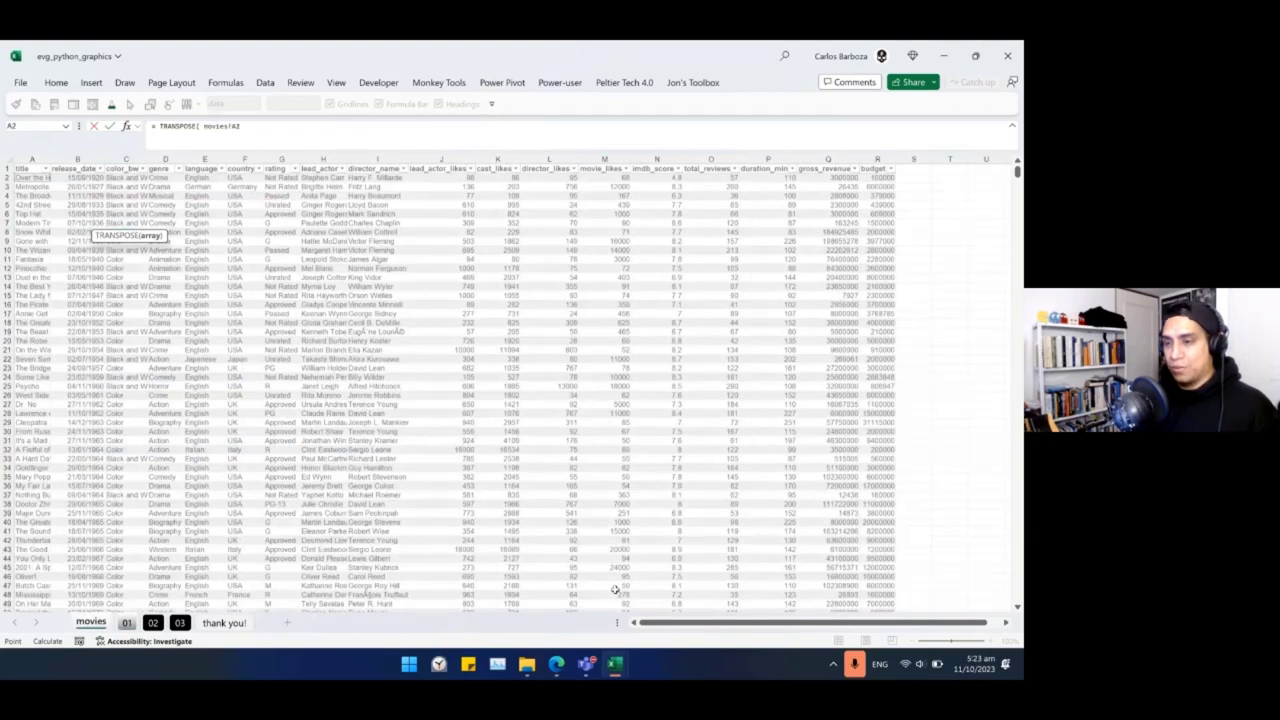
key("Right")
key("Right")
key("Right")
key("Right")
key("Right")
key("Right")
key("Right")
key("Right")
key("Right")
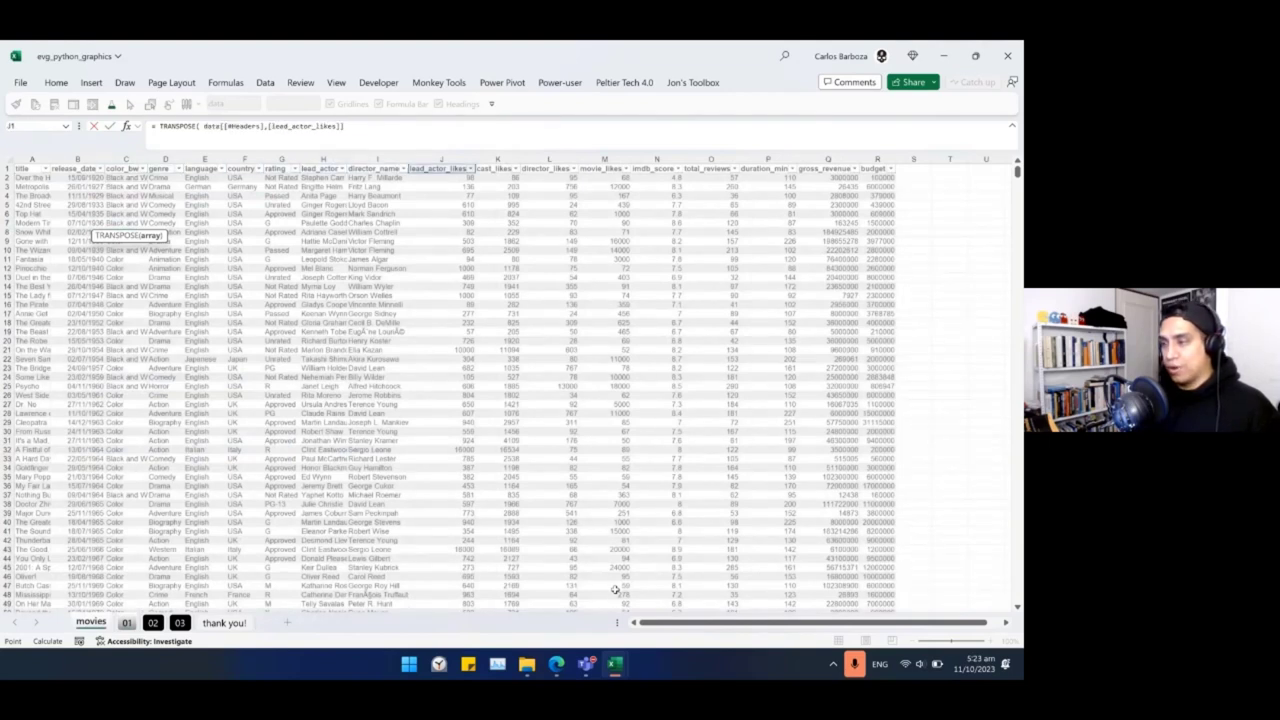
key("ctrl+shift+Right")
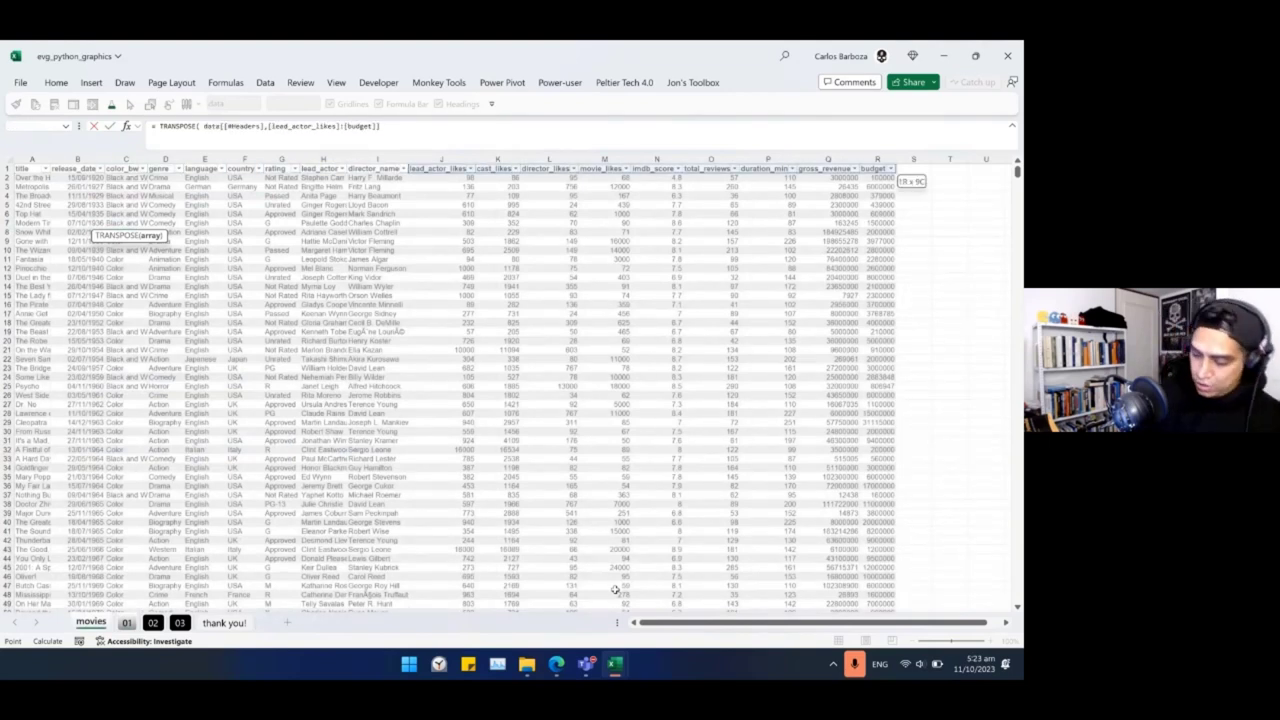
type(")")
key("Return")
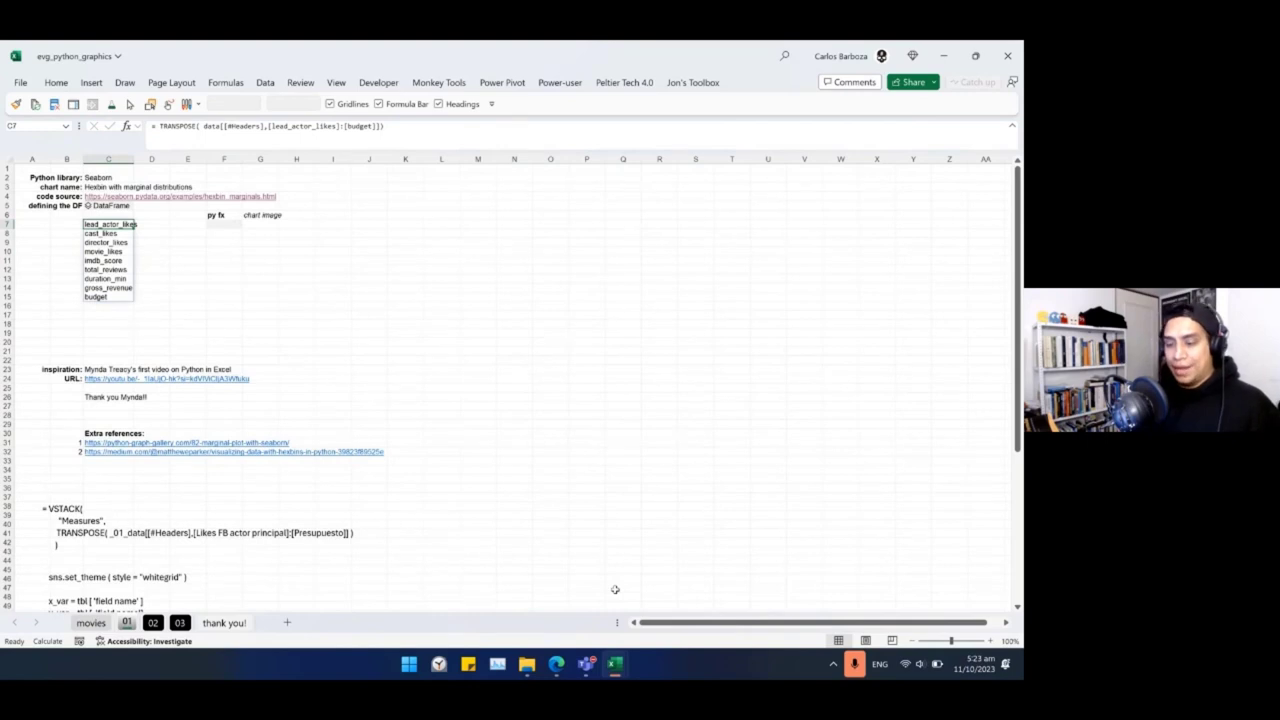
key("F2")
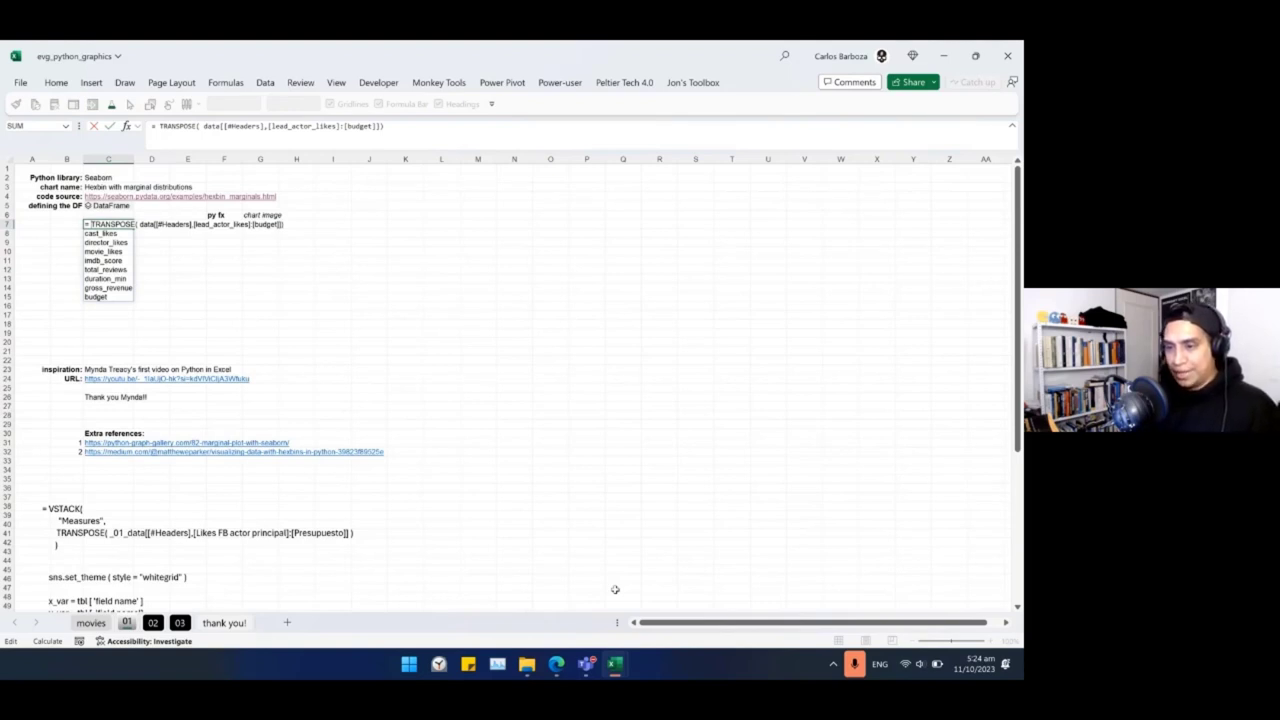
Wrap the C7 formula as =VSTACK("variables", TRANSPOSE(...)) over multiple lines.
type("VSTACK(")
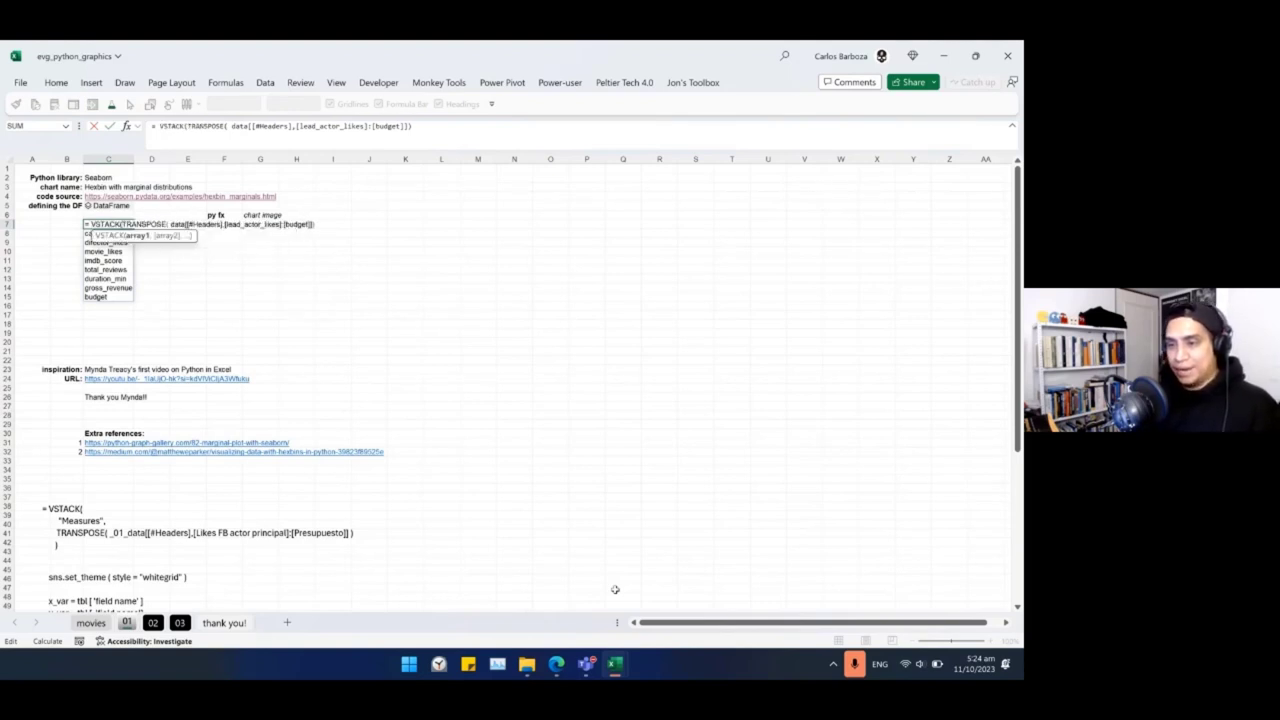
key("alt+Return")
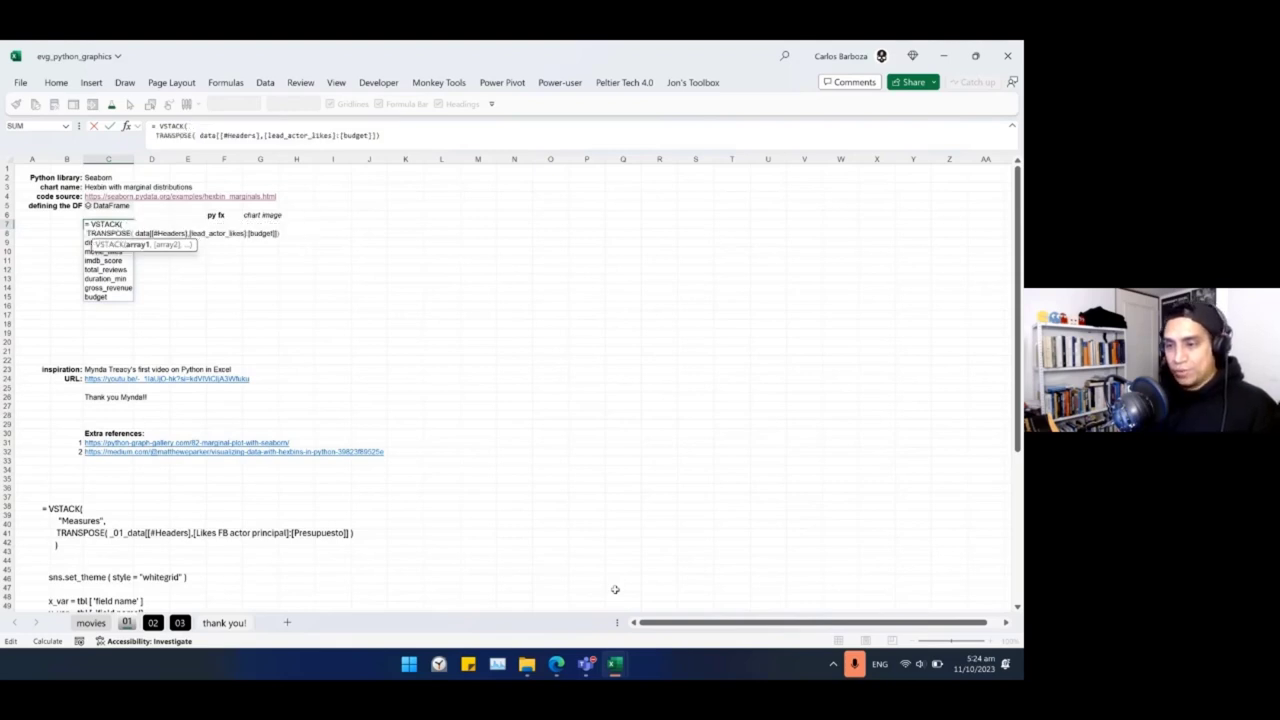
key("BackSpace")
key("BackSpace")
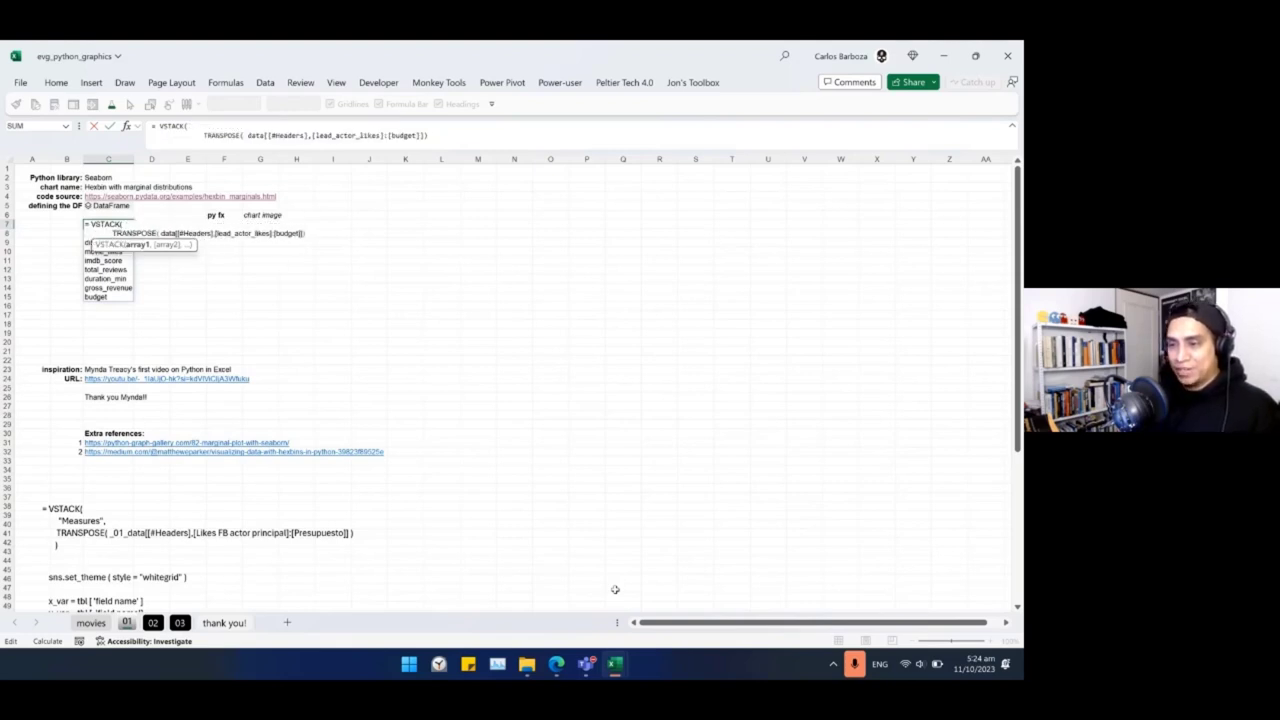
key("alt+Return")
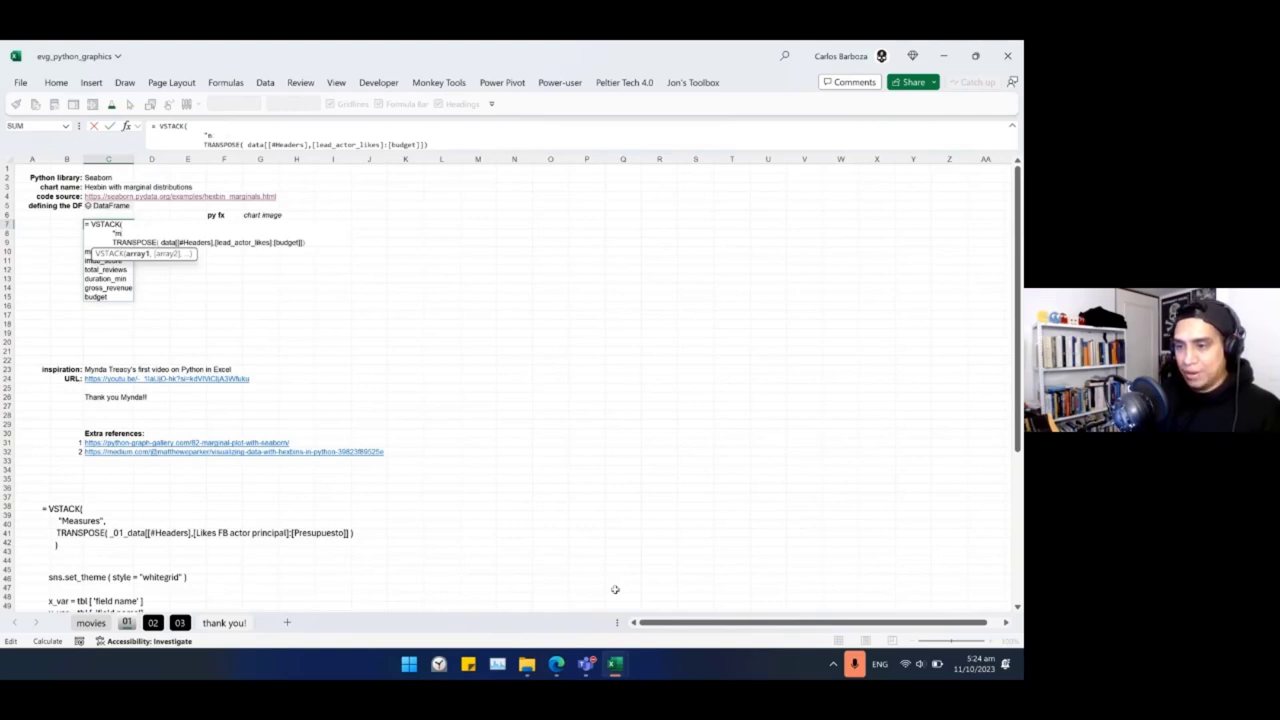
type("riables")
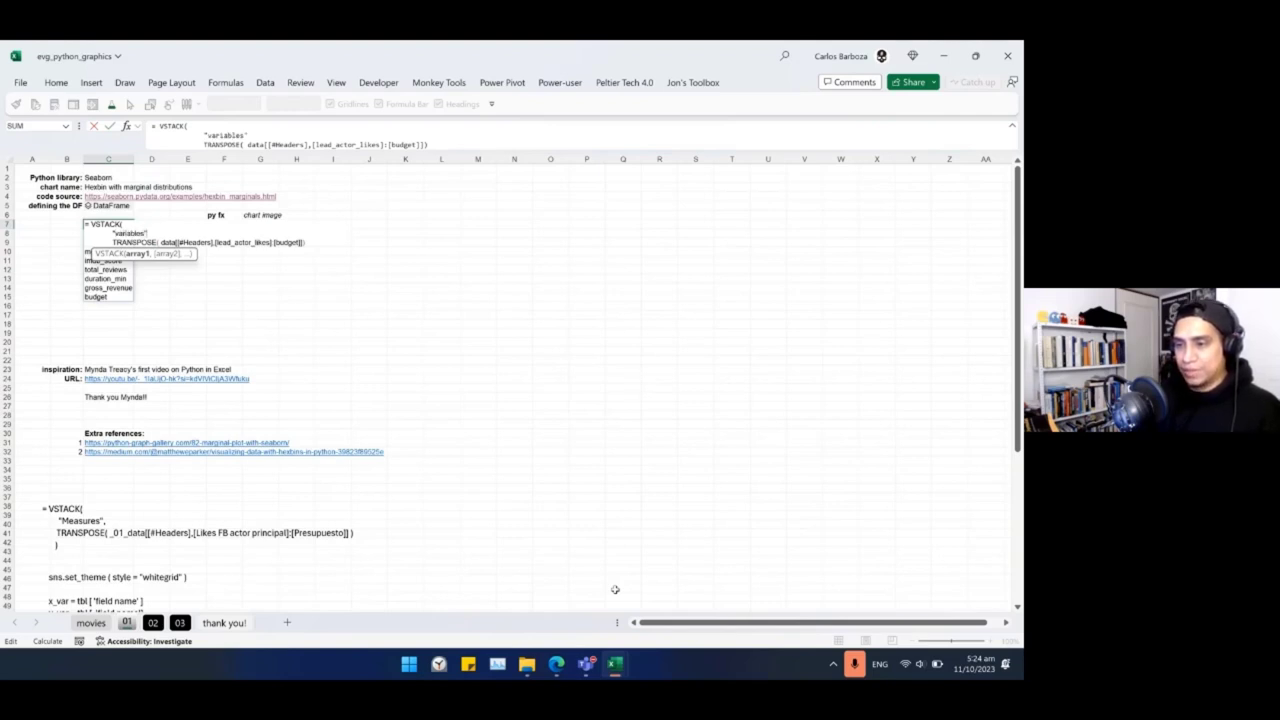
type("\",")
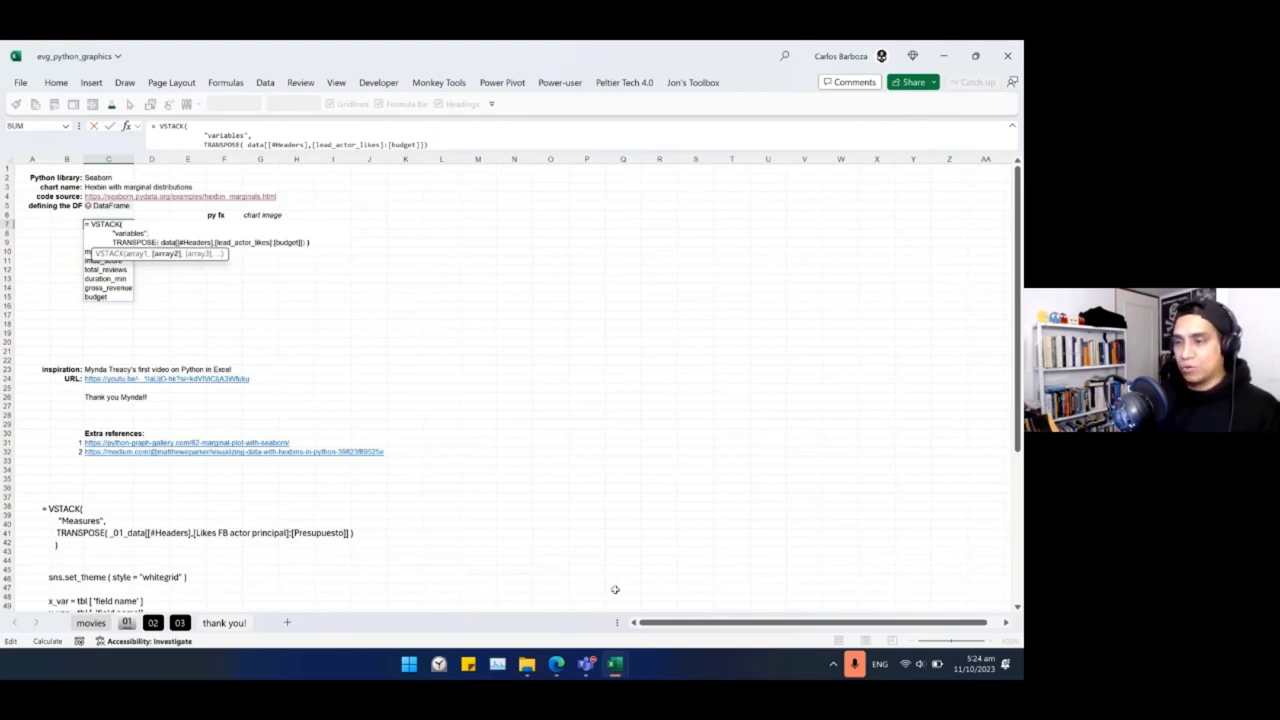
type(")")
key("ctrl+Return")
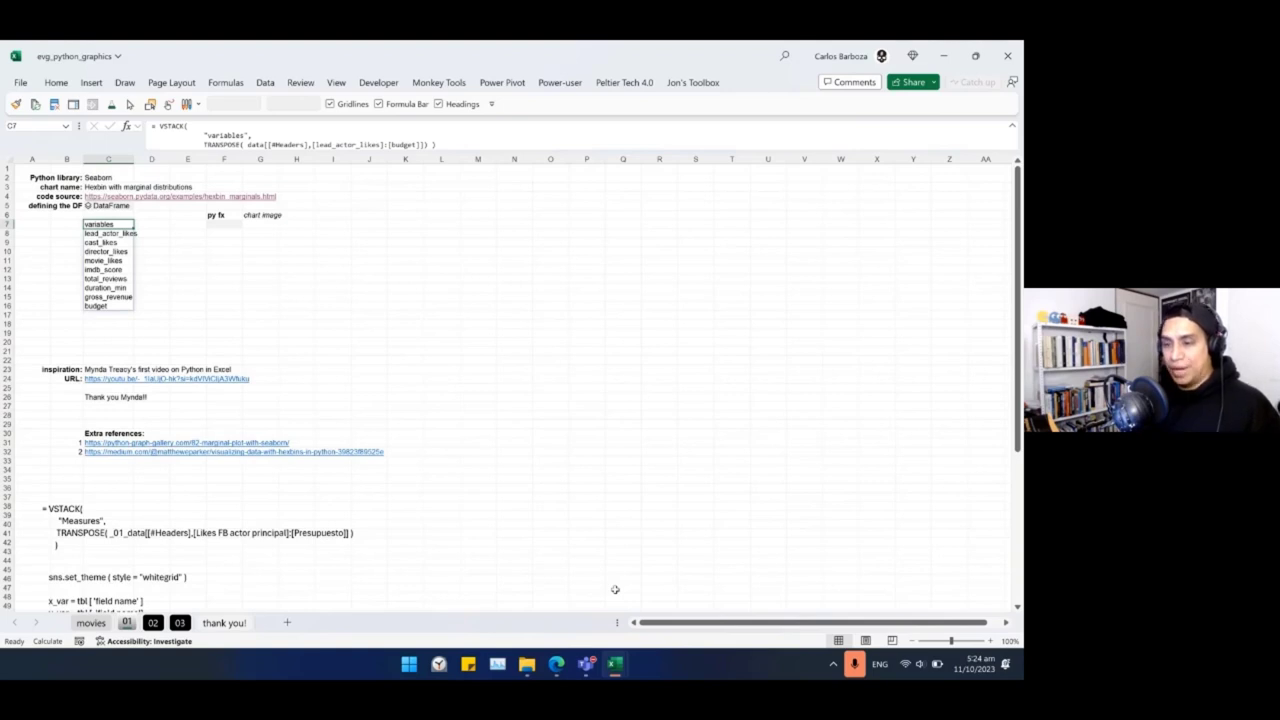
Recommit the VSTACK formula unchanged and select the spilled list C7:C16.
key("ctrl+a")
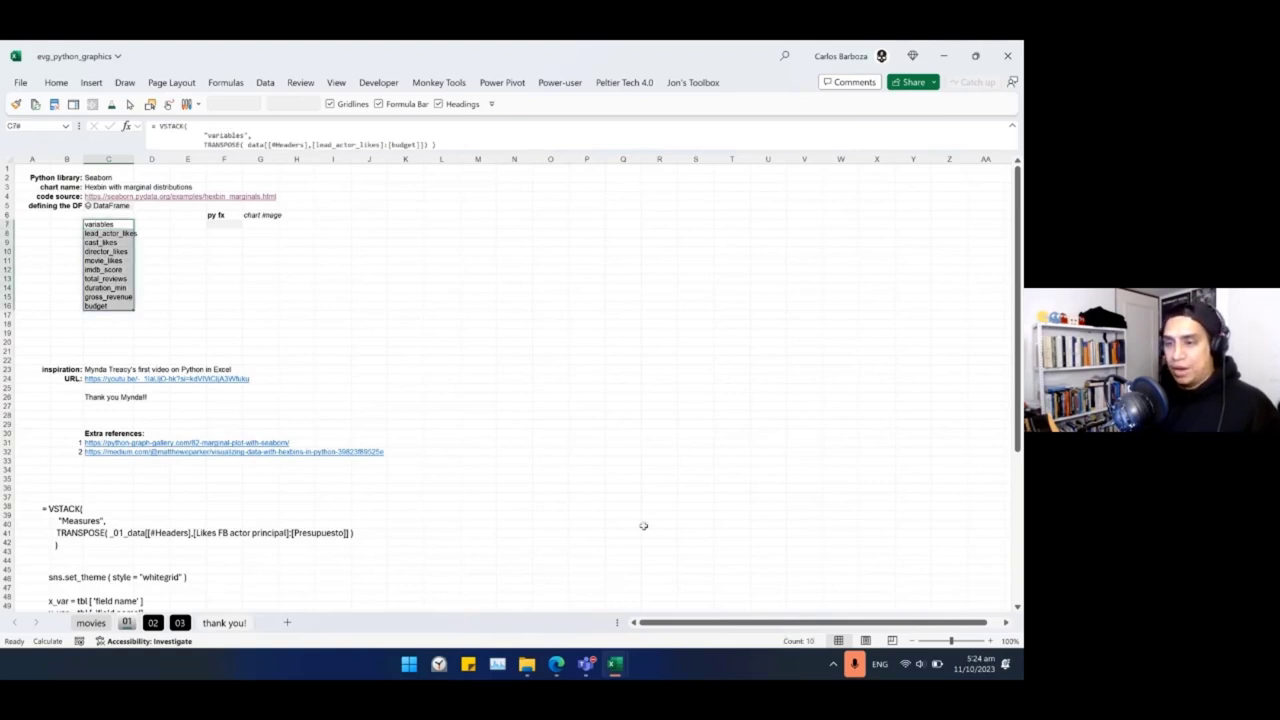
left_click(116, 222)
left_click(56, 83)
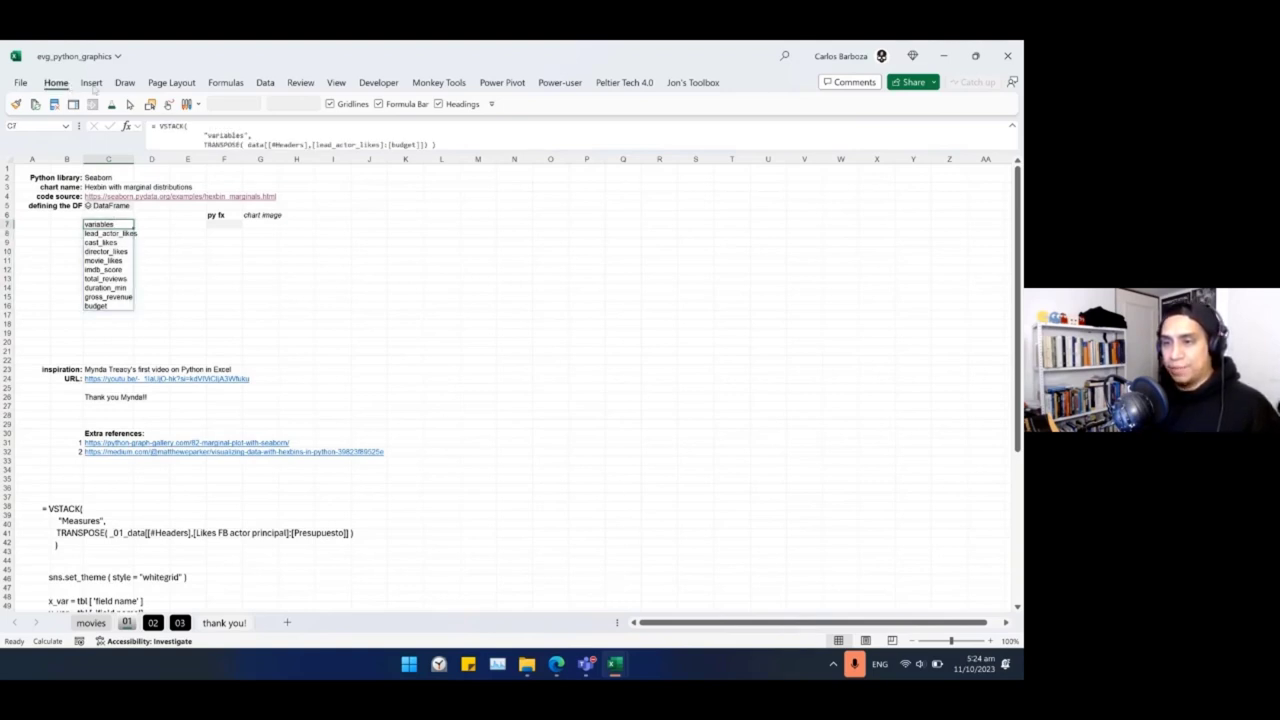
left_click(193, 131)
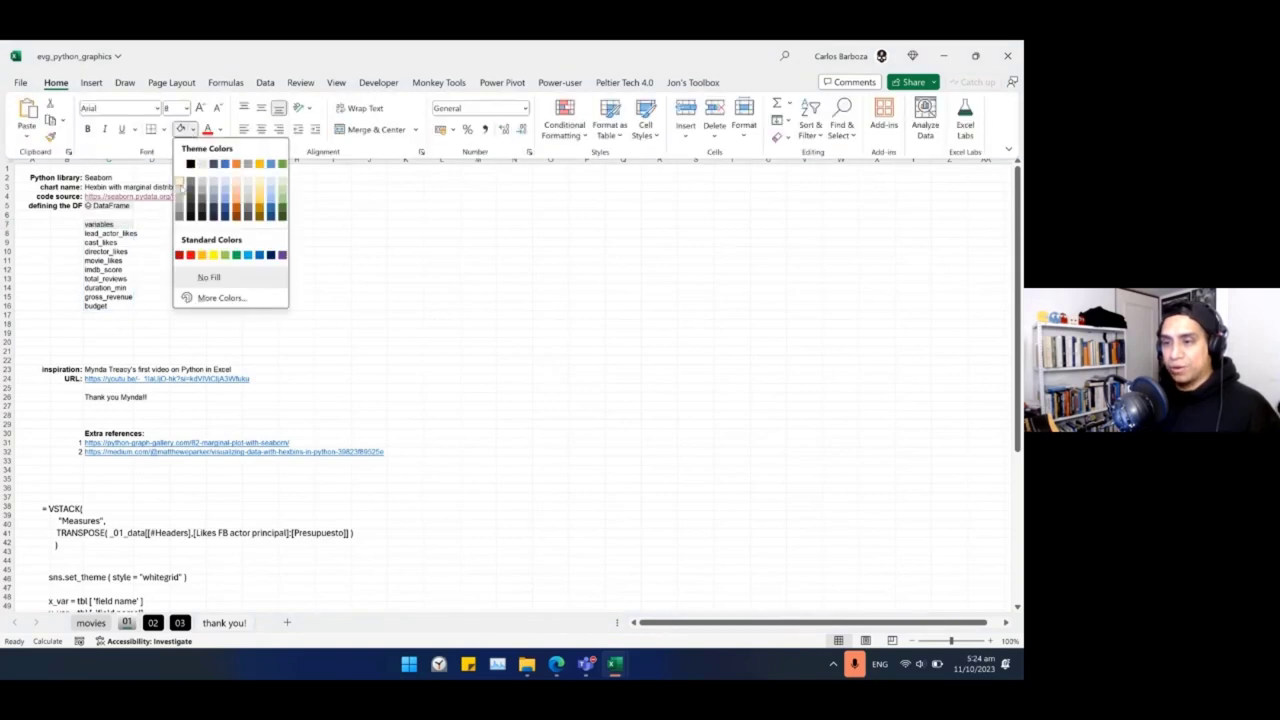
key("Escape")
key("Escape")
key("F2")
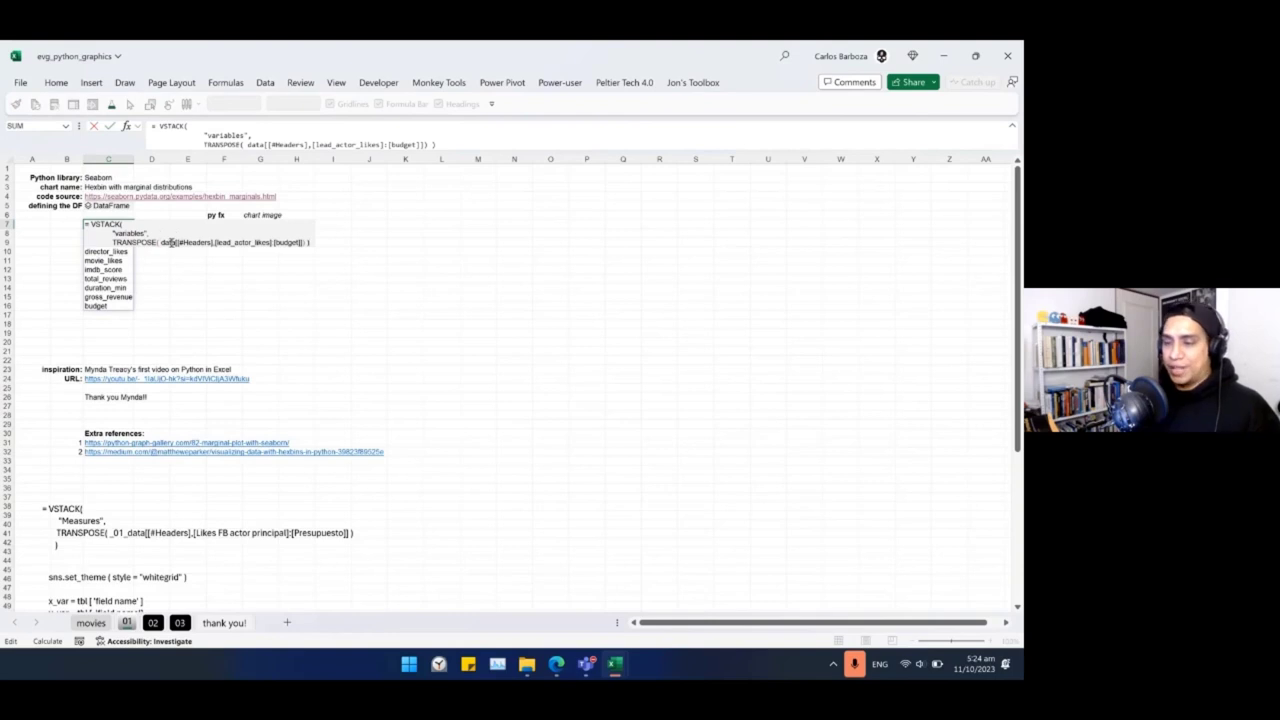
key("ctrl+Return")
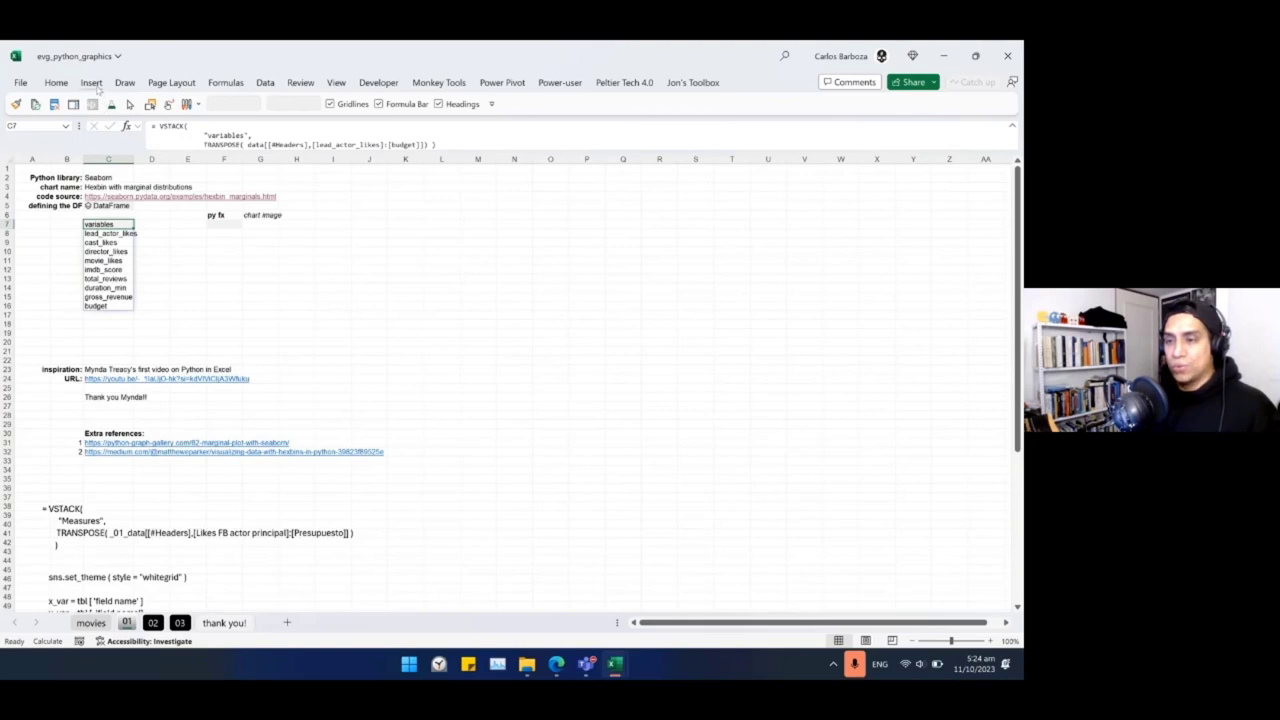
left_click_drag(108, 224, 108, 305)
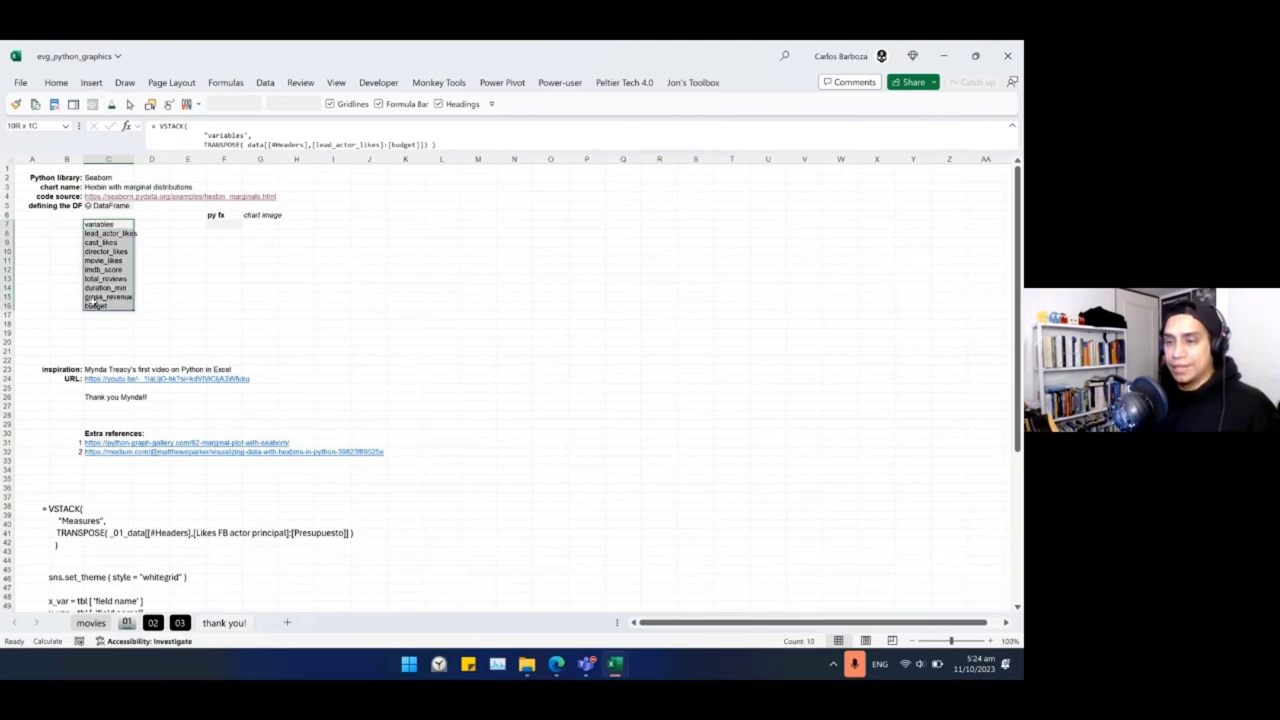
Insert a PivotTable from the variables list onto a new worksheet.
left_click(91, 82)
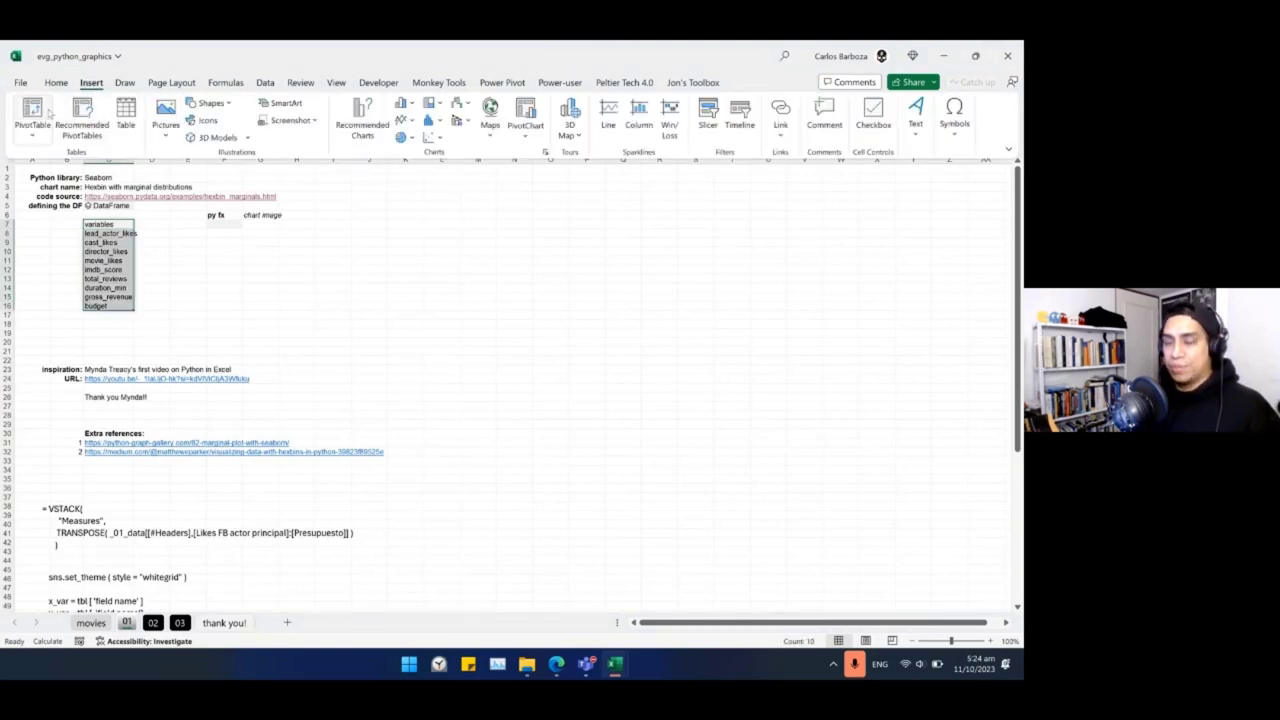
left_click(32, 108)
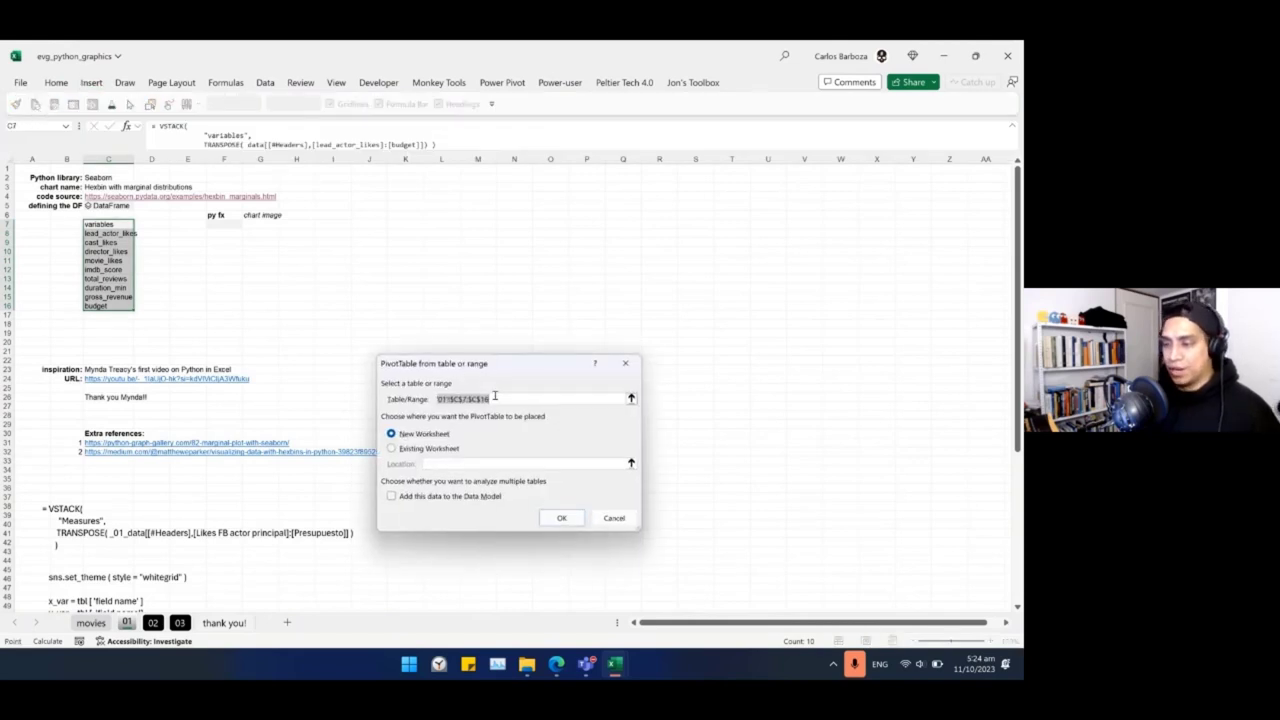
left_click_drag(506, 364, 454, 239)
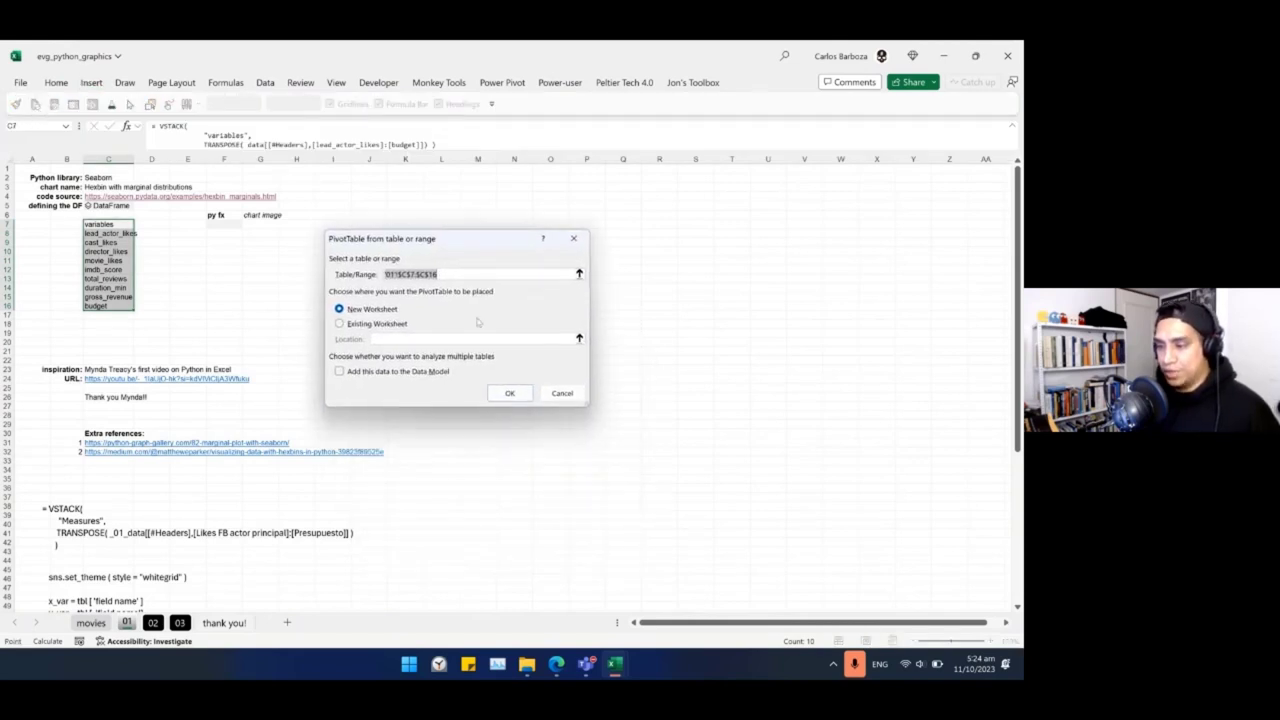
left_click(510, 393)
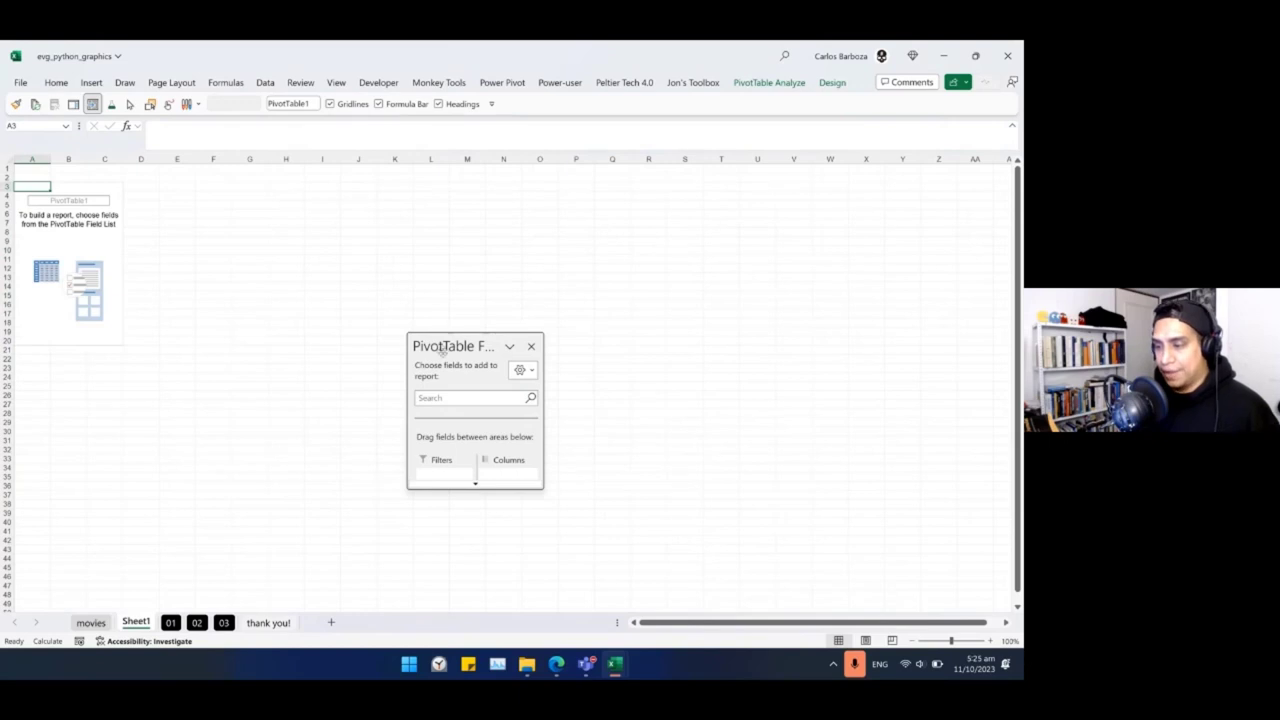
Rearrange the PivotTable Fields pane and put the variables field in Rows.
left_click_drag(448, 343, 235, 138)
left_click_drag(327, 308, 333, 606)
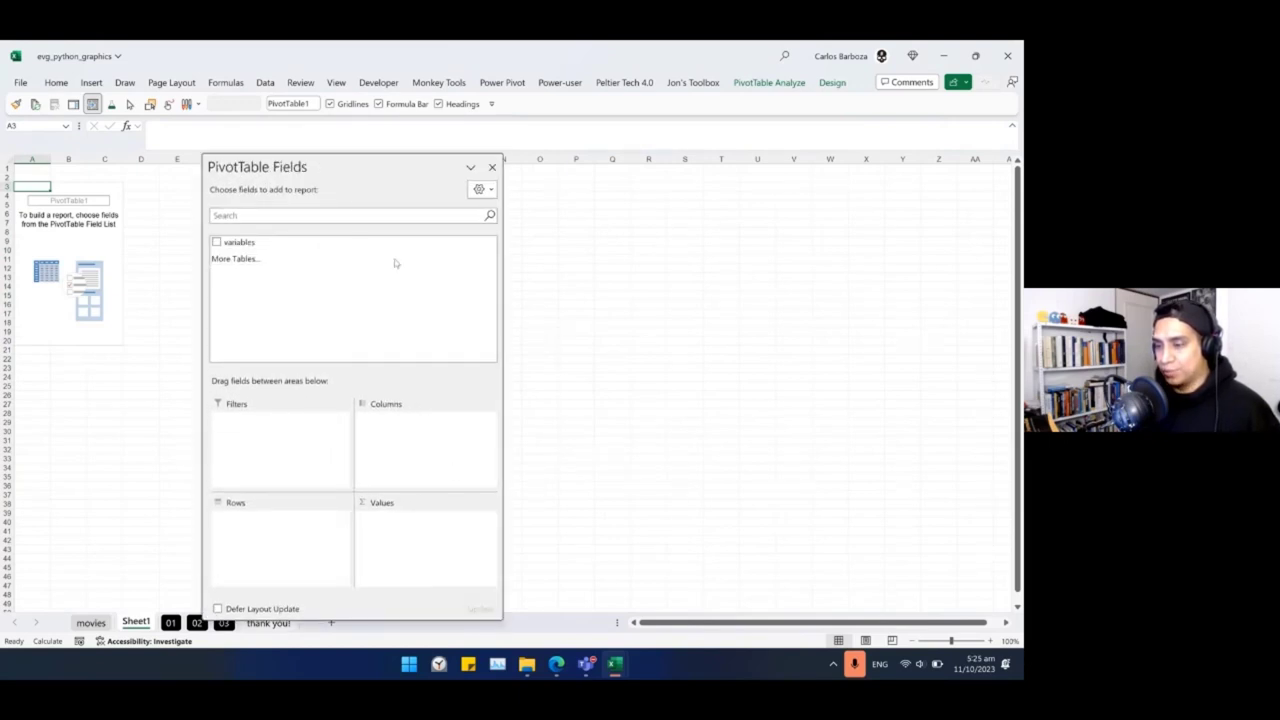
left_click_drag(302, 173, 732, 202)
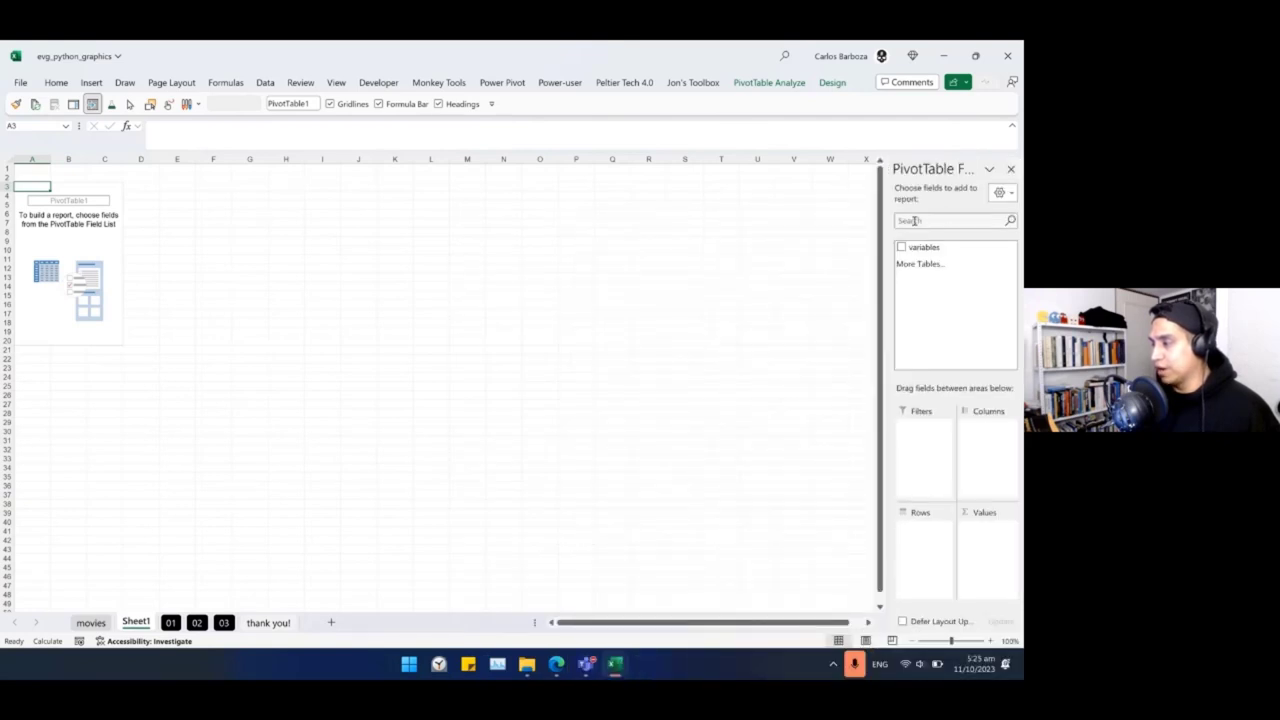
left_click_drag(885, 207, 826, 207)
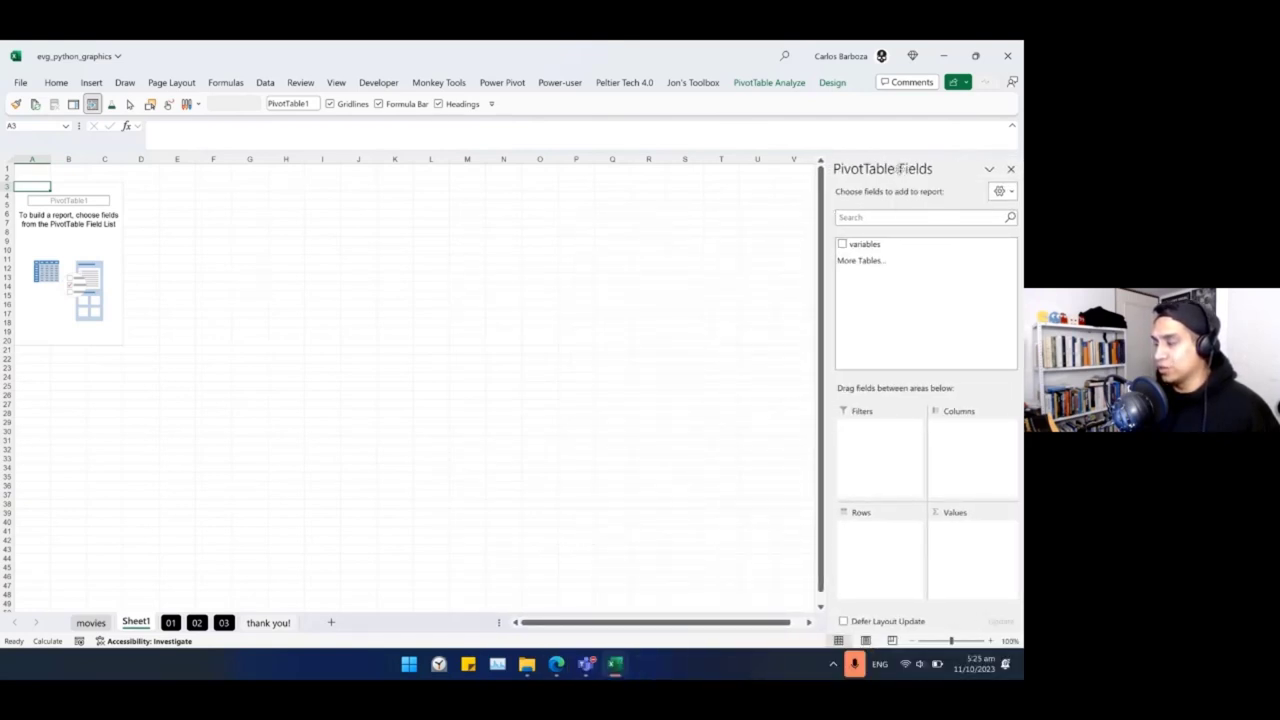
left_click_drag(900, 168, 332, 167)
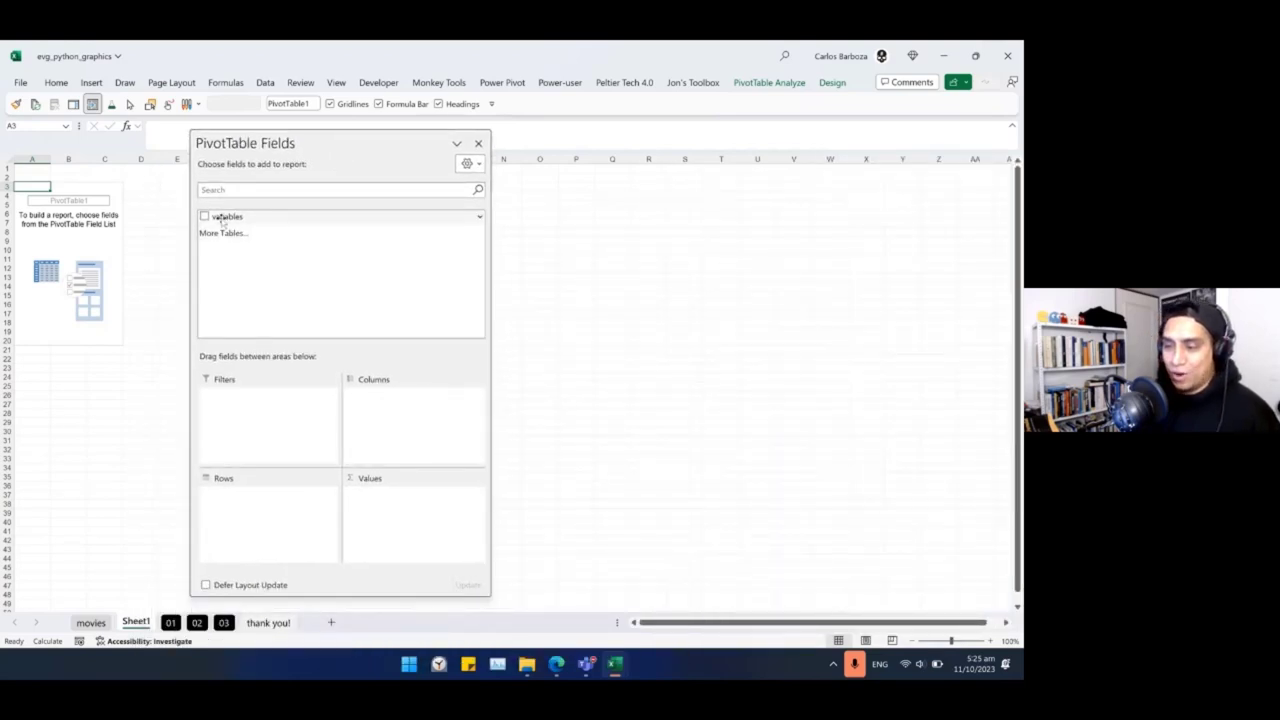
left_click_drag(222, 221, 262, 500)
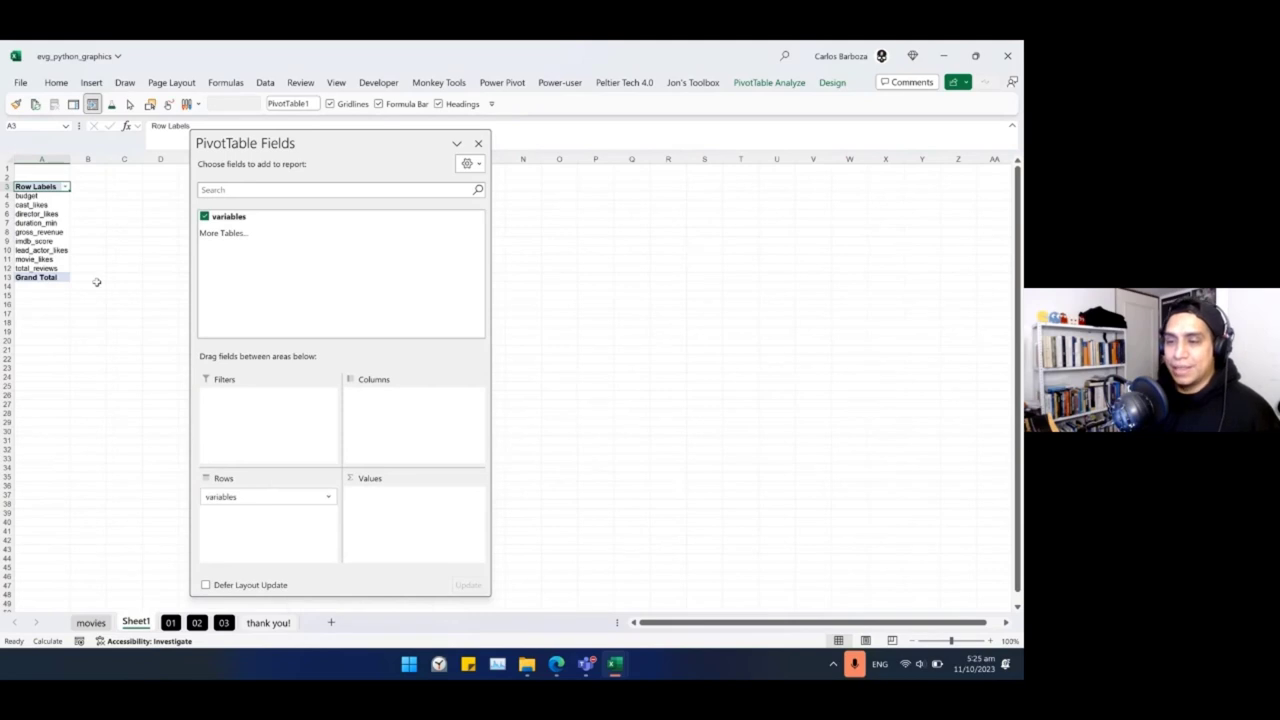
Remove the Grand Total and apply the White, Pivot Style Light 1 style.
right_click(40, 278)
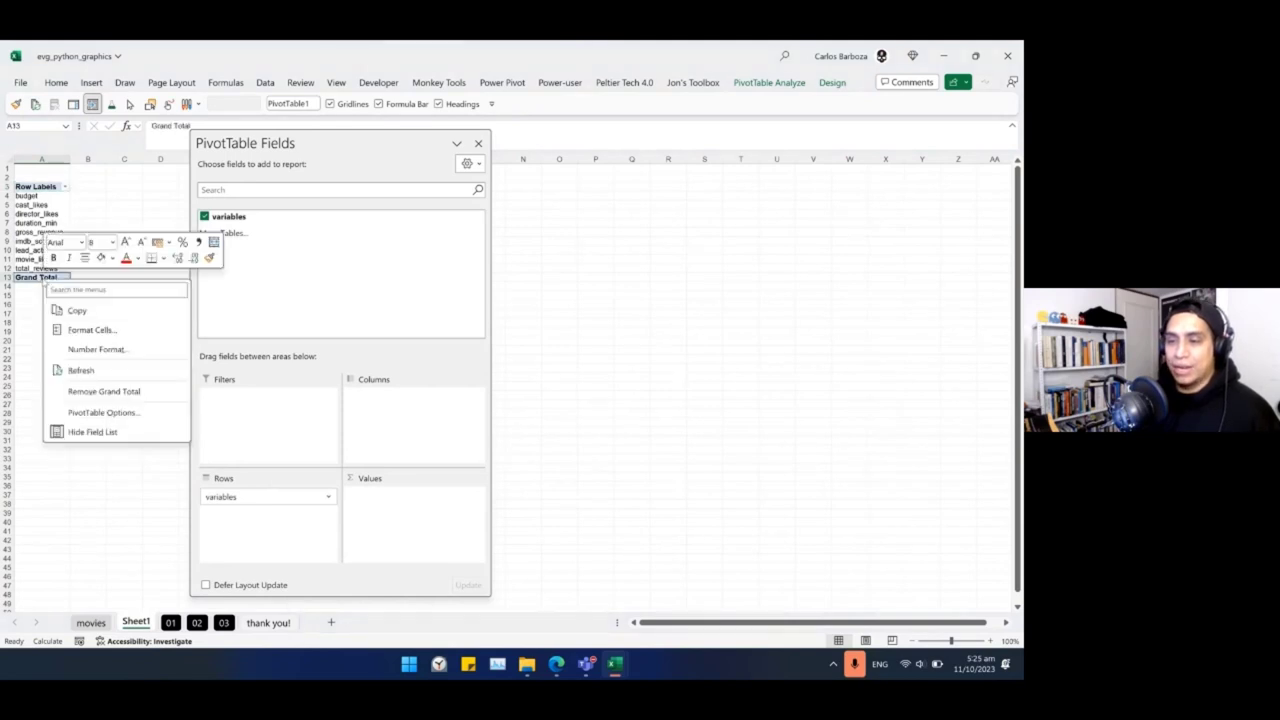
left_click(122, 392)
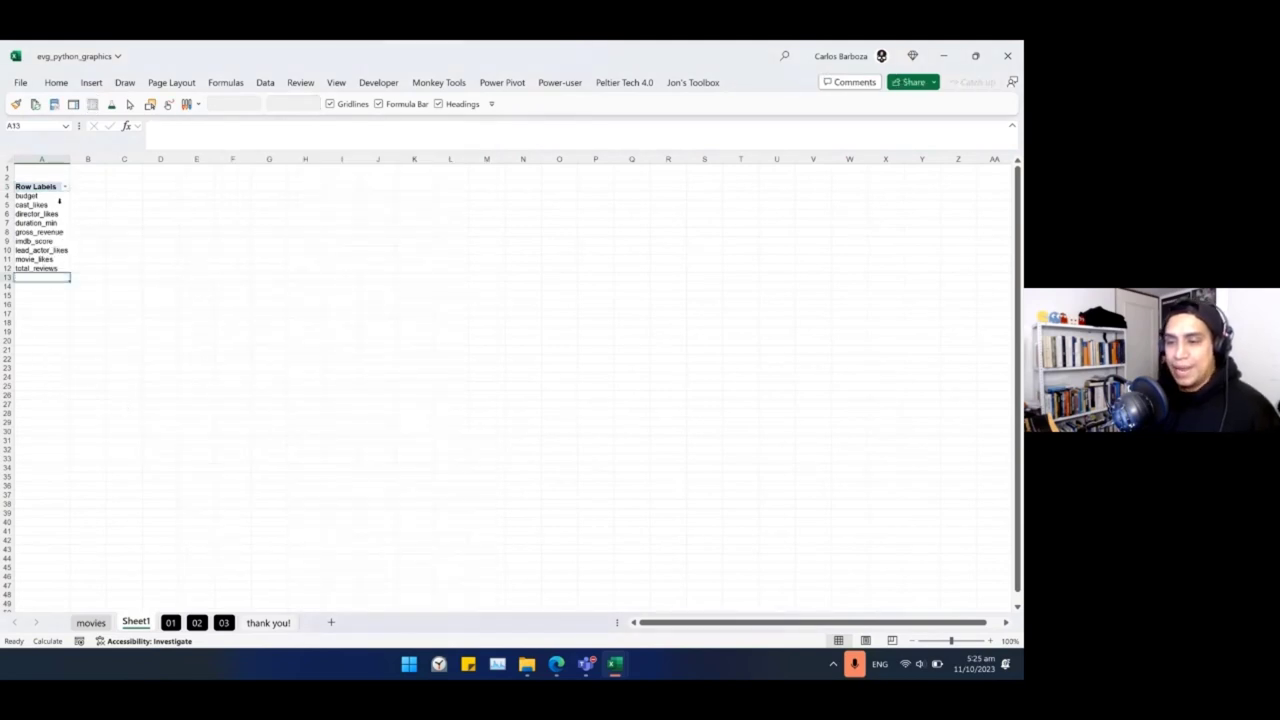
left_click(16, 205)
left_click(832, 82)
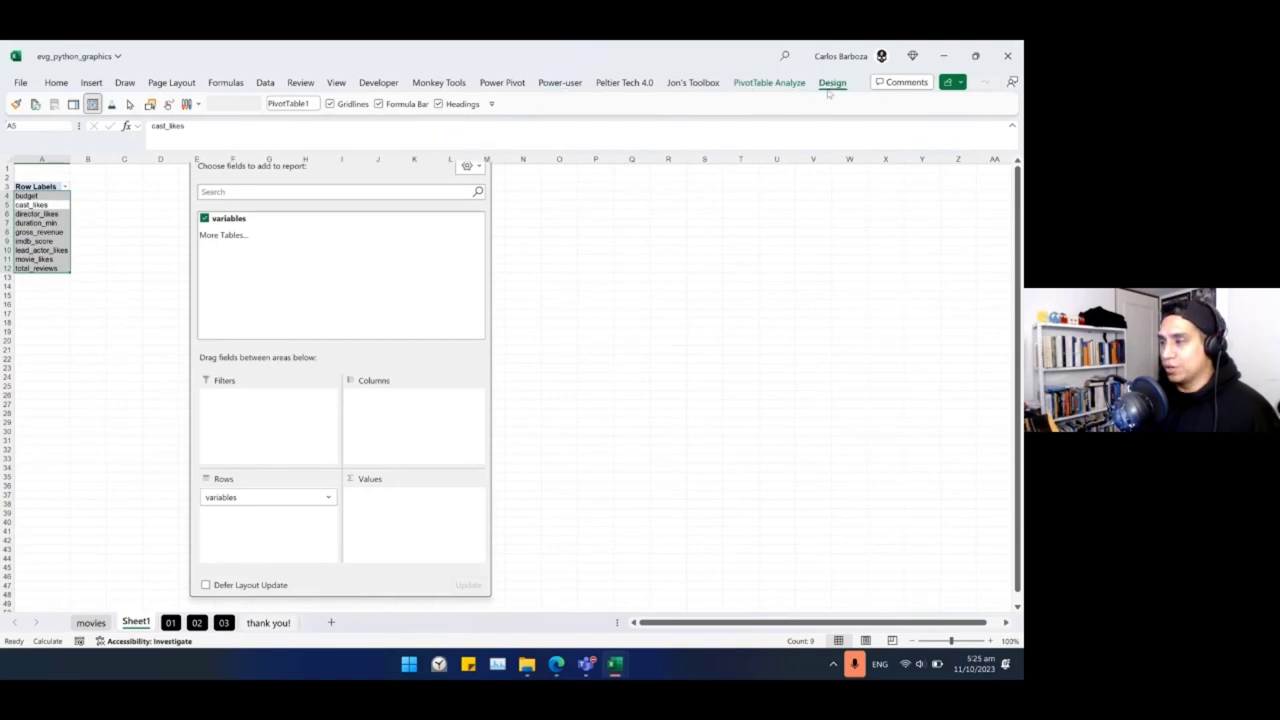
left_click(657, 140)
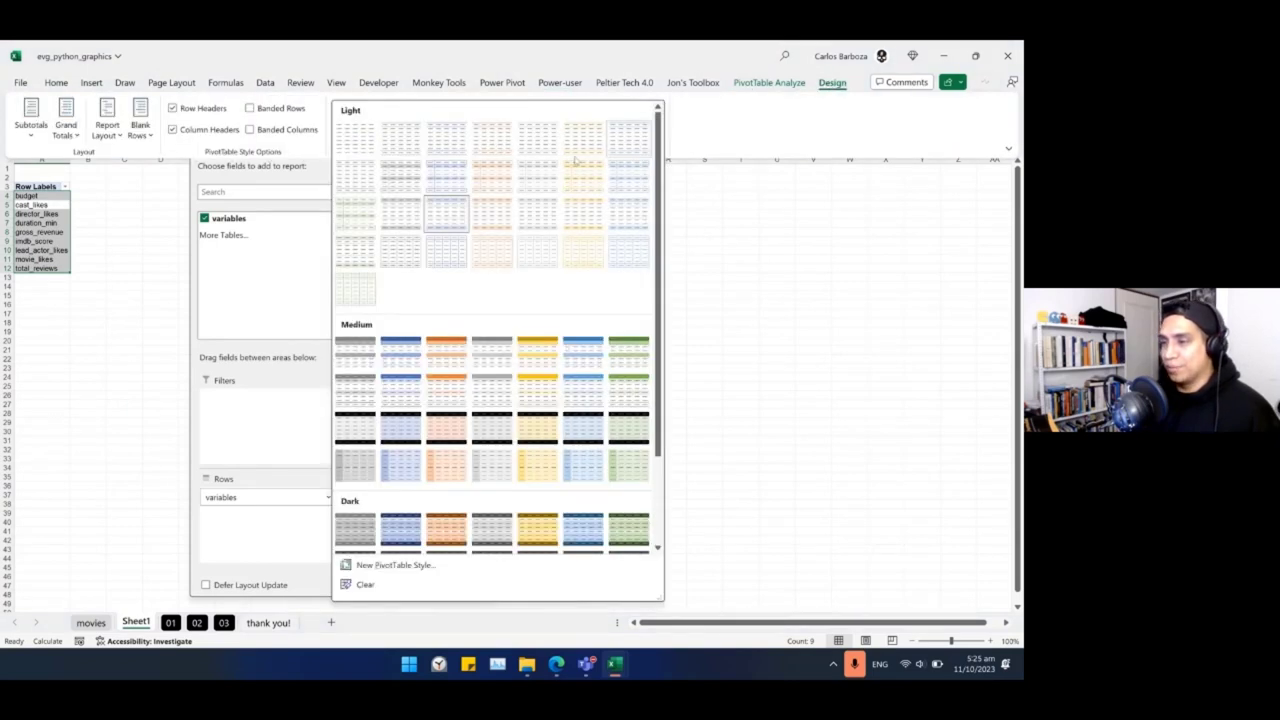
left_click(405, 145)
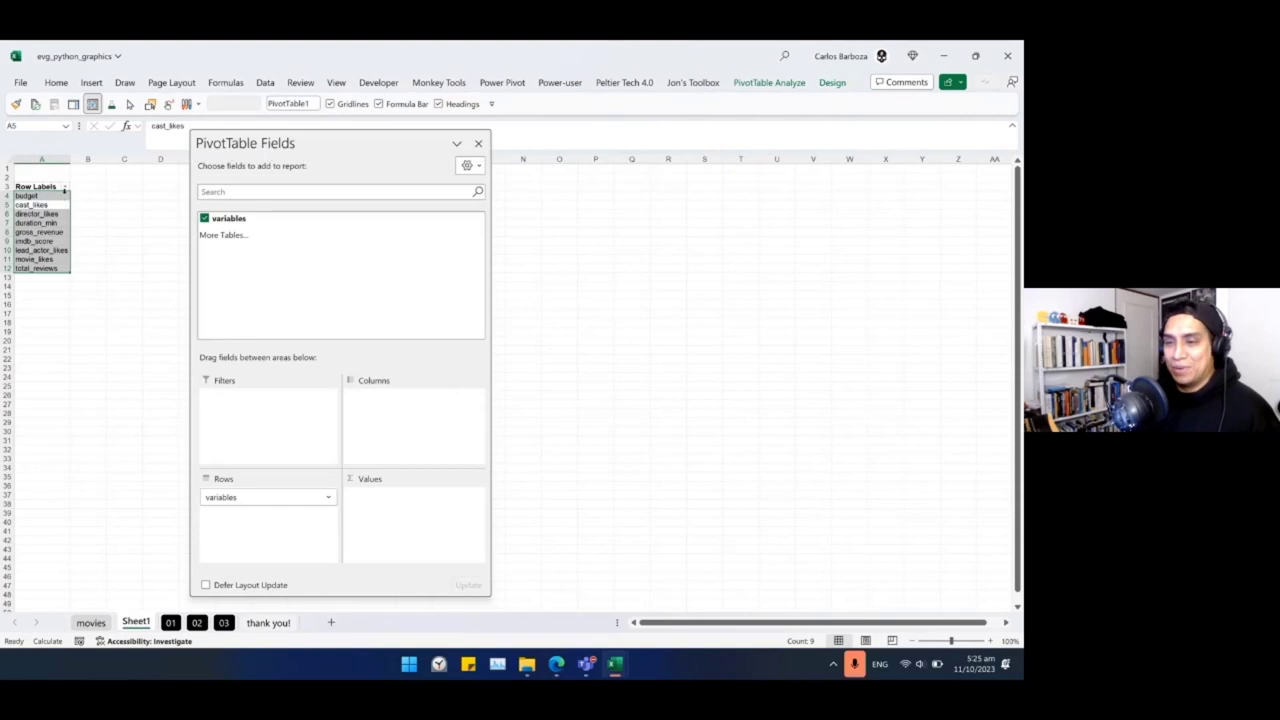
Turn off Autofit column widths on update in PivotTable Options, then select the cast_likes entry.
right_click(57, 199)
left_click(120, 479)
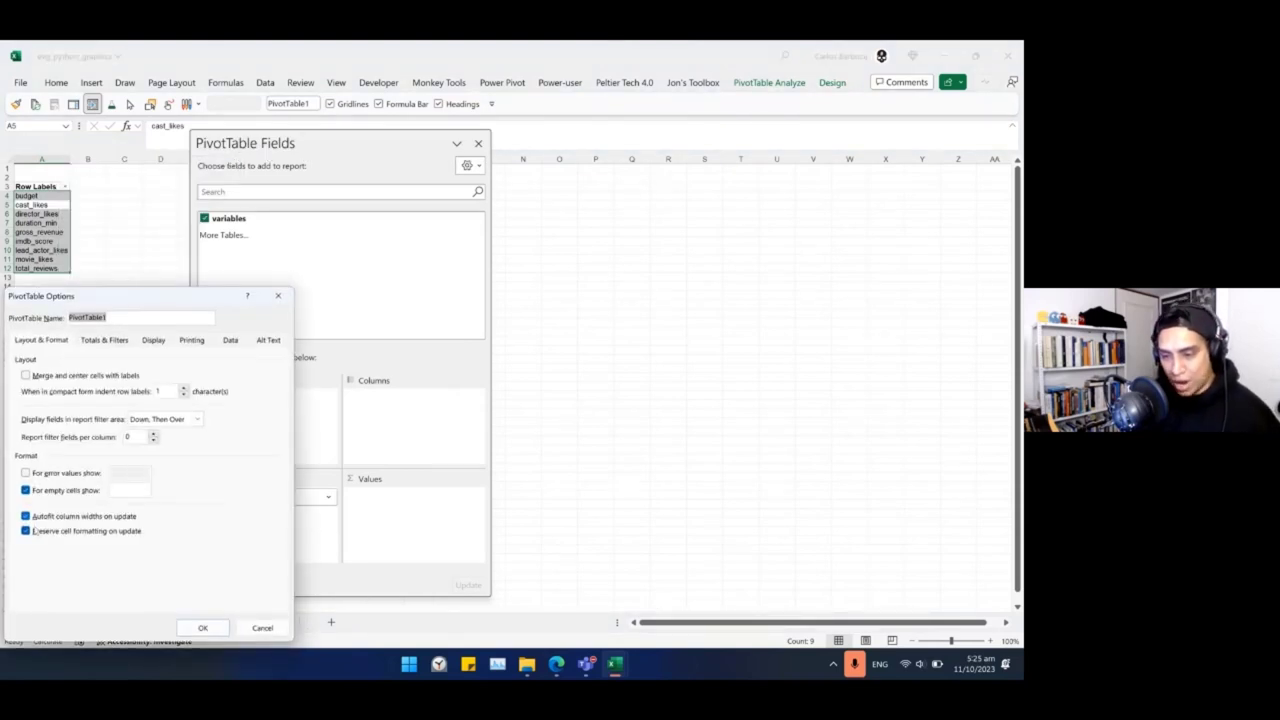
left_click(35, 518)
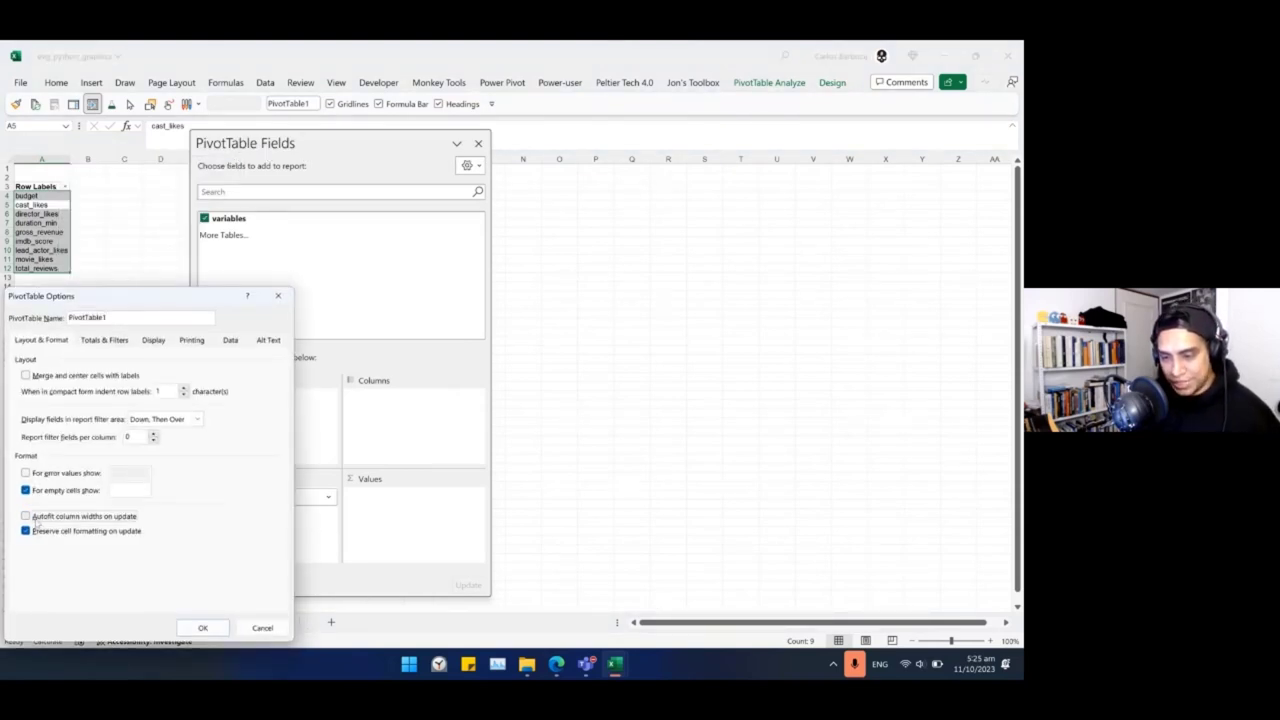
left_click(190, 628)
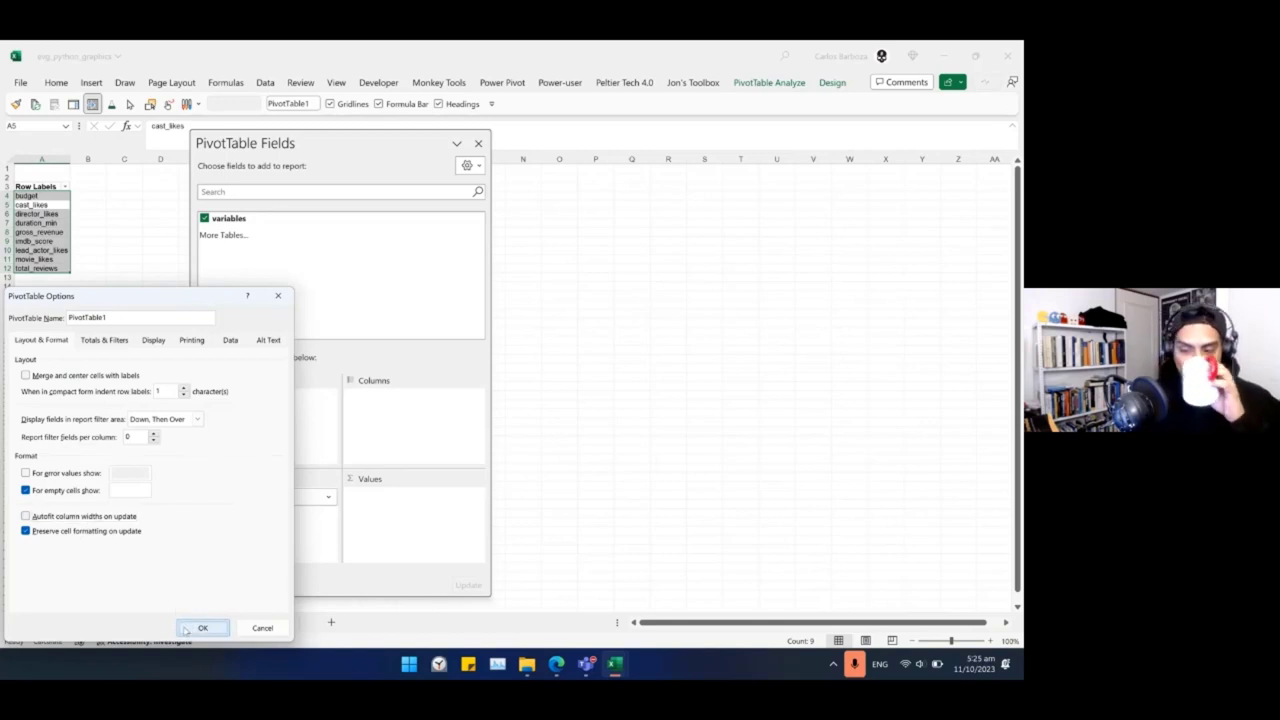
left_click(60, 178)
left_click_drag(55, 187, 45, 197)
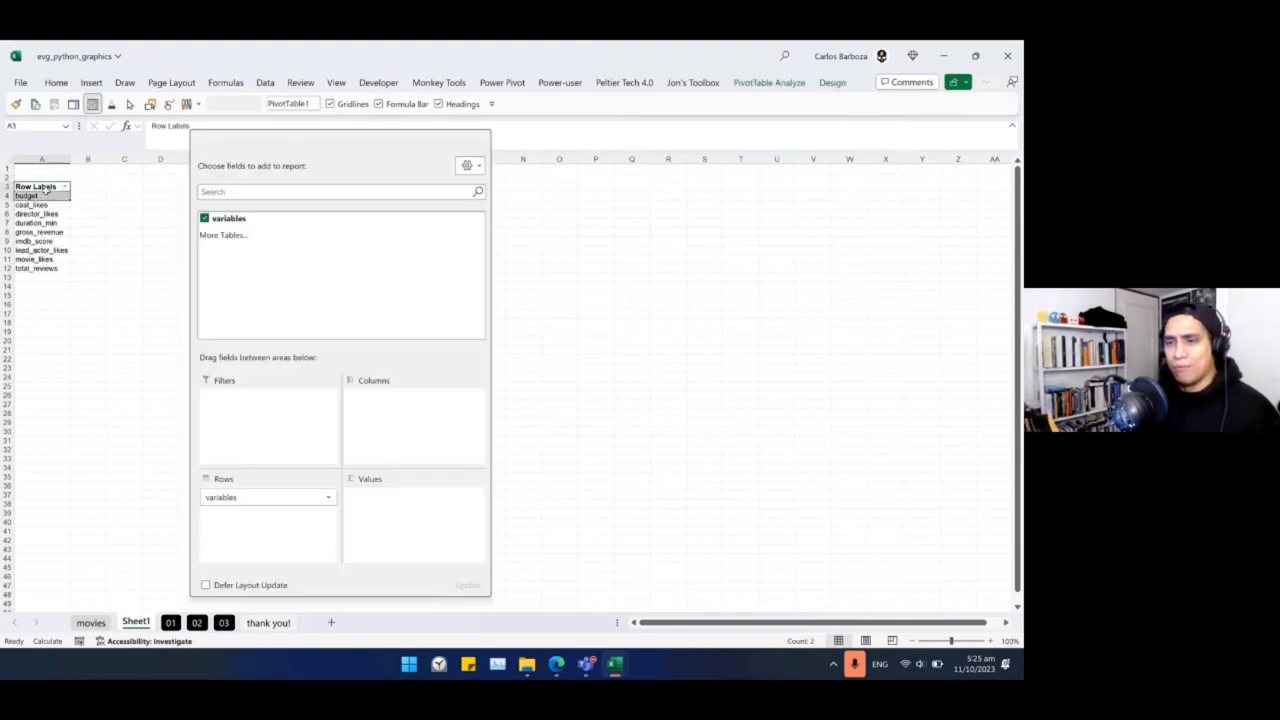
left_click(40, 204)
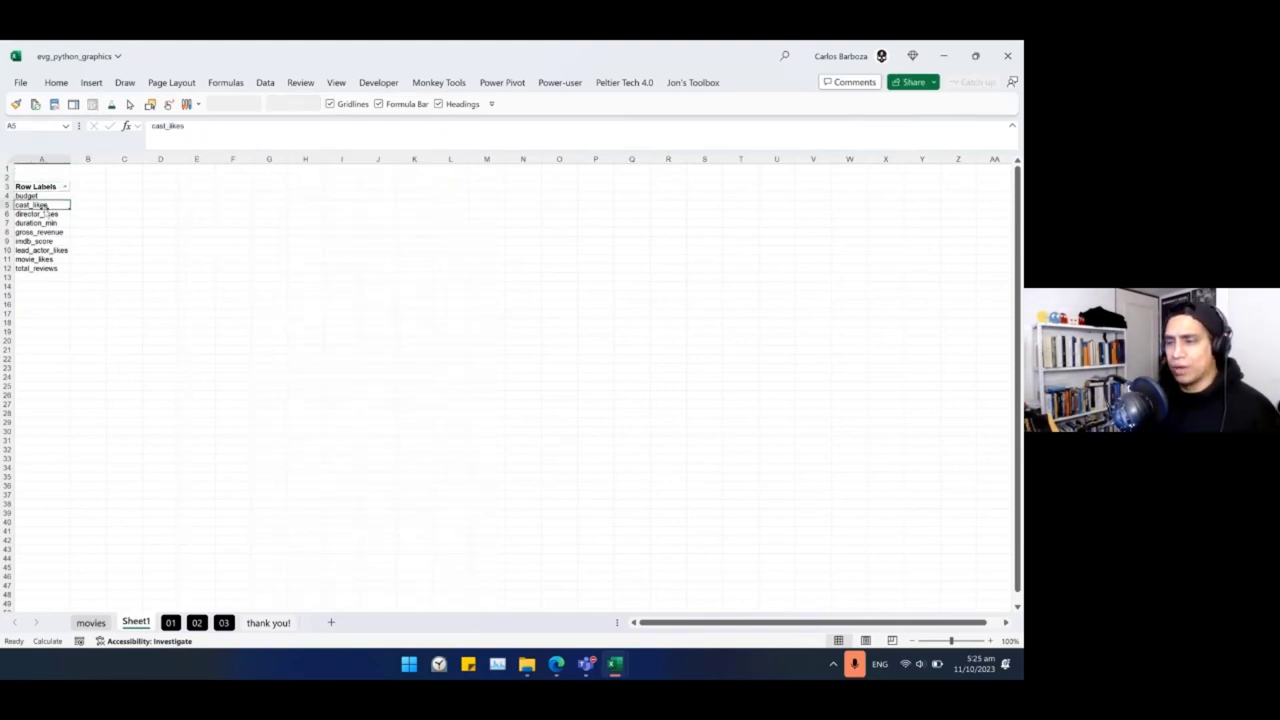
left_click(831, 83)
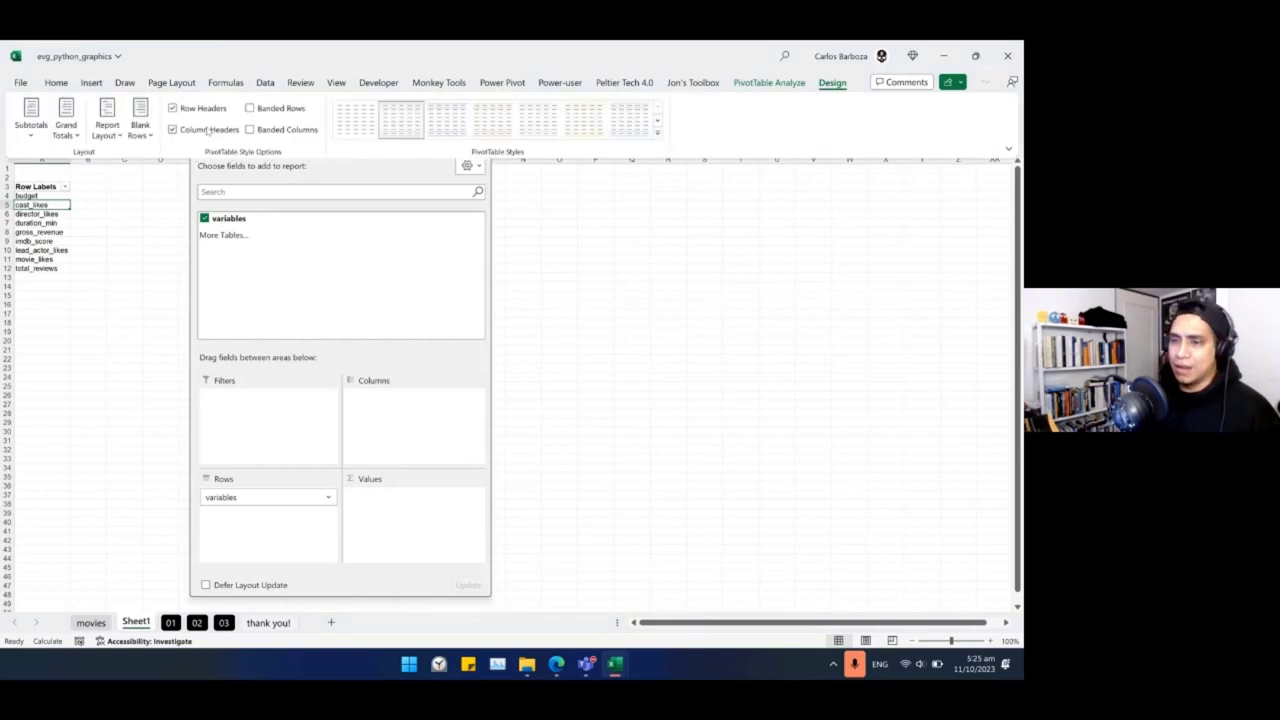
Show the pivot in Tabular Form and filter variables to cast_likes only.
left_click(107, 128)
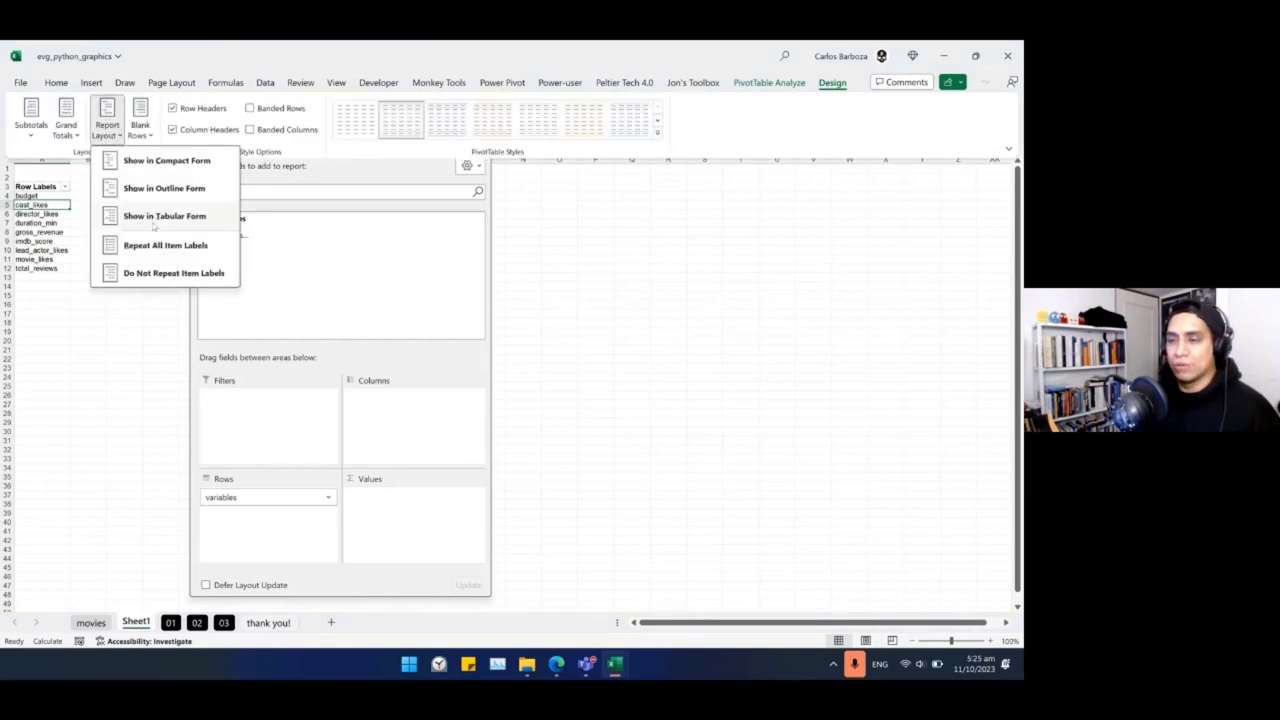
left_click(155, 216)
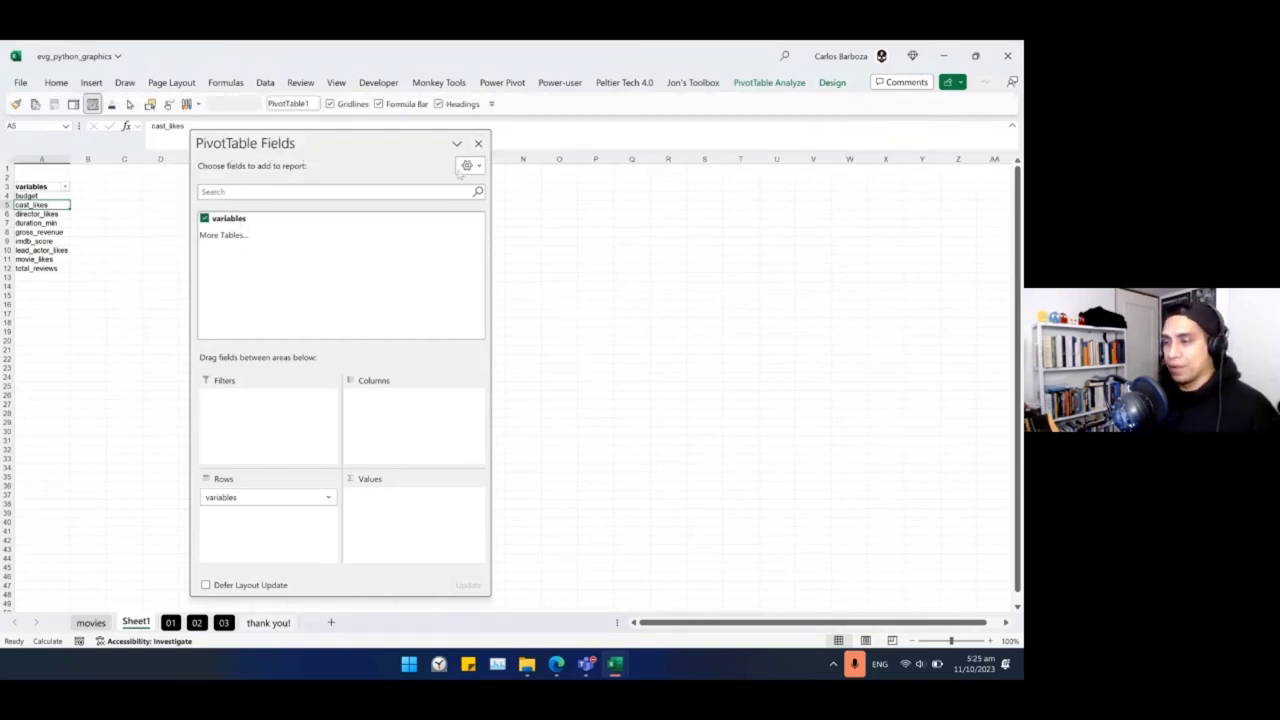
left_click(65, 187)
left_click(37, 341)
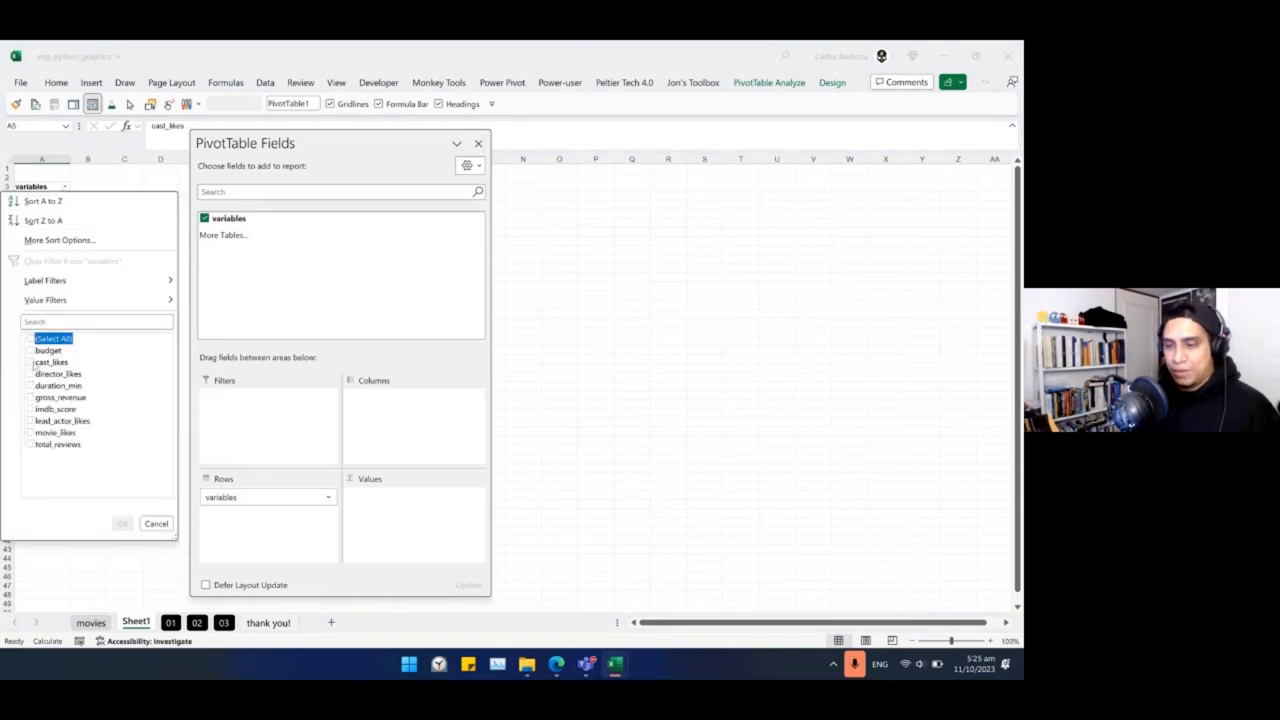
left_click(29, 362)
left_click(122, 523)
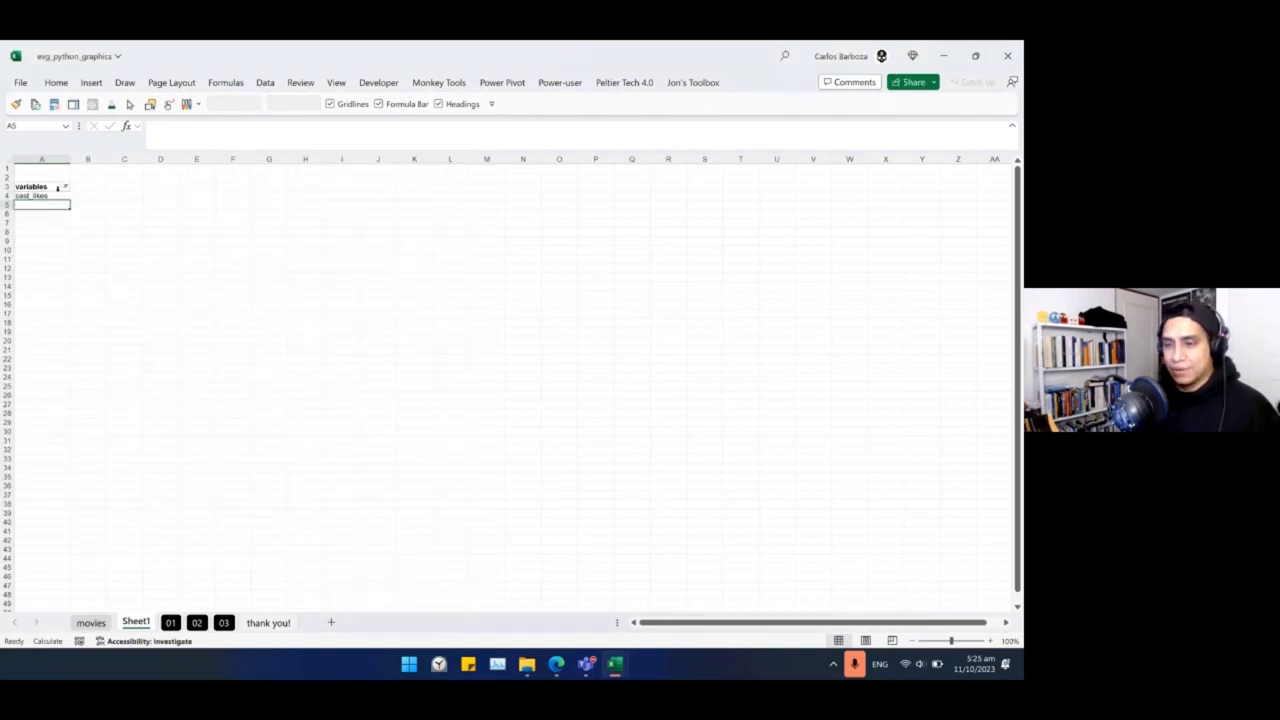
Copy the cast_likes pivot and paste it at D7 on sheet 01.
left_click_drag(50, 188, 48, 197)
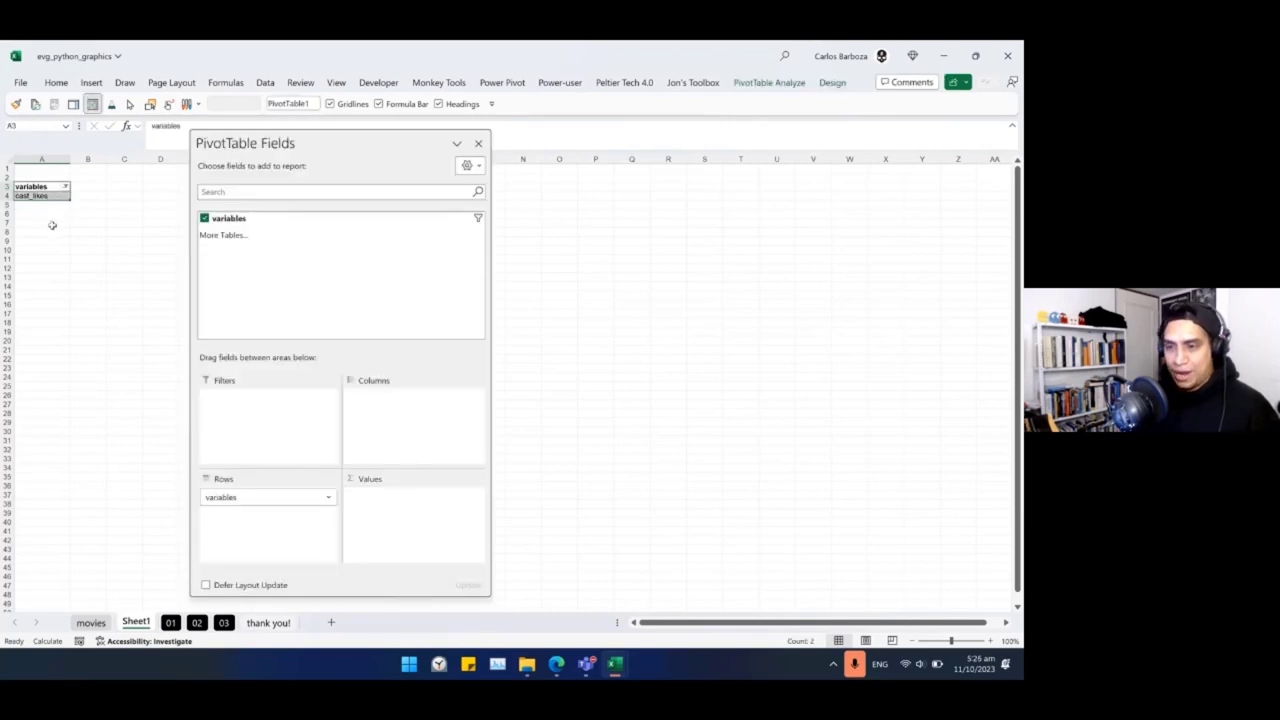
key("ctrl+c")
key("alt+Tab")
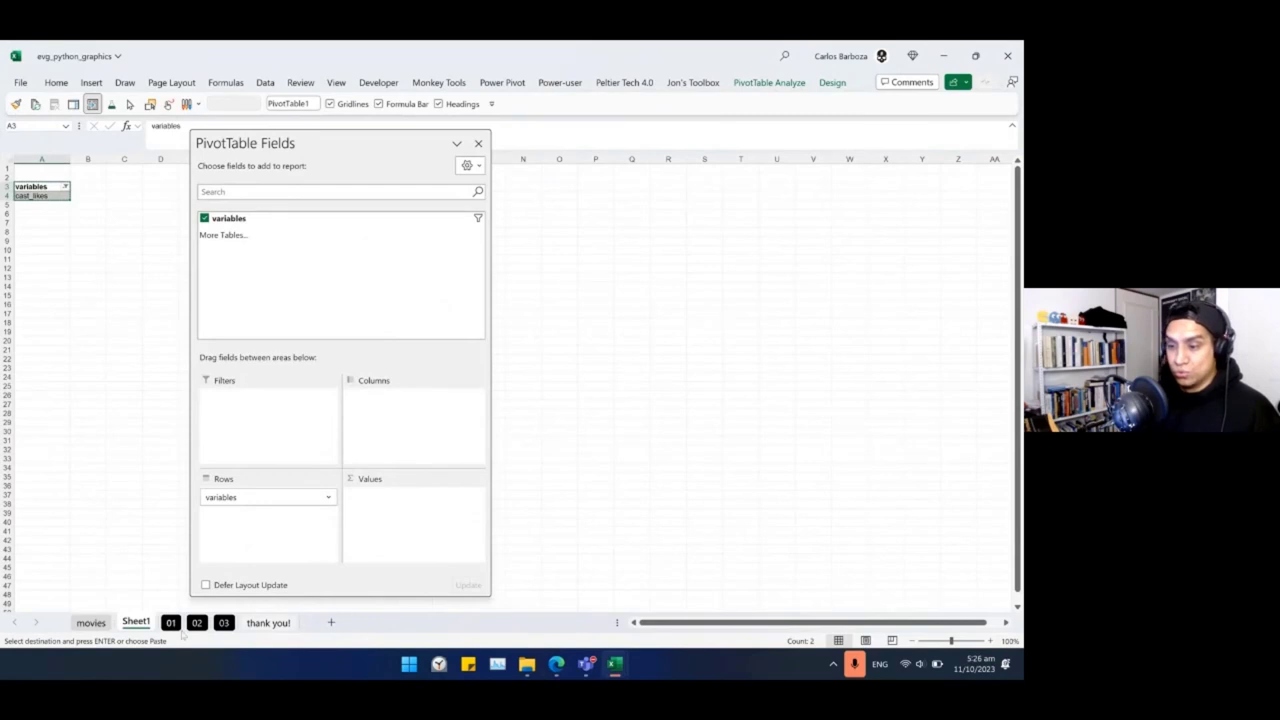
left_click(171, 622)
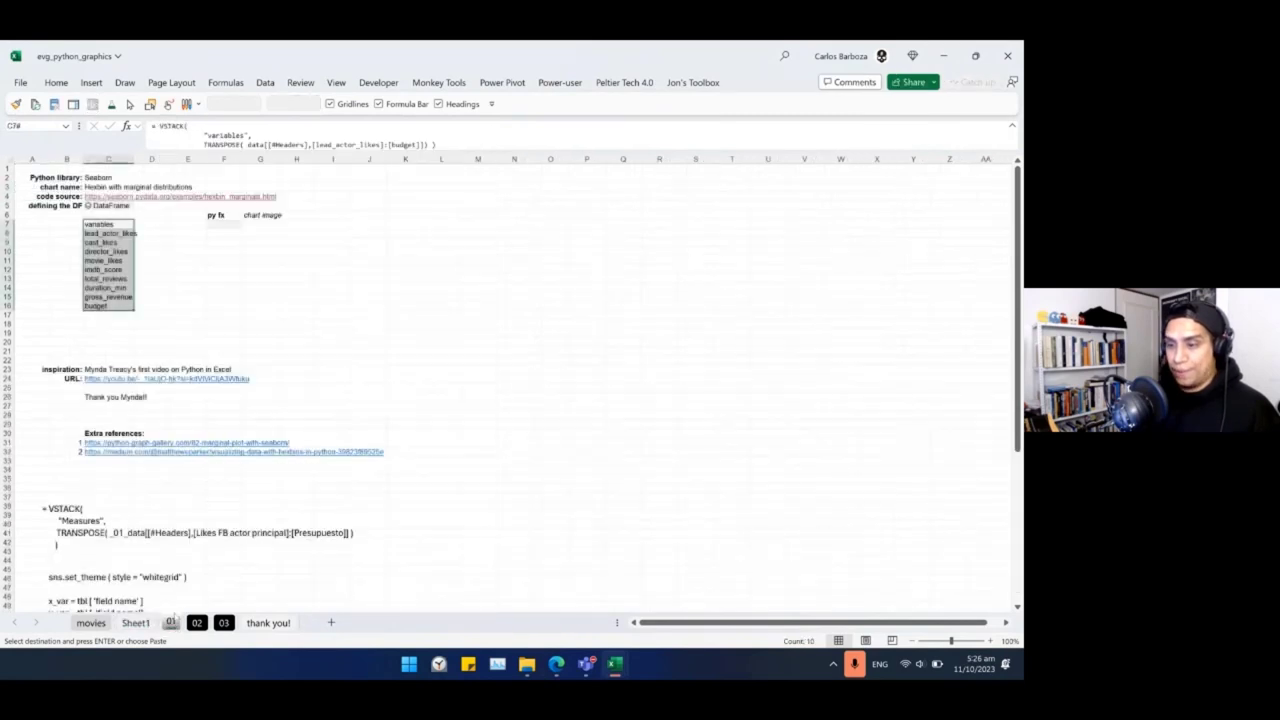
left_click(160, 225)
key("Return")
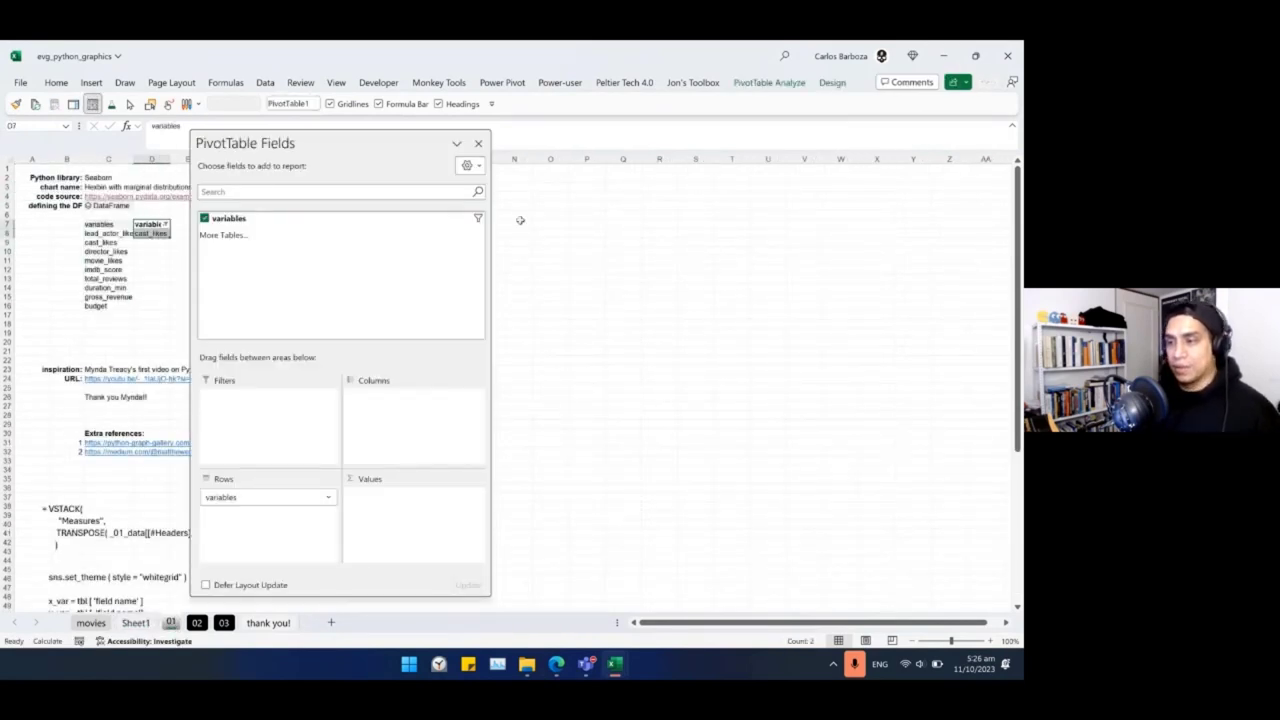
Select the variables list C7:C16 and start a new PivotTable from it.
left_click(478, 145)
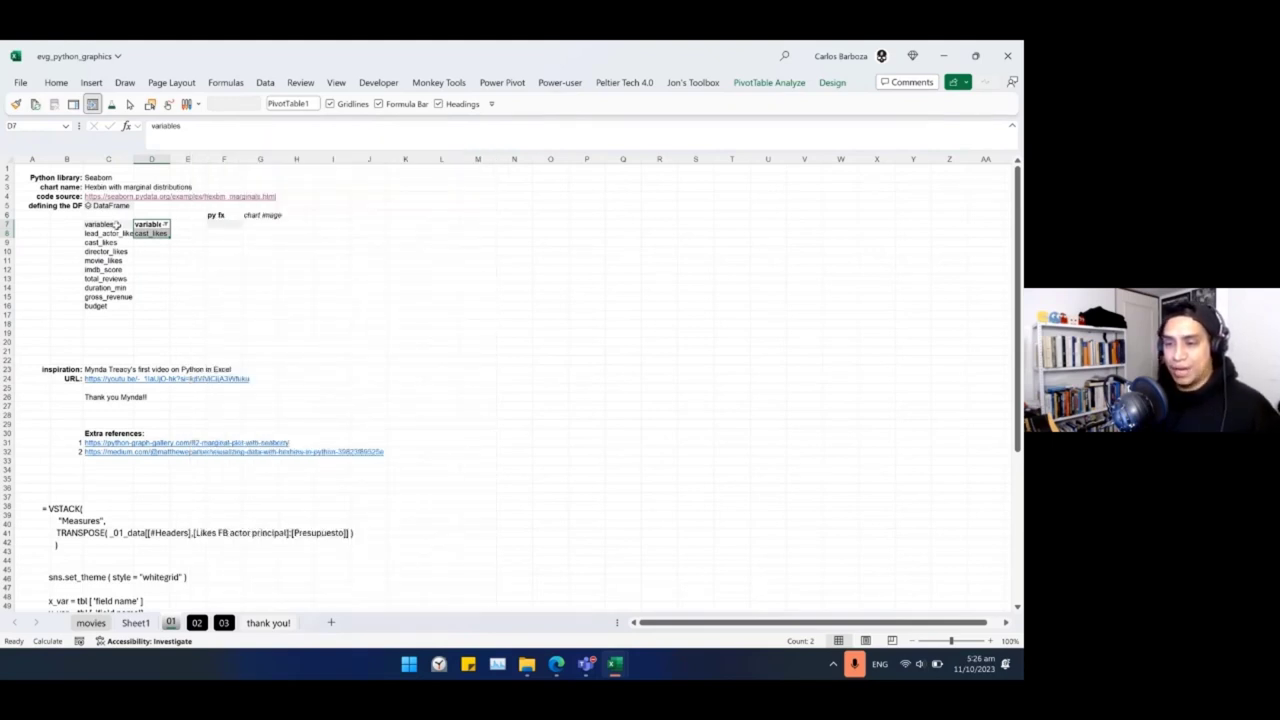
left_click_drag(117, 226, 110, 305)
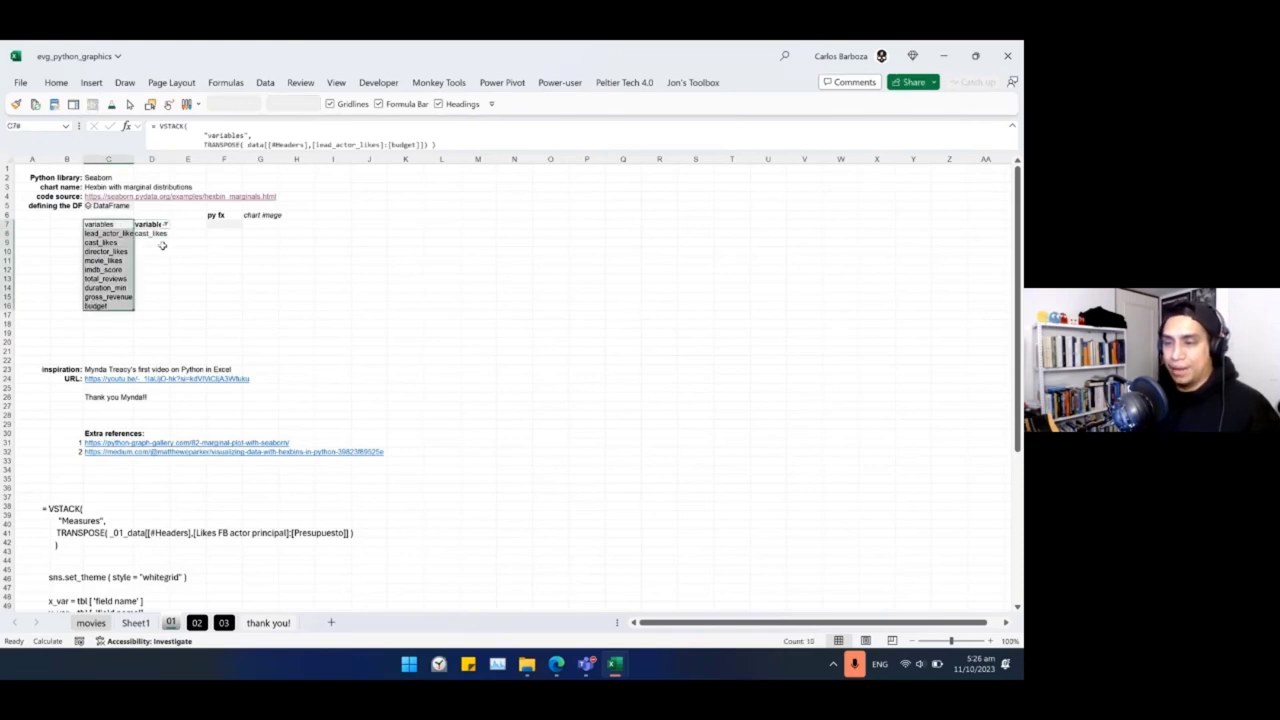
left_click(91, 83)
left_click(35, 120)
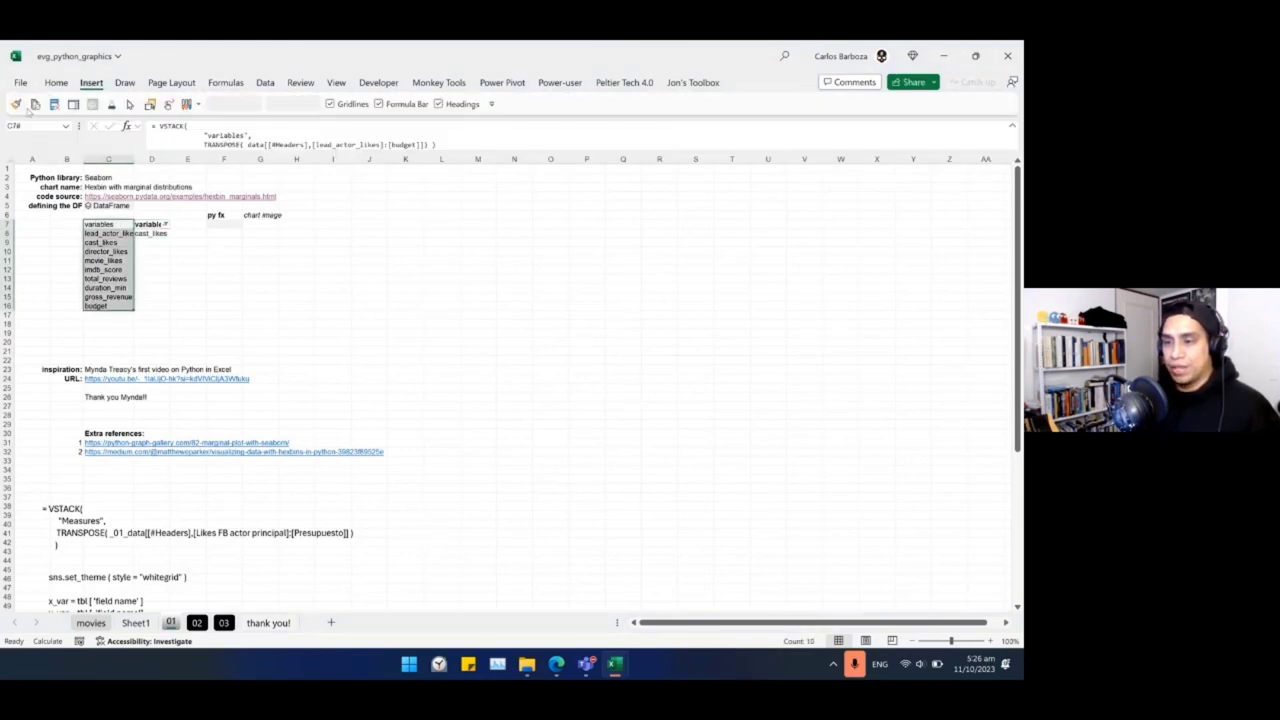
Create the pivot on a new sheet with variables in Rows and no Grand Total.
left_click(508, 391)
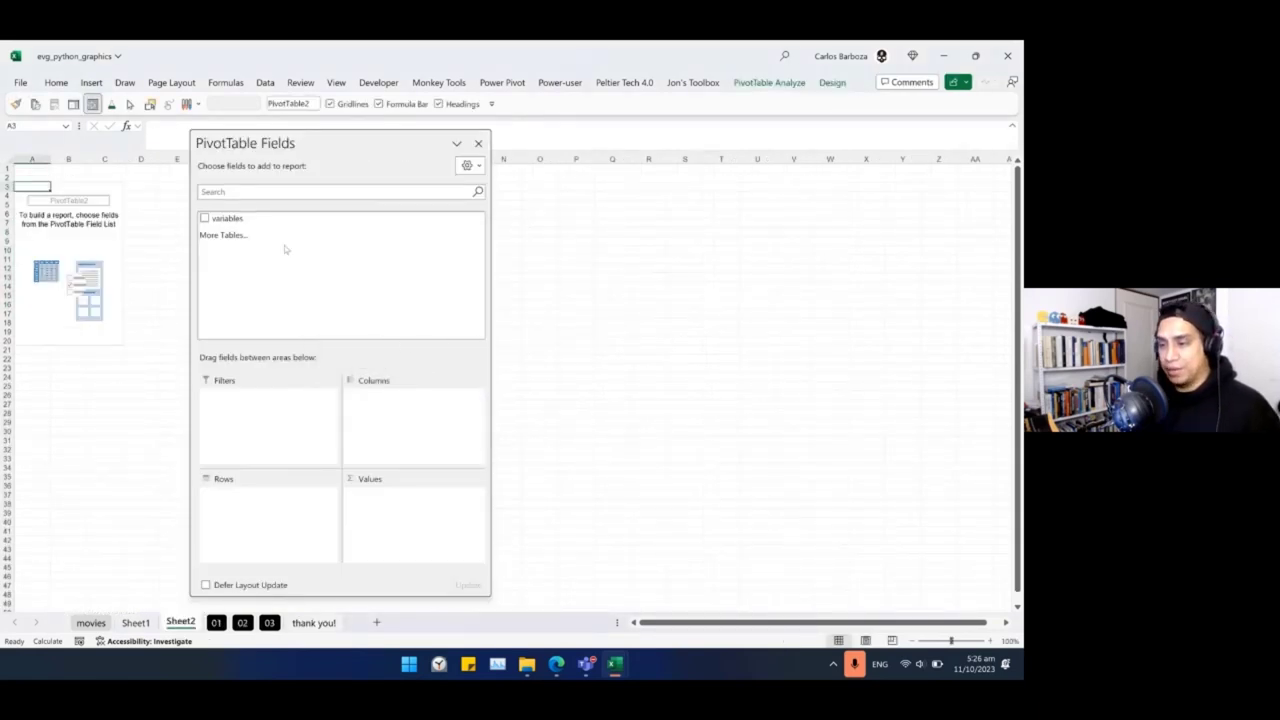
left_click_drag(222, 218, 270, 500)
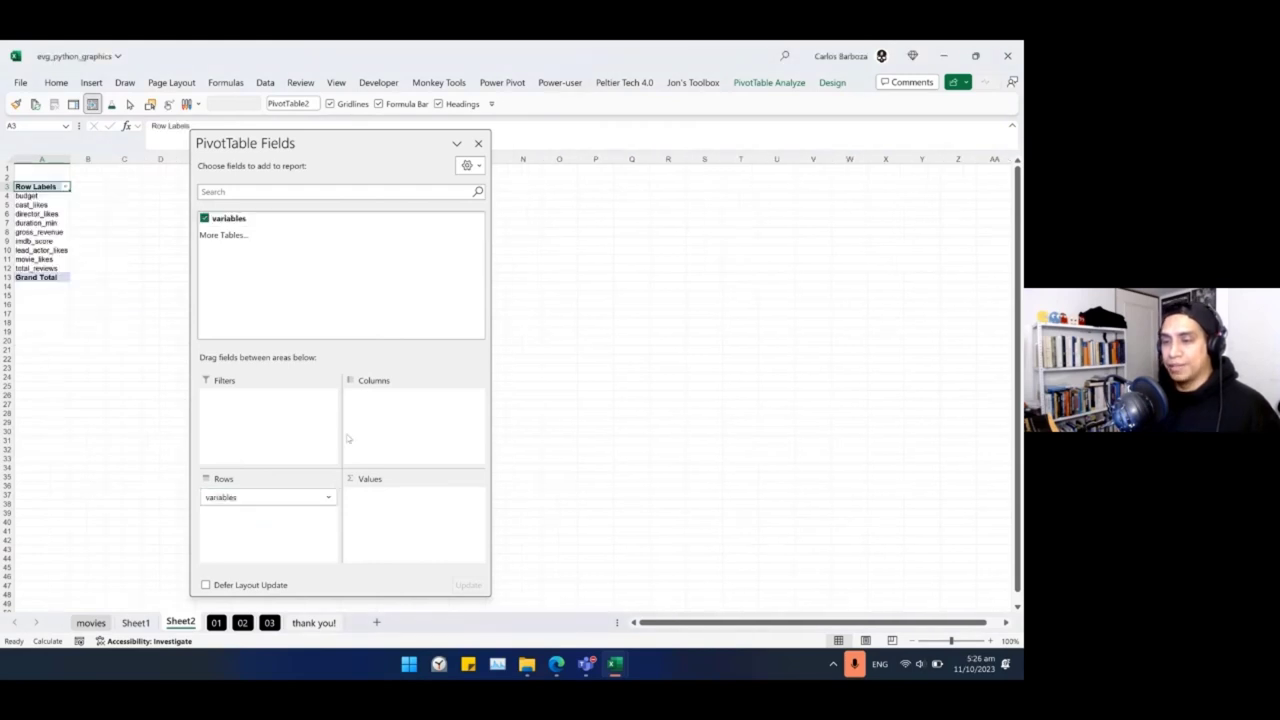
right_click(46, 281)
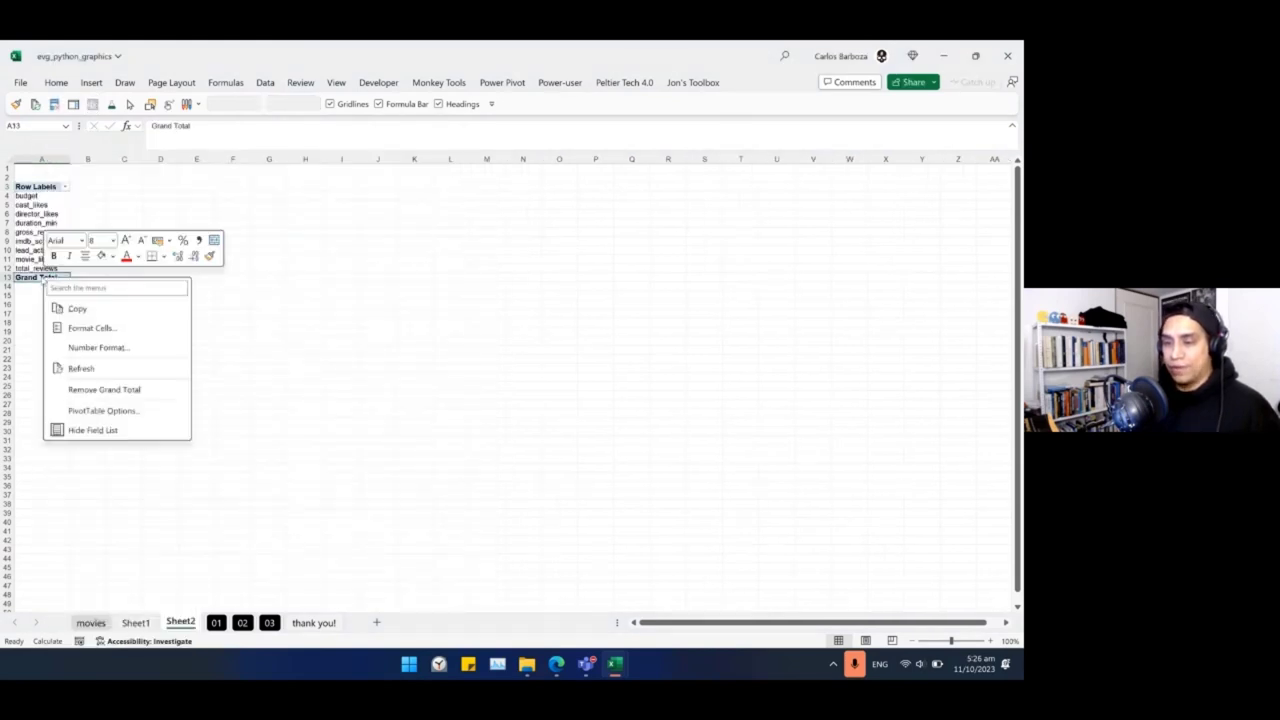
left_click(120, 392)
In PivotTable Options, show blanks for error values and turn off autofit column widths.
right_click(40, 250)
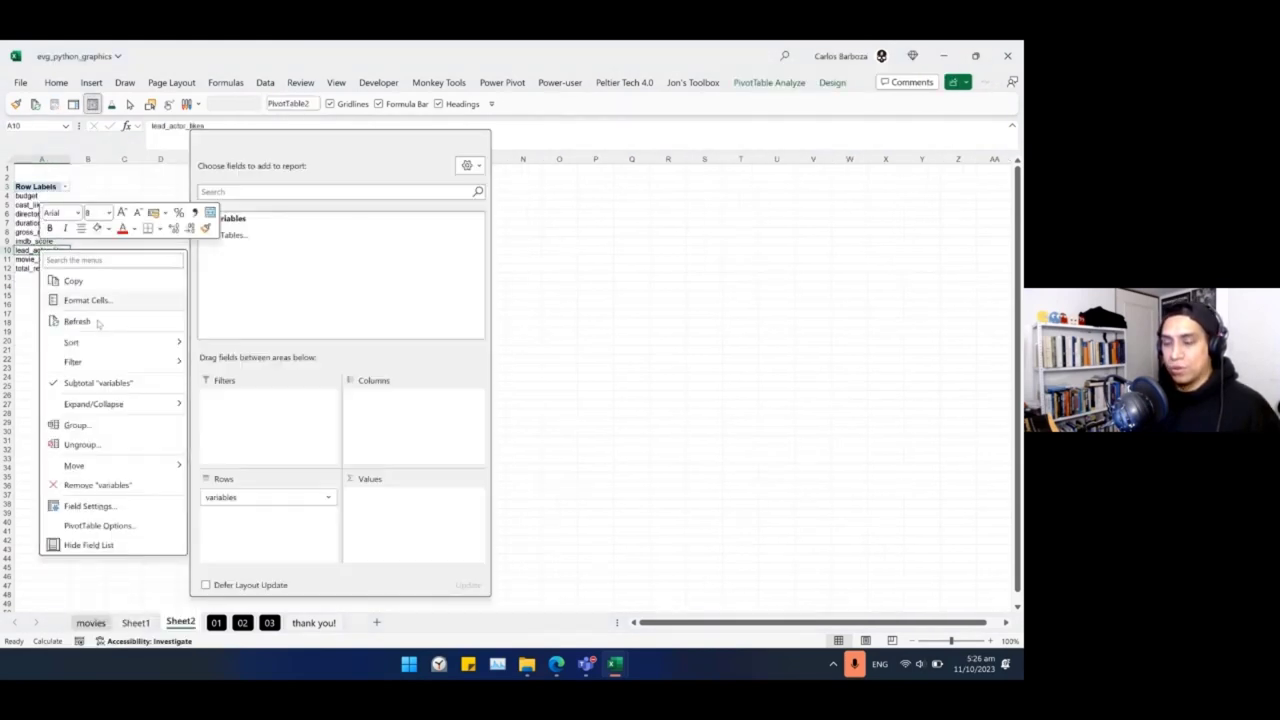
left_click(123, 516)
left_click(25, 475)
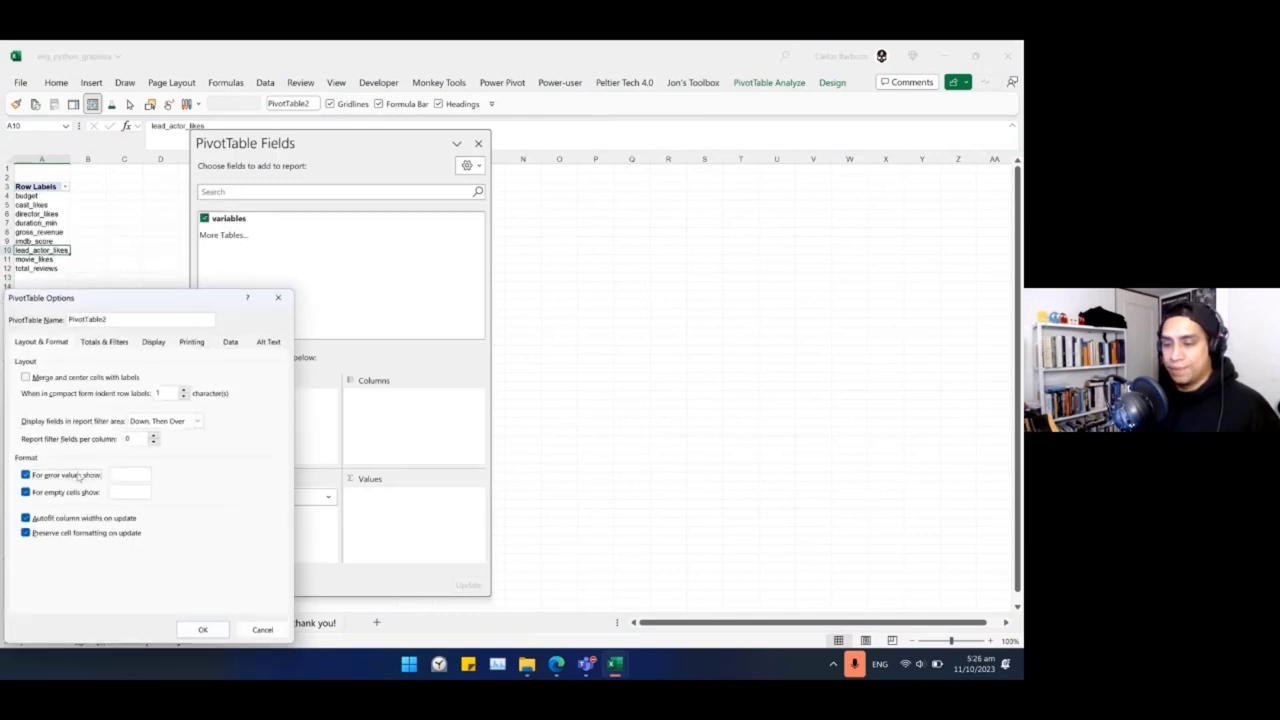
left_click(25, 518)
left_click(199, 631)
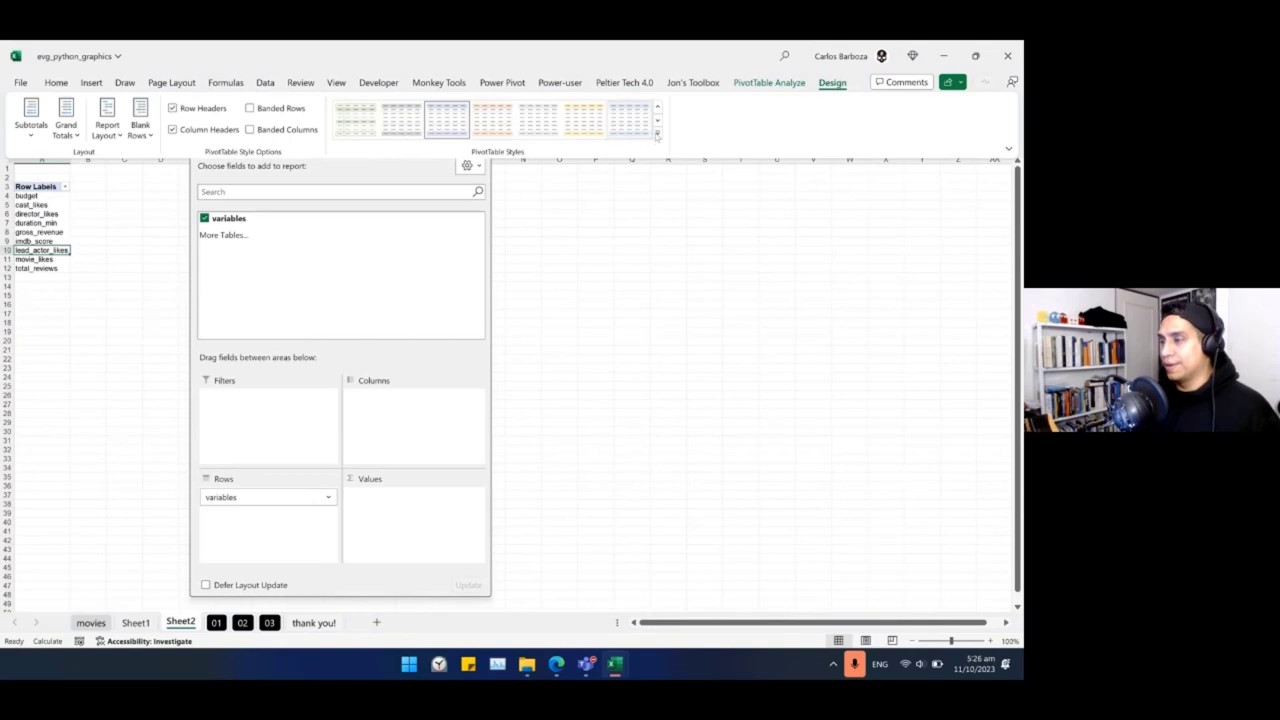
Apply the second Light pivot style and switch to Tabular Form.
left_click(657, 132)
left_click(401, 135)
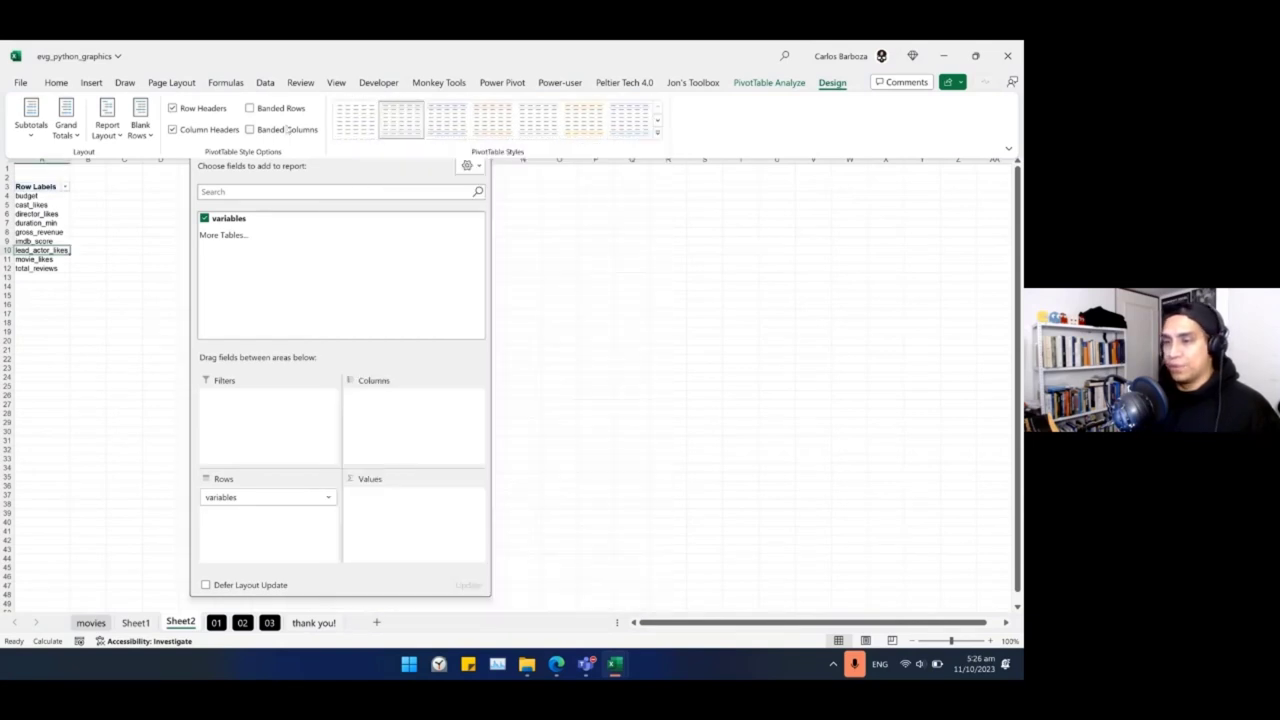
left_click(107, 125)
left_click(160, 218)
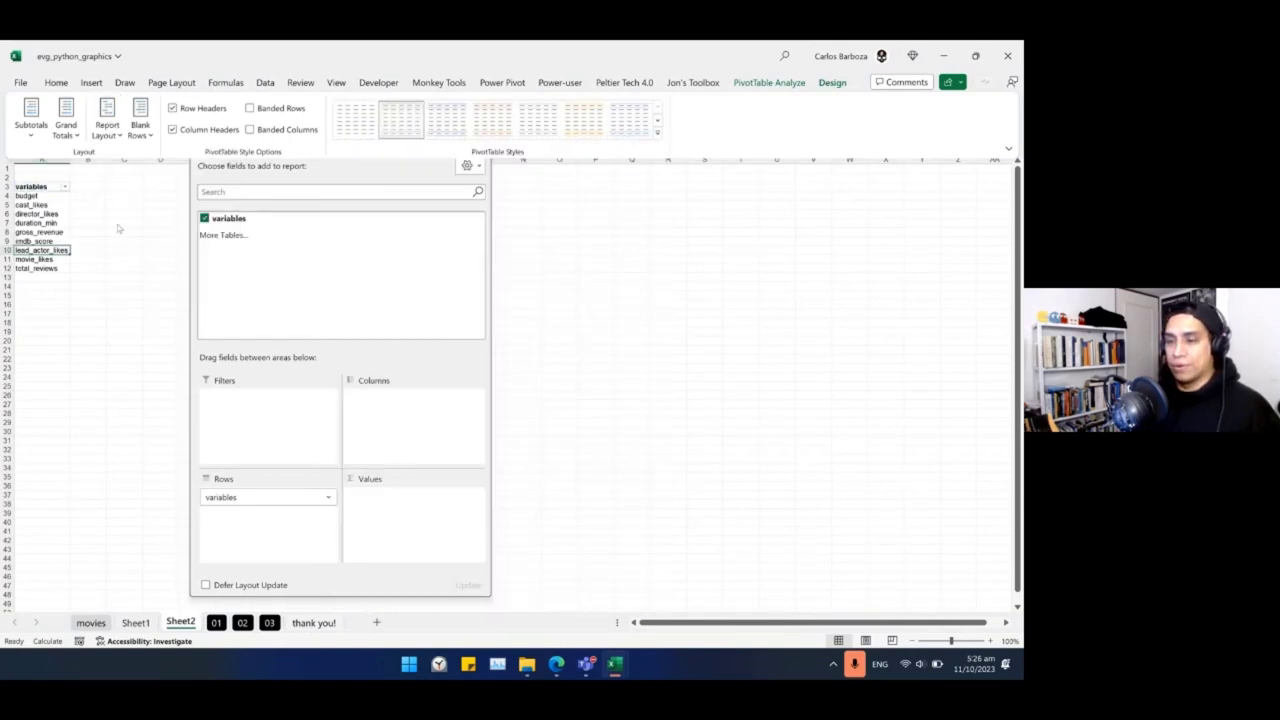
Filter variables to duration_min only and copy cells A3:A4.
left_click(66, 187)
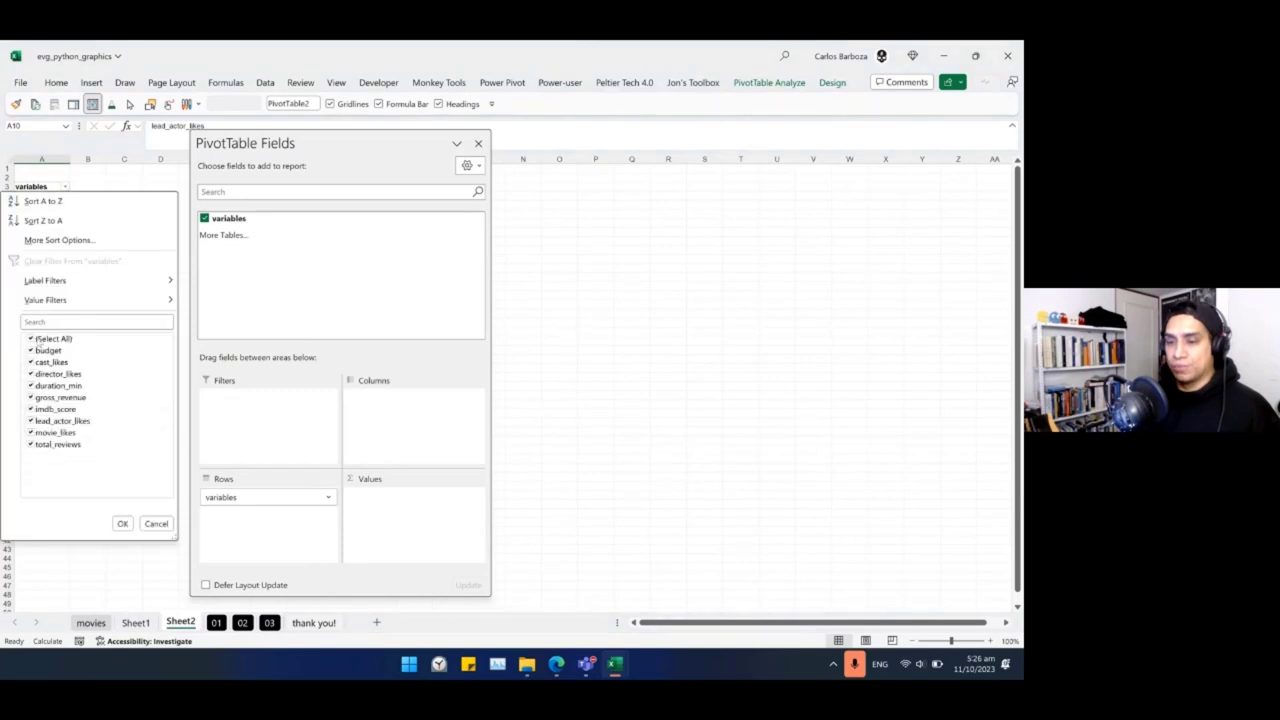
left_click(40, 339)
left_click(36, 386)
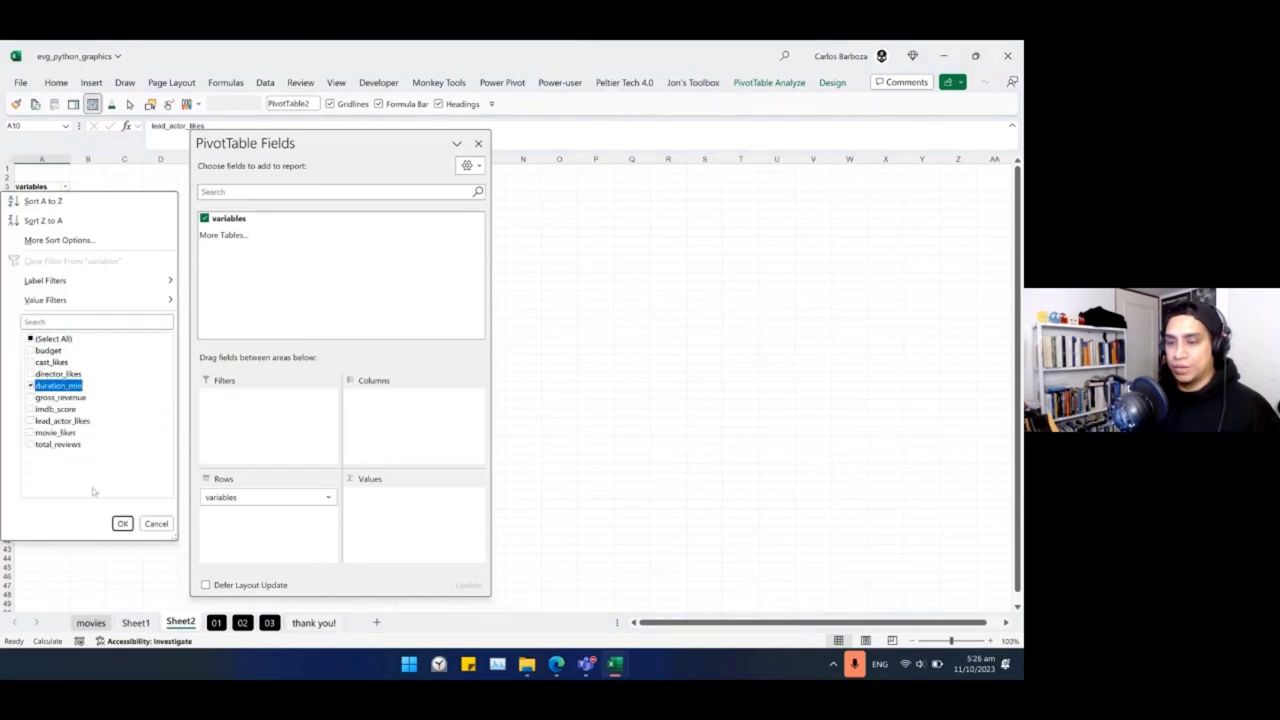
left_click(120, 524)
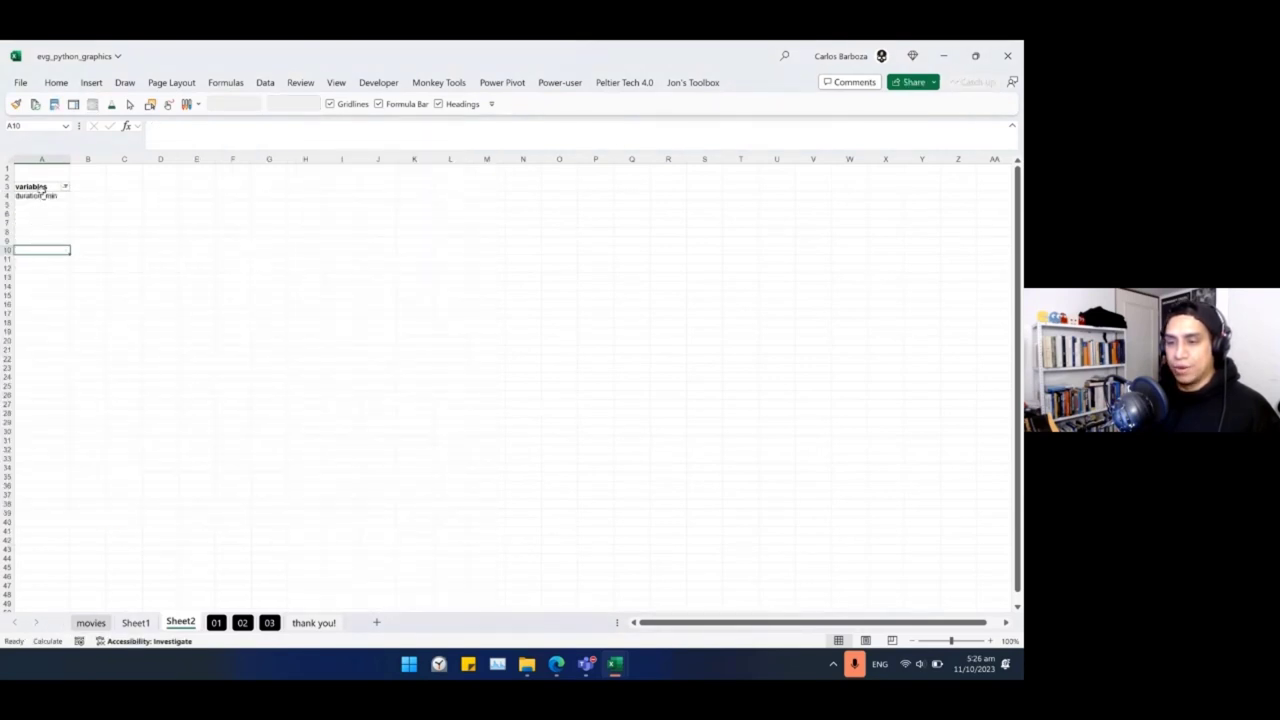
left_click_drag(40, 187, 40, 196)
key("ctrl+c")
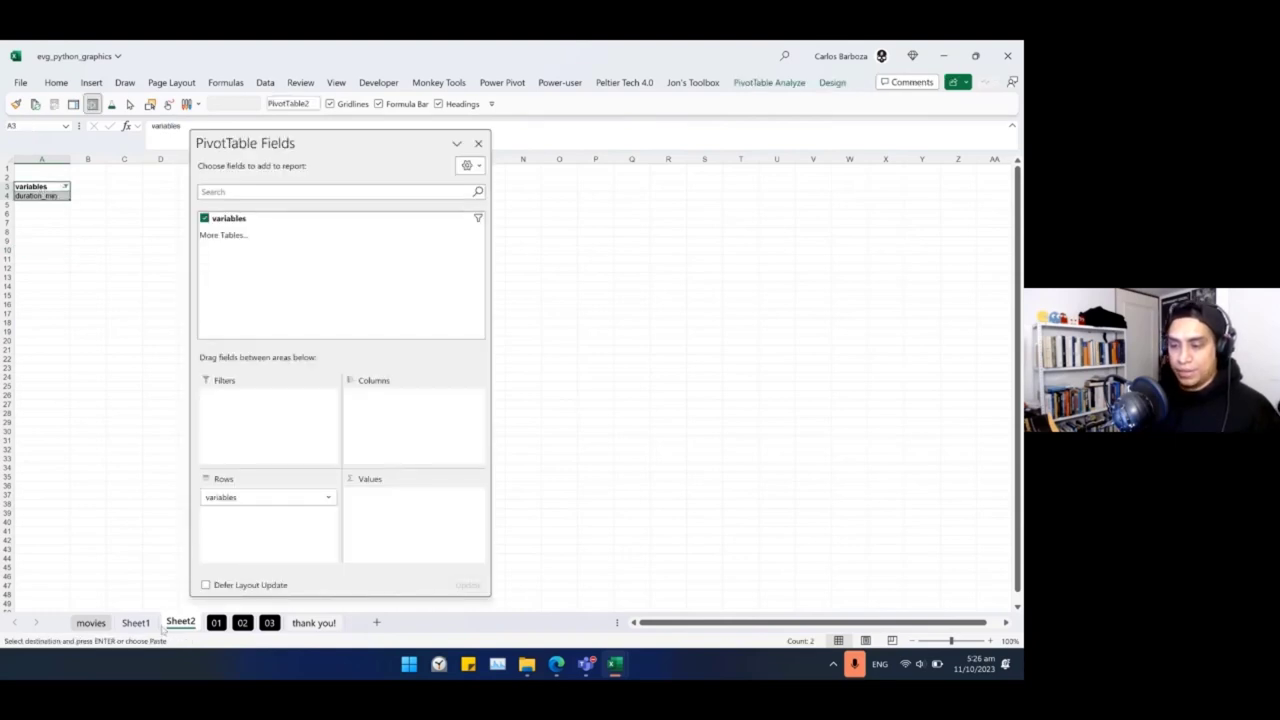
Paste the duration_min pivot at D10 on sheet 01.
left_click(216, 622)
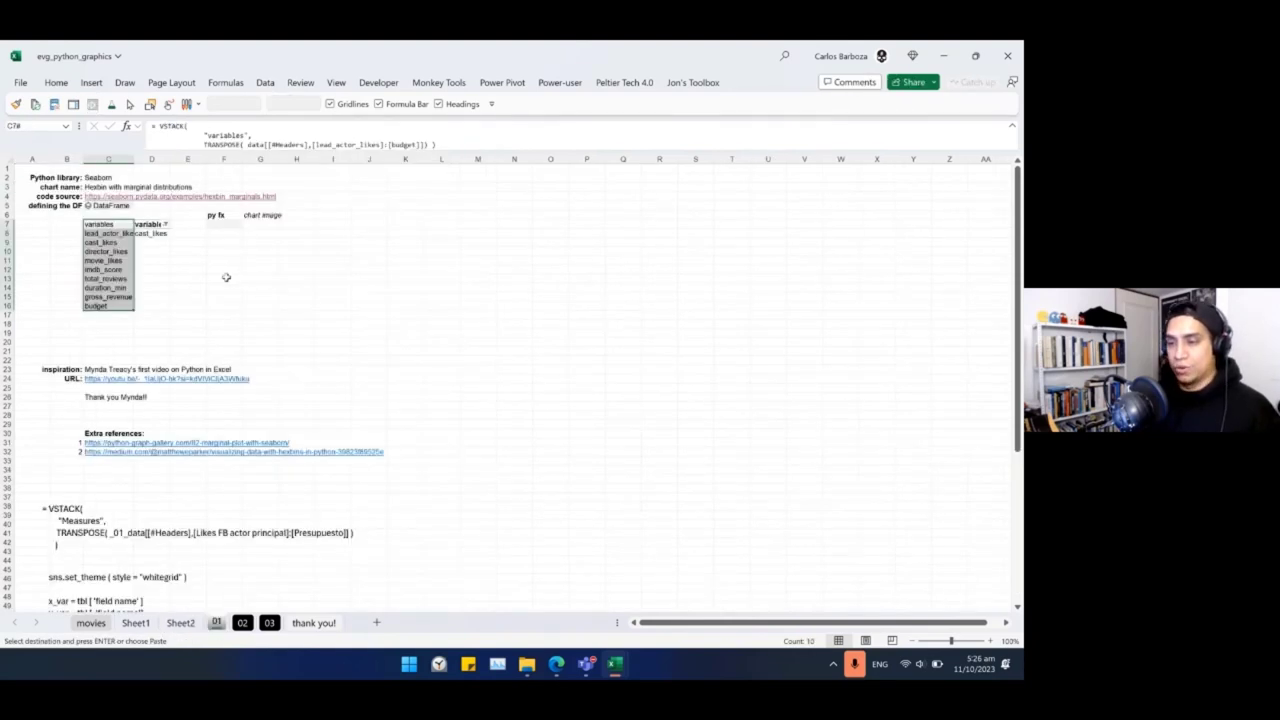
left_click(160, 251)
key("Return")
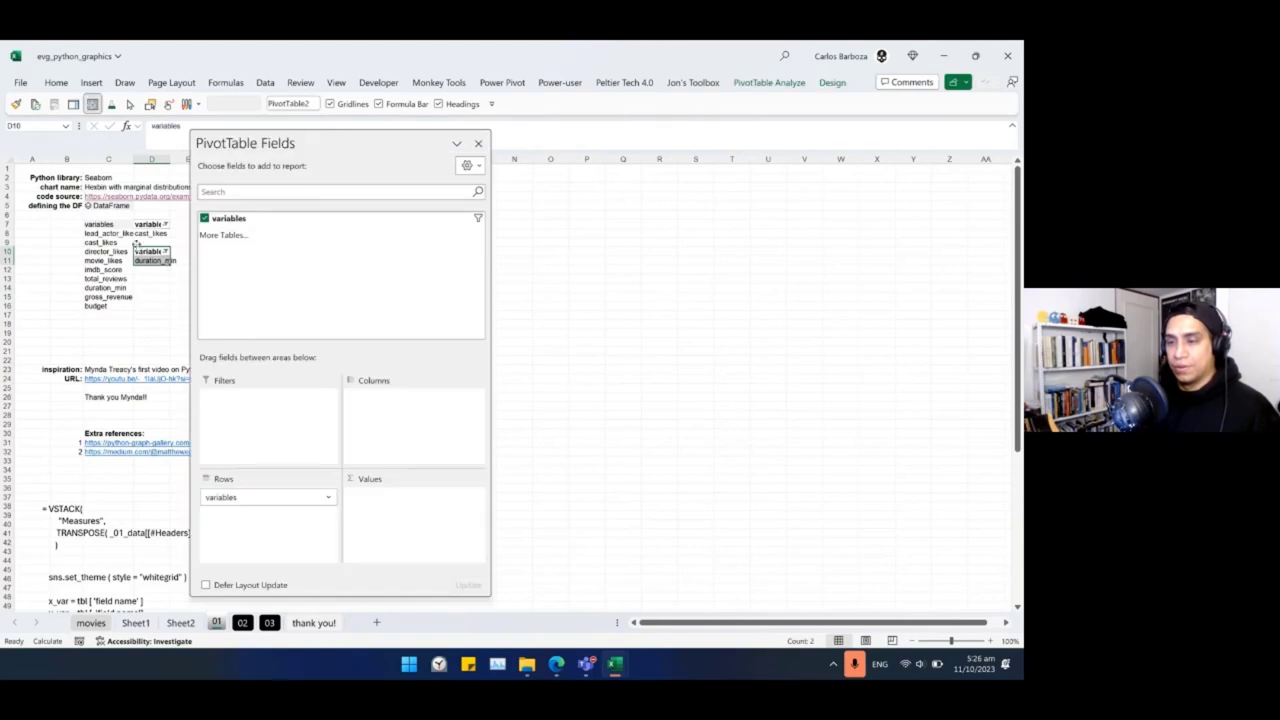
Move the VSTACK variables list from C7 to B7.
left_click(86, 226)
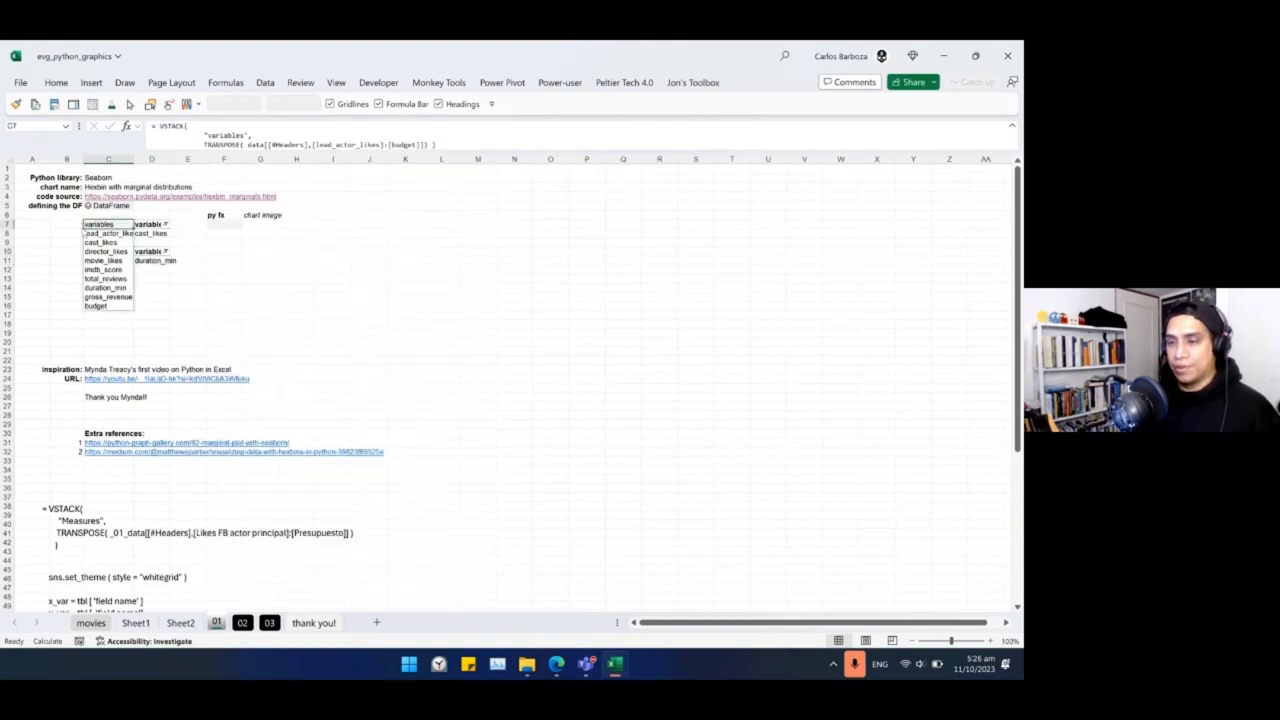
left_click_drag(86, 226, 54, 226)
left_click(151, 251)
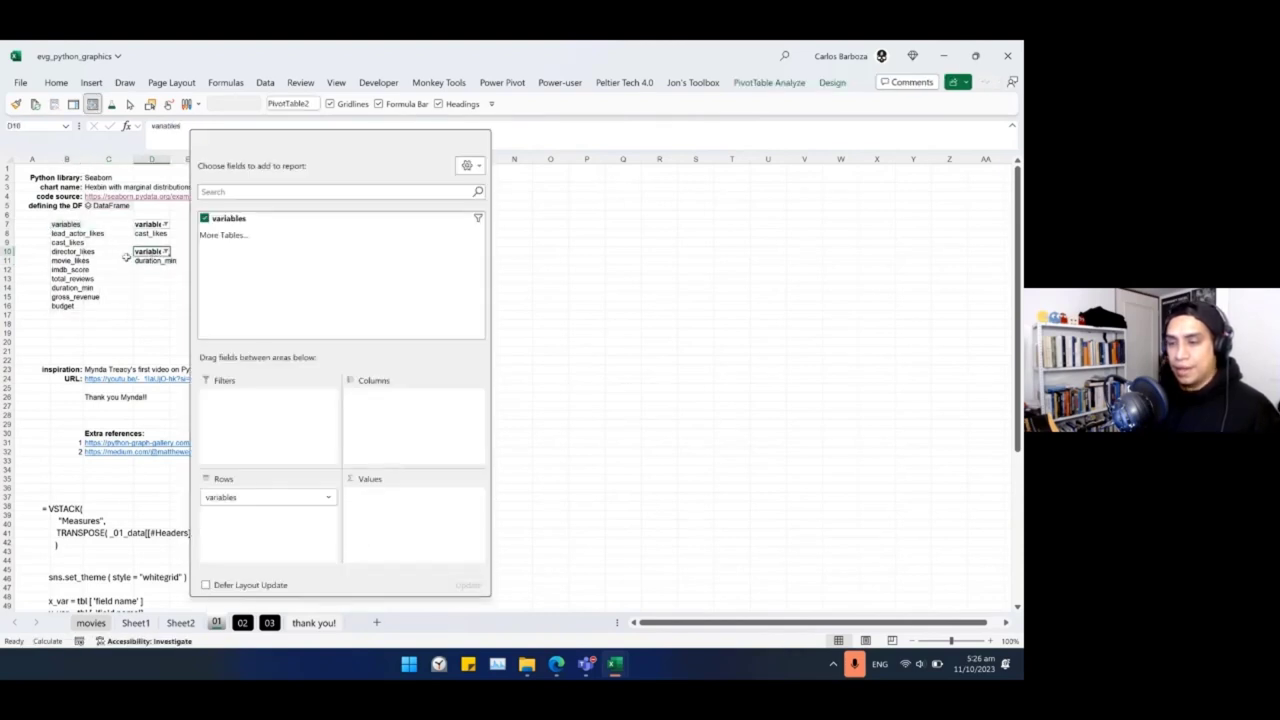
left_click(115, 252)
left_click(86, 226)
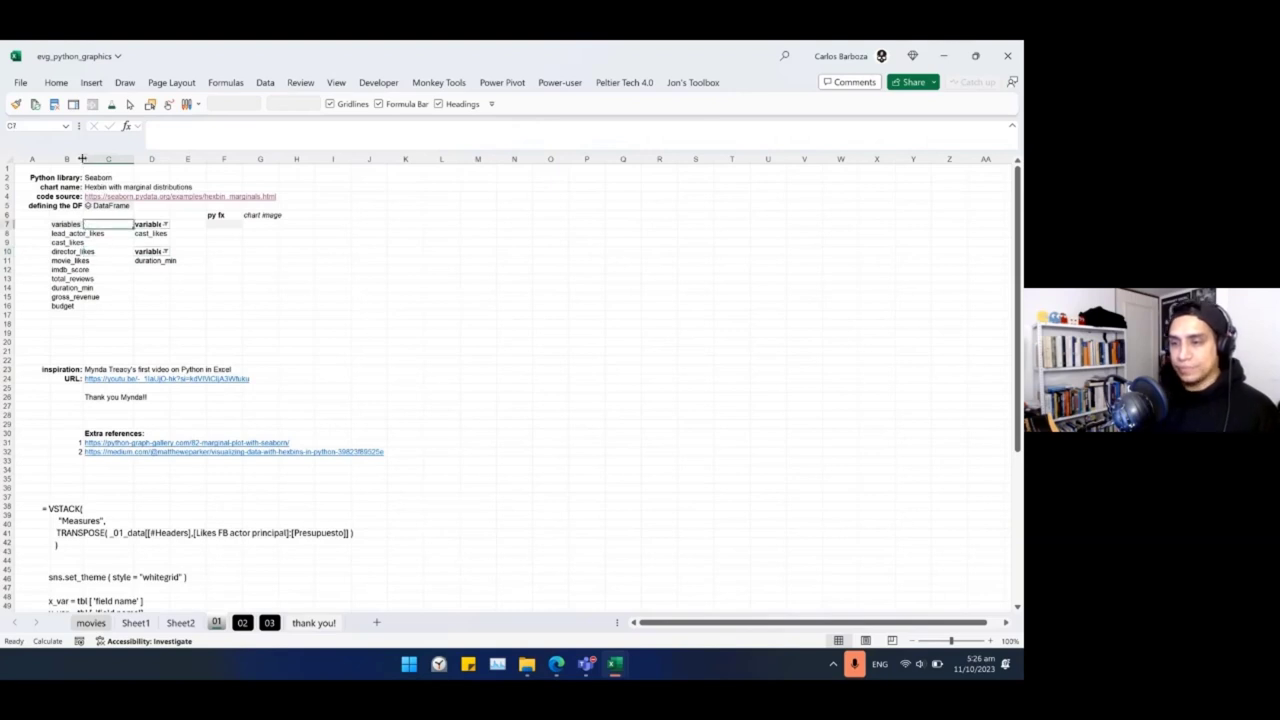
Widen columns B and D, with column D at 11.87.
left_click_drag(82, 158, 117, 160)
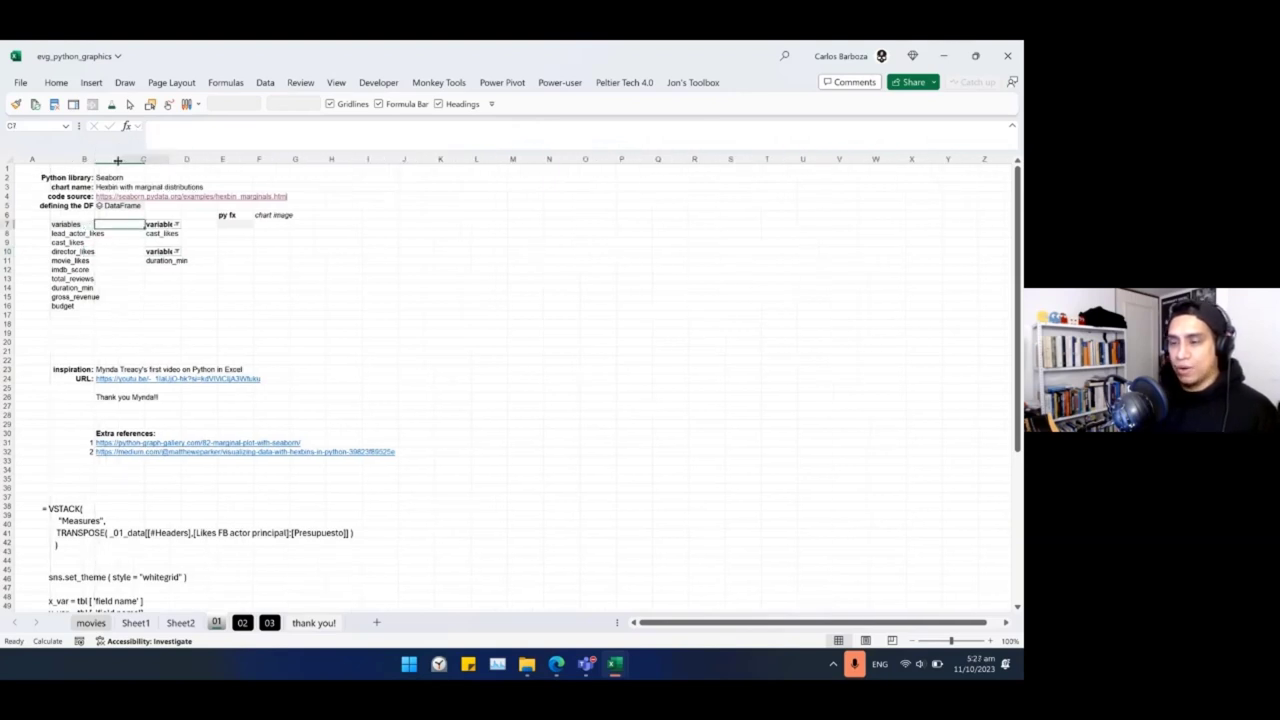
left_click_drag(204, 160, 222, 160)
left_click(186, 224)
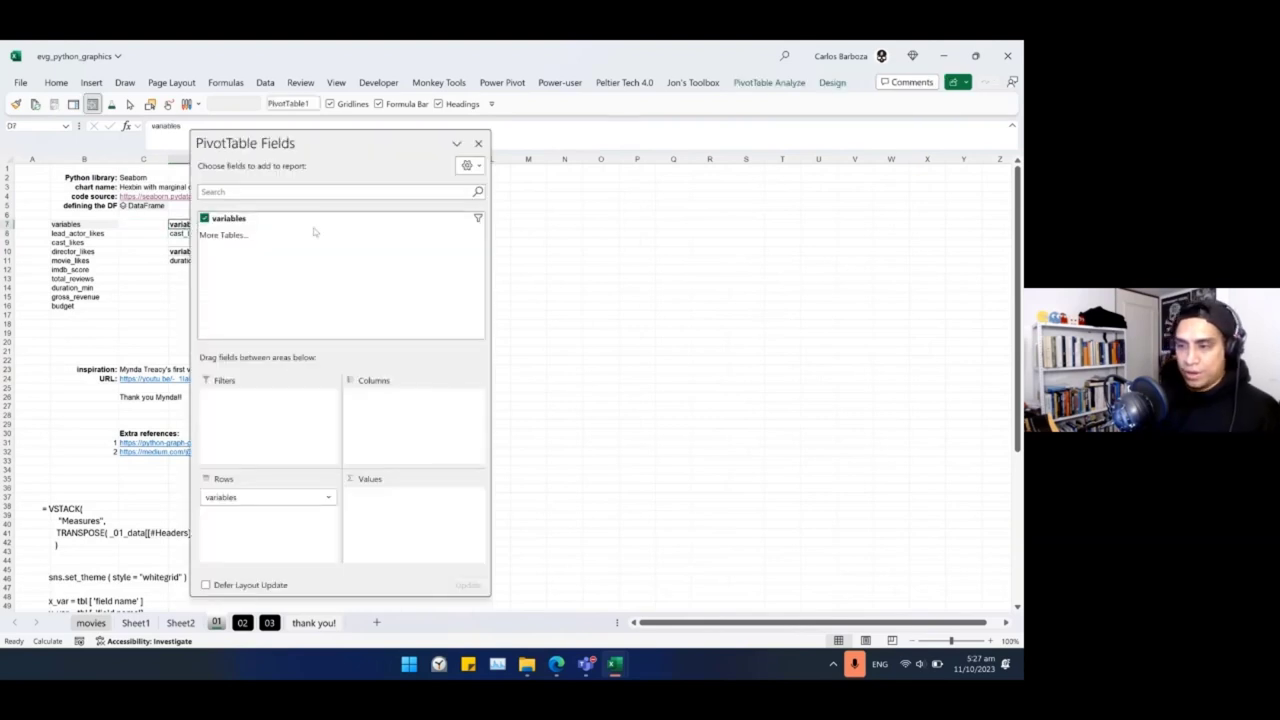
left_click(478, 143)
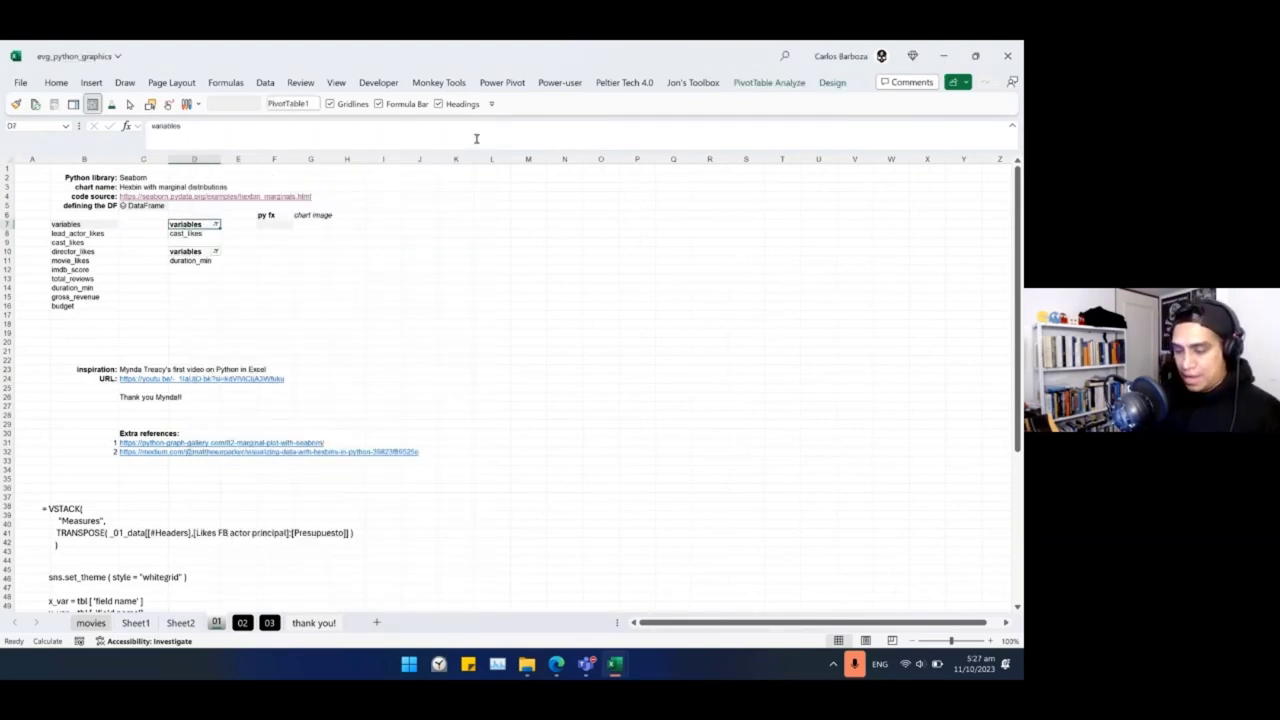
Type 'x var' as the D7 header and 'y var' as the D10 header.
type("x var")
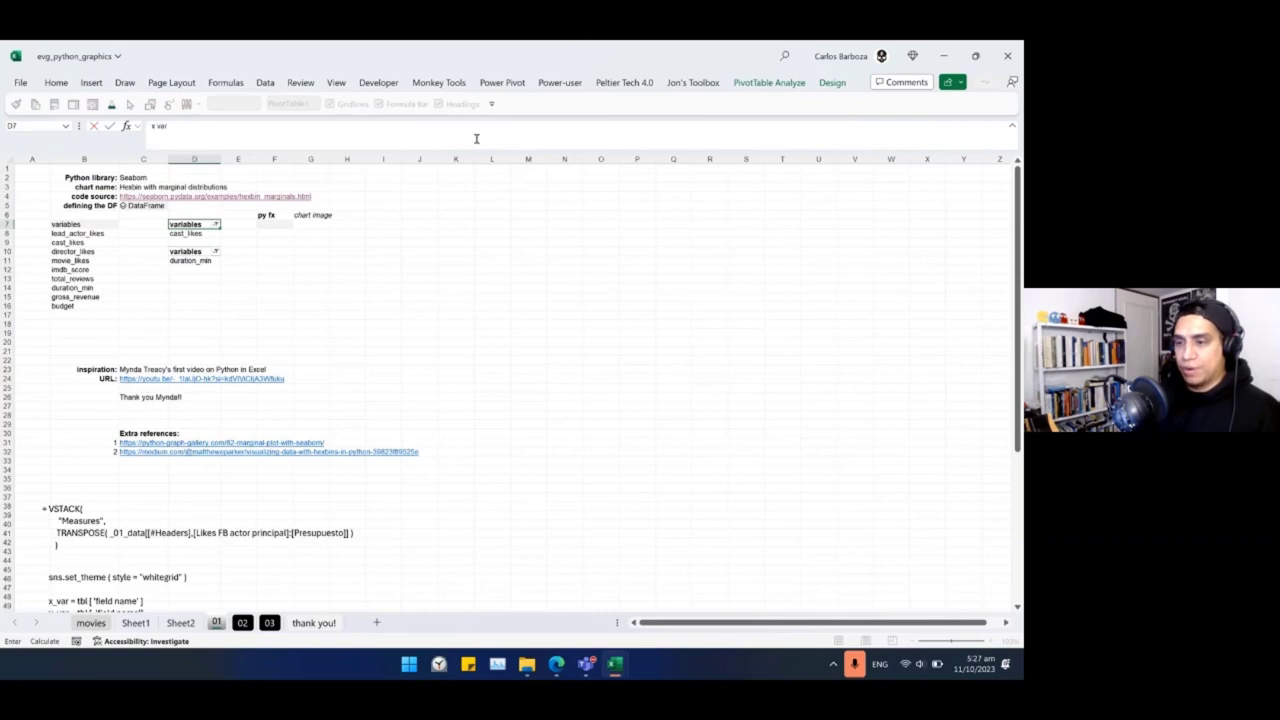
key("Return")
key("Down")
key("Down")
type("y va")
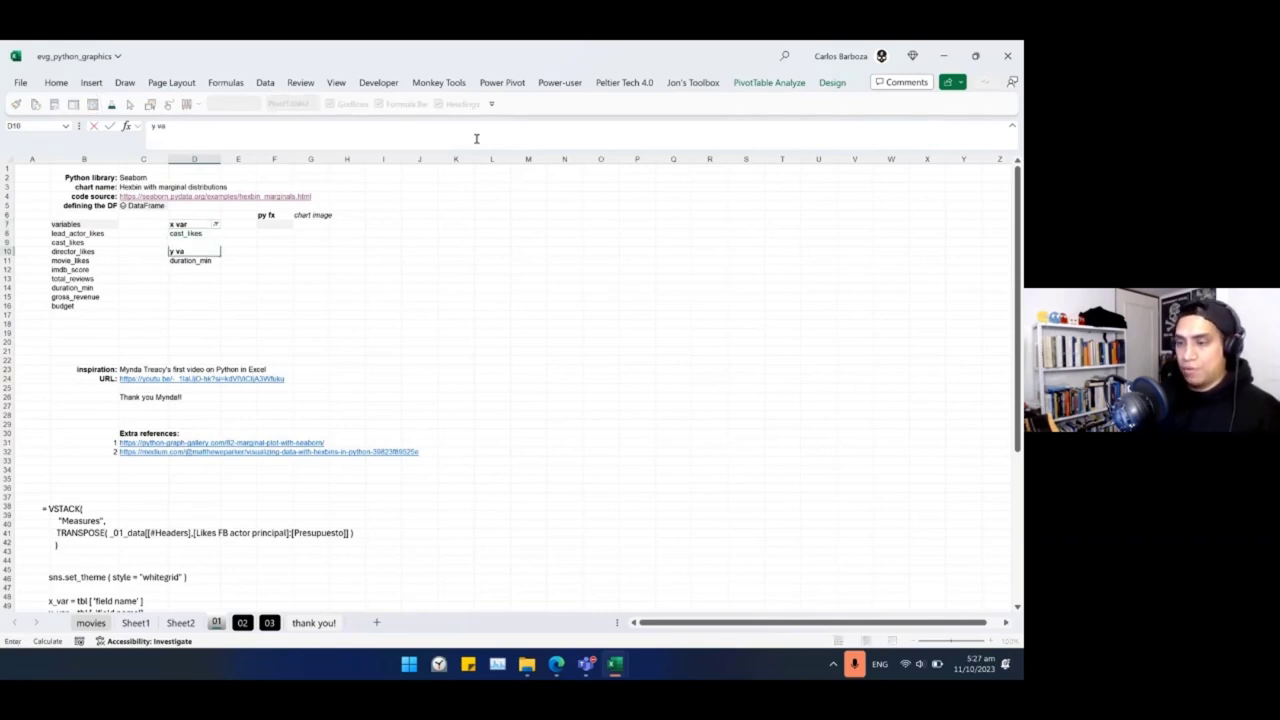
type("r")
key("Return")
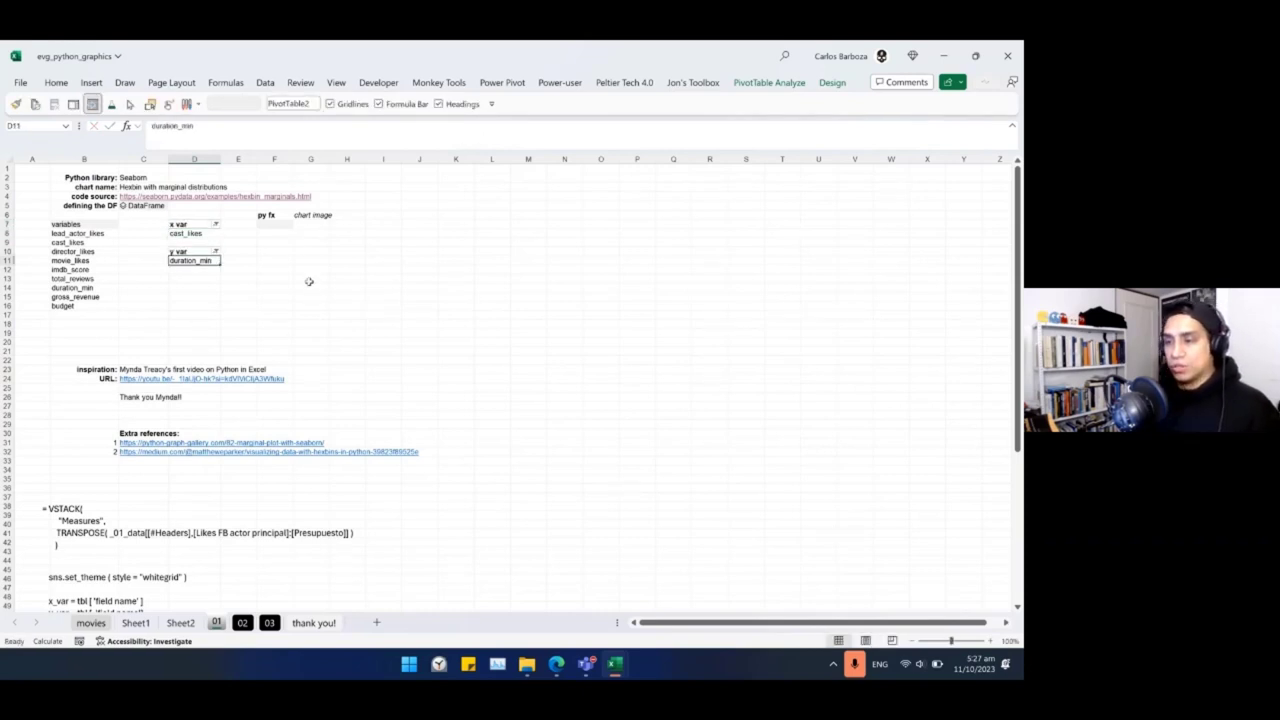
left_click(275, 222)
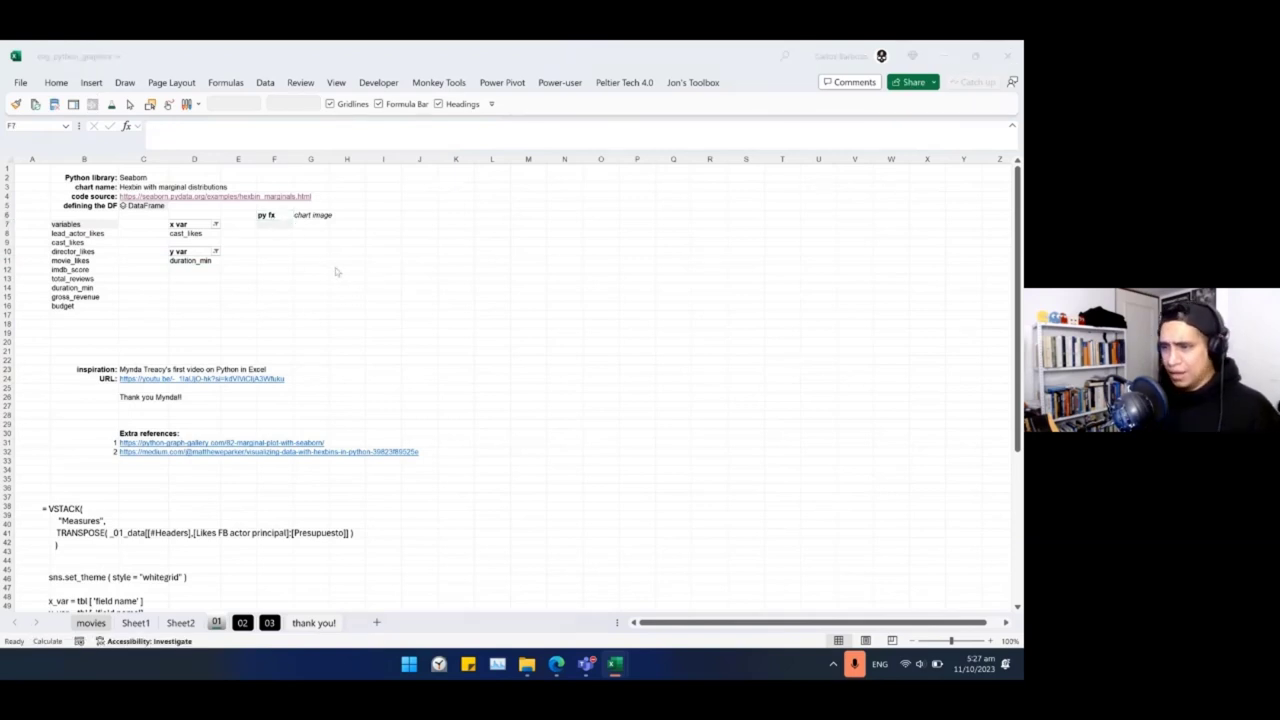
key("alt+Tab")
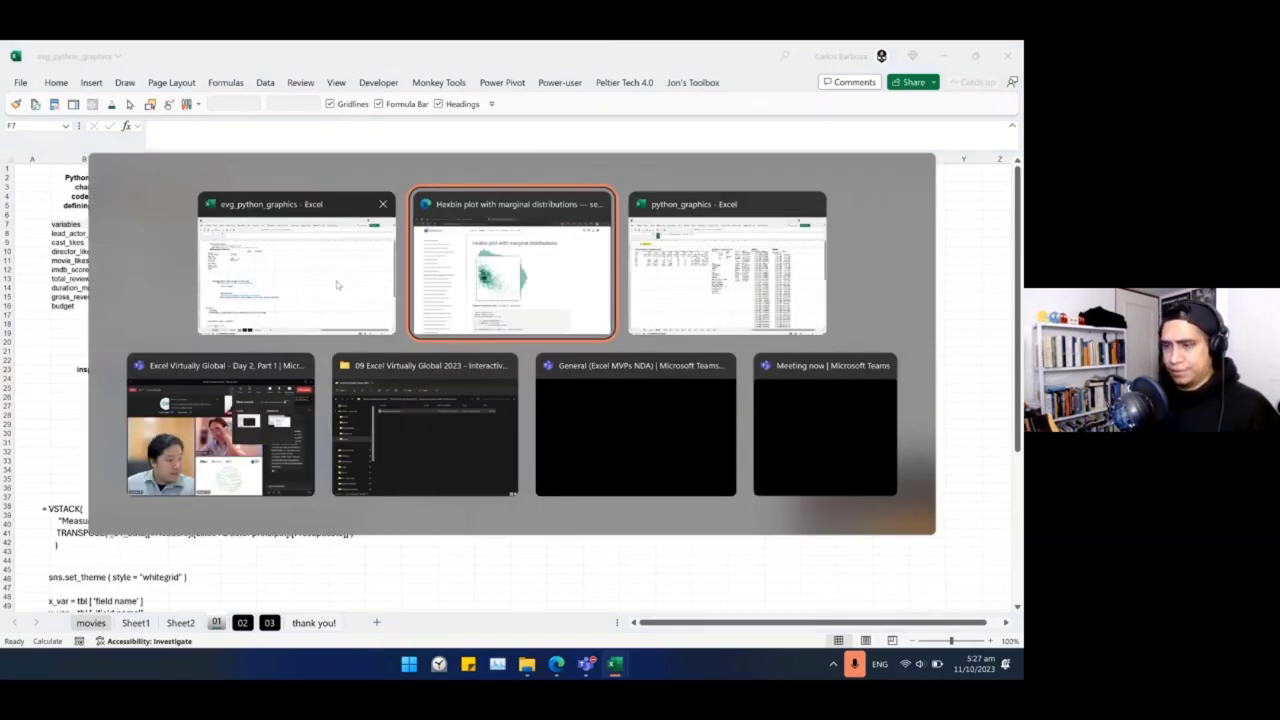
Group Sheet1 and Sheet2 and delete them from the evg_python_graphics workbook.
left_click(337, 285)
left_click(136, 622, "ctrl")
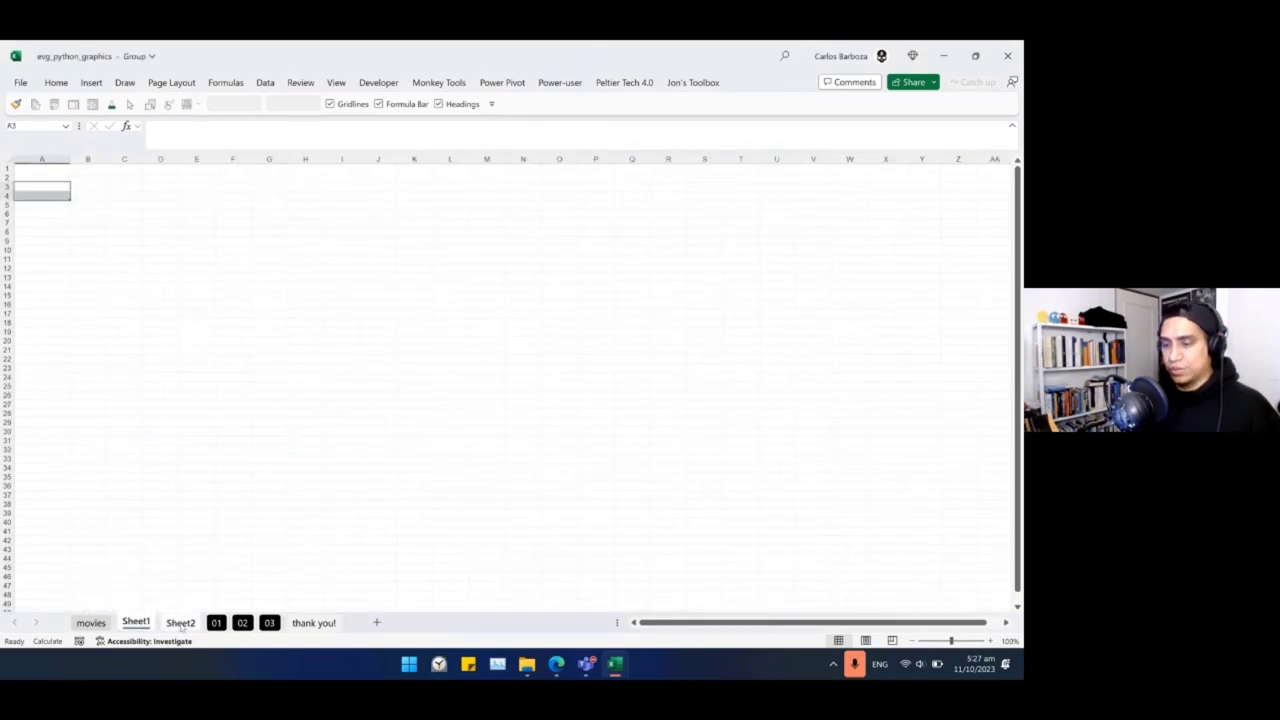
right_click(181, 623)
left_click(216, 432)
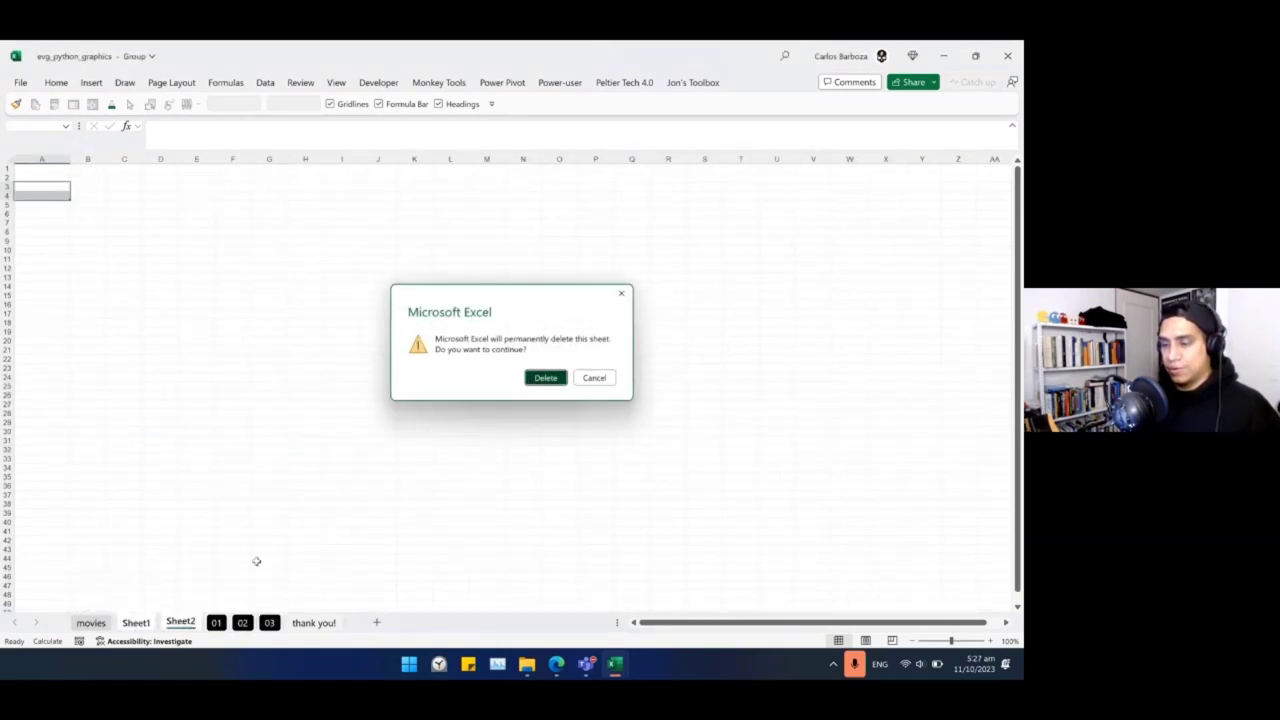
key("Return")
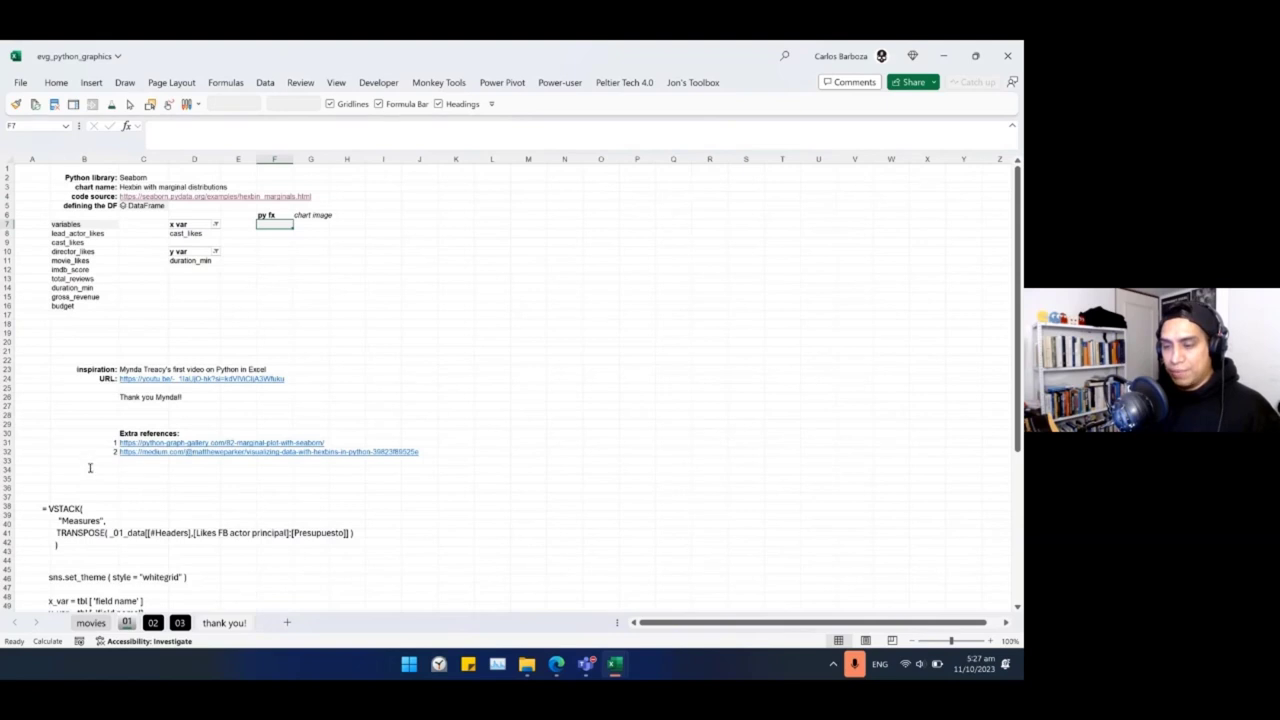
Select the code in TextBox 3, then deselect it.
scroll(89, 468, "down", 6)
left_click(145, 522)
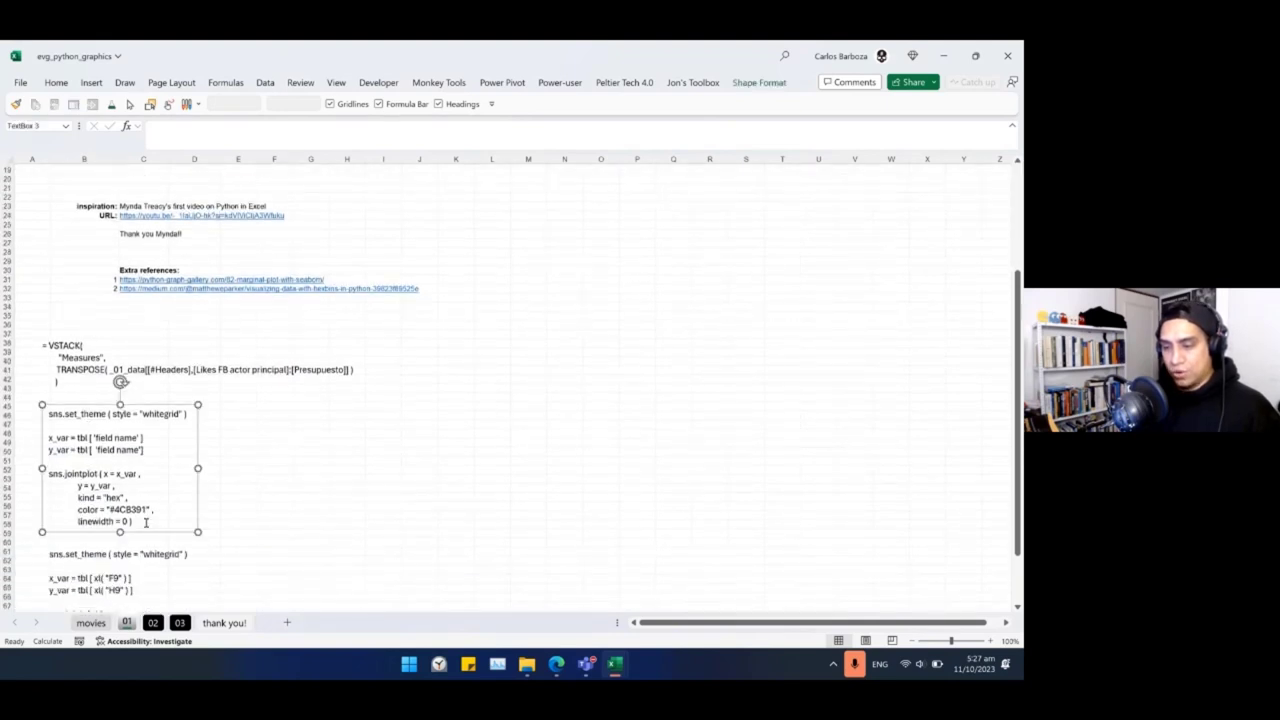
left_click_drag(145, 522, 46, 414)
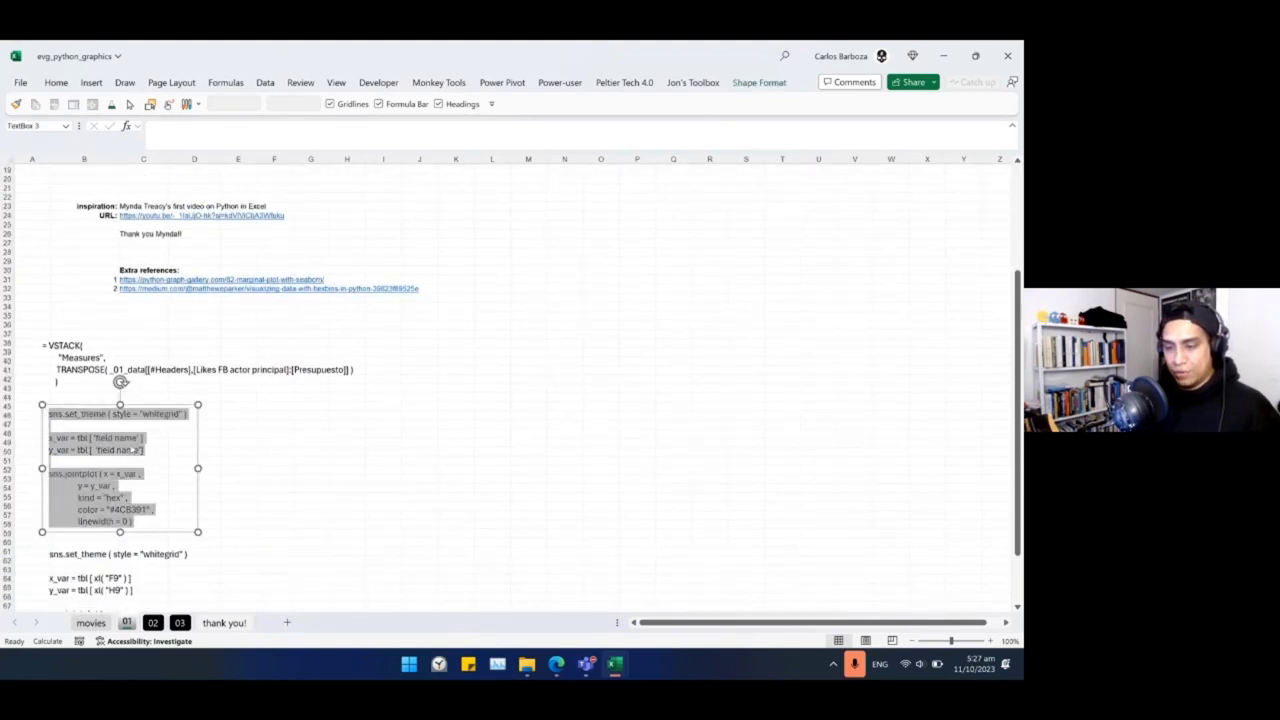
left_click(171, 470)
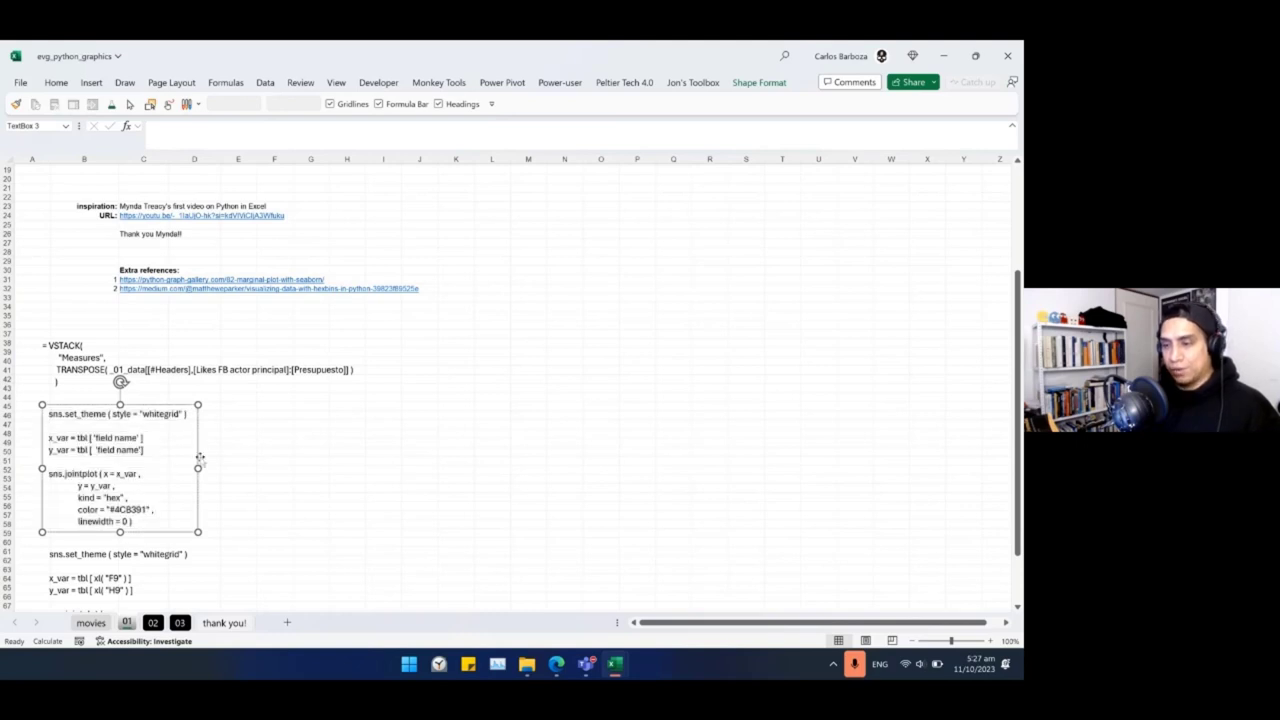
scroll(206, 449, "up", 6)
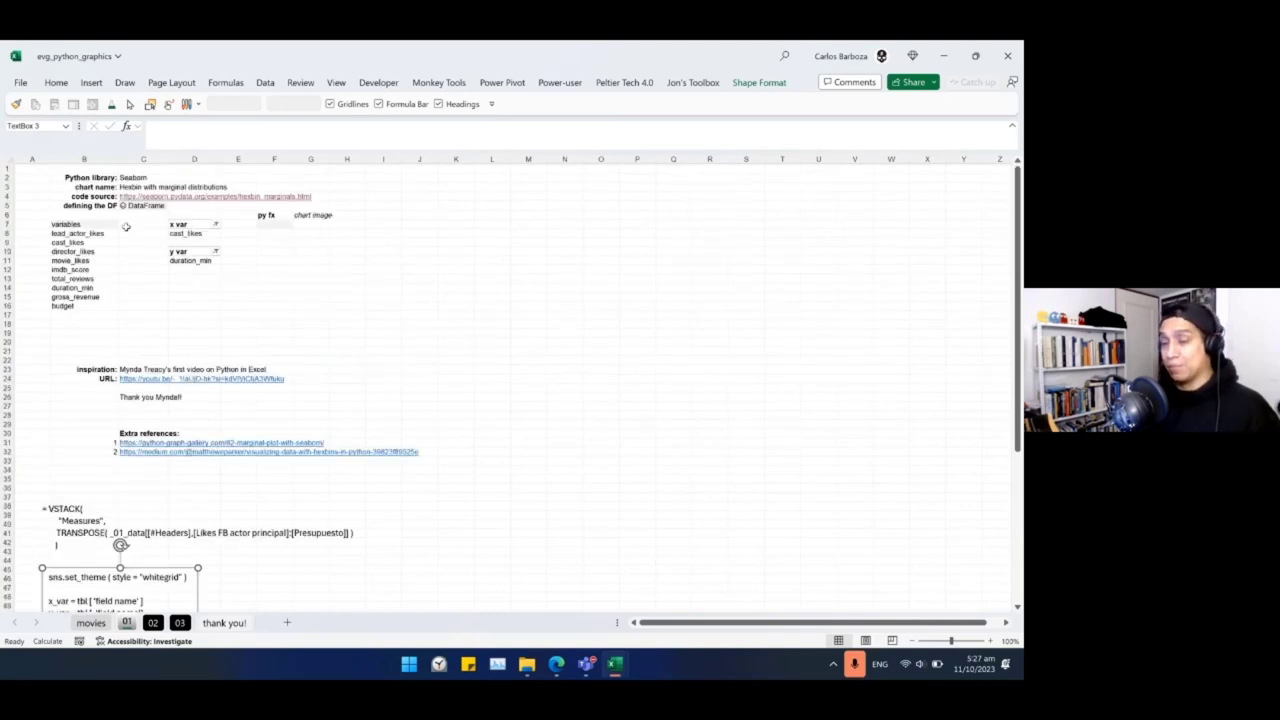
Narrow column B slightly and shrink column A to width 5.20 on sheet 01.
left_click_drag(116, 161, 106, 162)
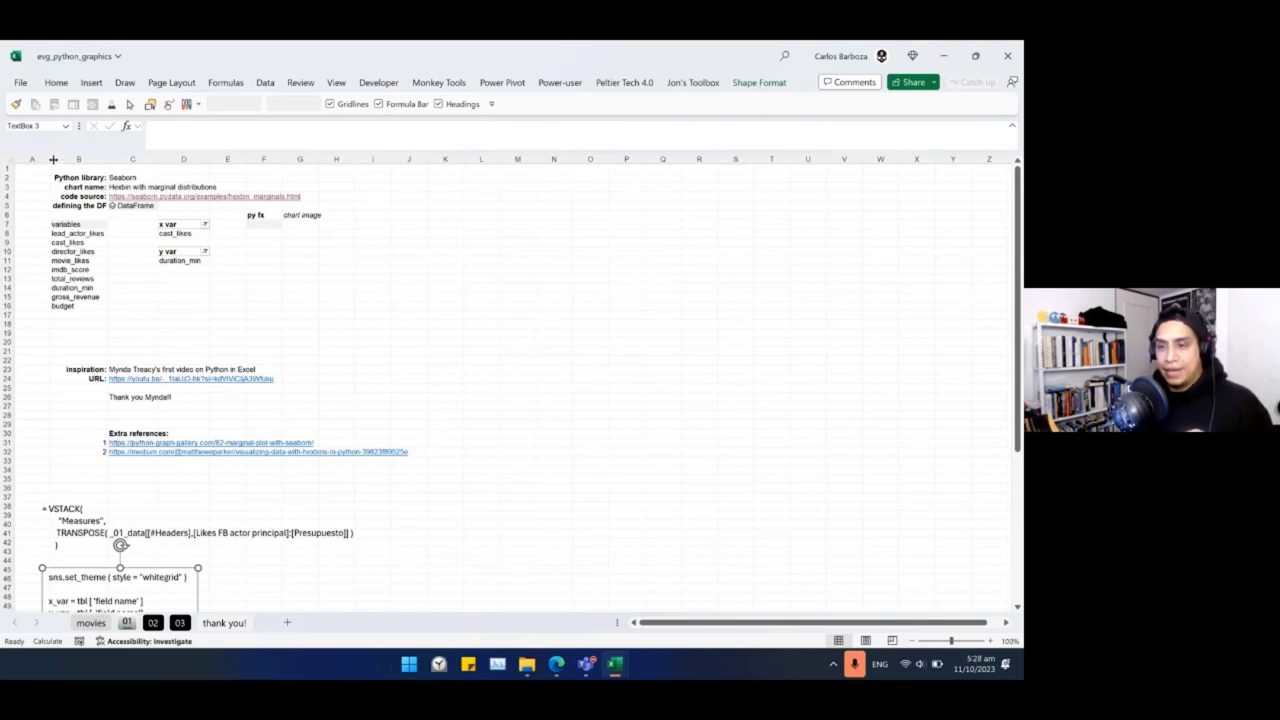
left_click_drag(51, 159, 27, 160)
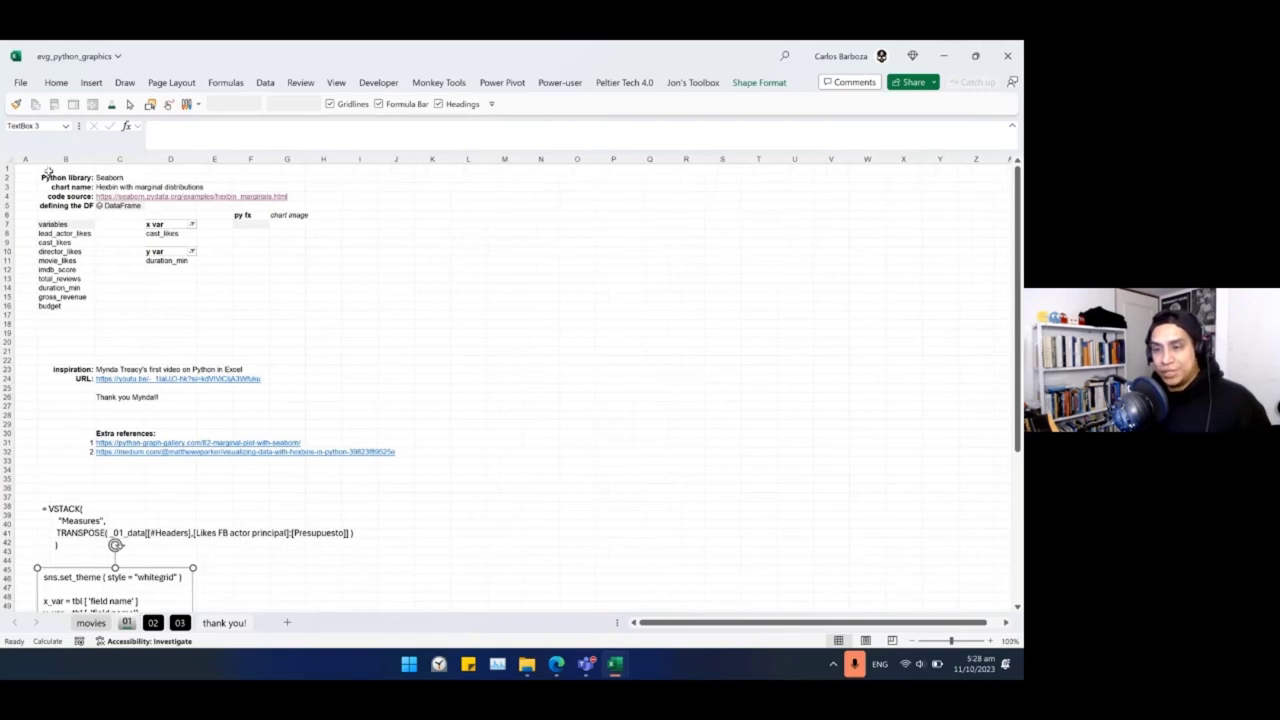
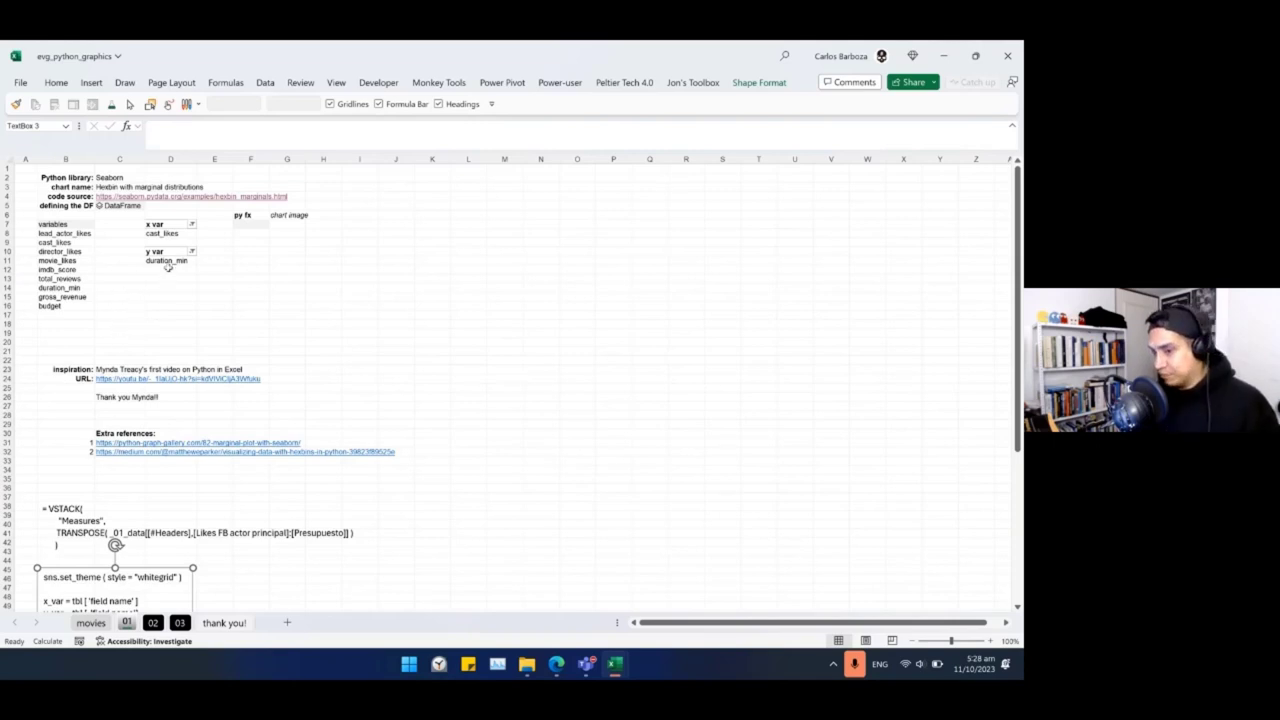
Turn F7 into a Python cell and paste the Seaborn hexbin jointplot code.
left_click(251, 224)
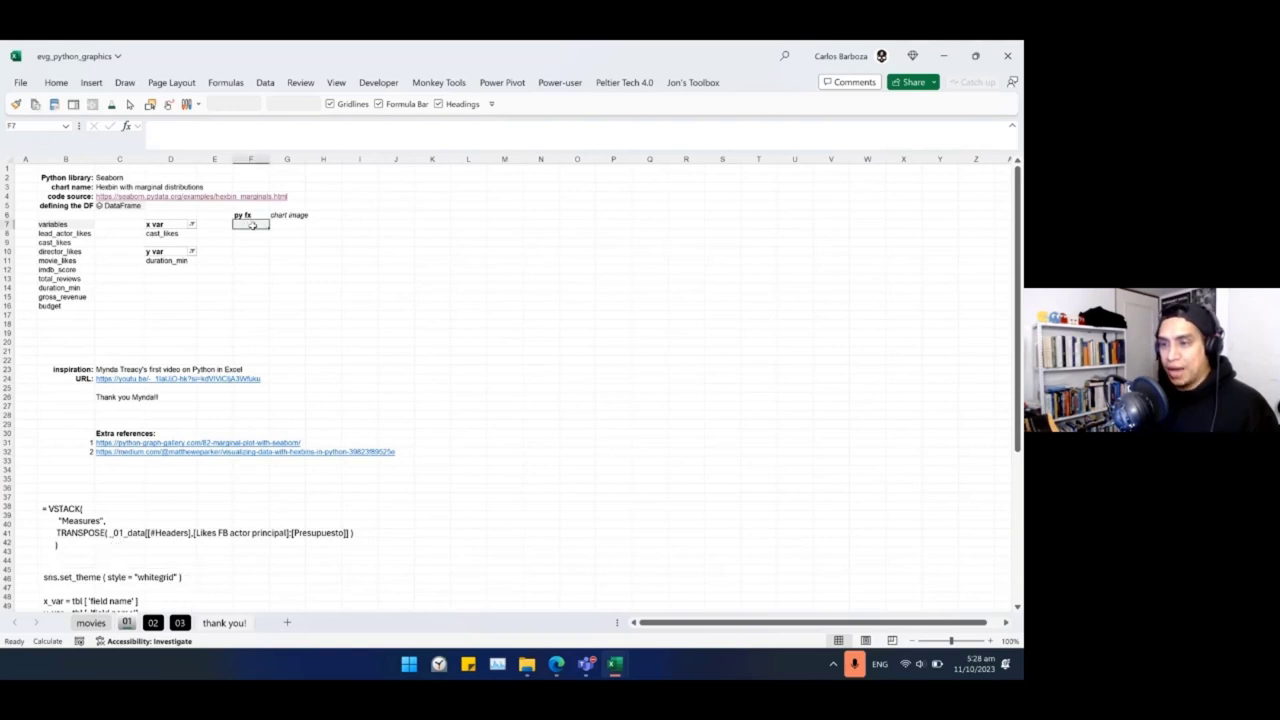
key("F2")
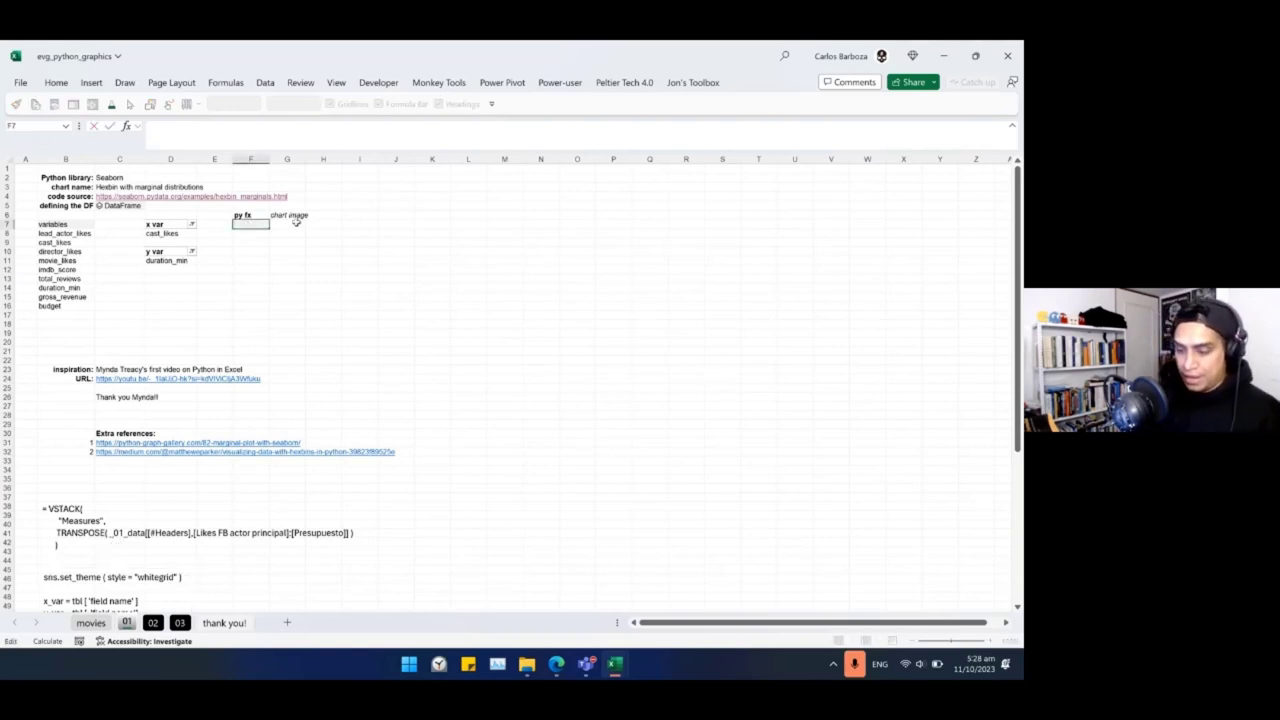
key("Escape")
key("ctrl+alt+shift+p")
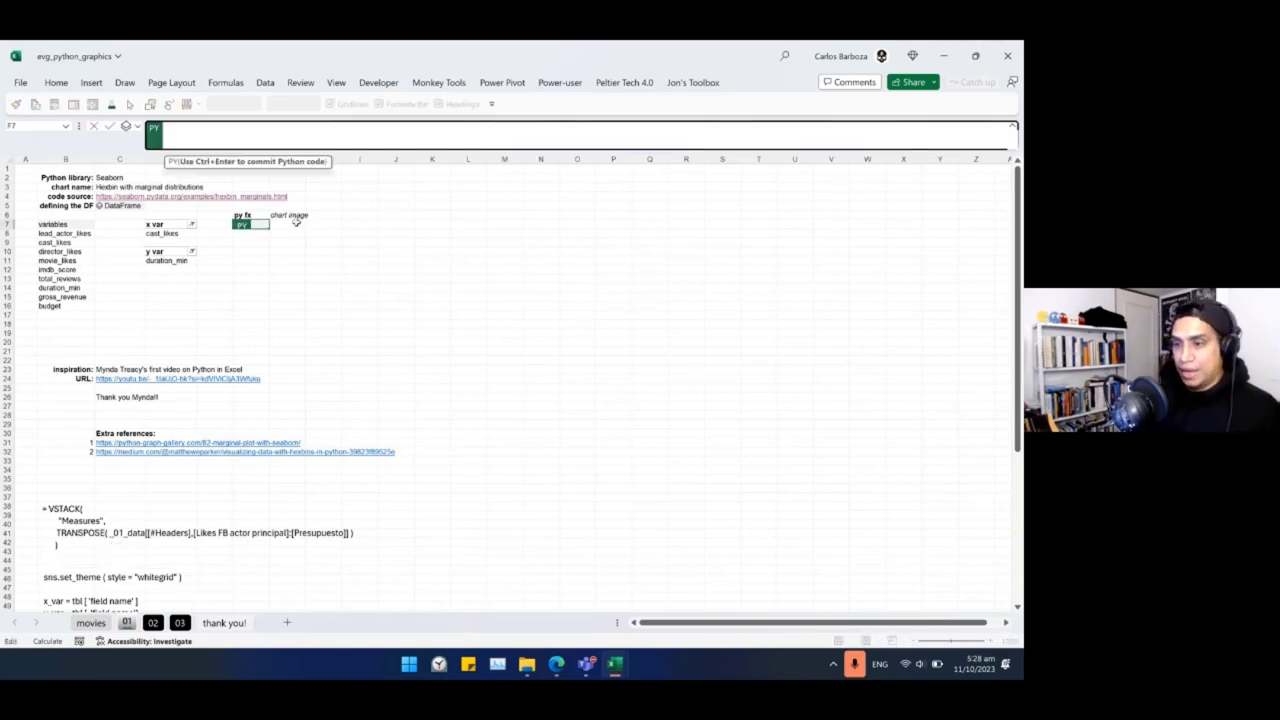
key("ctrl+v")
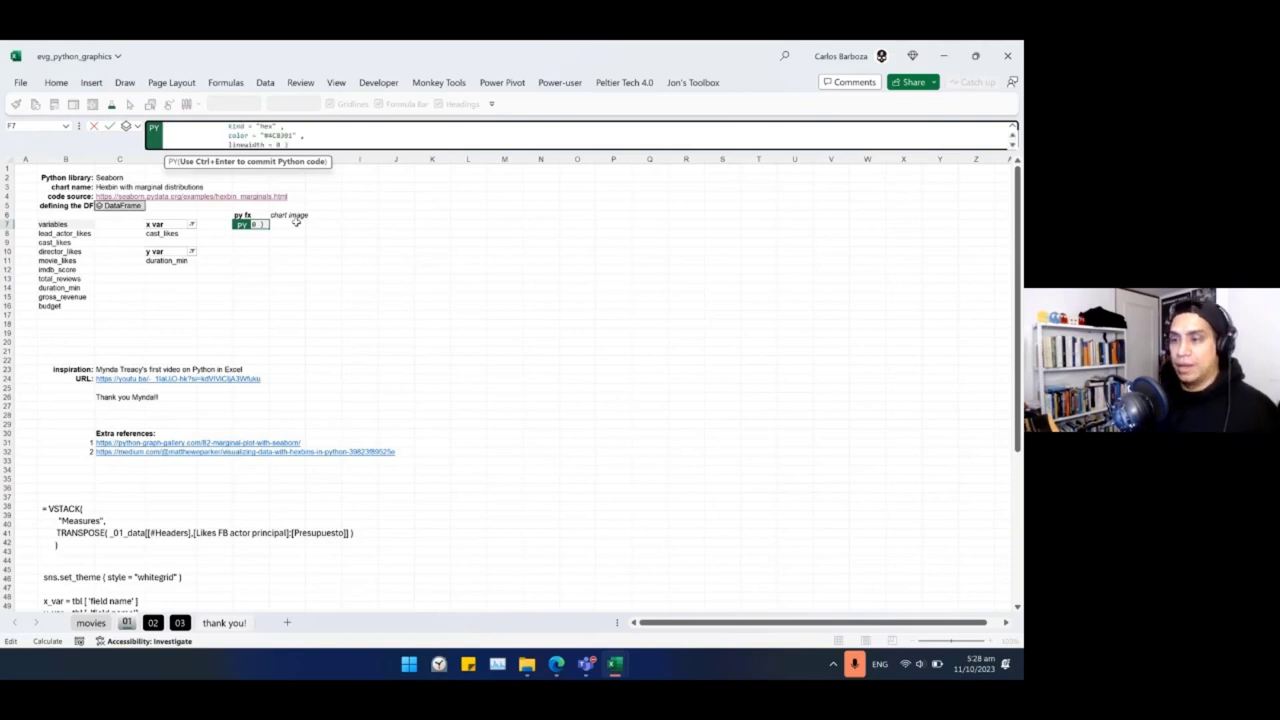
Expand the code area and delete the 'field name' placeholder from the x_var line.
left_click_drag(365, 148, 368, 233)
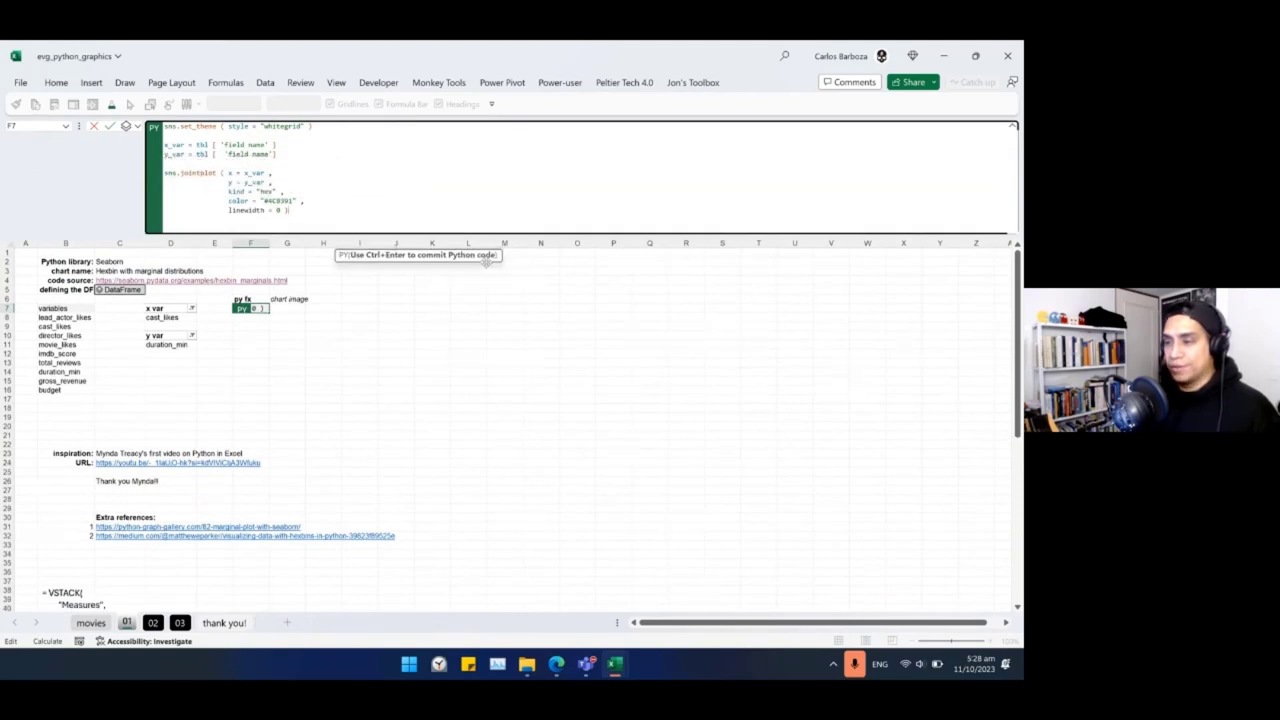
left_click(260, 144)
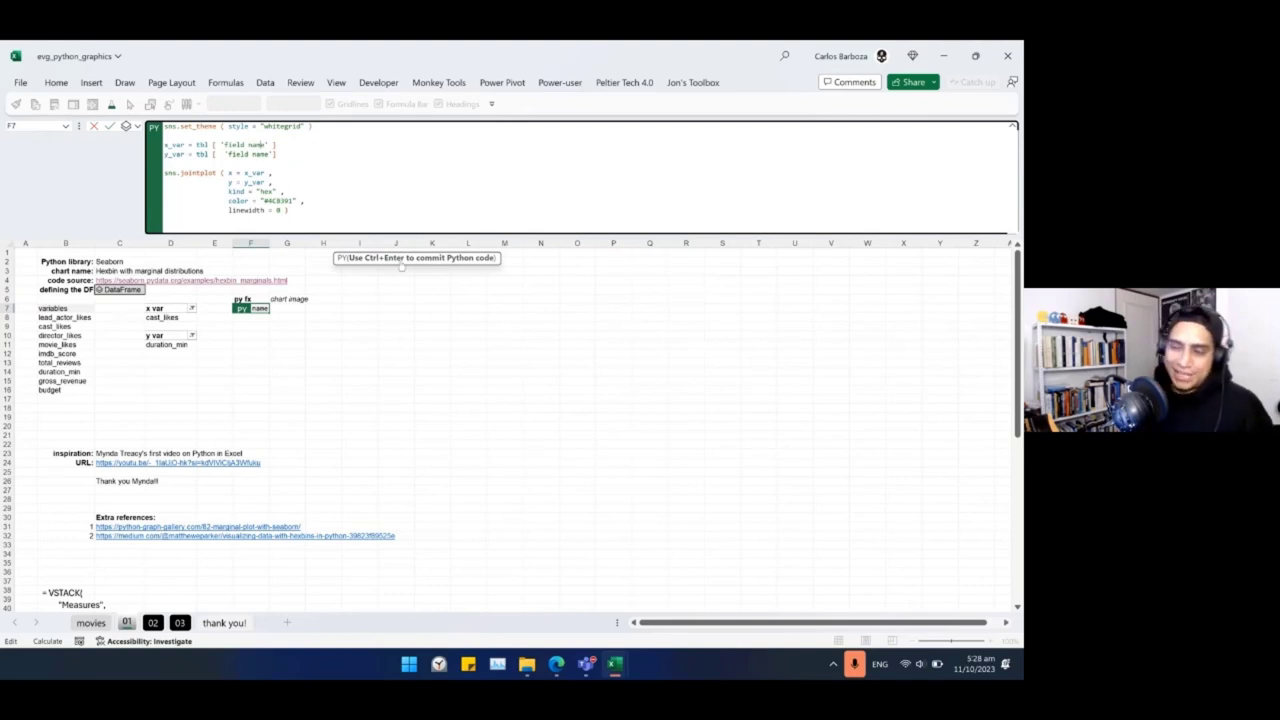
left_click(273, 144)
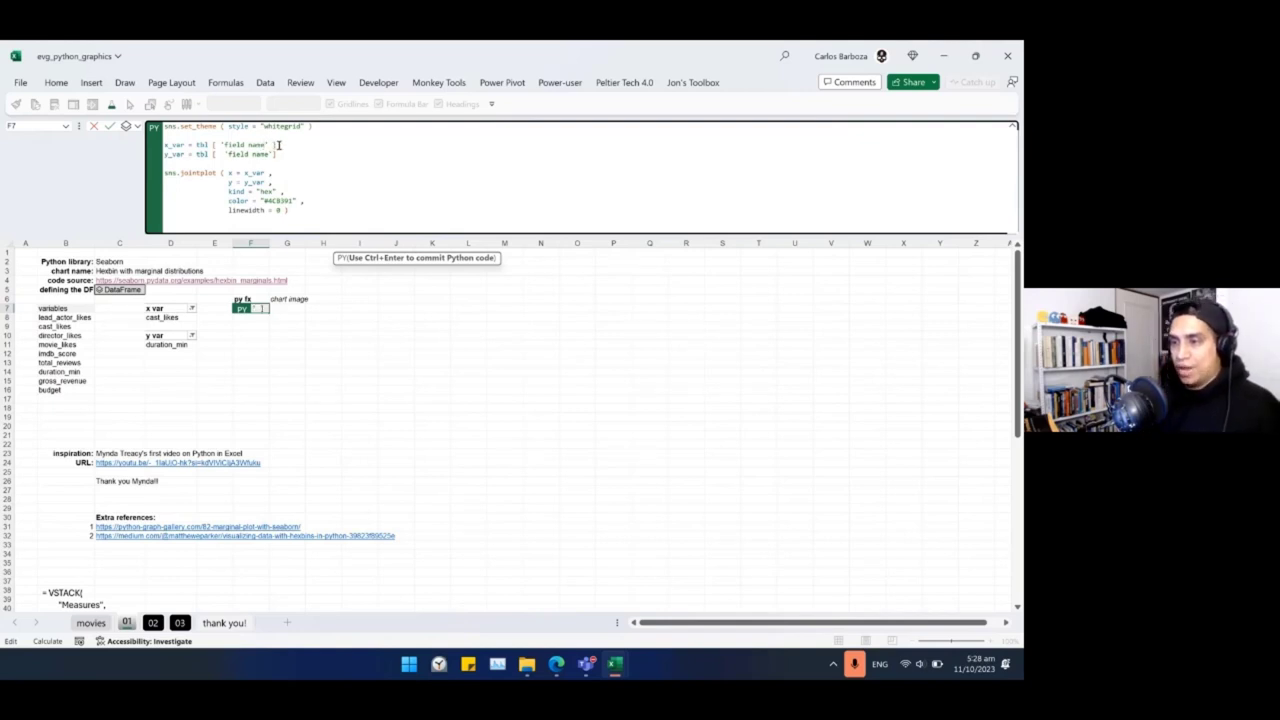
key("BackSpace")
key("BackSpace")
key("BackSpace")
key("BackSpace")
key("BackSpace")
key("BackSpace")
key("BackSpace")
key("BackSpace")
key("BackSpace")
key("BackSpace")
key("BackSpace")
key("BackSpace")
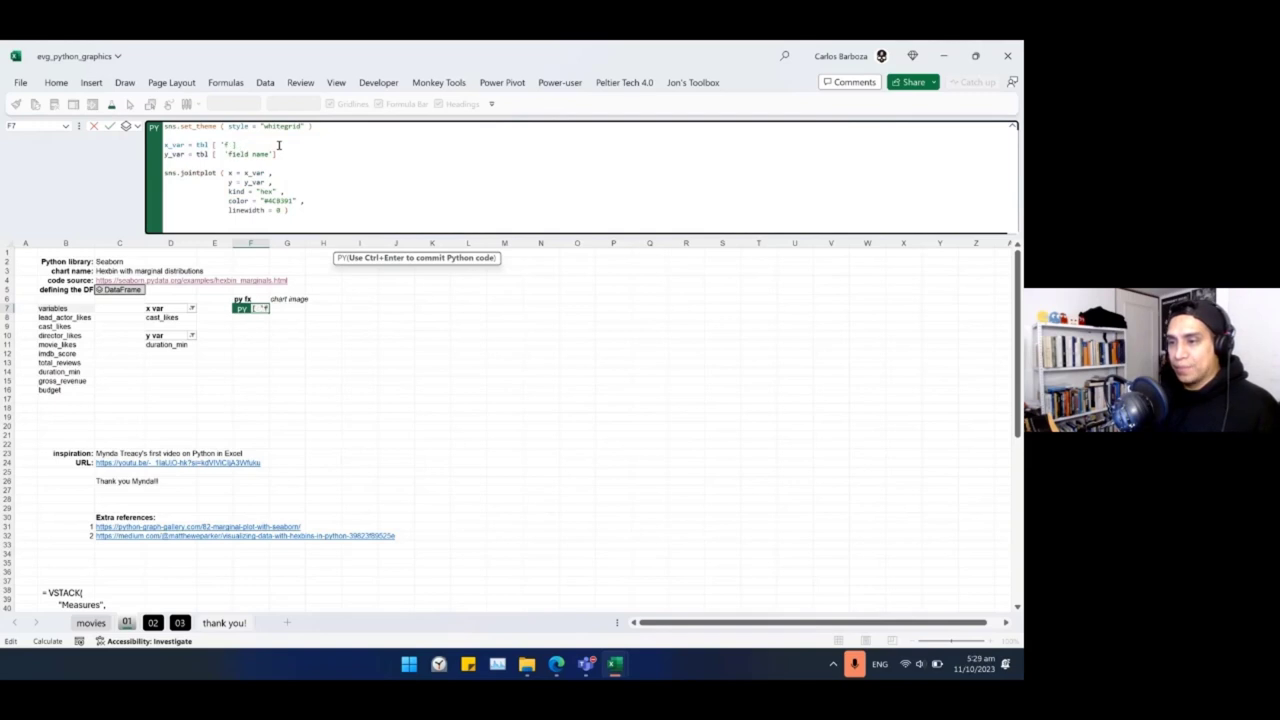
Reference D8 for x_var and D11 for y_var in the code, then run it with Ctrl+Enter.
left_click(184, 318)
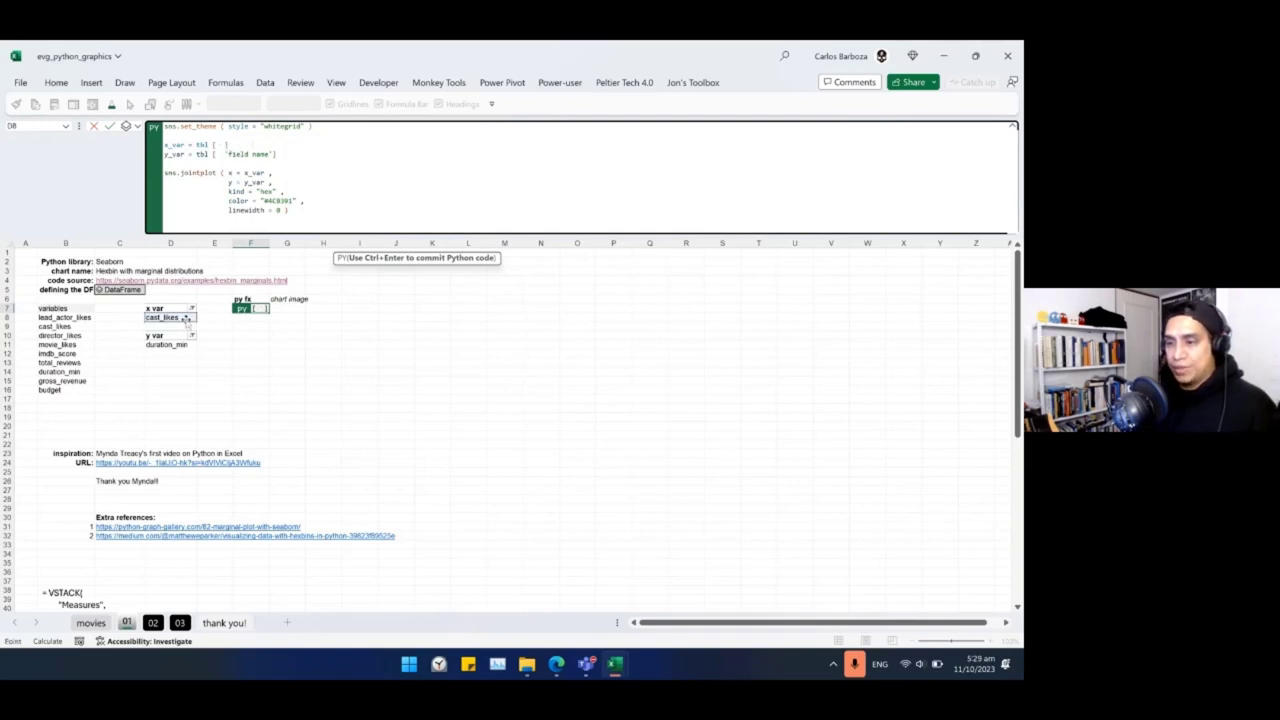
left_click(273, 154)
key("BackSpace")
key("BackSpace")
key("BackSpace")
key("BackSpace")
key("BackSpace")
key("BackSpace")
key("BackSpace")
key("BackSpace")
key("BackSpace")
key("BackSpace")
key("BackSpace")
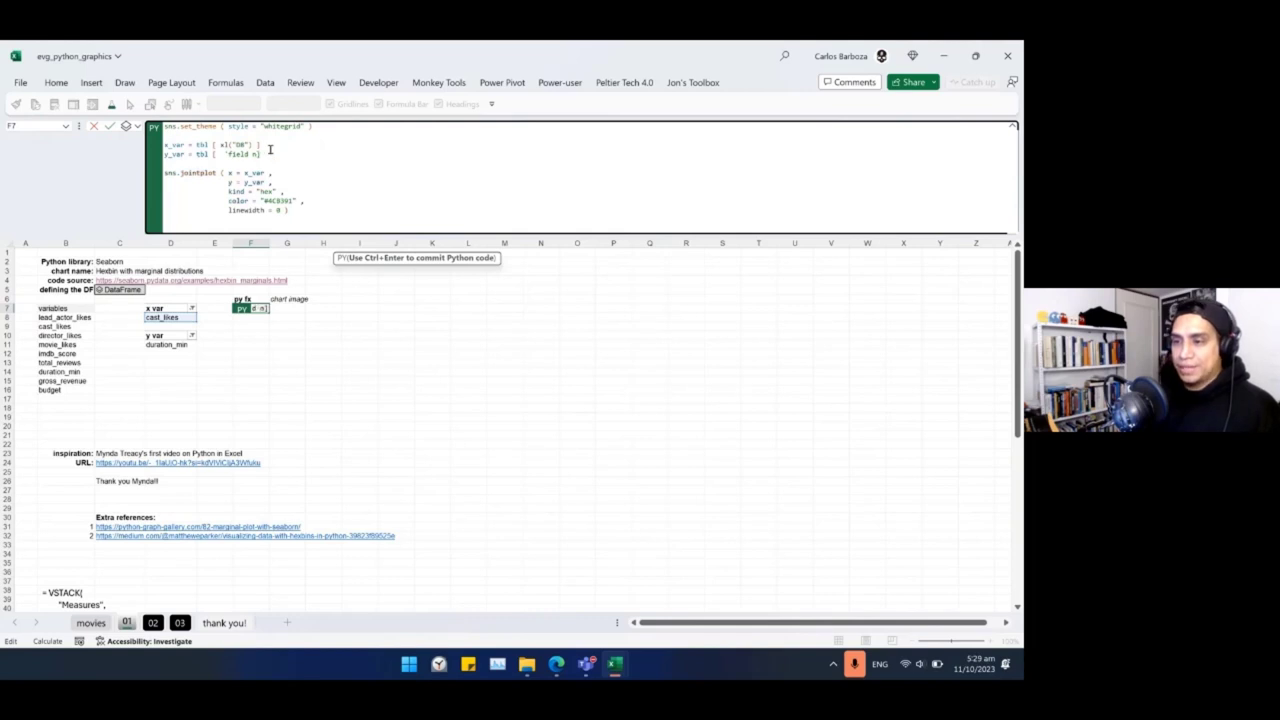
key("BackSpace")
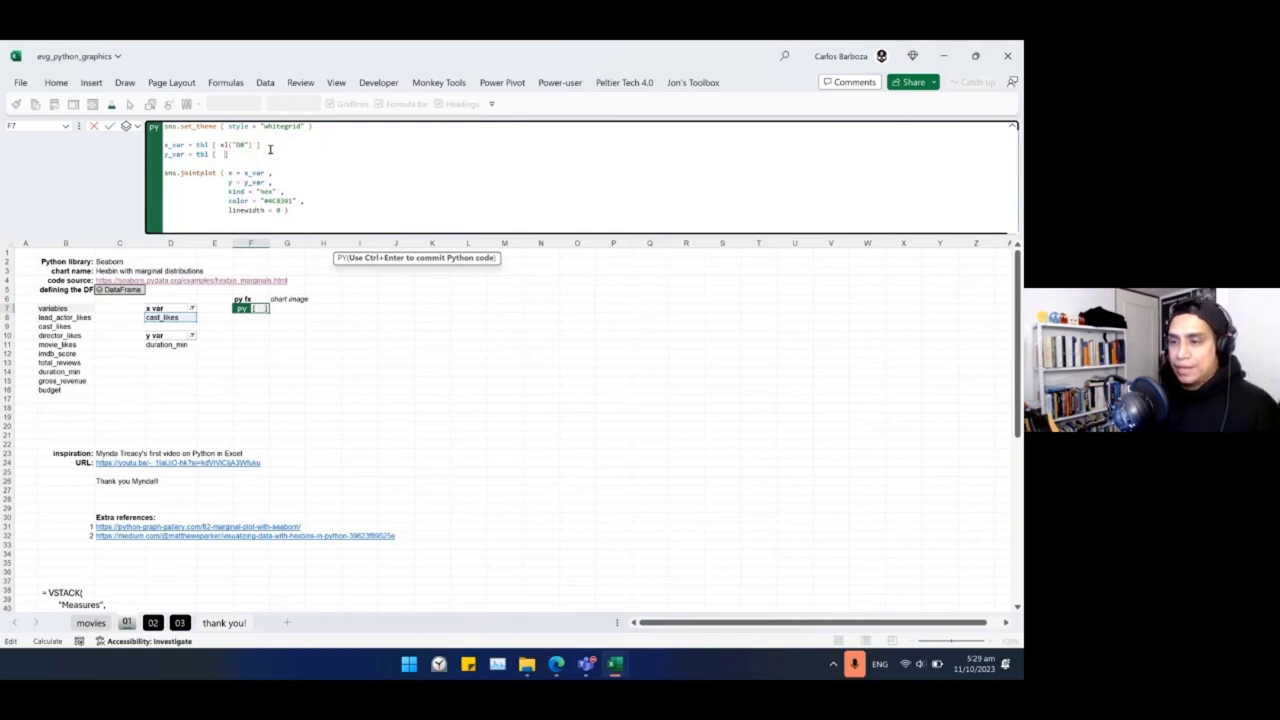
left_click(182, 345)
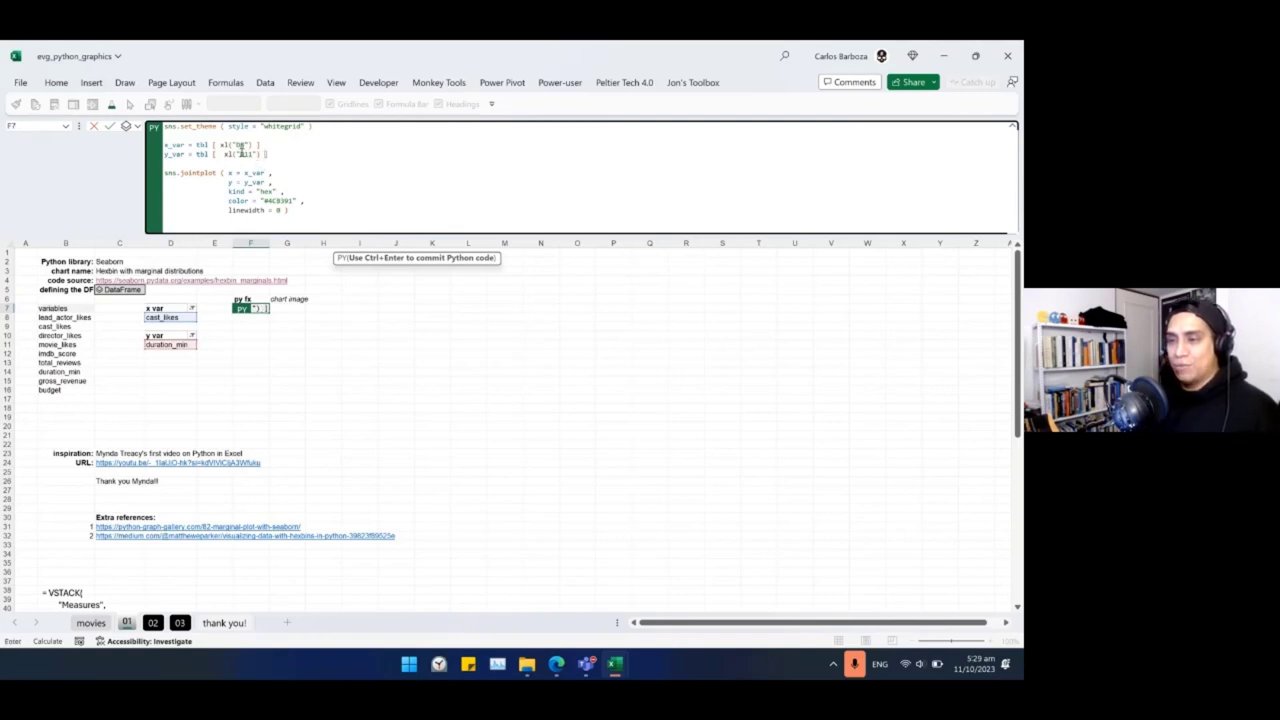
left_click(226, 156)
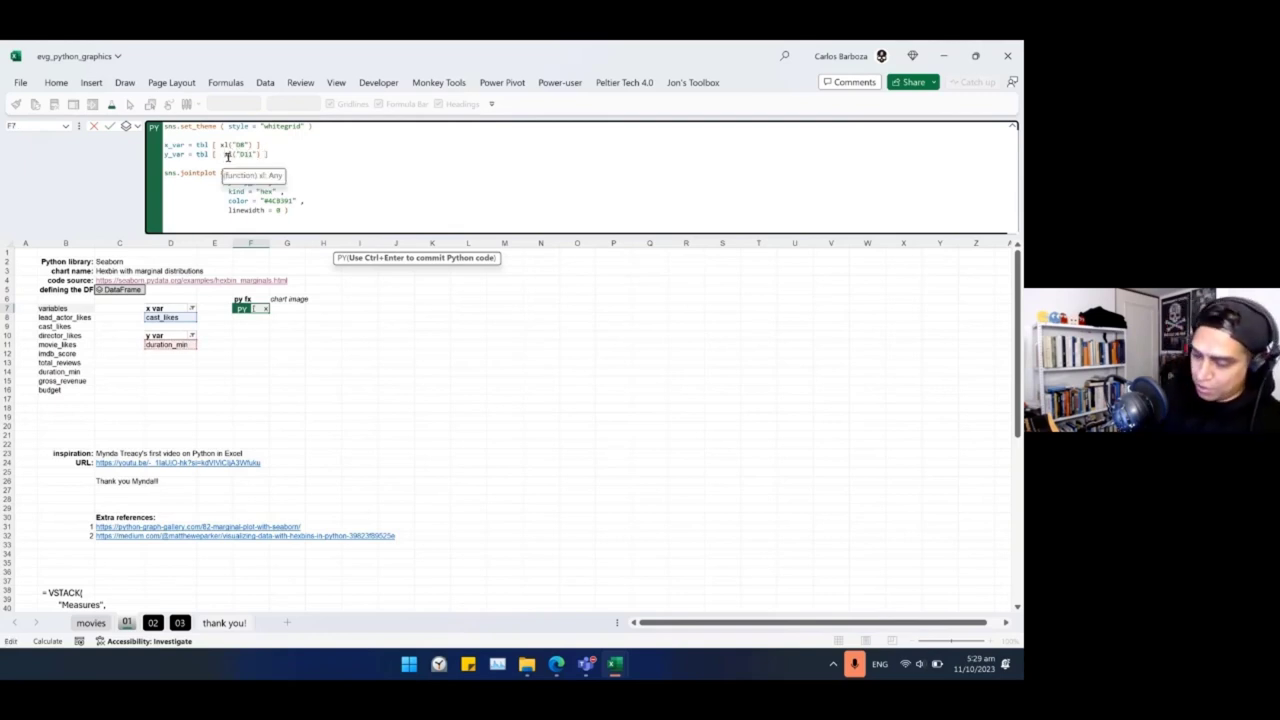
key("BackSpace")
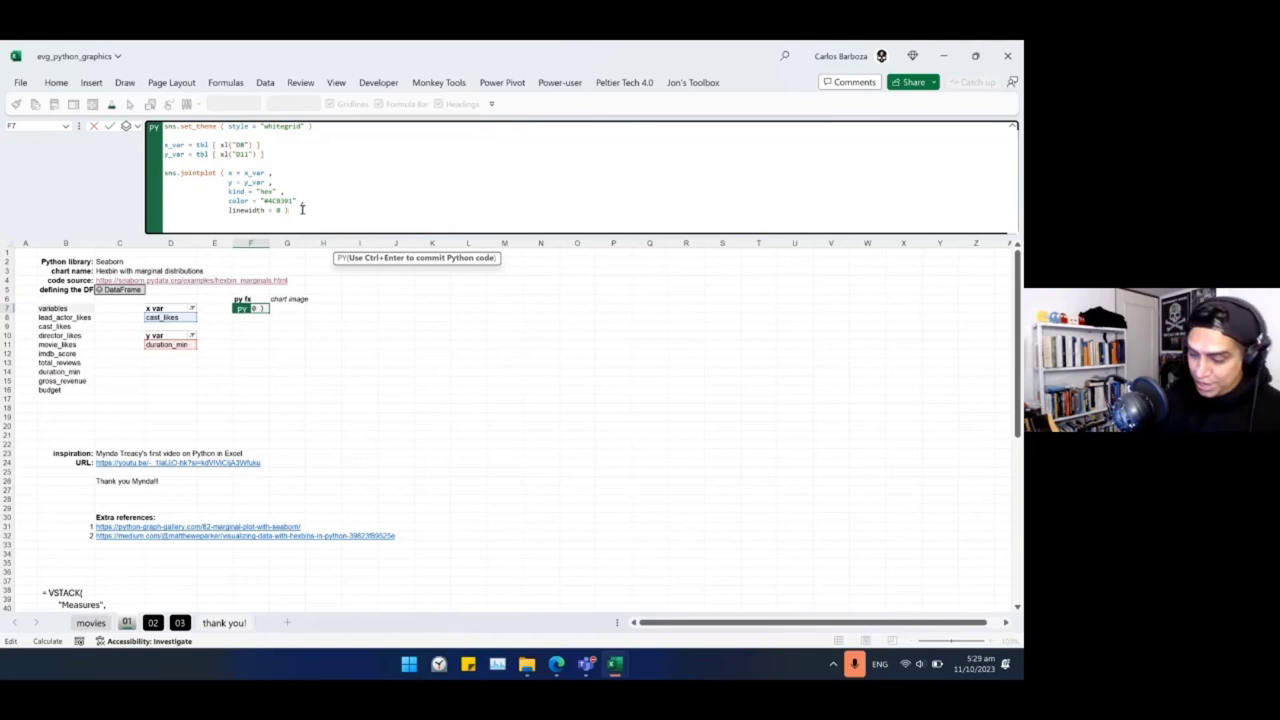
key("ctrl+Return")
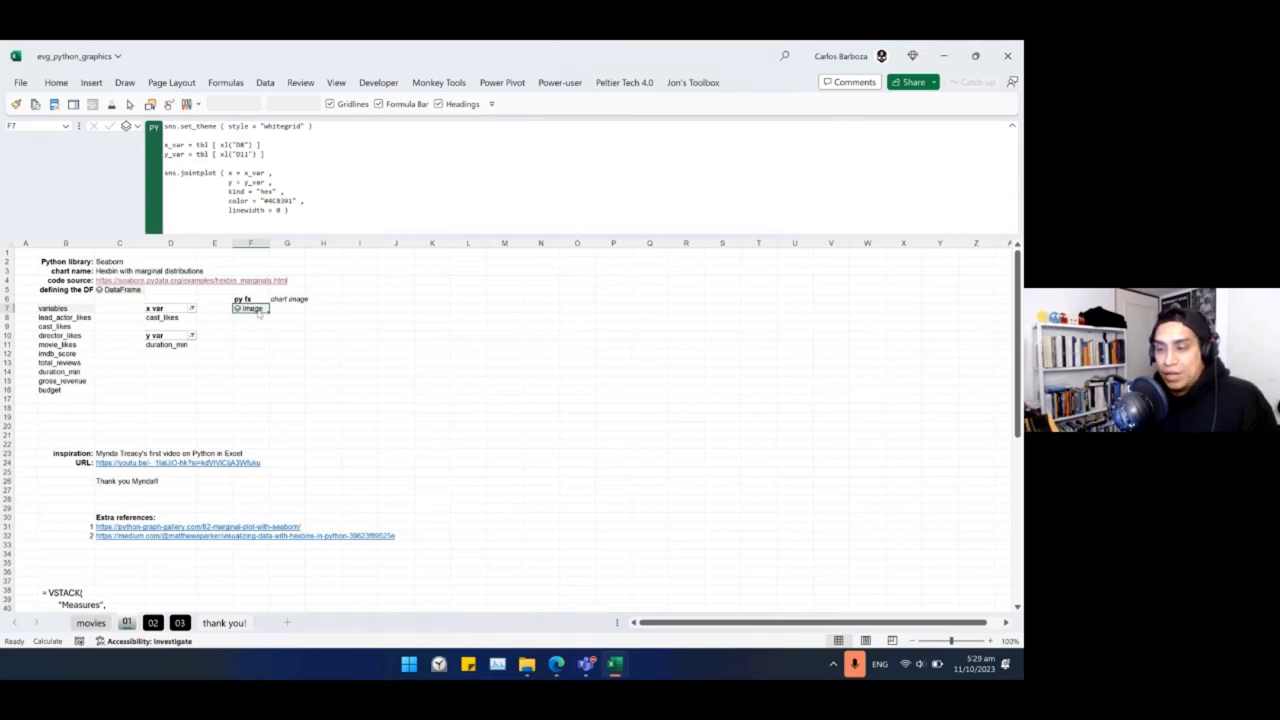
Extract the image field from F7's result so G7 holds =F7.image.
right_click(259, 314)
key("Escape")
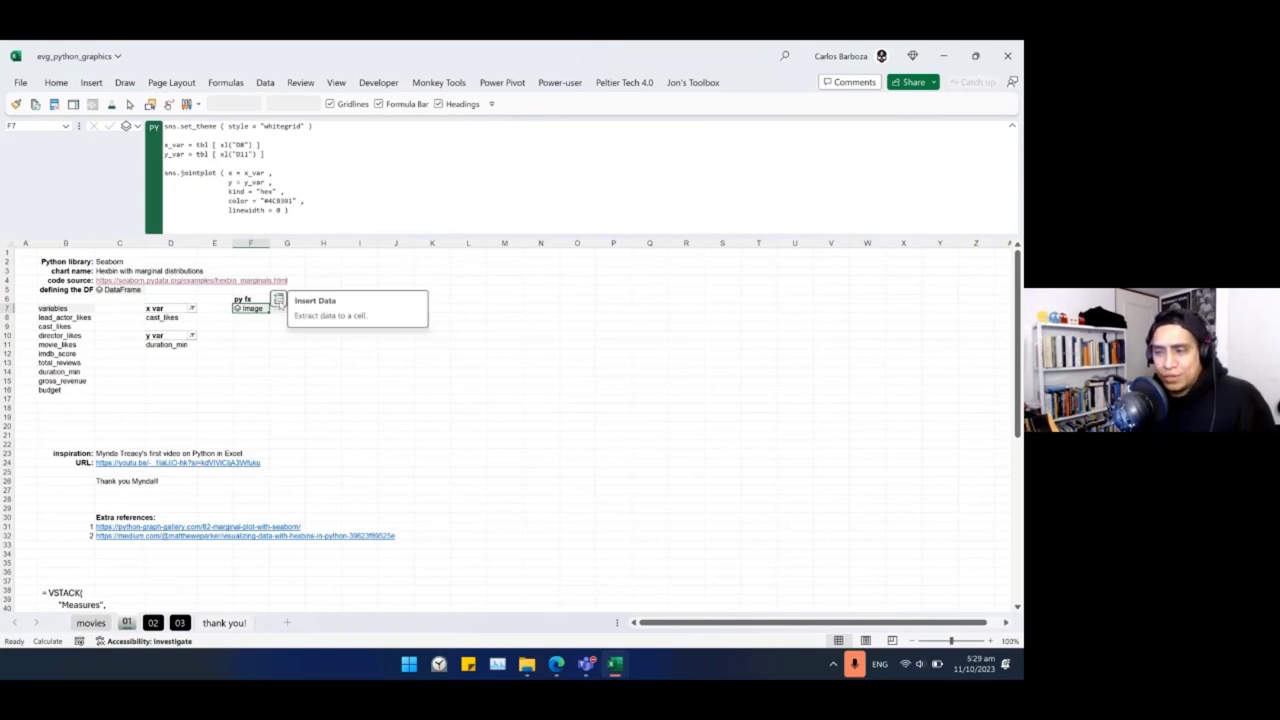
left_click(278, 300)
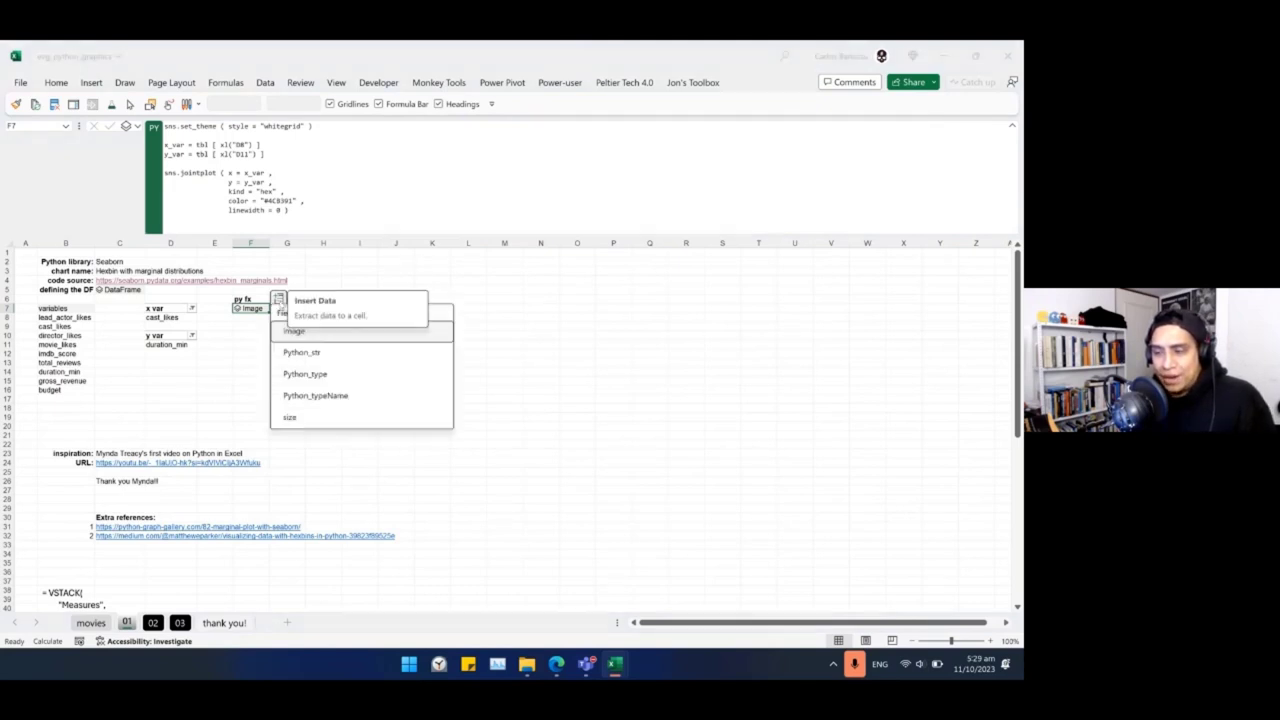
left_click(286, 329)
left_click(285, 332)
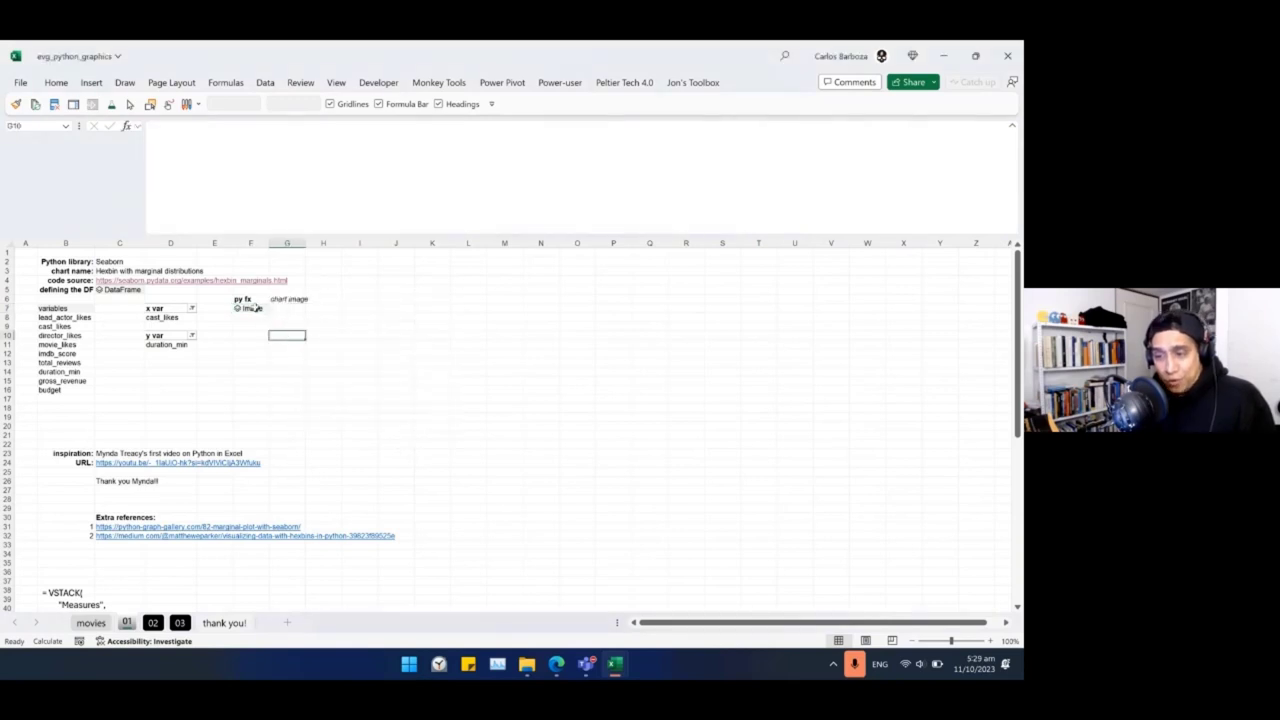
left_click(255, 308)
left_click(290, 309)
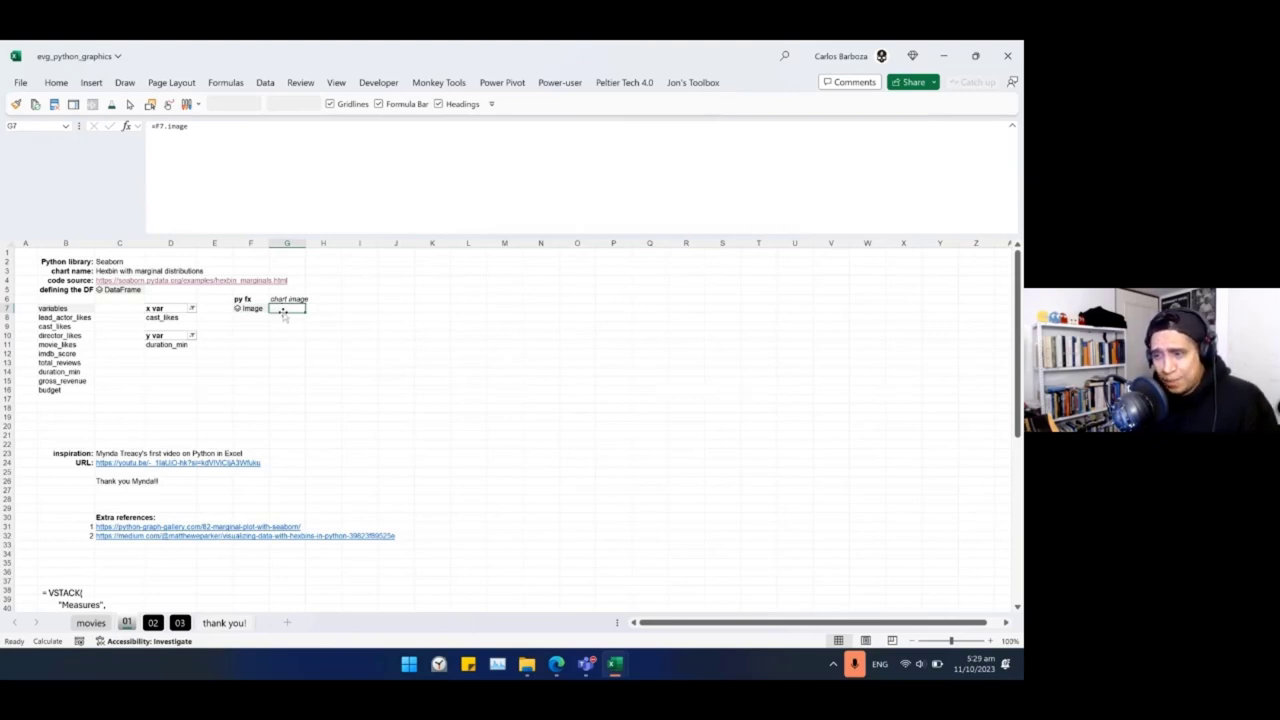
left_click_drag(345, 308, 576, 474)
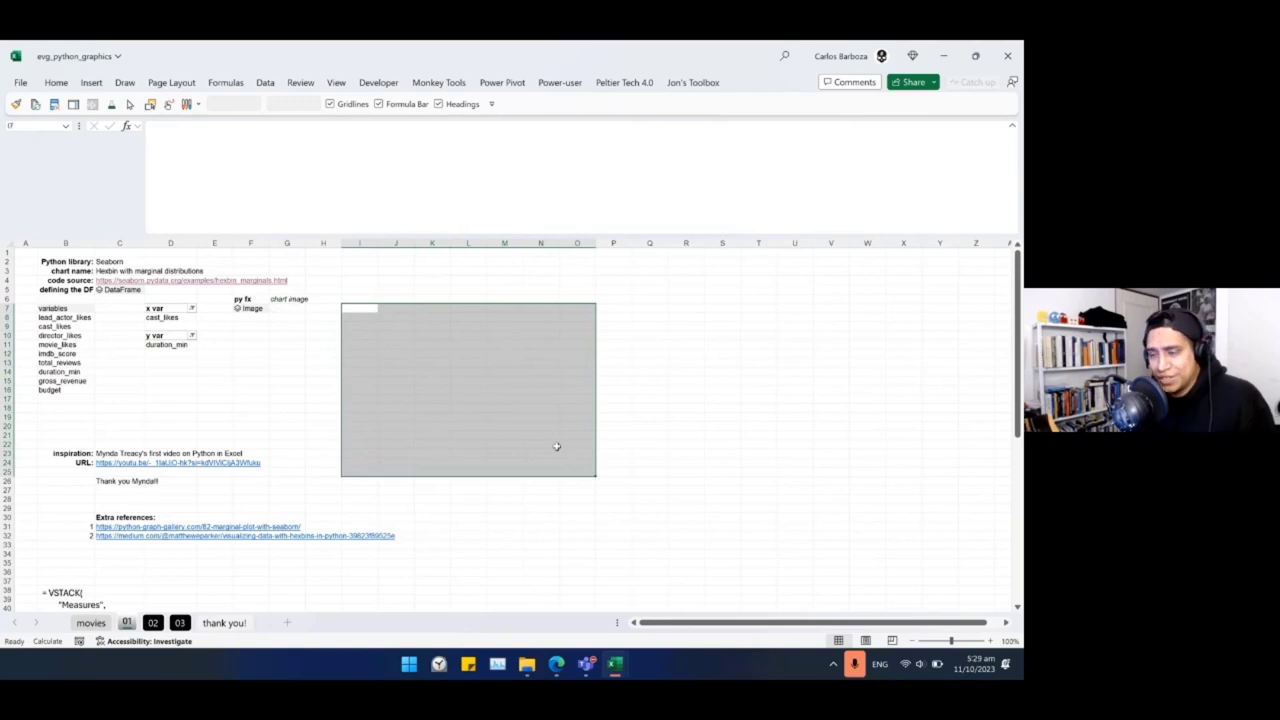
left_click(292, 309)
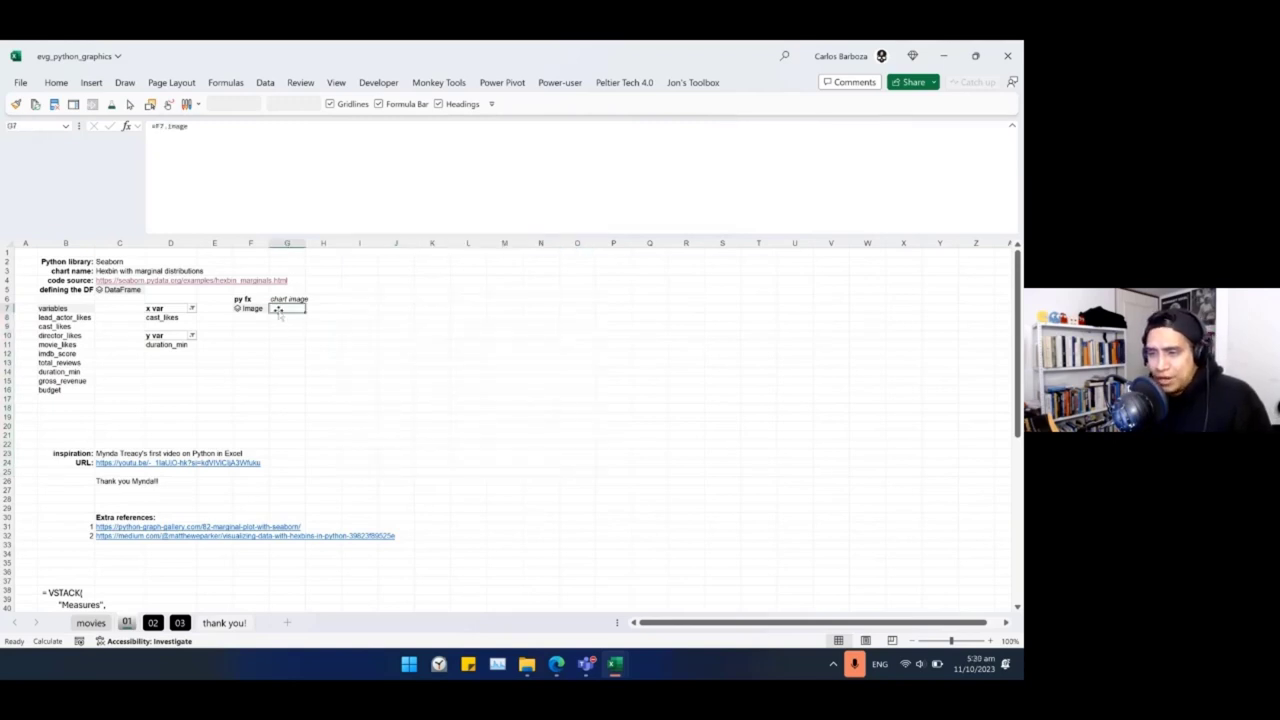
Create a linked picture of G7's hexbin chart, shrink it, and move it beside the variables.
right_click(272, 309)
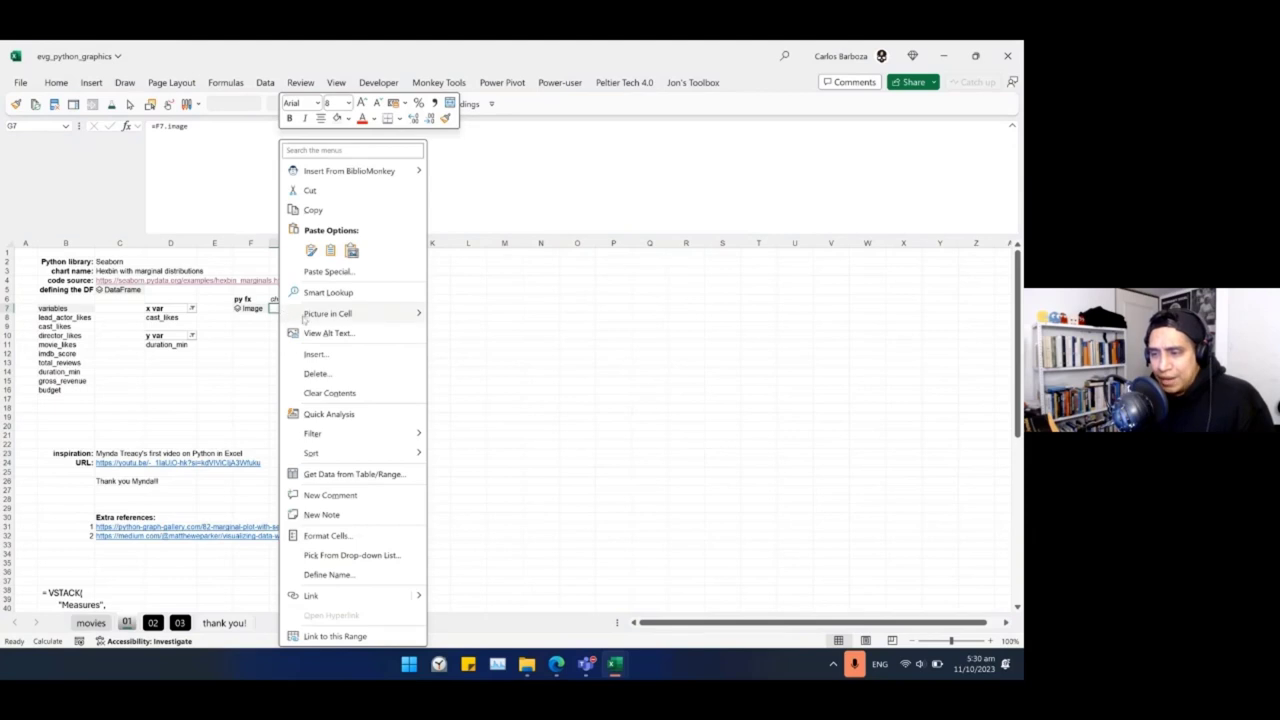
mouse_move(320, 316)
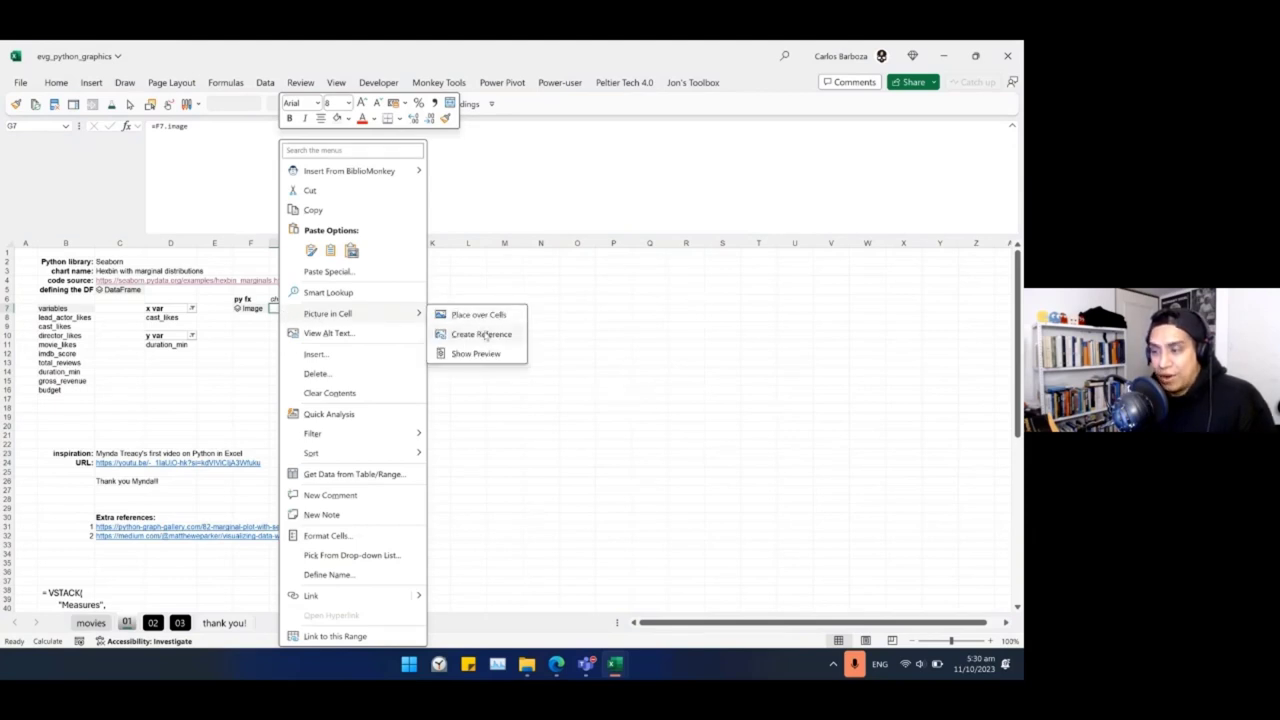
left_click(483, 335)
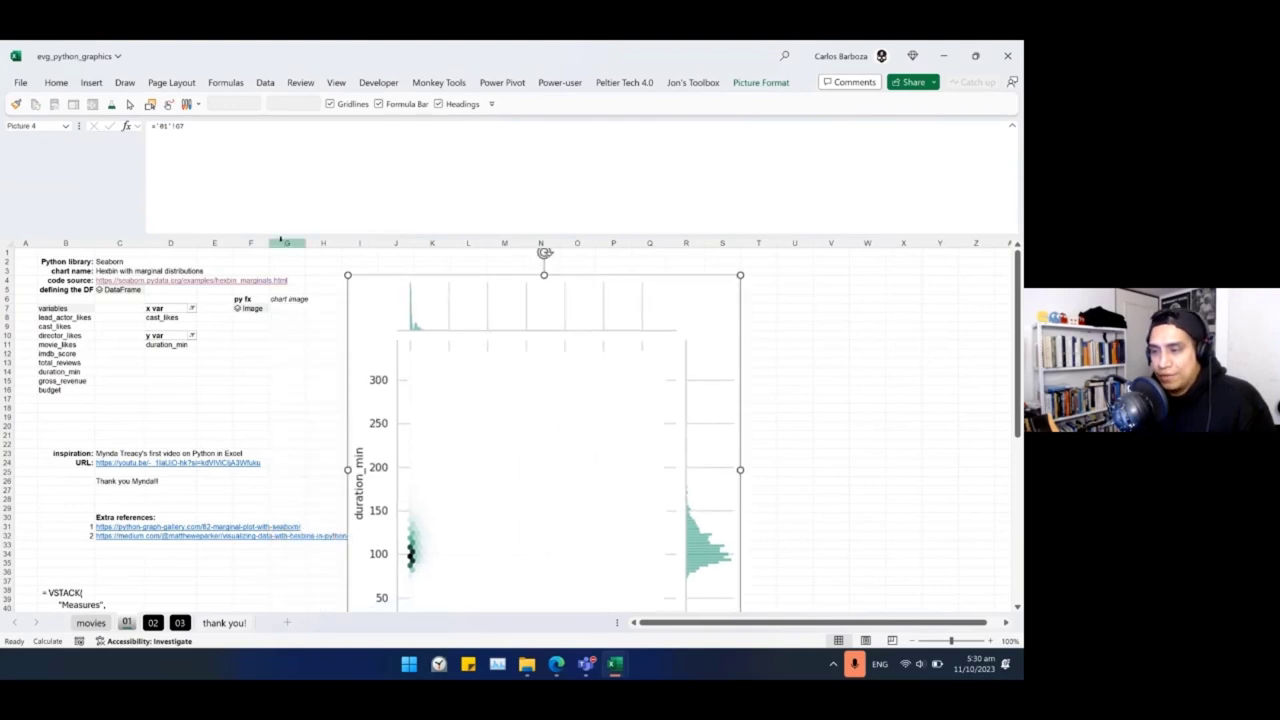
key("ctrl+shift+u")
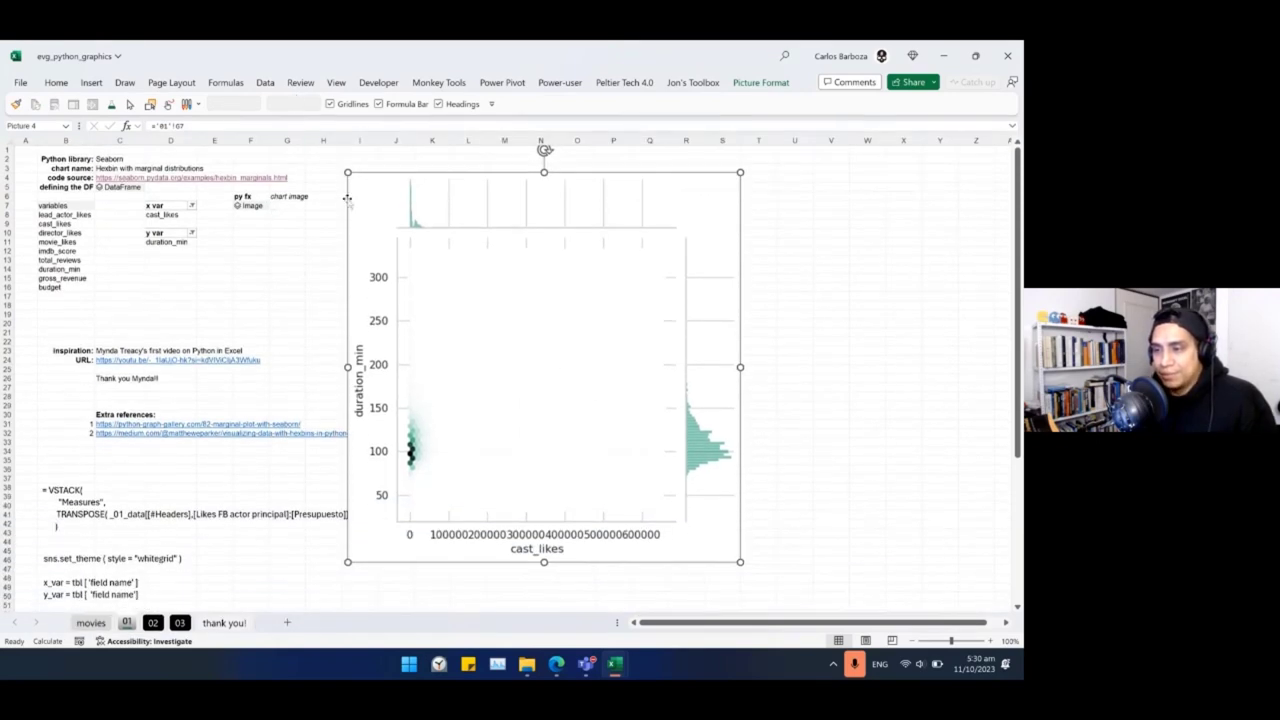
left_click_drag(347, 172, 394, 218)
left_click_drag(509, 245, 496, 198)
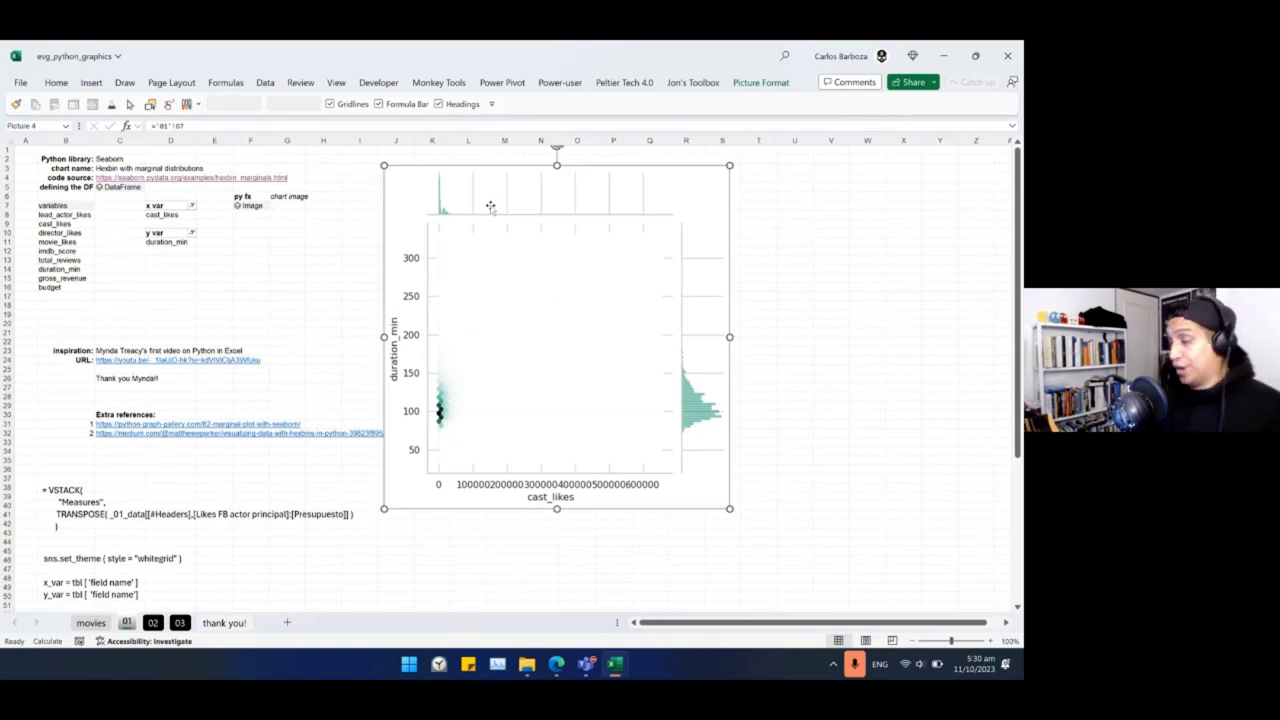
left_click(180, 214)
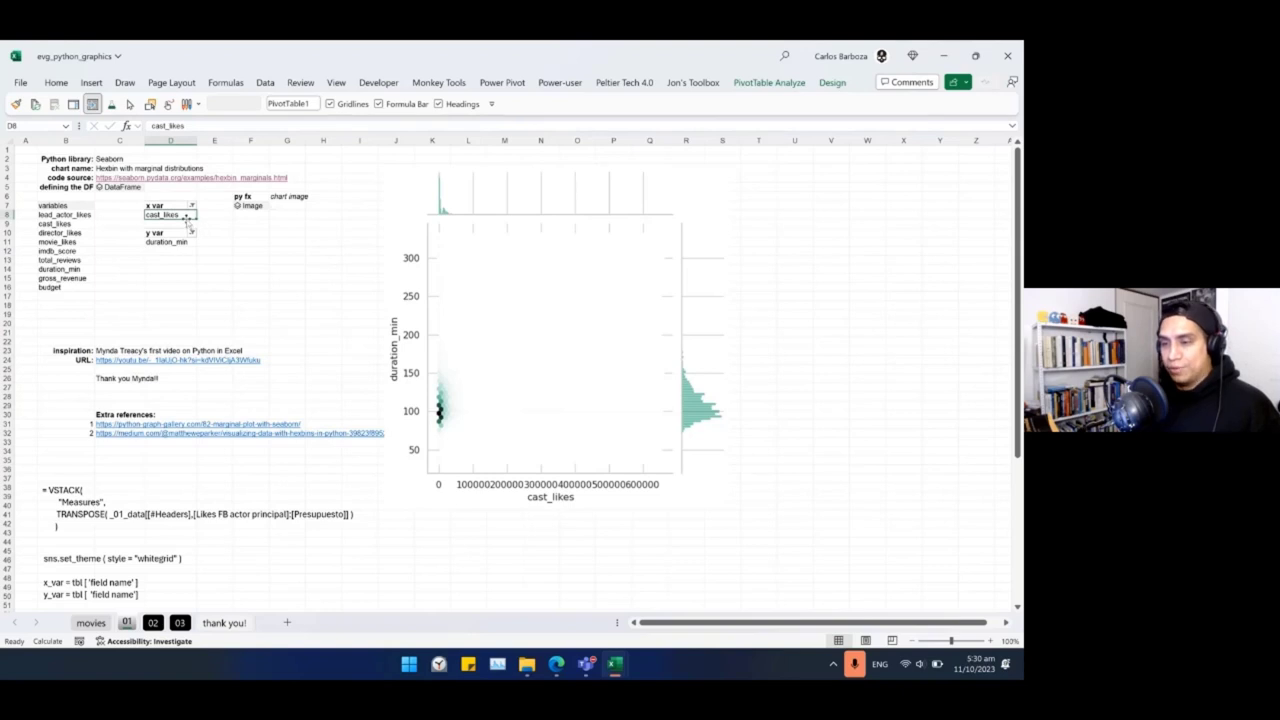
Show the x var pivot's field list and place the x var slicer beside the variables list.
right_click(185, 216)
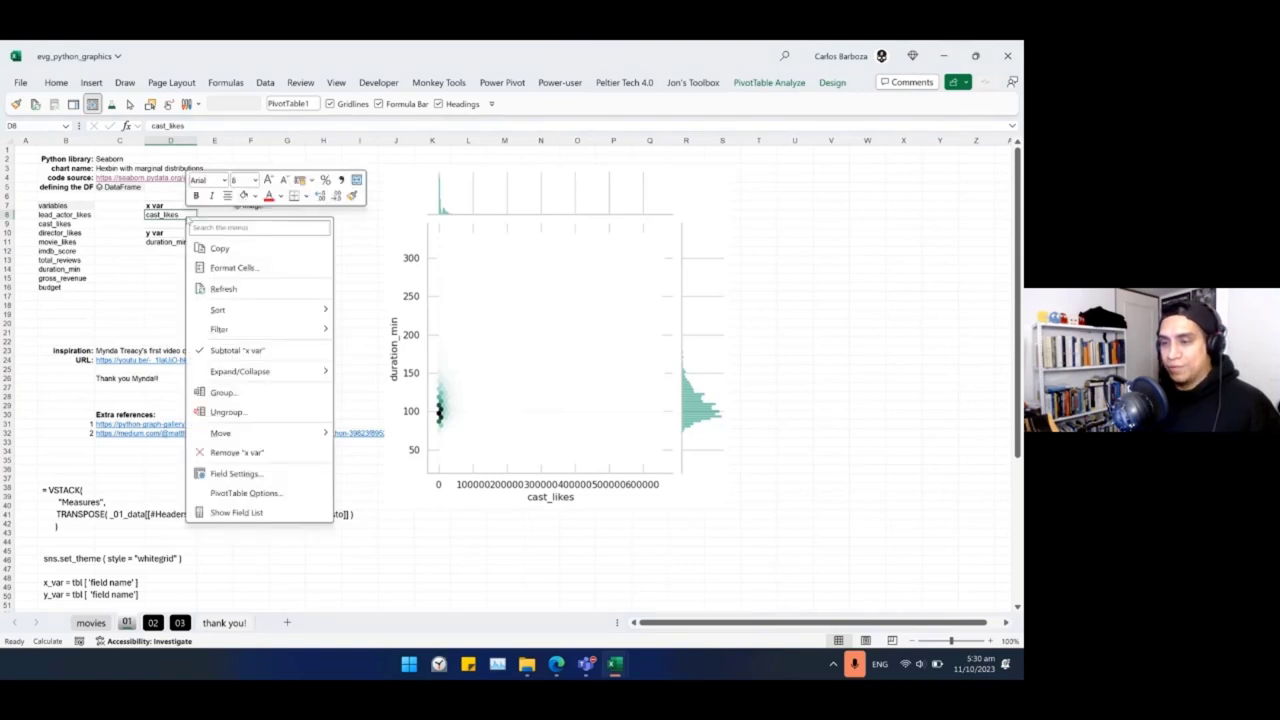
left_click(268, 513)
left_click_drag(305, 146, 400, 143)
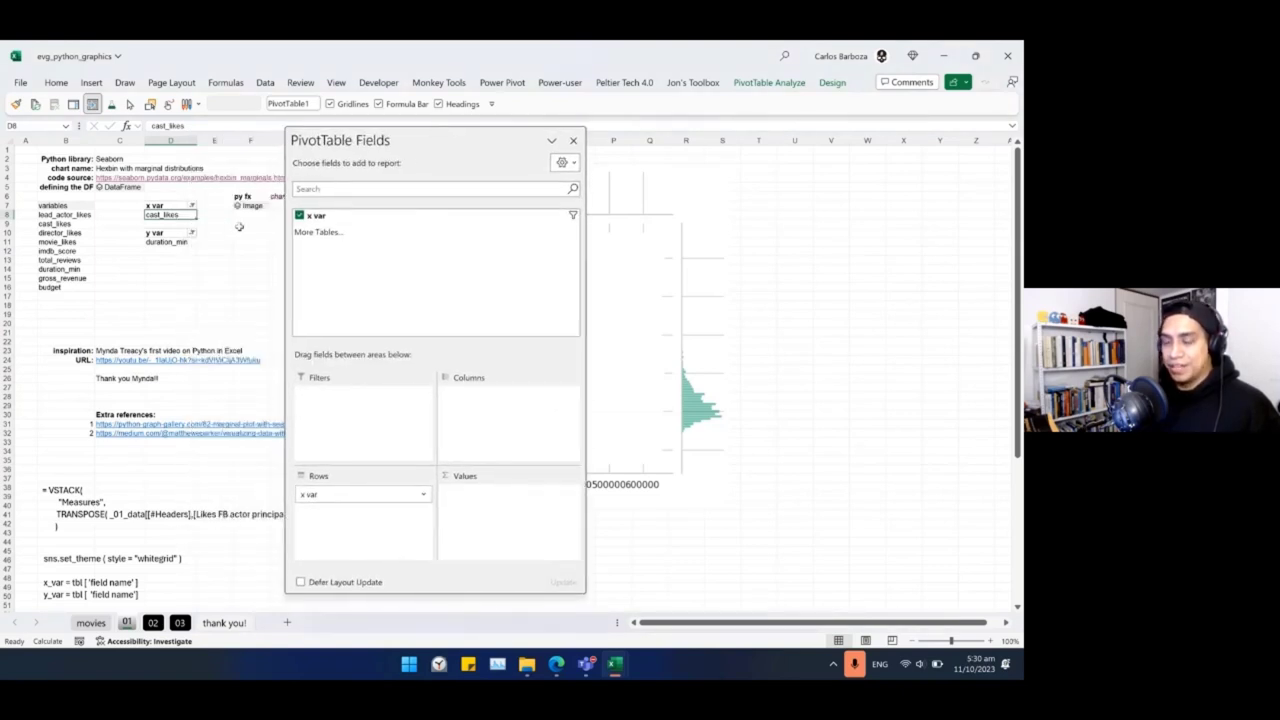
right_click(320, 216)
left_click(377, 312)
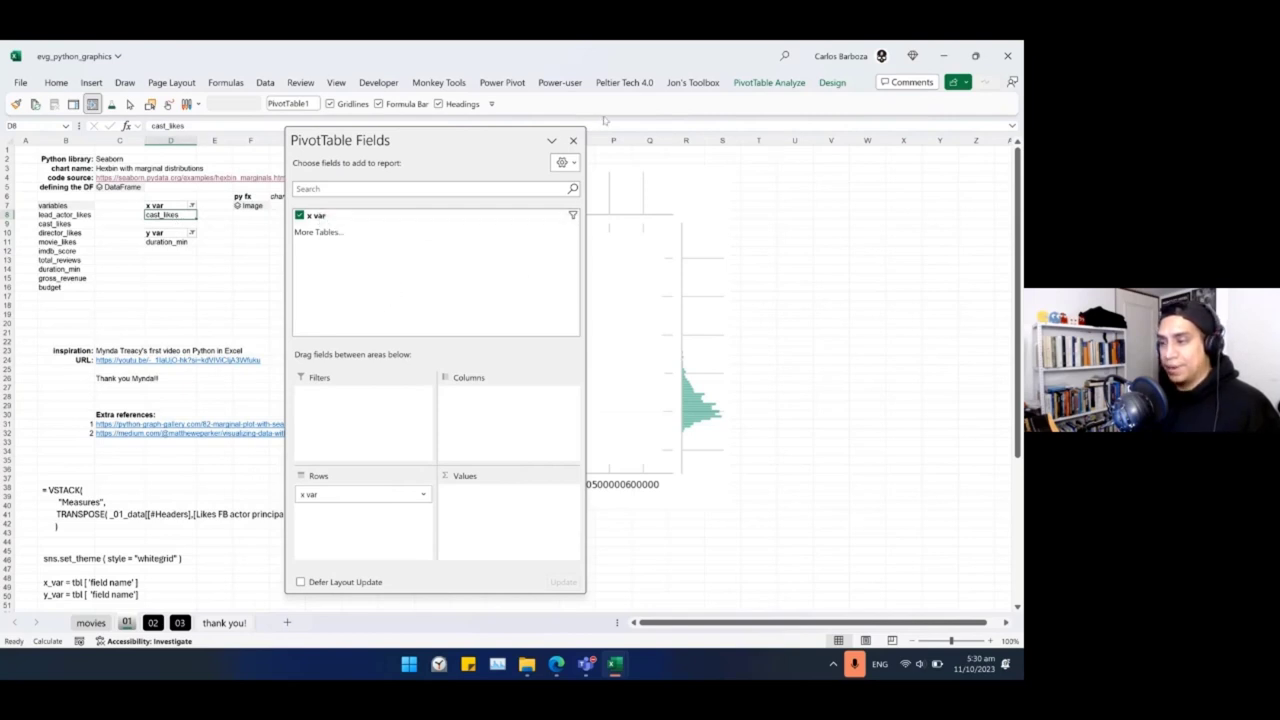
left_click(572, 141)
left_click_drag(491, 285, 215, 255)
Open the field list from the y var pivot, then close the PivotTable Fields pane.
left_click(185, 242)
right_click(187, 244)
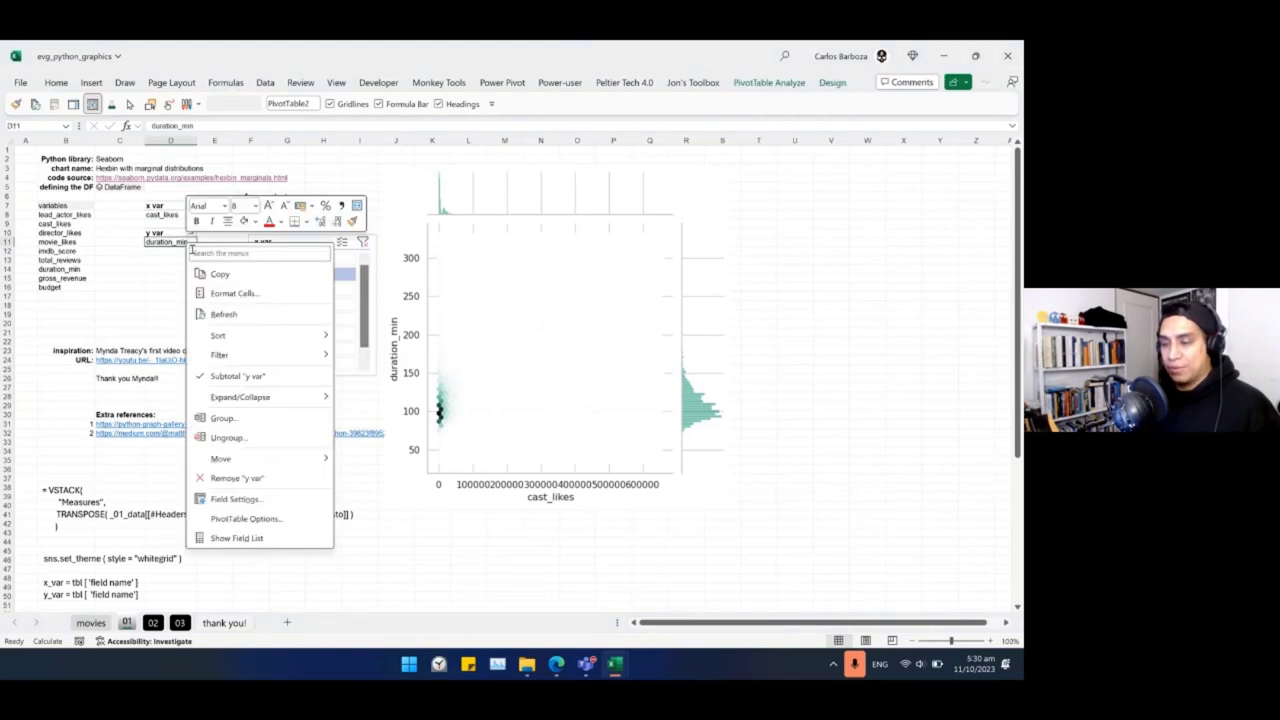
left_click(268, 540)
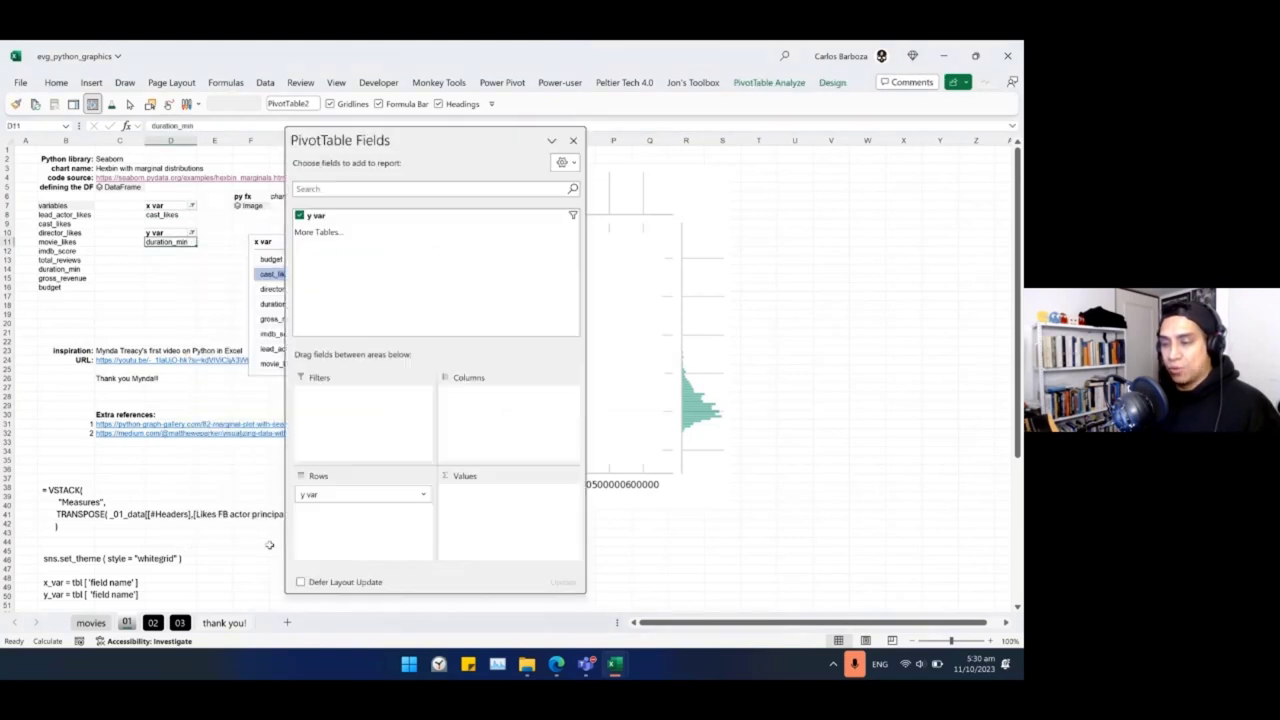
right_click(330, 219)
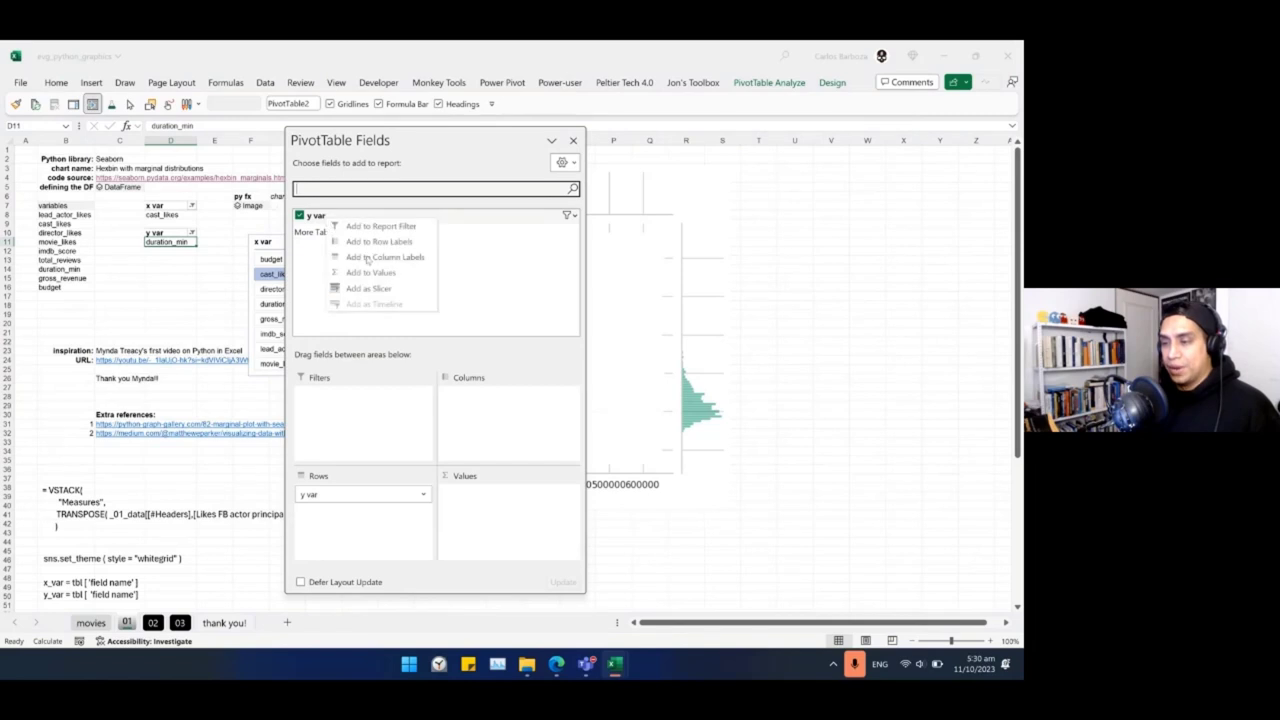
key("Escape")
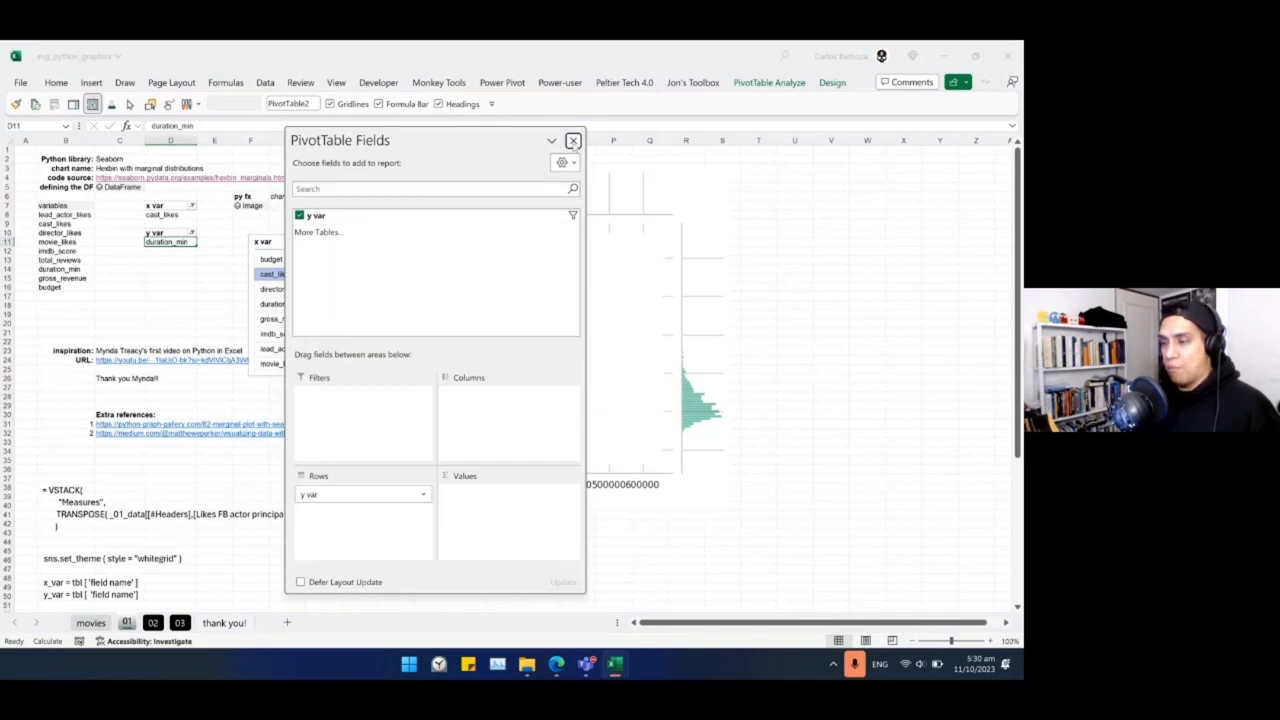
left_click(573, 140)
Position the y var slicer beside the chart, tall and narrow enough to fit every variable.
left_click_drag(492, 301, 441, 239)
left_click_drag(303, 247, 474, 510)
left_click_drag(483, 310, 344, 283)
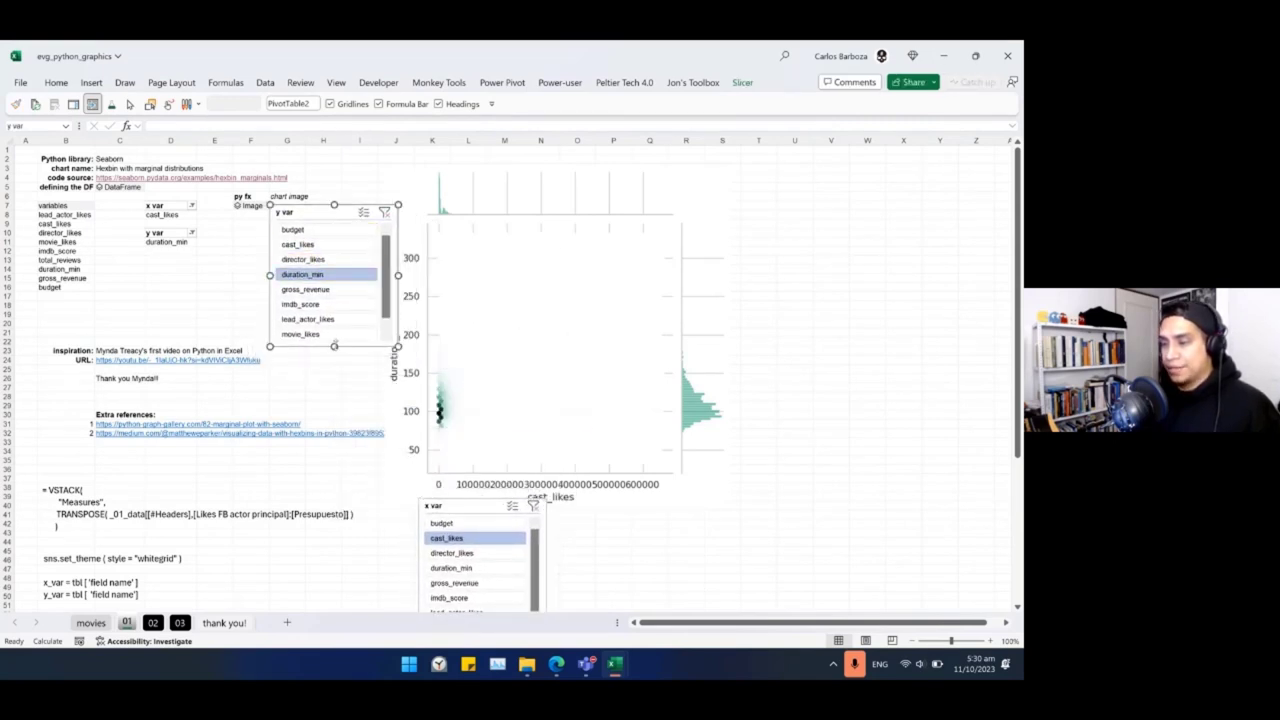
left_click_drag(334, 346, 337, 402)
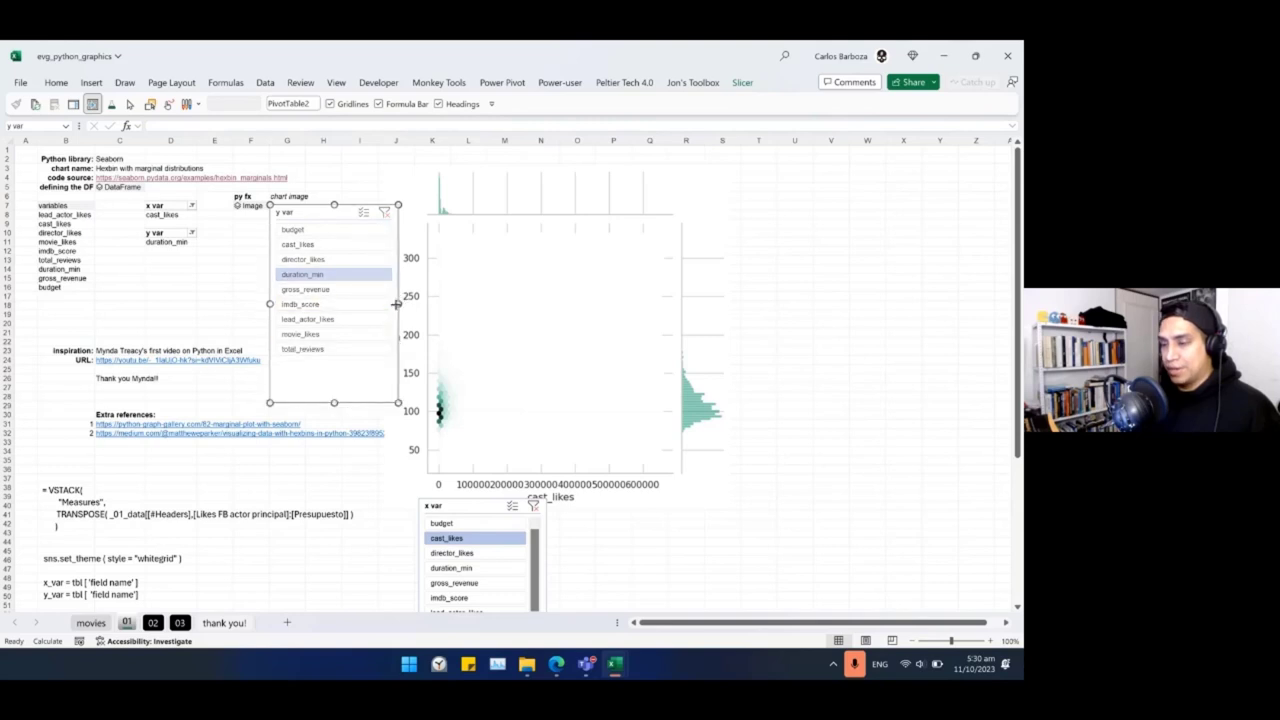
left_click_drag(397, 304, 353, 304)
left_click_drag(292, 222, 317, 237)
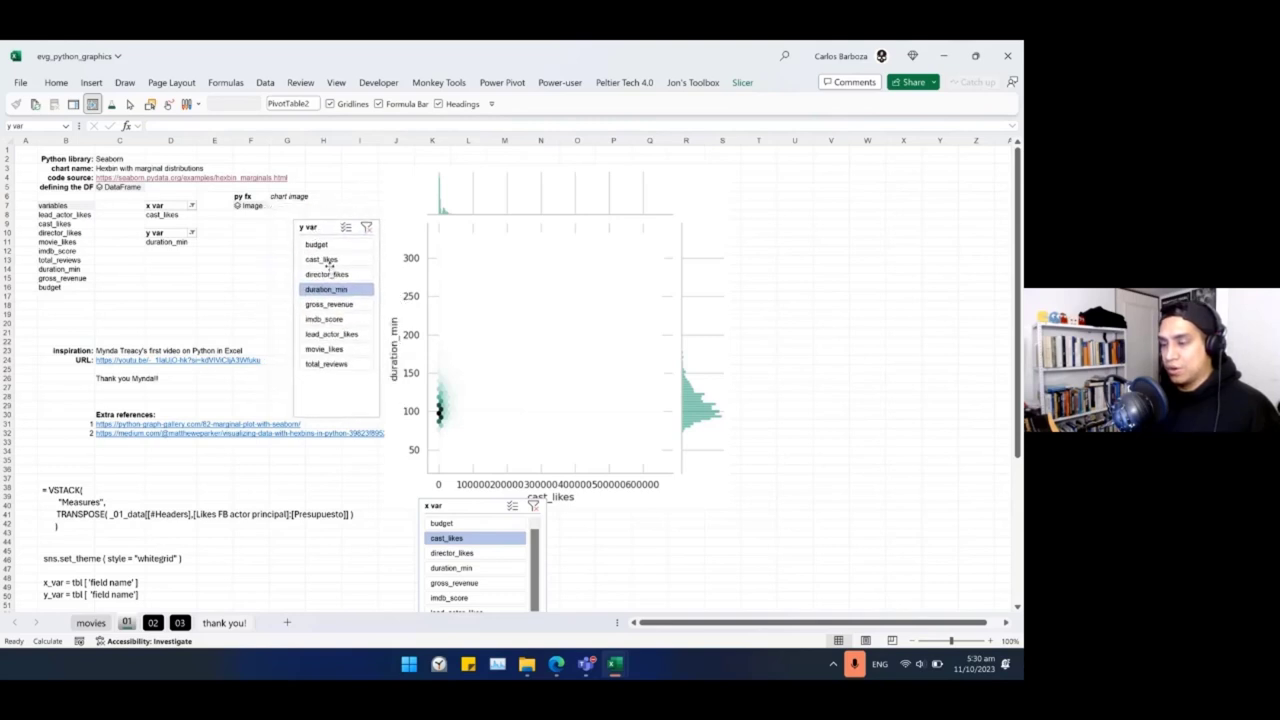
left_click(339, 416)
left_click_drag(337, 418, 337, 382)
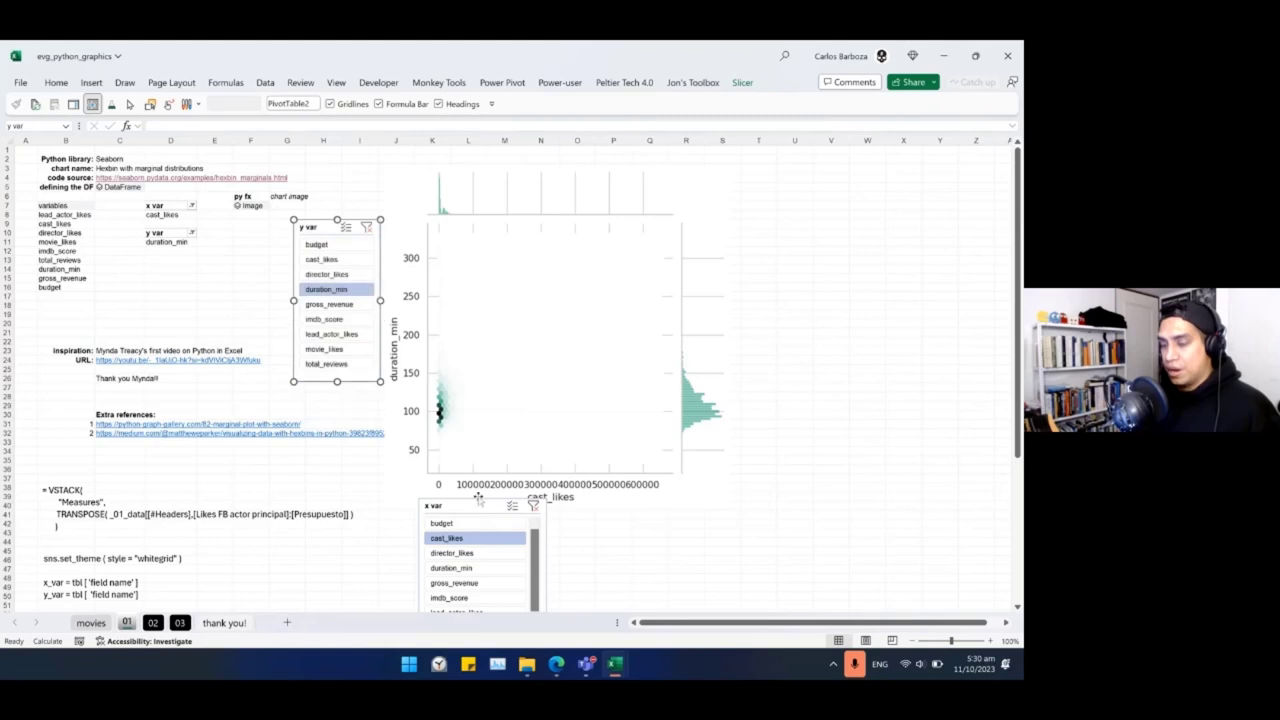
Place the x var slicer below the chart, widened, with its items in 3 columns.
left_click_drag(478, 505, 400, 324)
left_click_drag(472, 460, 620, 414)
left_click_drag(579, 323, 587, 505)
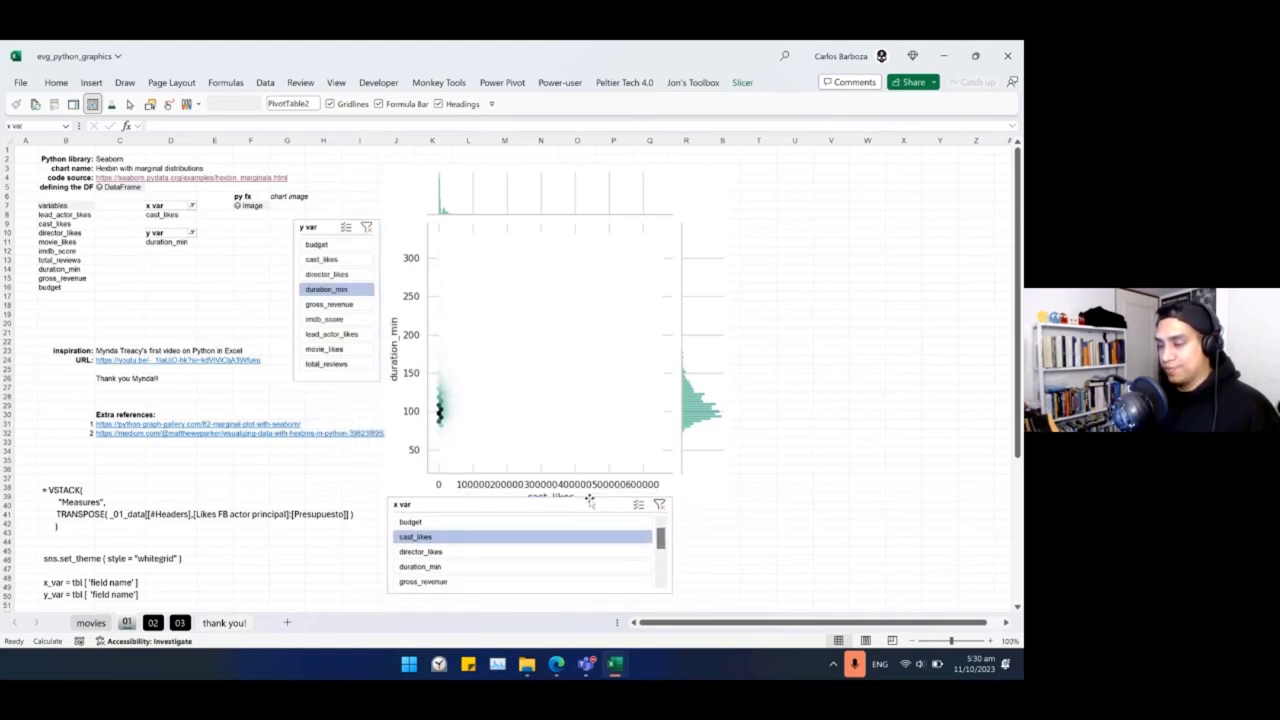
left_click(742, 82)
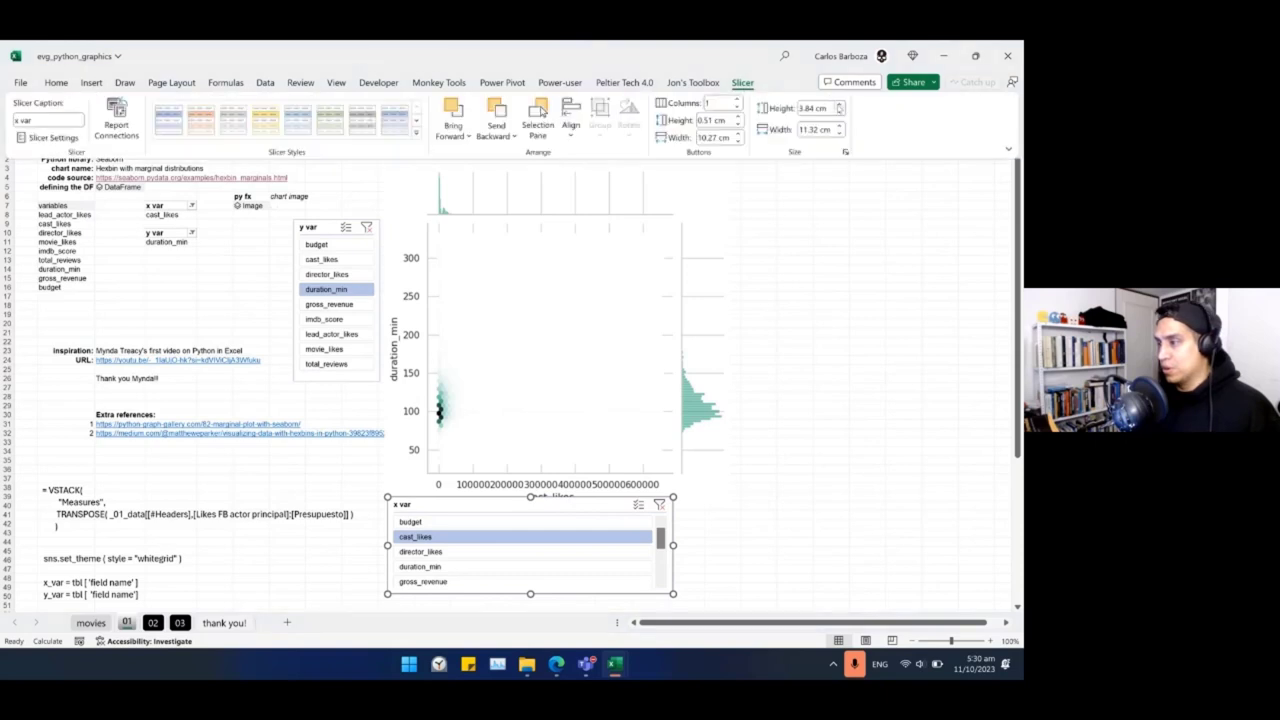
left_click(737, 103)
left_click(737, 103)
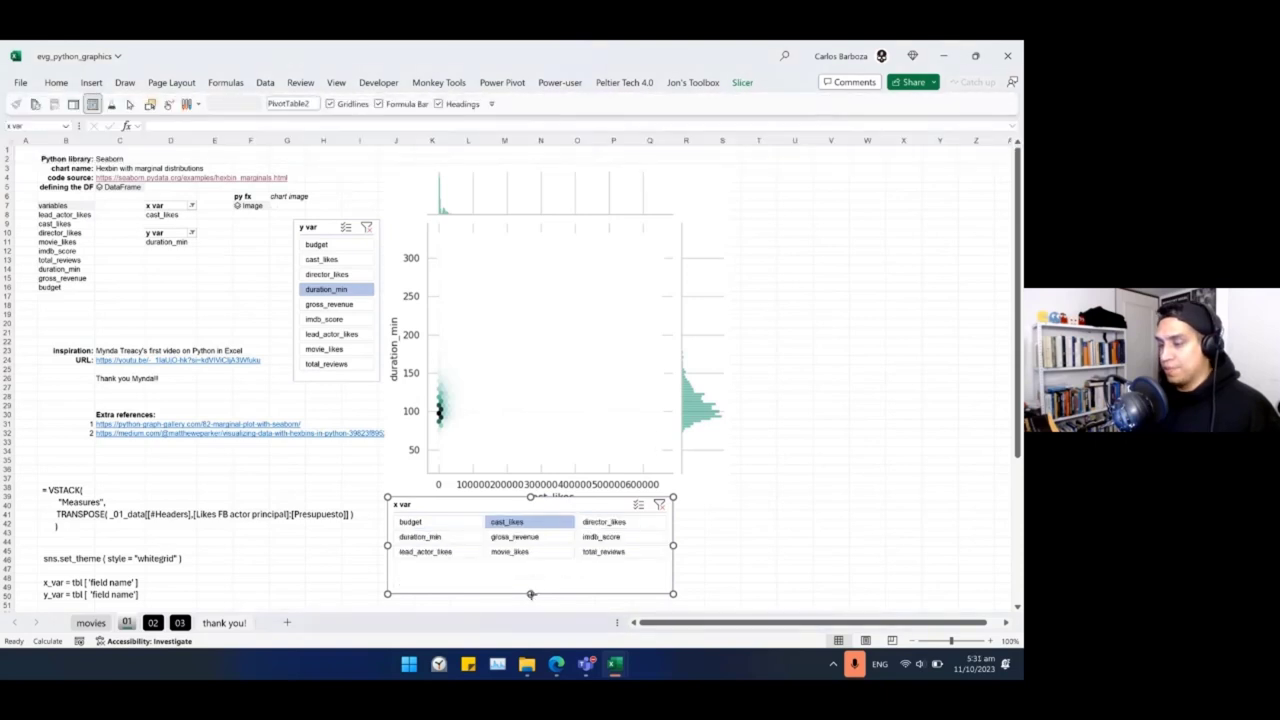
left_click_drag(530, 595, 533, 567)
left_click_drag(541, 507, 556, 520)
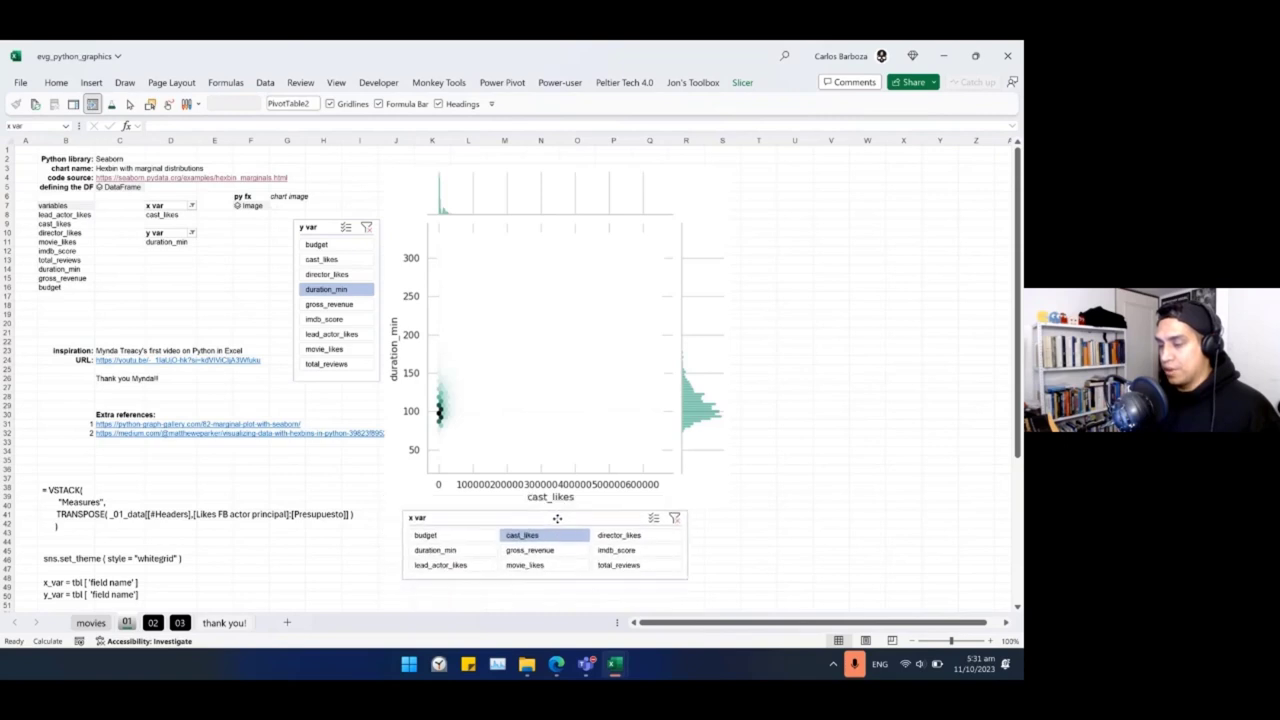
left_click(360, 467)
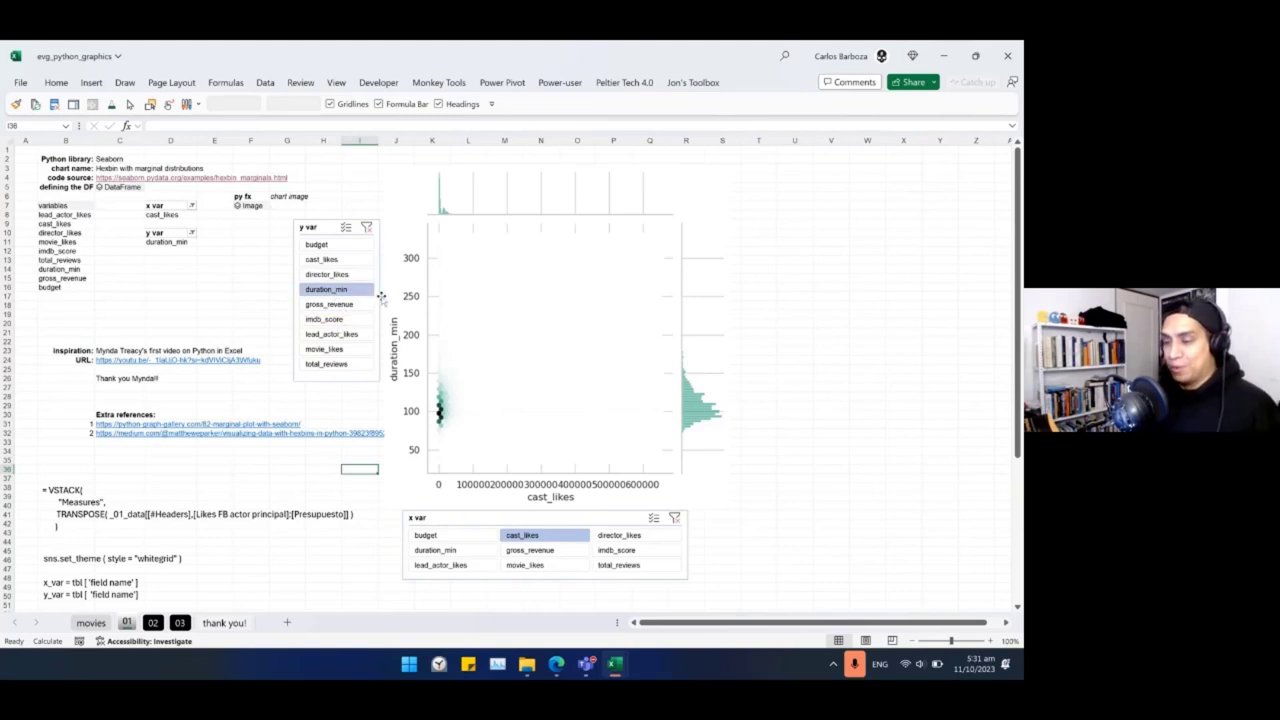
Pick imdb_score for y and duration_min for x, recalculating F7 so the jointplot redraws.
left_click(642, 552)
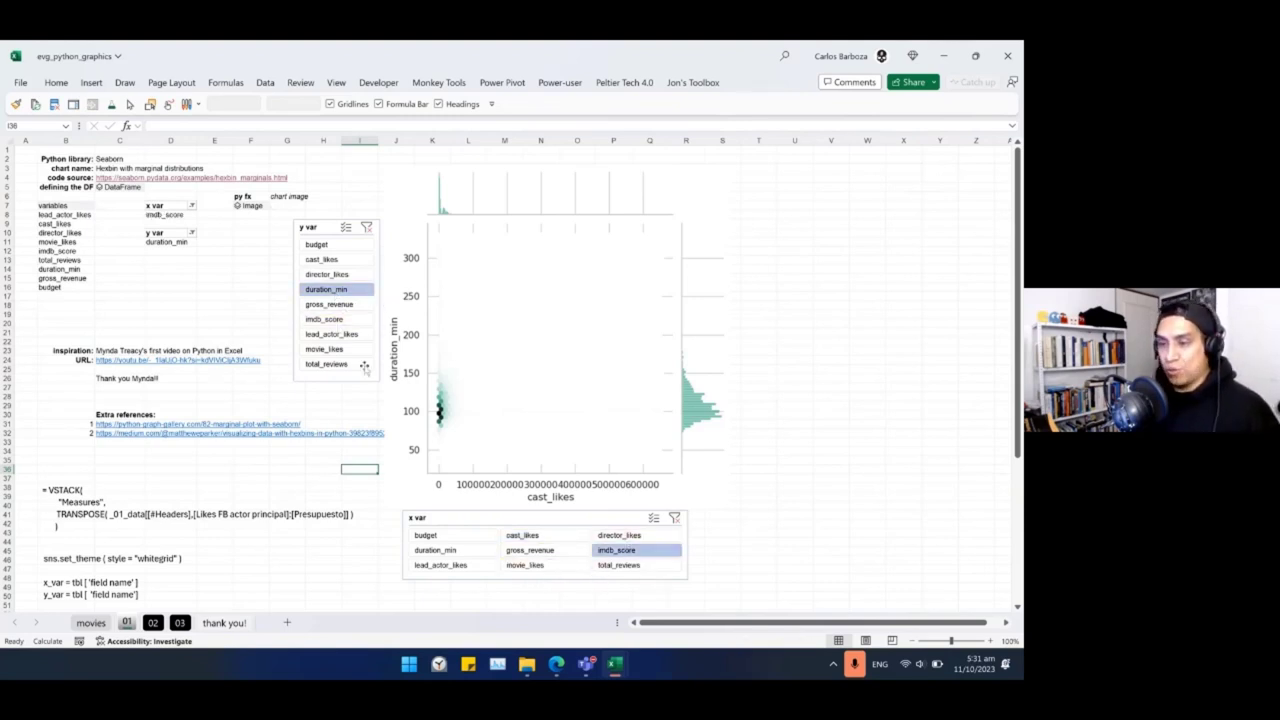
left_click(241, 214)
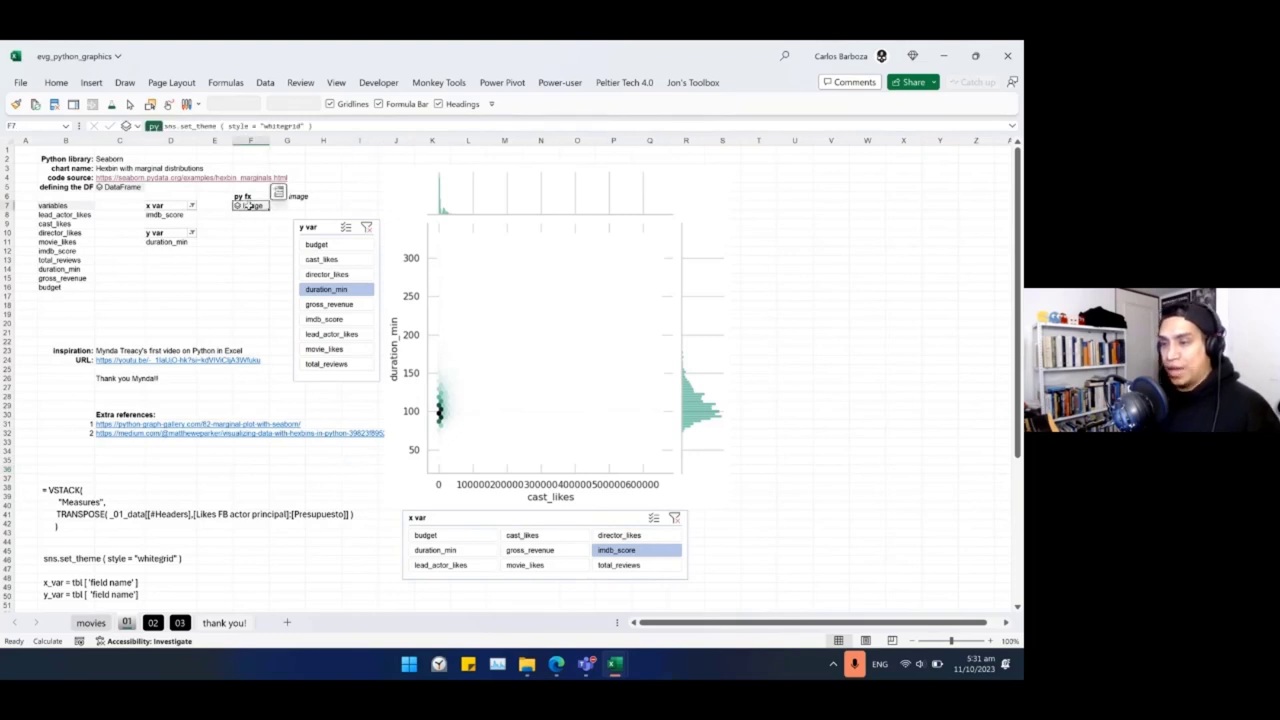
double_click(241, 214)
key("ctrl+Return")
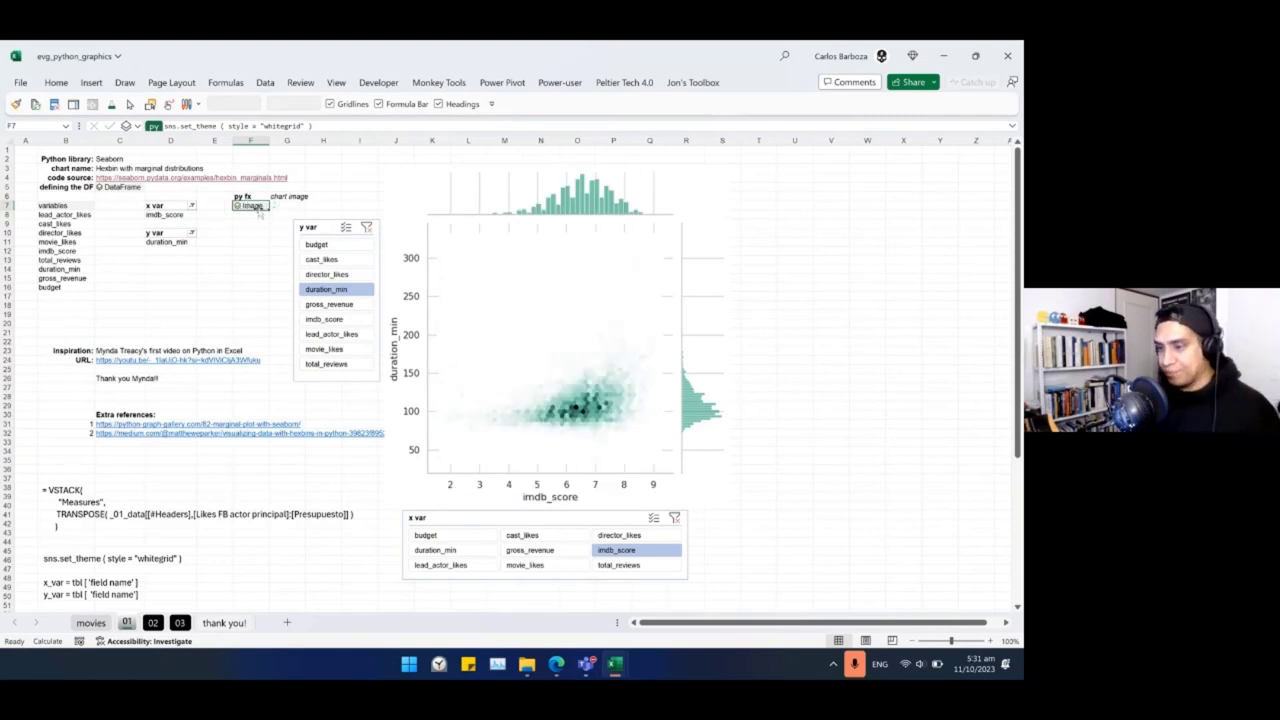
left_click(324, 319)
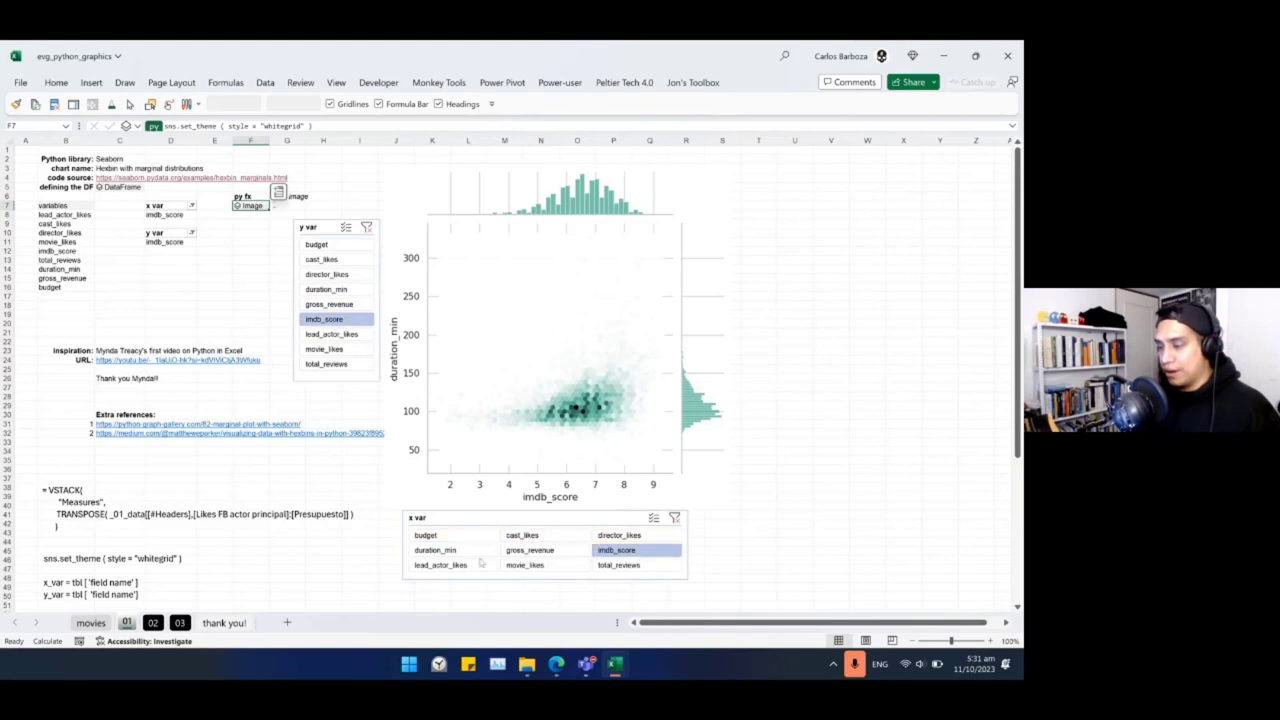
left_click(445, 550)
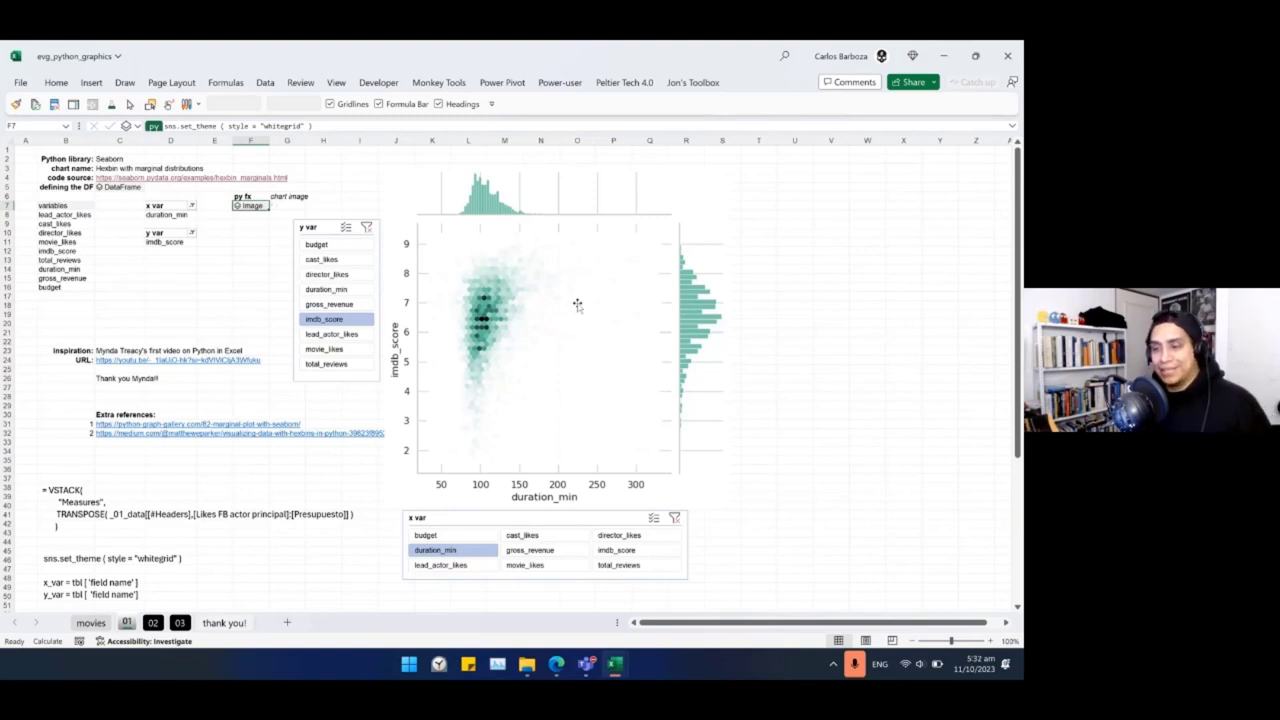
left_click(506, 311)
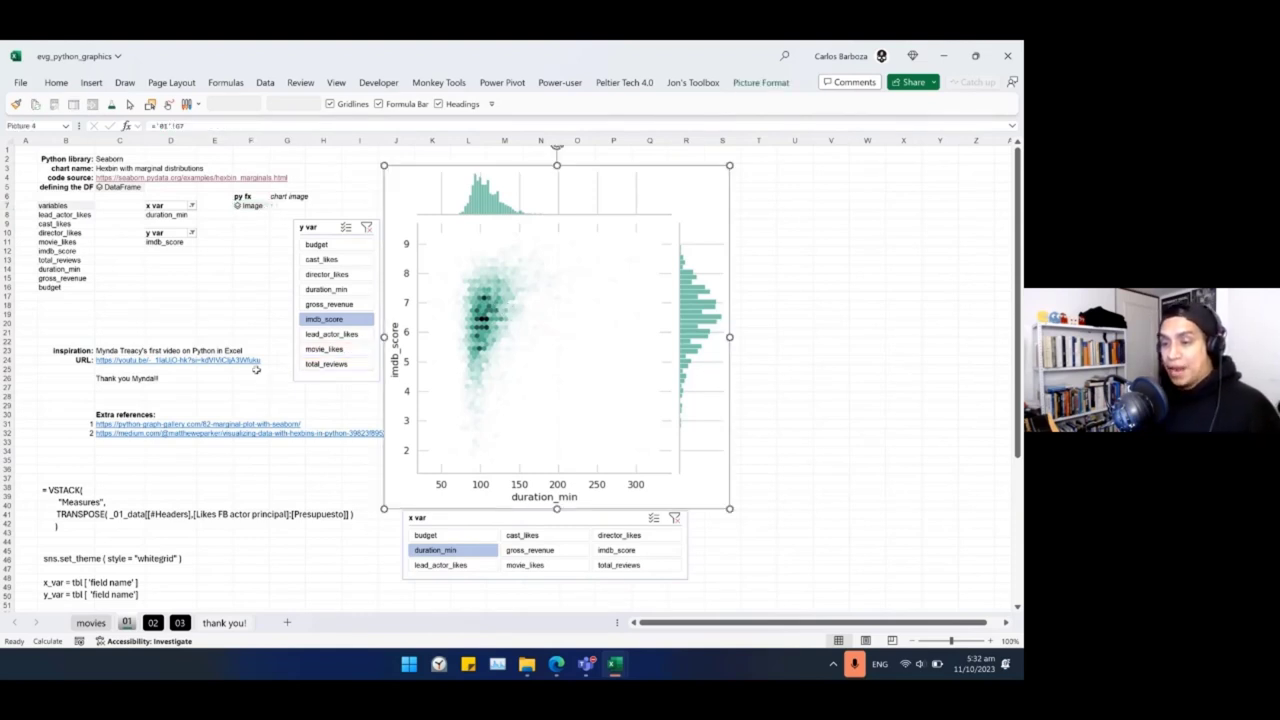
Open the linked Python in Excel video on YouTube and mute it.
left_click(121, 363)
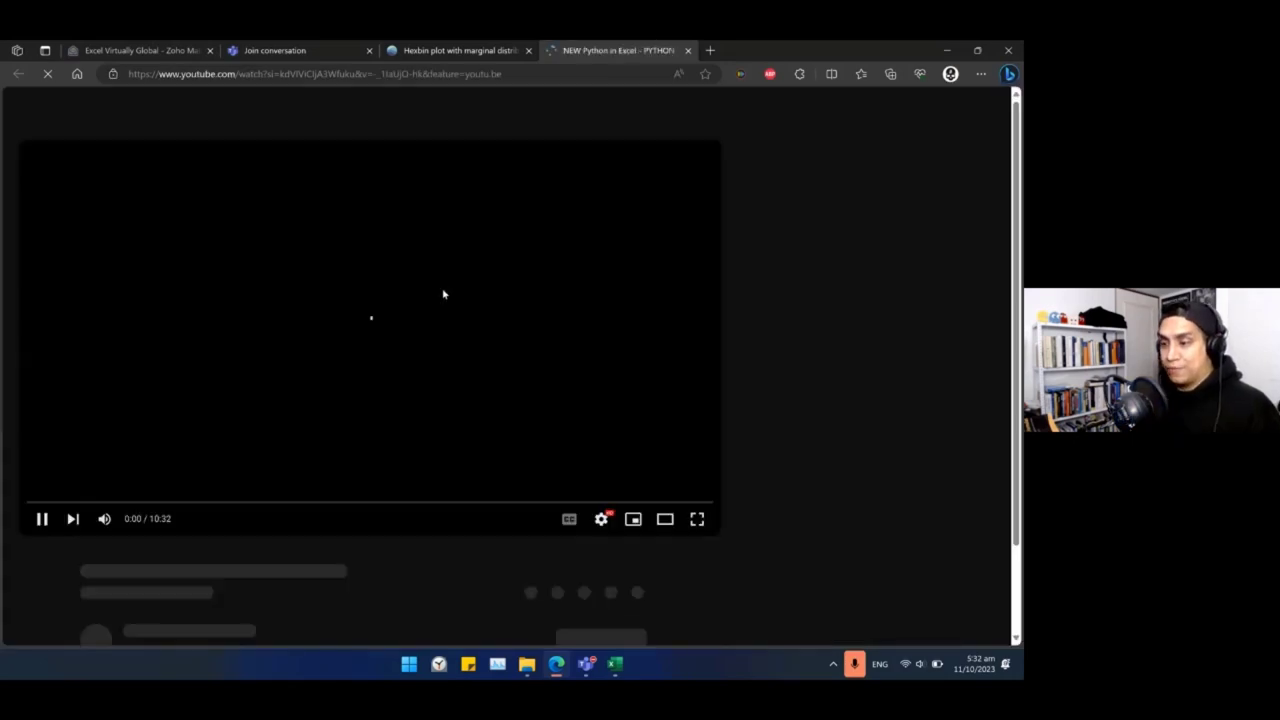
left_click(47, 514)
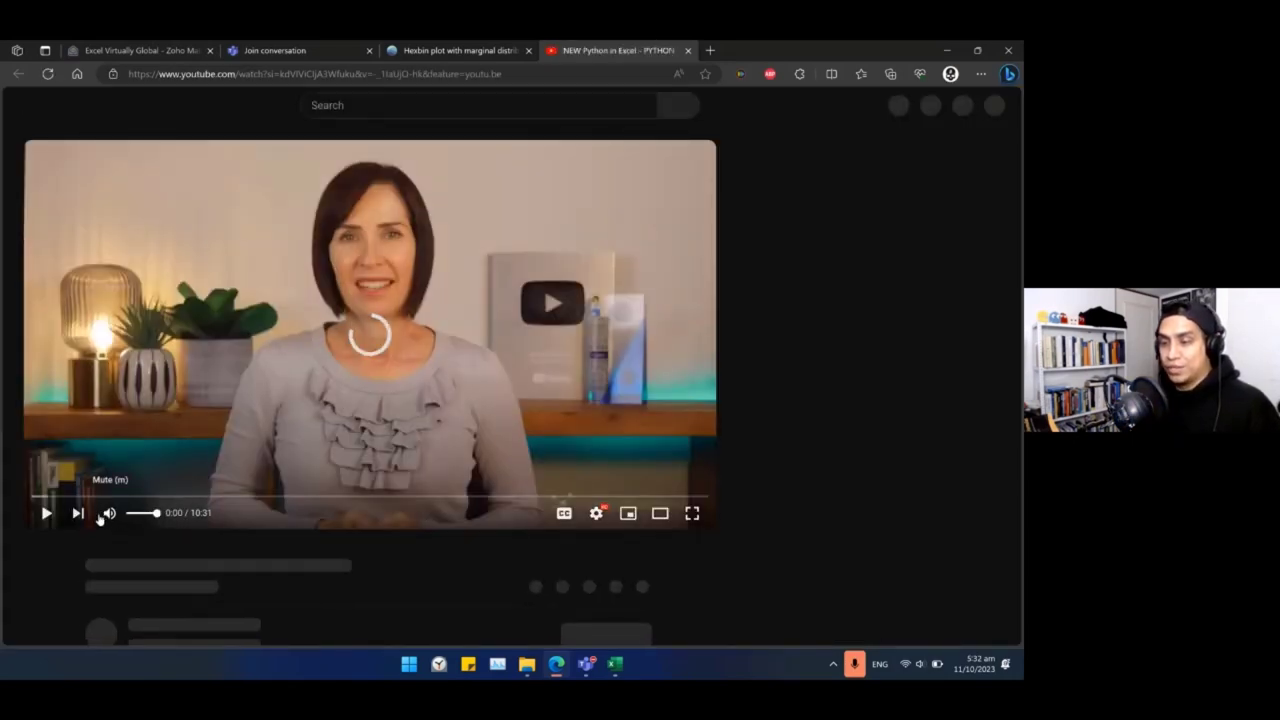
left_click(110, 514)
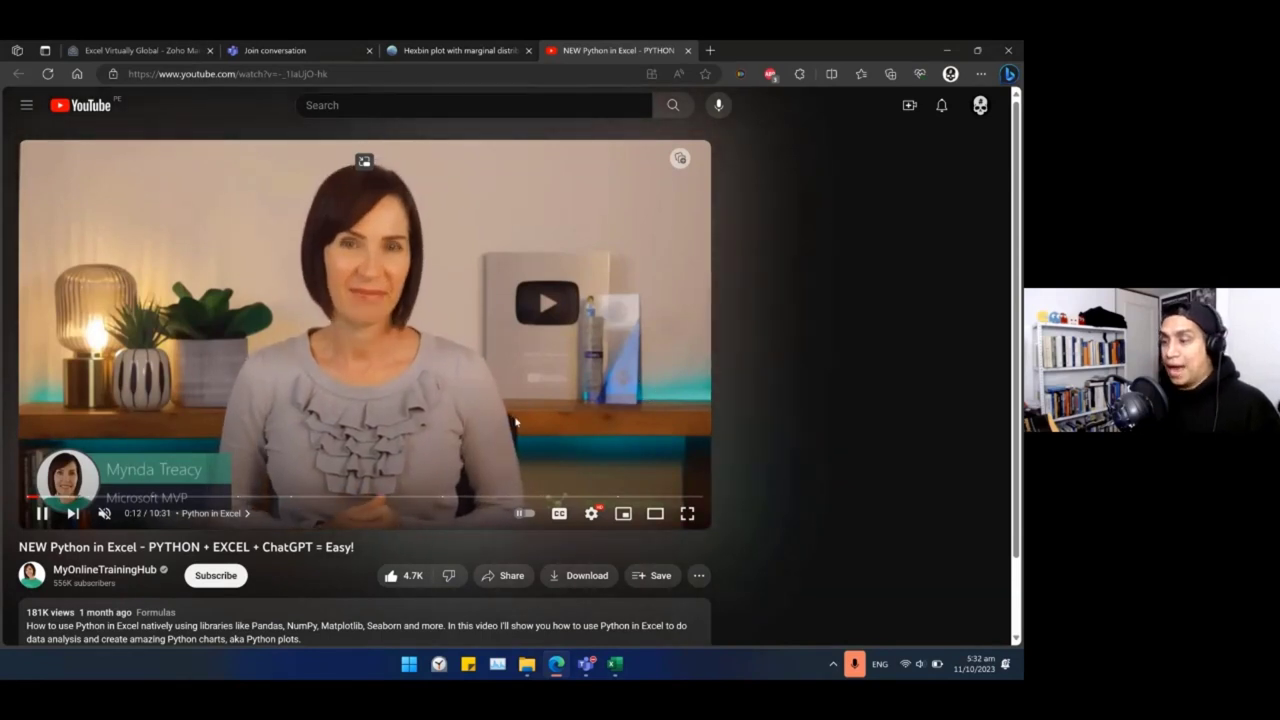
Open the video's channel in a new browser tab.
right_click(973, 116)
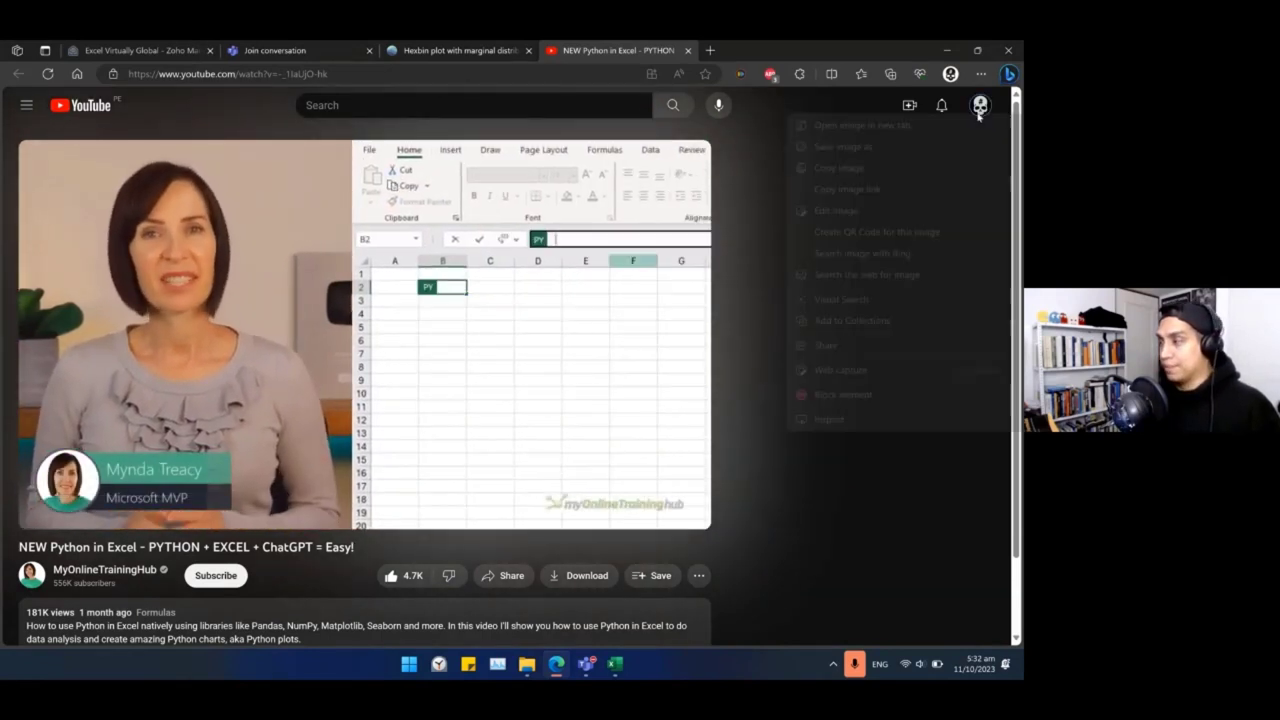
left_click(980, 105)
left_click(980, 105)
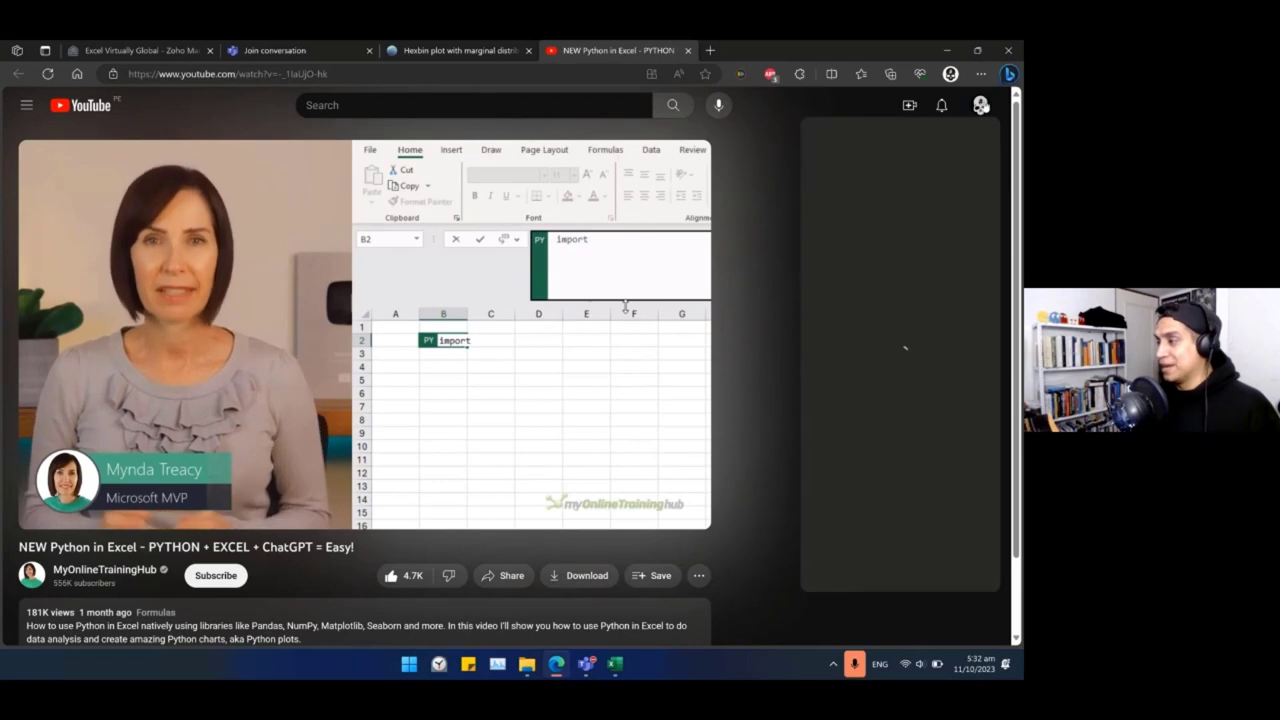
right_click(886, 205)
left_click(902, 216)
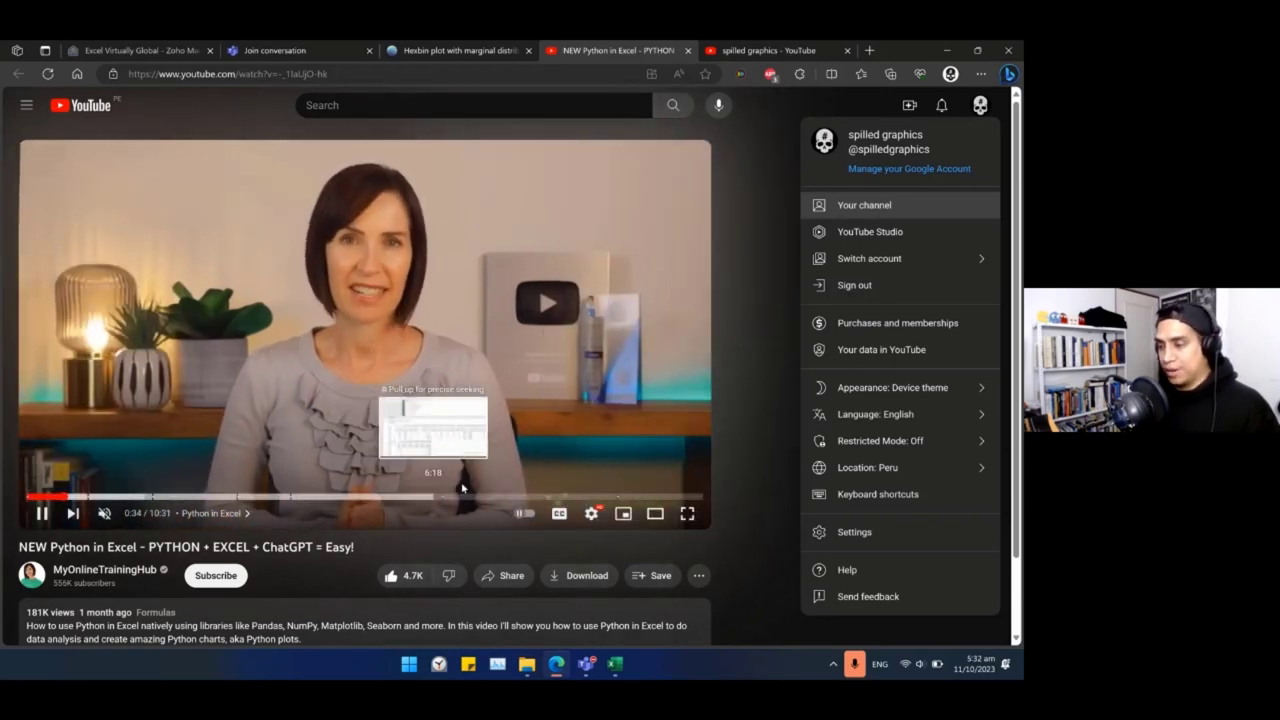
Seek to the How to Create Python Charts in Excel chapter, pause, and return to Excel.
left_click(563, 497)
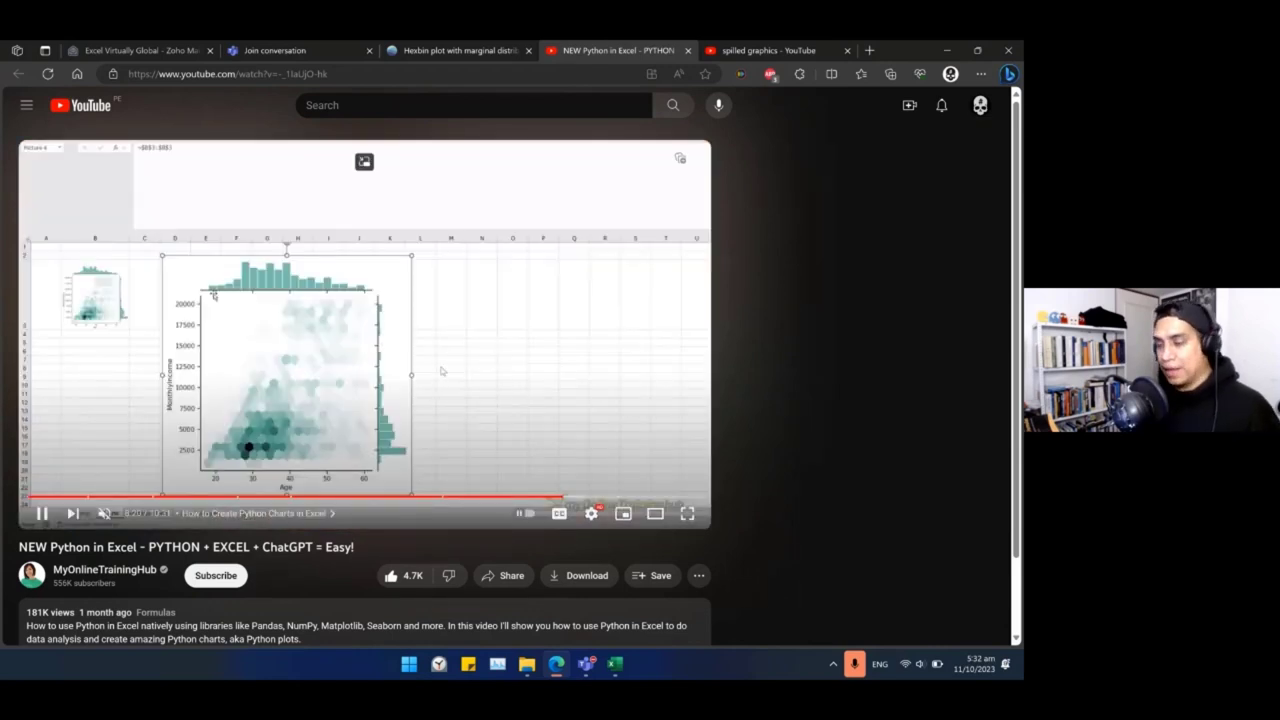
left_click(42, 515)
key("alt+Tab")
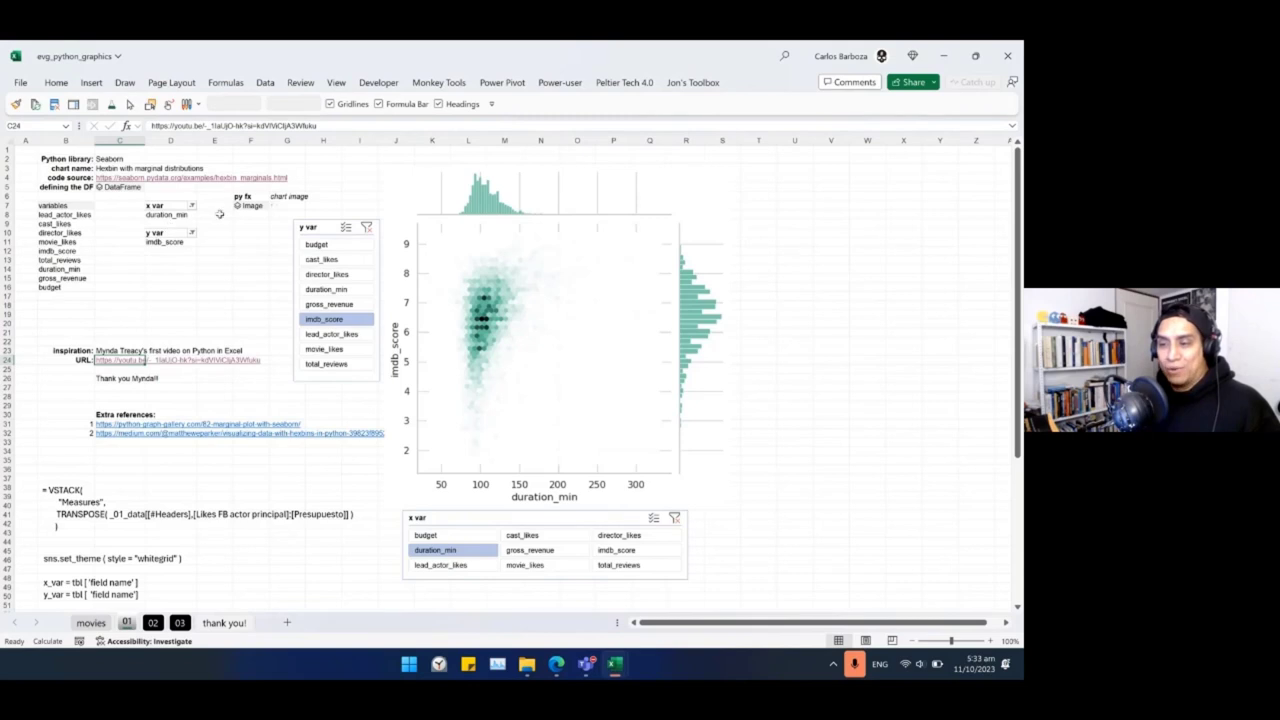
Reopen F7's jointplot code, exit the editor with Esc, and bring up the window switcher.
left_click(189, 214)
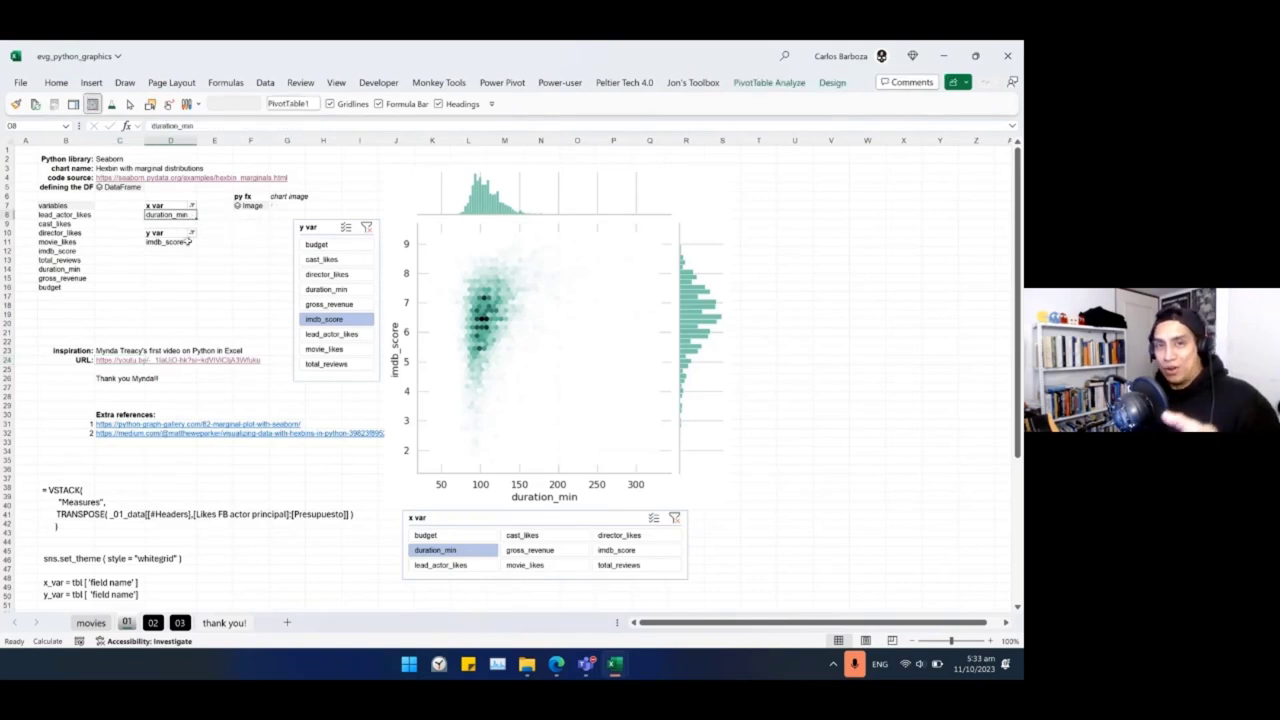
left_click(240, 207)
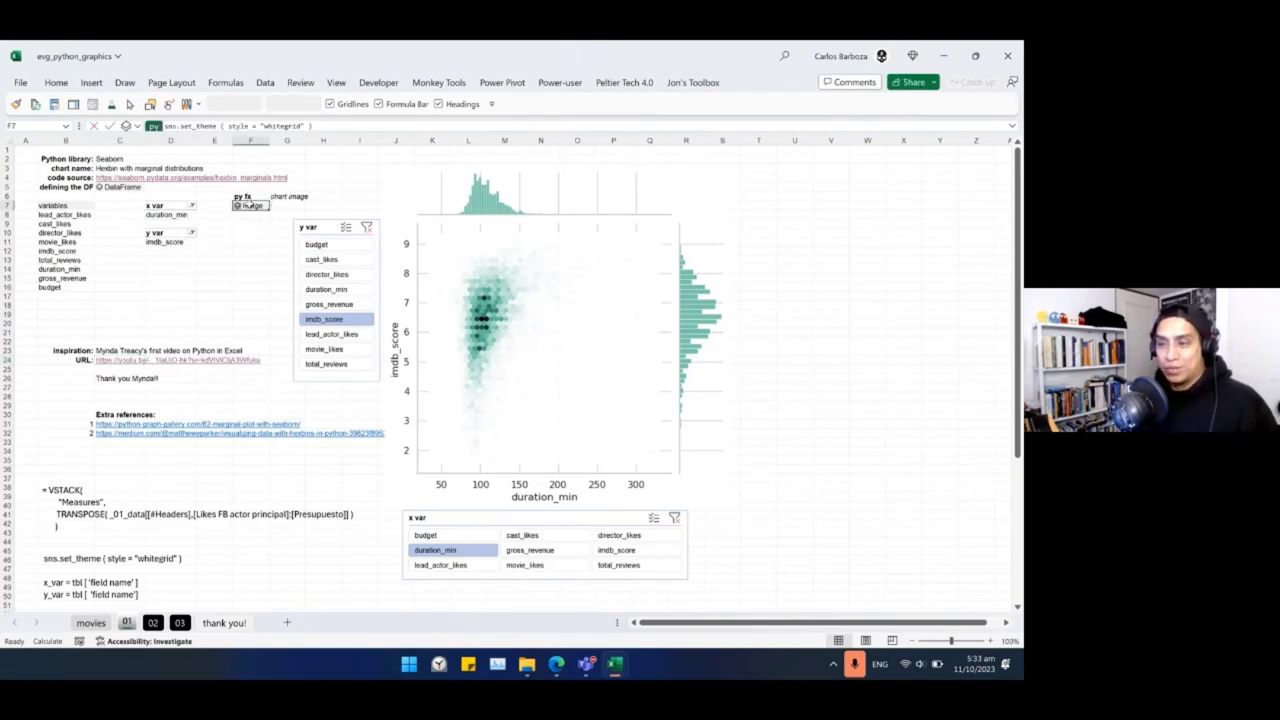
double_click(237, 206)
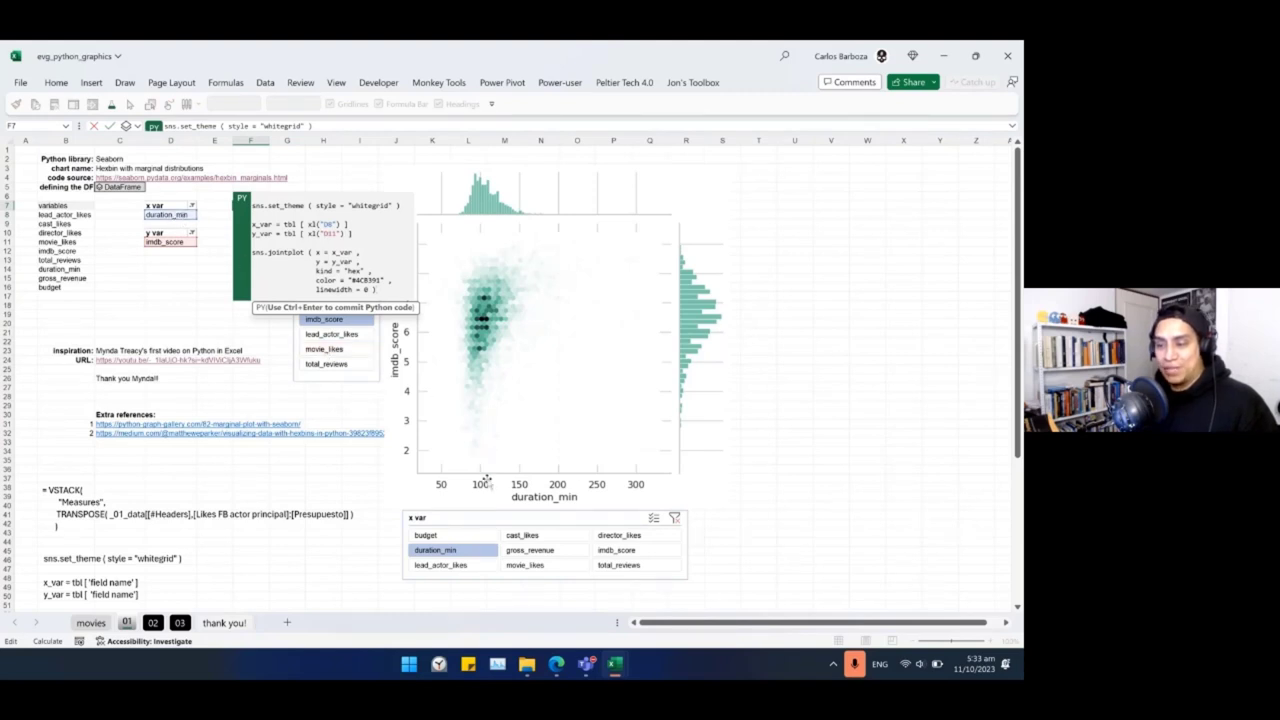
key("Escape")
key("alt+Tab")
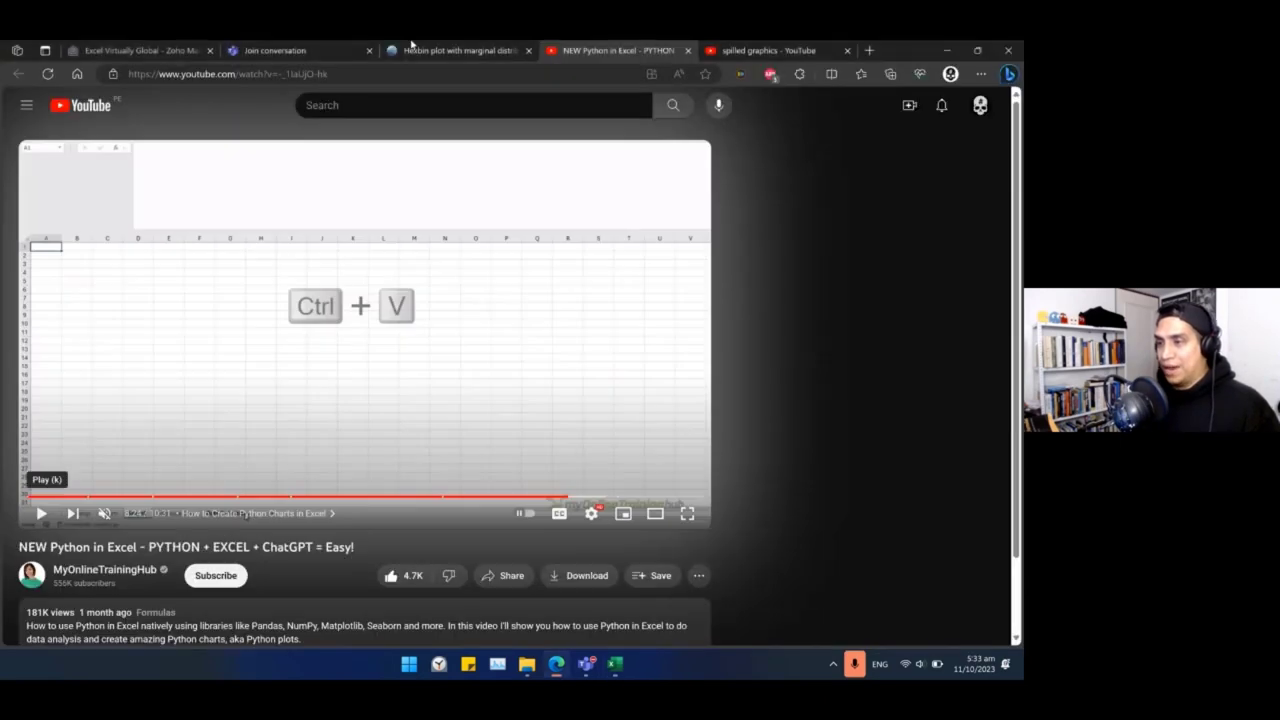
In Edge, browse the Seaborn example gallery and open the hexbin jointplot example.
left_click(420, 52)
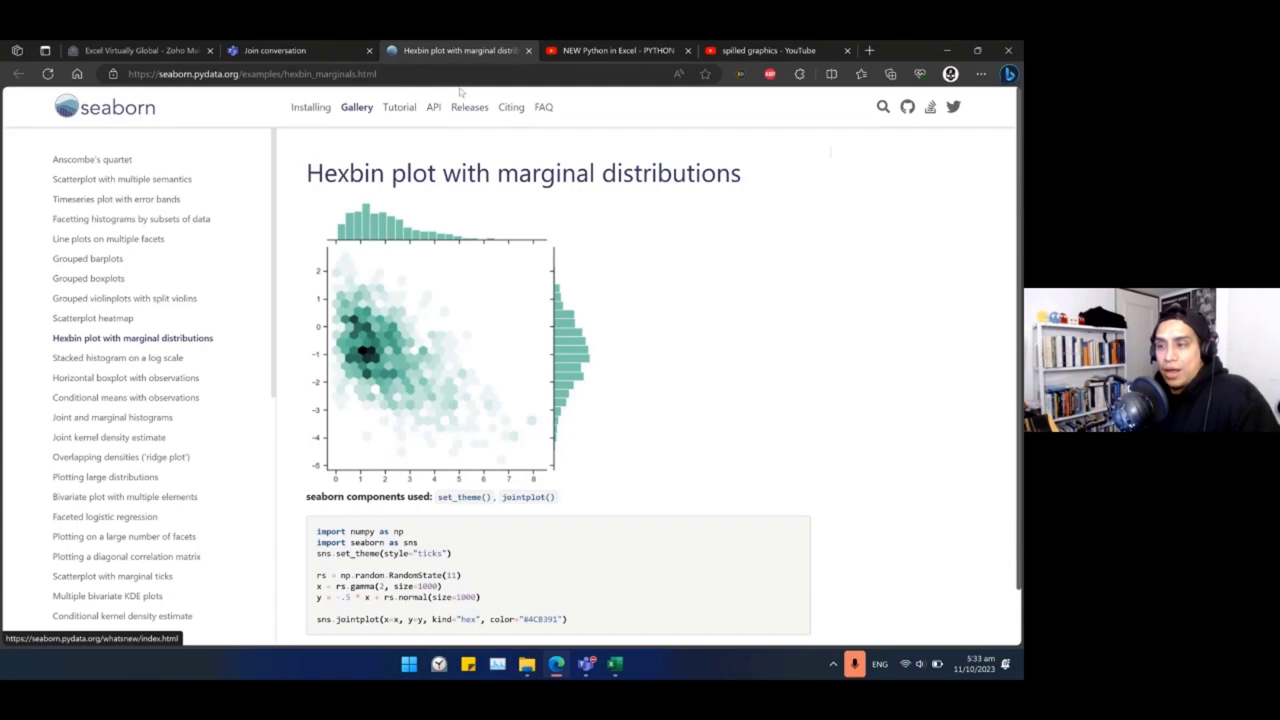
left_click(358, 107)
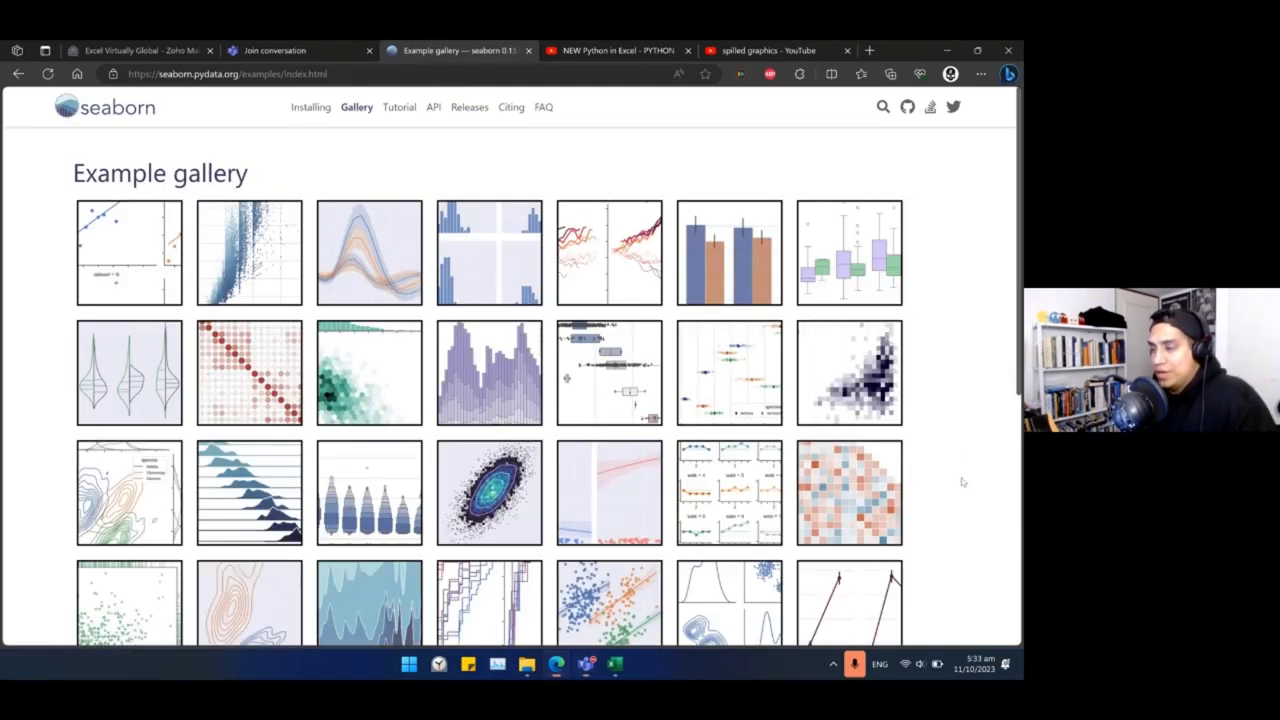
scroll(850, 352, "down", 2)
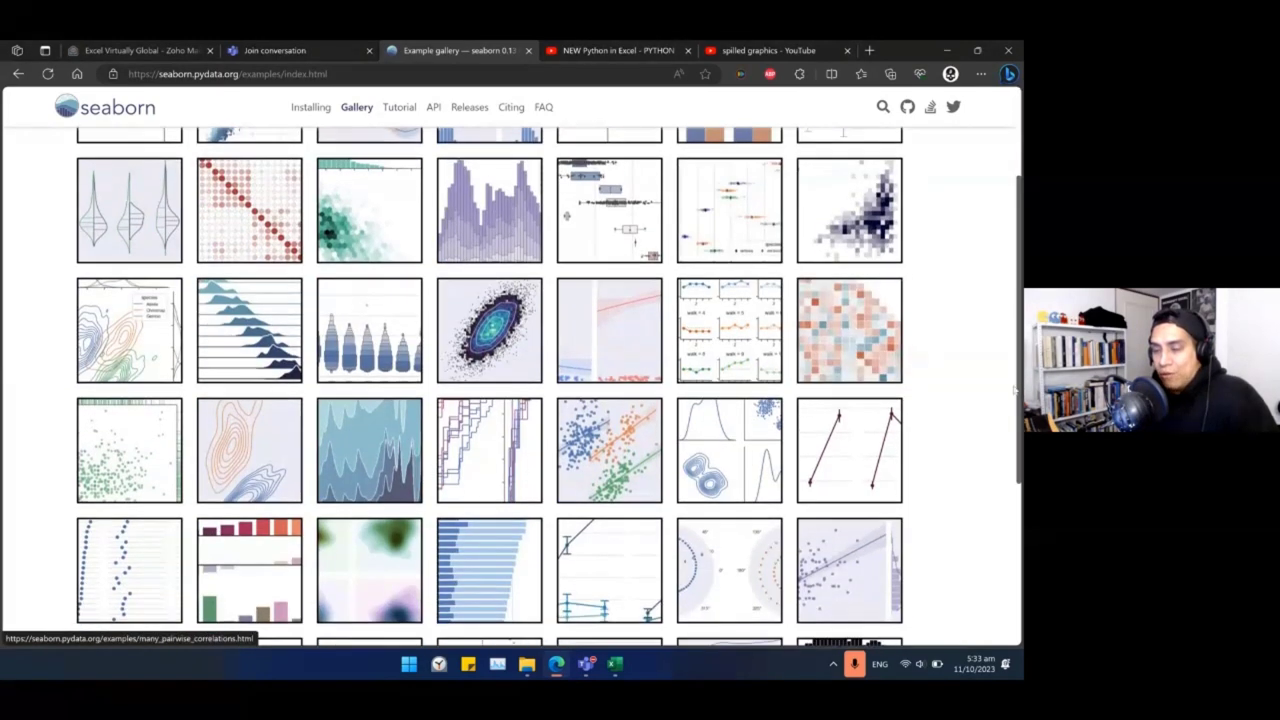
scroll(958, 343, "down", 3)
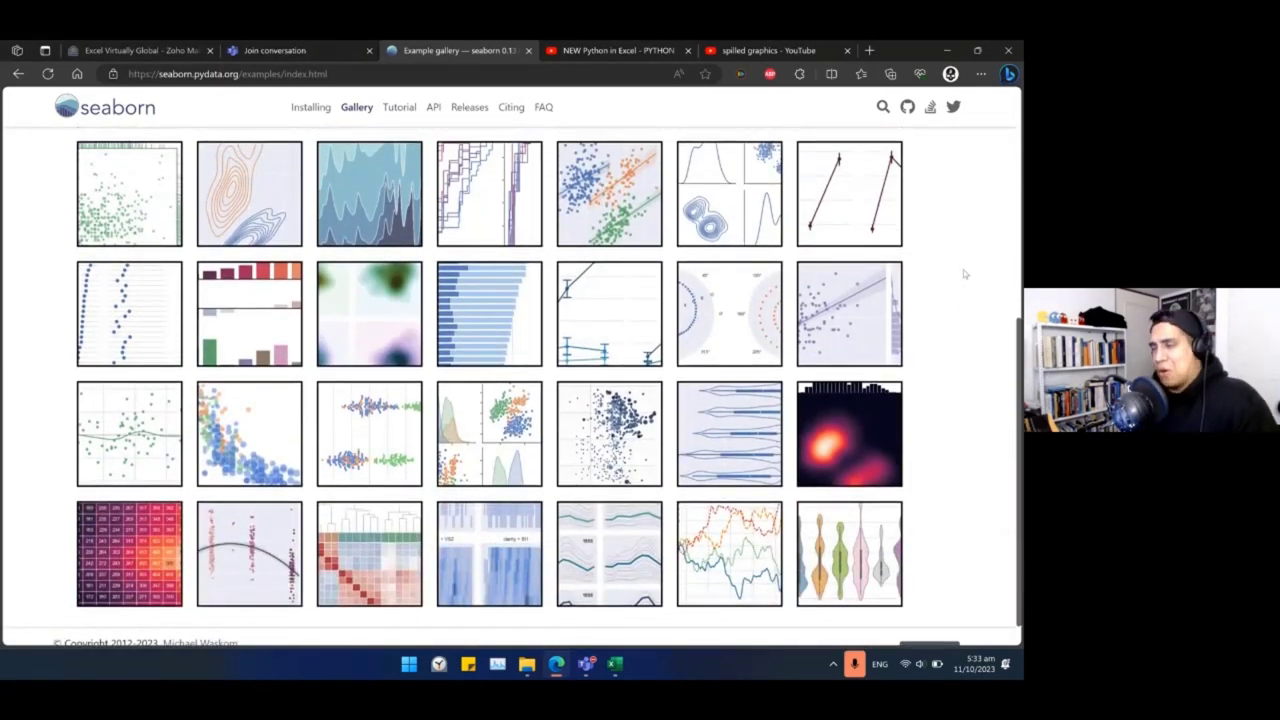
scroll(860, 290, "down", 1)
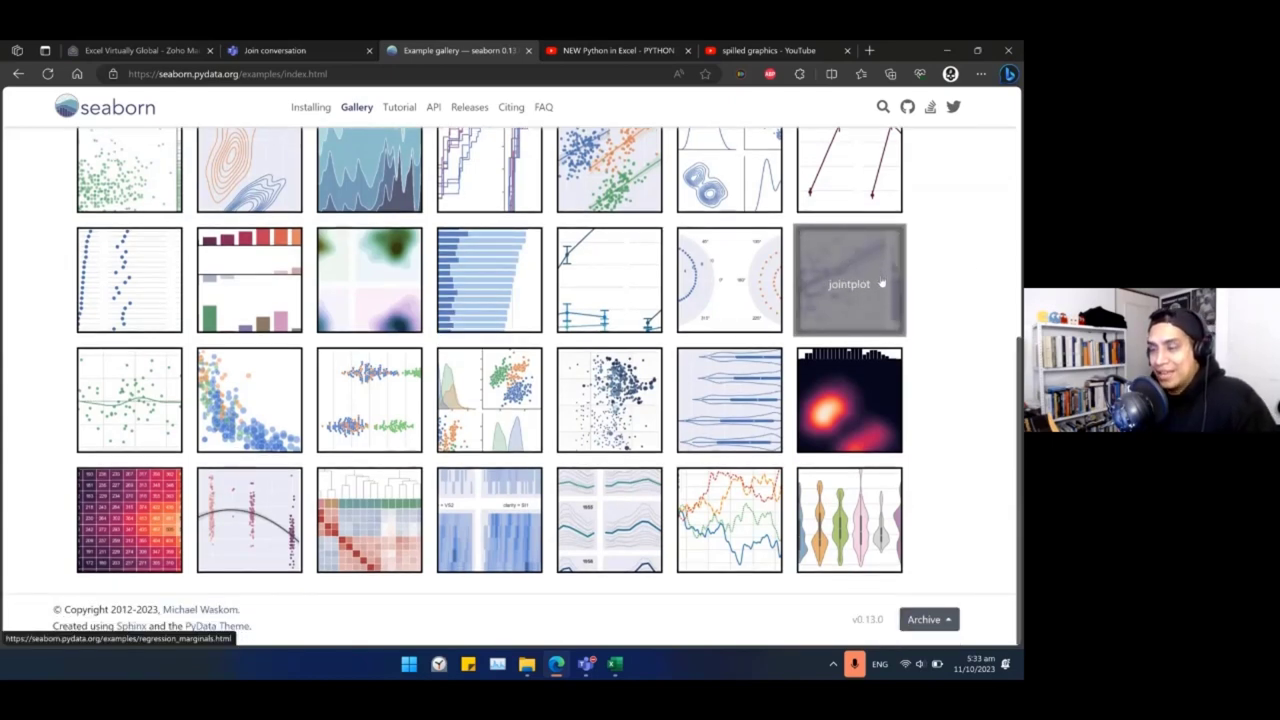
scroll(881, 291, "up", 5)
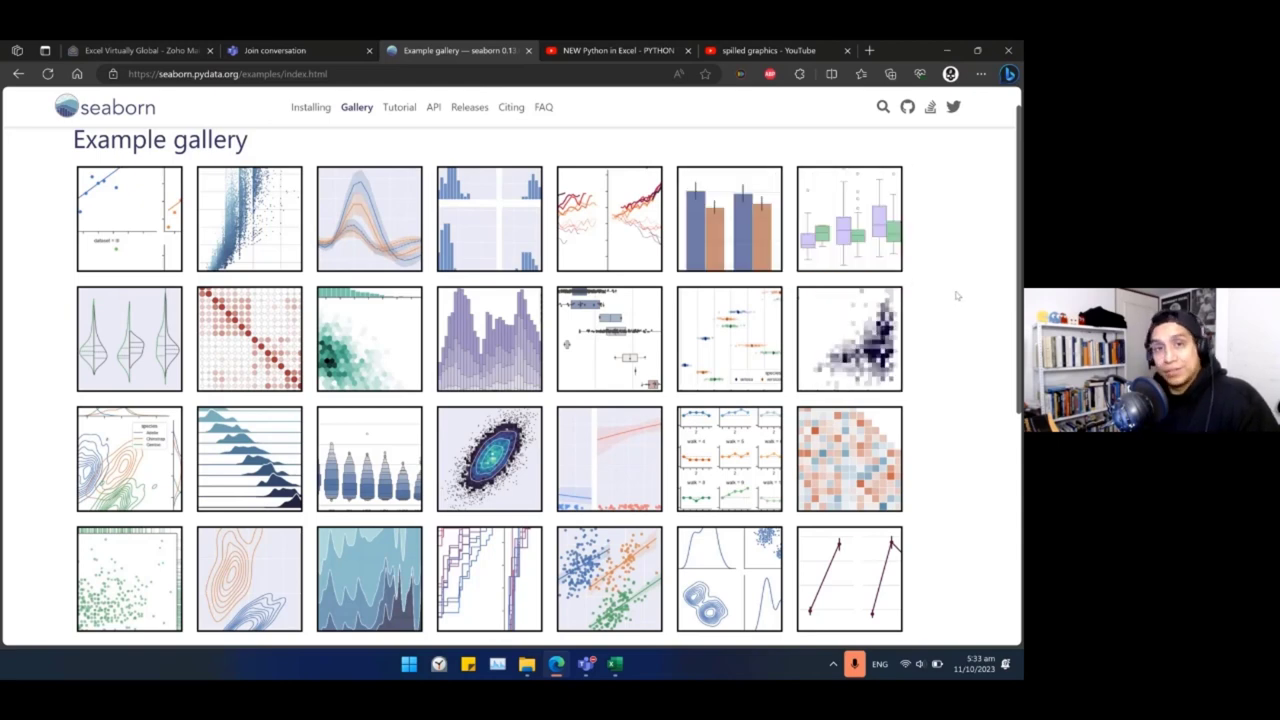
left_click(412, 318)
Select and review the example's code block, then switch to the YouTube channel page.
scroll(760, 332, "down", 1)
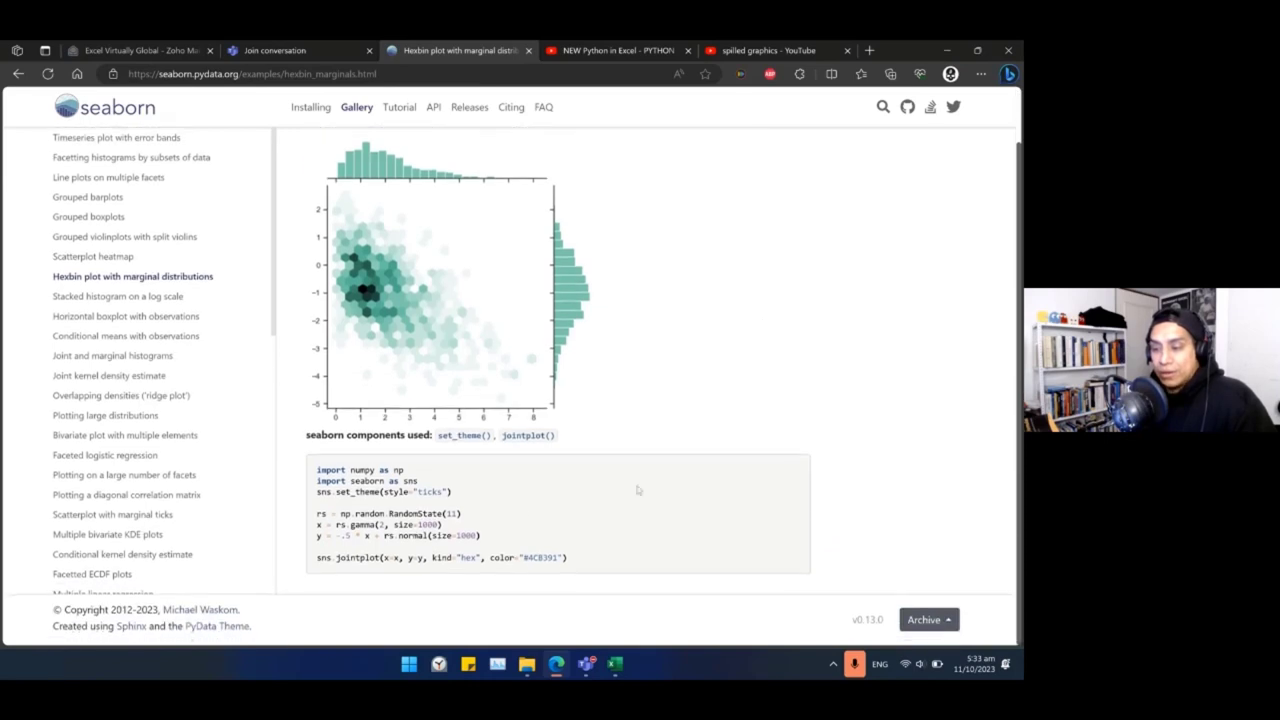
left_click_drag(601, 564, 316, 478)
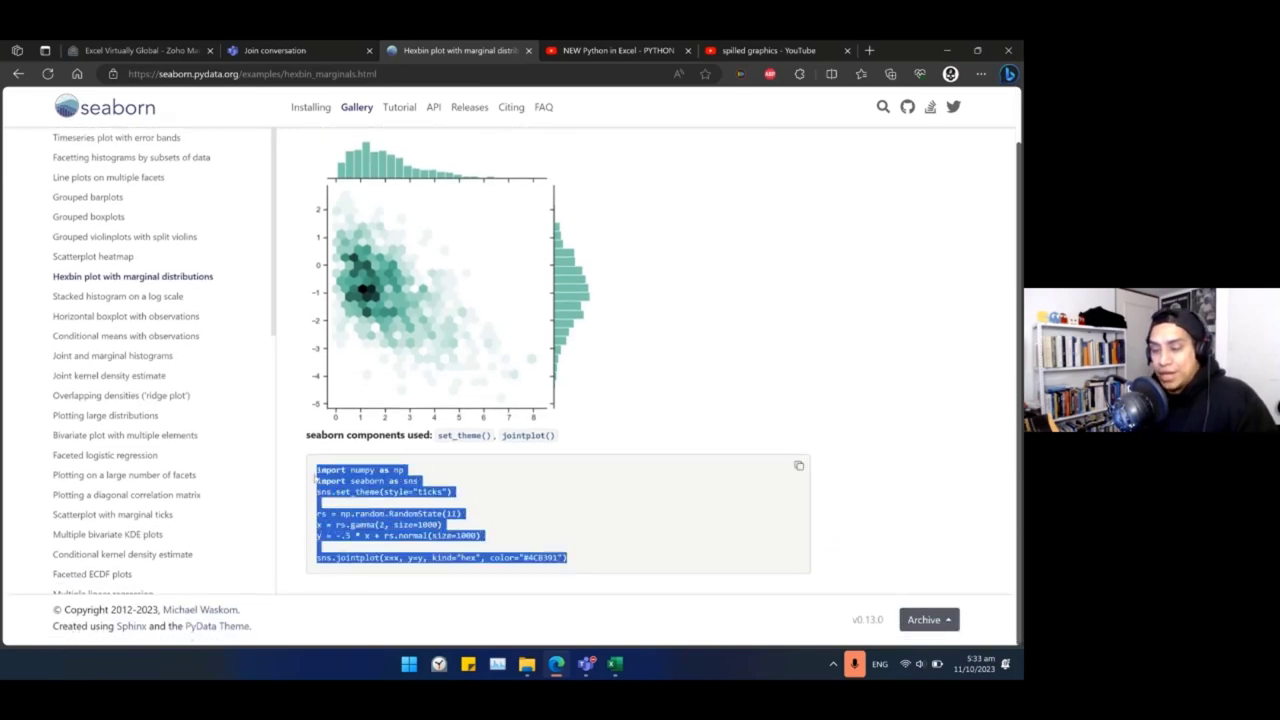
left_click(584, 559)
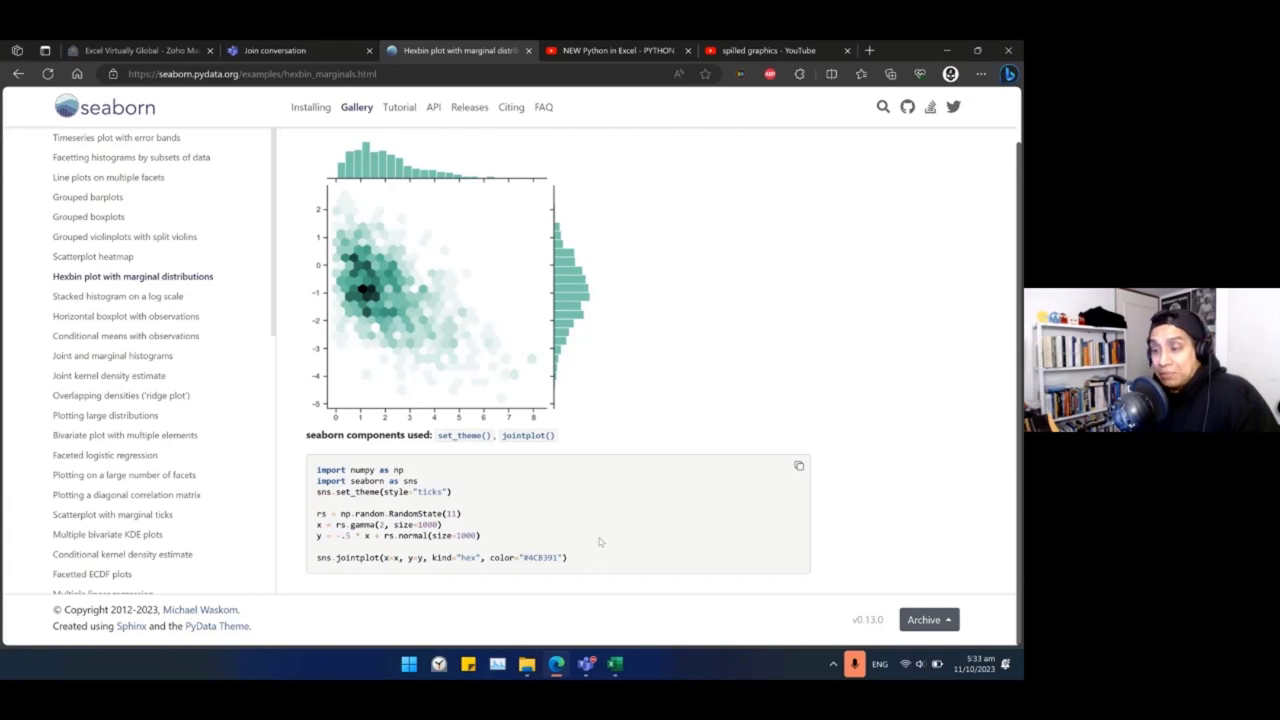
scroll(605, 529, "up", 1)
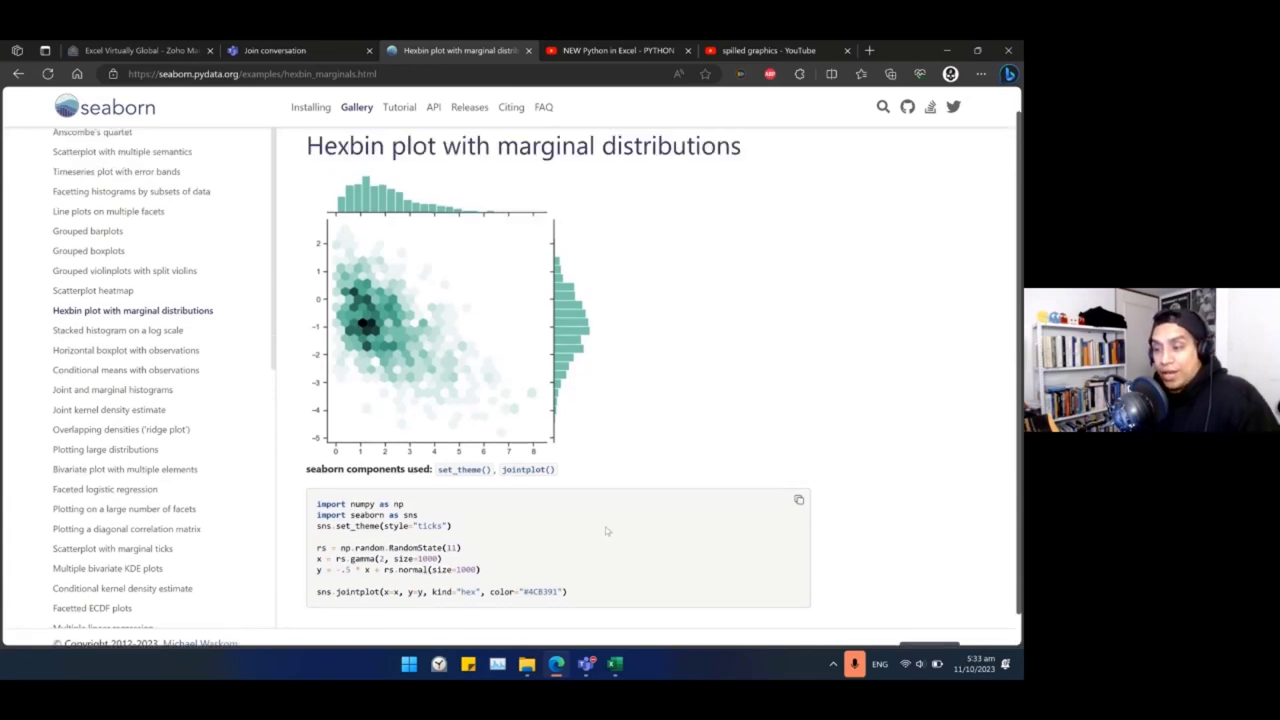
scroll(606, 531, "down", 1)
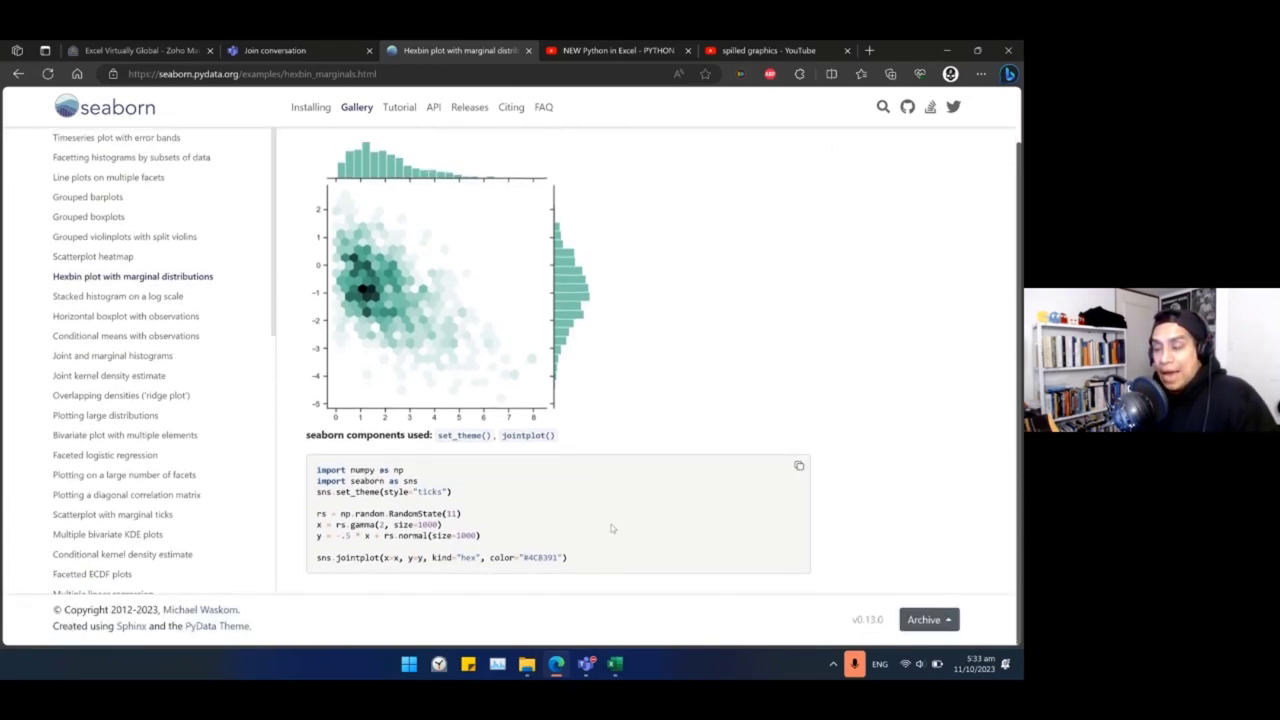
scroll(612, 528, "up", 1)
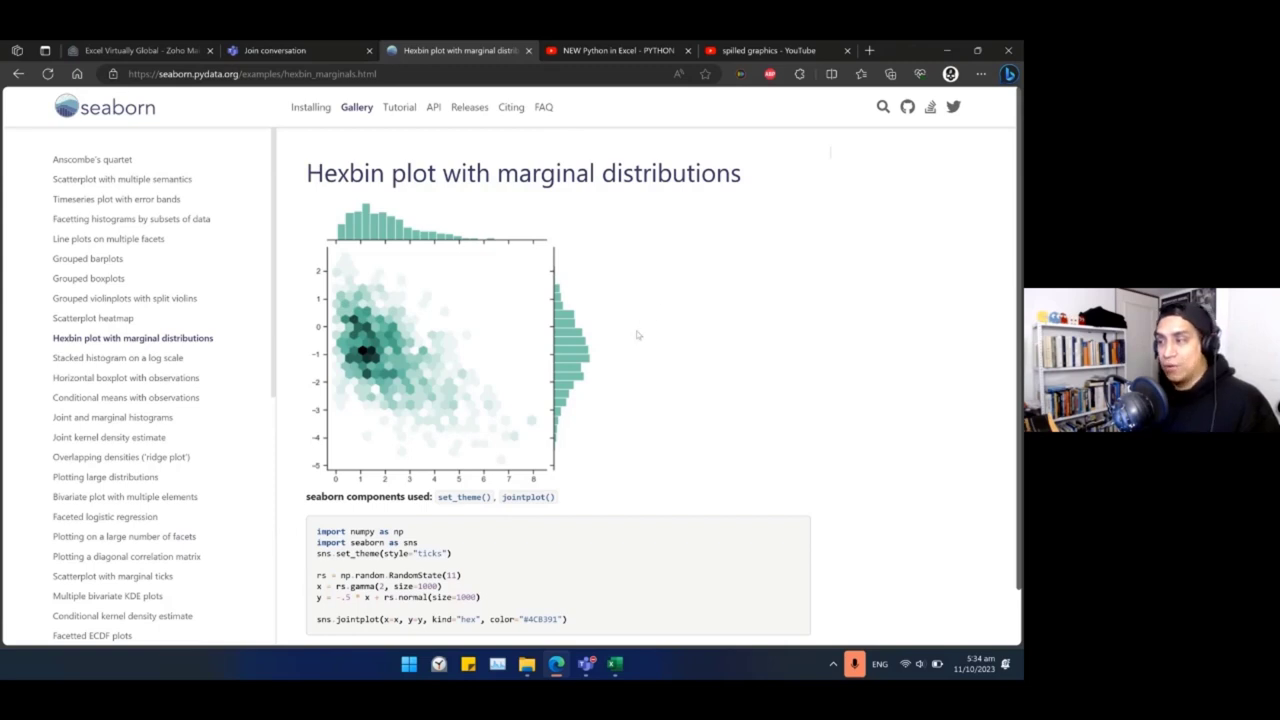
left_click(781, 57)
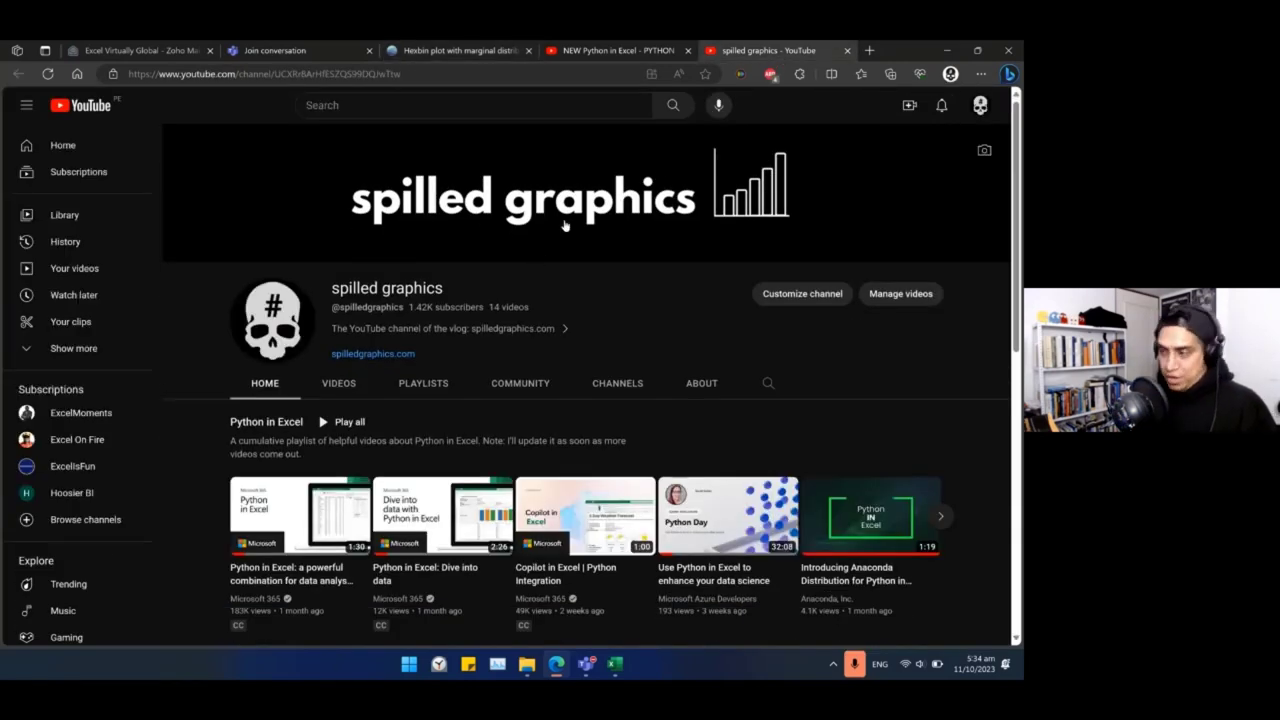
left_click(429, 389)
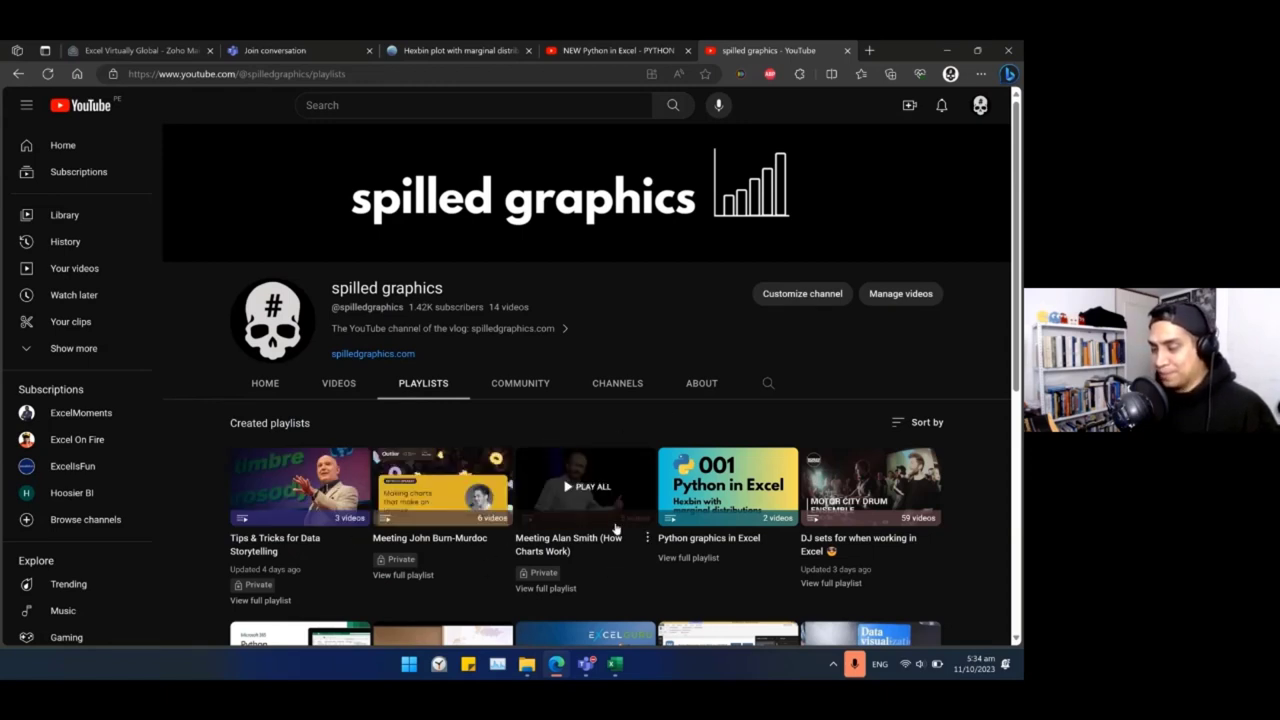
scroll(617, 535, "down", 1)
scroll(617, 540, "down", 1)
scroll(617, 540, "up", 1)
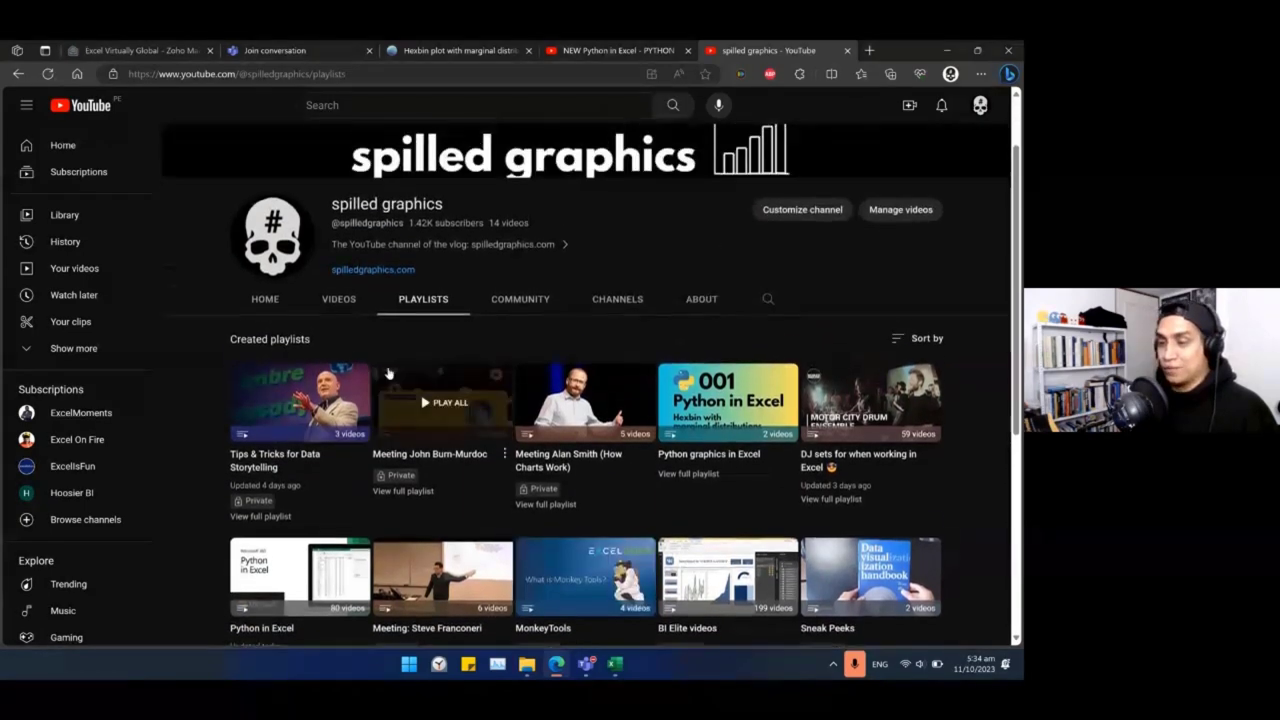
left_click(268, 302)
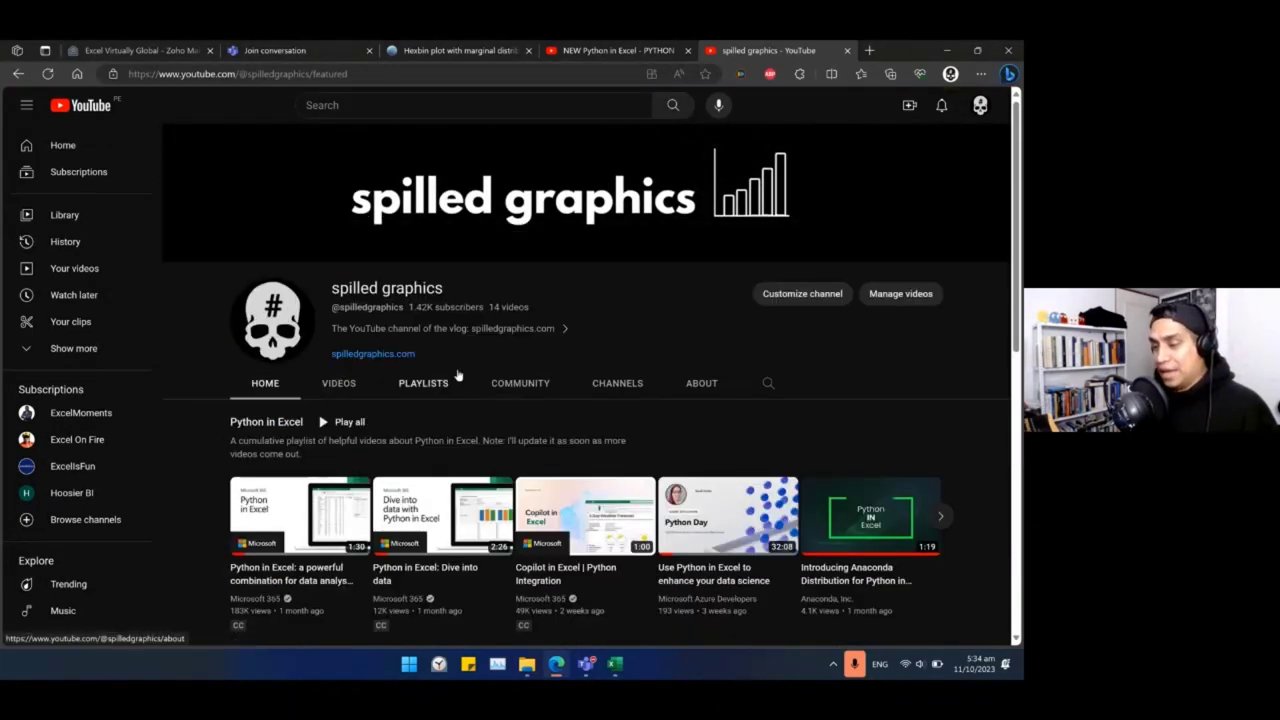
scroll(395, 466, "down", 1)
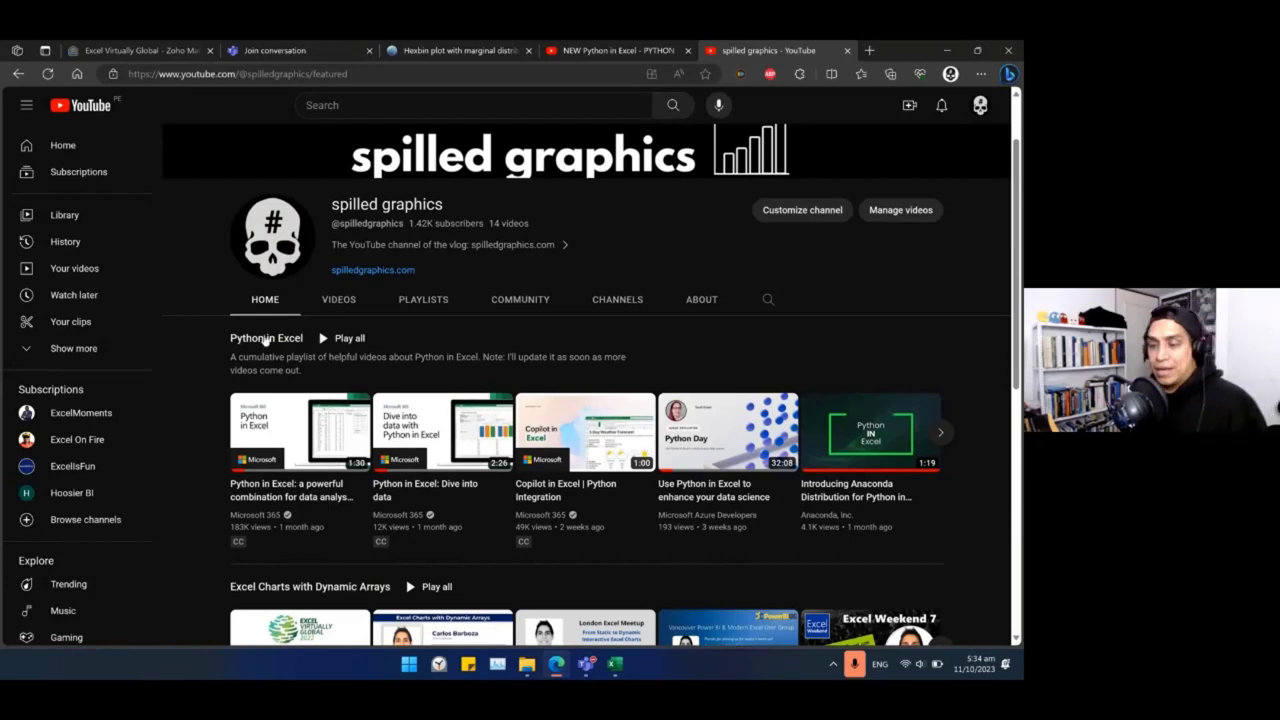
scroll(268, 342, "up", 1)
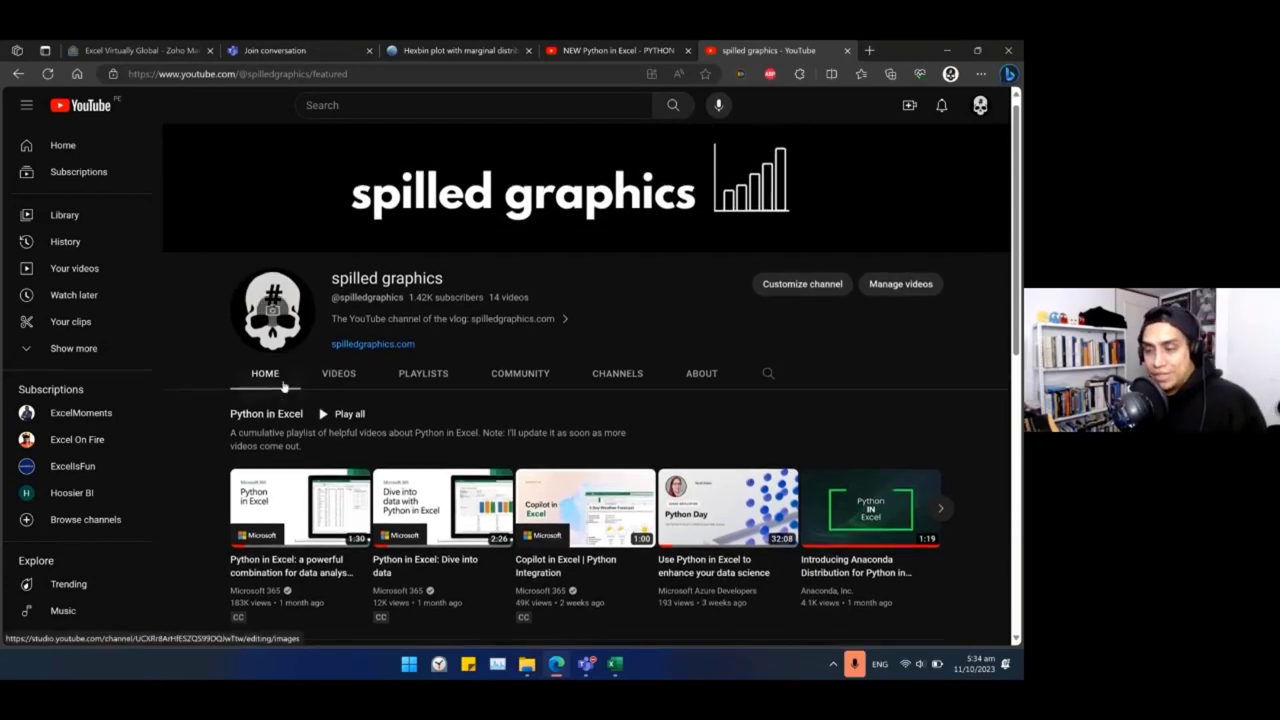
left_click(275, 421)
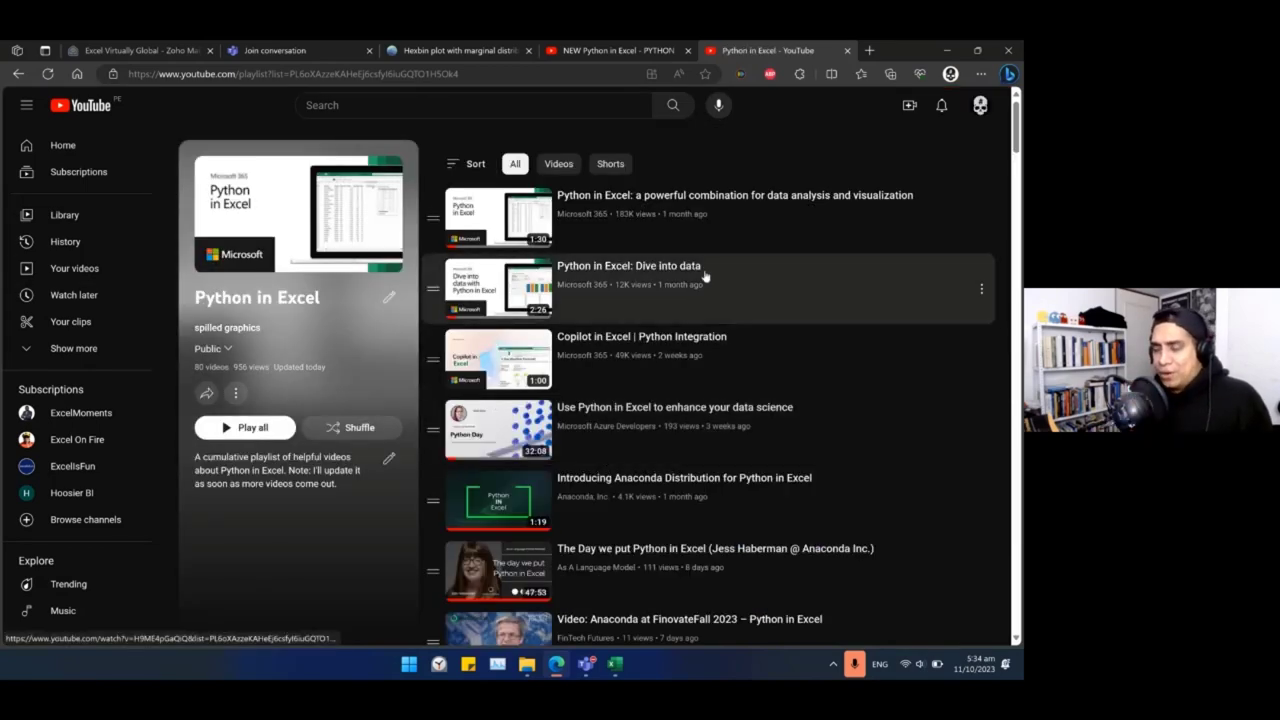
scroll(710, 280, "down", 4)
scroll(720, 275, "down", 5)
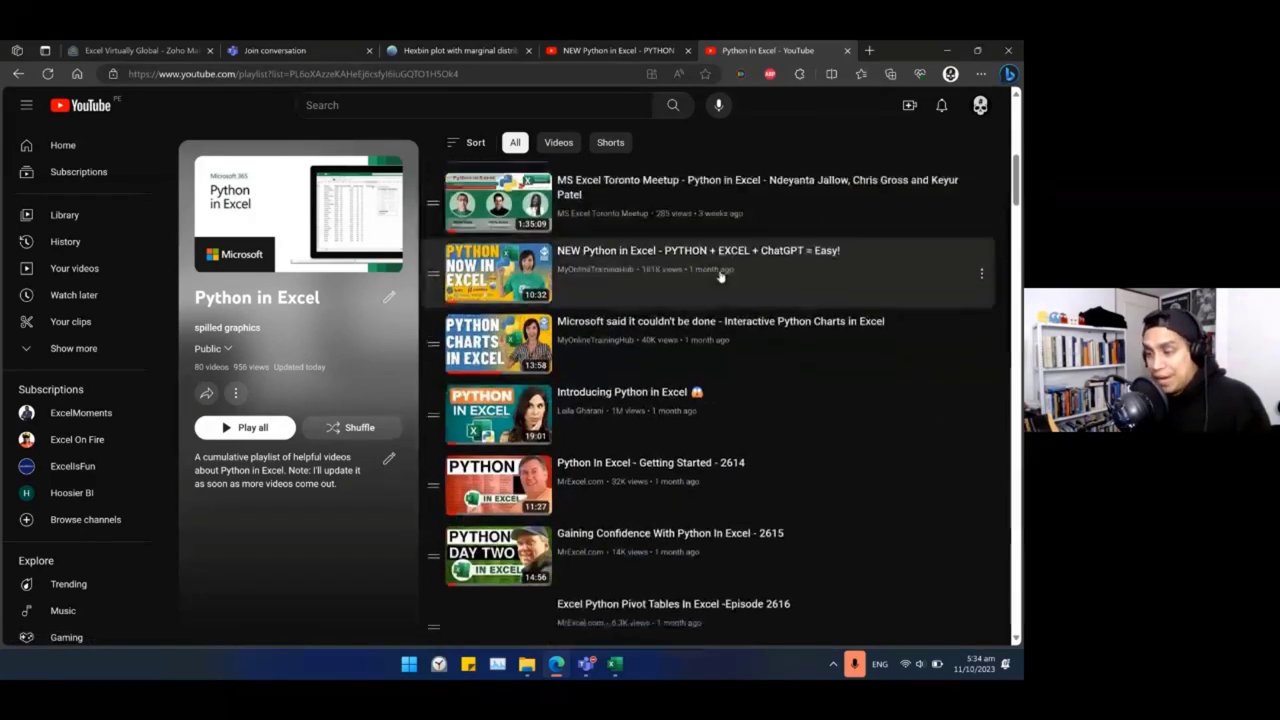
scroll(719, 286, "down", 5)
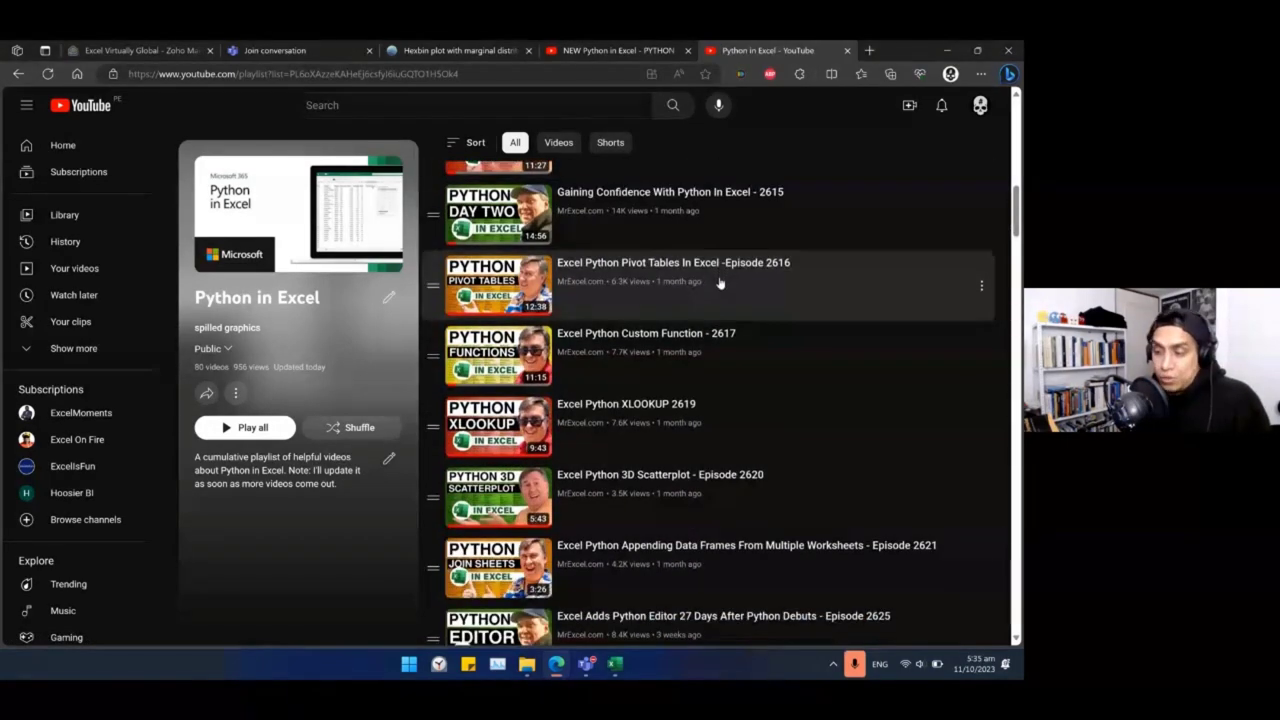
scroll(725, 270, "down", 3)
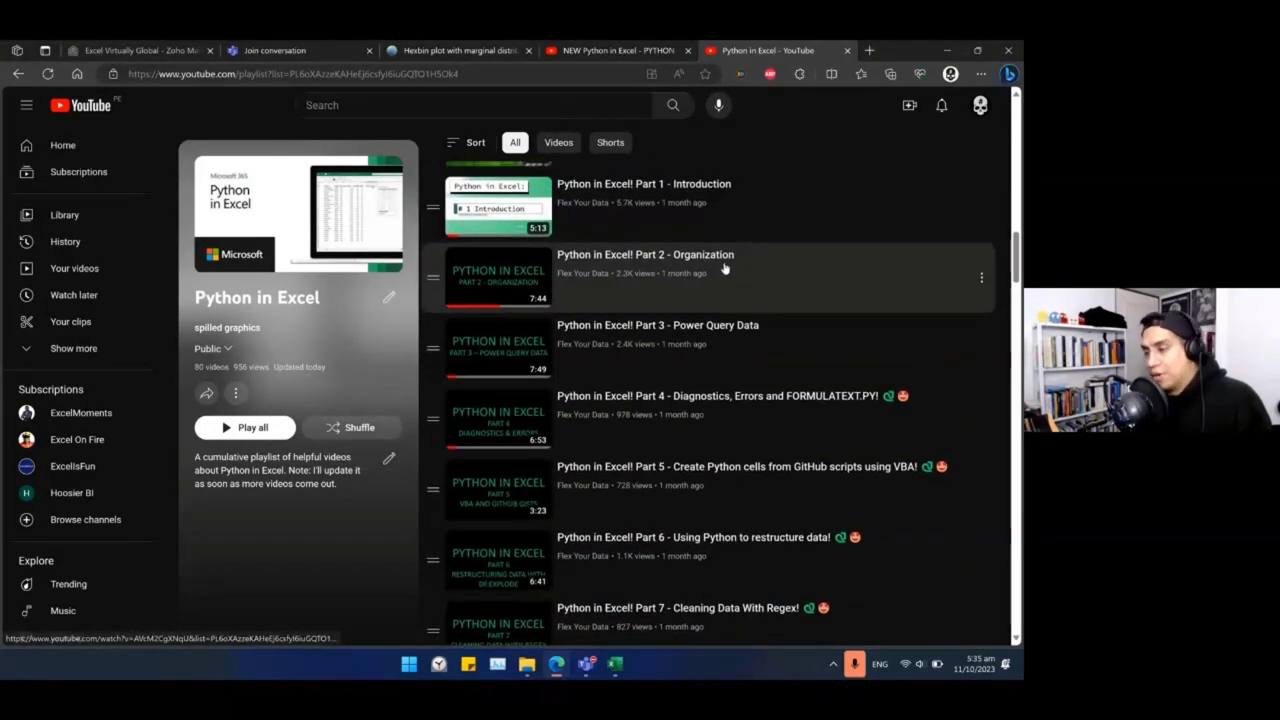
scroll(737, 262, "down", 7)
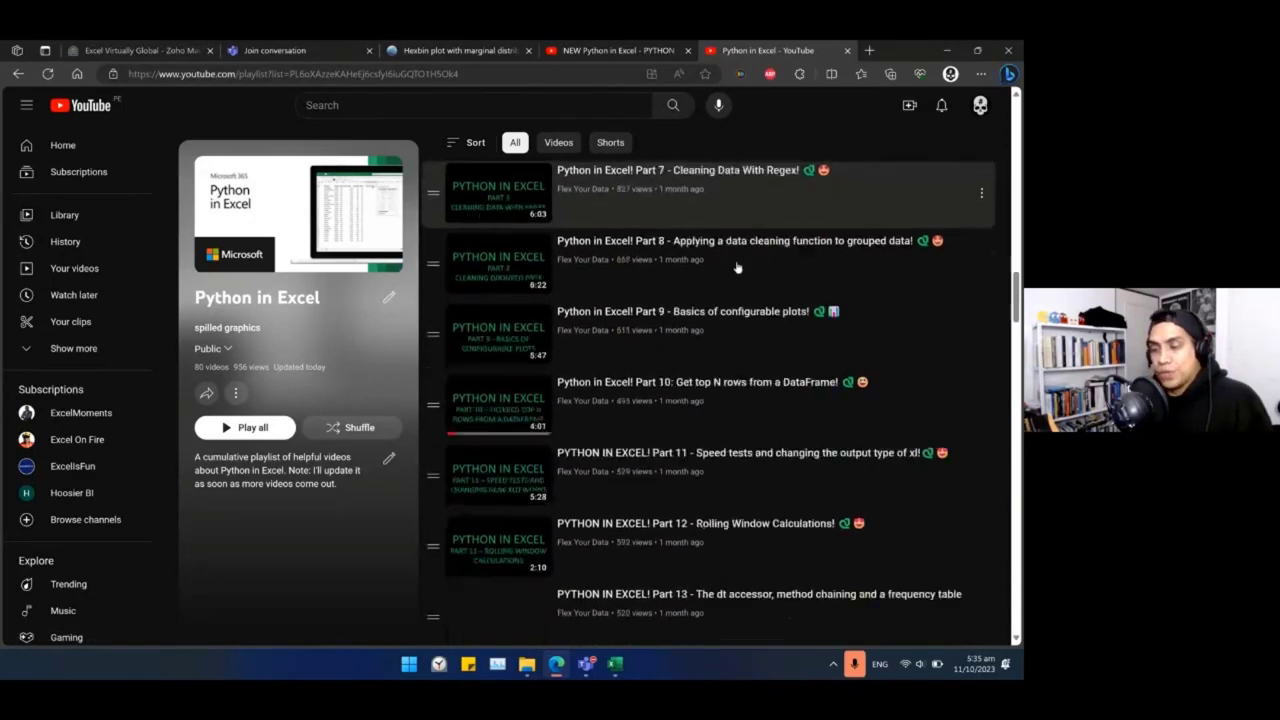
scroll(735, 258, "down", 5)
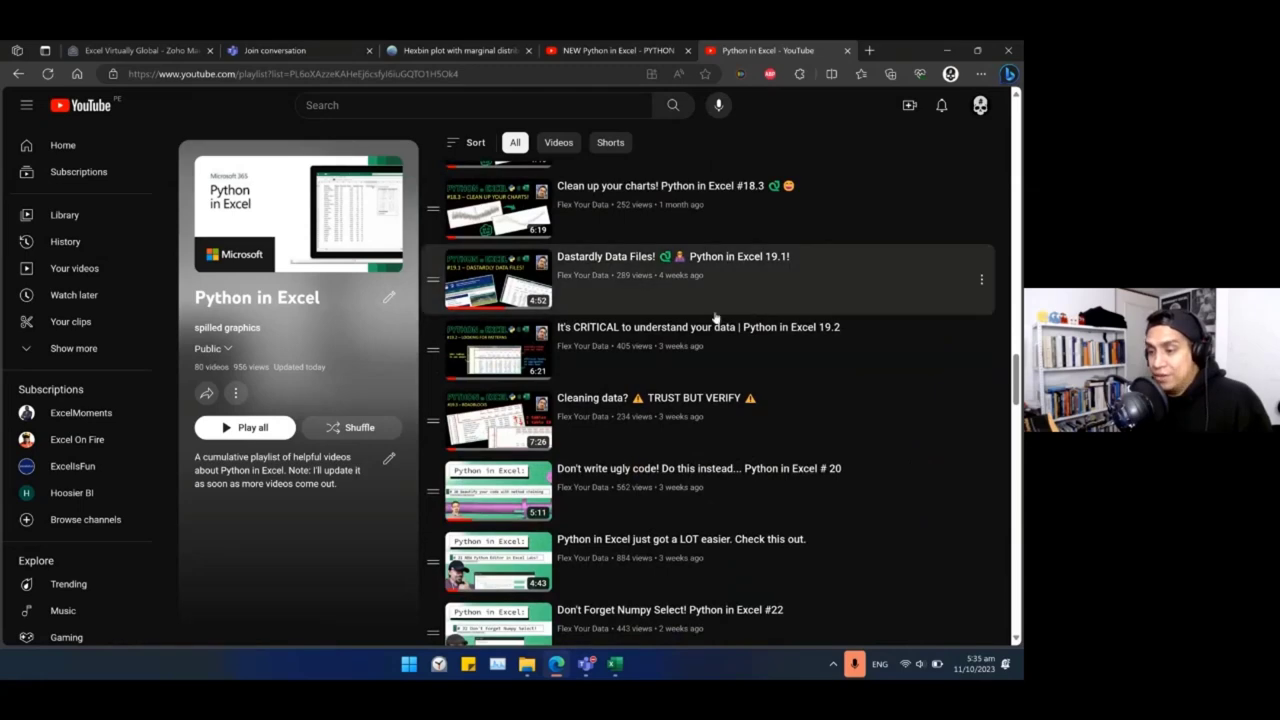
scroll(715, 315, "down", 5)
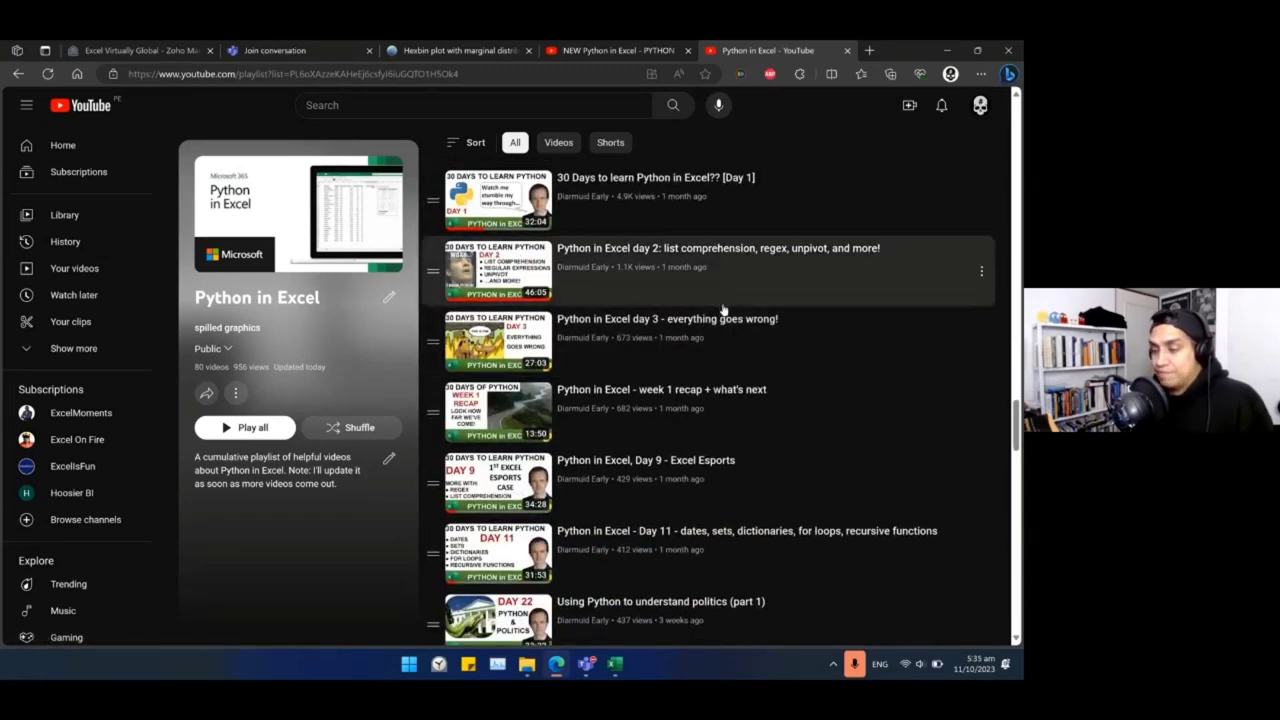
scroll(725, 310, "down", 7)
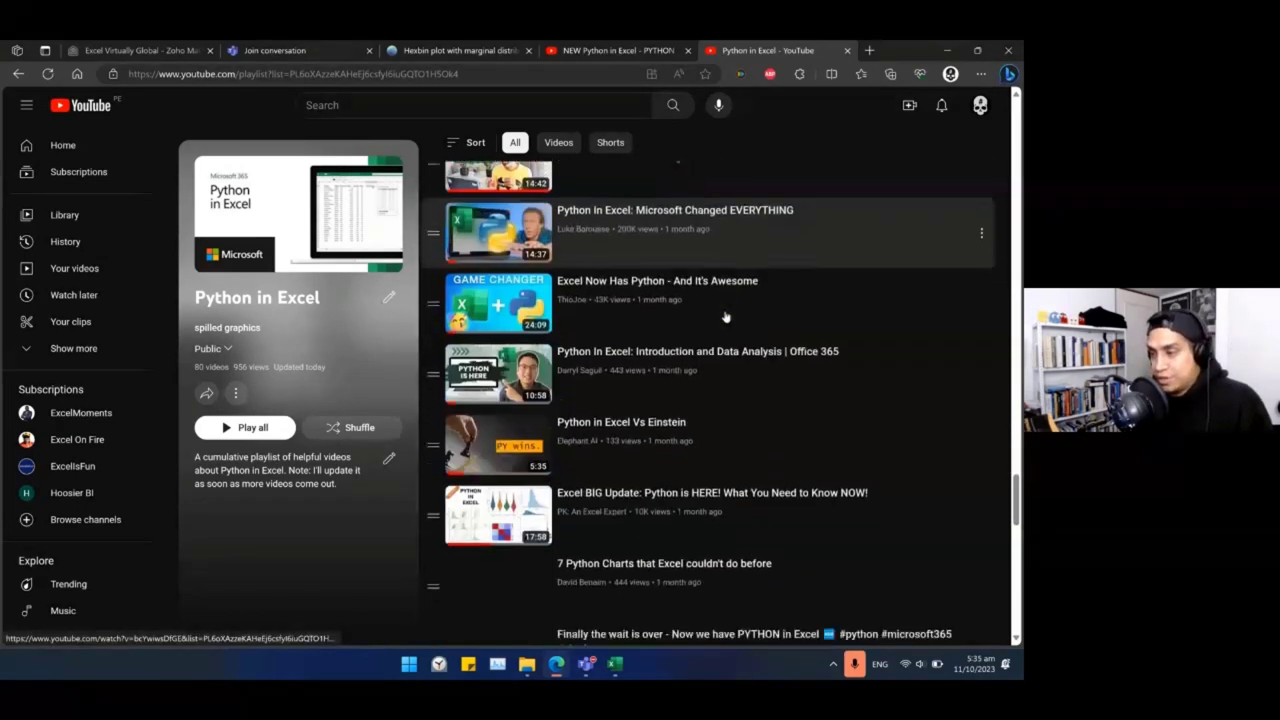
scroll(717, 322, "up", 3)
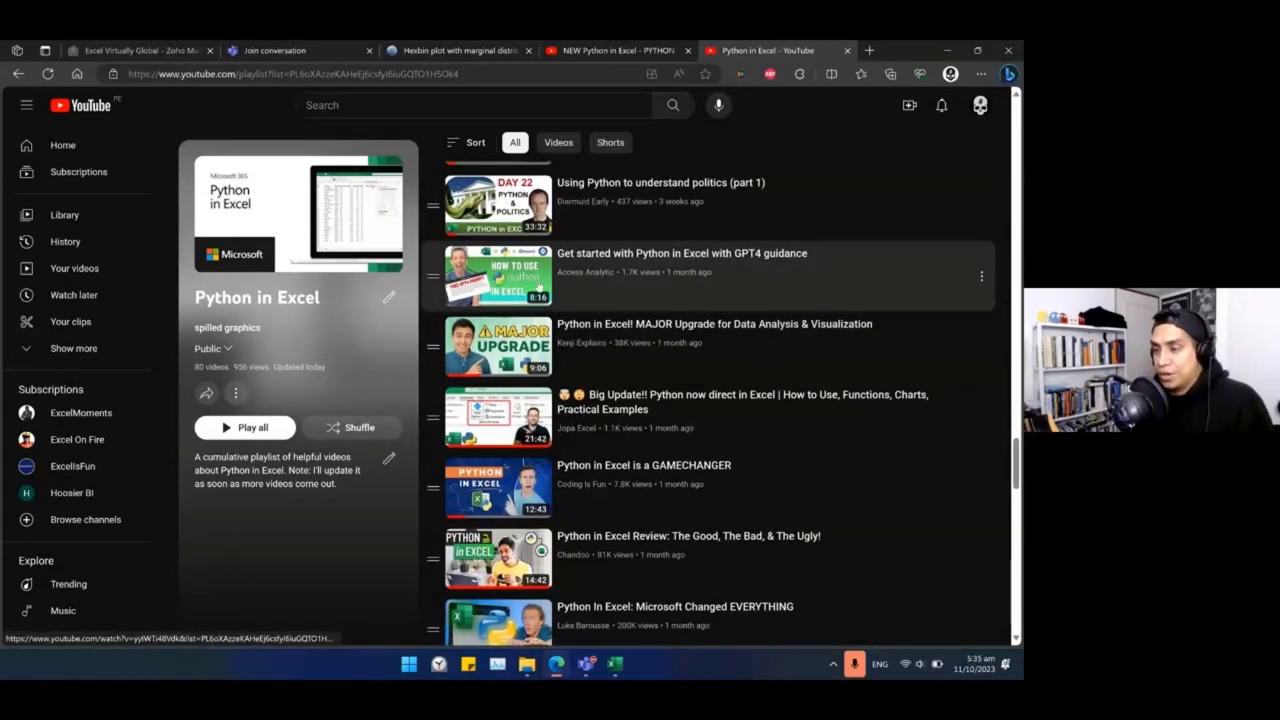
scroll(550, 300, "up", 15)
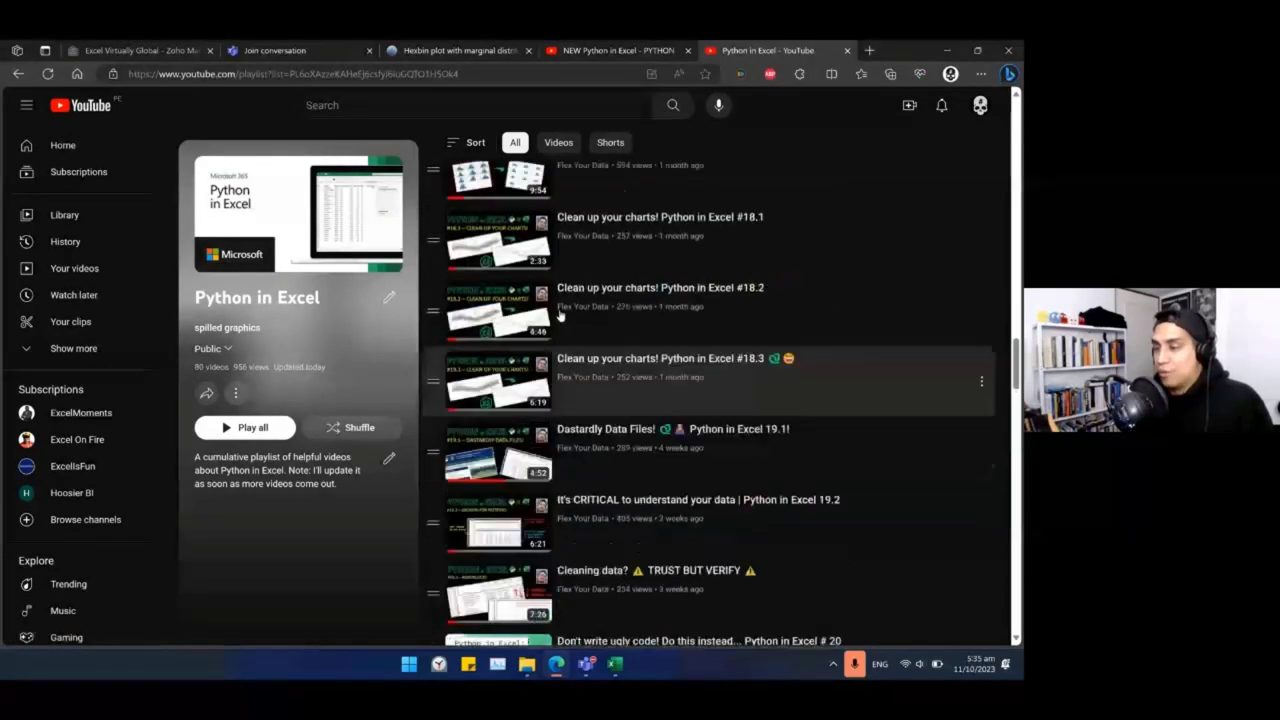
scroll(562, 316, "up", 10)
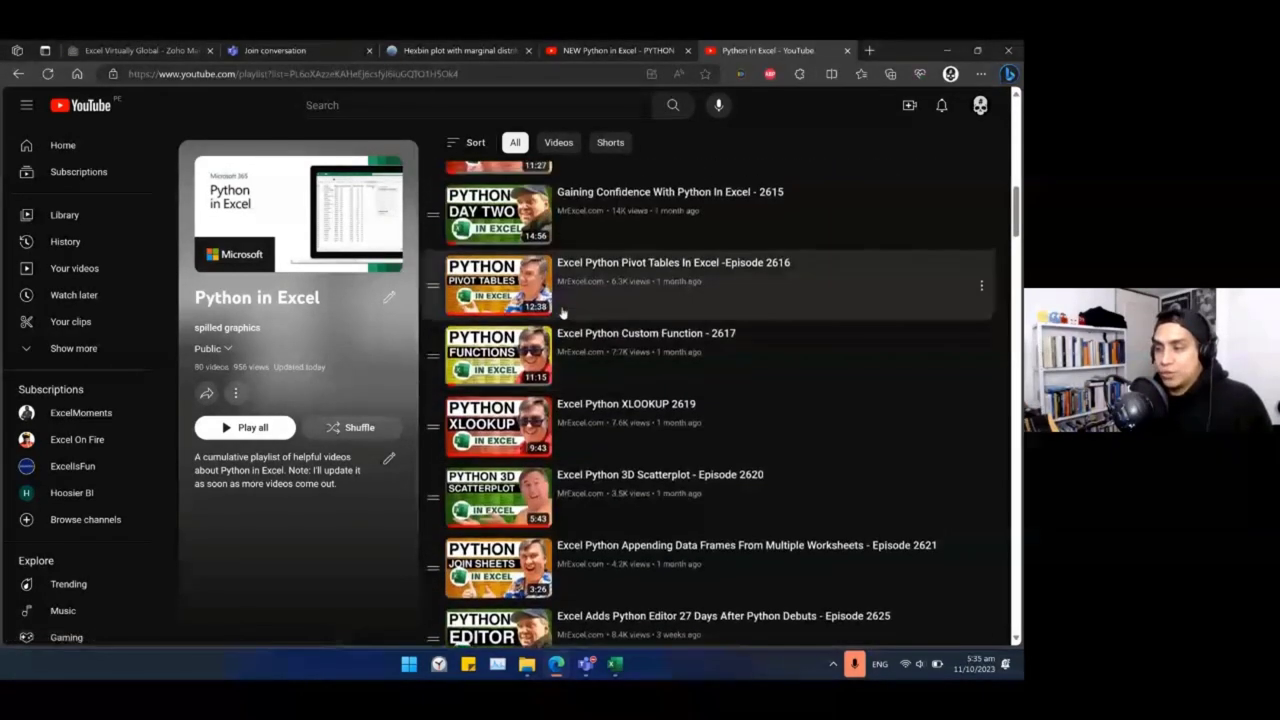
scroll(563, 314, "down", 3)
scroll(563, 314, "down", 20)
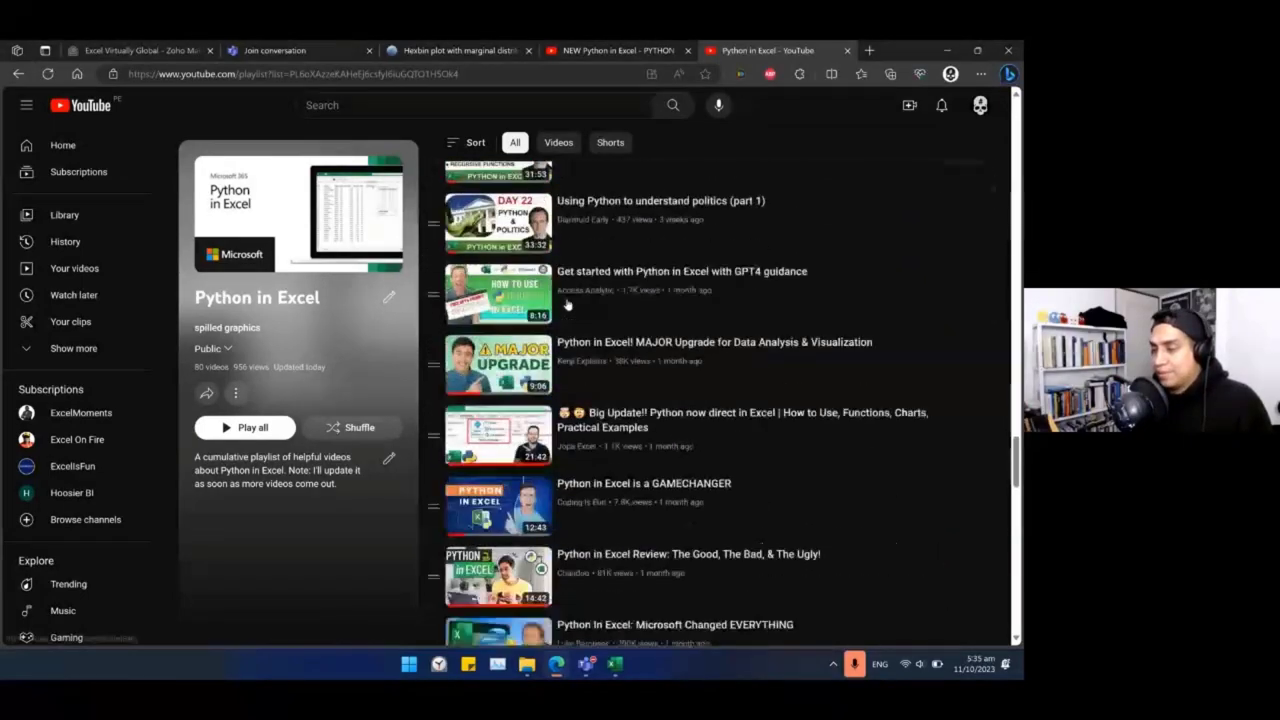
scroll(565, 313, "down", 10)
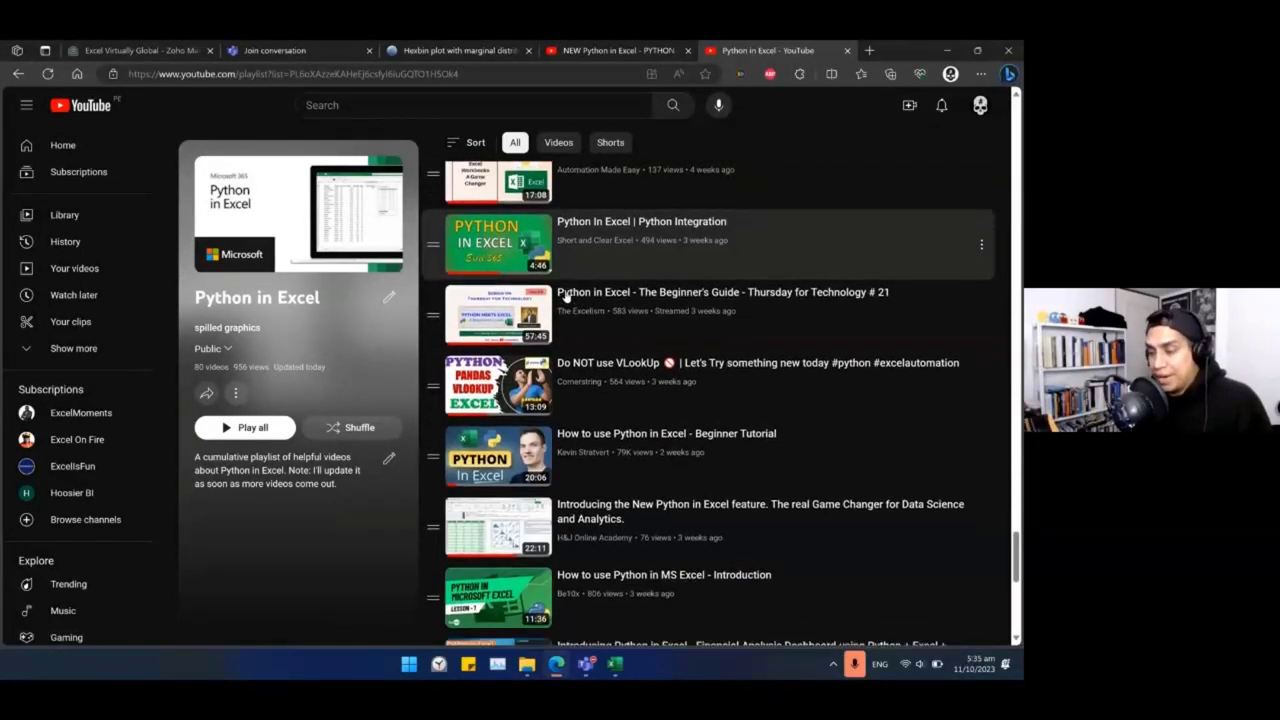
scroll(565, 297, "down", 3)
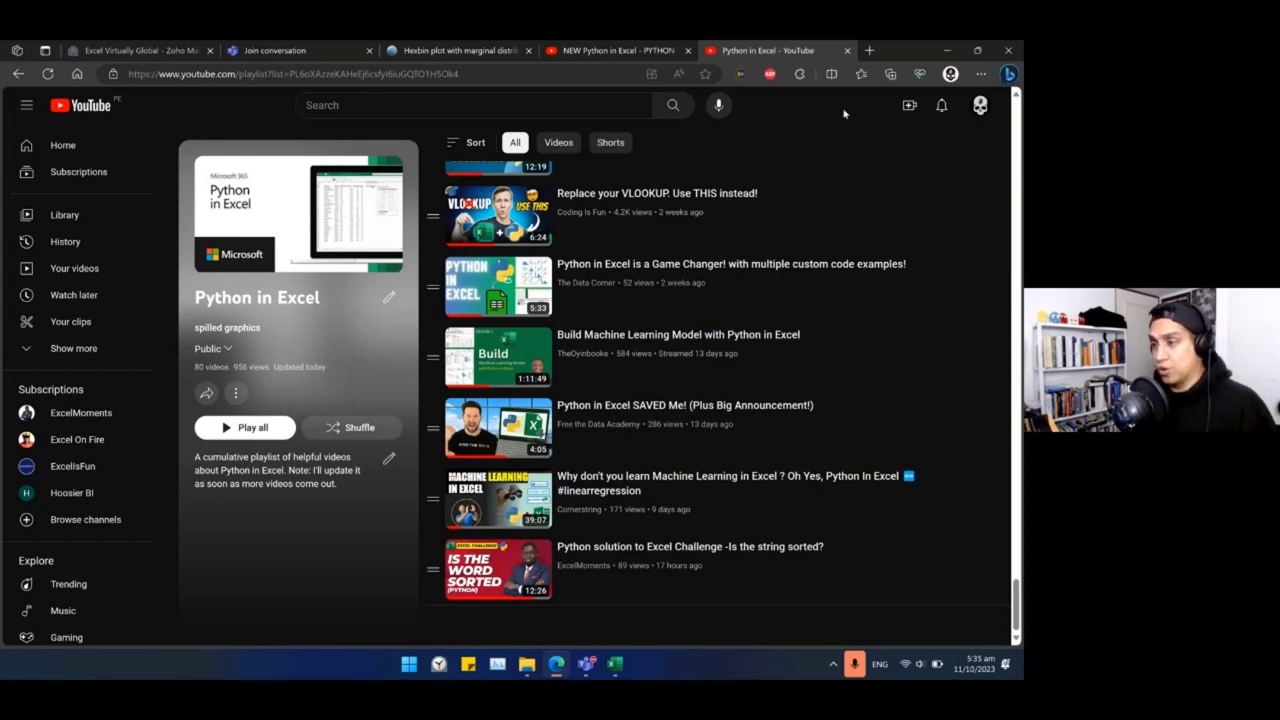
Set Edge aside and bring up the python_graphics workbook's P02 sheet with both heatmaps.
left_click(946, 50)
left_click(214, 250)
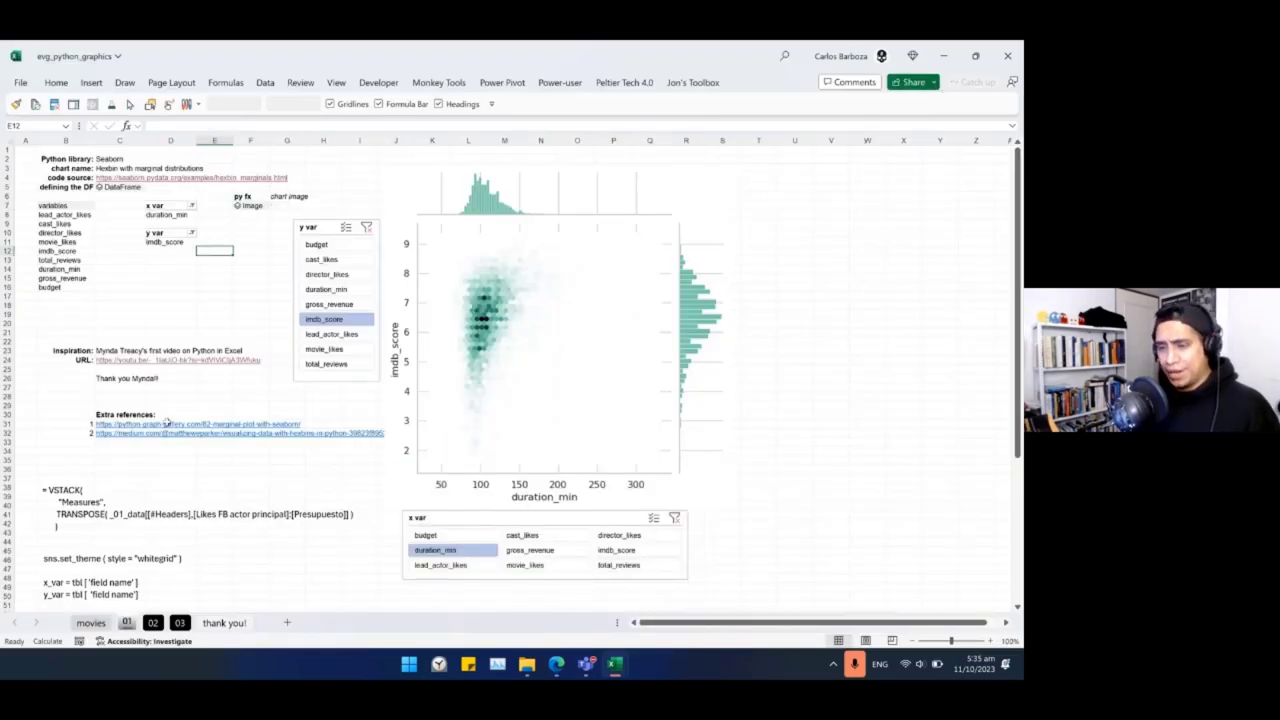
left_click(153, 622)
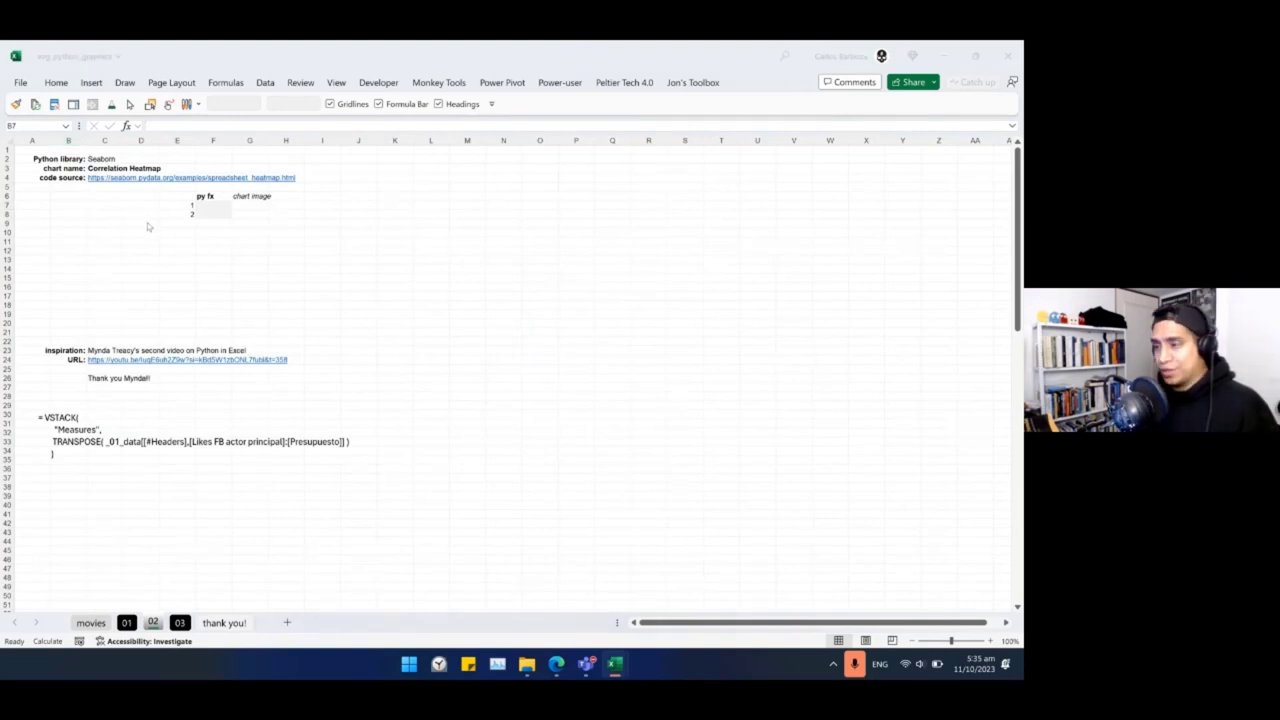
key("alt+Tab")
key("Tab")
key("Tab")
left_click(251, 623)
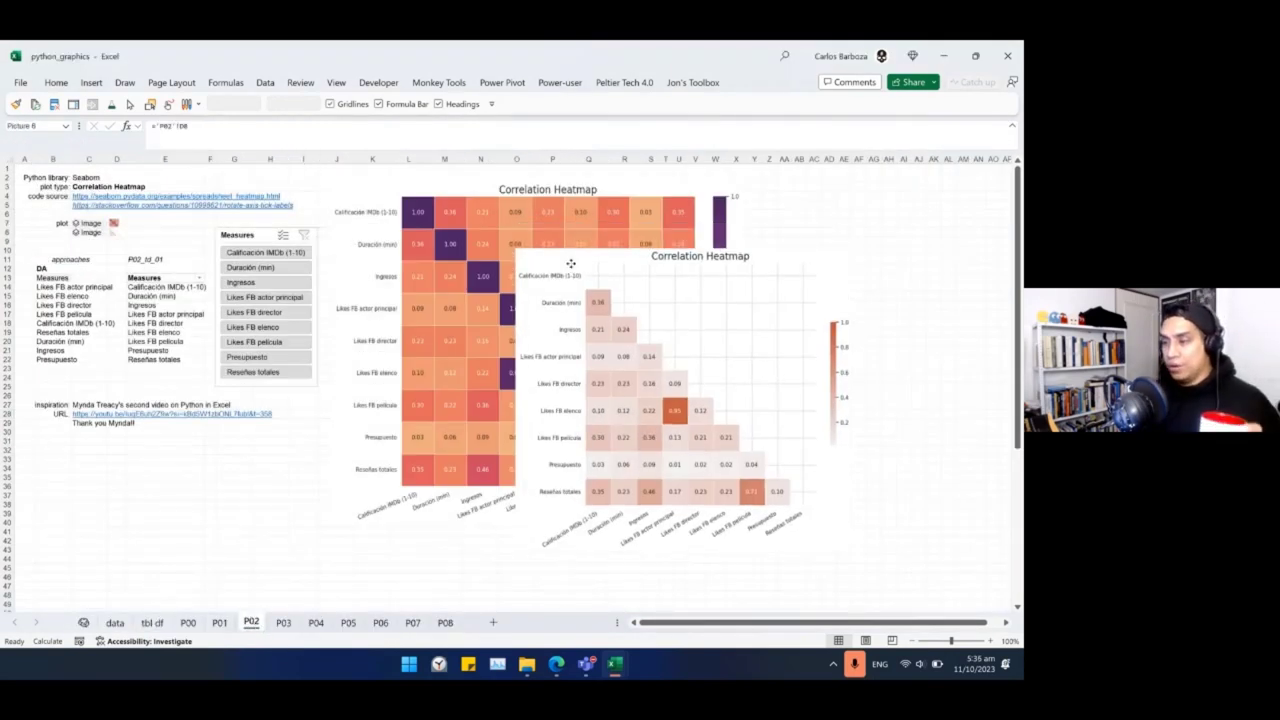
Reposition the triangular heatmap and recalculate C8's code, then close the Diagnostics pane.
left_click_drag(568, 232, 644, 240)
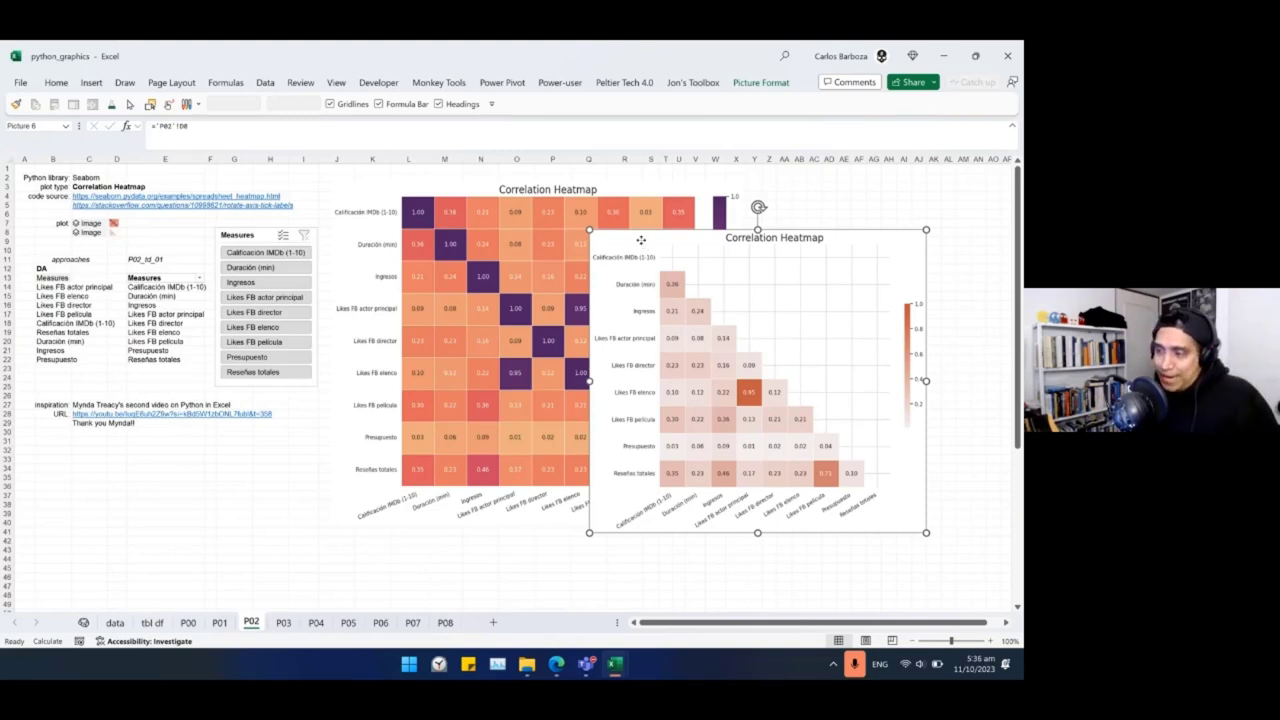
left_click_drag(641, 240, 531, 231)
left_click(100, 233)
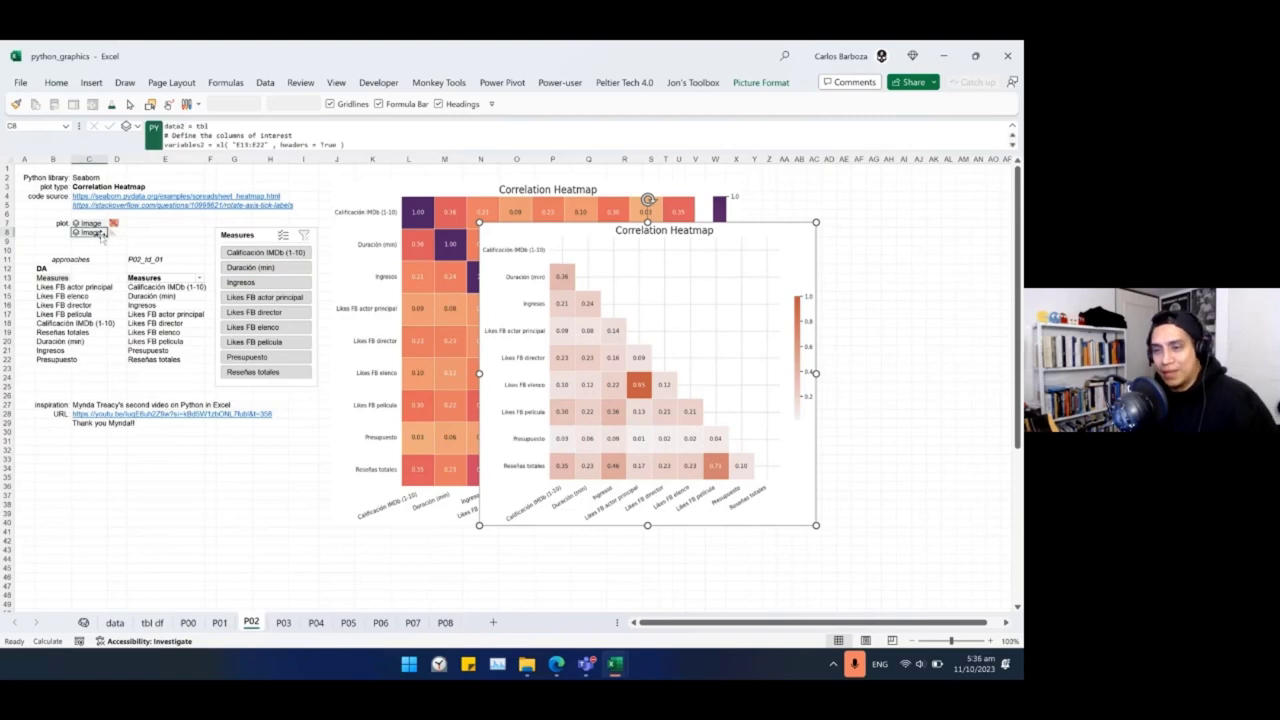
key("F2")
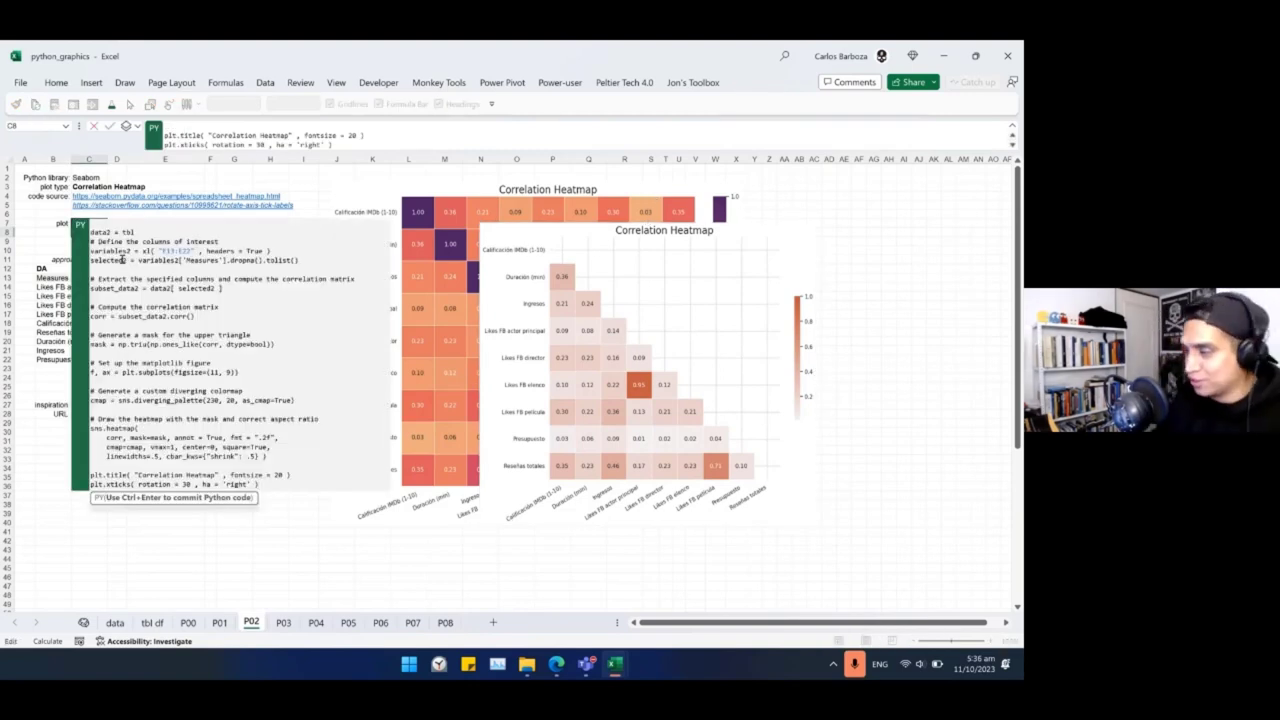
key("ctrl+Return")
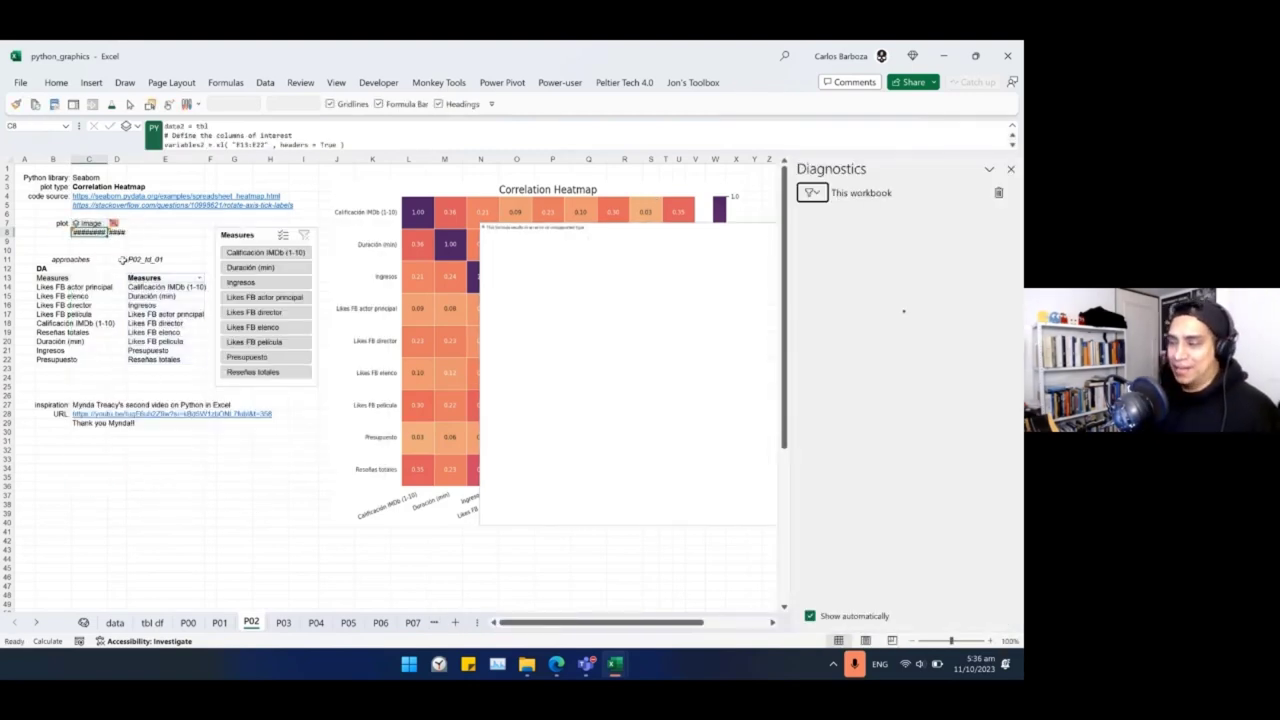
left_click(1011, 169)
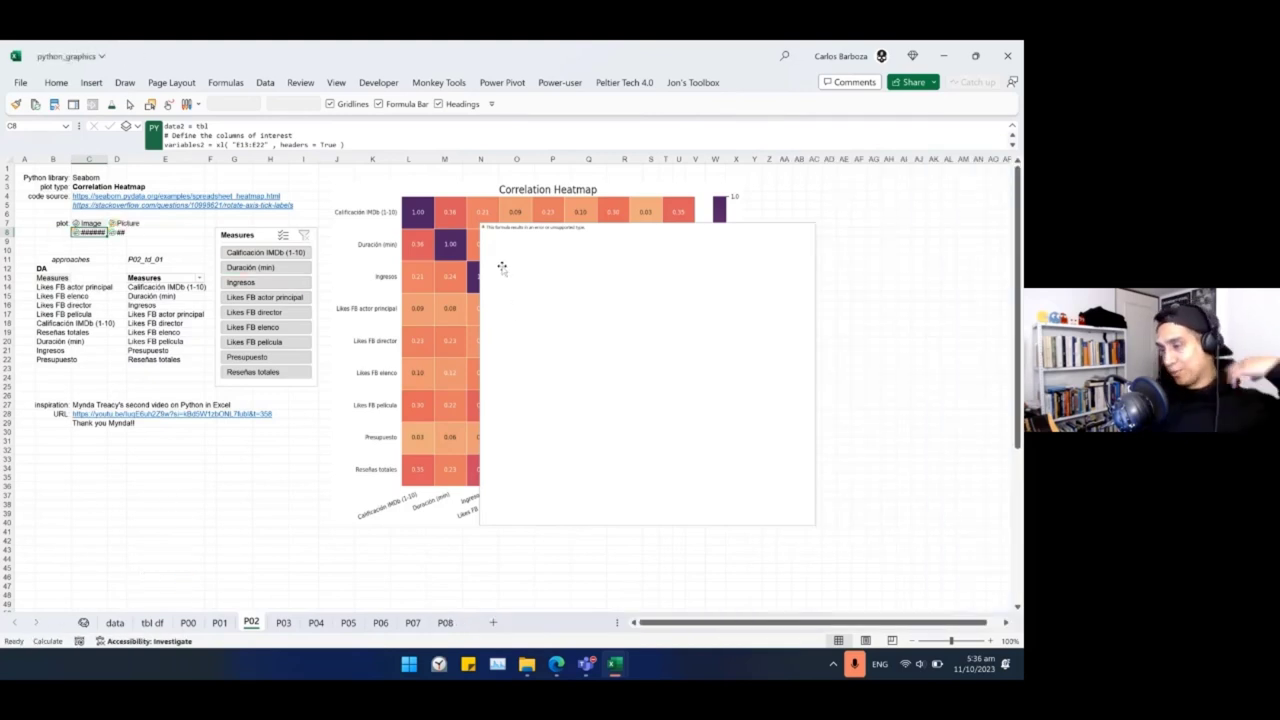
Move the picture lying over the full heatmap down and to the right.
left_click(607, 262)
left_click_drag(607, 262, 805, 366)
left_click(577, 237)
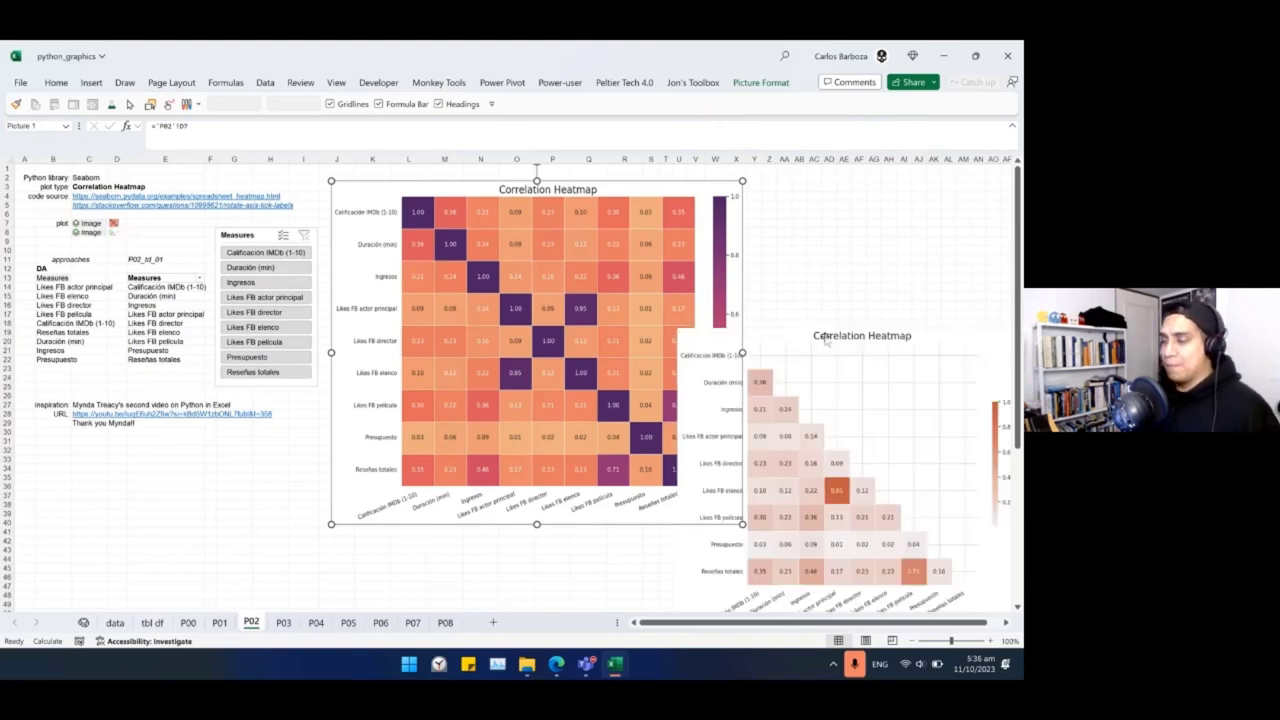
Move the triangular heatmap and recalculate C8's triangular heatmap code.
left_click_drag(771, 342, 633, 276)
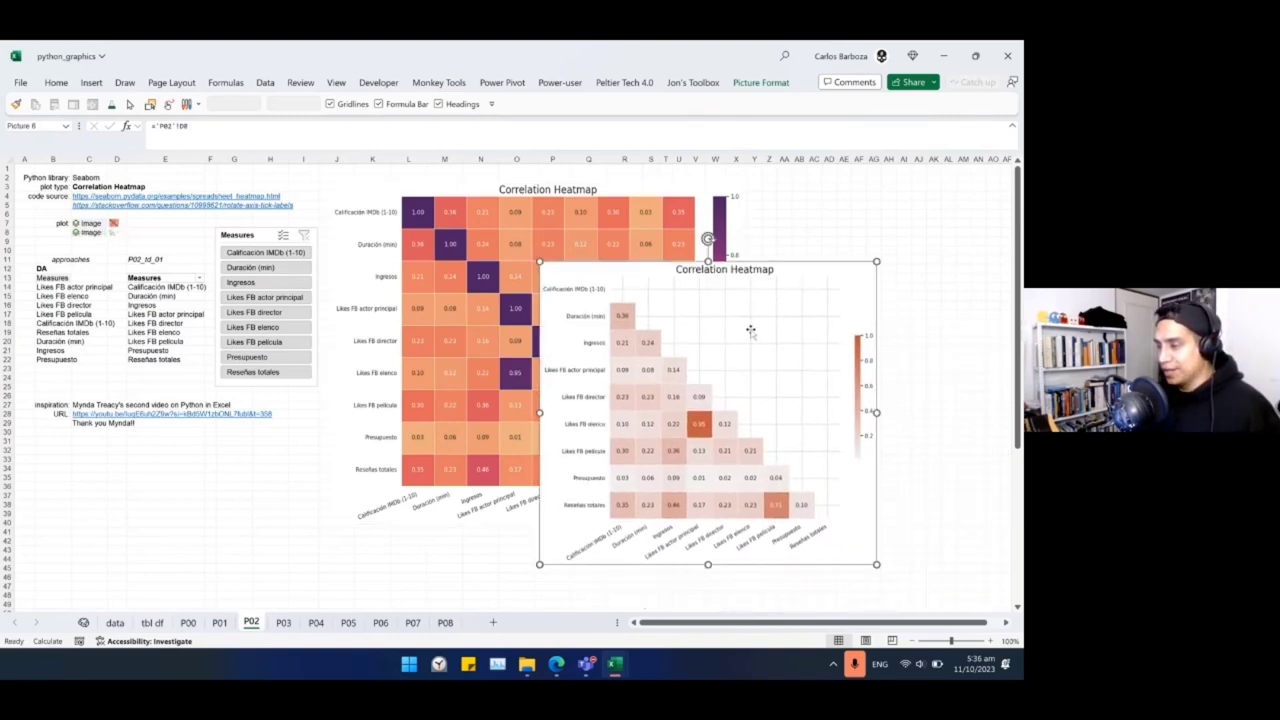
left_click(90, 232)
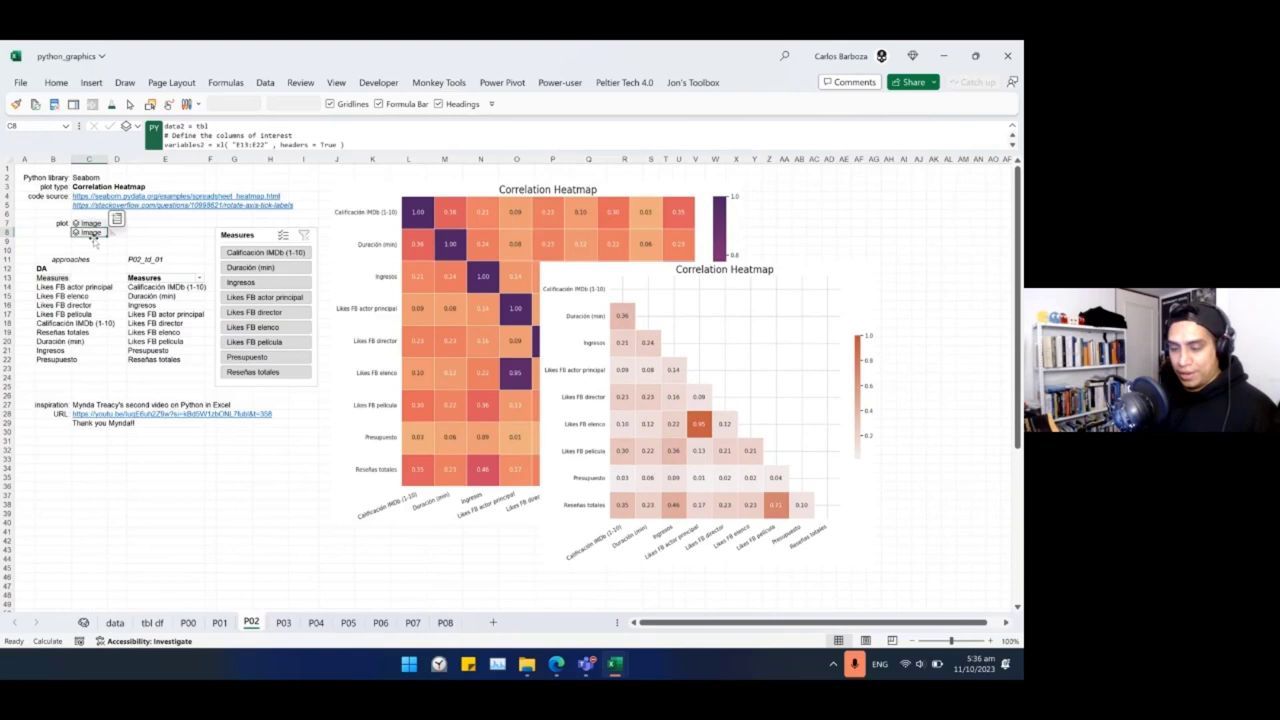
double_click(90, 232)
key("ctrl+Return")
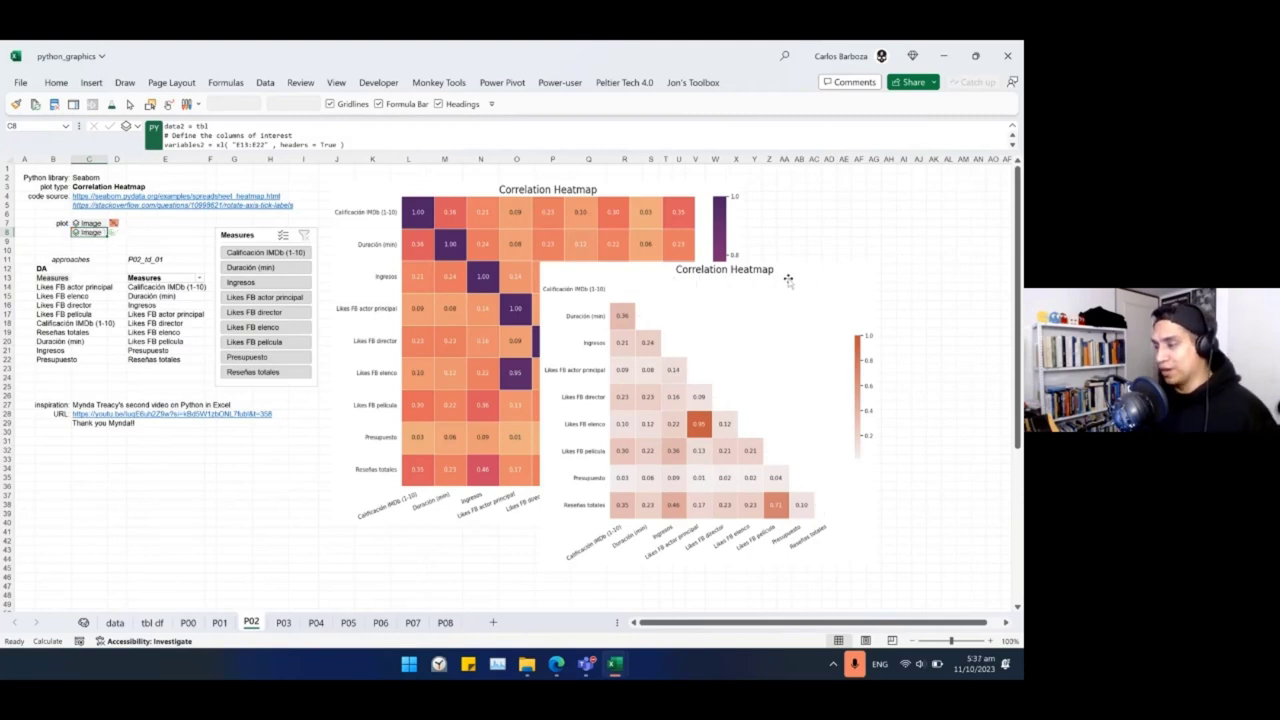
Shift the triangular heatmap right and the full heatmap left so they sit side by side.
left_click_drag(787, 281, 892, 308)
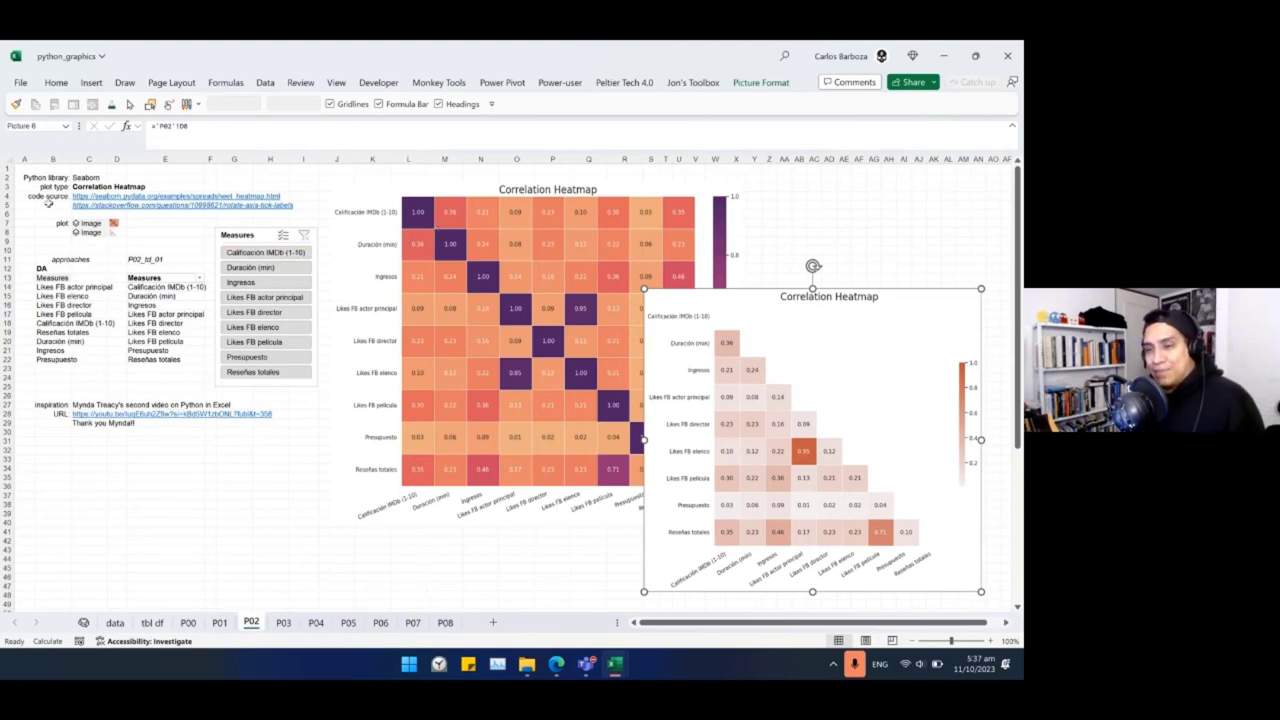
left_click(452, 240)
left_click_drag(475, 232, 388, 294)
left_click(722, 296)
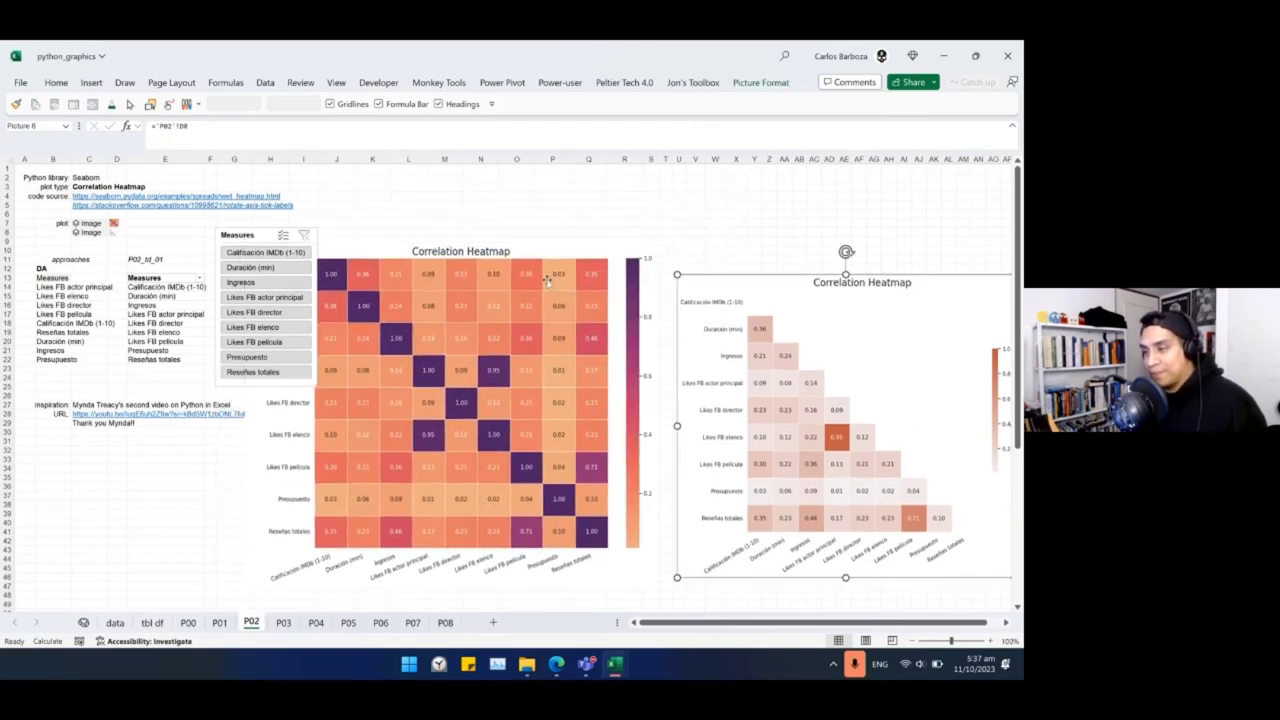
Review C7's full heatmap Python code, including the correlation matrix comment.
left_click(96, 220)
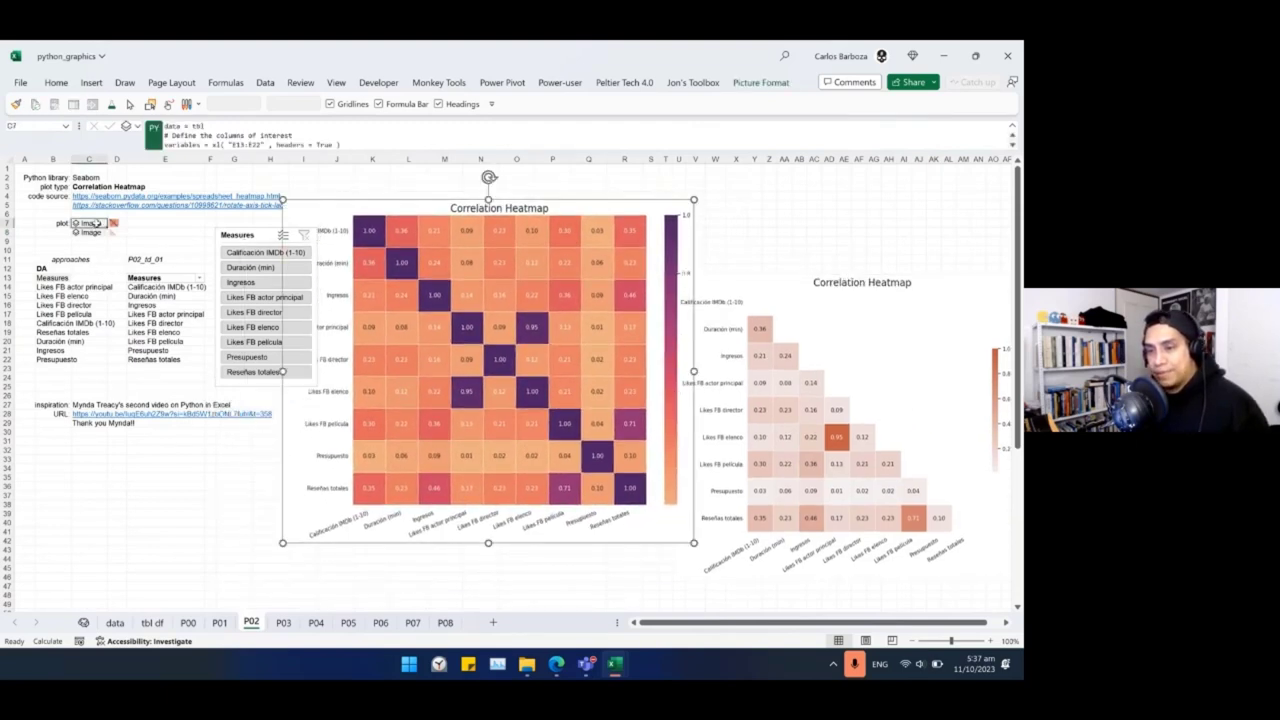
double_click(98, 218)
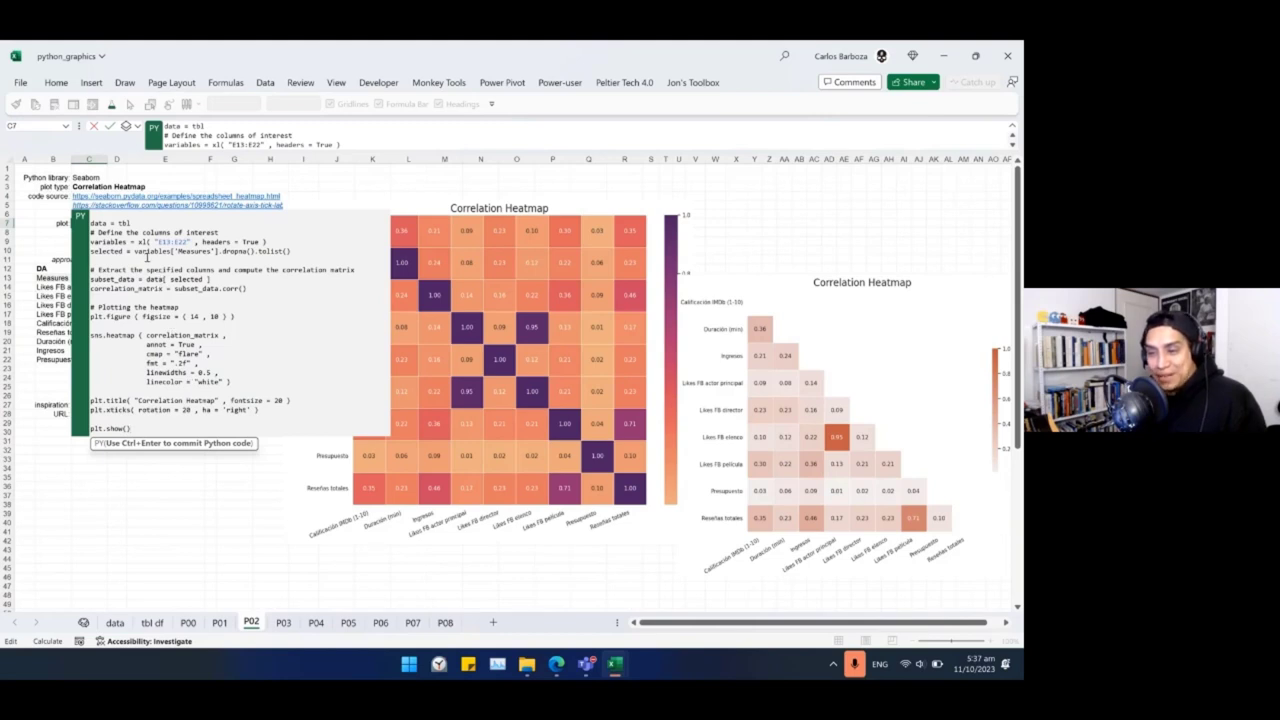
left_click_drag(91, 269, 385, 270)
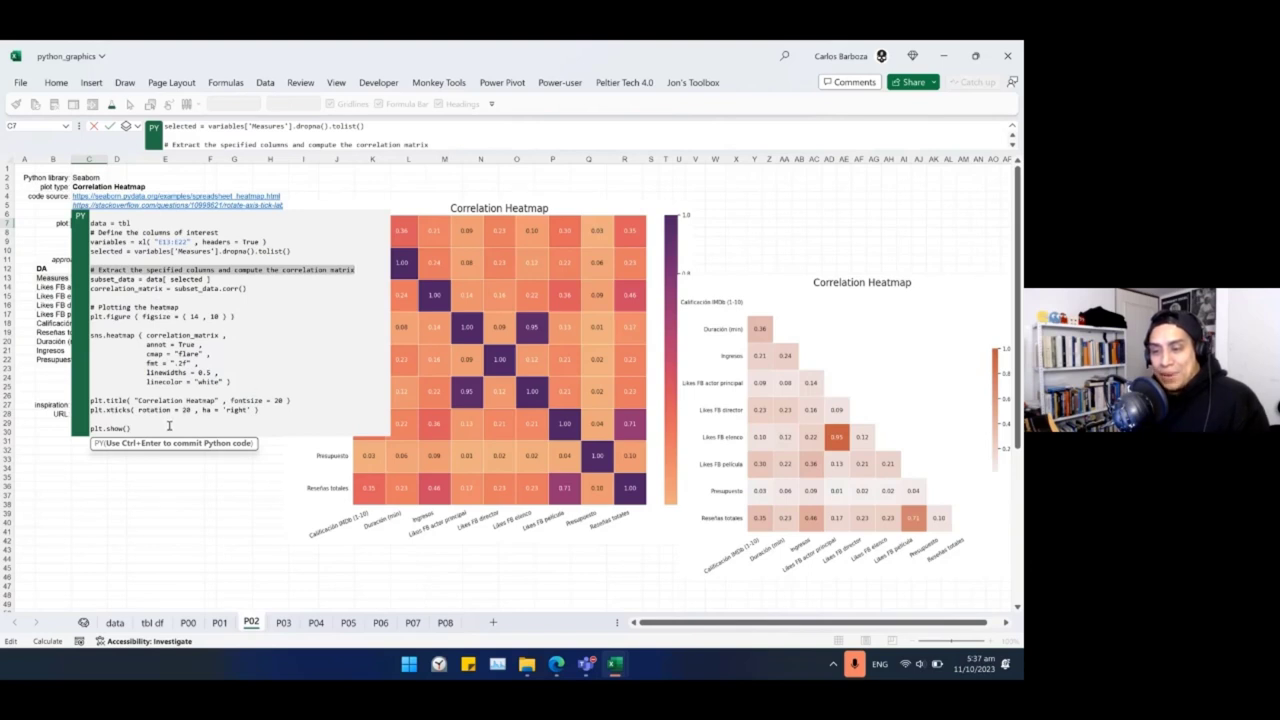
left_click_drag(169, 426, 88, 222)
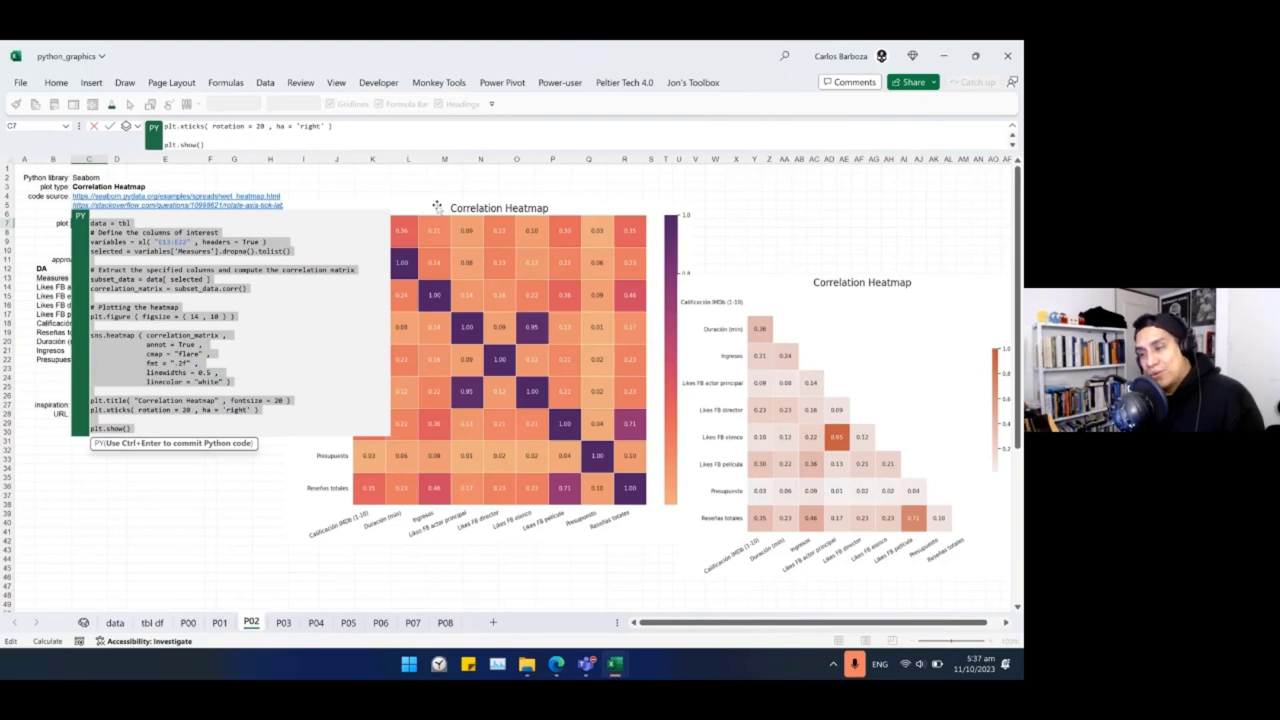
Nudge the full heatmap into place and open C8's triangular heatmap code.
left_click_drag(437, 207, 478, 196)
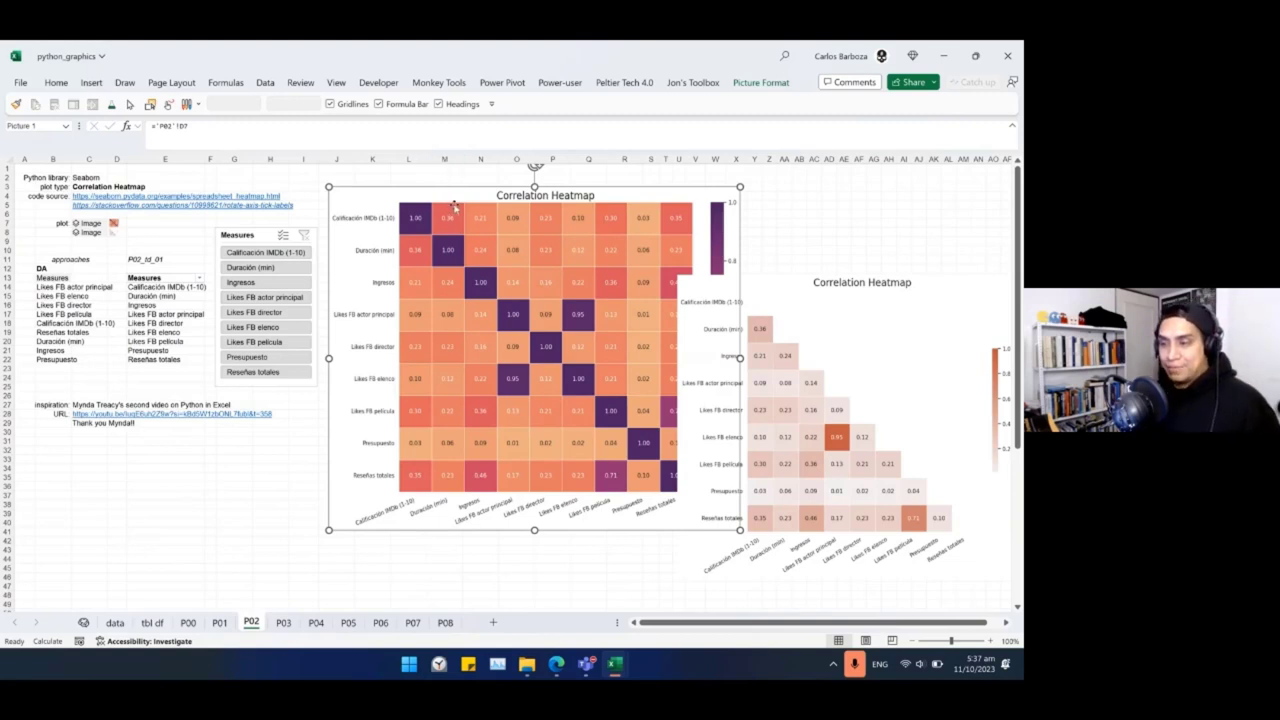
left_click_drag(457, 192, 435, 212)
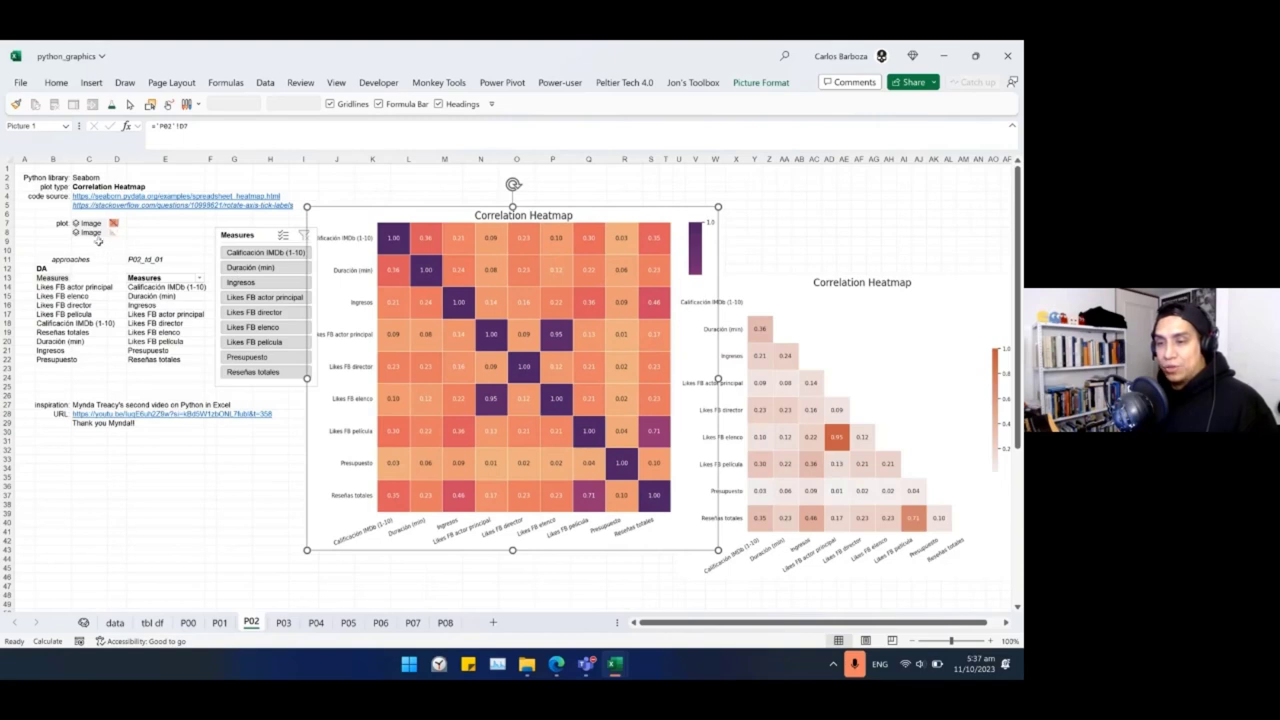
left_click(96, 232)
key("F2")
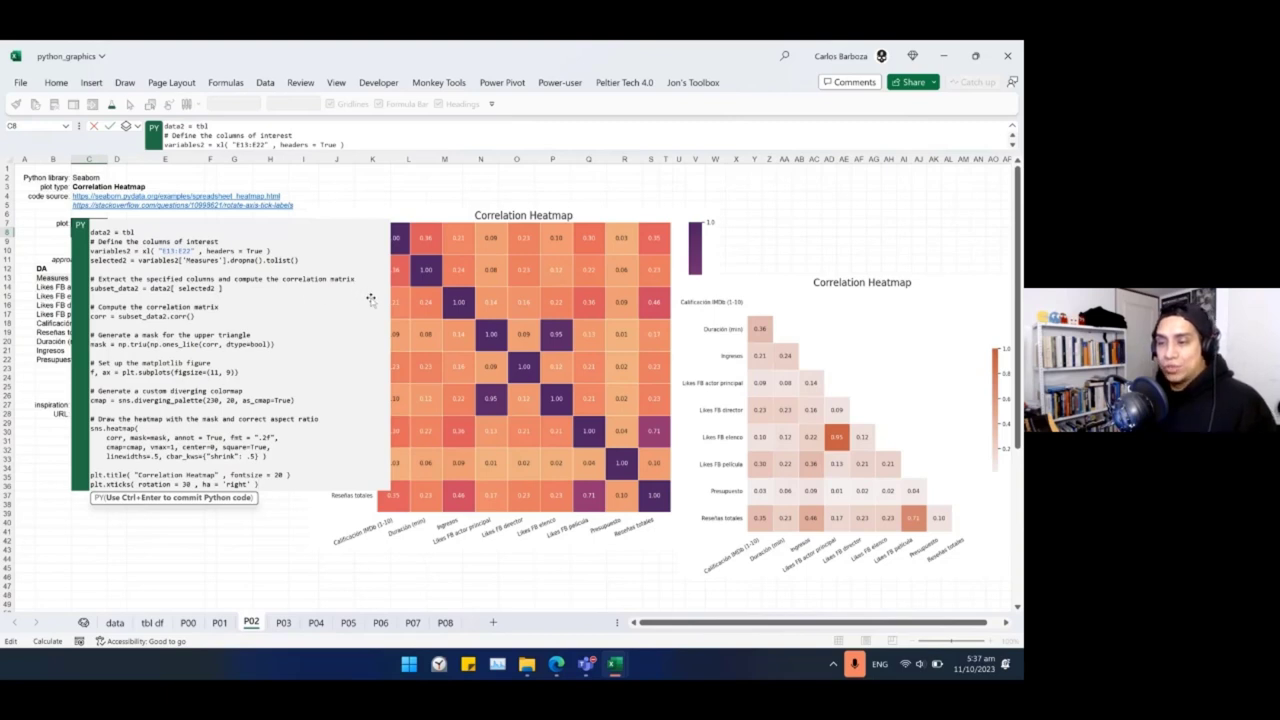
Close the code, nudge the full heatmap up-right, and briefly check C8's code.
left_click(527, 287)
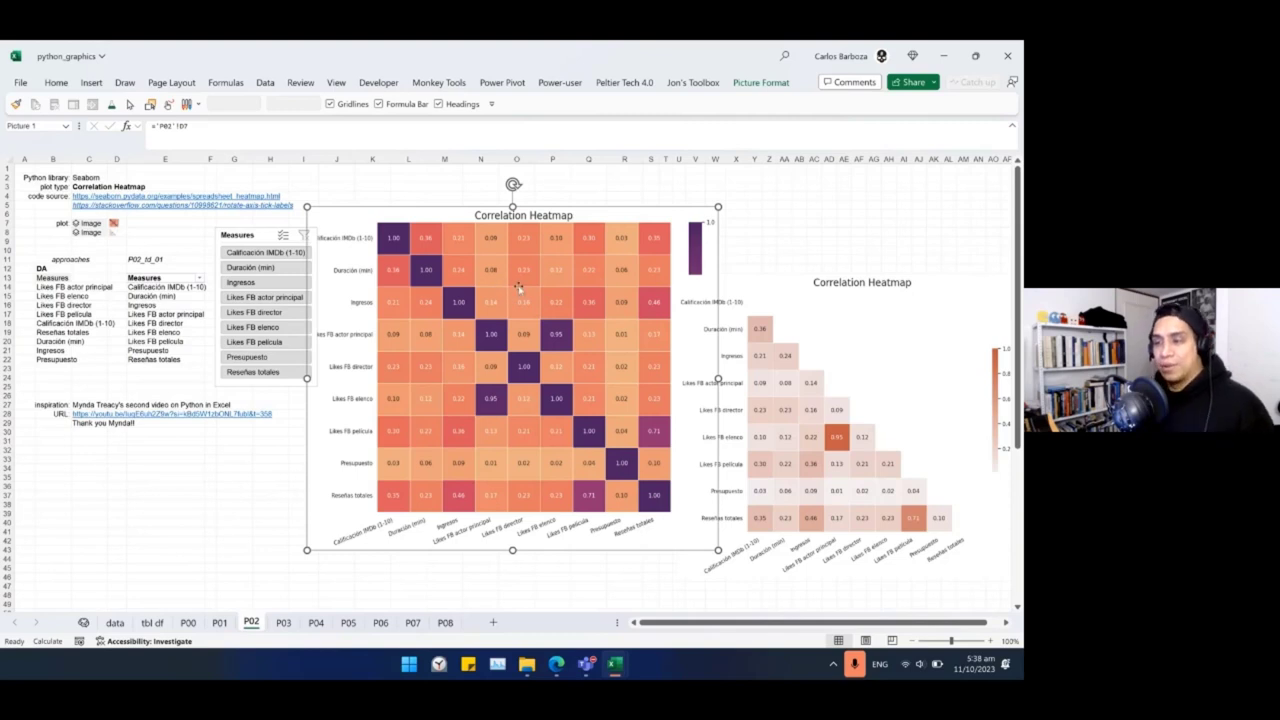
left_click_drag(518, 288, 548, 258)
left_click(103, 233)
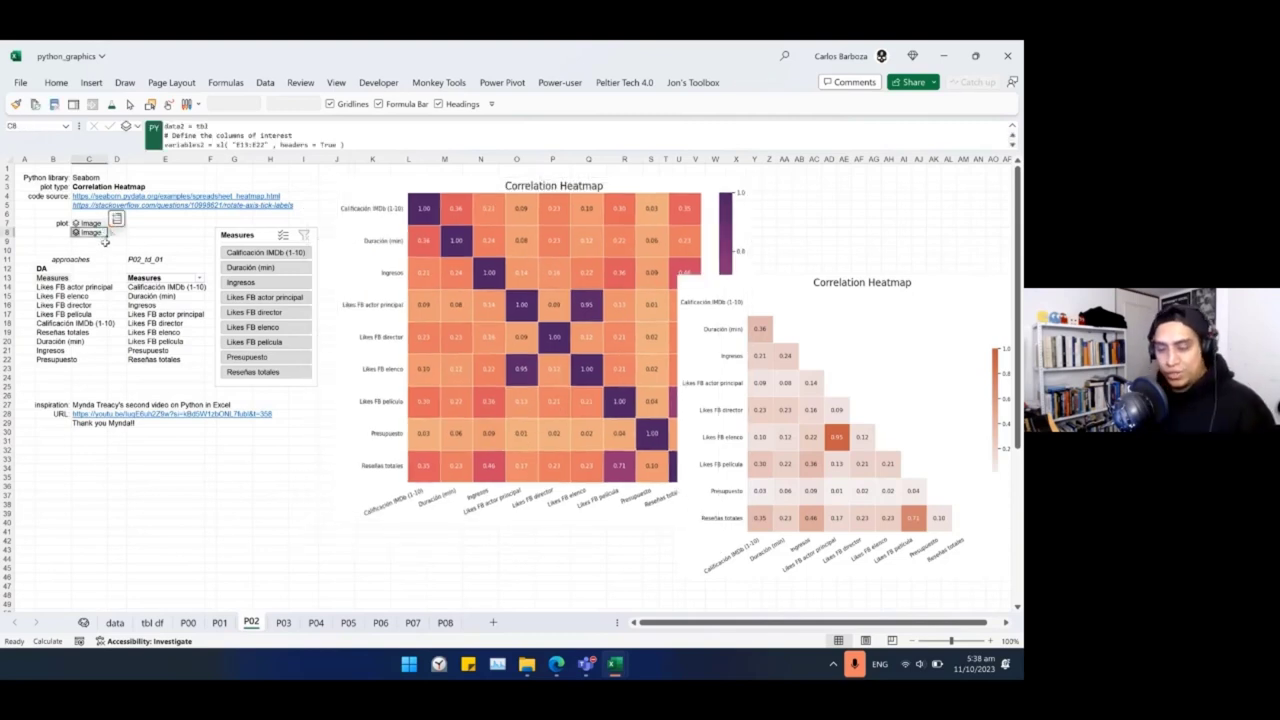
key("F2")
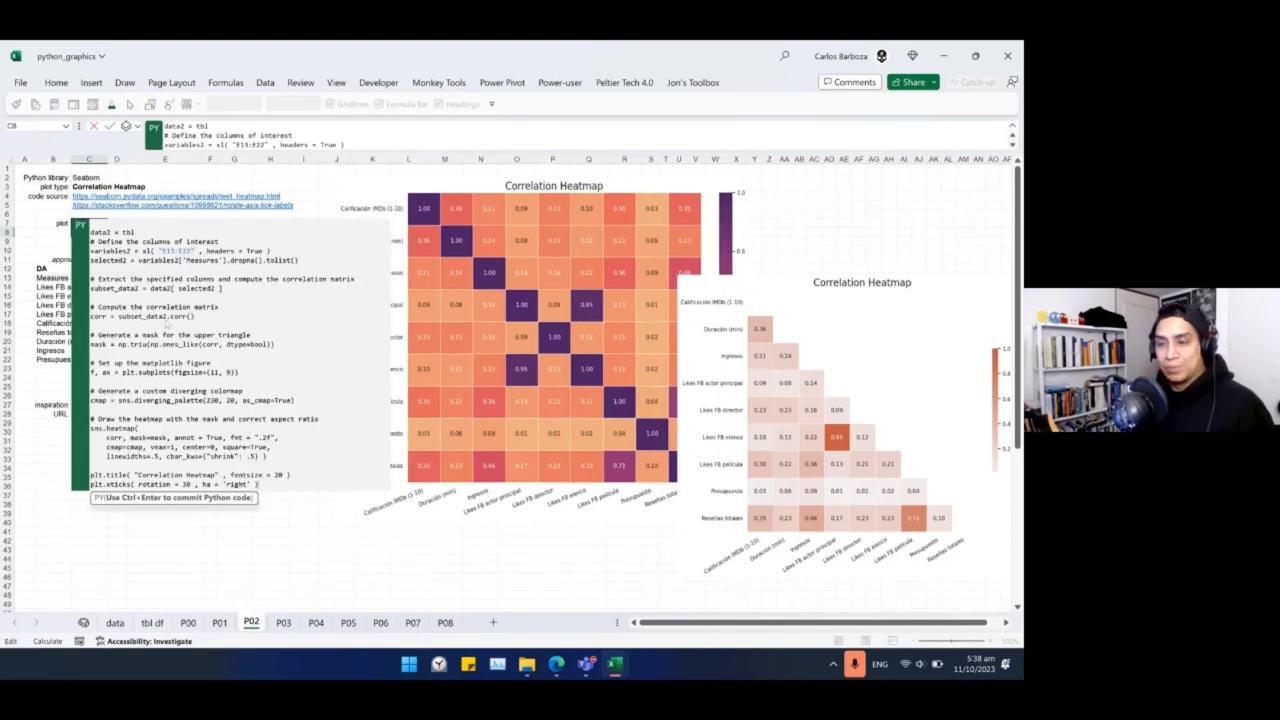
key("Escape")
Commit C7's full heatmap code with the flare palette, 14×10 figsize and .2f labels.
left_click(100, 223)
key("F2")
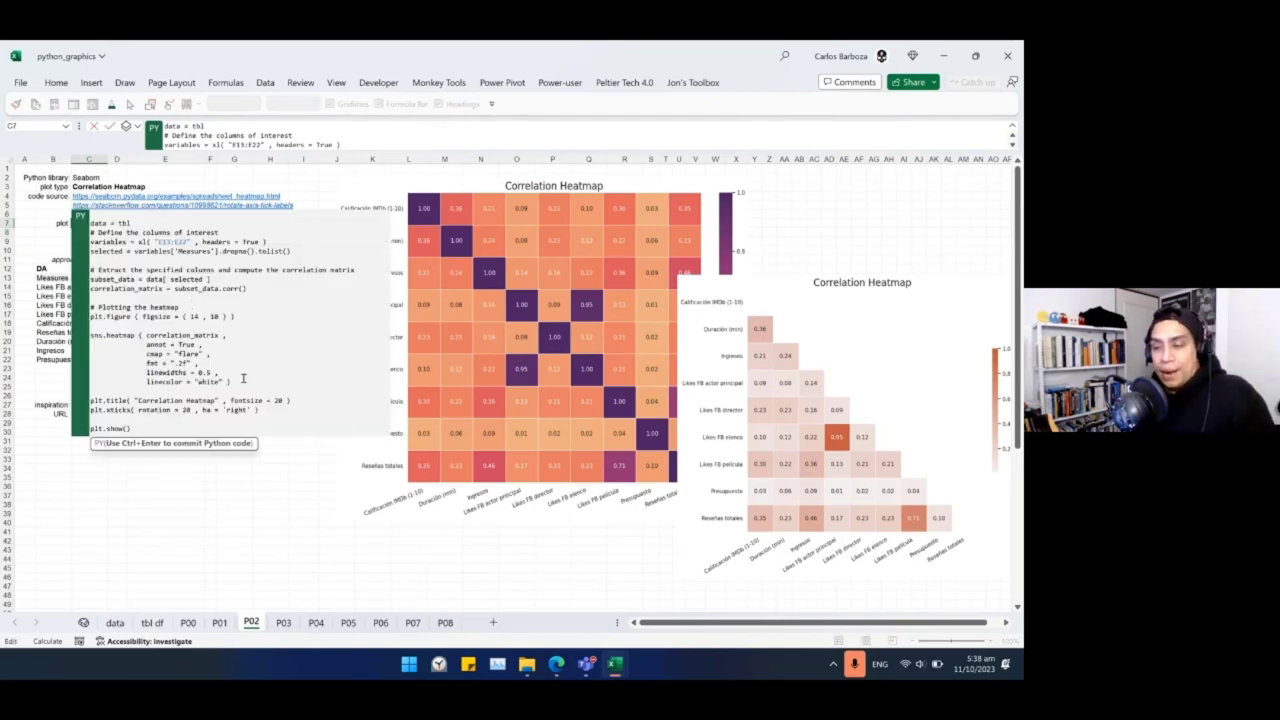
left_click(229, 381)
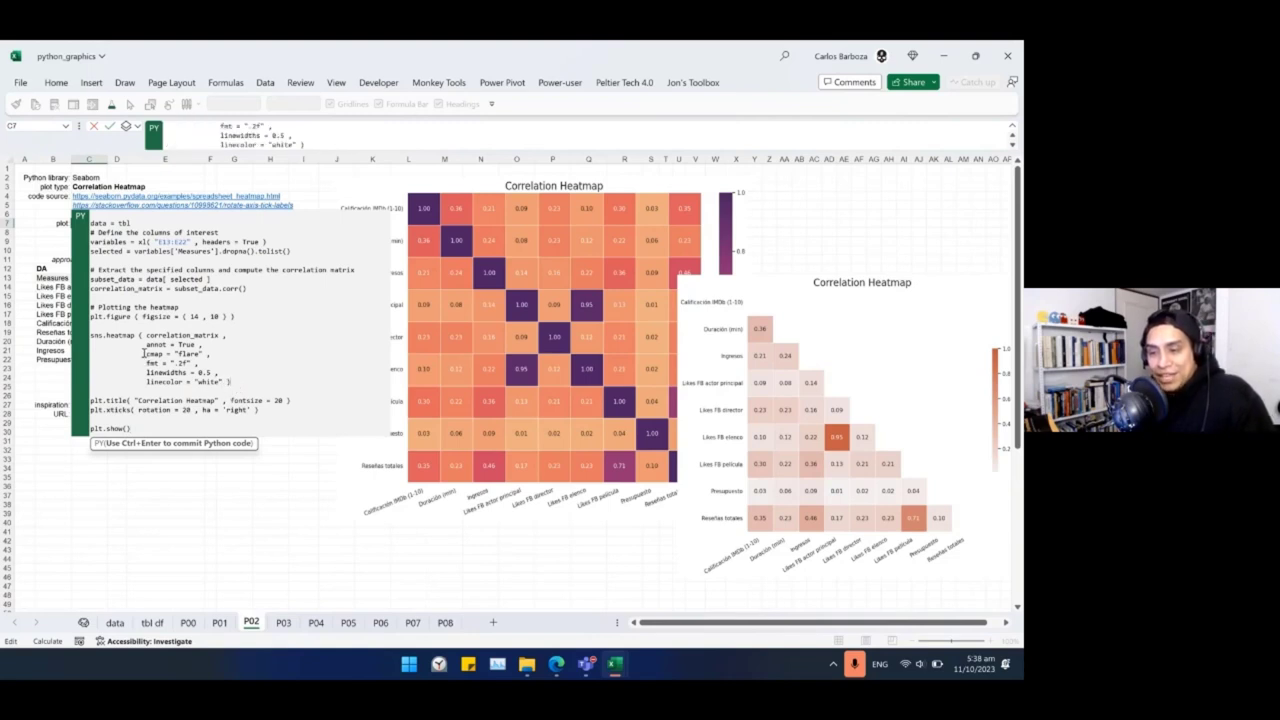
left_click_drag(144, 353, 197, 368)
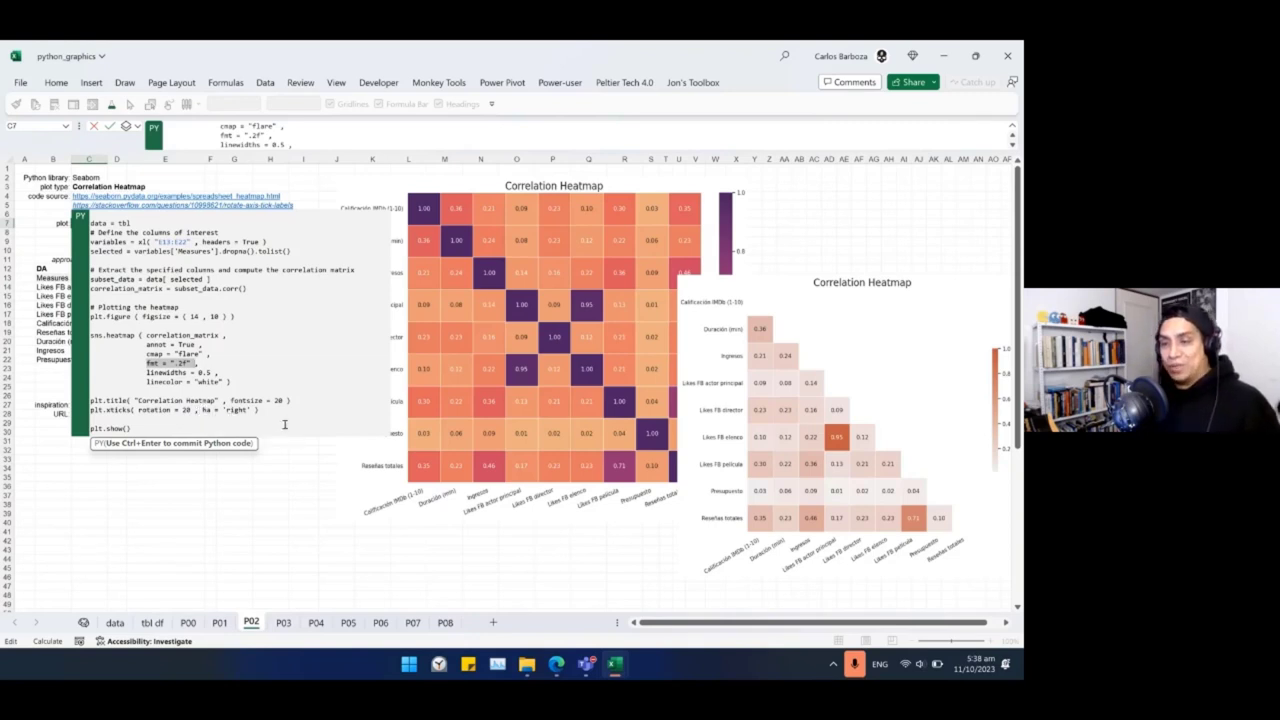
key("ctrl+Return")
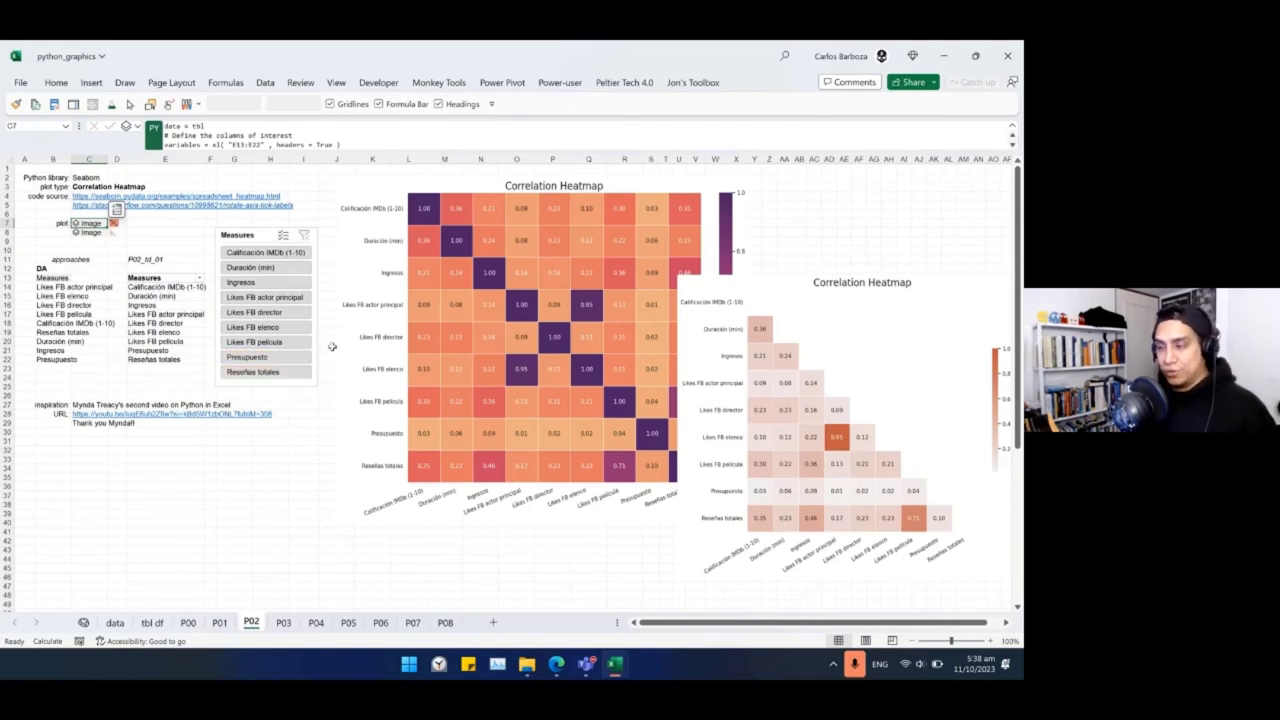
left_click(463, 190)
Nudge the square heatmap, lower the triangular one, and view C8 and C7 code unchanged.
mouse_move(463, 190)
left_mouse_down()
mouse_move(430, 225)
mouse_move(410, 220)
mouse_move(467, 193)
left_mouse_up()
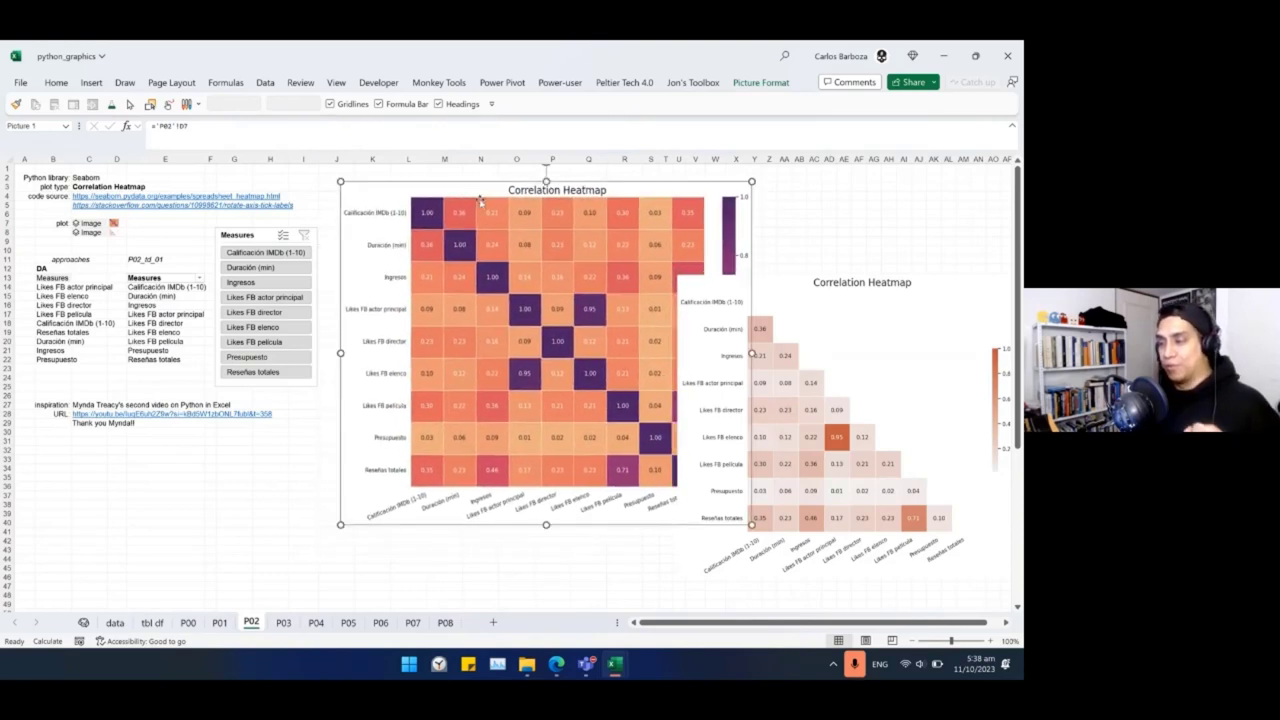
left_click_drag(769, 305, 753, 475)
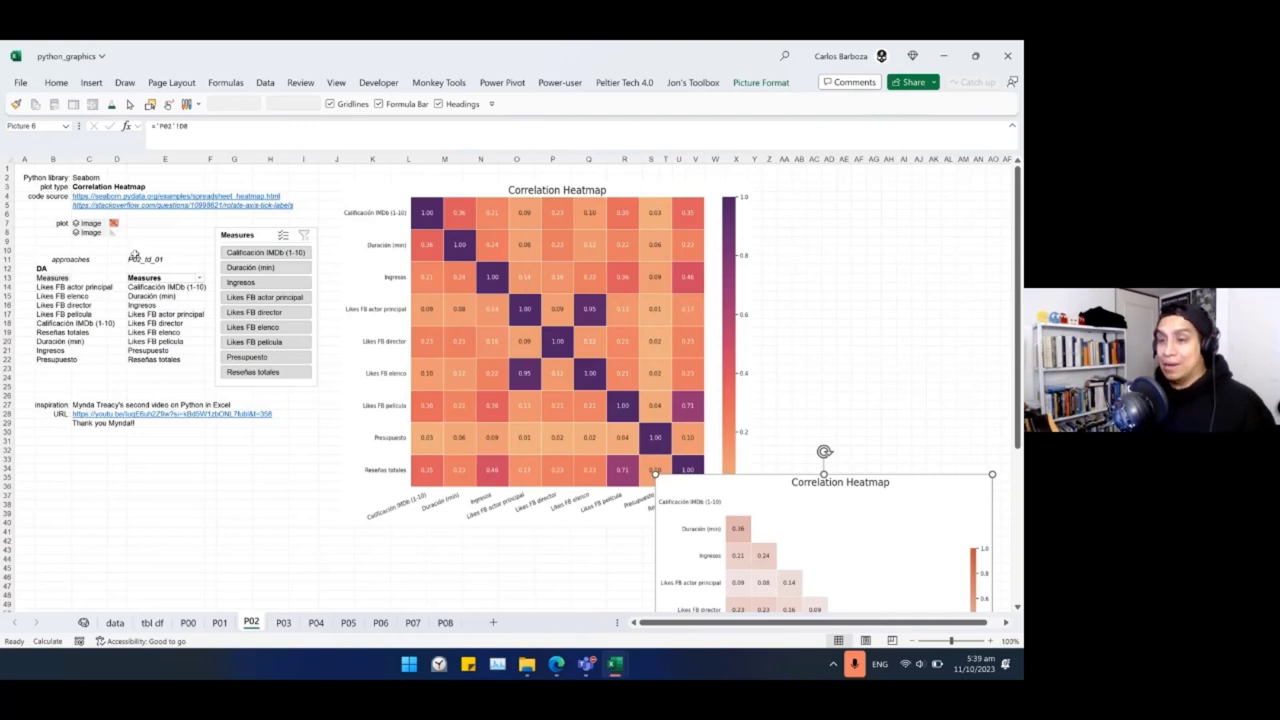
left_click(105, 229)
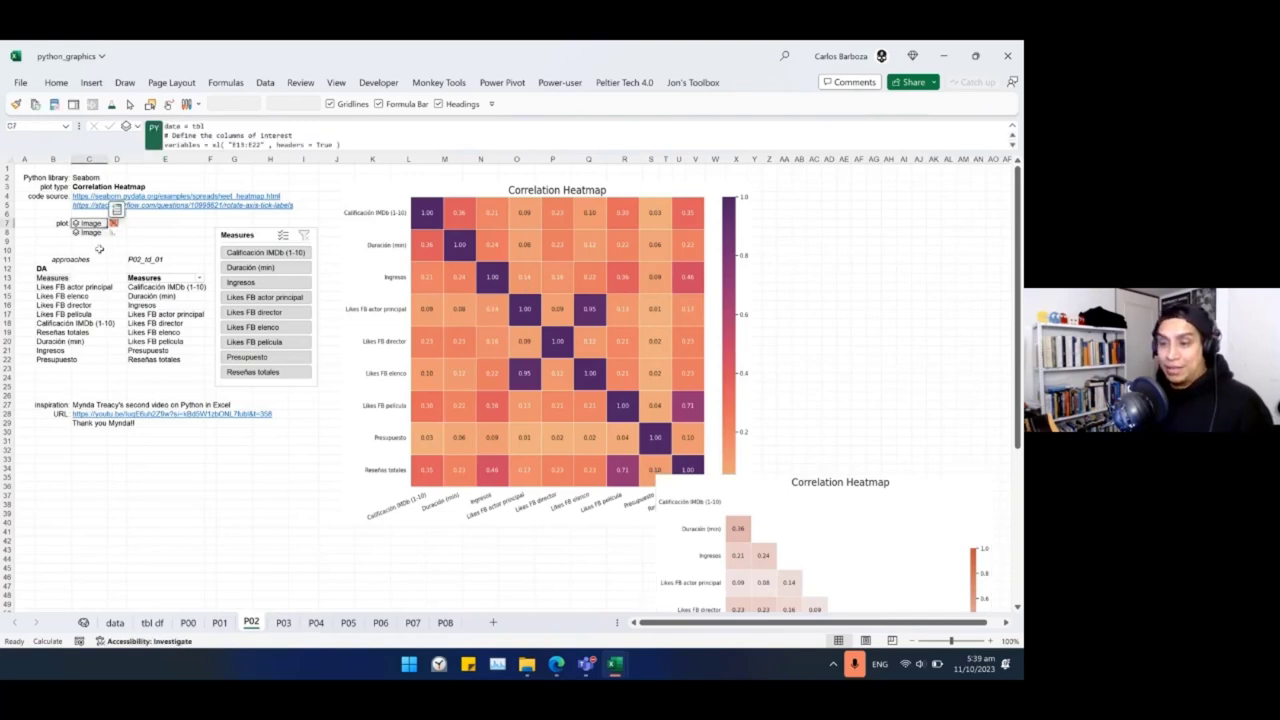
double_click(95, 232)
key("Escape")
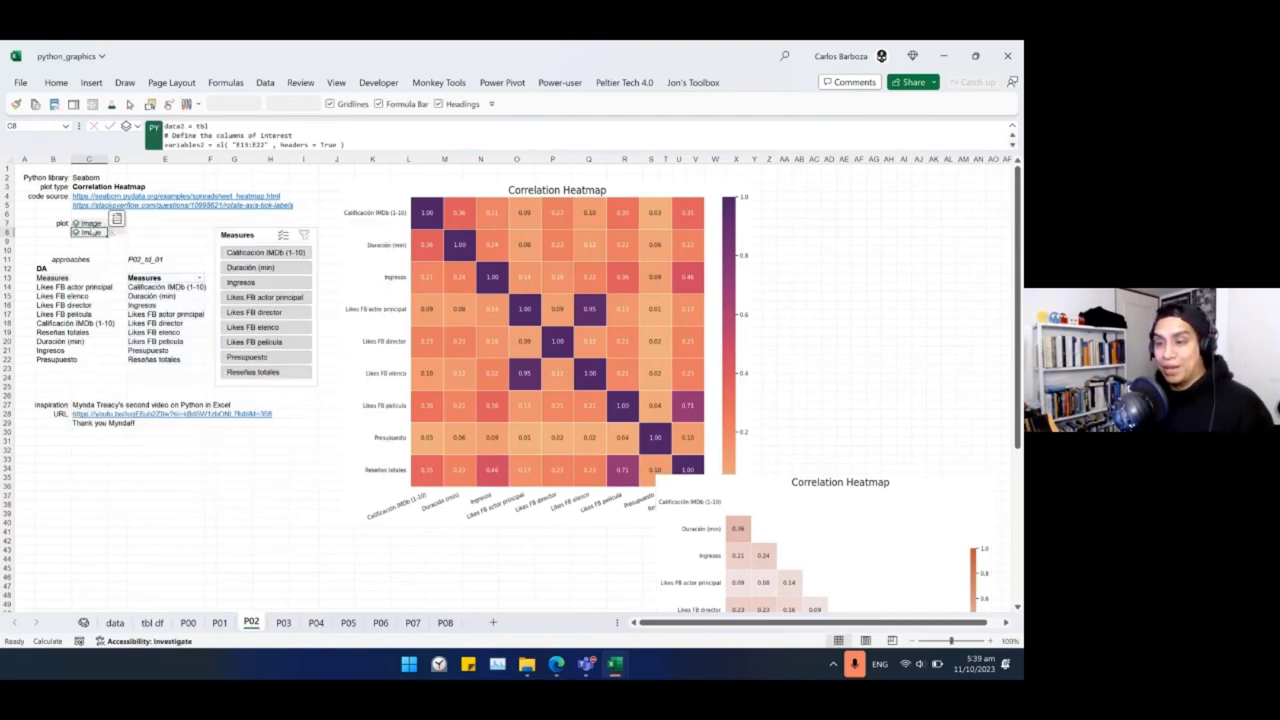
left_click(90, 222)
double_click(92, 223)
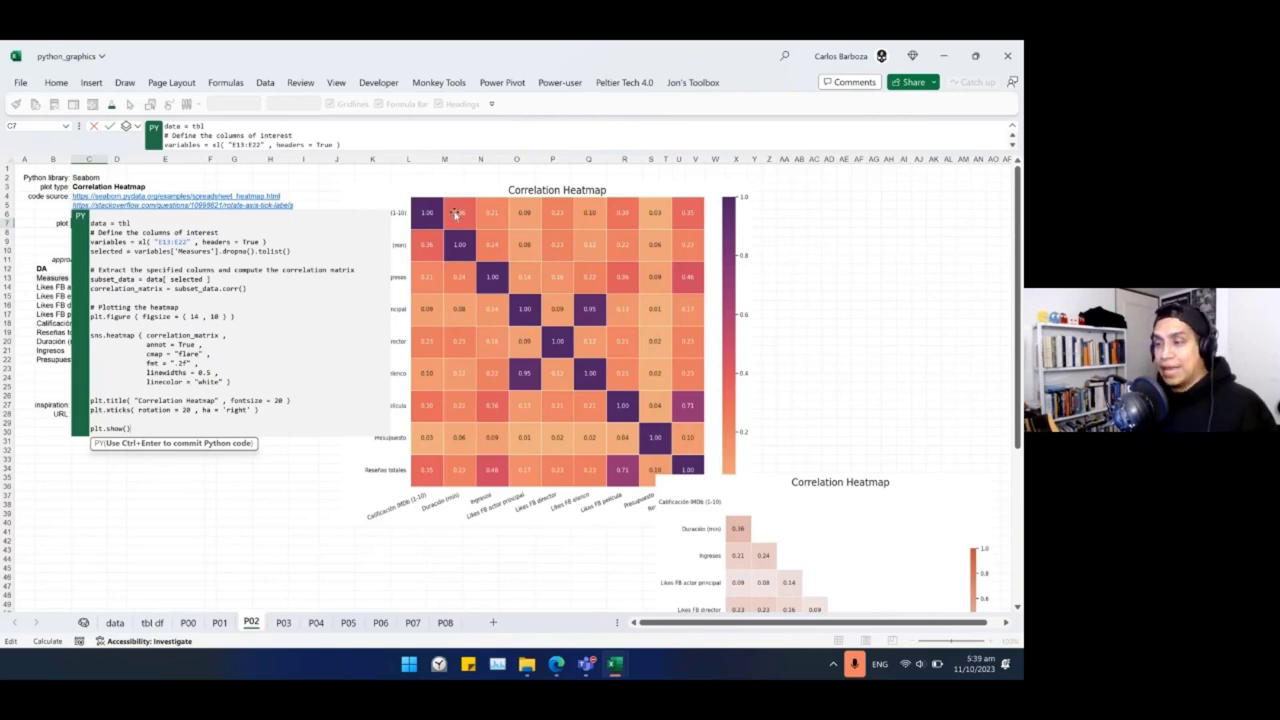
key("Escape")
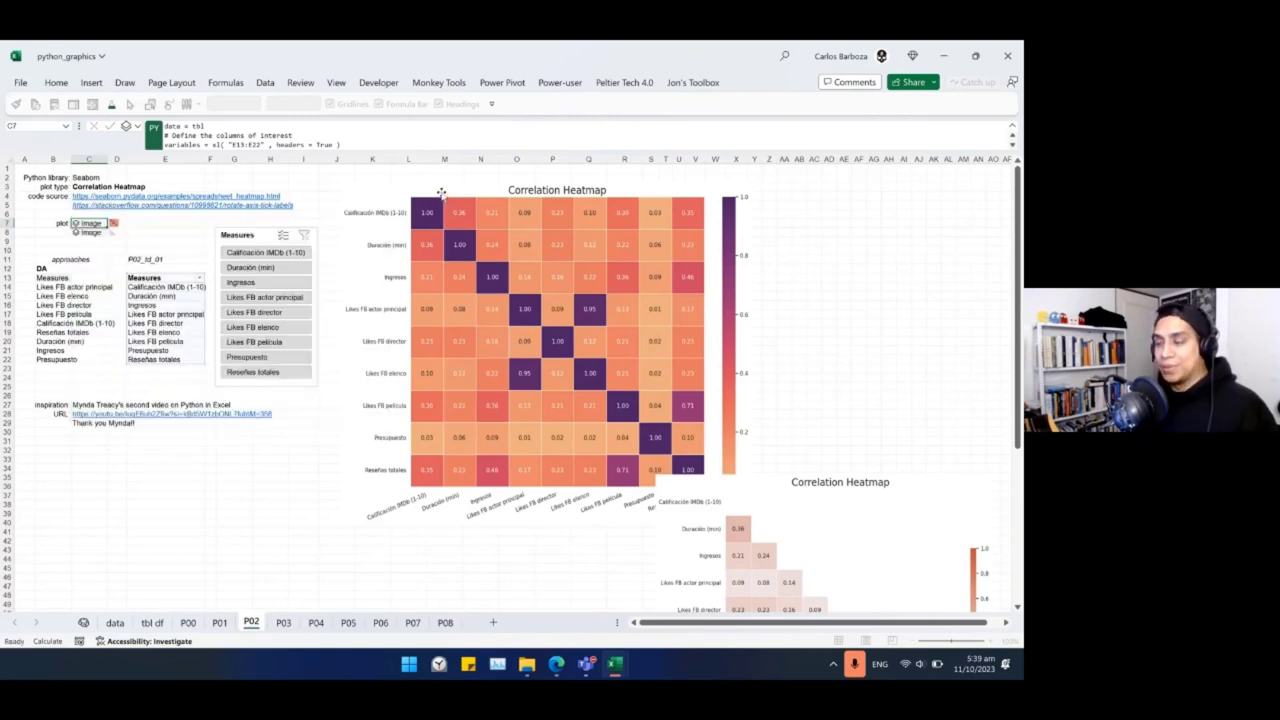
Overlap the triangular heatmap beside the square one, then switch to evg_python_graphics.
left_click_drag(441, 192, 474, 185)
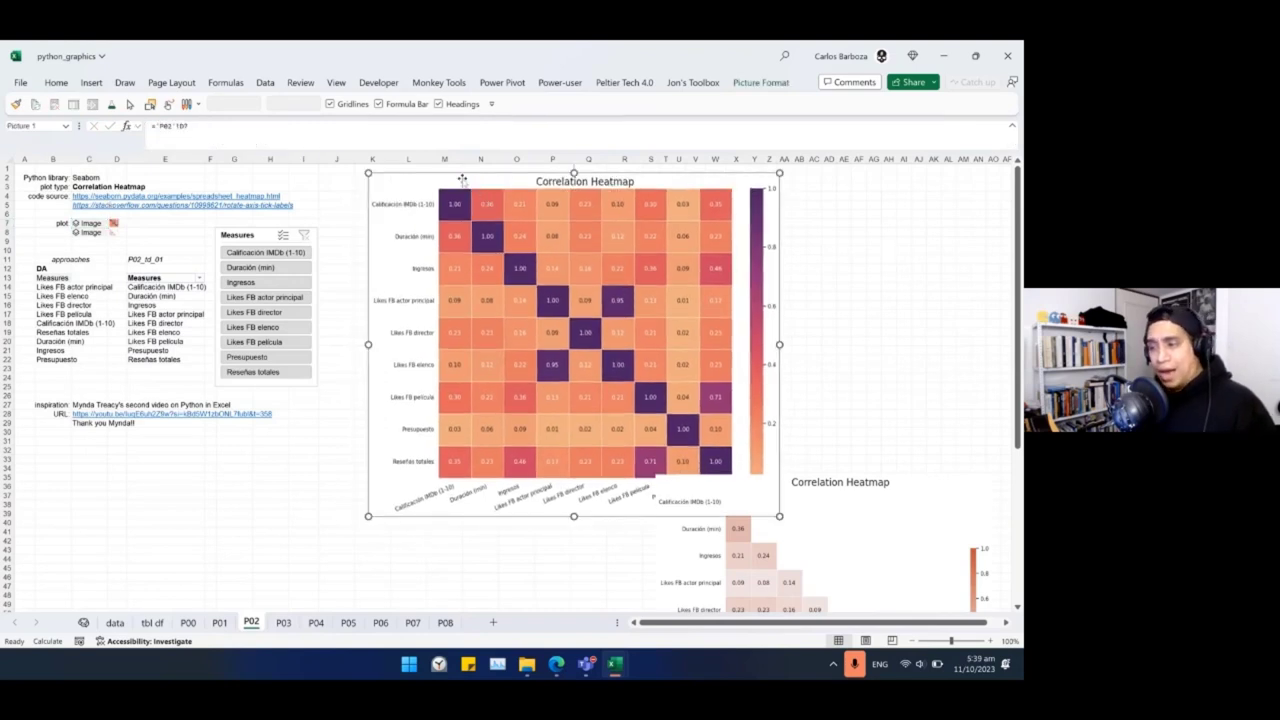
mouse_move(462, 178)
left_mouse_down()
mouse_move(486, 180)
mouse_move(477, 187)
left_mouse_up()
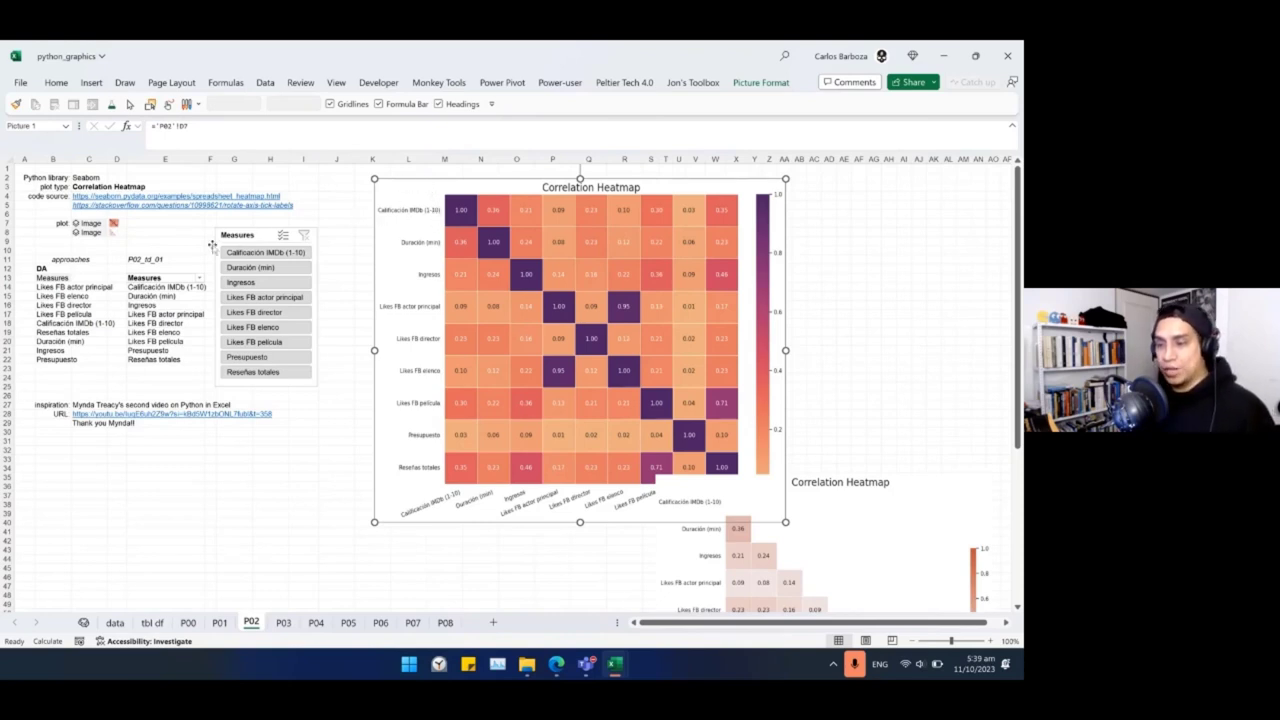
left_click(92, 226)
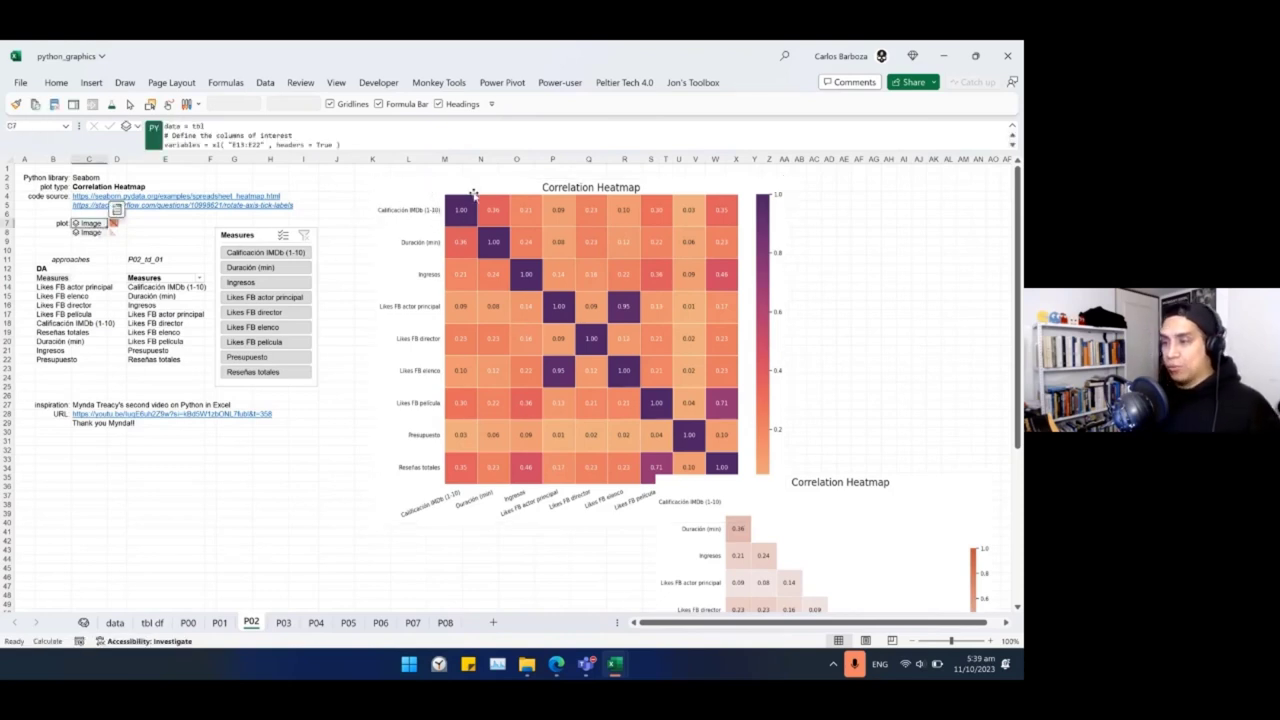
left_click_drag(474, 190, 449, 192)
left_click_drag(777, 500, 686, 374)
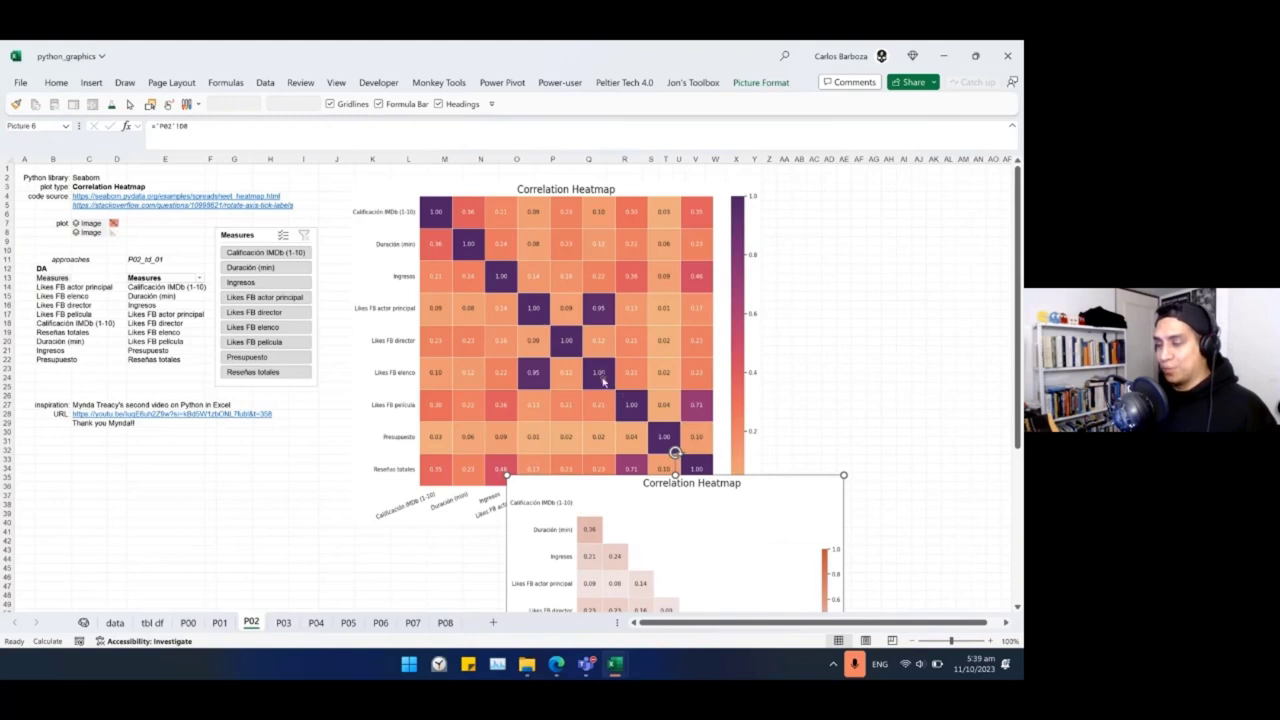
left_click_drag(760, 490, 841, 247)
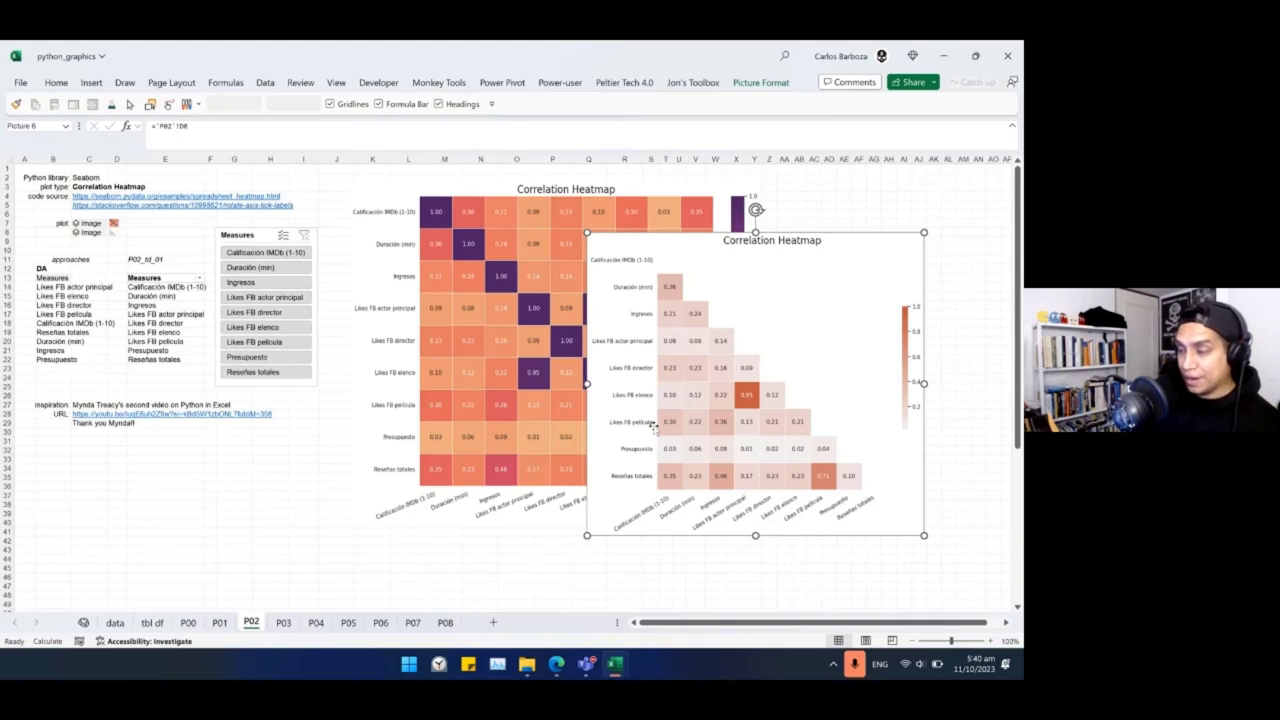
left_click_drag(856, 243, 843, 272)
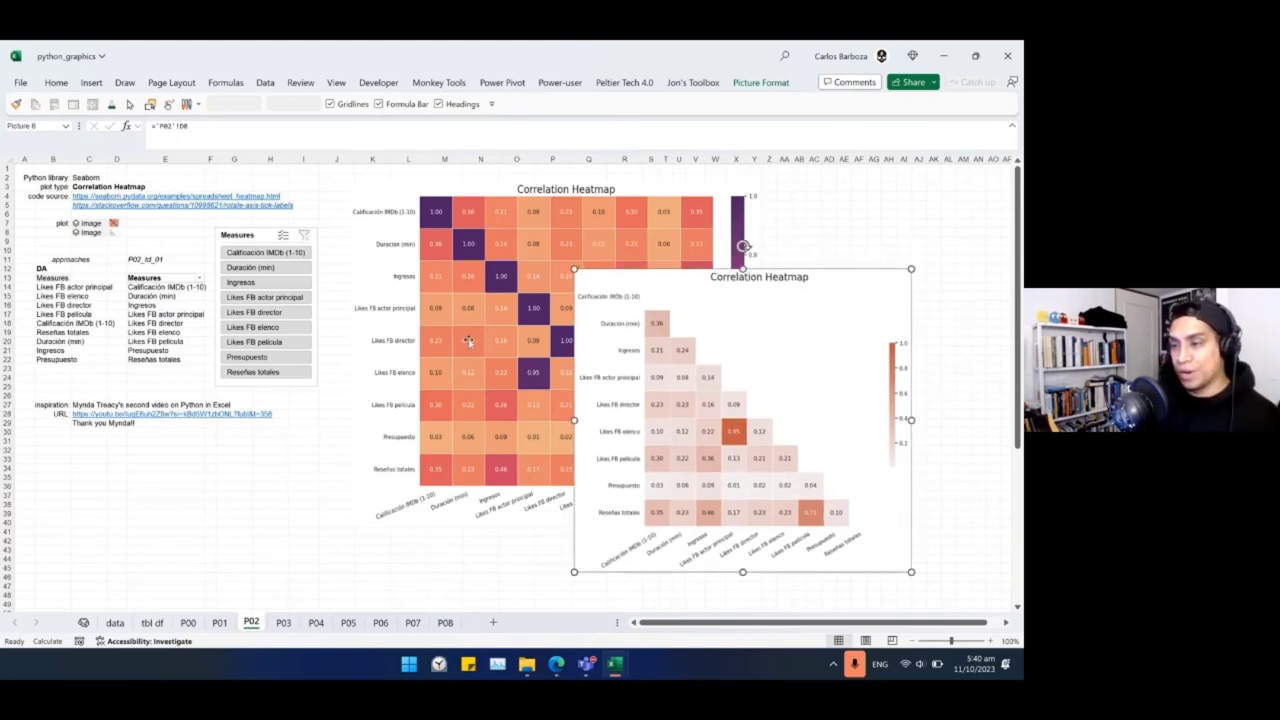
mouse_move(841, 280)
left_mouse_down()
mouse_move(833, 253)
mouse_move(859, 281)
left_mouse_up()
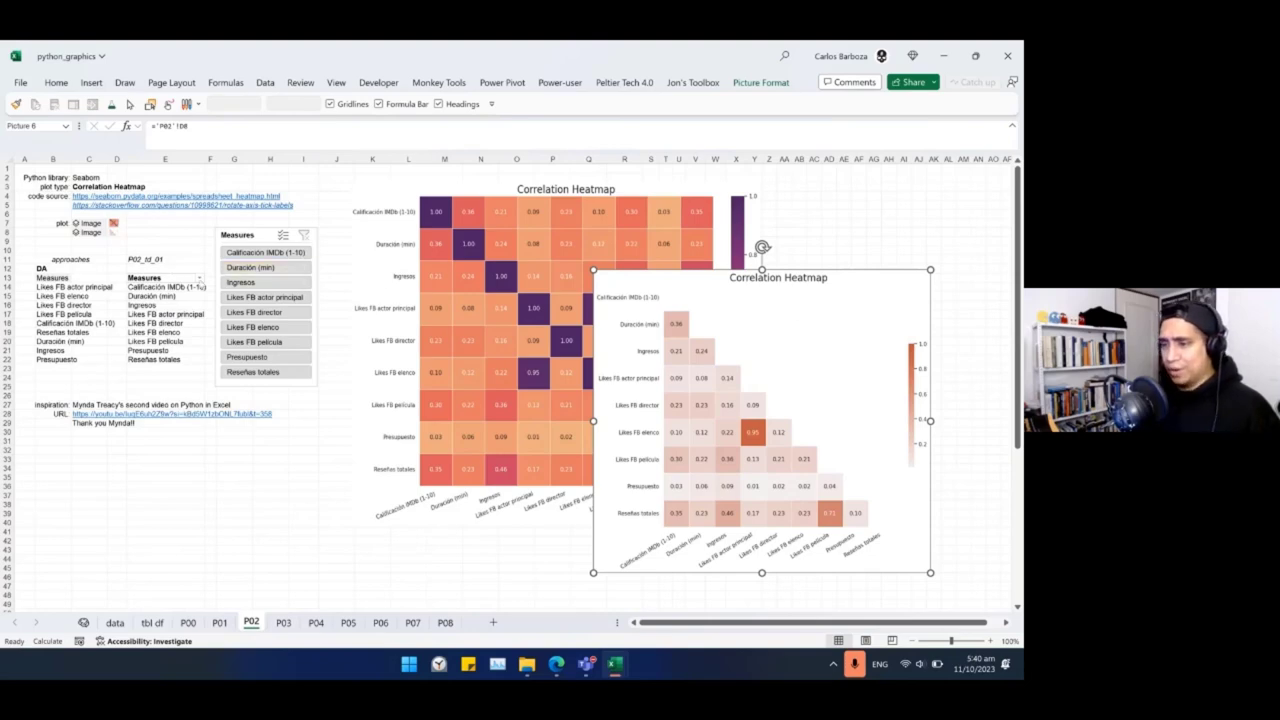
key("alt+Tab")
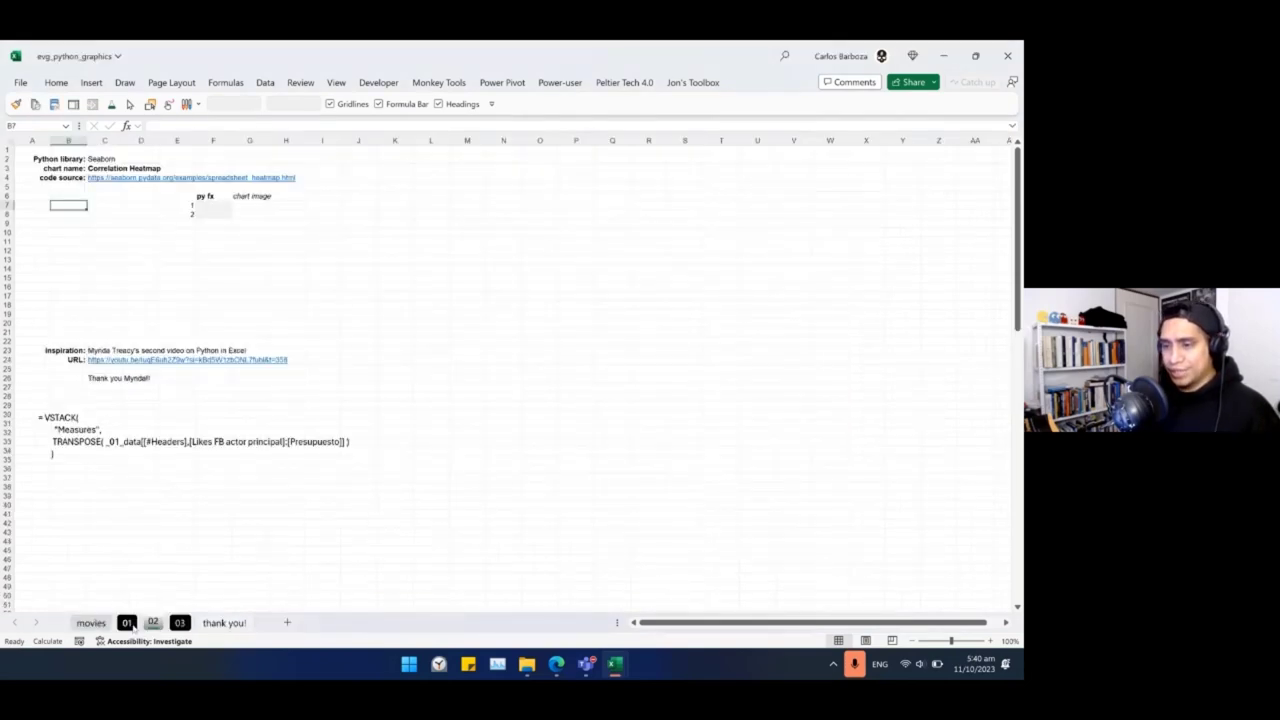
Copy the variables list B7:B16 from sheet 01 and paste it into sheet 02.
left_click(133, 626)
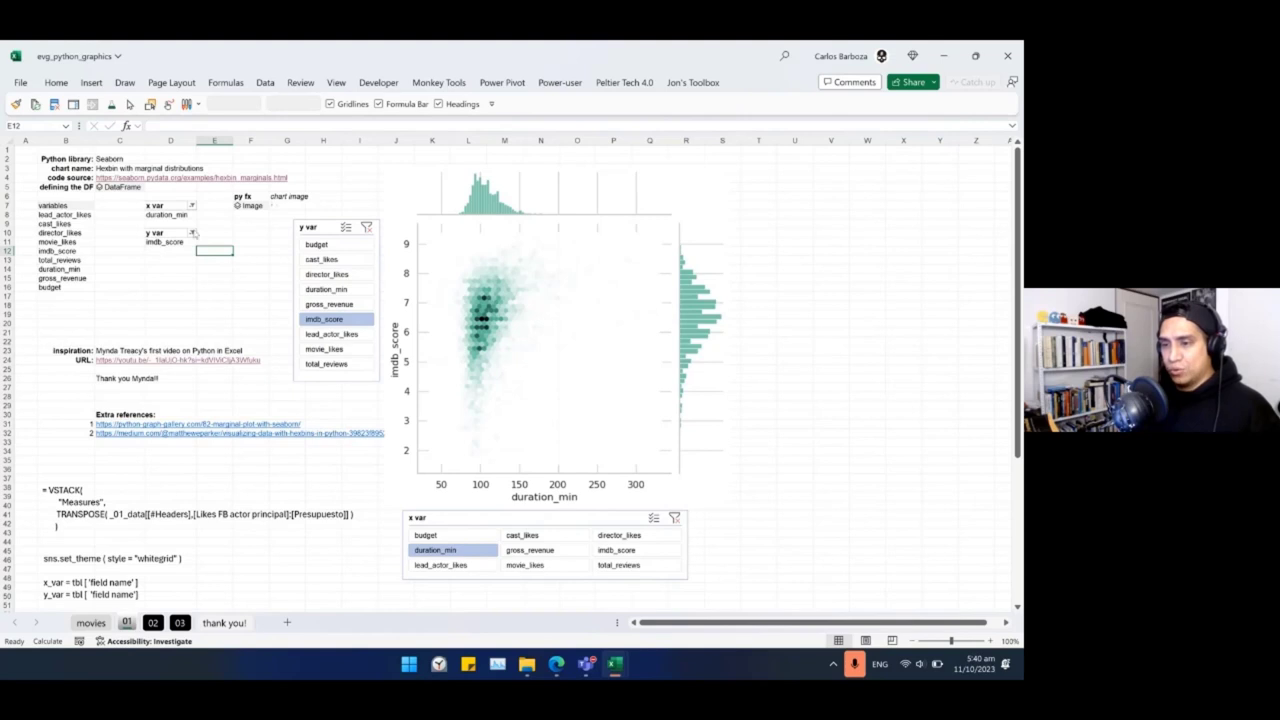
left_click_drag(174, 206, 165, 238)
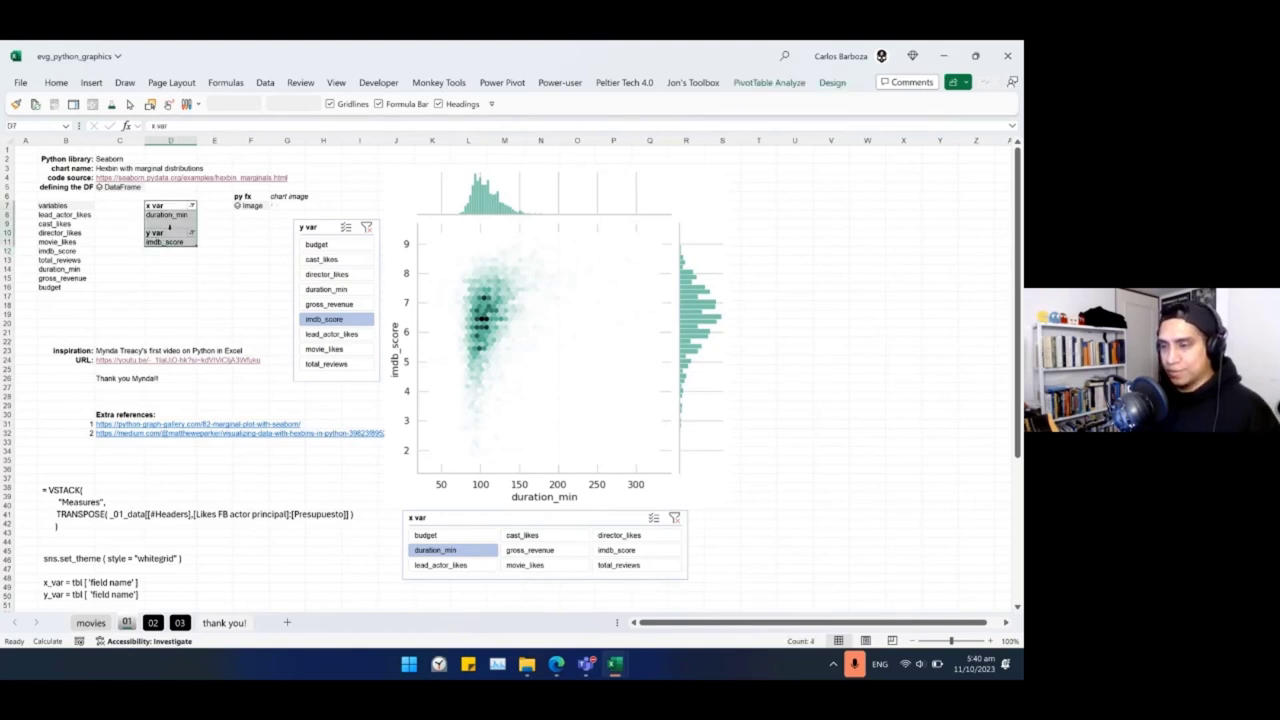
key("ctrl+c")
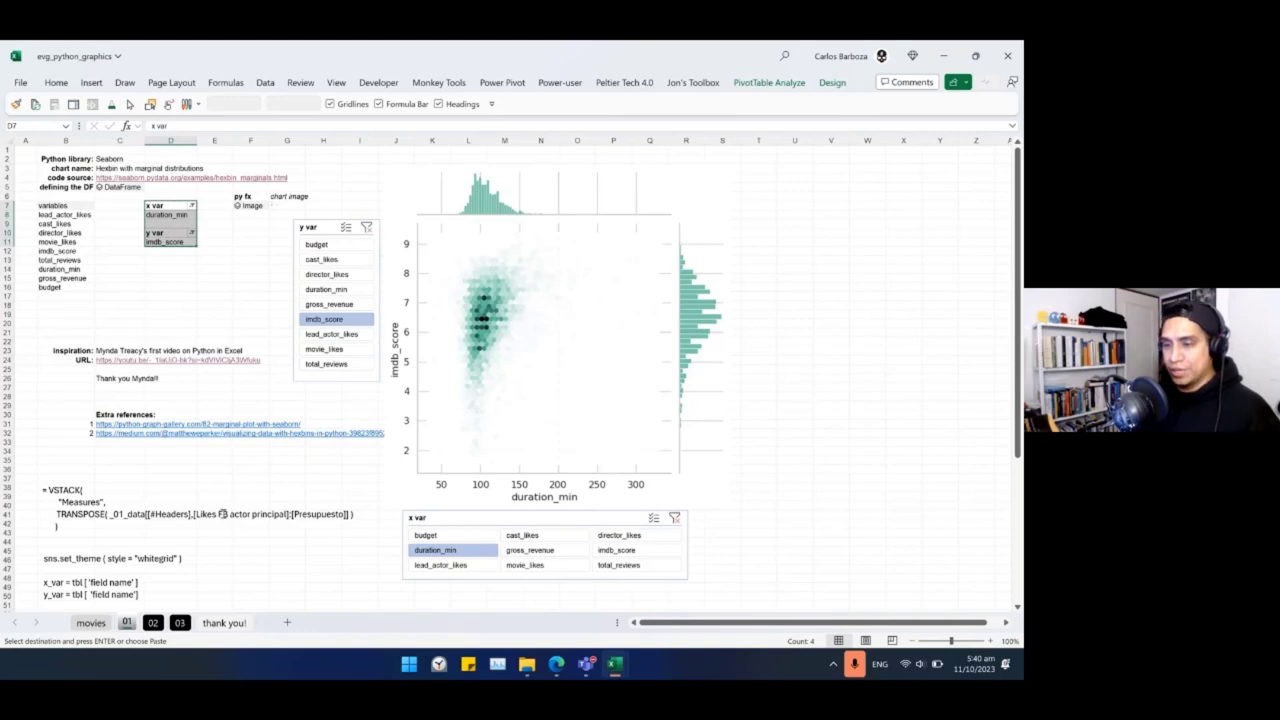
key("Escape")
left_click_drag(45, 205, 50, 289)
key("ctrl+c")
left_click(153, 622)
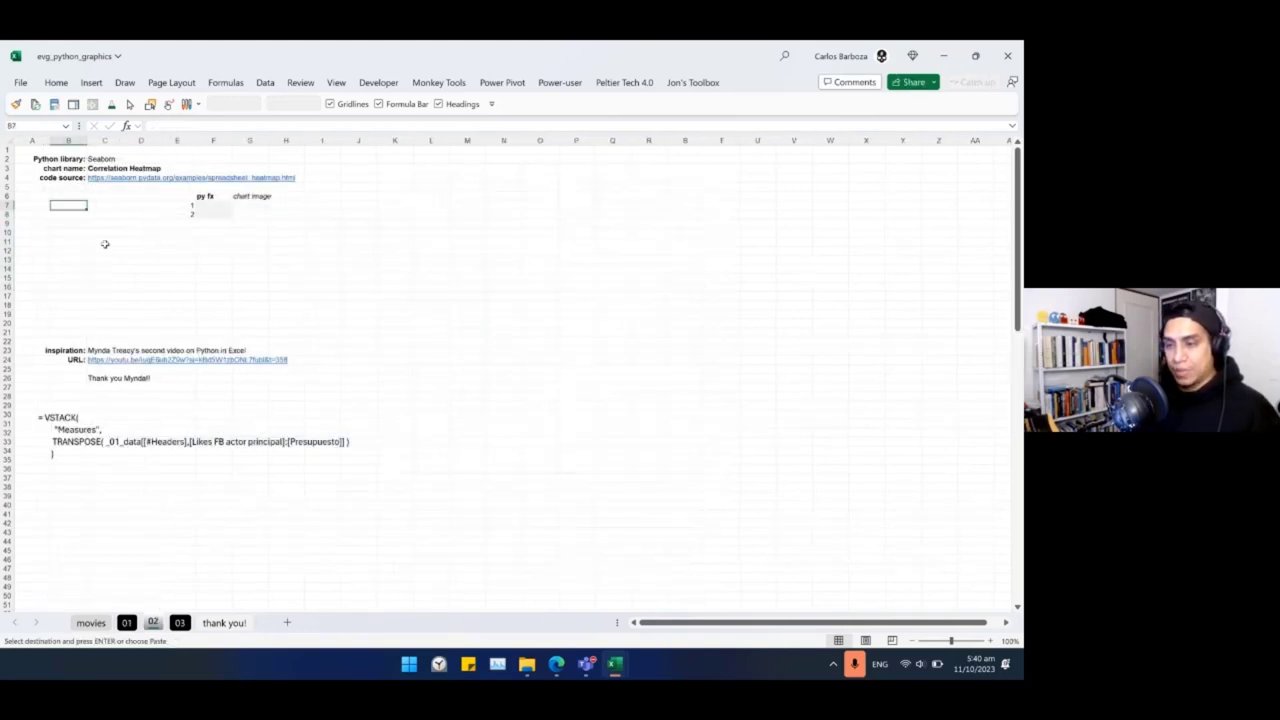
key("ctrl+v")
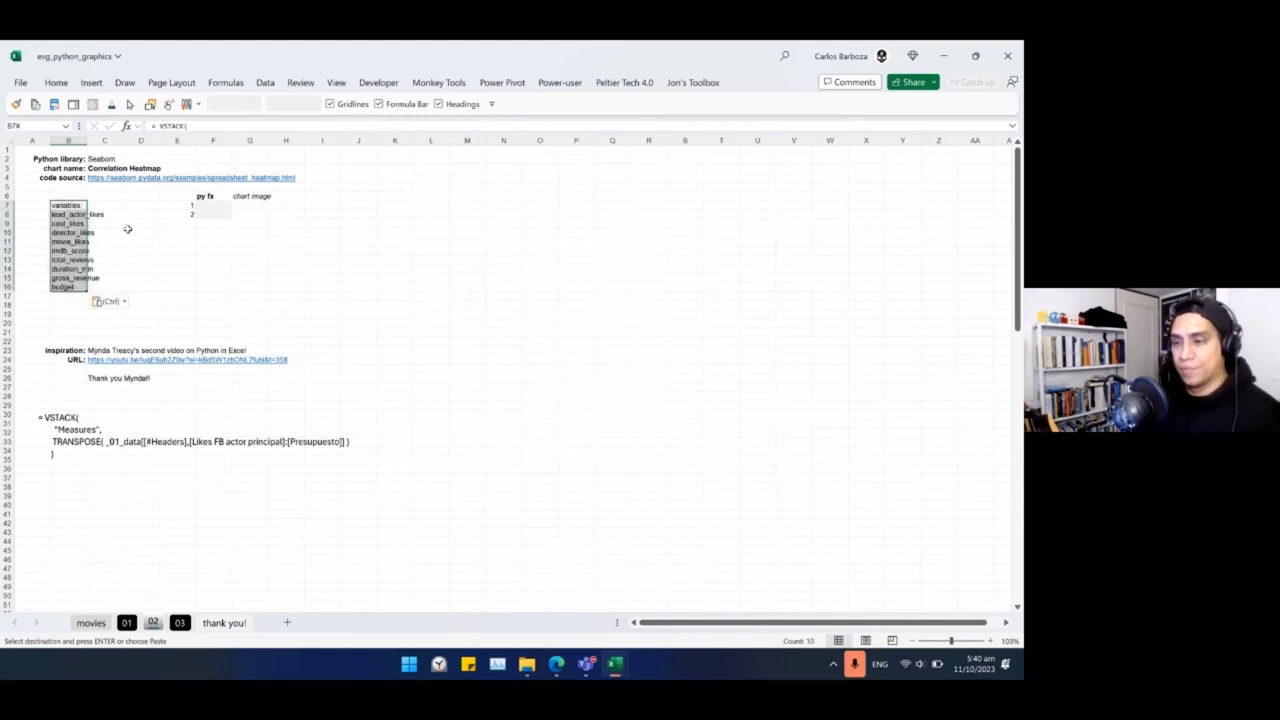
key("alt+Tab")
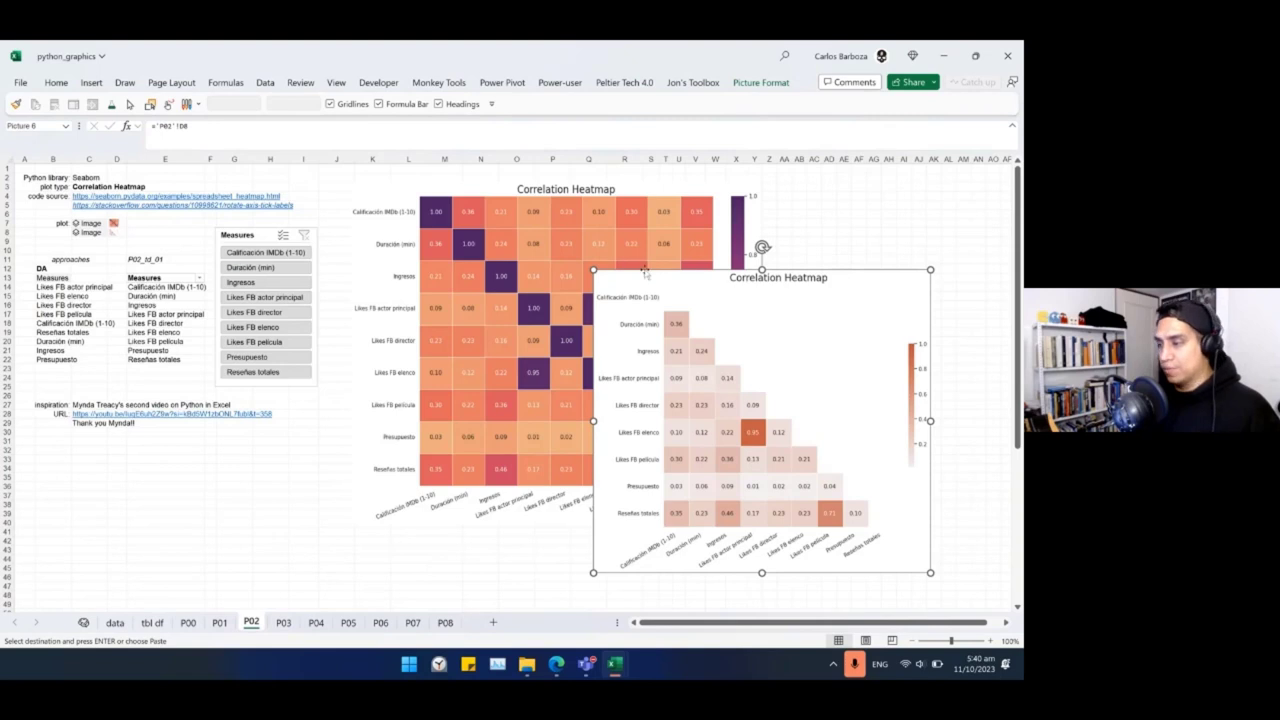
Adjust the positions of the triangular and square heatmap pictures.
left_click_drag(672, 288, 756, 288)
left_click_drag(477, 189, 463, 191)
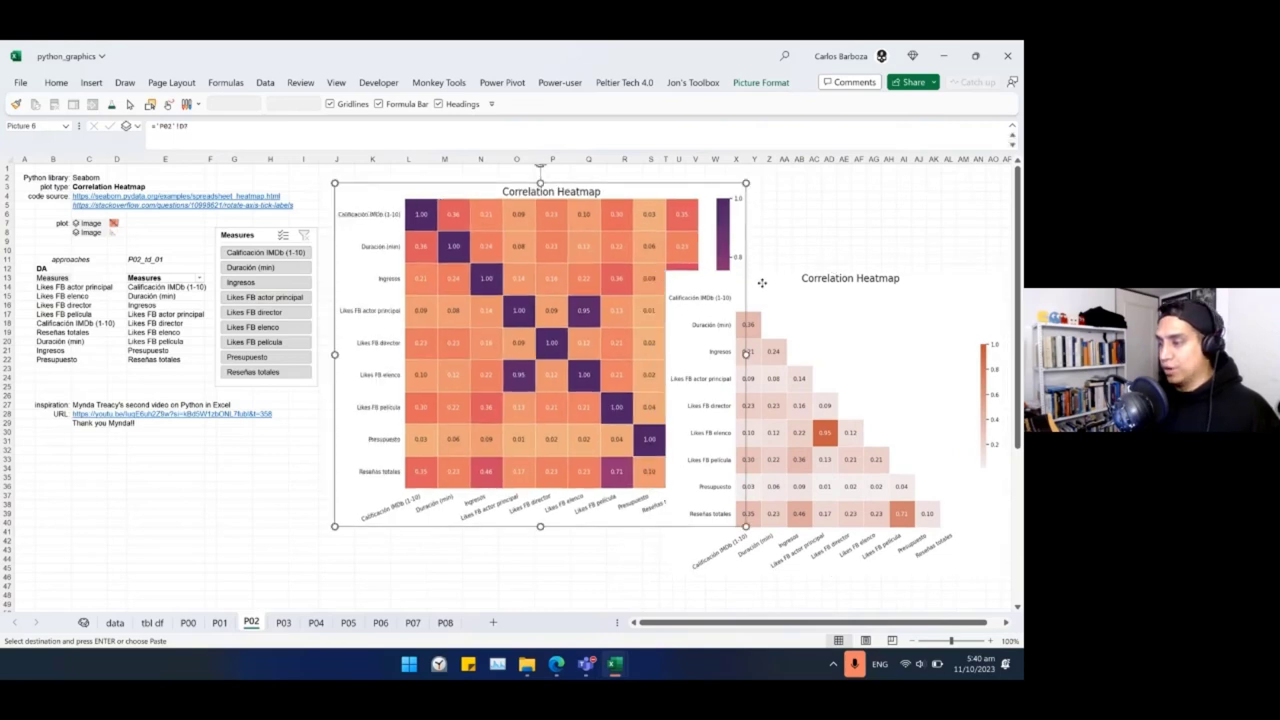
left_click_drag(750, 290, 752, 328)
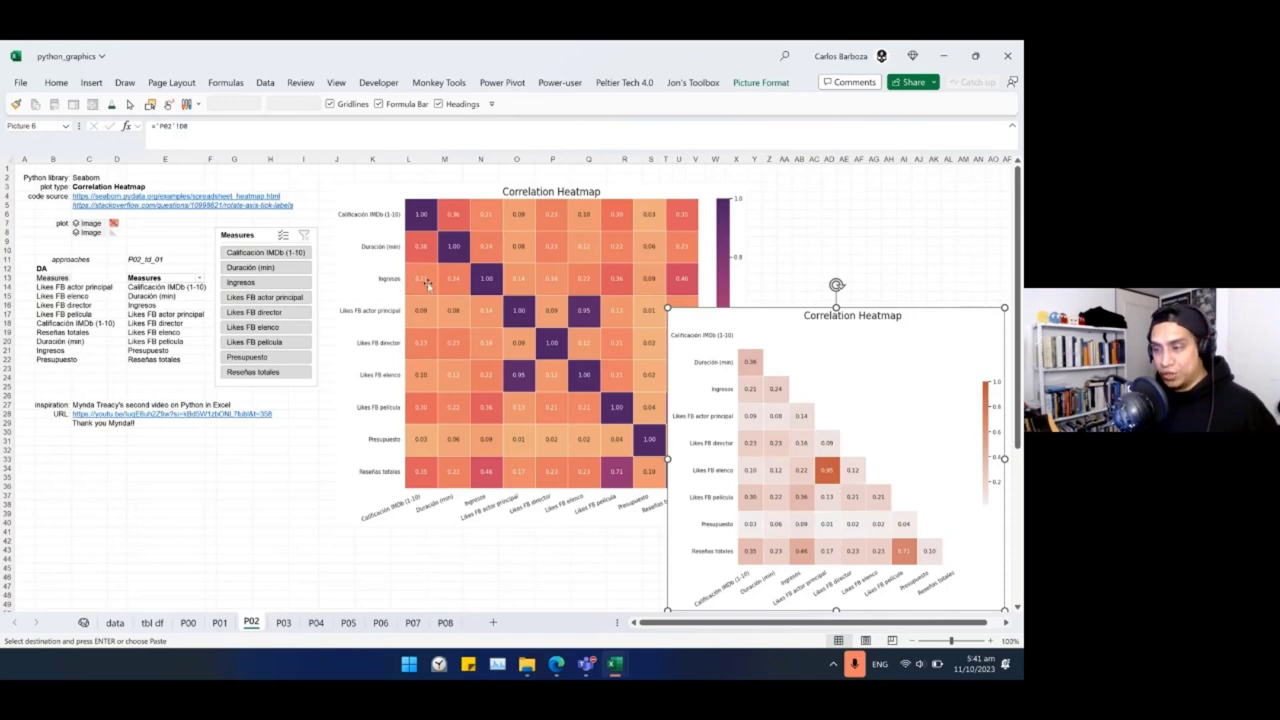
left_click(474, 238)
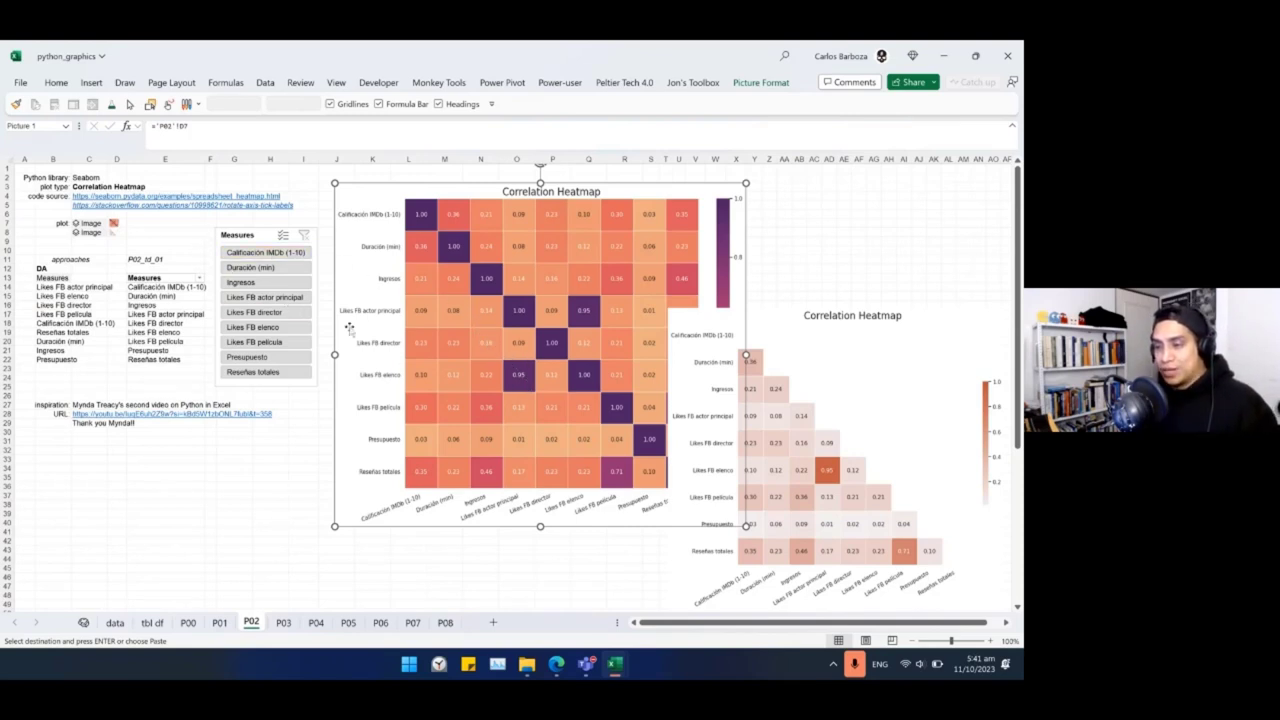
Filter the Measures slicer to the first four measures, then clear the filter.
left_click(276, 256)
left_click_drag(276, 262, 272, 297)
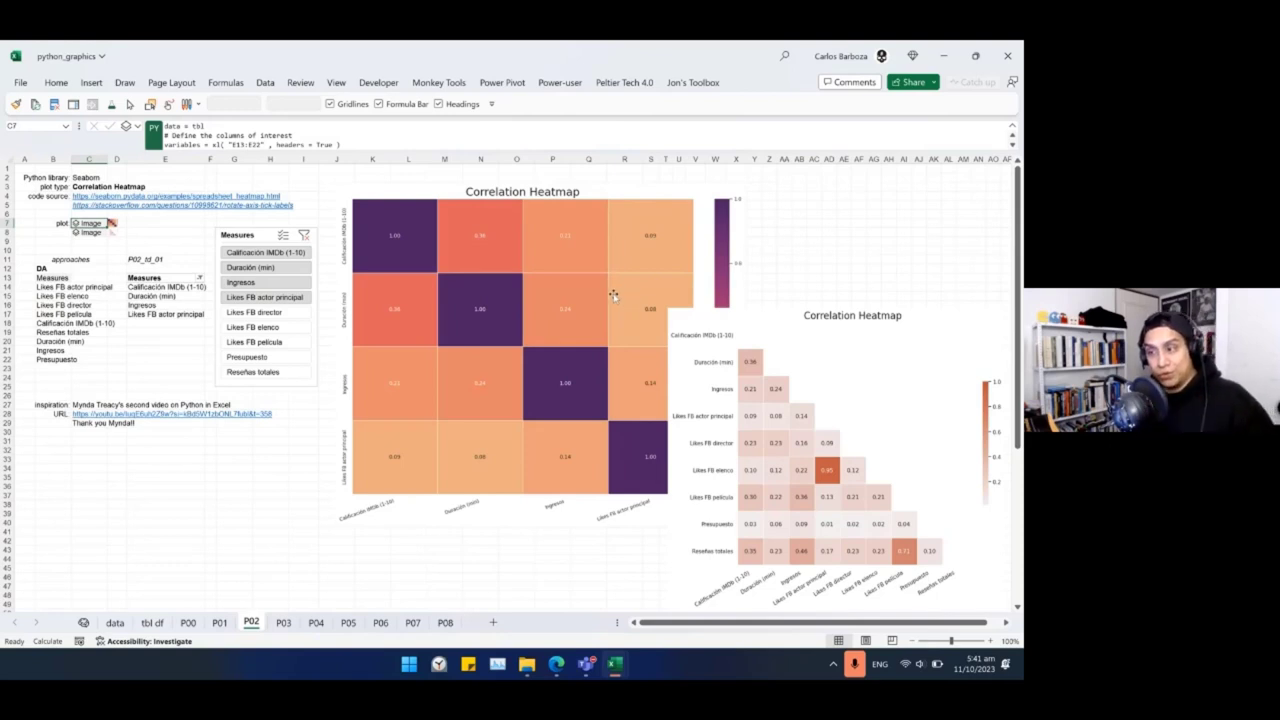
left_click_drag(766, 320, 714, 295)
left_click(304, 235)
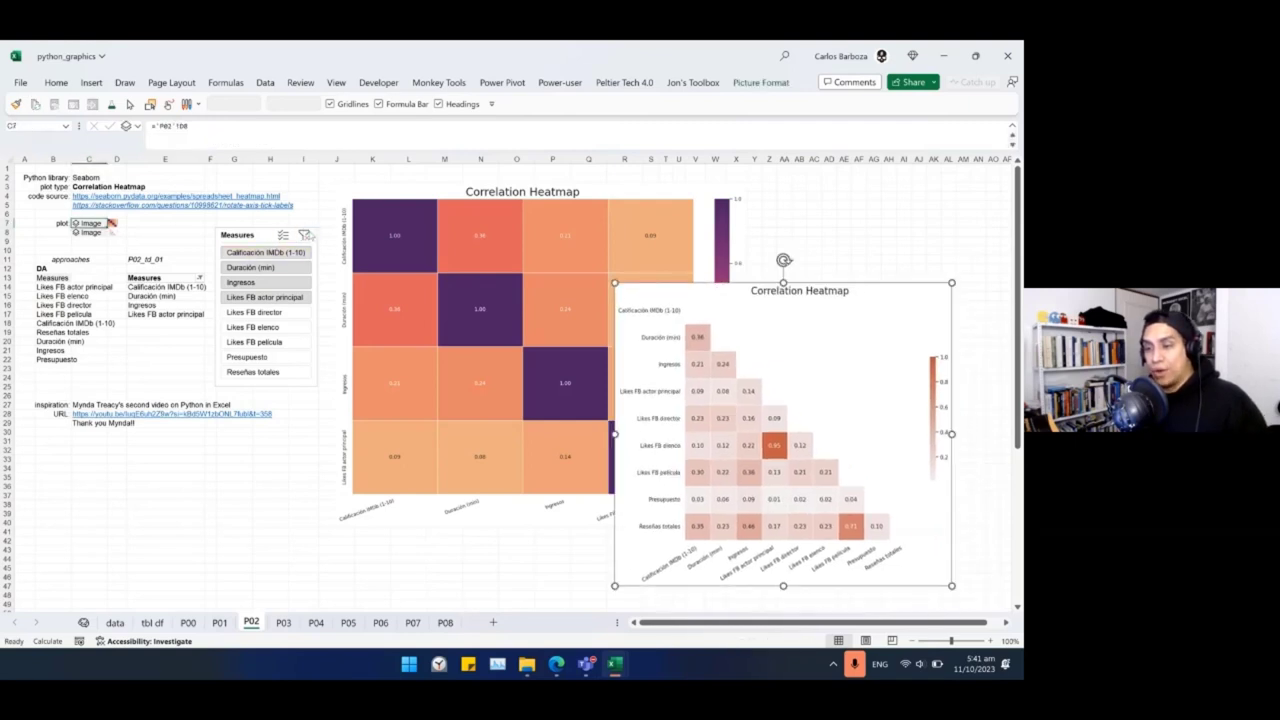
key("alt+Tab")
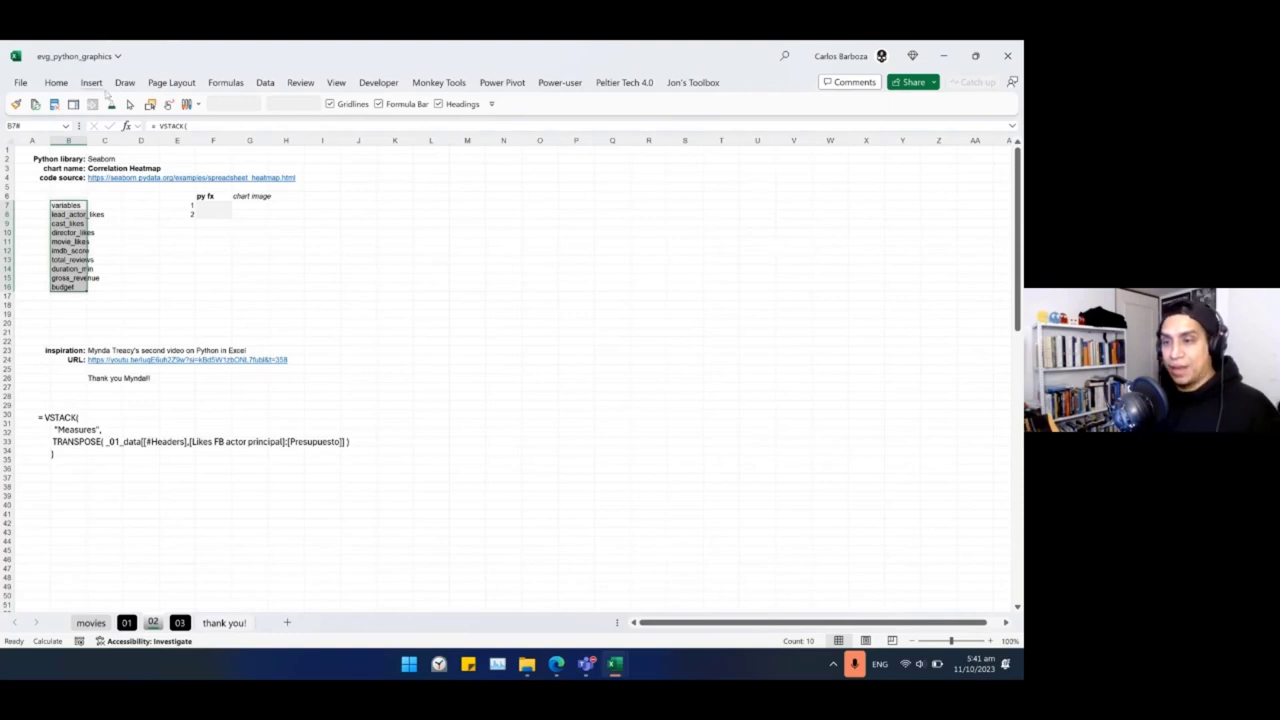
Create a PivotTable from the variables range with 'variables' as the row field.
left_click(92, 83)
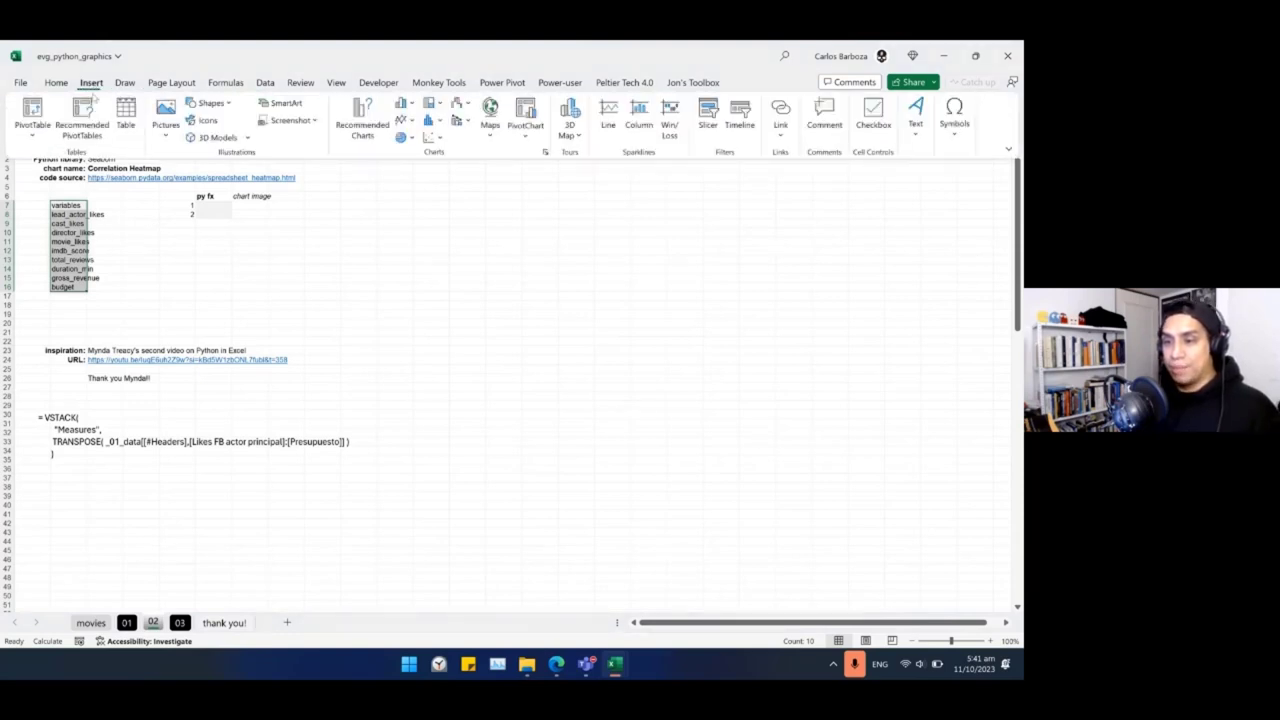
left_click(40, 113)
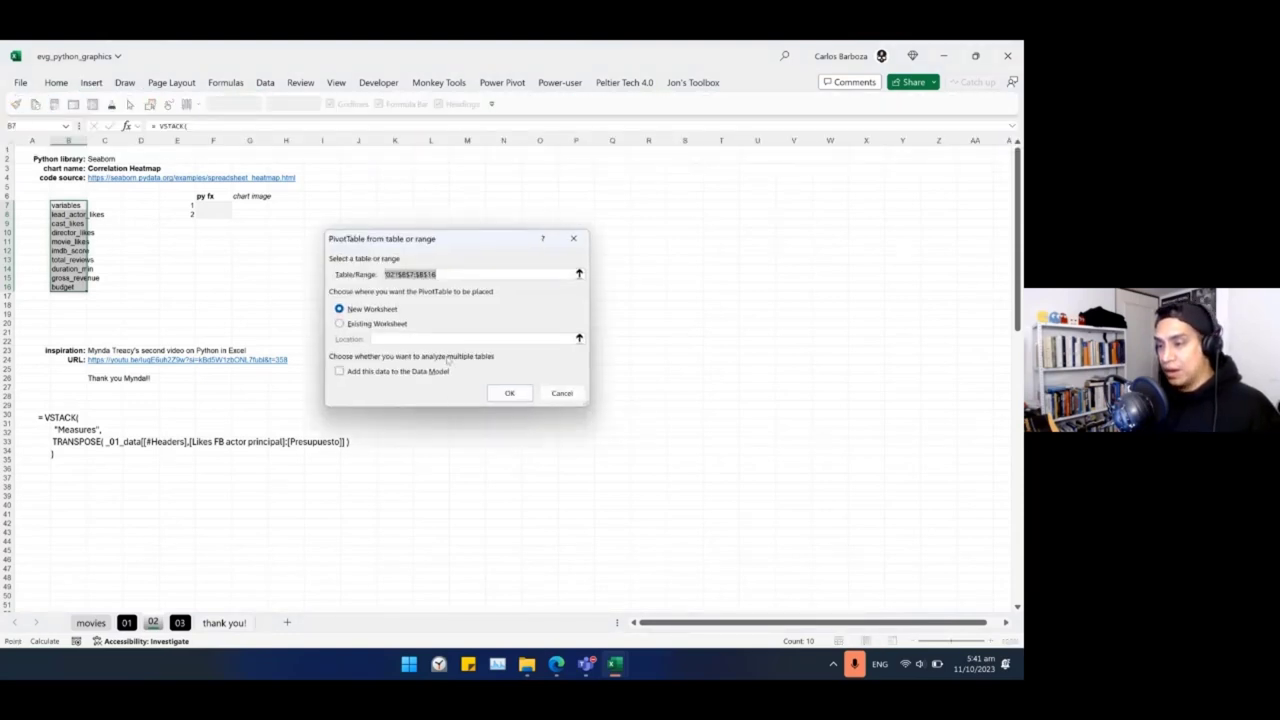
left_click(507, 392)
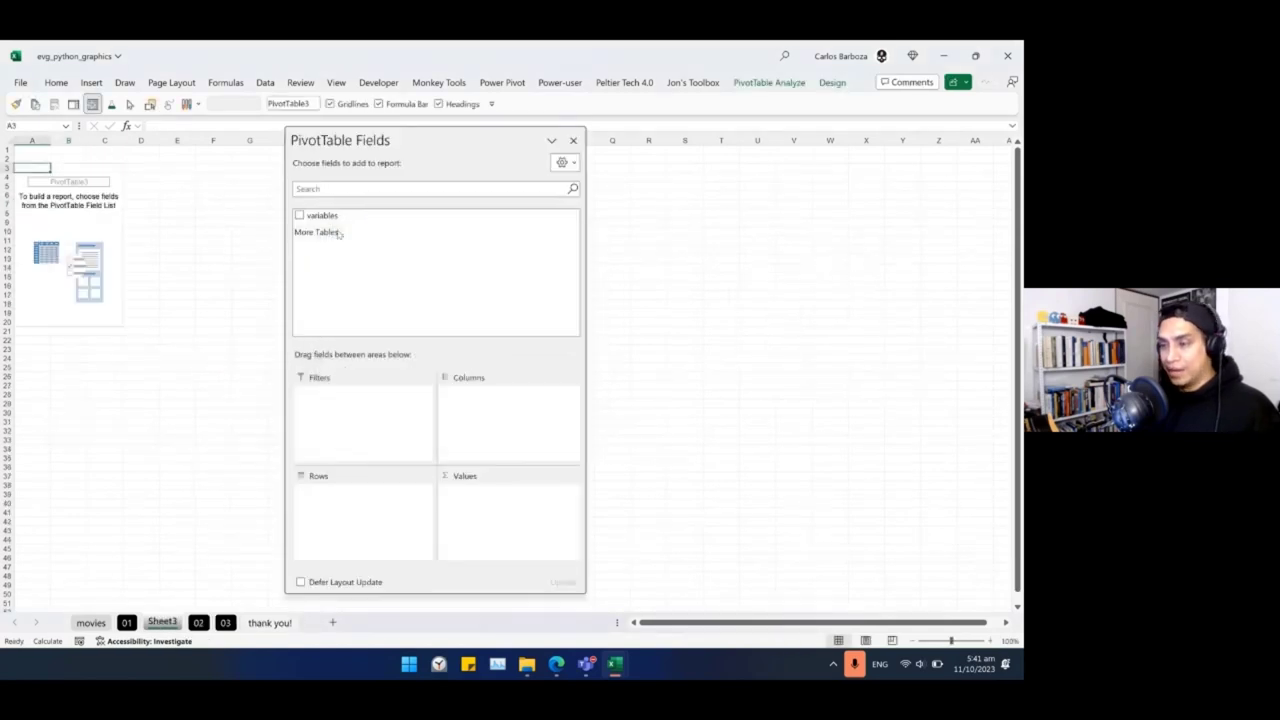
left_click_drag(322, 215, 362, 500)
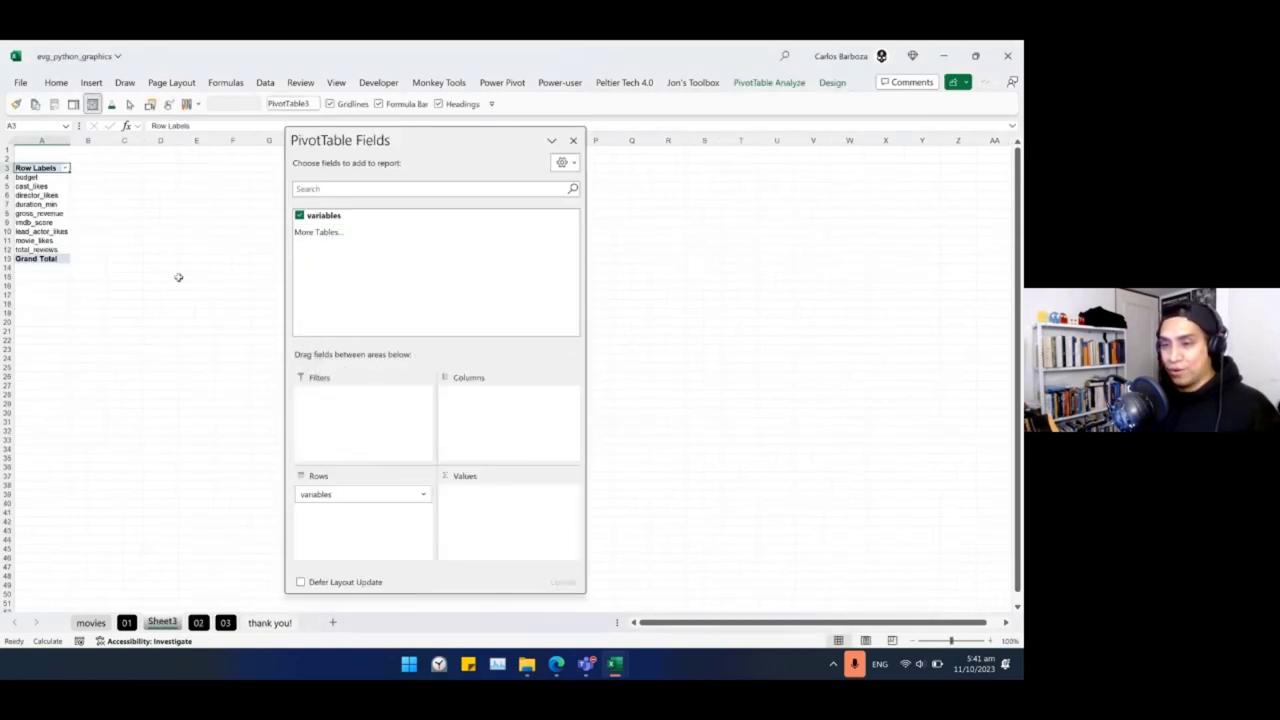
Remove the pivot's Grand Total and turn off autofit column widths on update.
right_click(40, 260)
left_click(126, 375)
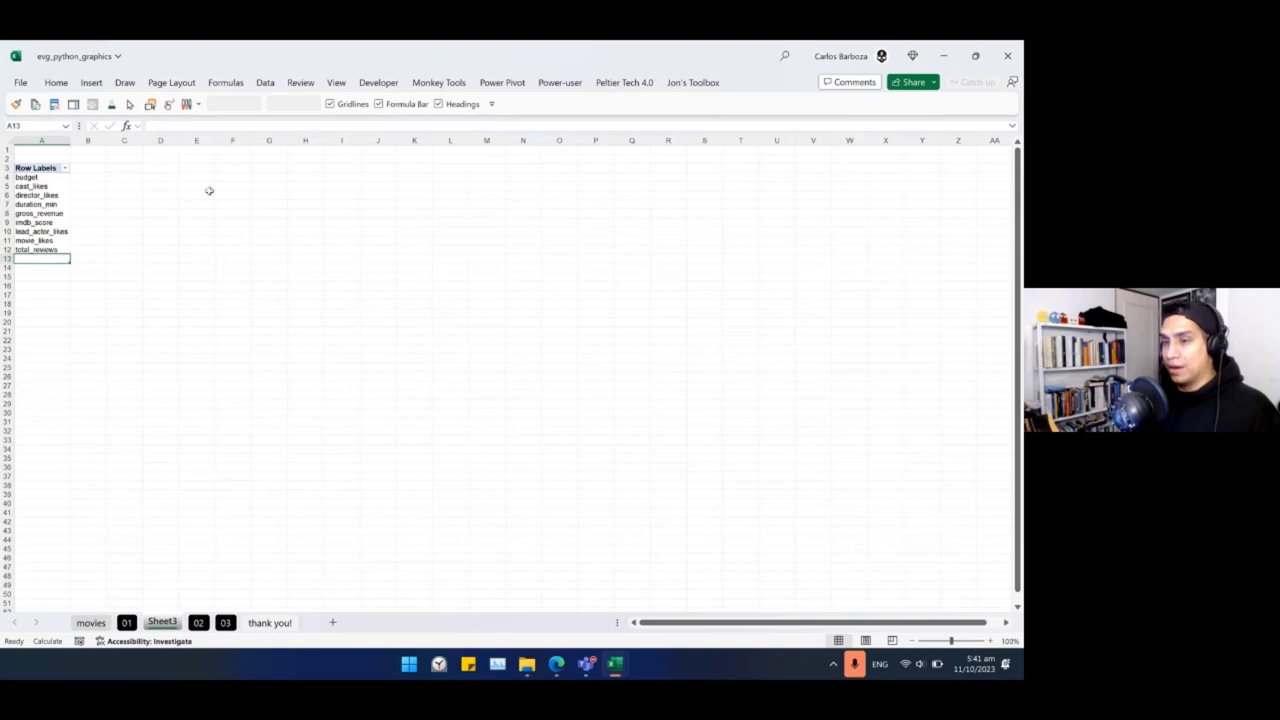
right_click(44, 187)
left_click(105, 465)
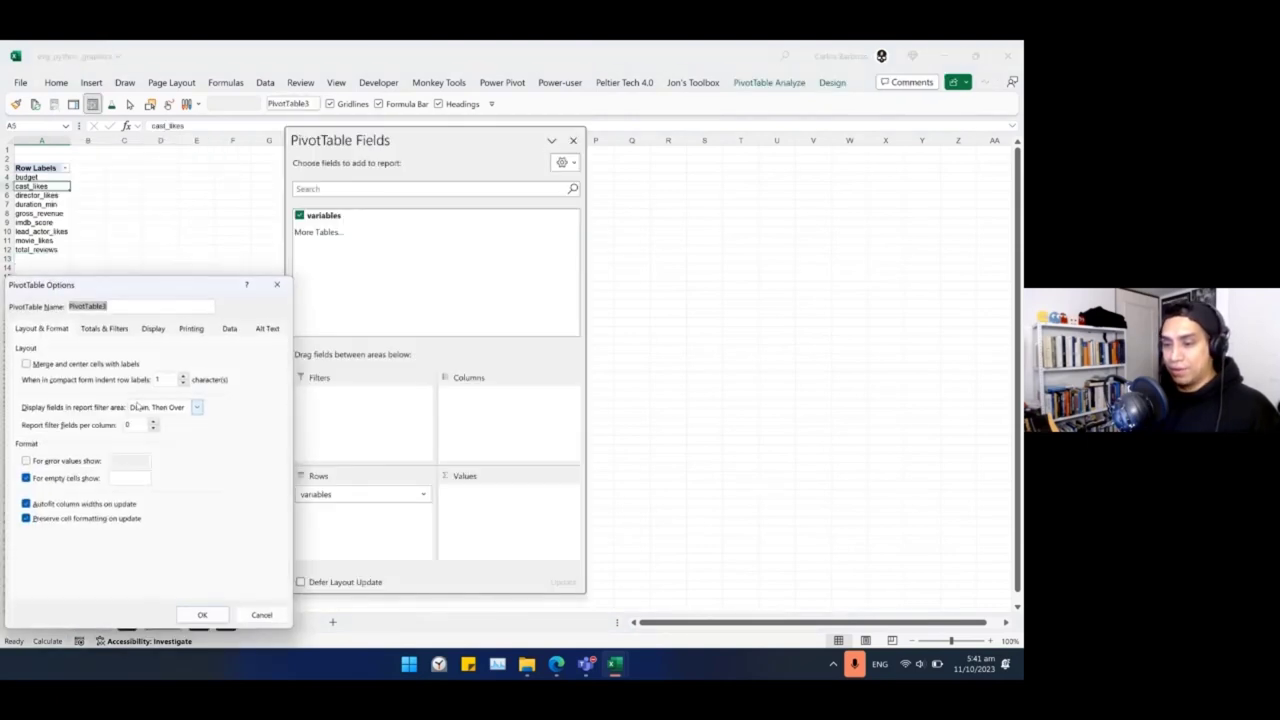
left_click(73, 504)
left_click(202, 616)
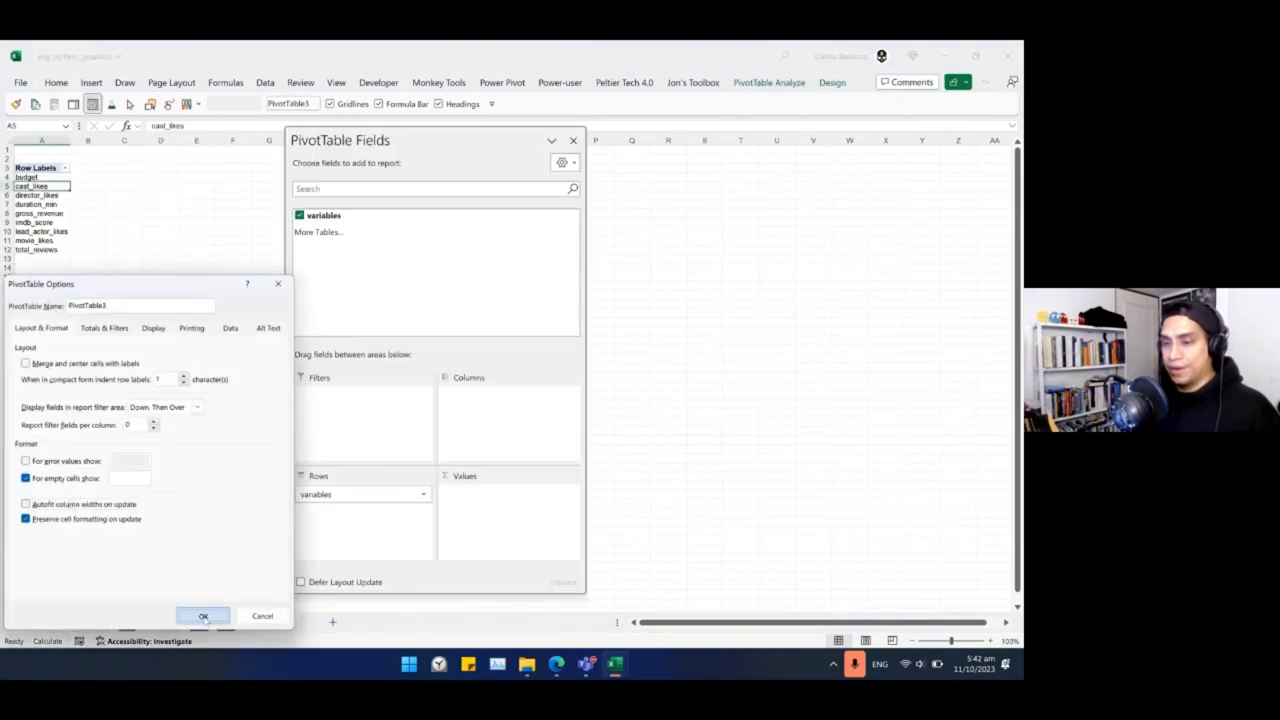
Set the pivot table's report layout to tabular form.
left_click(832, 84)
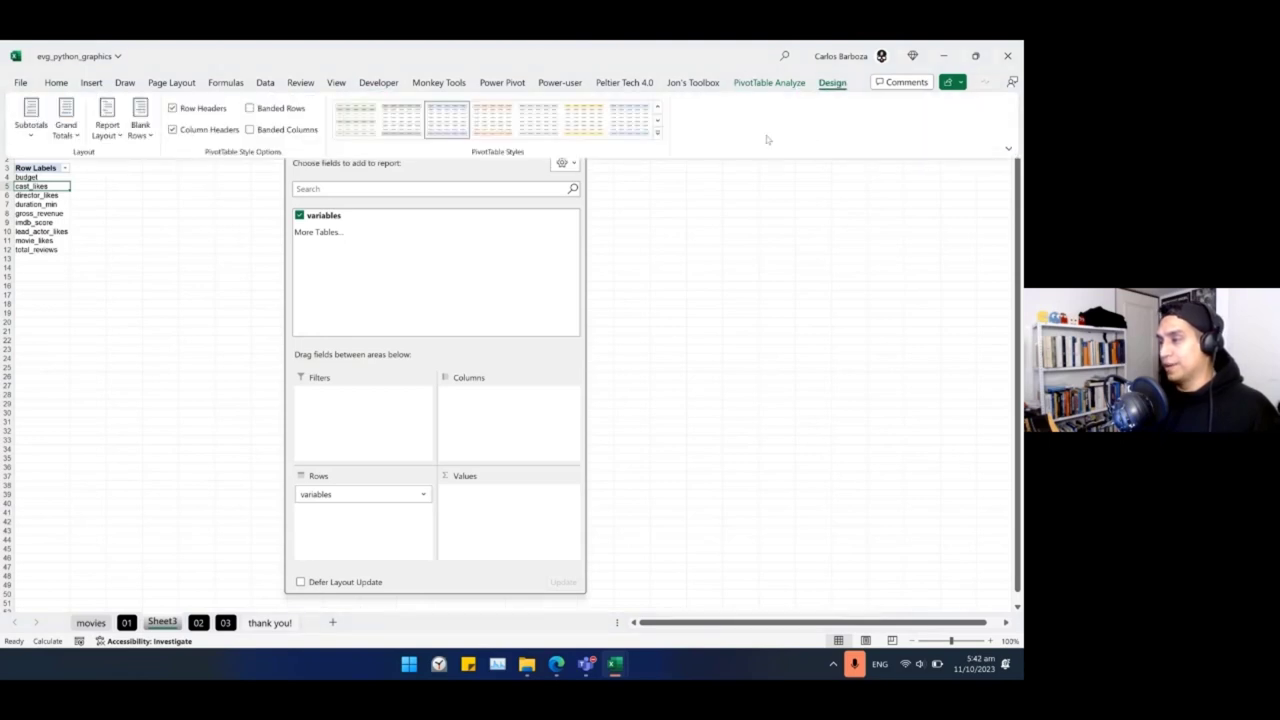
left_click(657, 133)
left_click(197, 97)
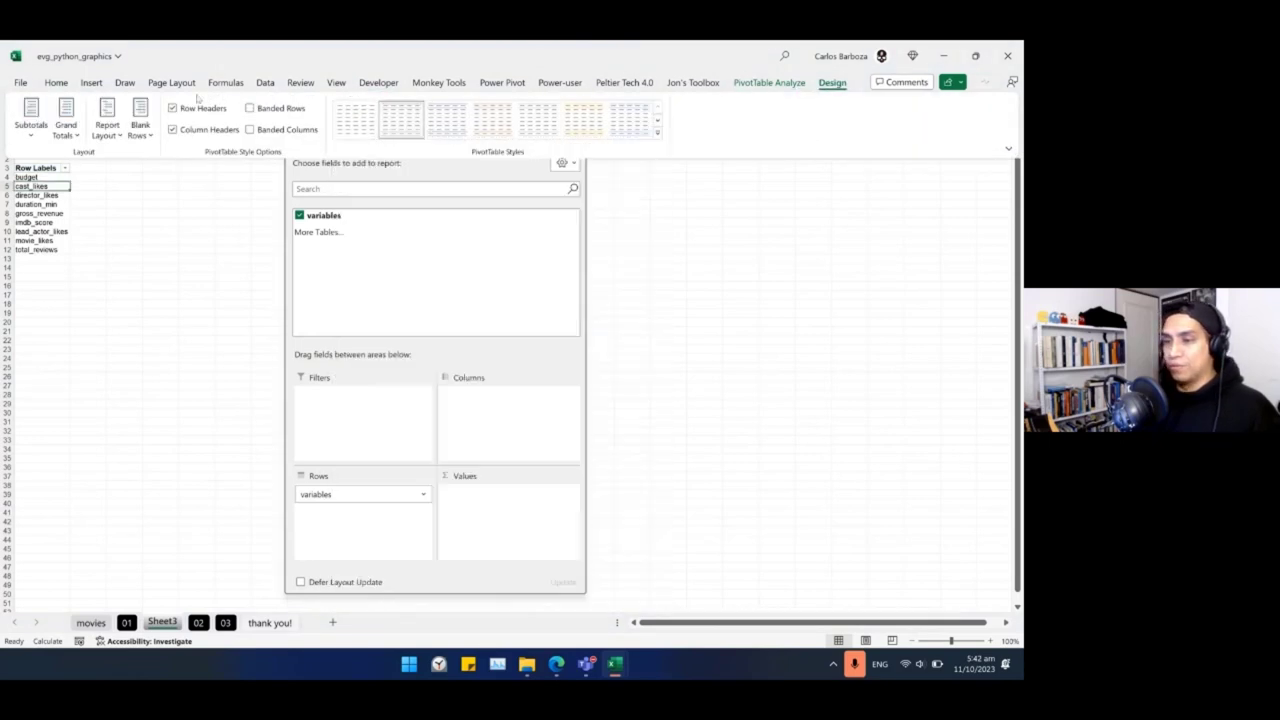
left_click(107, 122)
left_click(175, 218)
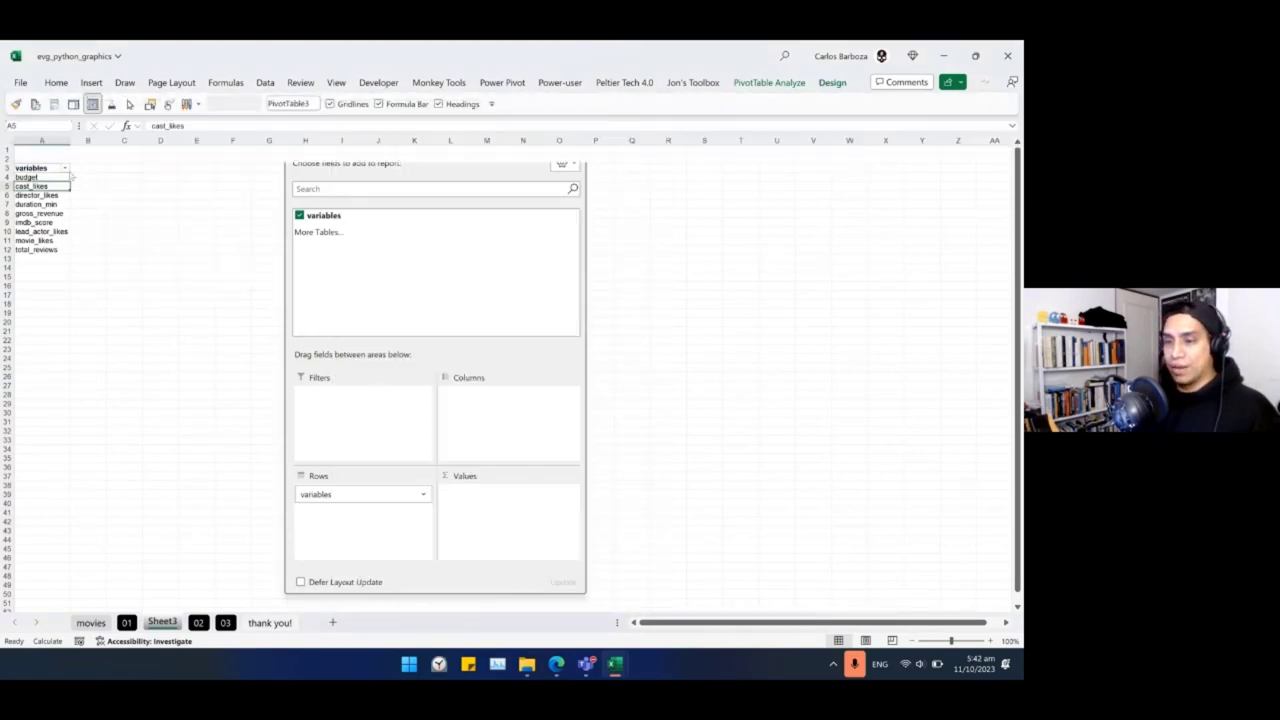
Copy the pivot list A3:A12 and paste it at D7 on sheet 02.
left_click_drag(42, 168, 40, 248)
key("ctrl+c")
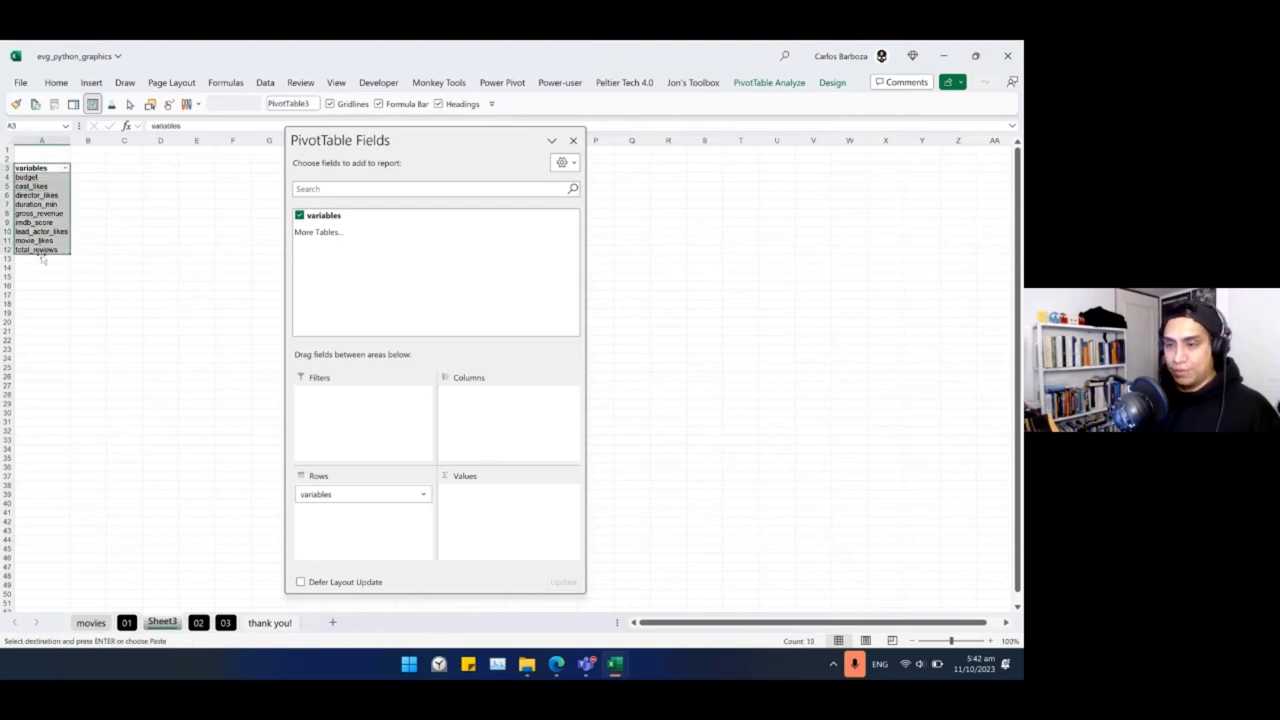
left_click(126, 622)
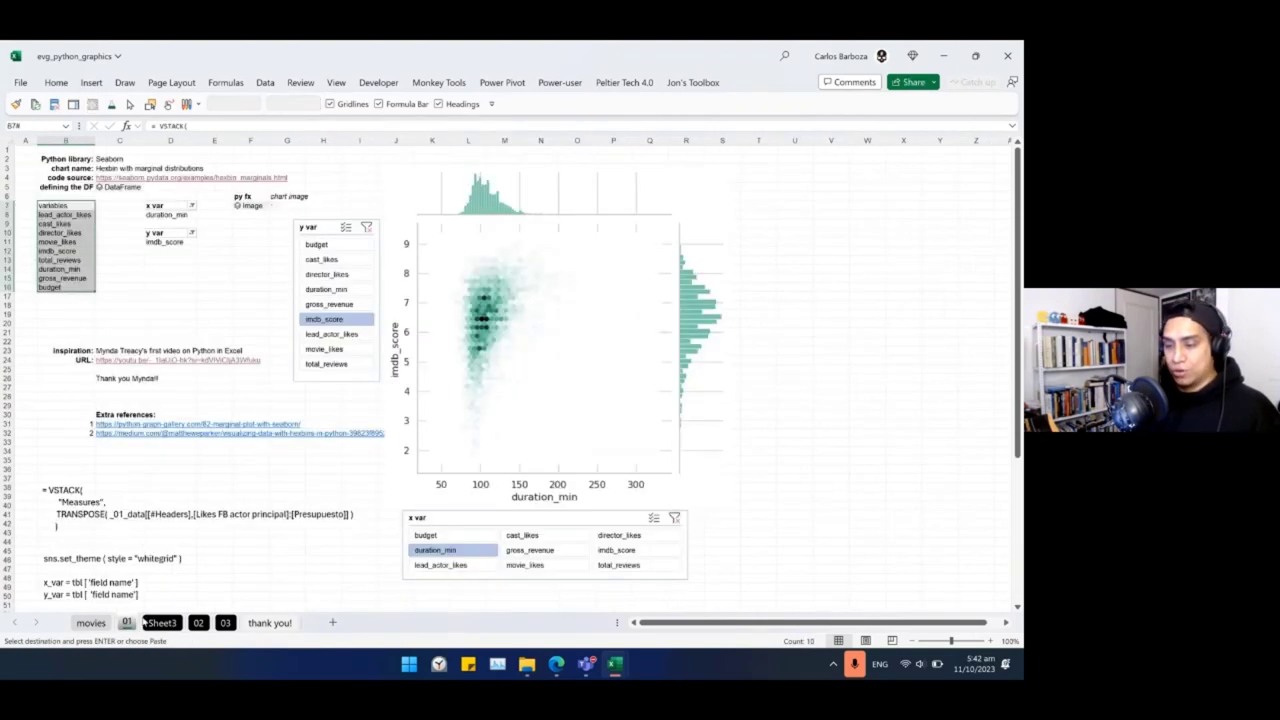
left_click(198, 622)
left_click(140, 206)
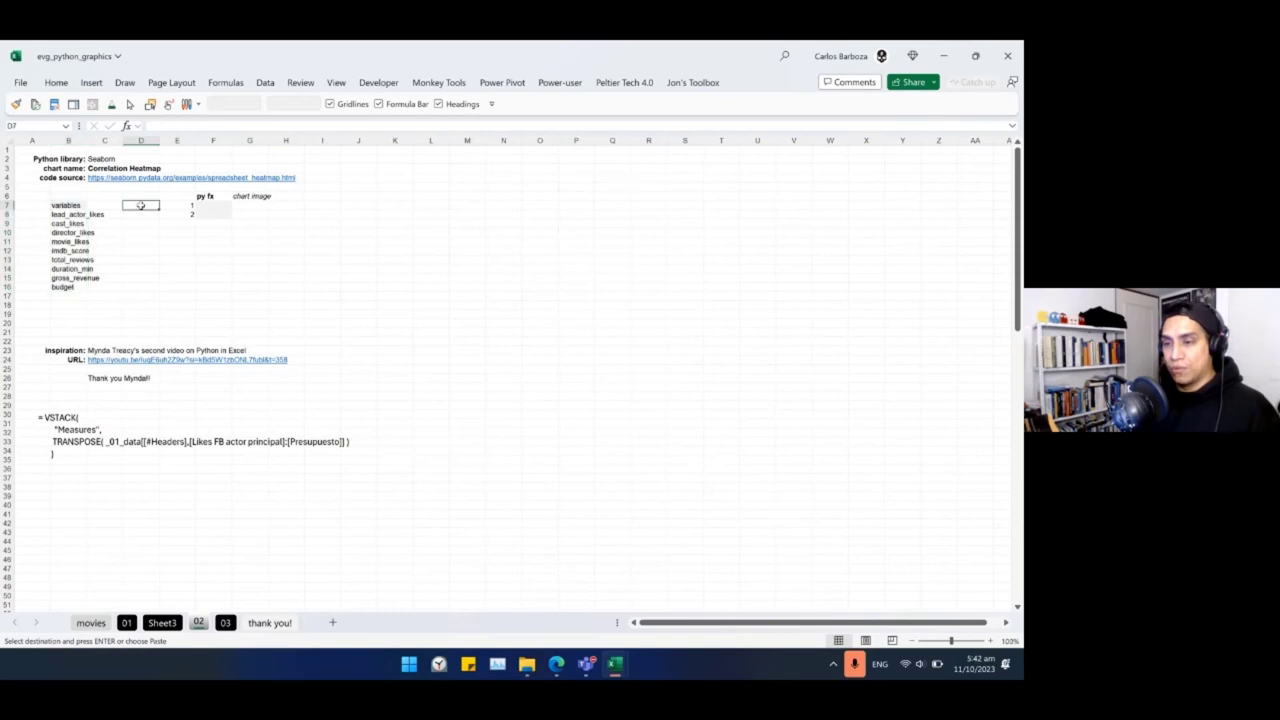
key("Return")
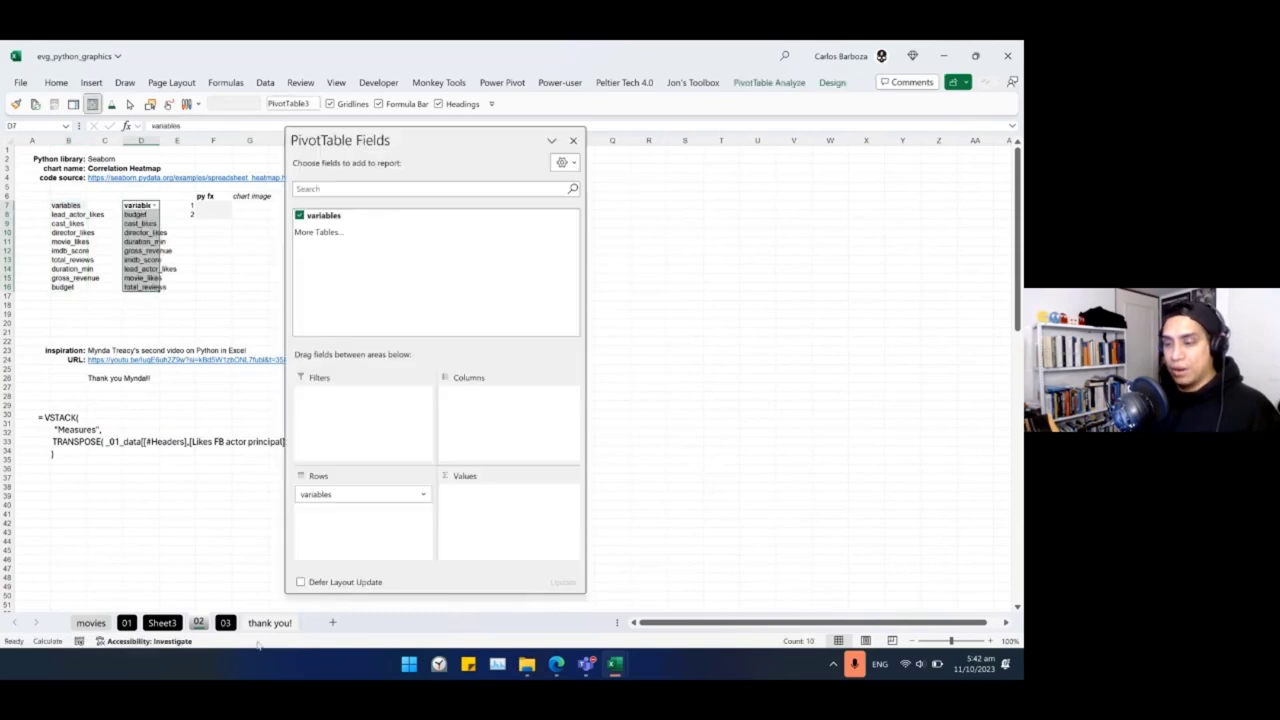
Add a variables slicer, position it beside the list, and clear its filter.
right_click(323, 215)
left_click(375, 286)
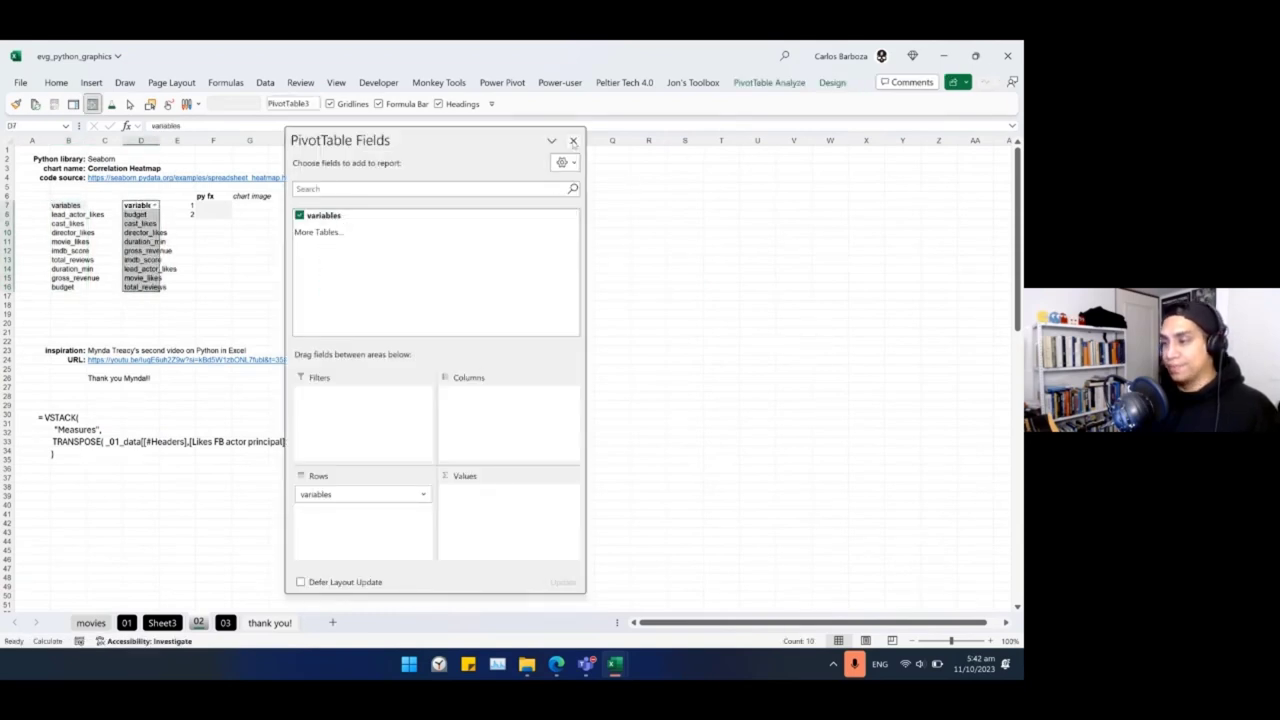
left_click(573, 140)
left_click_drag(517, 297, 385, 326)
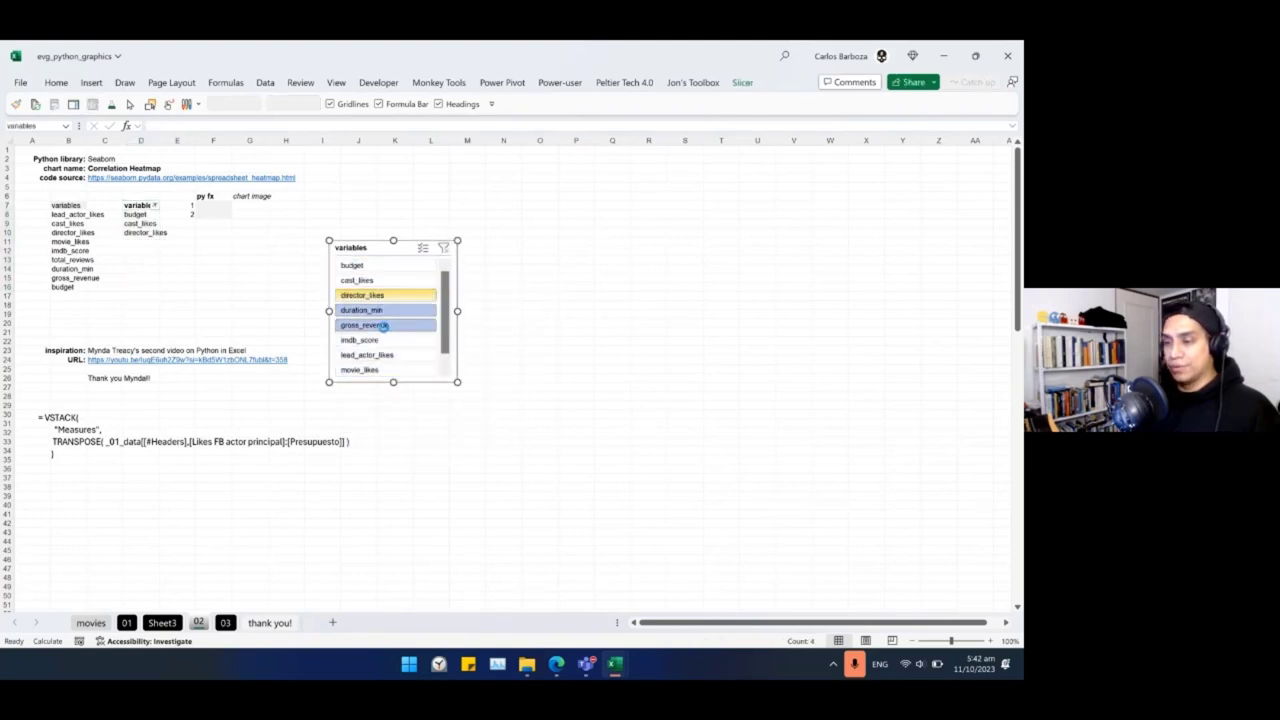
left_click_drag(388, 248, 390, 349)
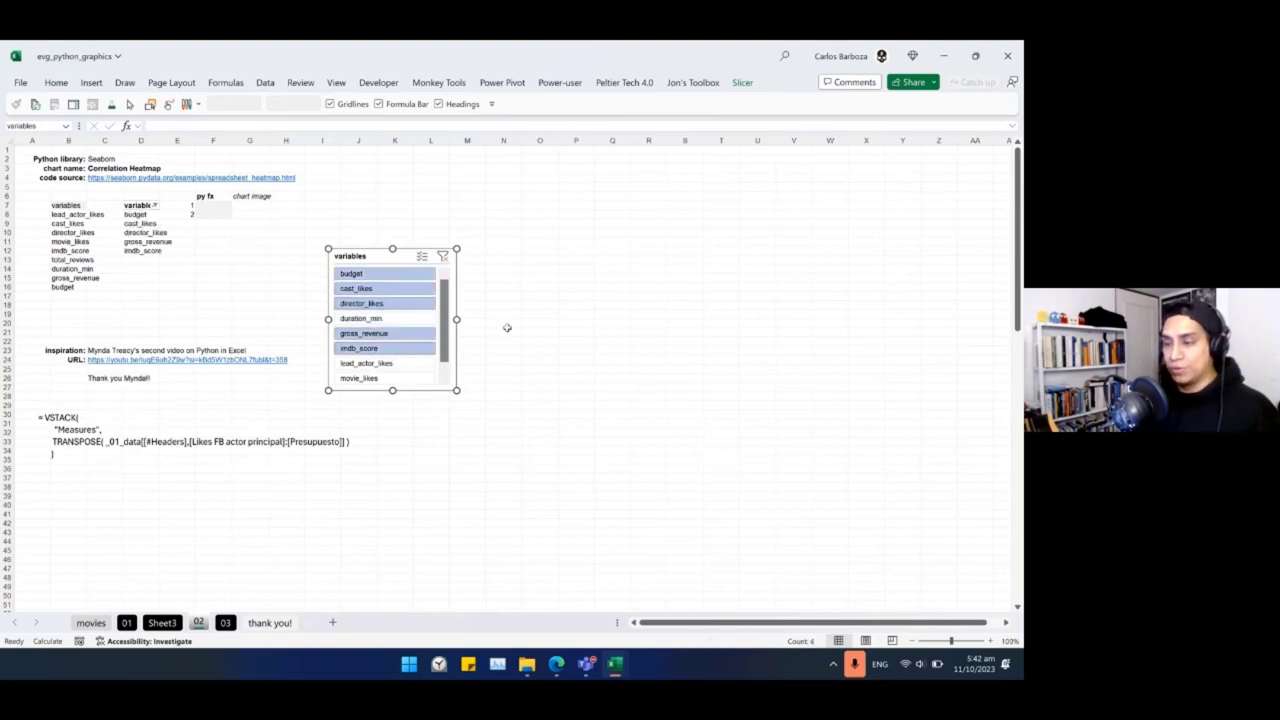
left_click(443, 256)
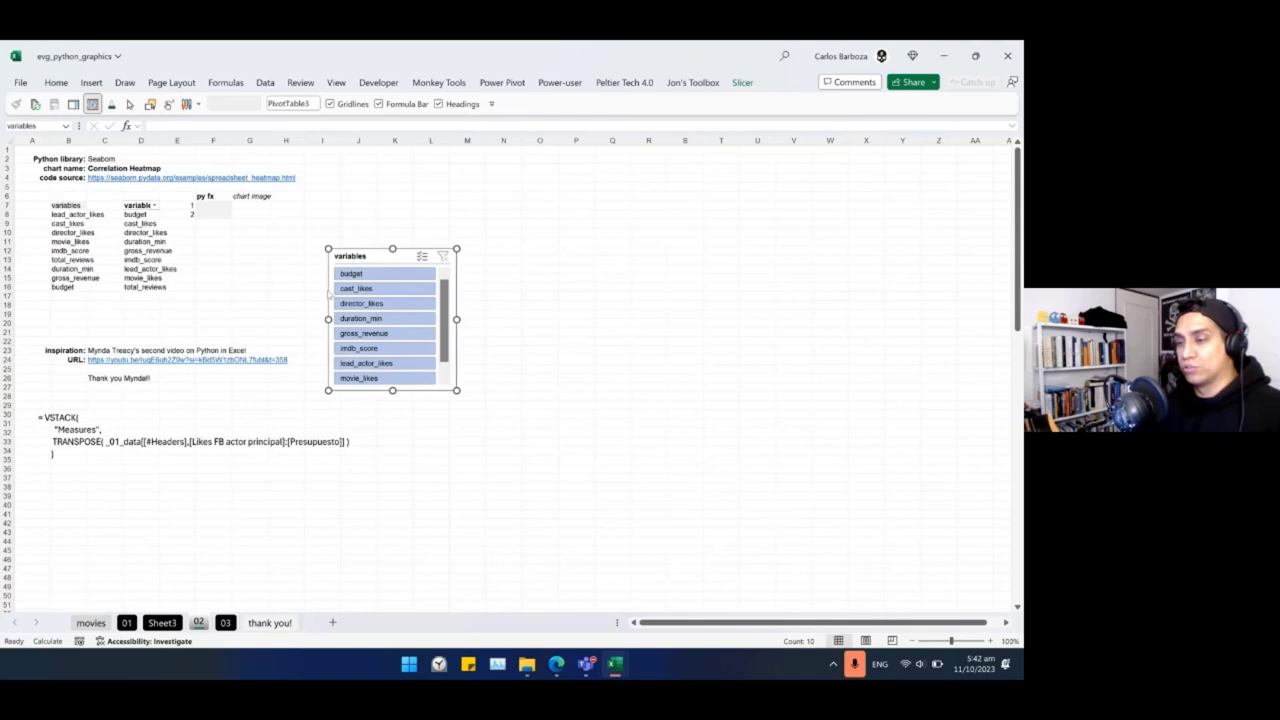
left_click_drag(370, 255, 431, 403)
Pick F7, then copy all of C7's heatmap Python code from python_graphics.
left_click(213, 205)
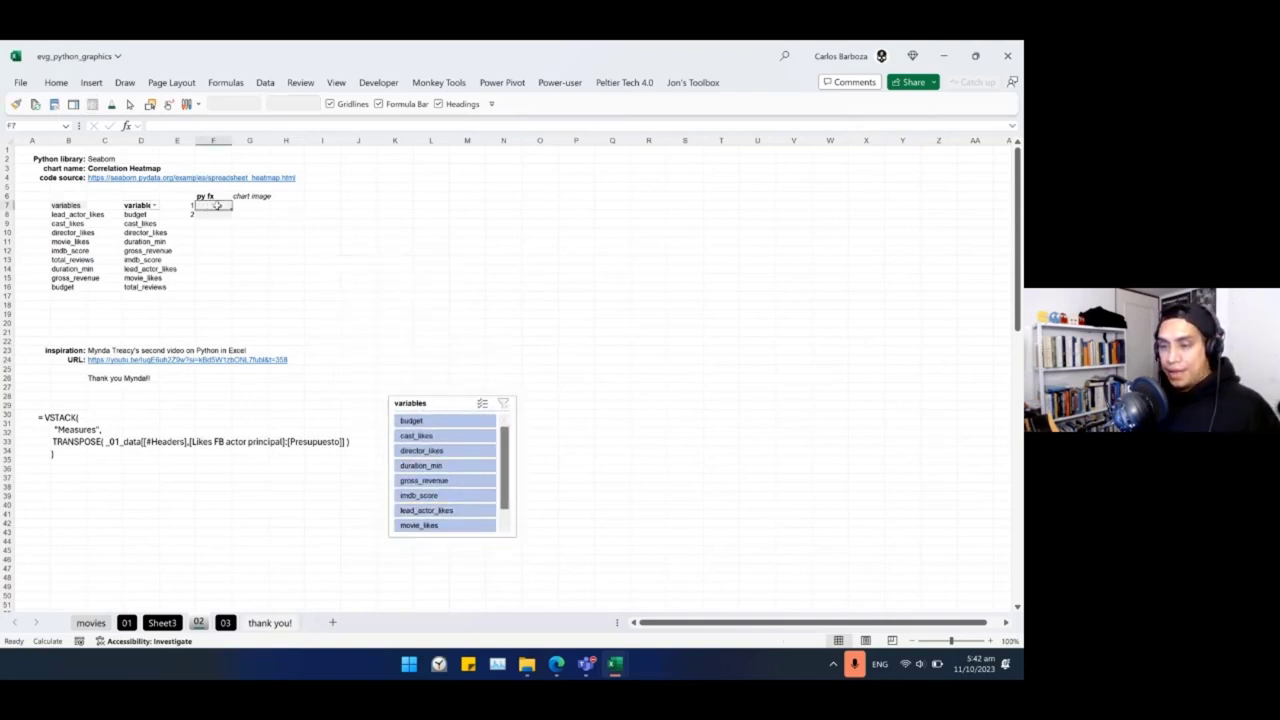
key("alt+Tab")
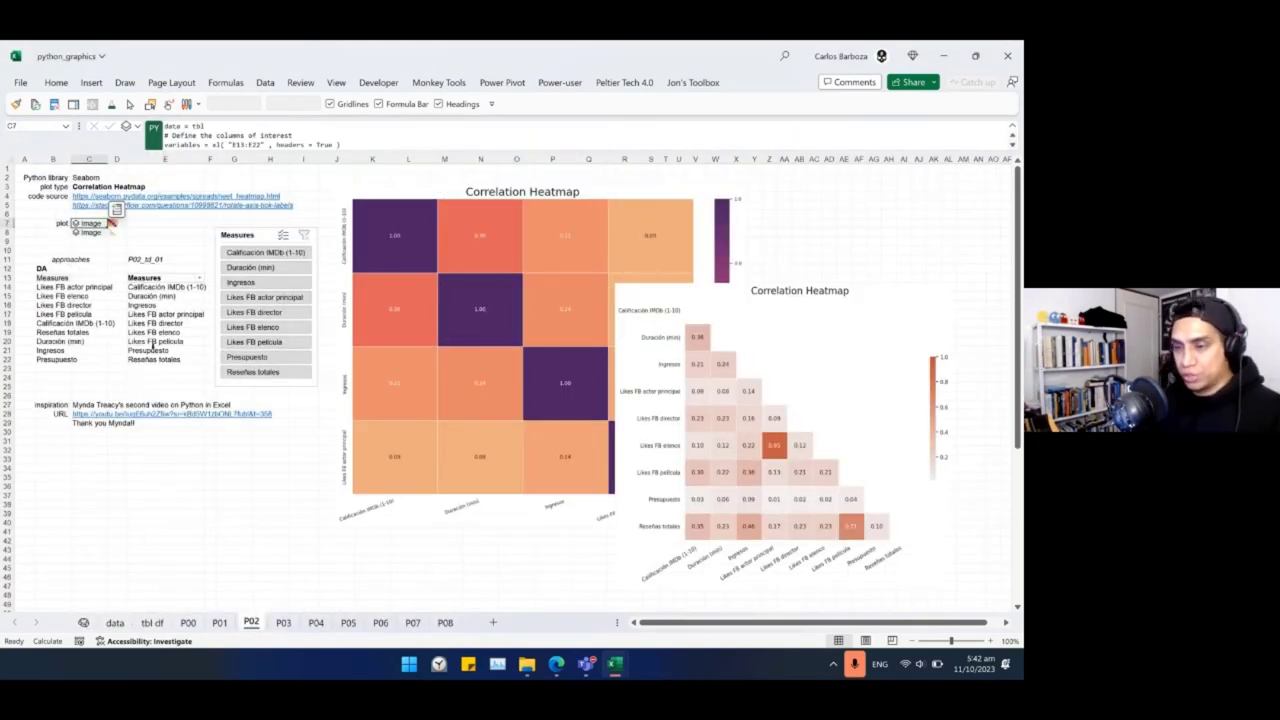
key("F2")
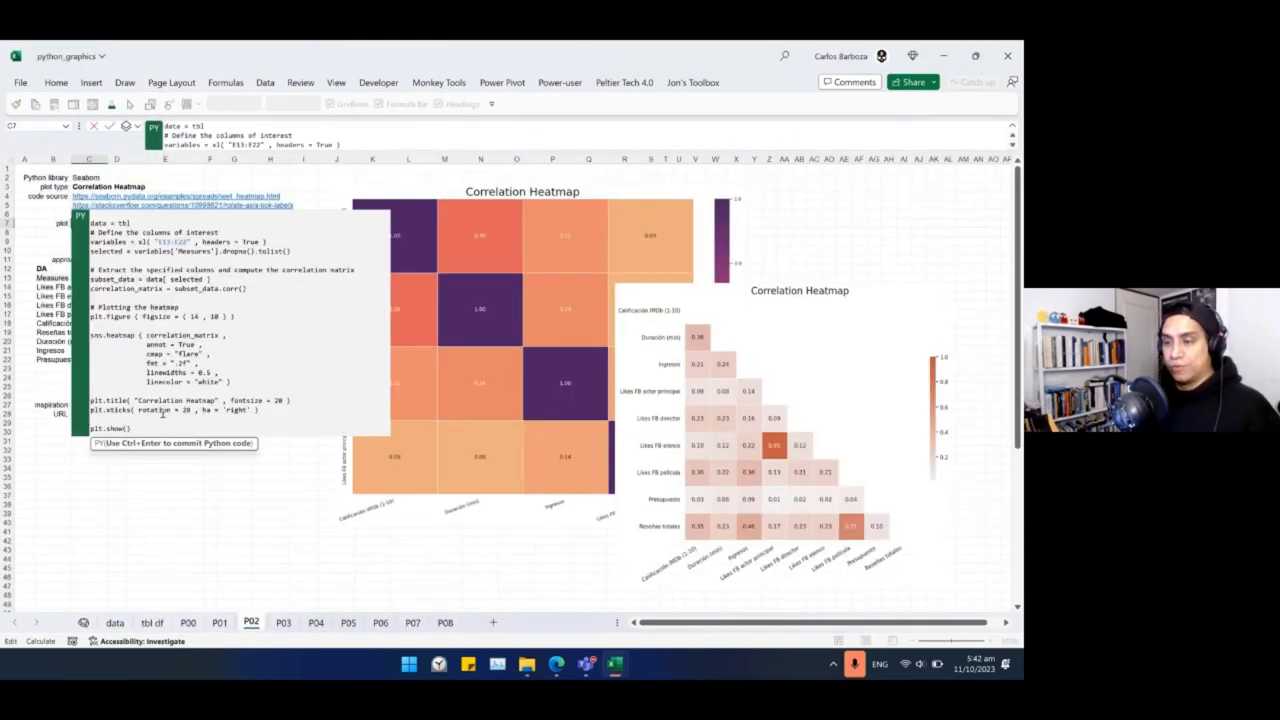
key("ctrl+a")
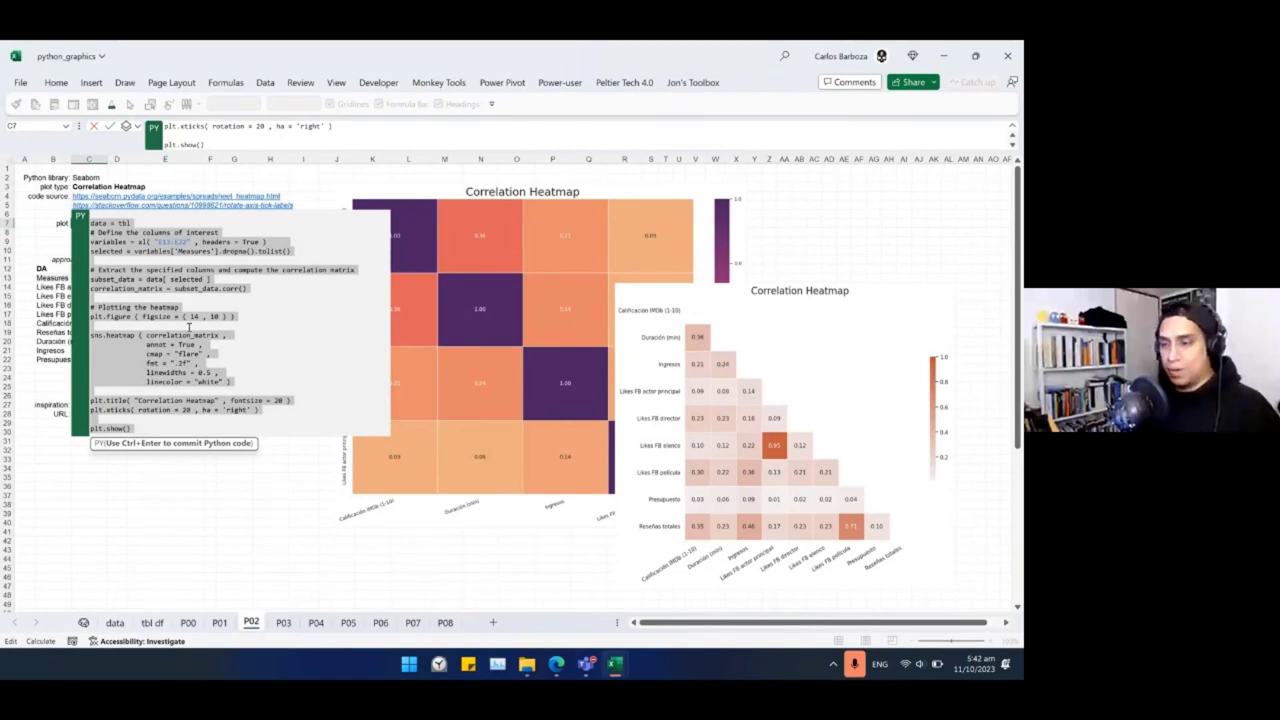
key("Escape")
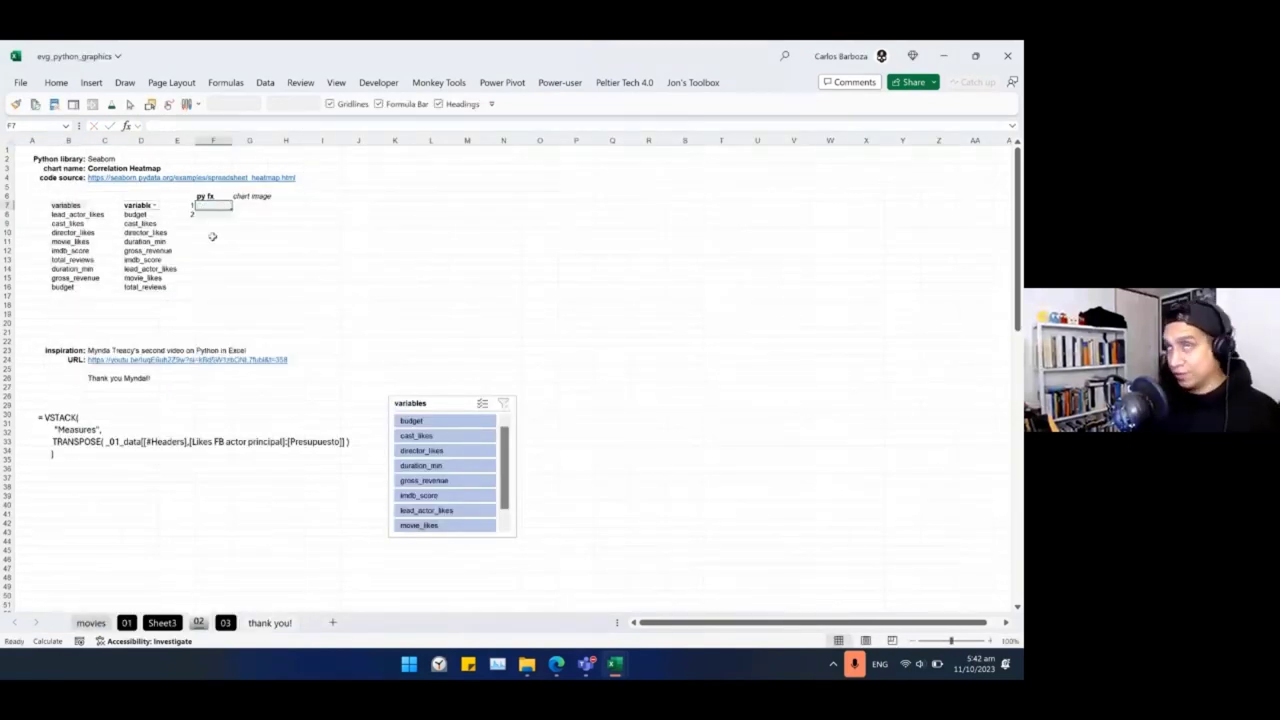
Start a Python cell in F7, paste the heatmap code, and commit it.
key("ctrl+alt+shift+p")
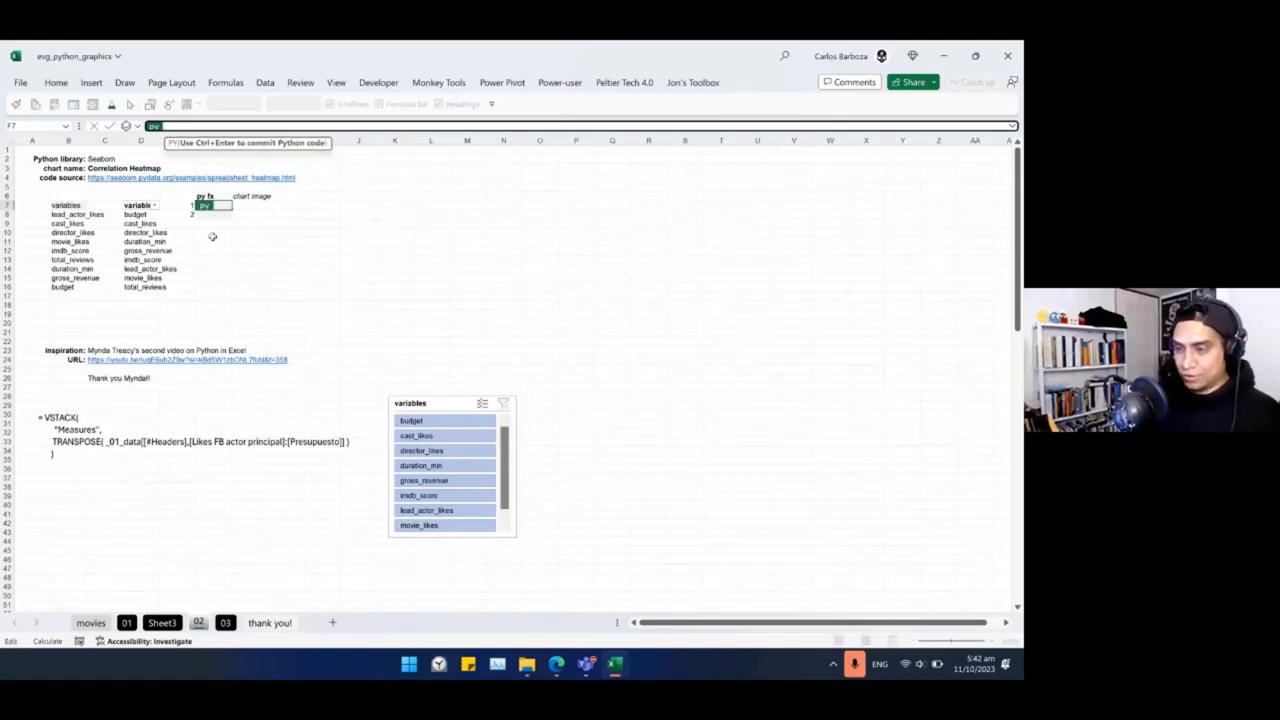
type("plt.show()")
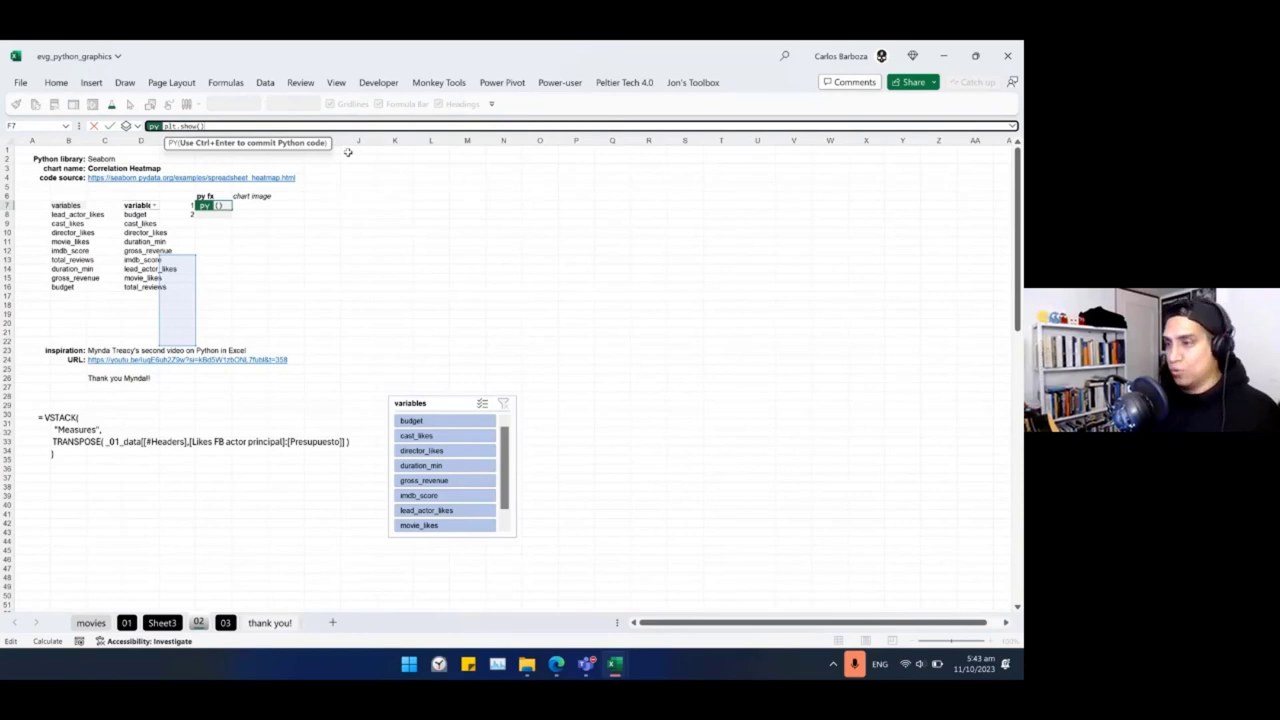
left_click_drag(418, 133, 444, 147)
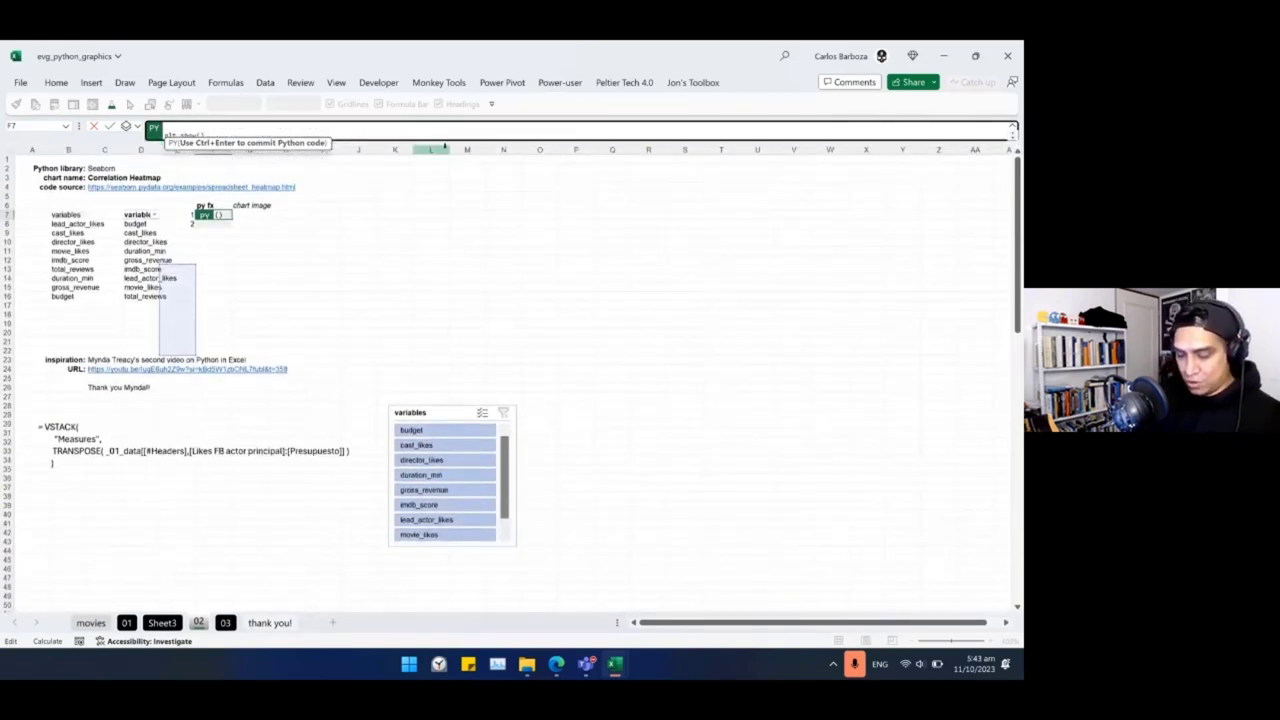
left_click_drag(444, 147, 444, 147)
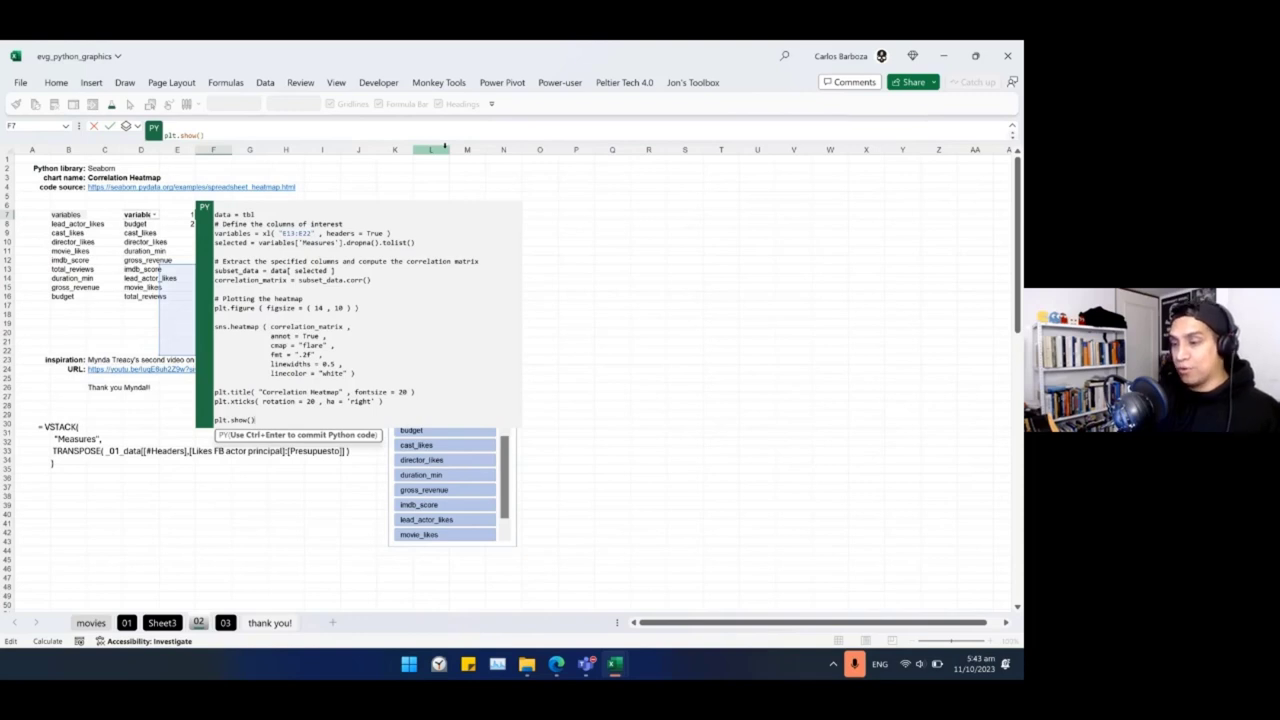
left_click(444, 144)
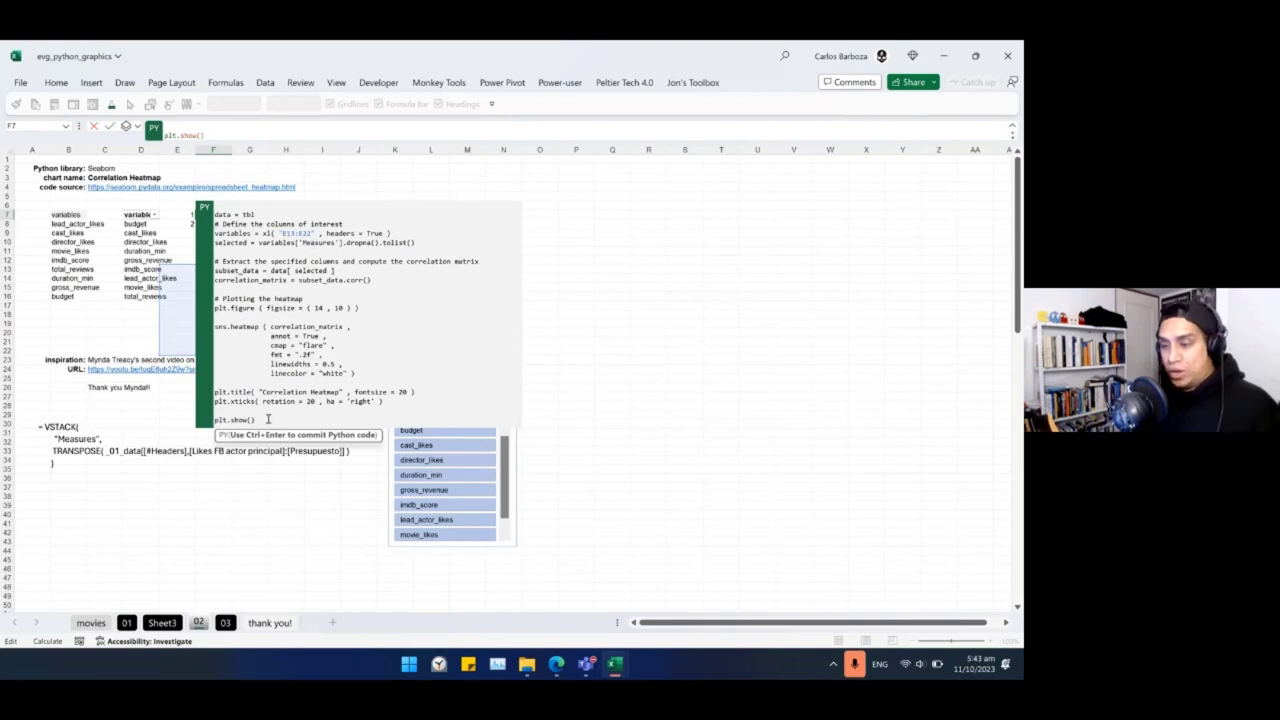
key("ctrl+Return")
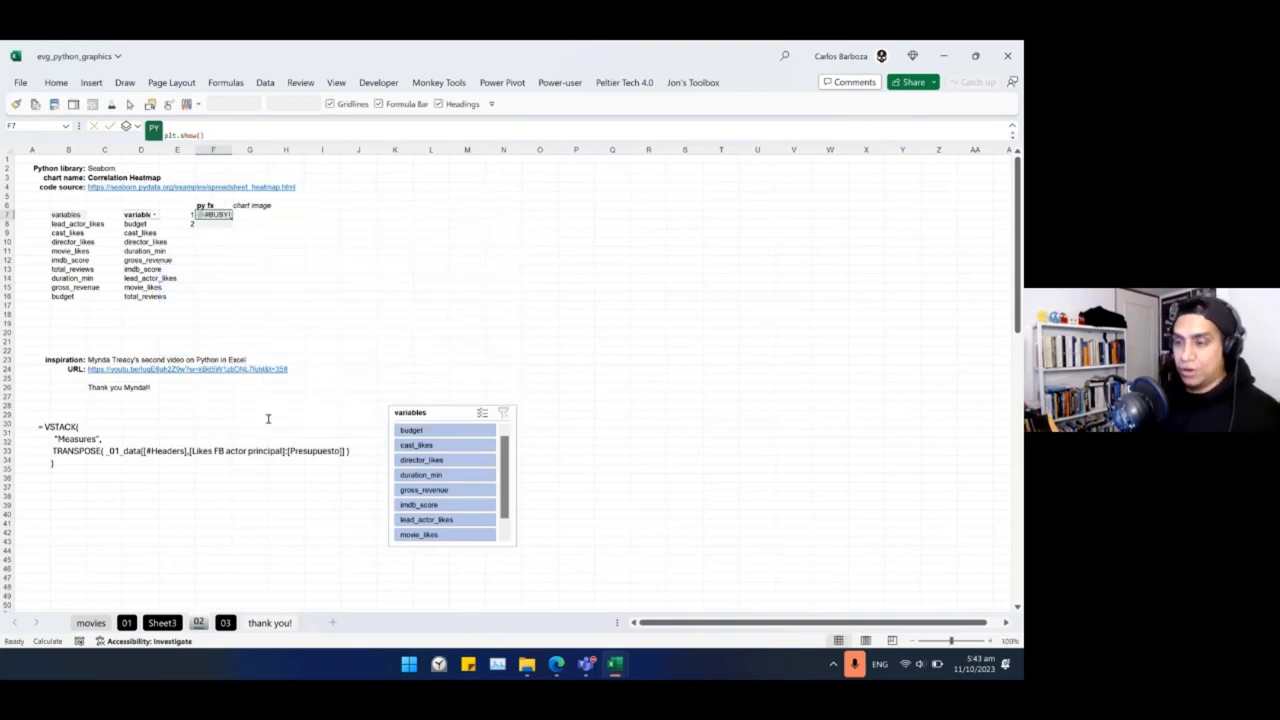
Check F7's Python error and float the Excel Labs pane with its Python editor over the sheet.
left_click(91, 82)
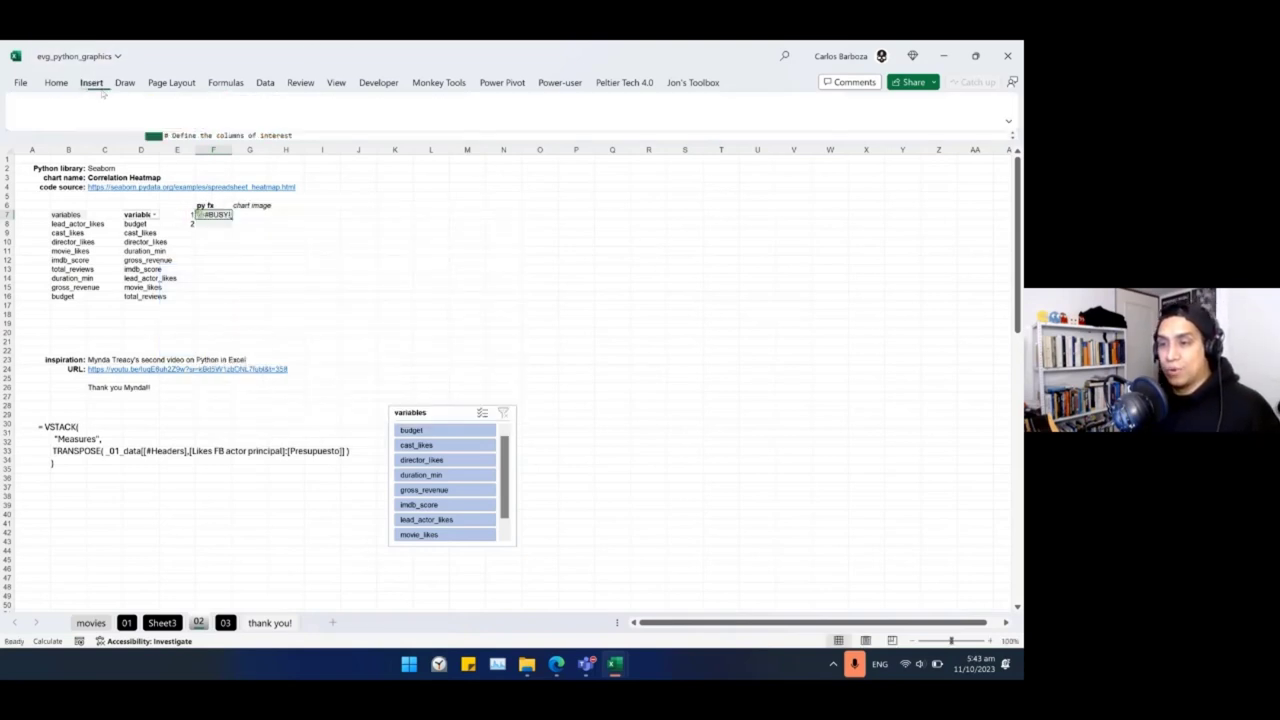
left_click(56, 82)
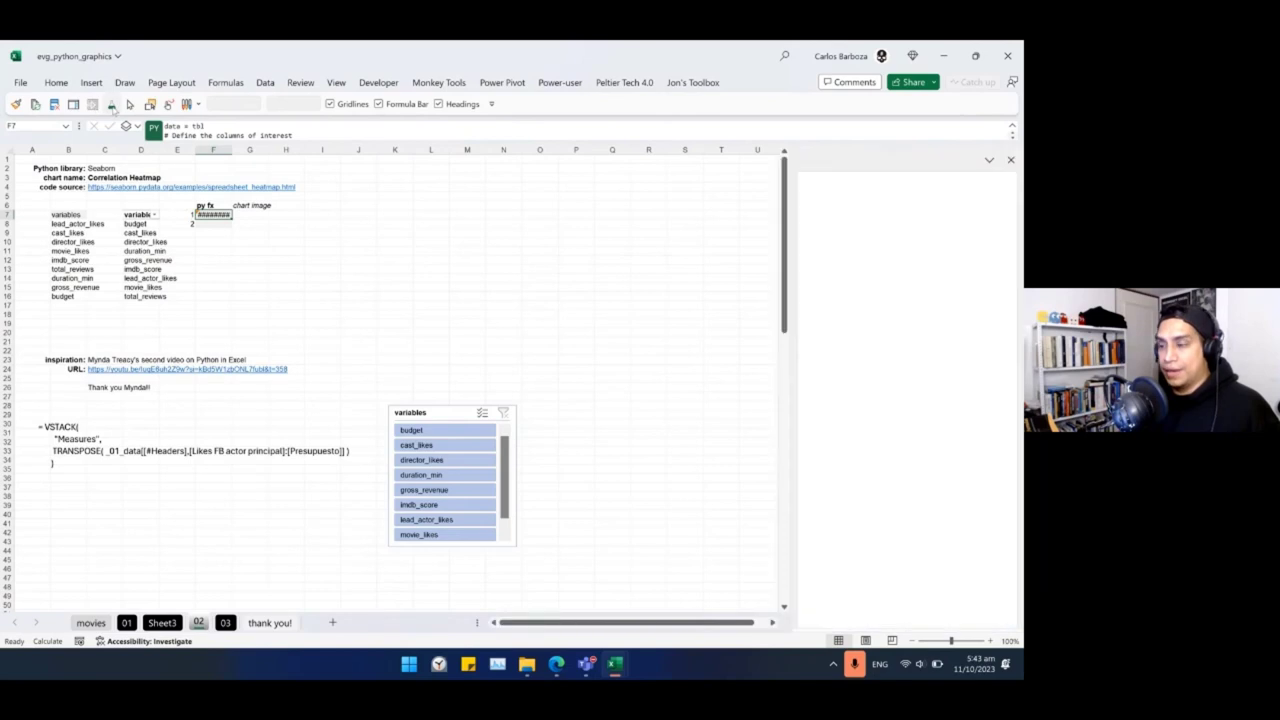
left_click_drag(895, 158, 447, 147)
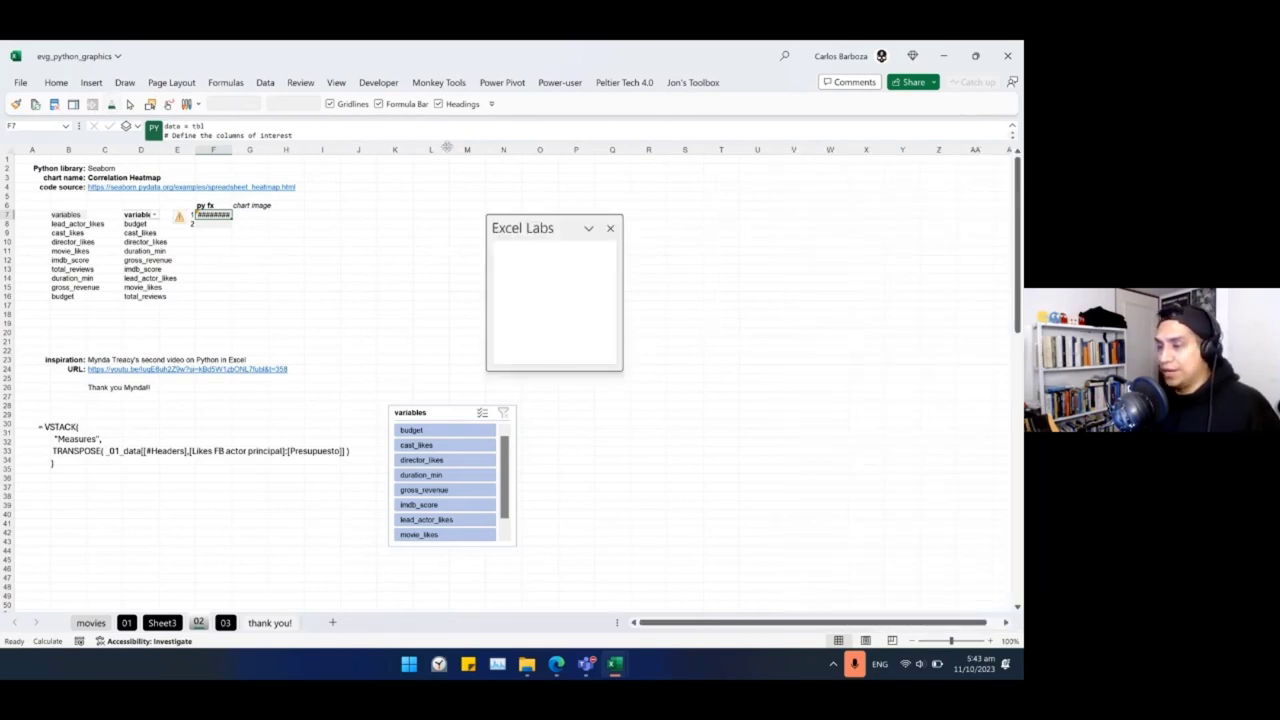
left_click_drag(545, 250, 704, 545)
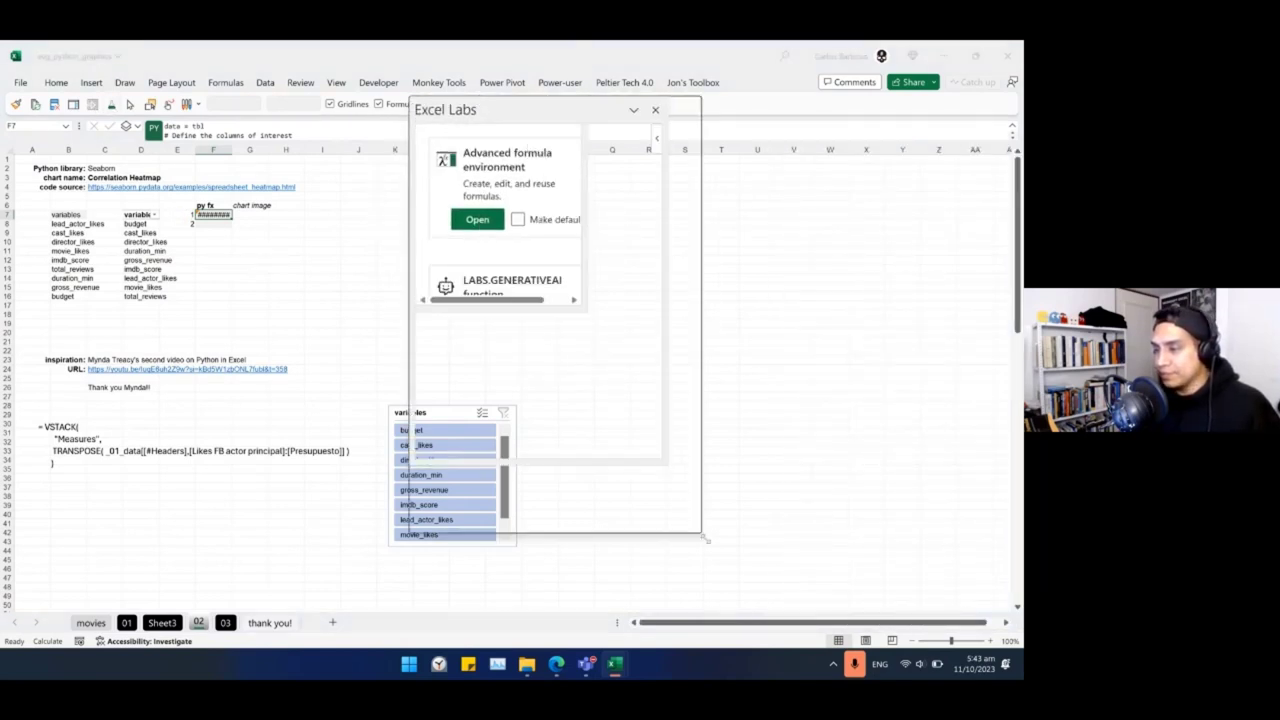
left_click(566, 510)
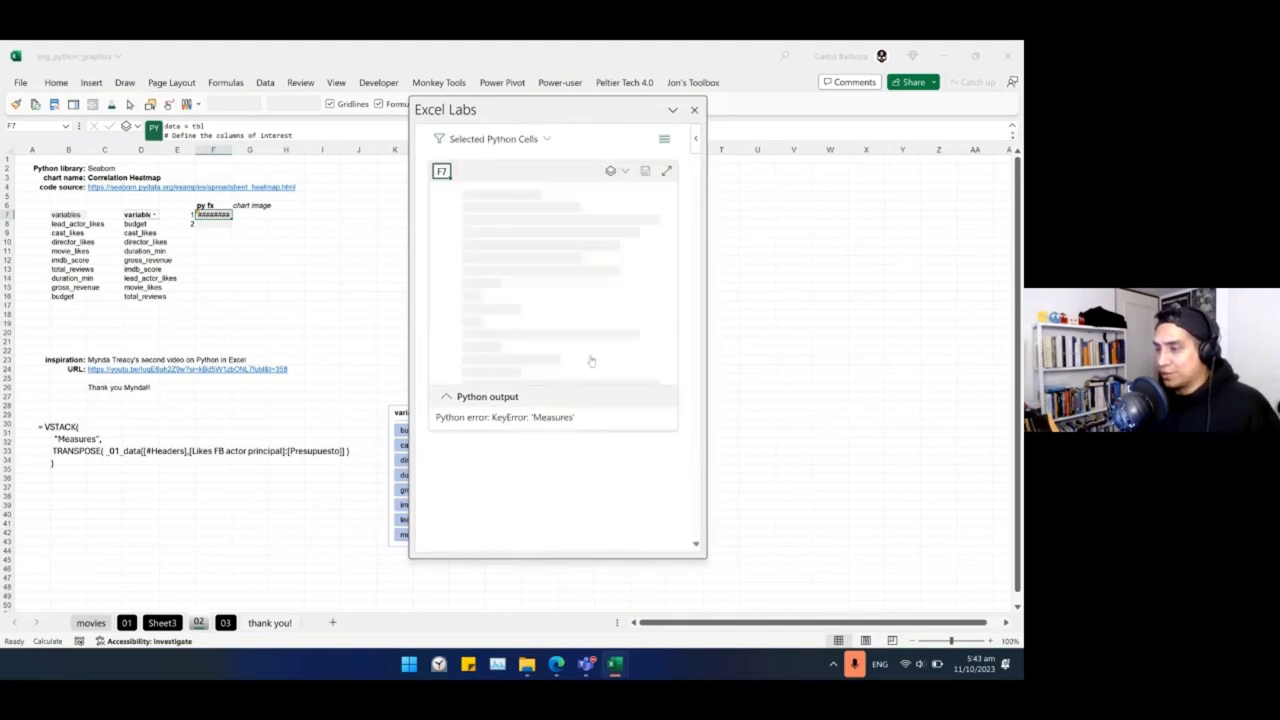
Hide the error output and enlarge the code editor to show every line.
left_click(456, 398)
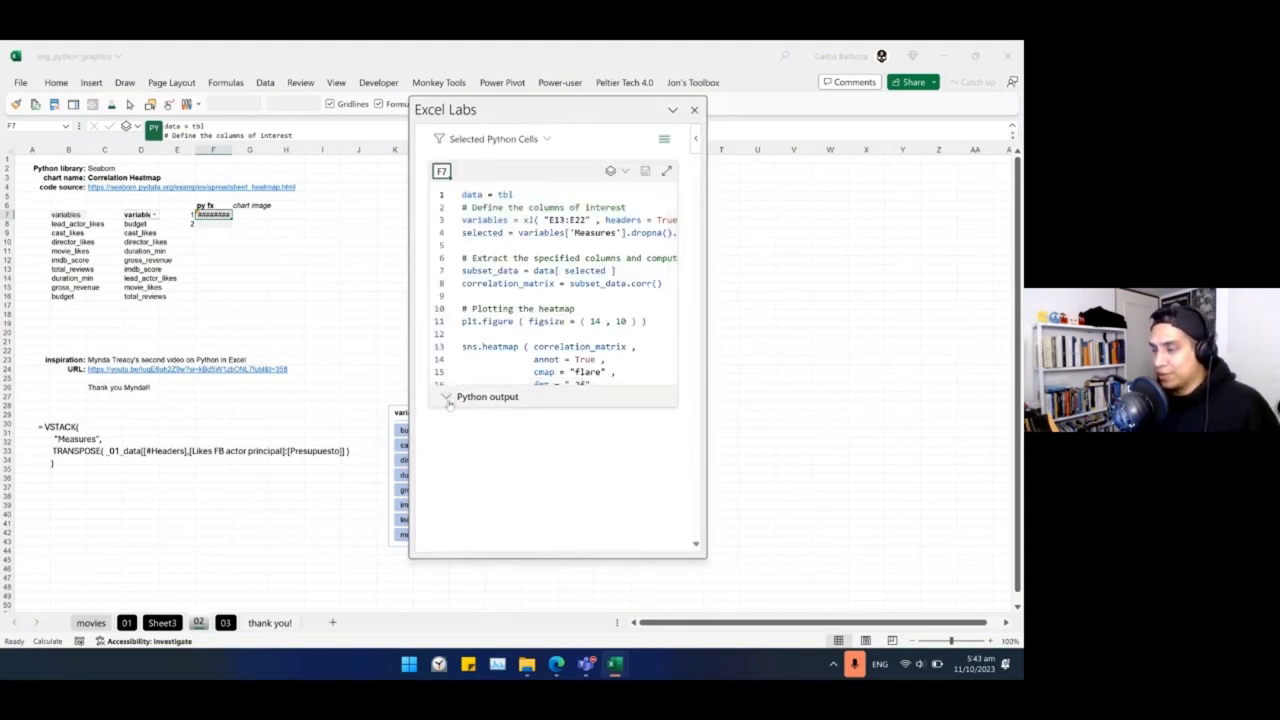
left_click_drag(706, 558, 767, 615)
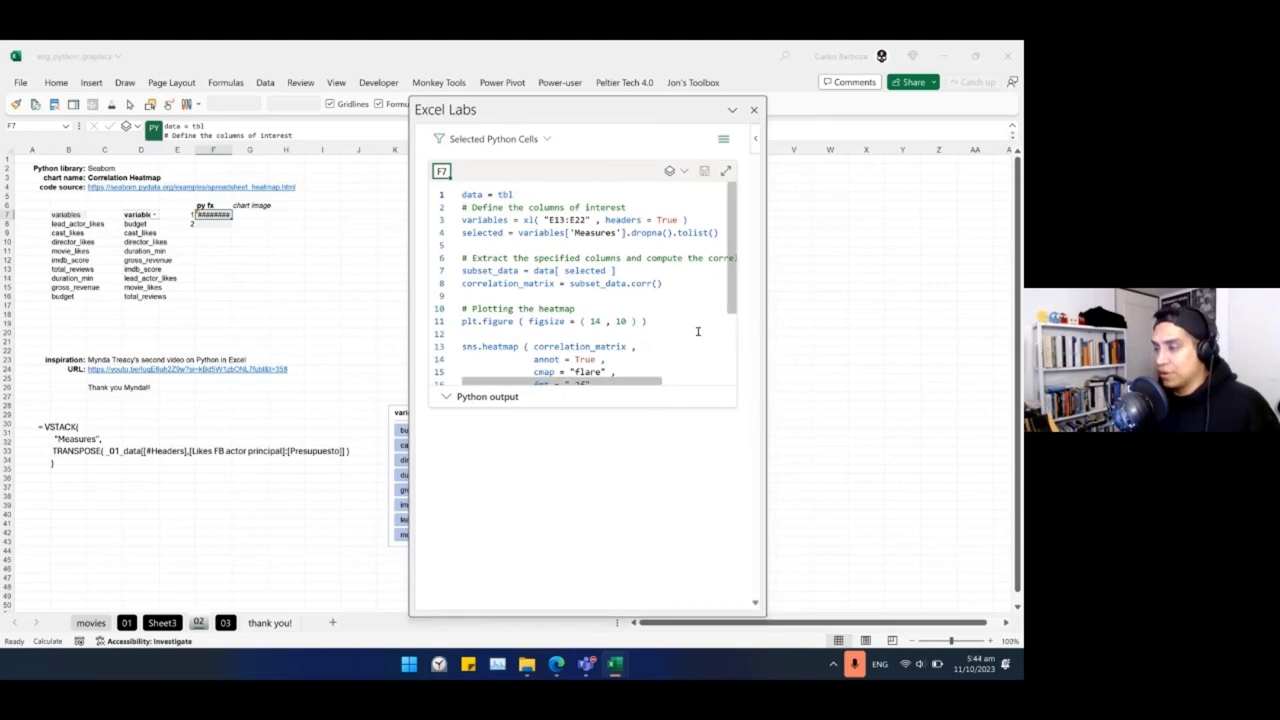
left_click(725, 172)
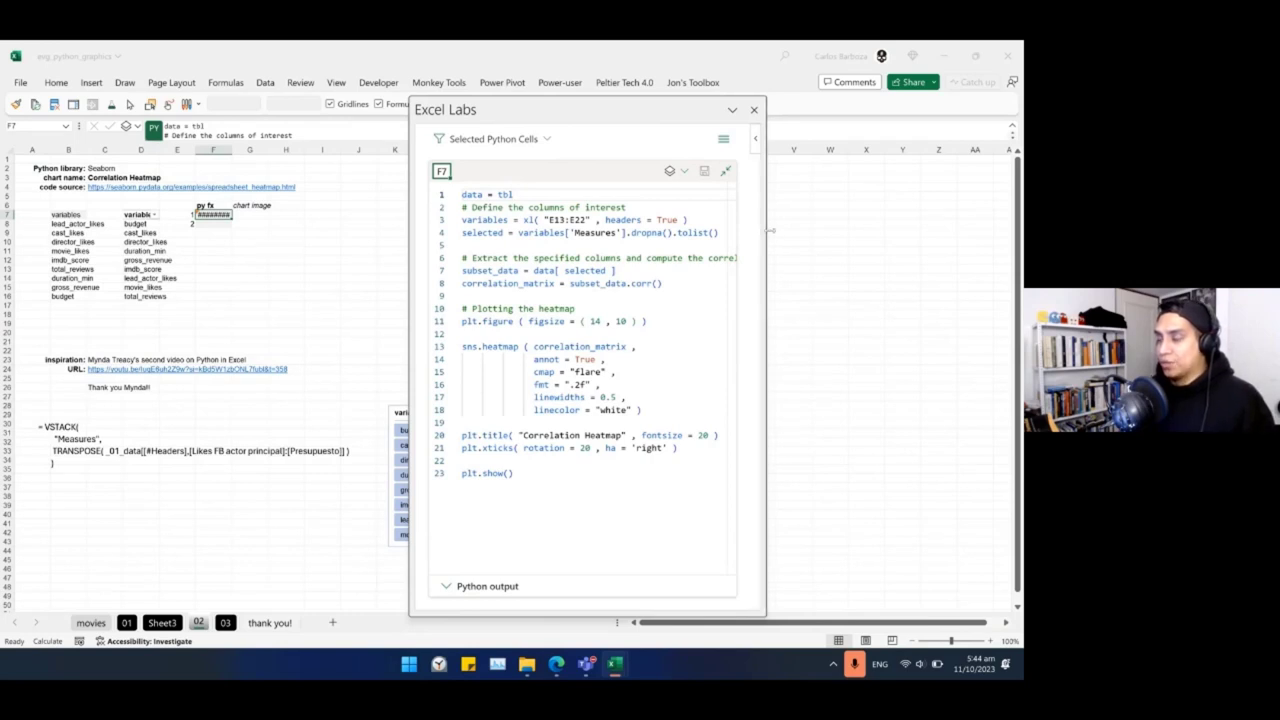
left_click_drag(771, 231, 841, 236)
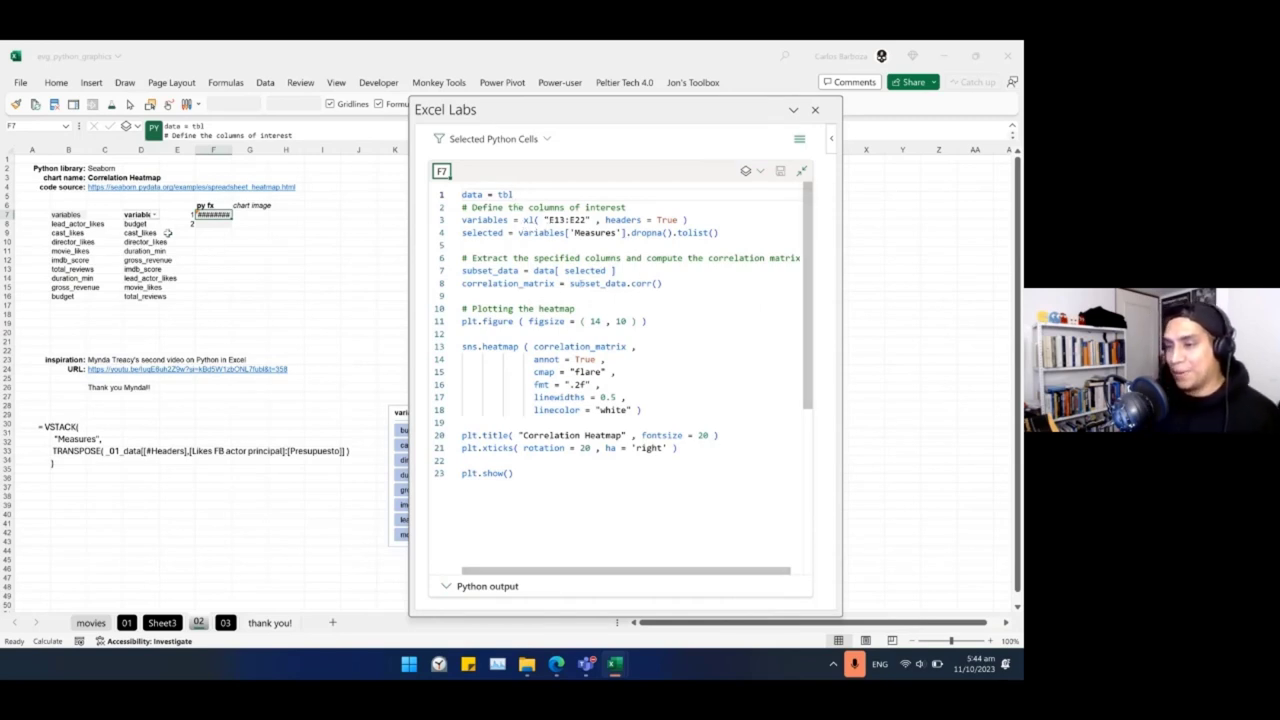
Change the code's xl() range from E13:E22 to D7:D16 and run it.
left_click(584, 219)
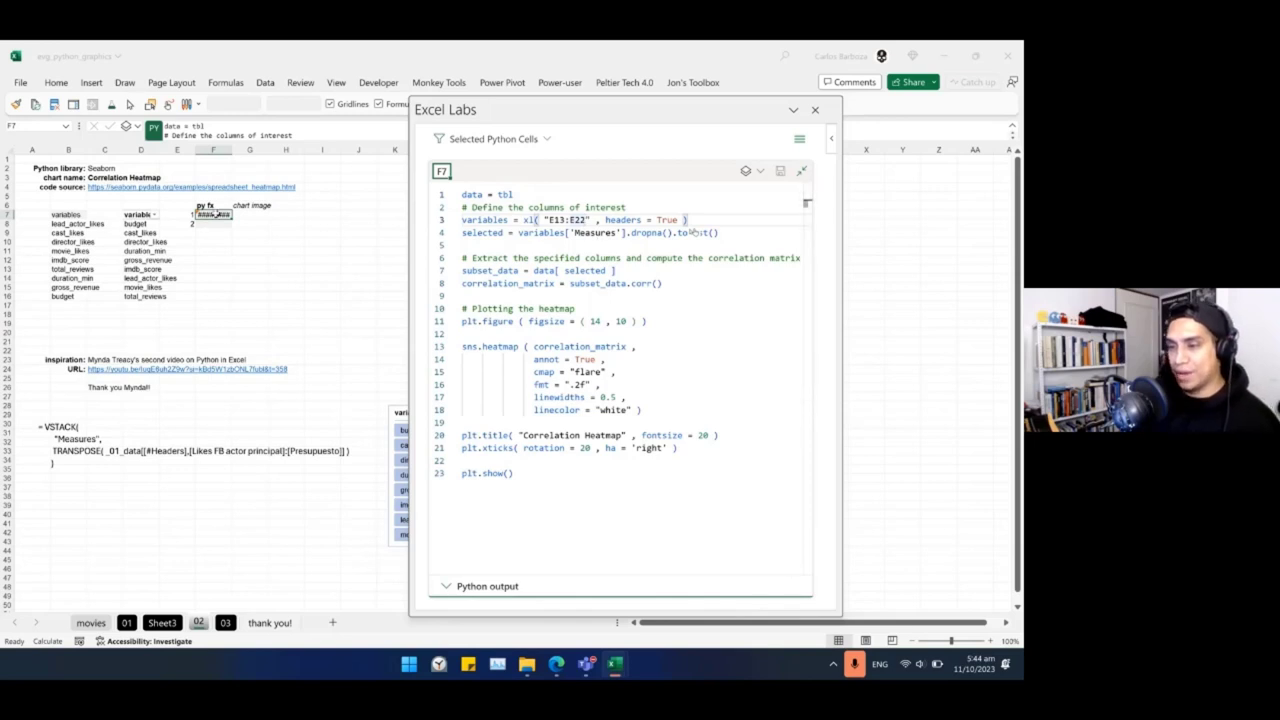
double_click(214, 214)
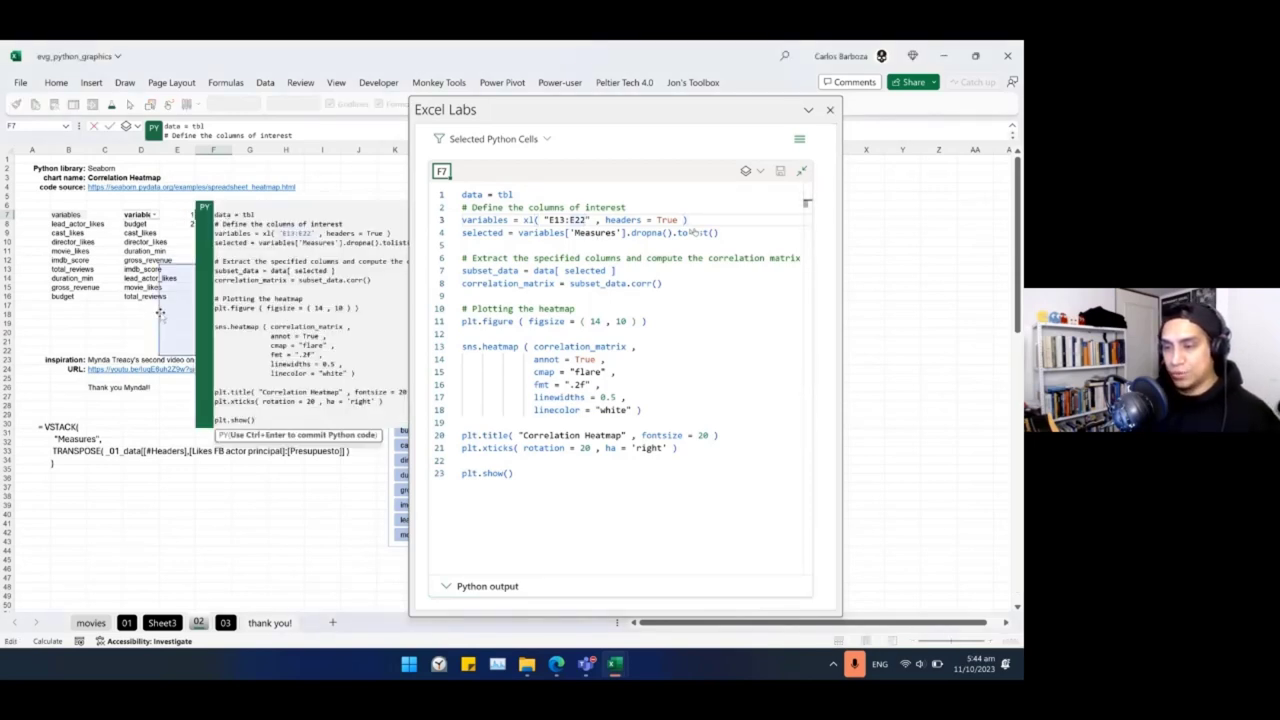
left_click_drag(163, 317, 148, 264)
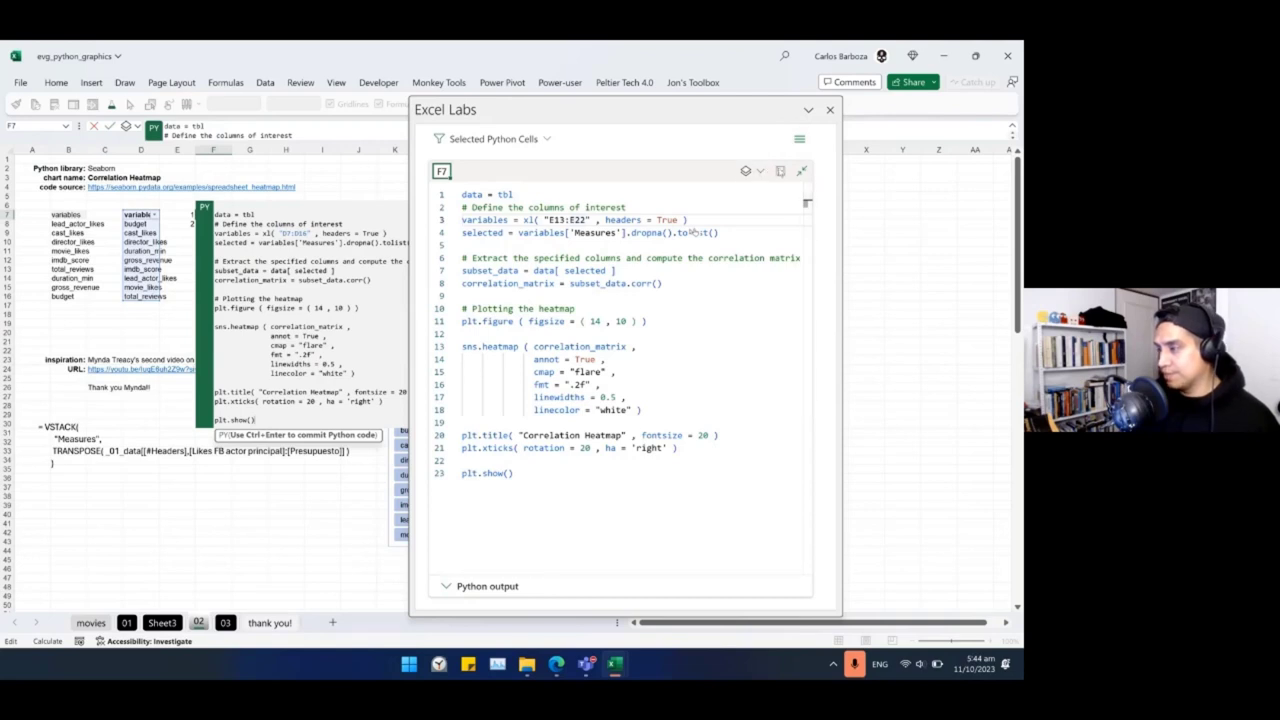
left_click(781, 171)
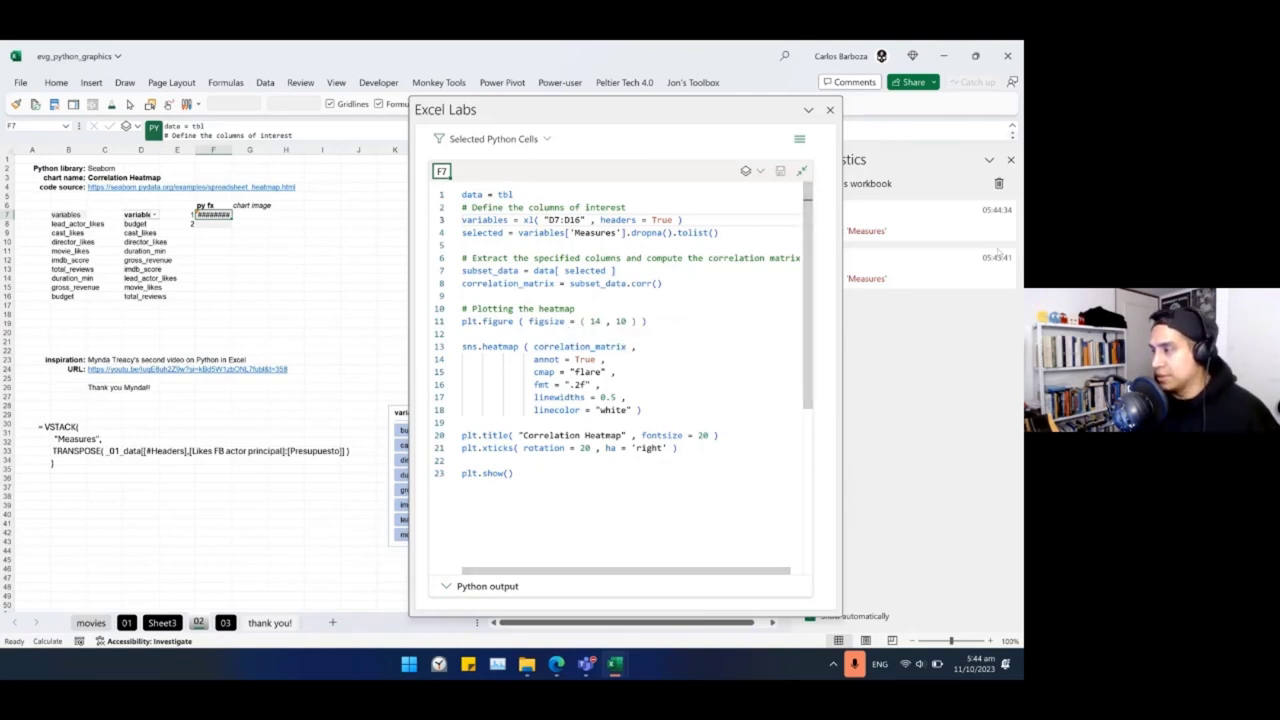
Reposition the code pane, reopen F7's code and recommit it.
left_click_drag(760, 104, 536, 98)
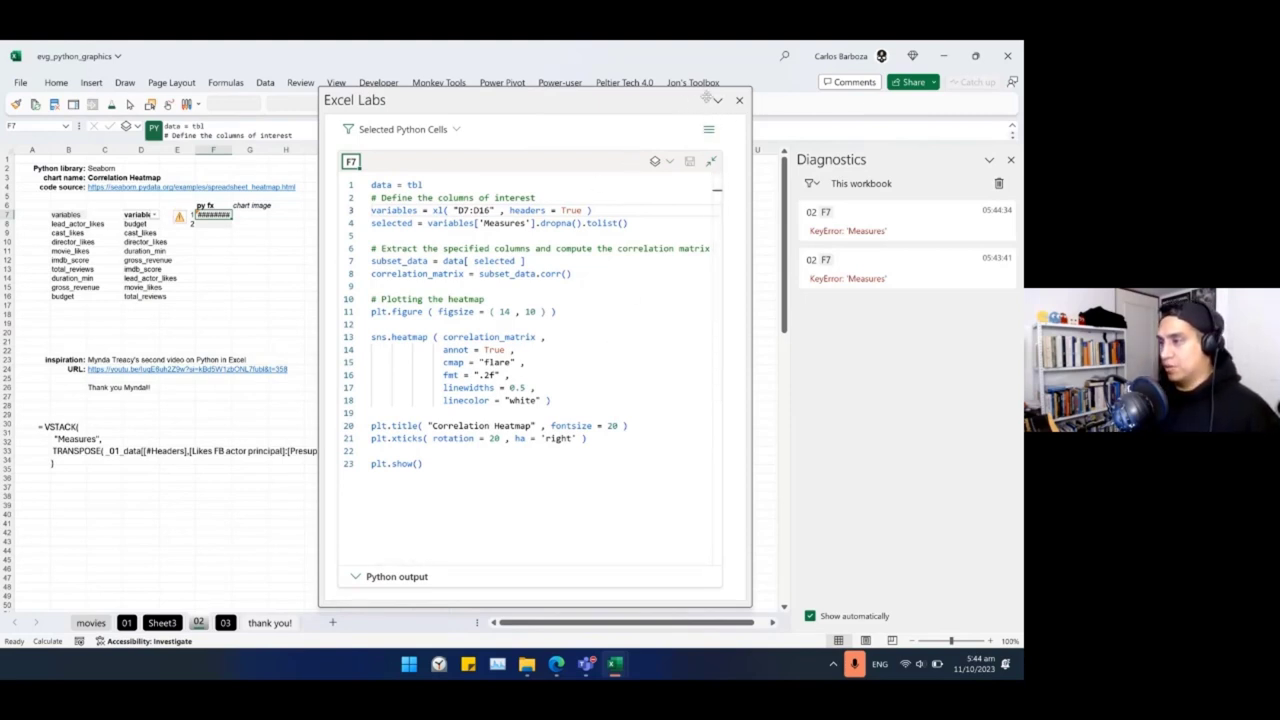
left_click_drag(693, 92, 693, 387)
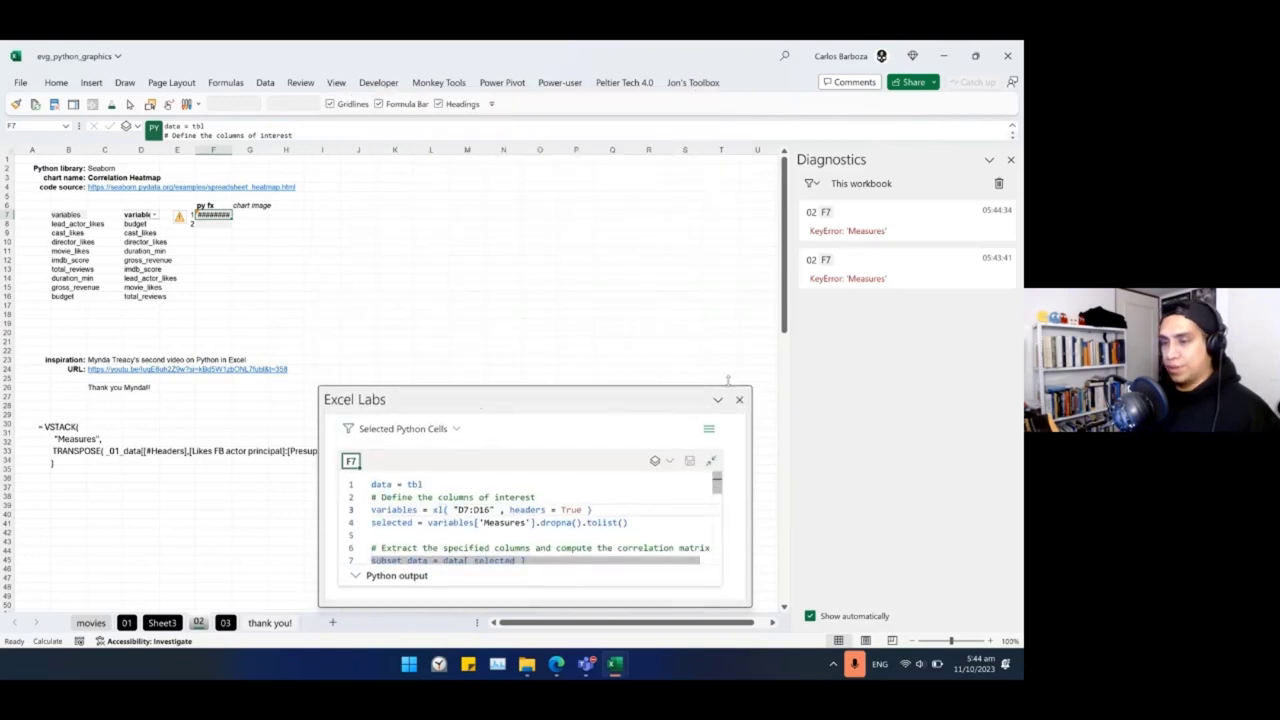
left_click(212, 223)
double_click(212, 214)
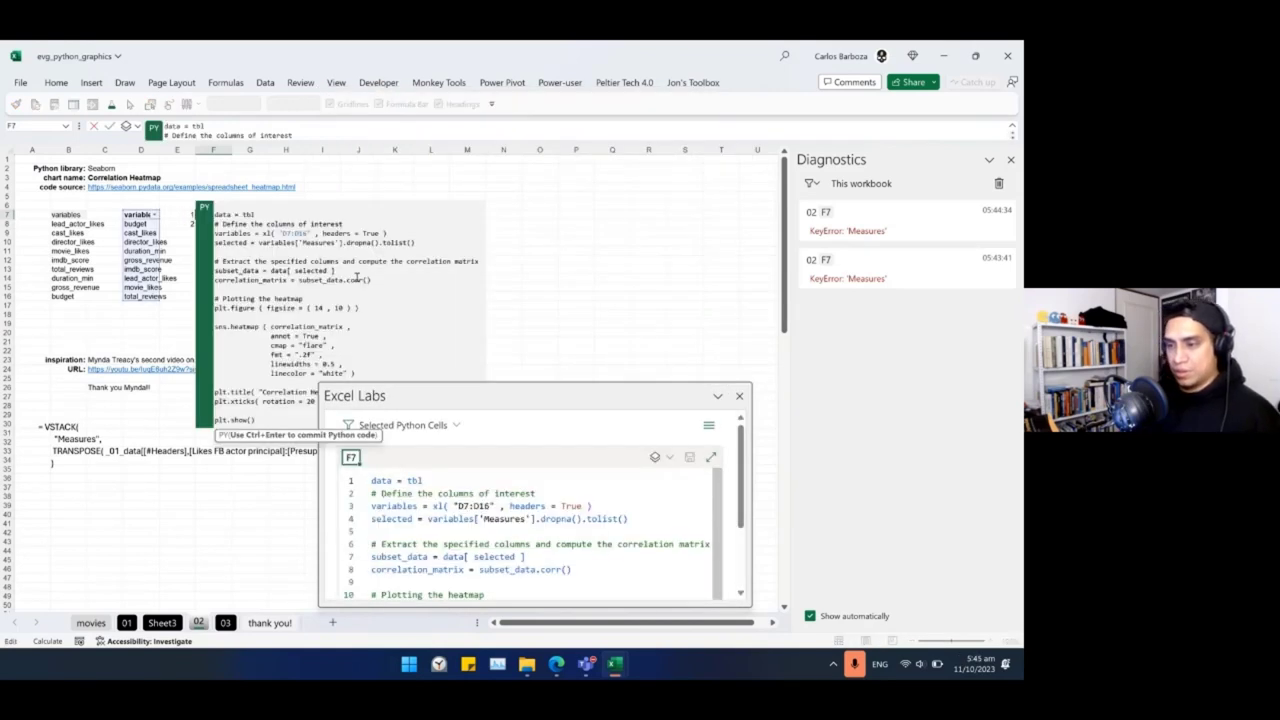
left_click_drag(606, 386, 755, 345)
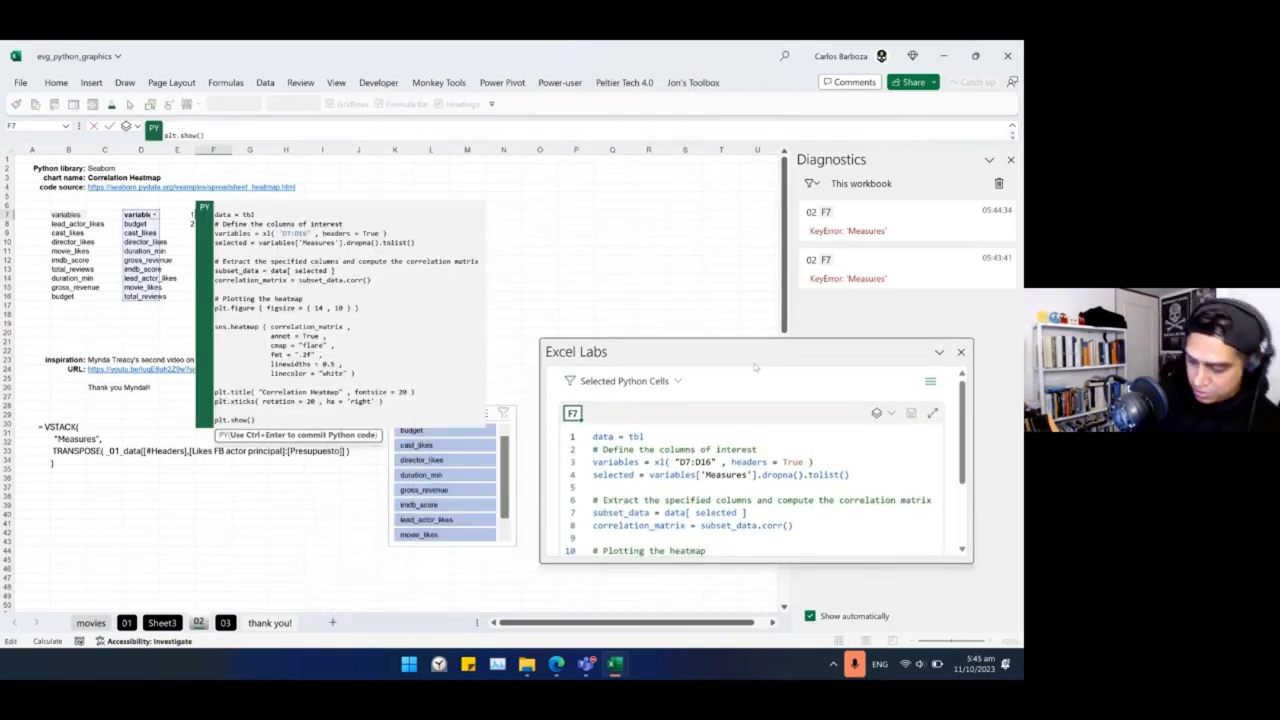
key("ctrl+Return")
Replace the 'Measures' column name with 'variables' in F7's code and commit it.
key("F2")
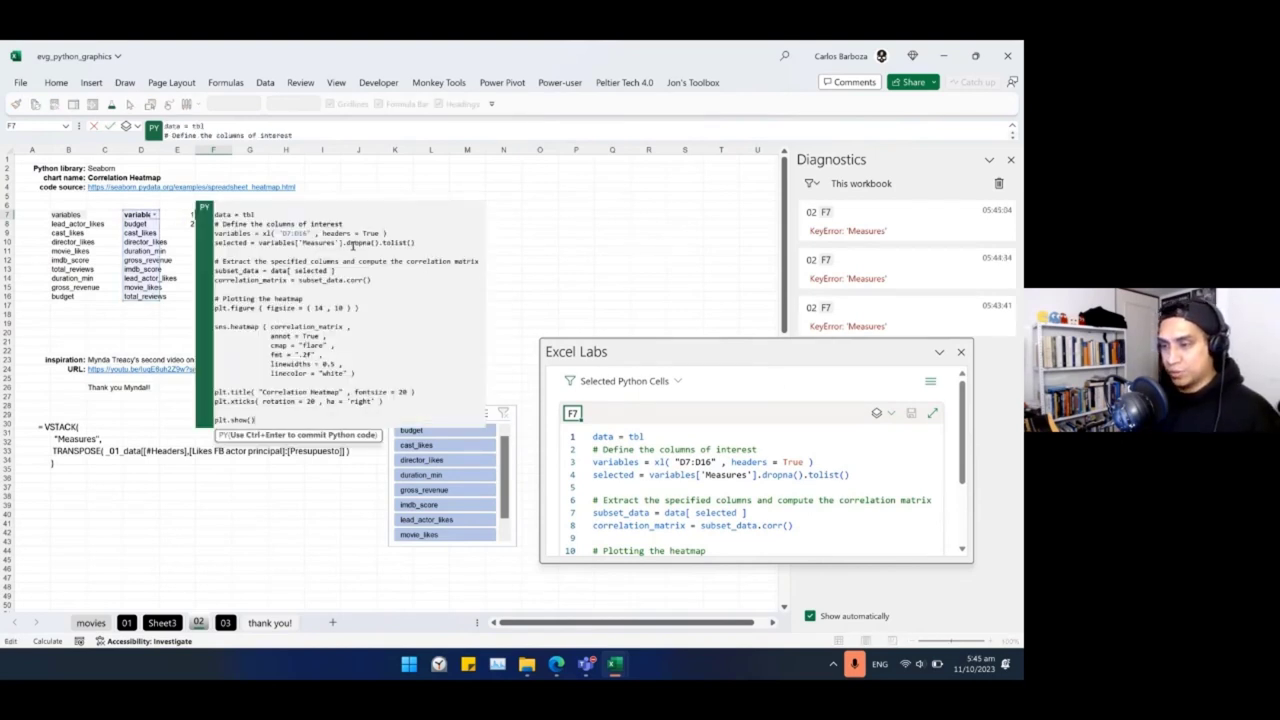
left_click(336, 242)
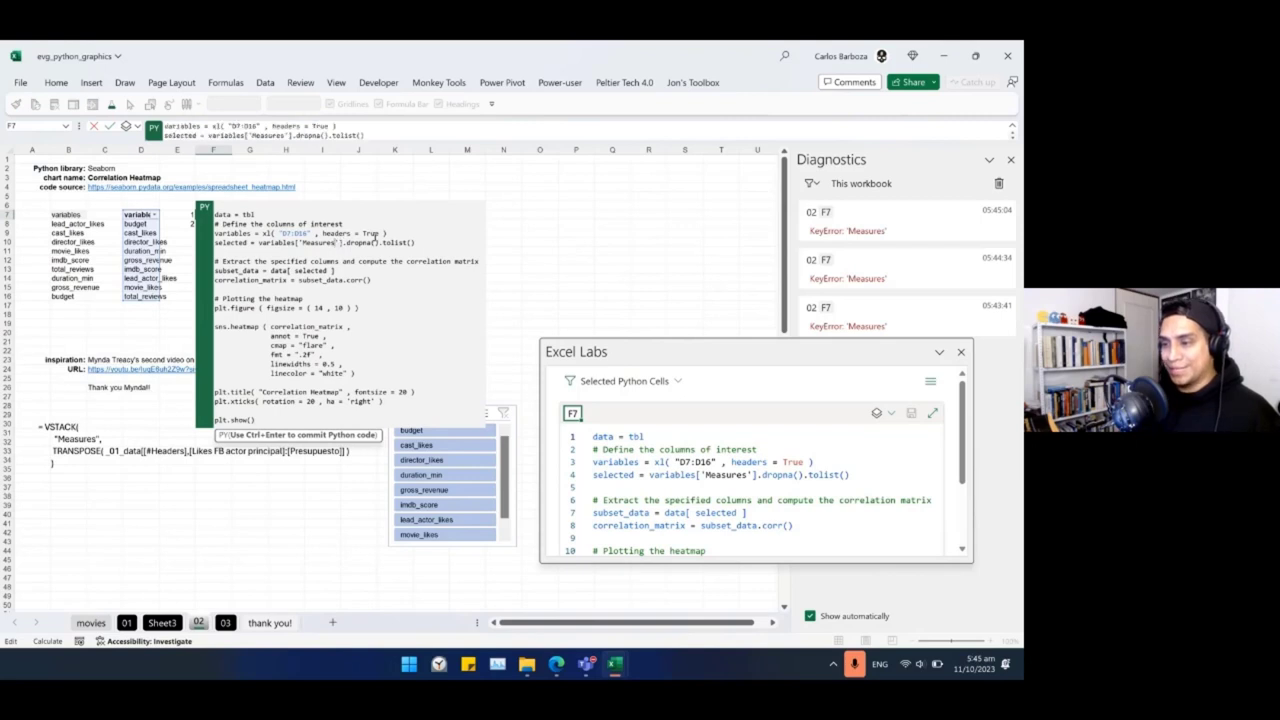
key("ctrl+shift+Left")
type("variables")
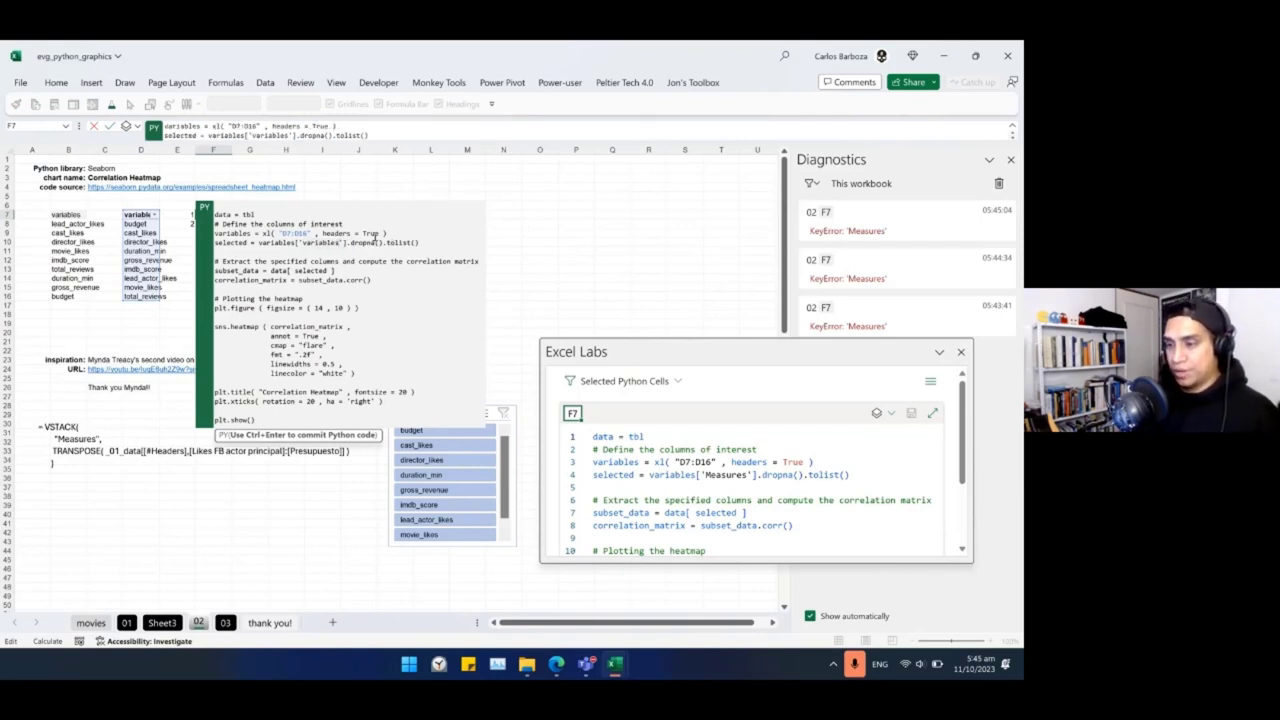
key("ctrl+Return")
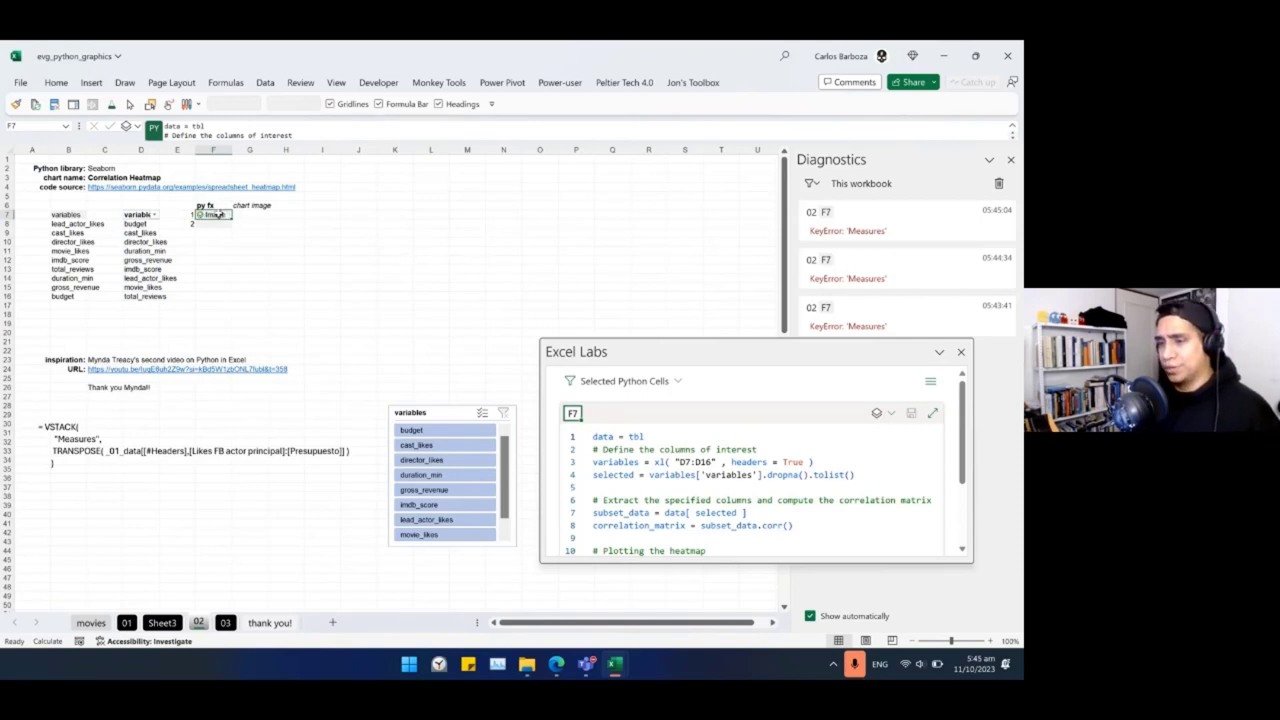
Stretch the code pane taller to reveal the code down to line 23.
right_click(220, 214)
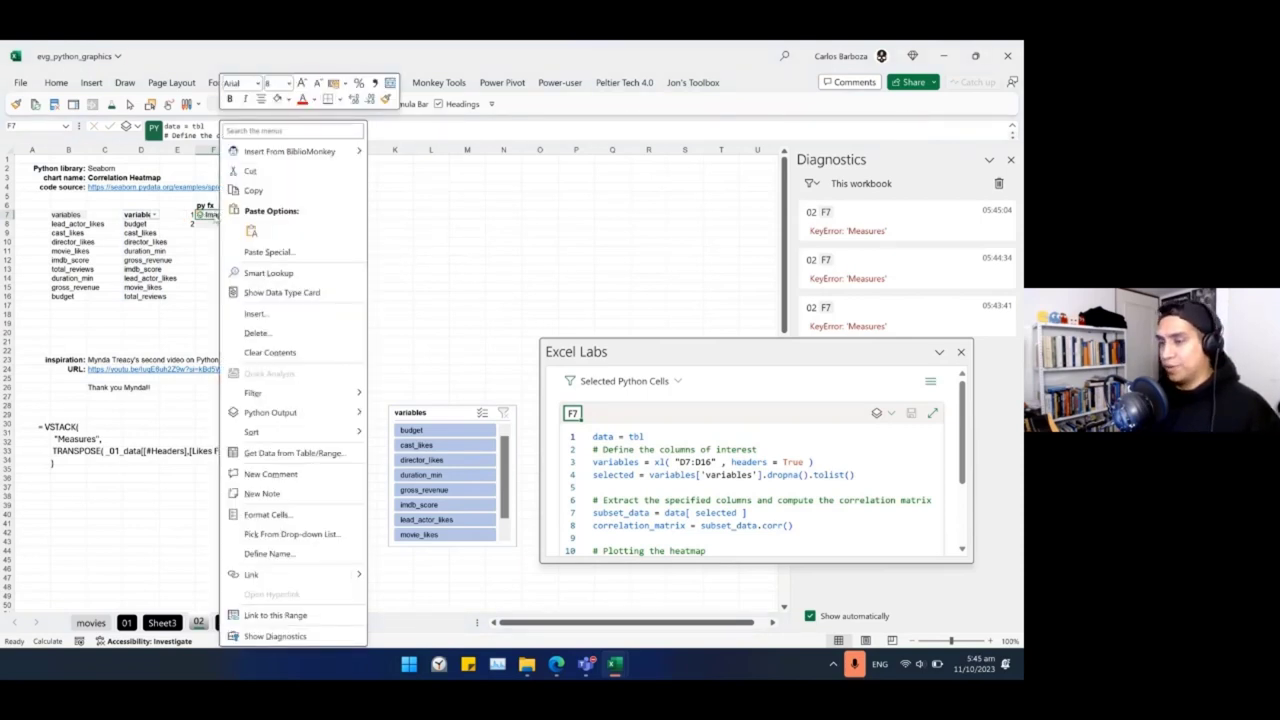
key("Escape")
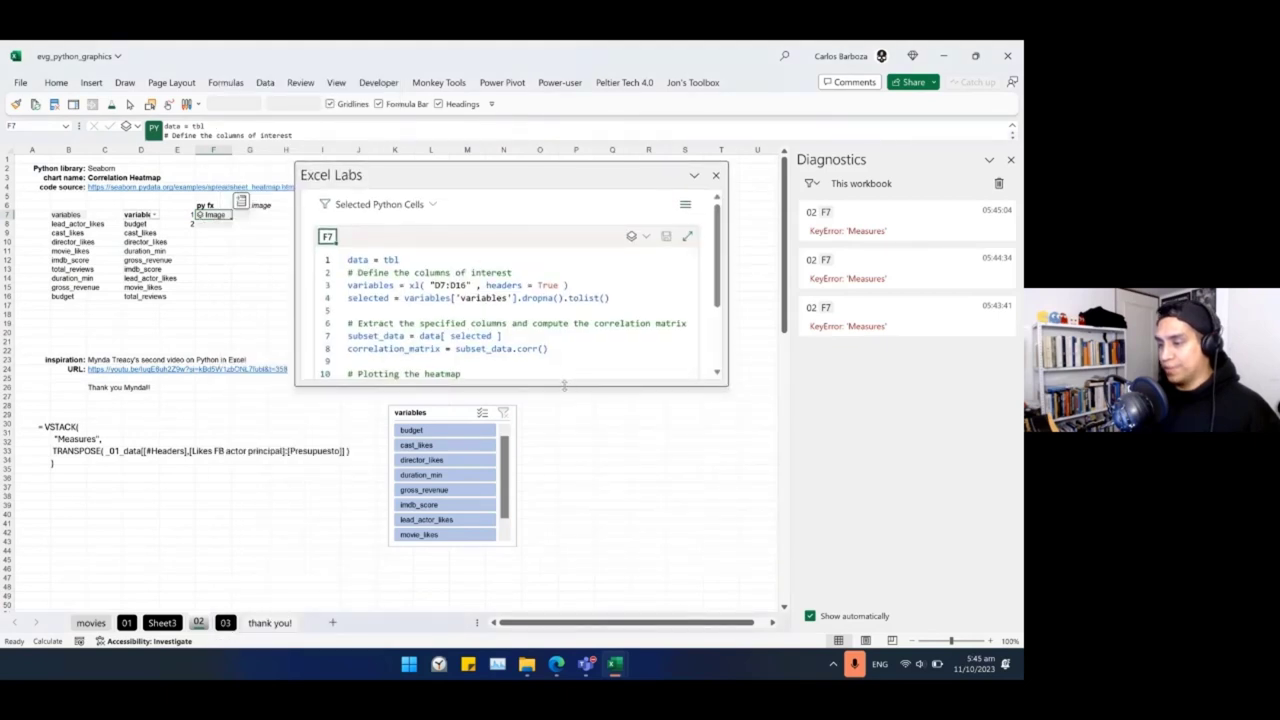
left_click_drag(563, 385, 563, 570)
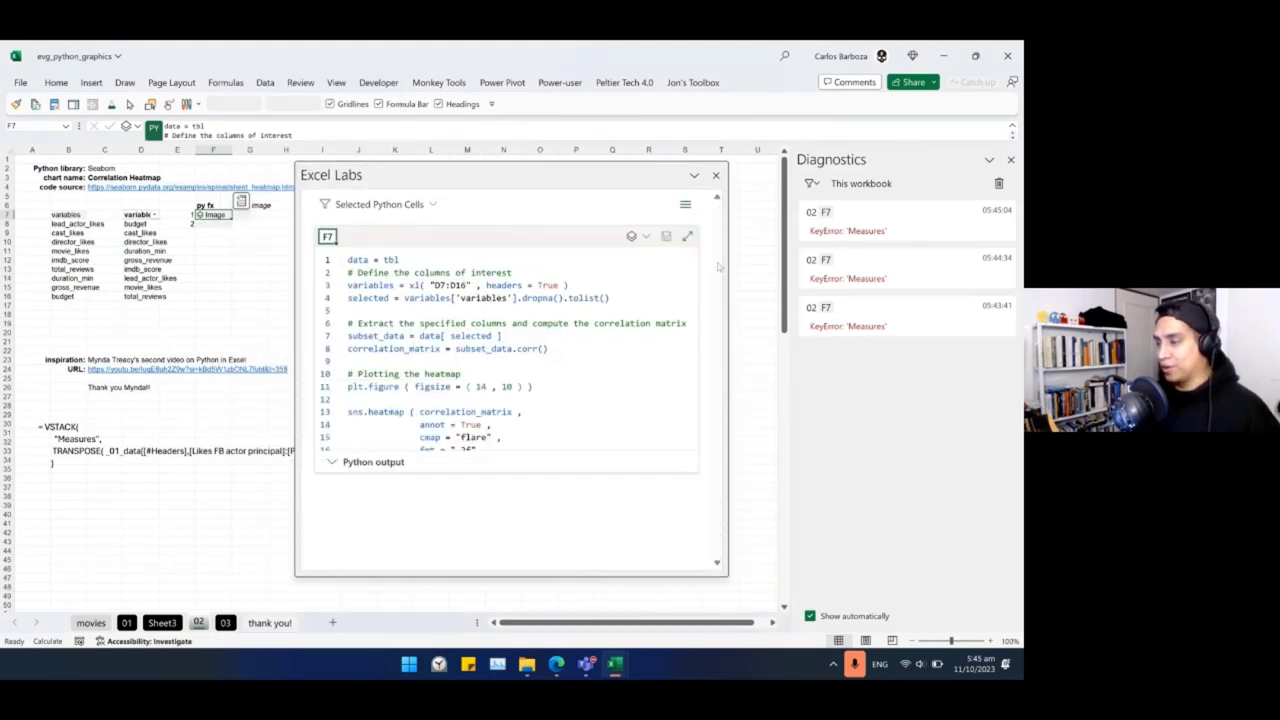
left_click_drag(513, 153, 577, 101)
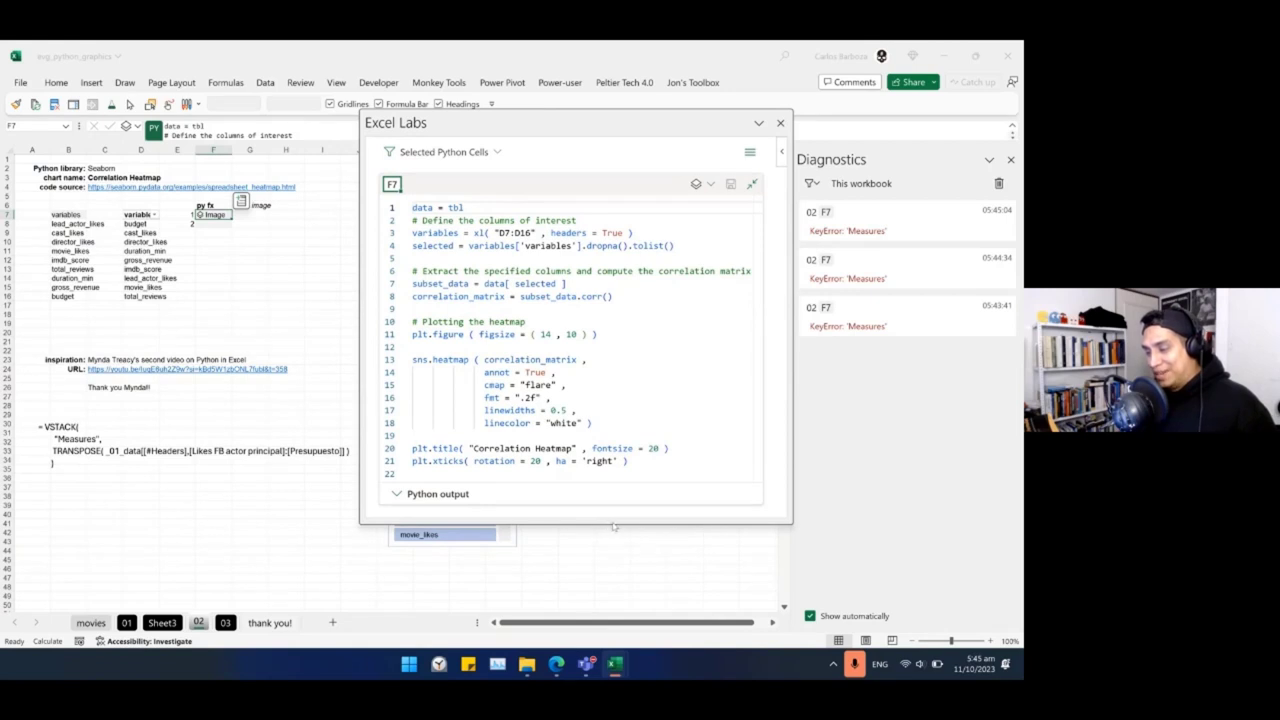
left_click_drag(612, 522, 615, 588)
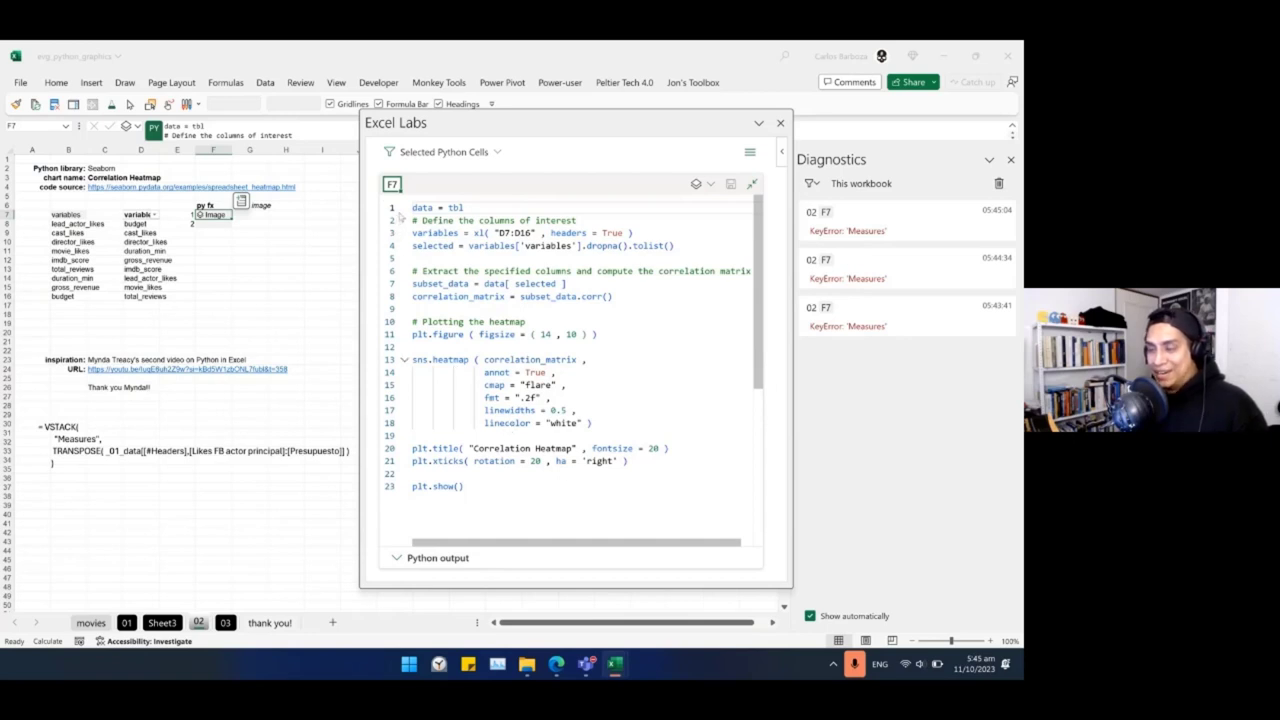
Reopen F7's code, expand the editor to all 23 lines, and shift the pane left.
left_click(211, 223)
double_click(211, 214)
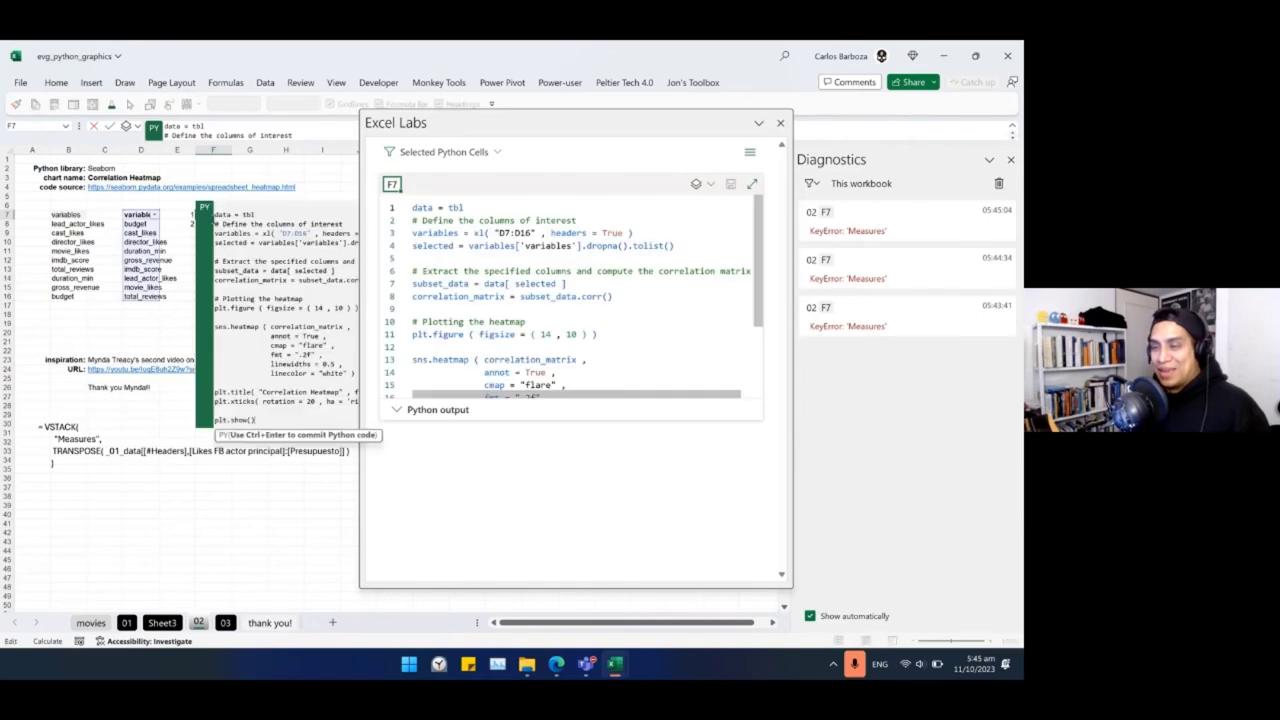
left_click_drag(667, 114, 517, 156)
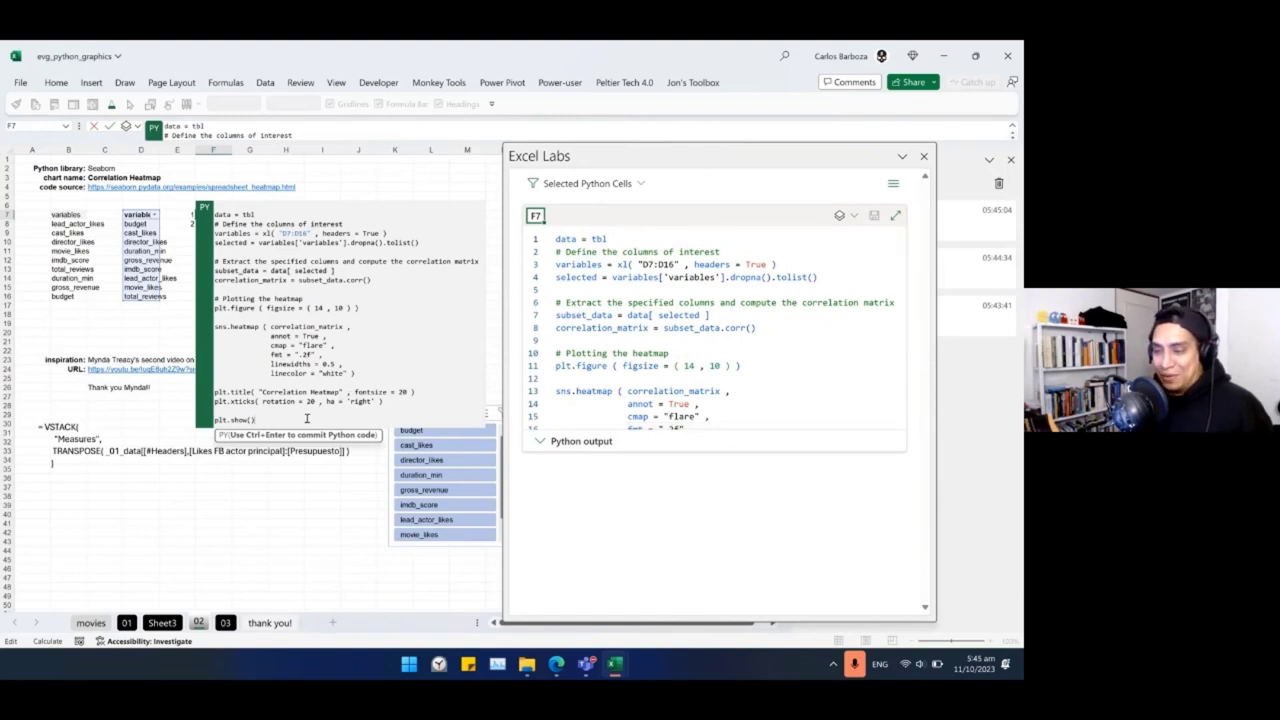
left_click_drag(305, 413, 306, 307)
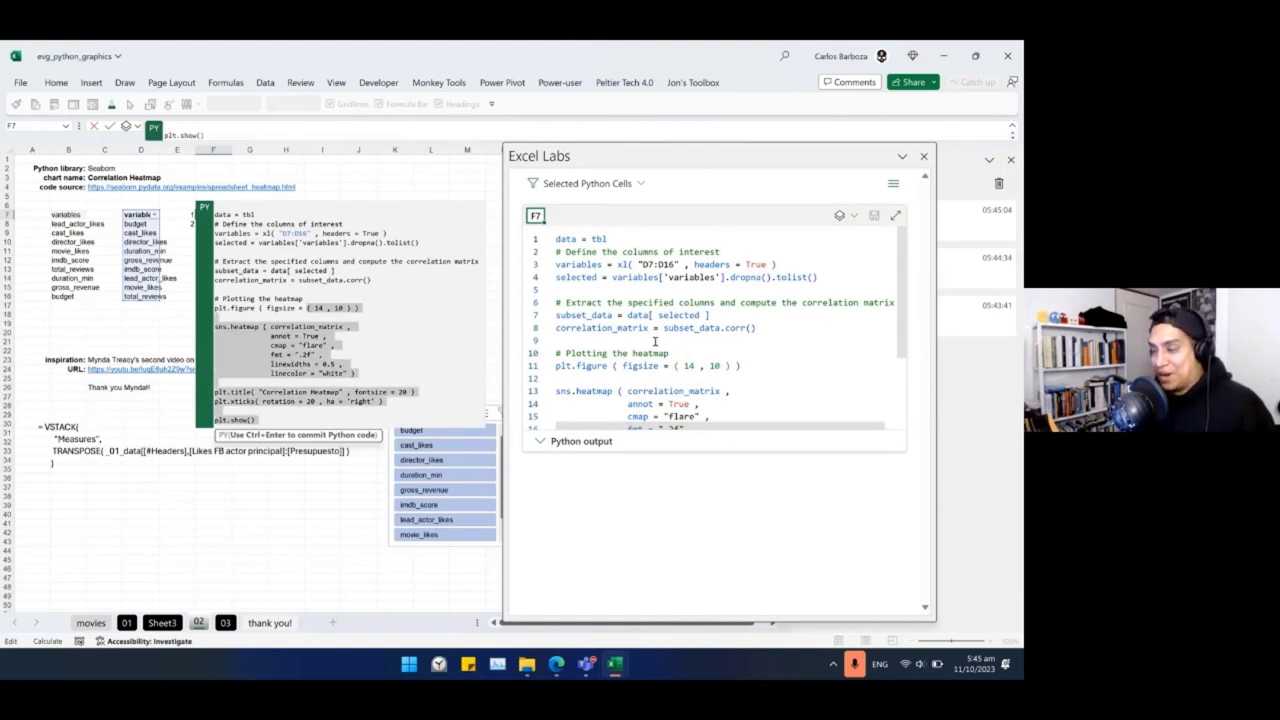
left_click(894, 216)
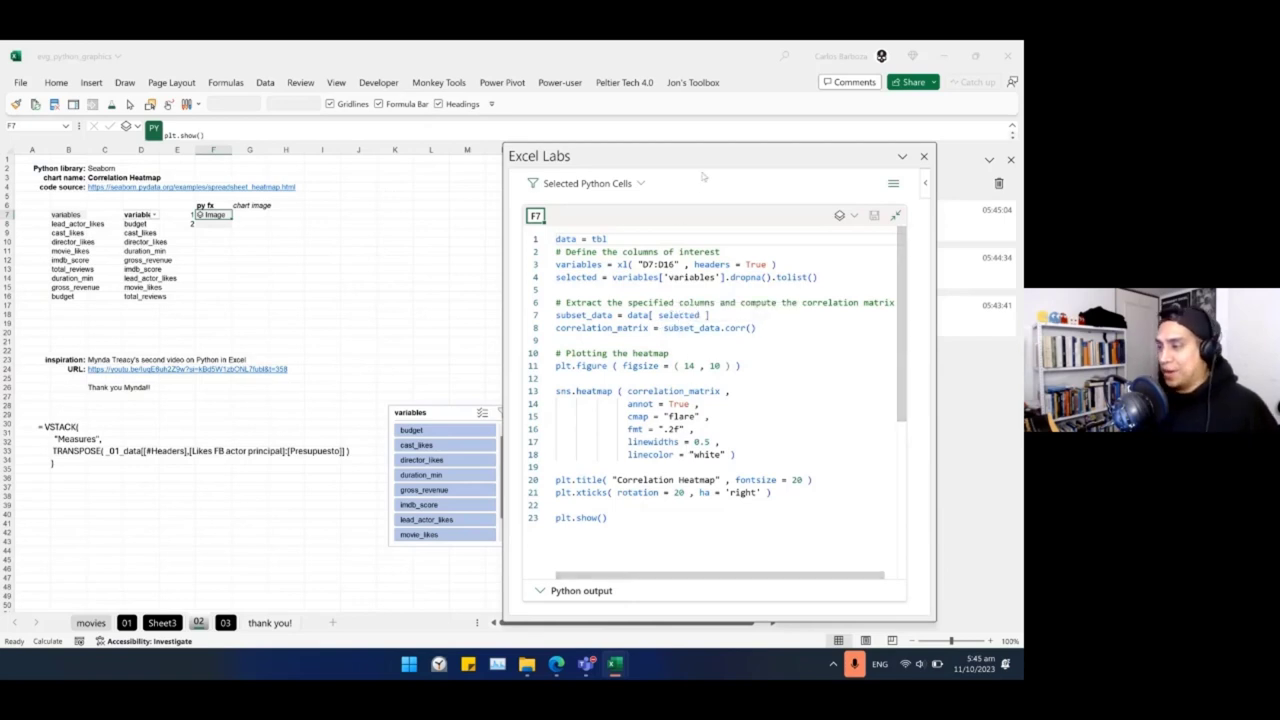
left_click_drag(706, 149, 598, 139)
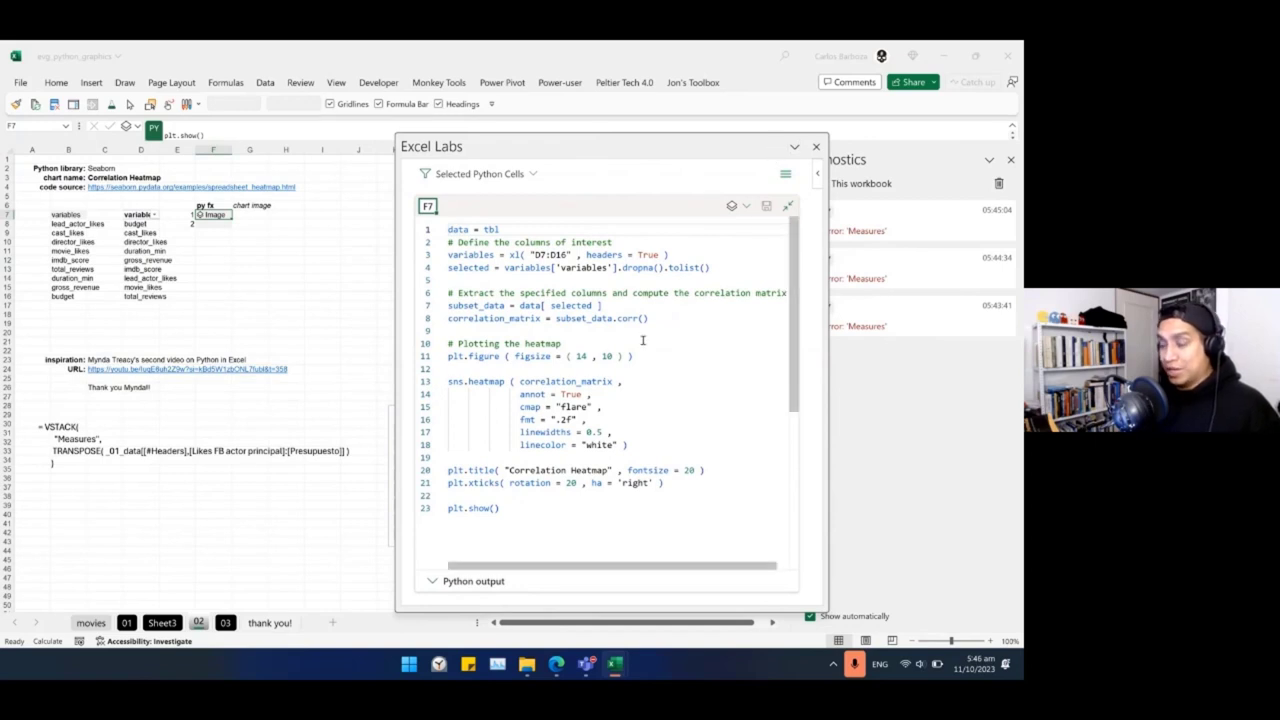
left_click_drag(616, 153, 498, 156)
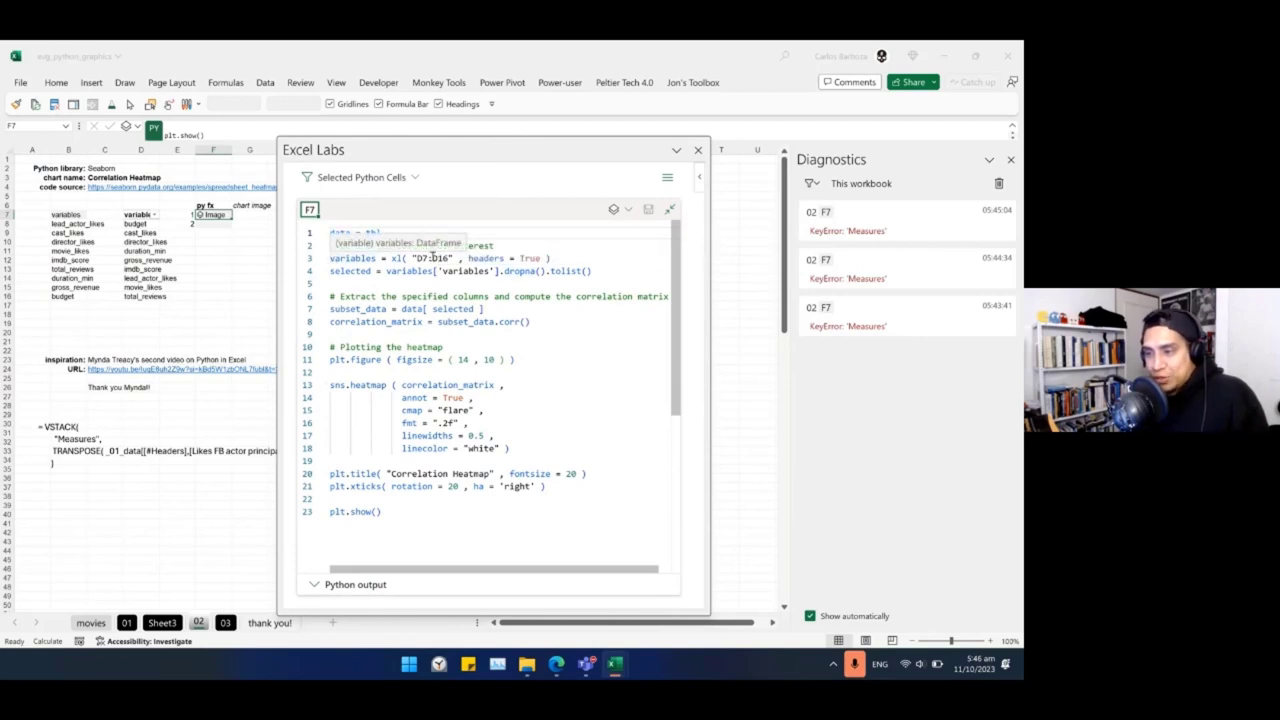
key("shift+Home")
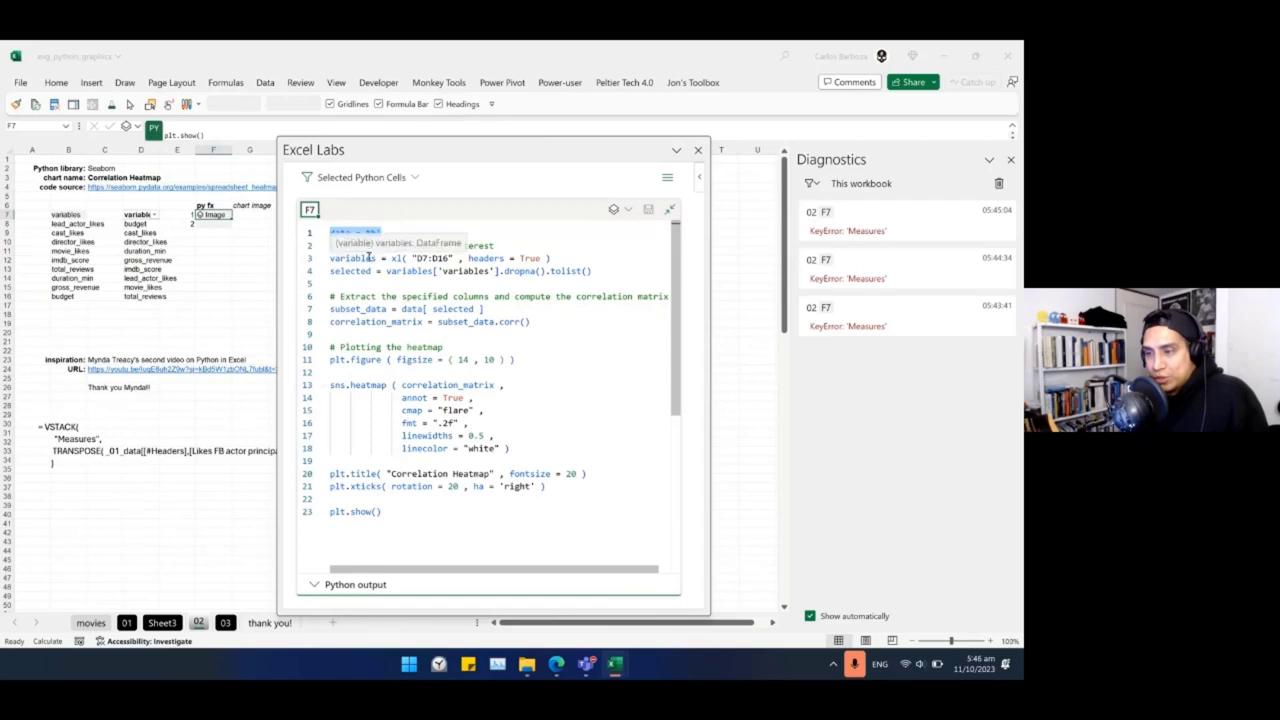
left_click(368, 258)
left_click(400, 226)
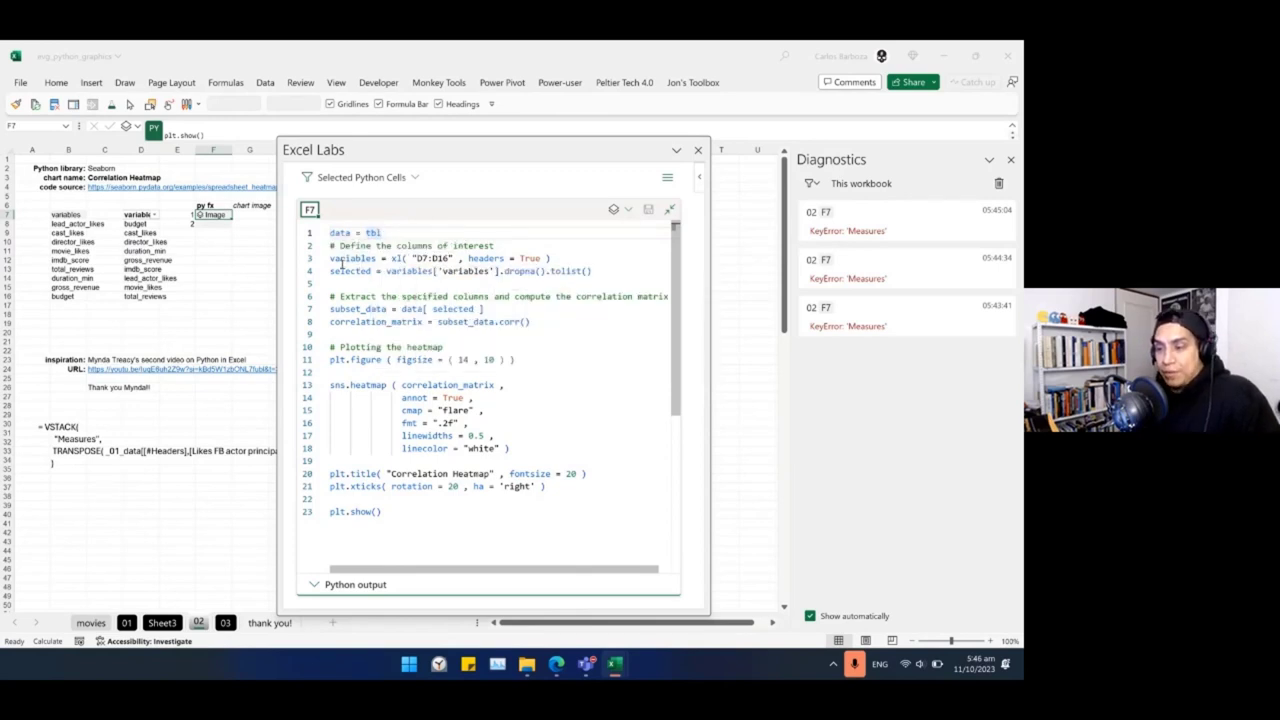
left_click_drag(332, 258, 396, 258)
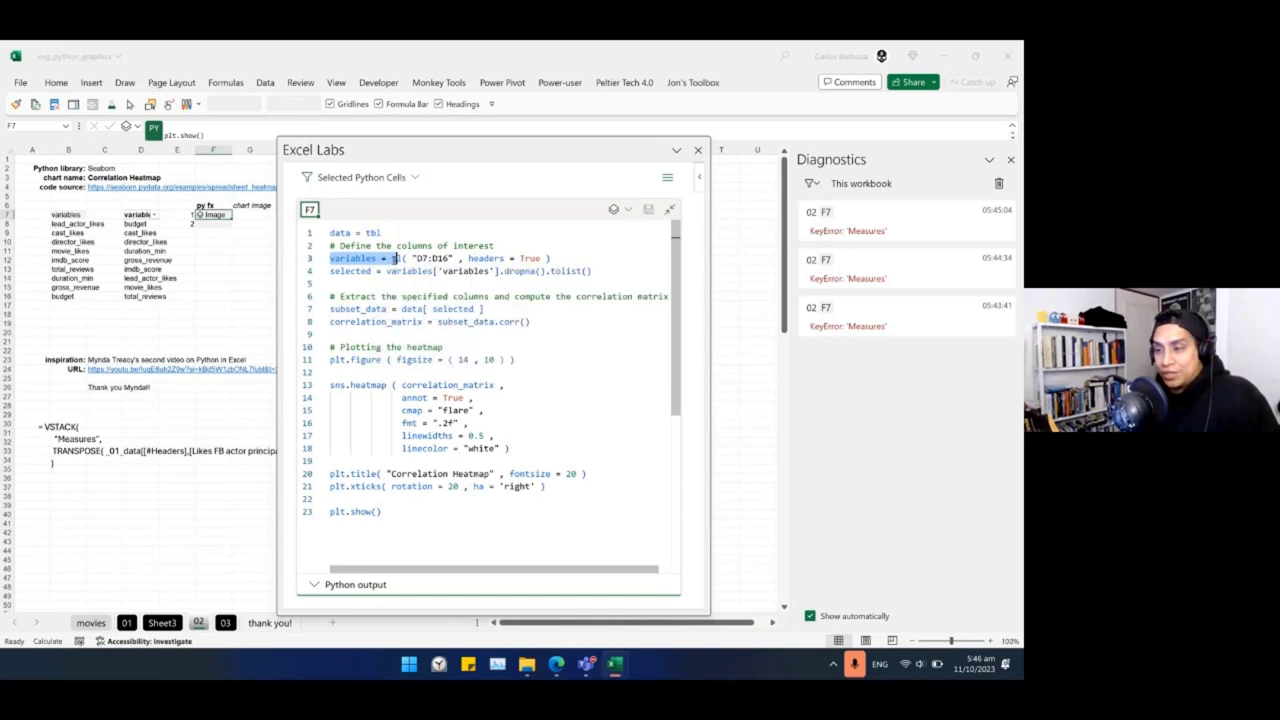
left_click(392, 258)
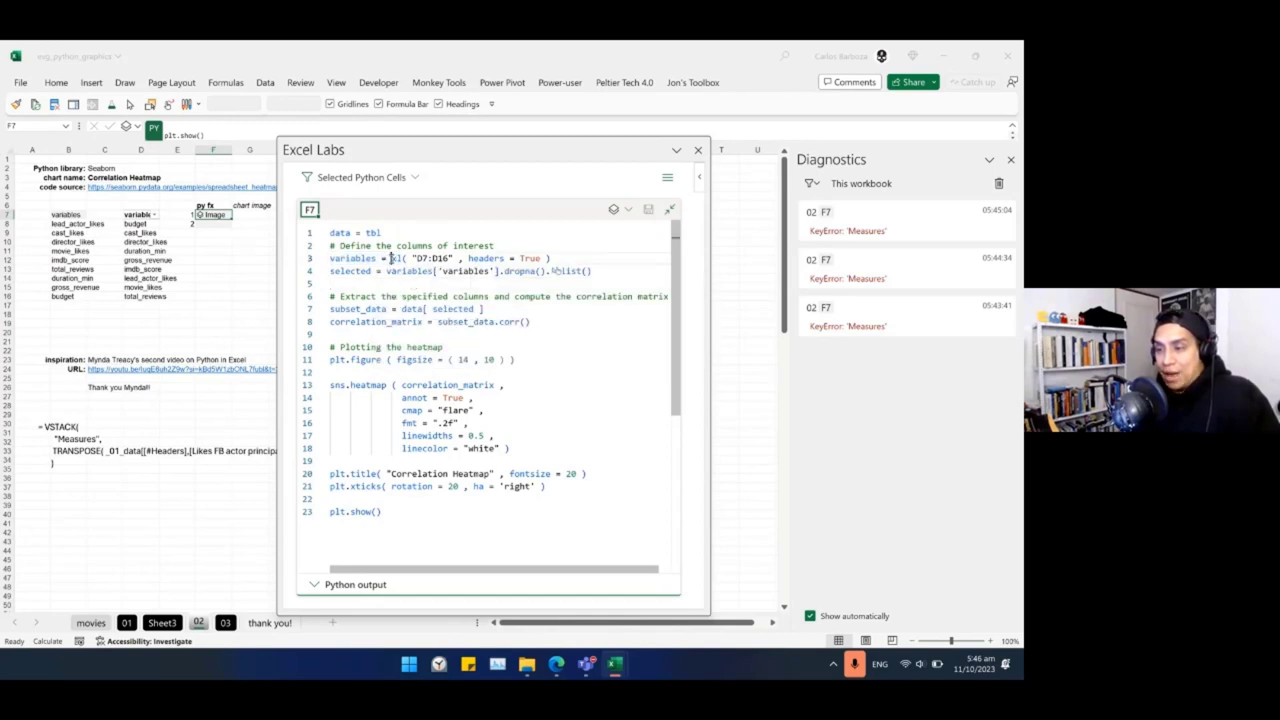
key("shift+Right")
key("shift+Right")
key("shift+Right")
key("shift+Right")
key("shift+Right")
key("shift+Right")
key("shift+Right")
key("shift+Right")
key("shift+Right")
key("shift+Right")
key("shift+Right")
key("shift+Right")
left_click_drag(449, 258, 456, 258)
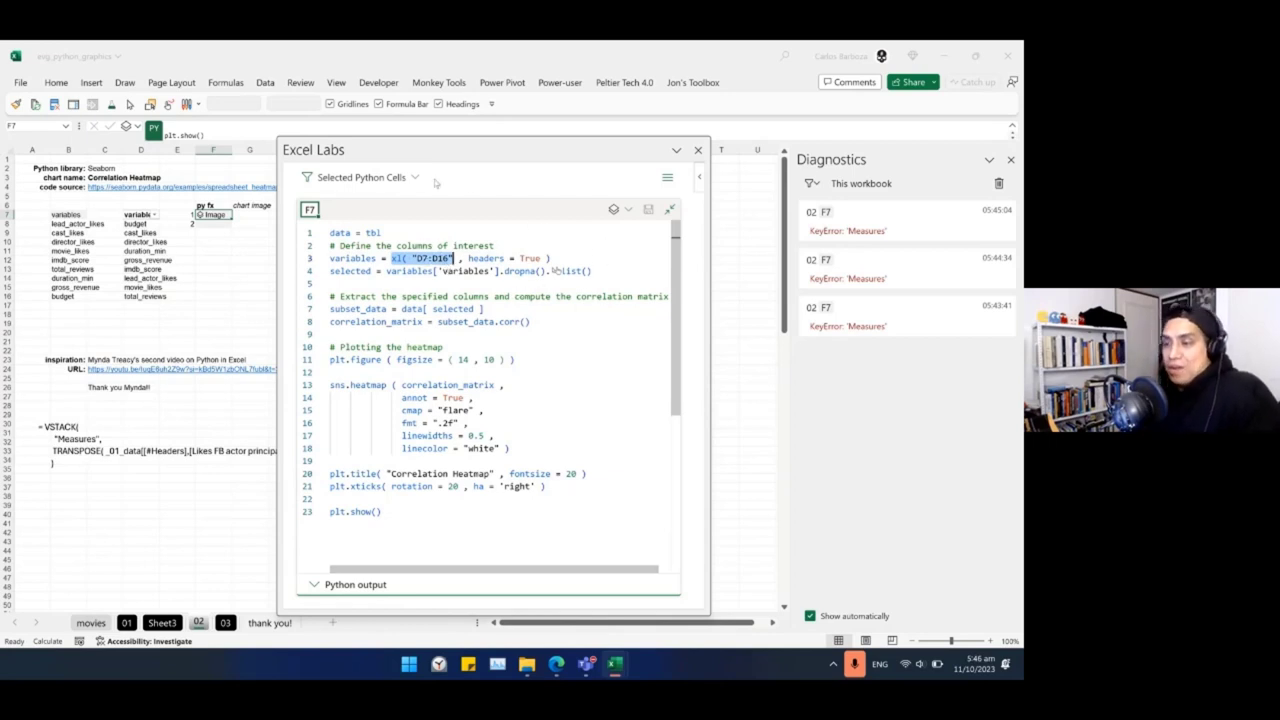
left_click(387, 271)
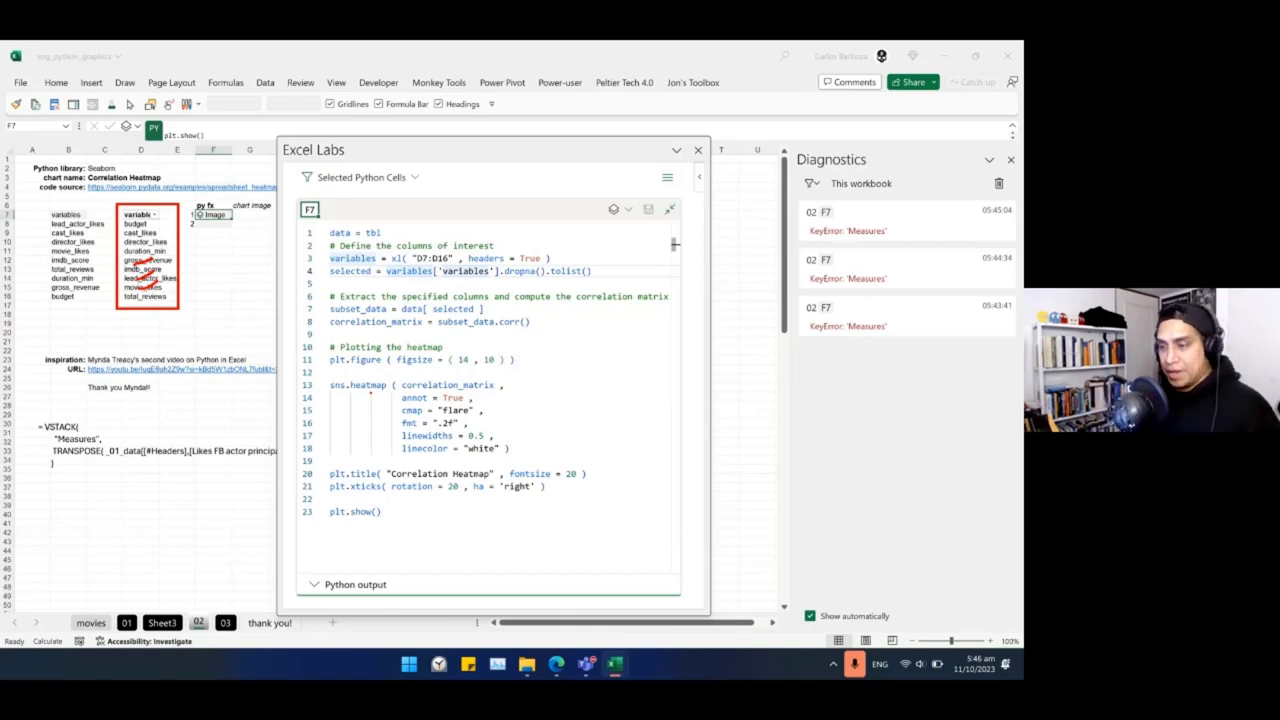
Highlight the subset_data line and the .corr() correlation matrix call.
key("Escape")
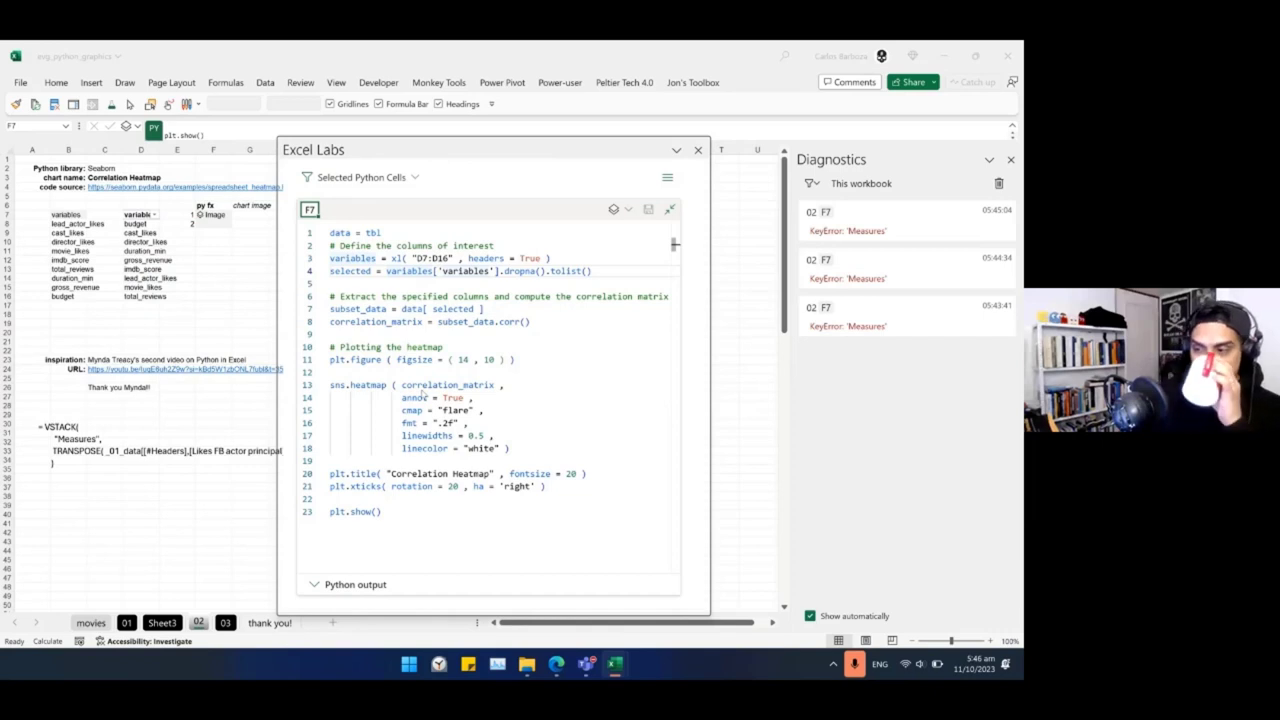
left_click(368, 311)
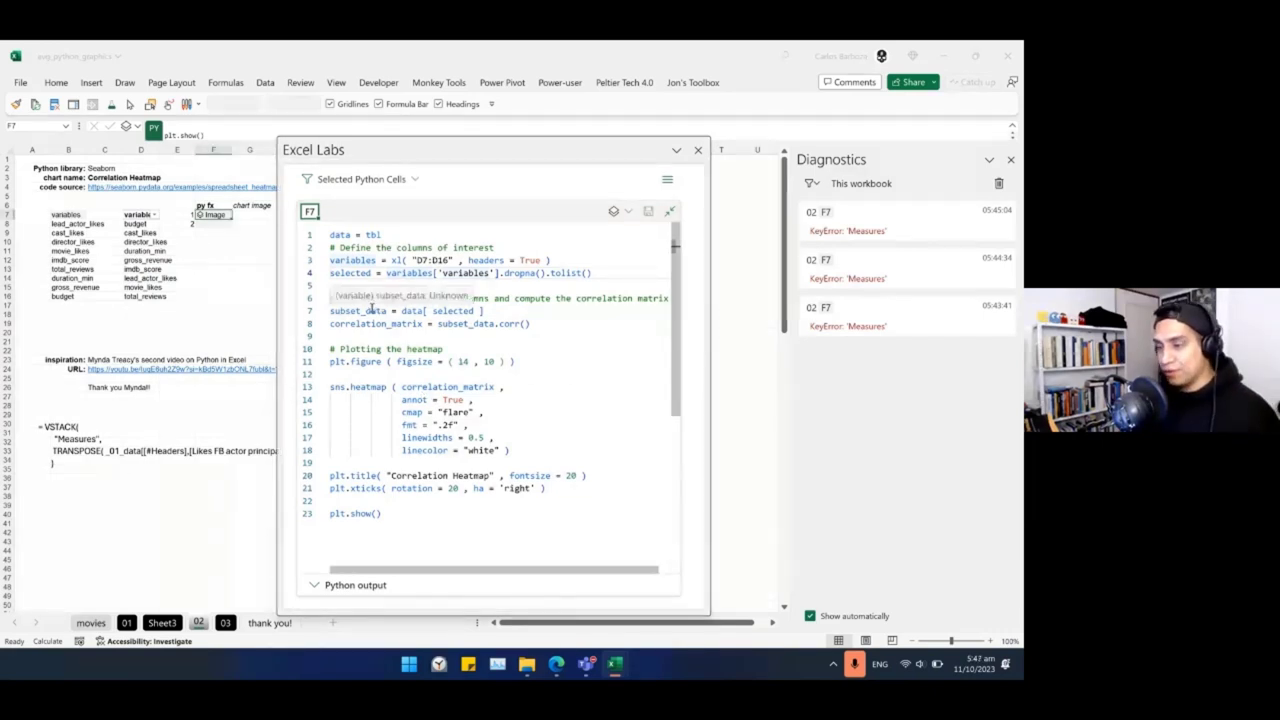
left_click(486, 310)
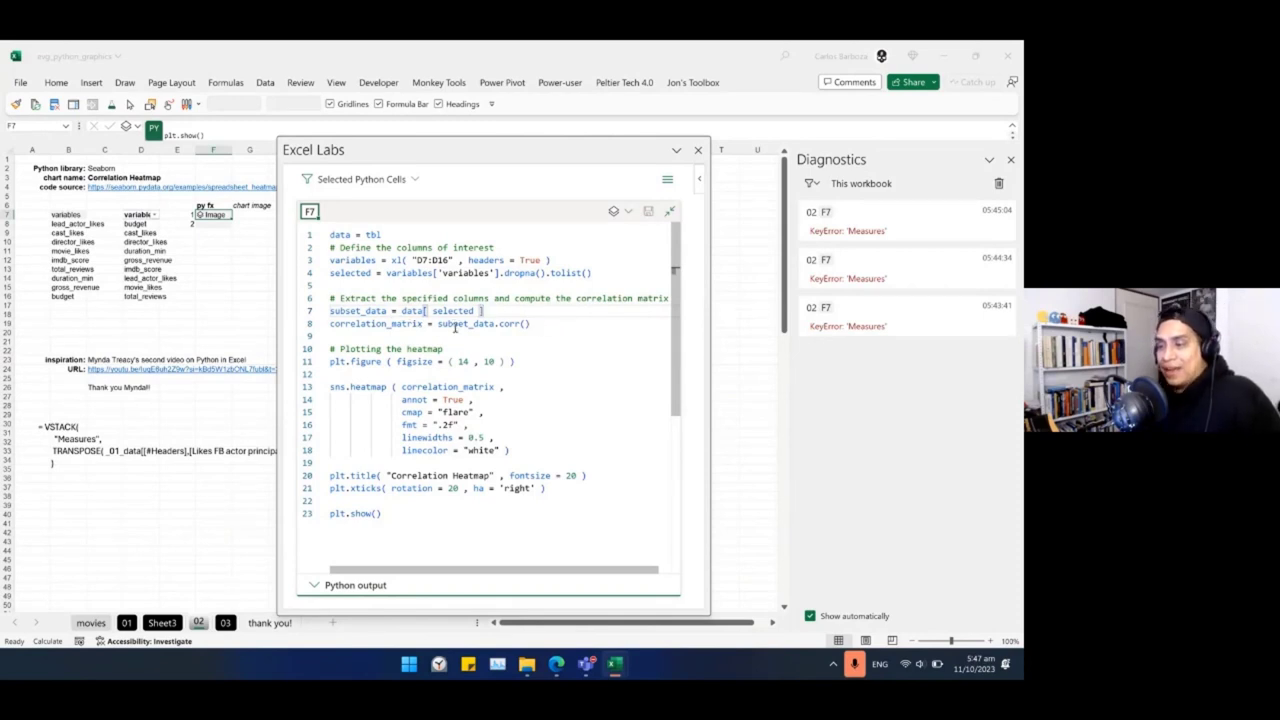
left_click(525, 331)
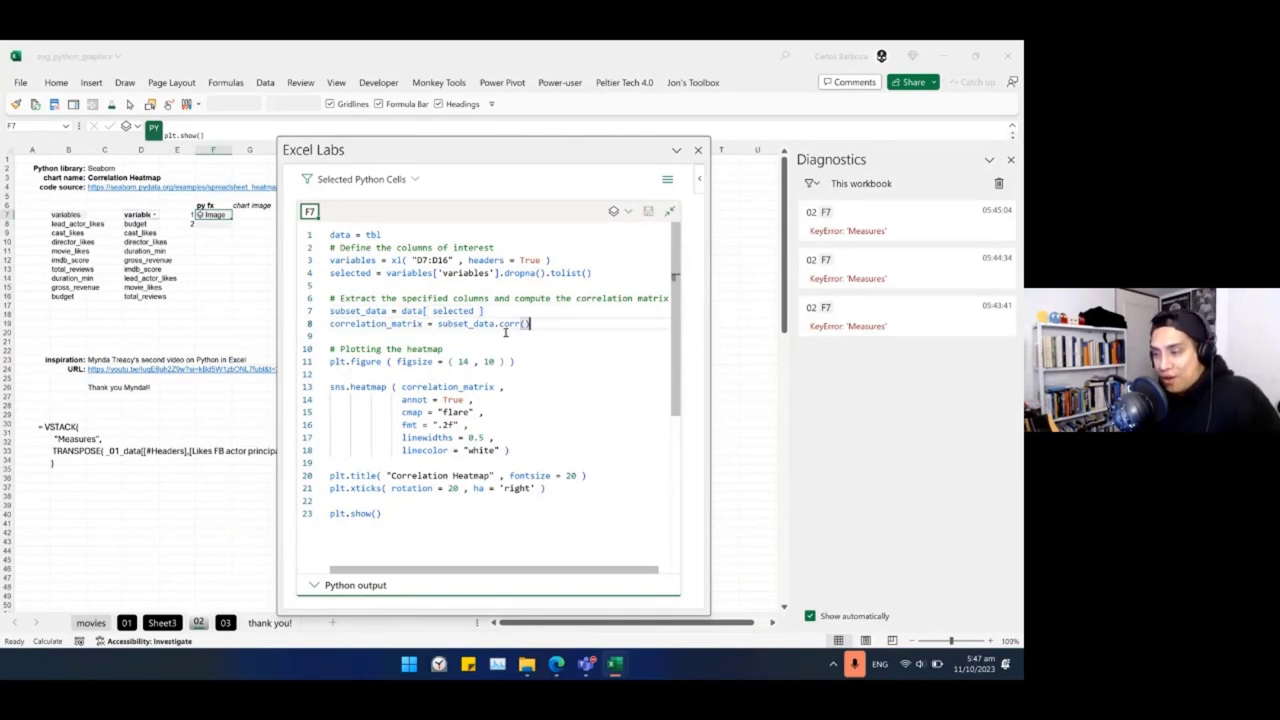
left_click_drag(497, 324, 553, 330)
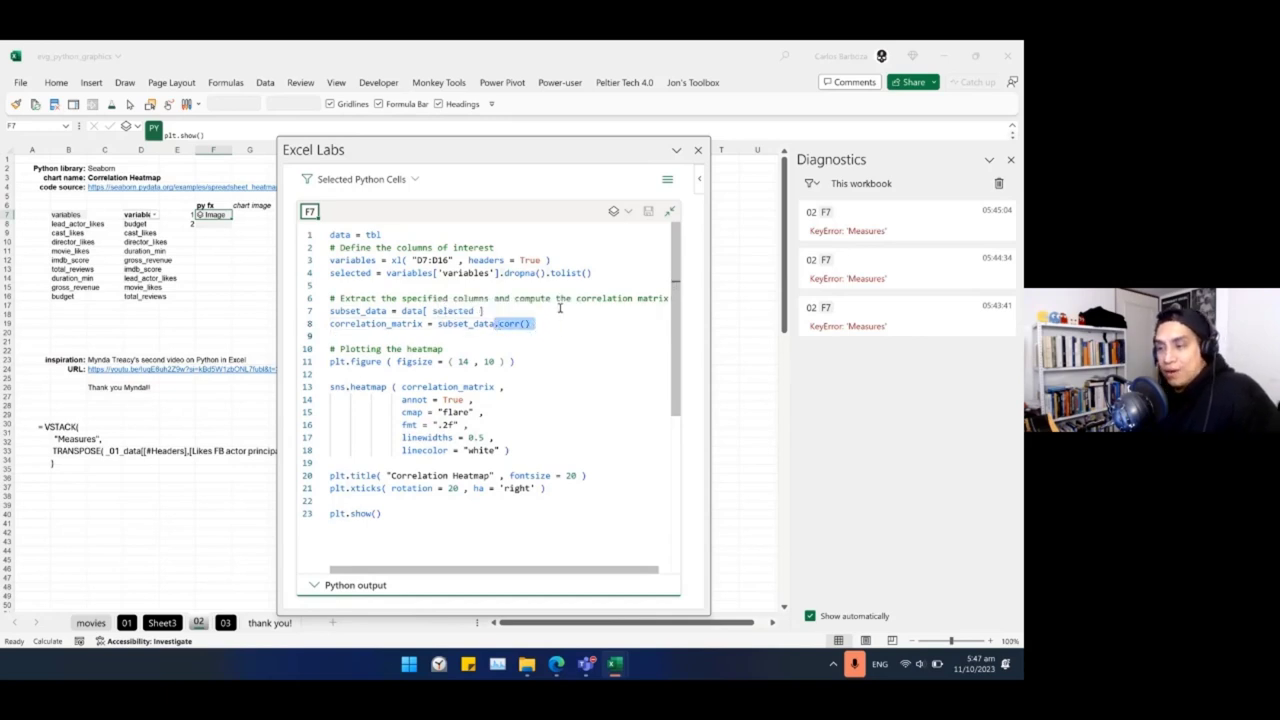
left_click(547, 362)
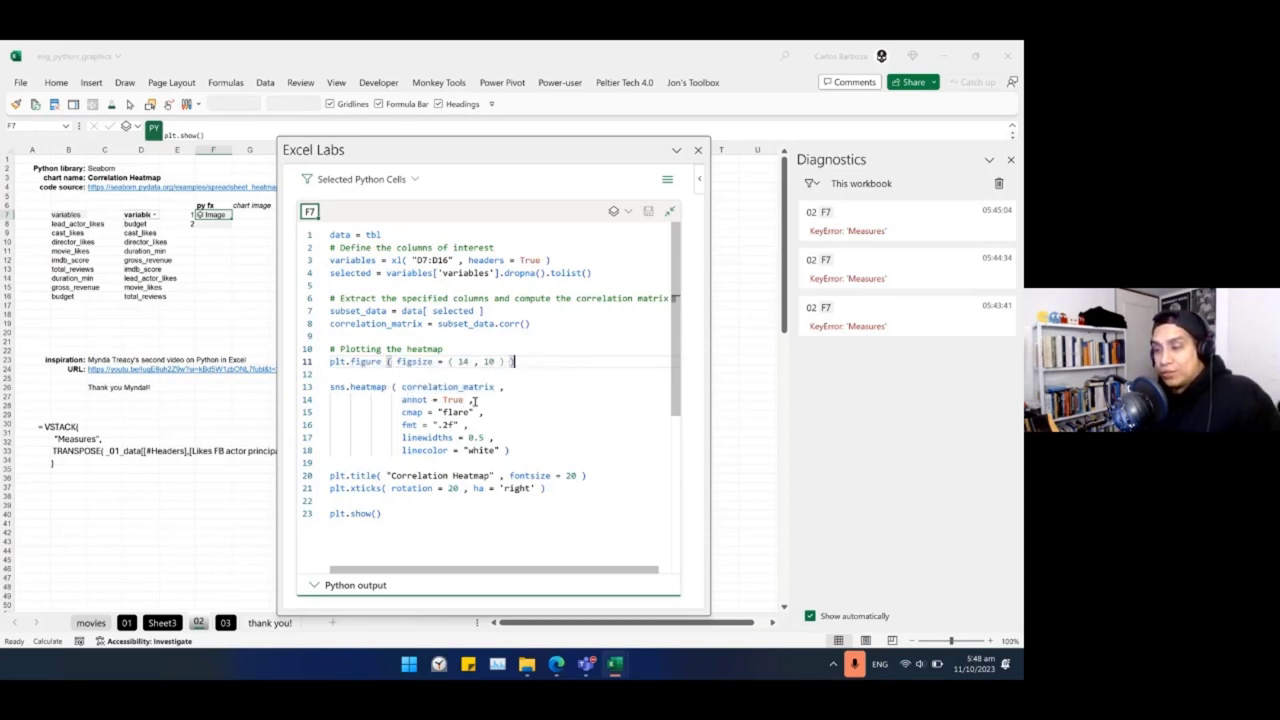
Highlight the annot = True, white line colour and chart title font size settings.
left_click_drag(470, 400, 459, 426)
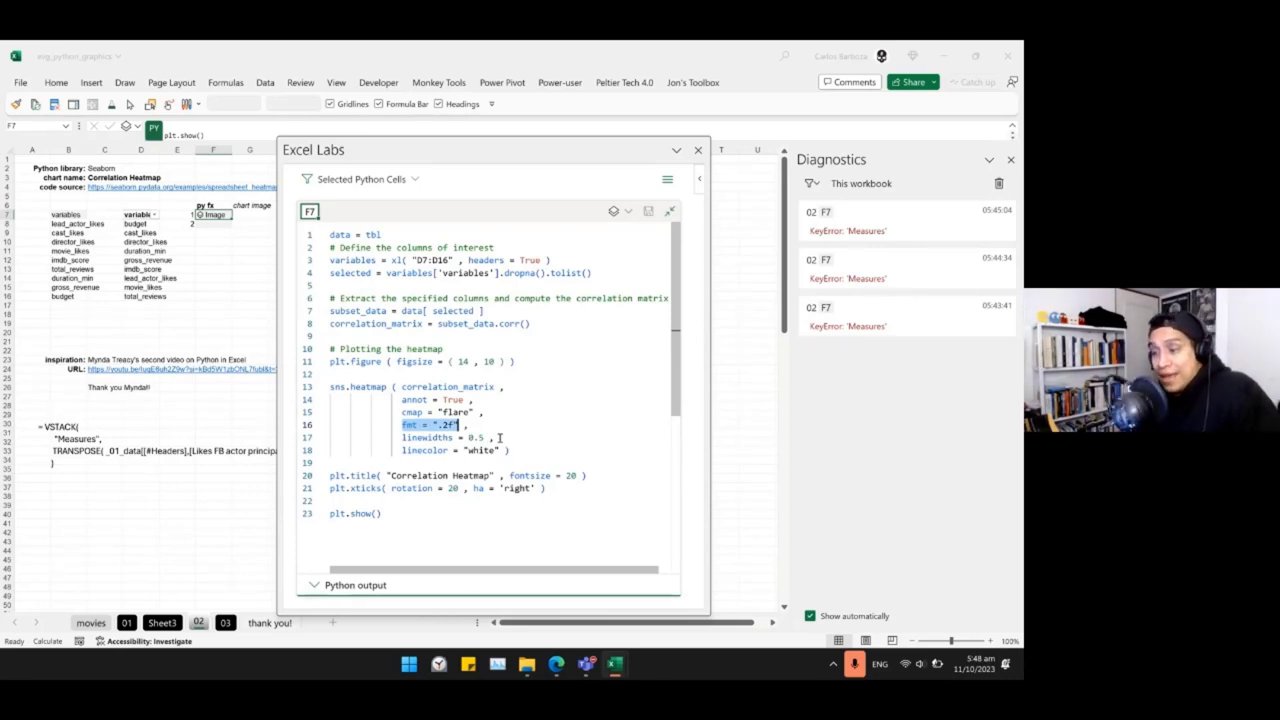
left_click(505, 450)
left_click_drag(505, 450, 401, 450)
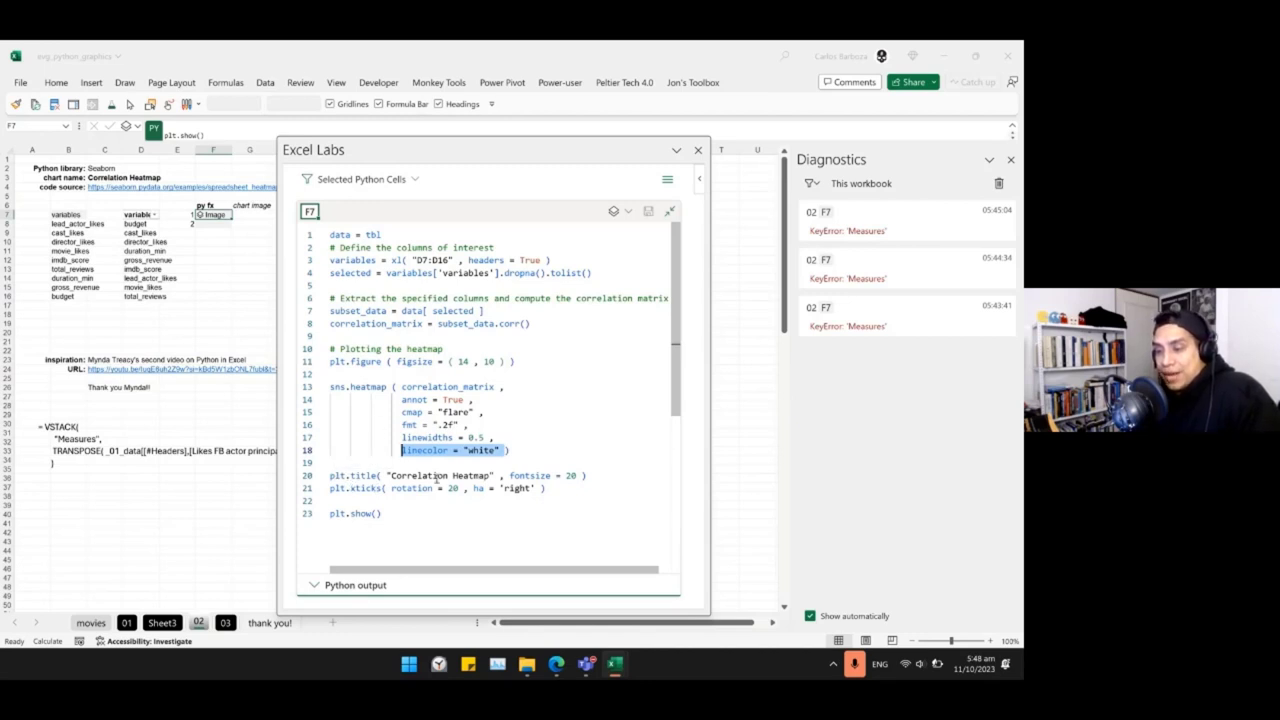
left_click_drag(391, 476, 576, 477)
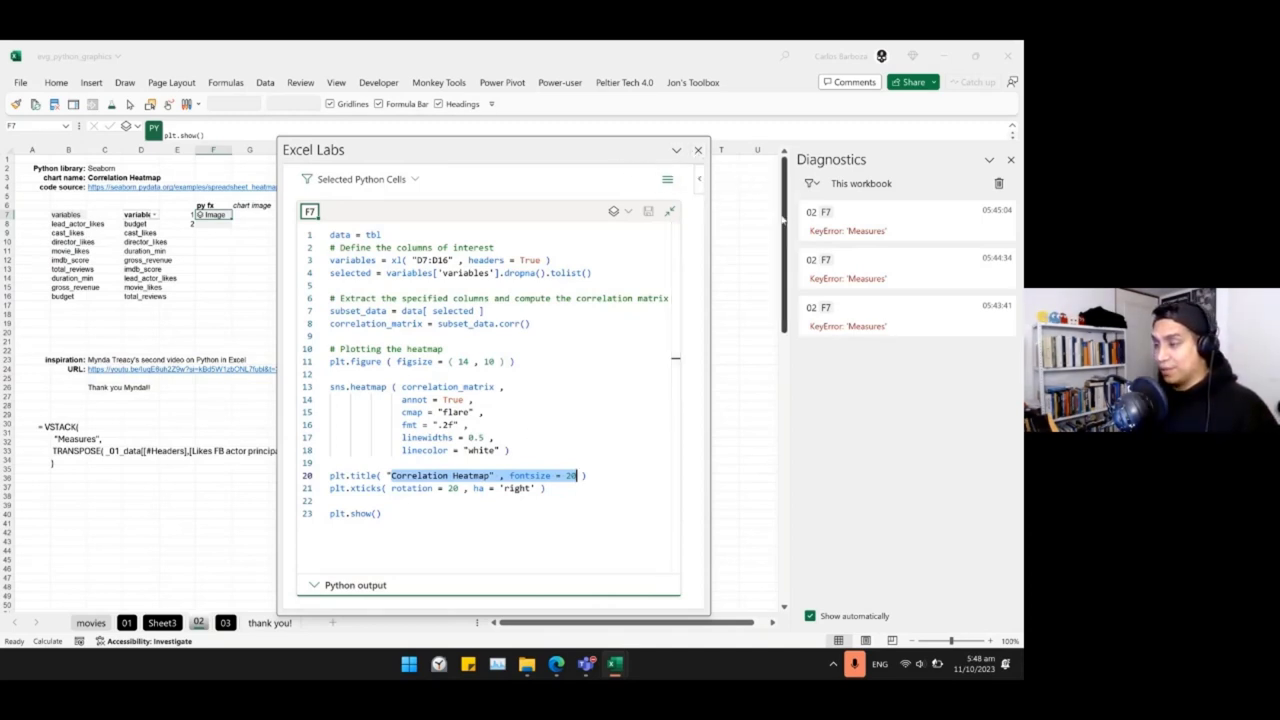
left_click(757, 205)
Create a linked picture of G7's heatmap image with Picture in Cell > Create Reference.
left_click(698, 150)
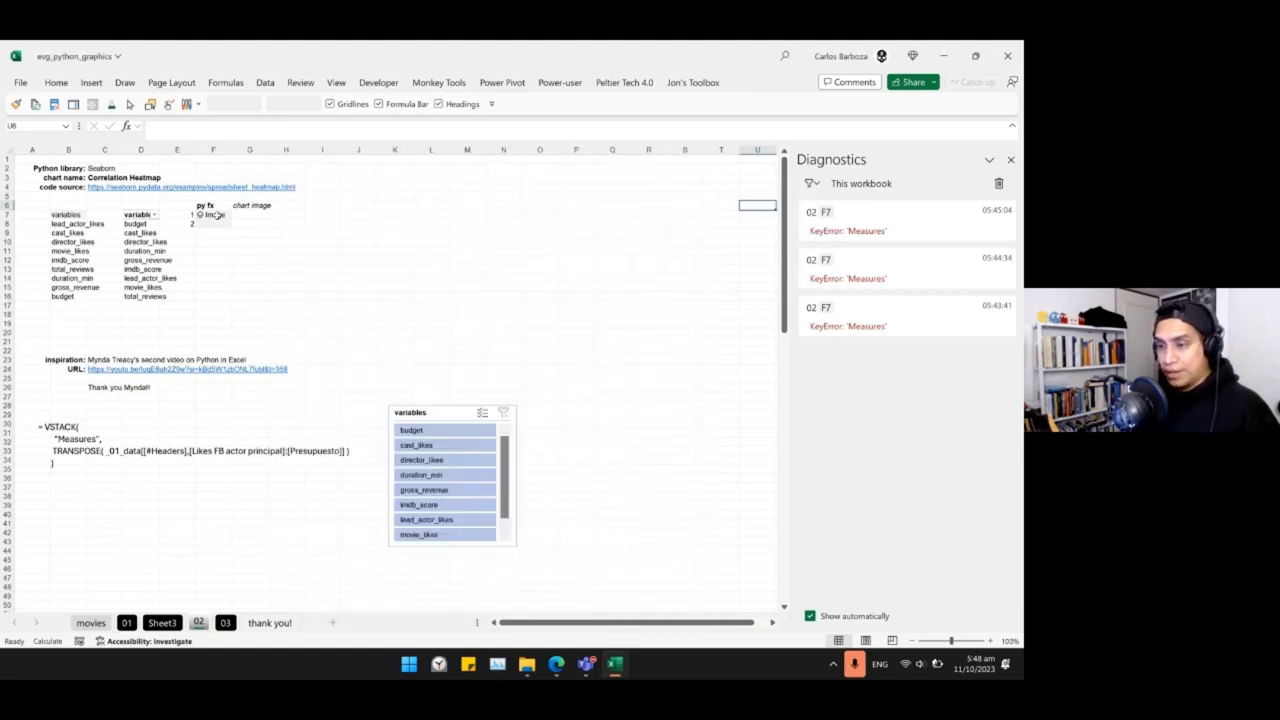
left_click(218, 214)
left_click(241, 205)
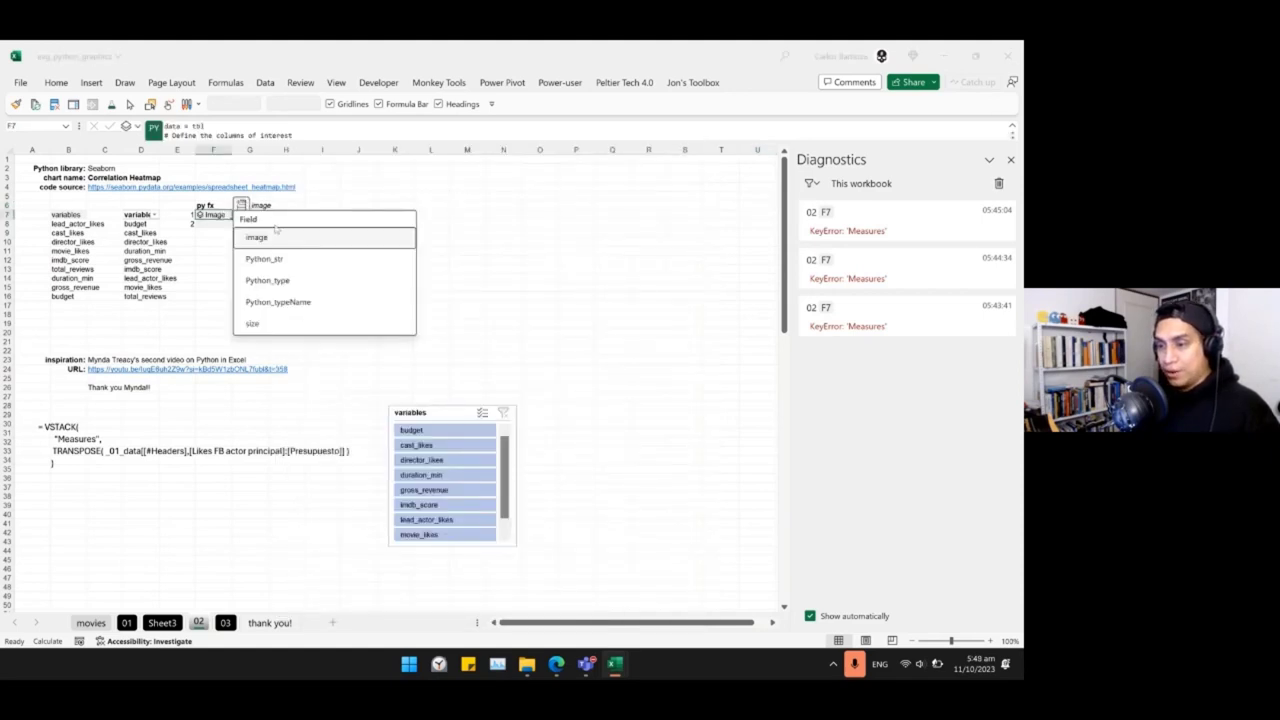
left_click(258, 215)
right_click(253, 215)
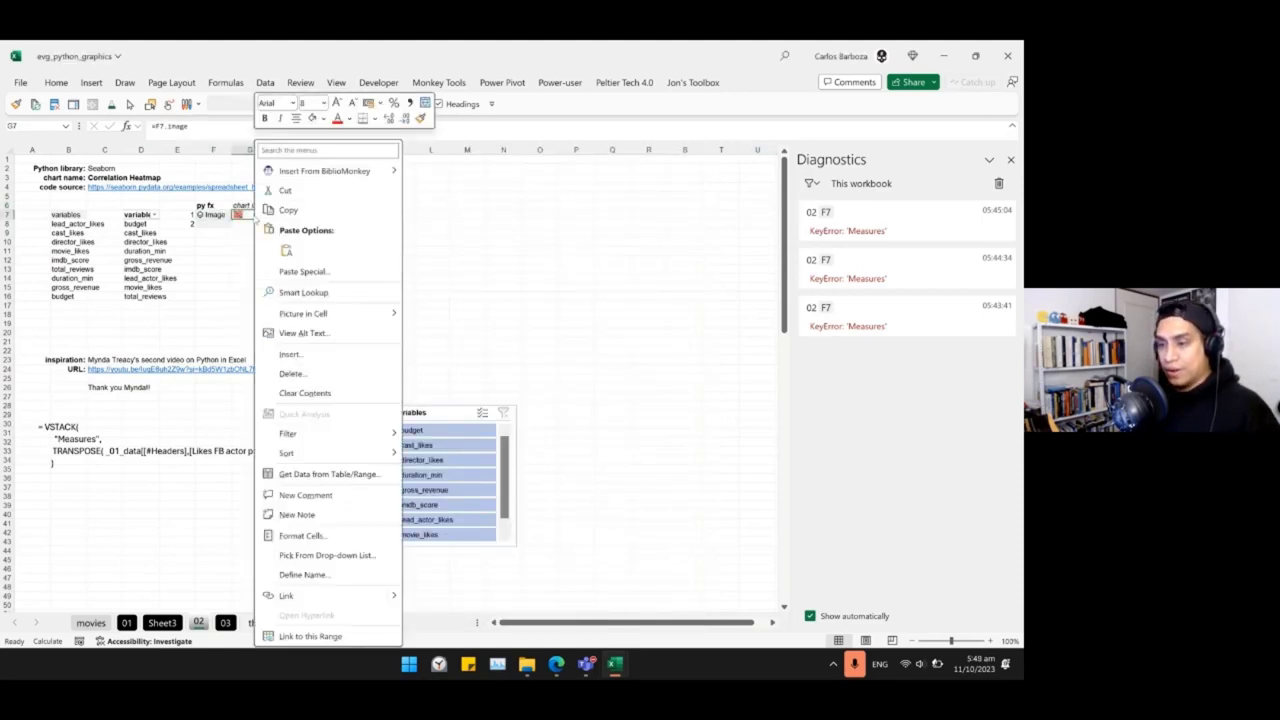
mouse_move(345, 313)
left_click(452, 340)
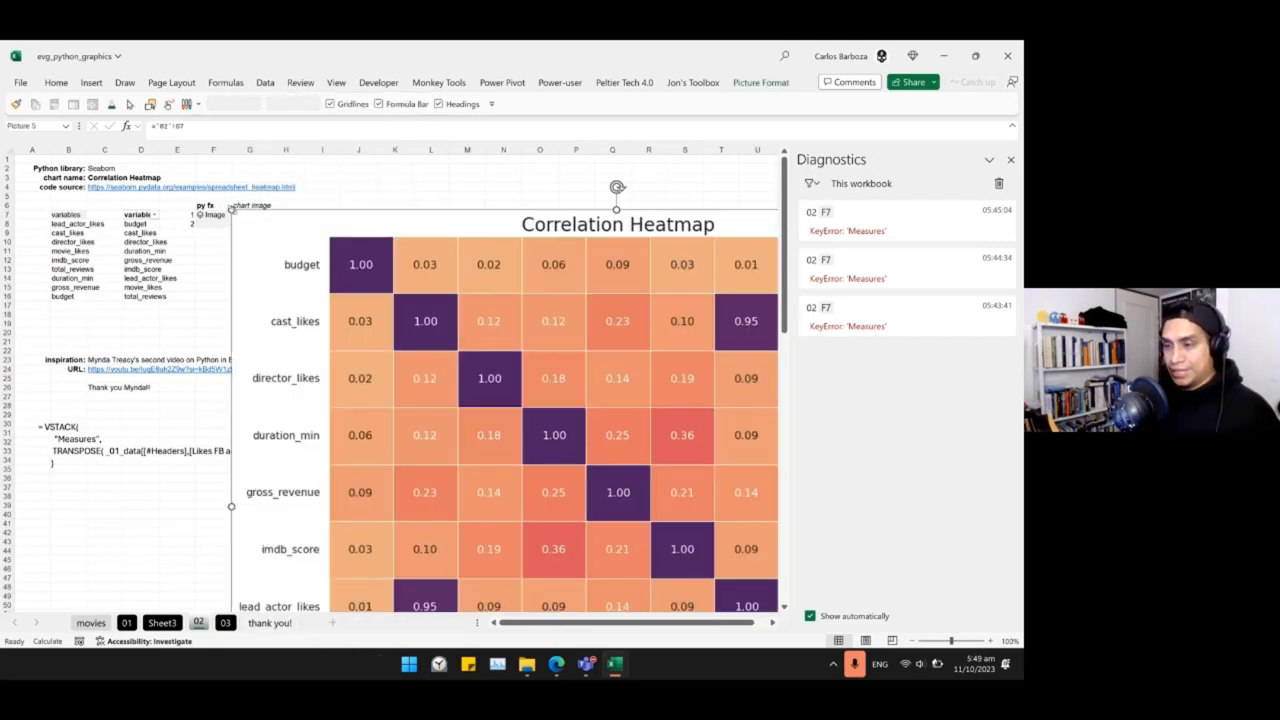
Resize the heatmap beside the data, close Diagnostics, and move the variables slicer to its right.
left_click_drag(234, 213, 295, 203)
left_click(1010, 159)
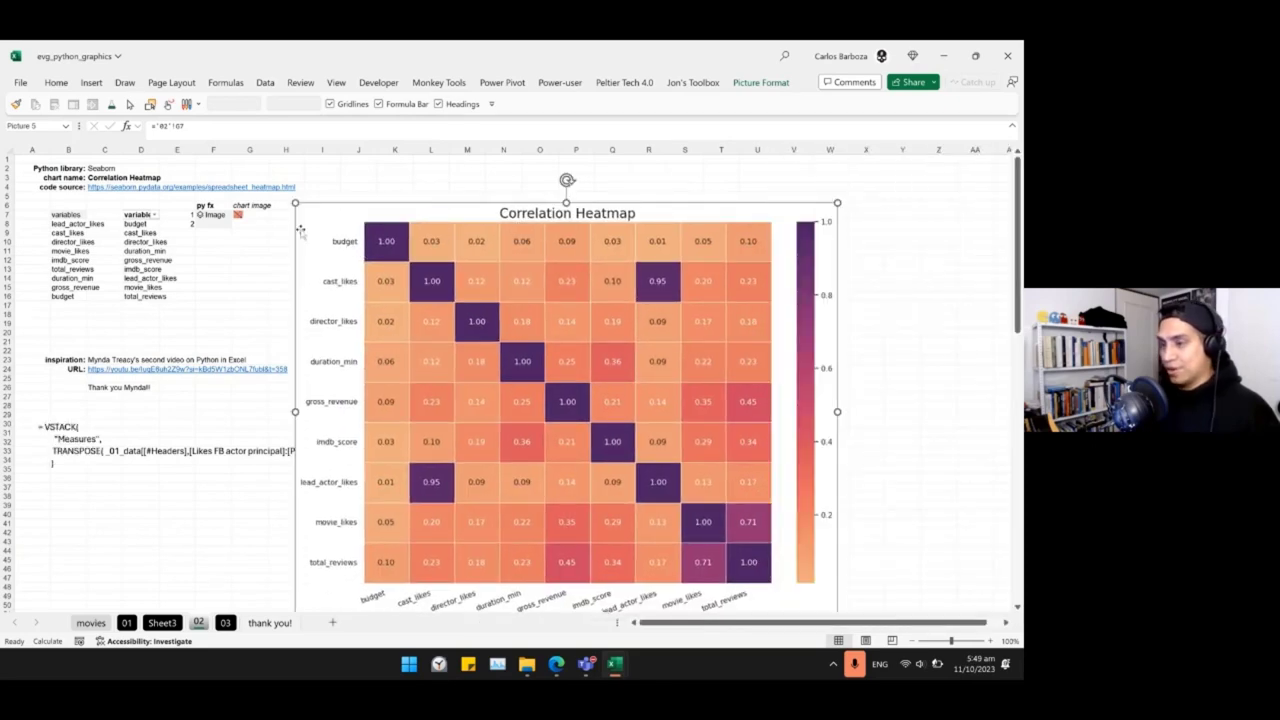
left_click_drag(295, 203, 337, 169)
left_click(413, 547)
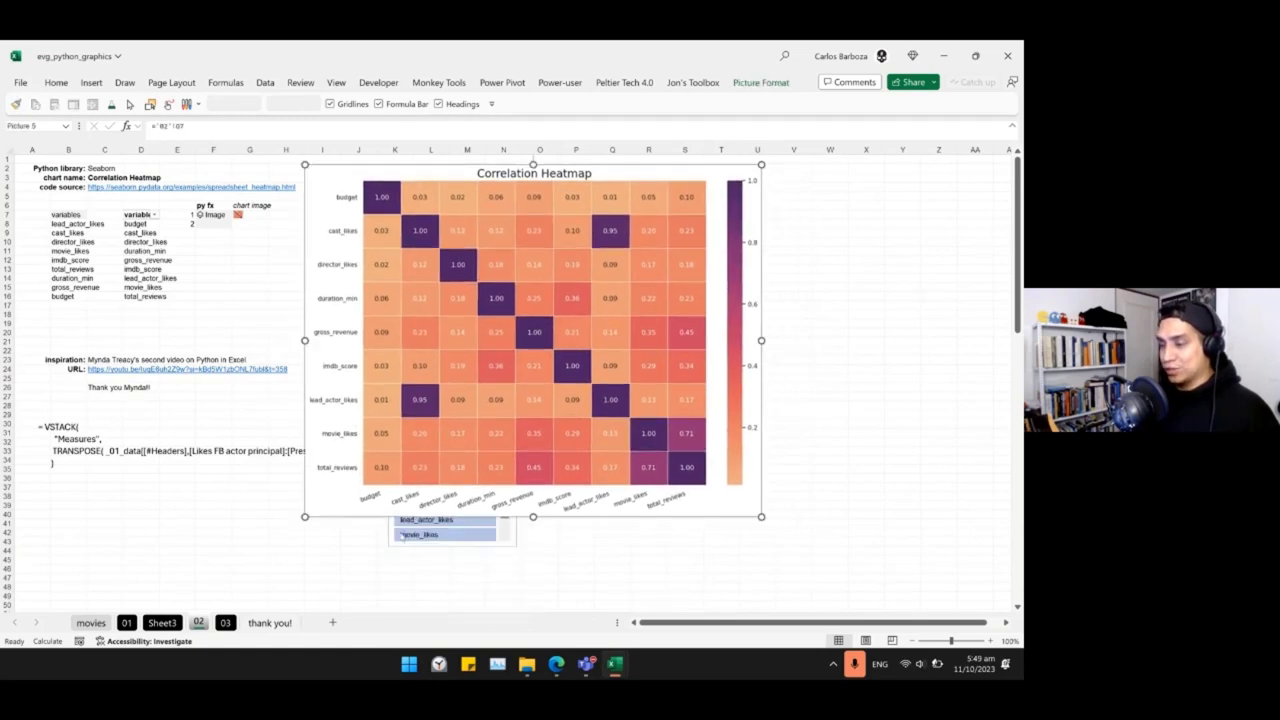
left_click(412, 541)
left_click_drag(413, 540, 799, 308)
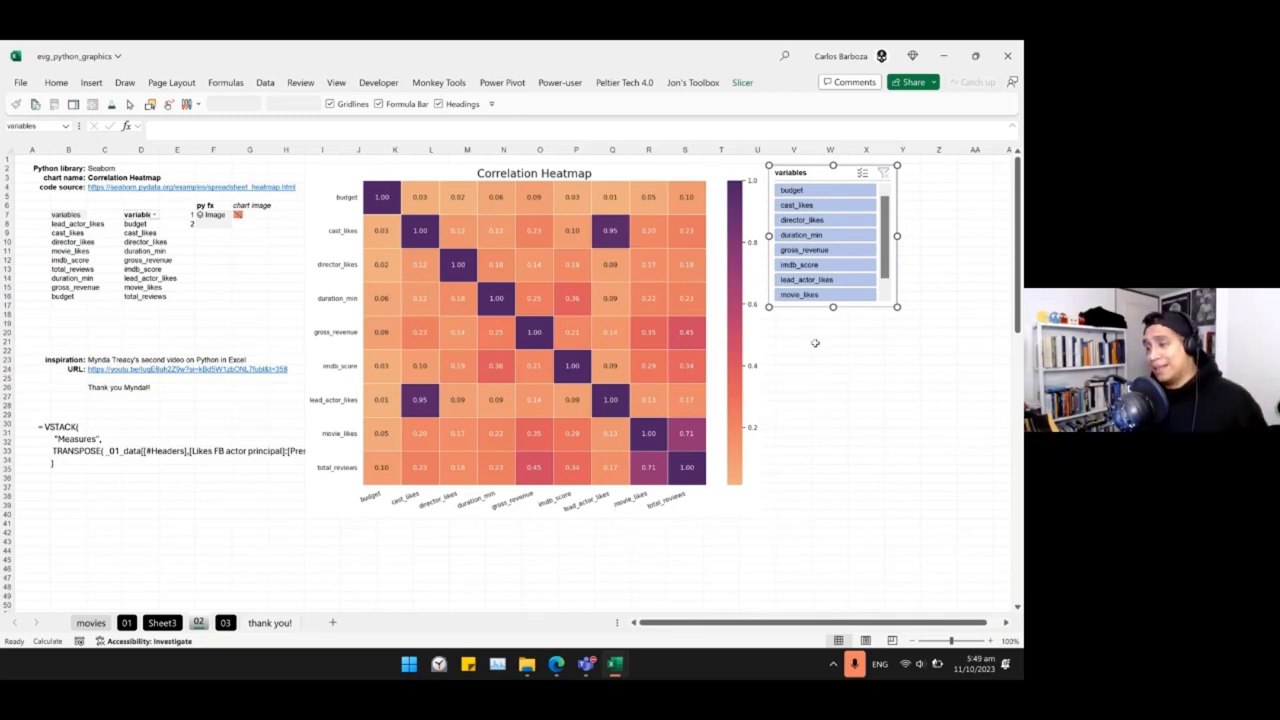
Make the variables slicer taller and narrower so every variable through total_reviews shows.
left_click_drag(833, 307, 832, 346)
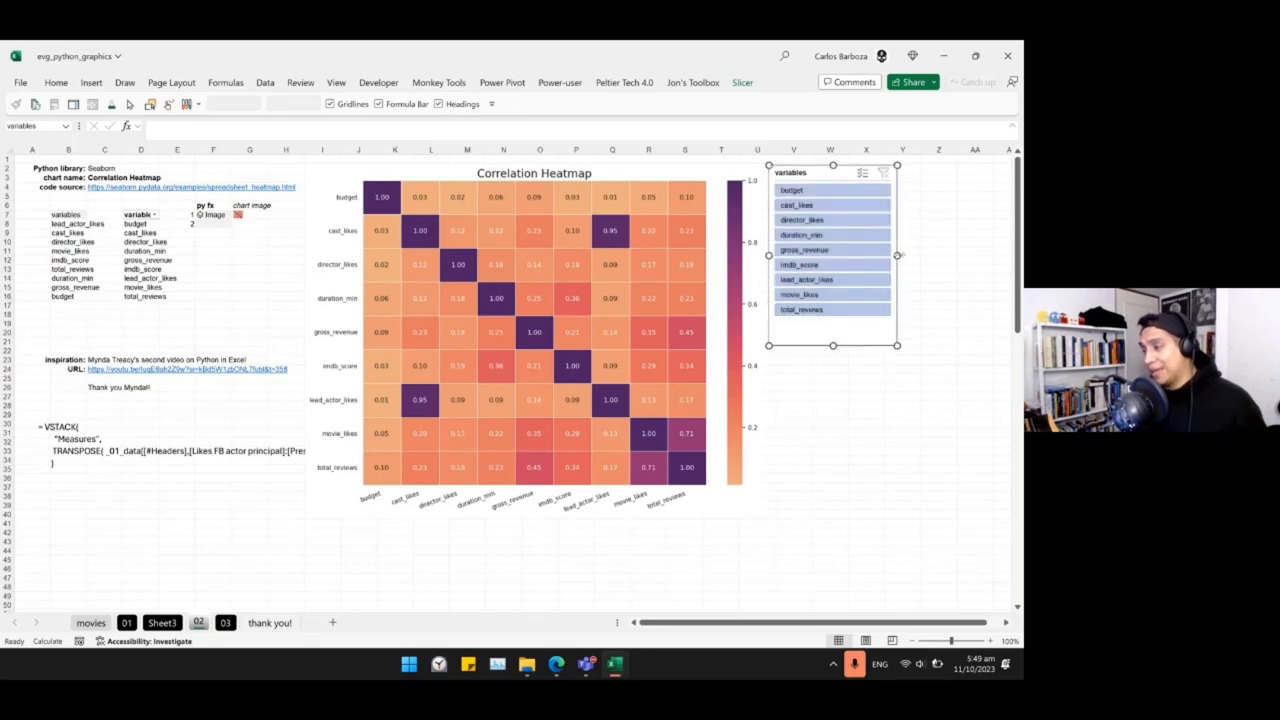
left_click_drag(897, 255, 853, 252)
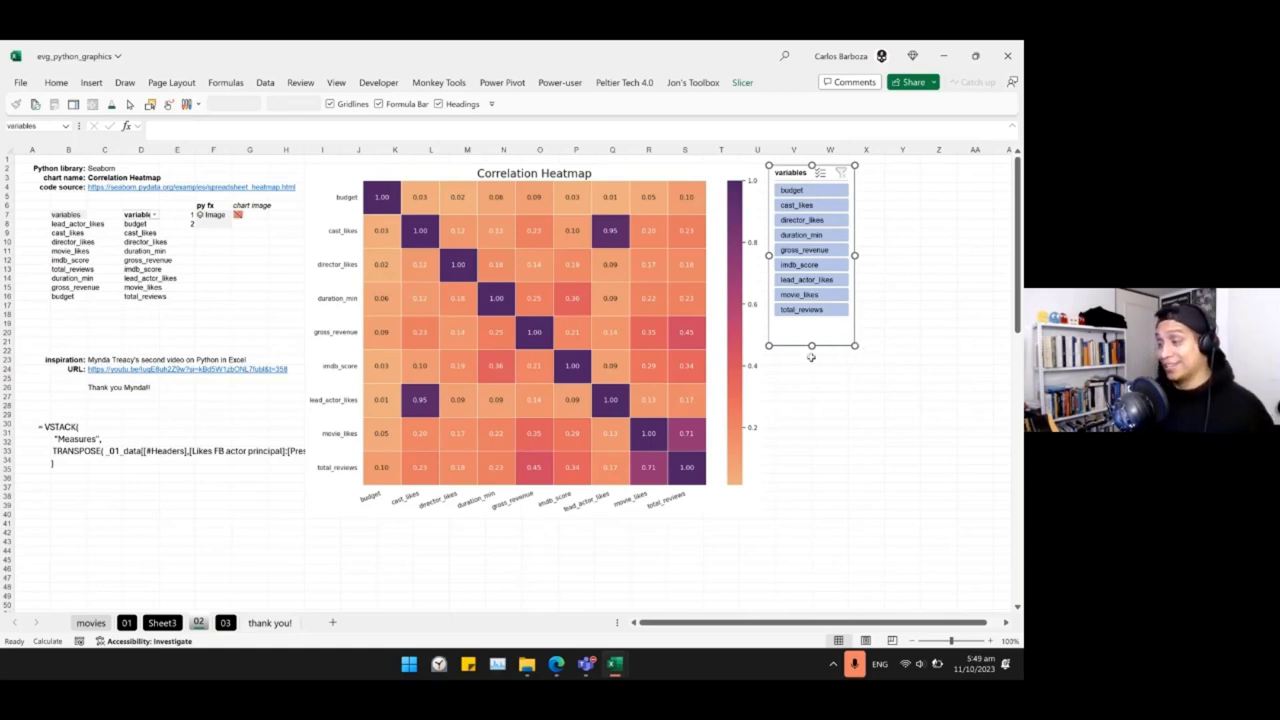
left_click_drag(812, 345, 818, 330)
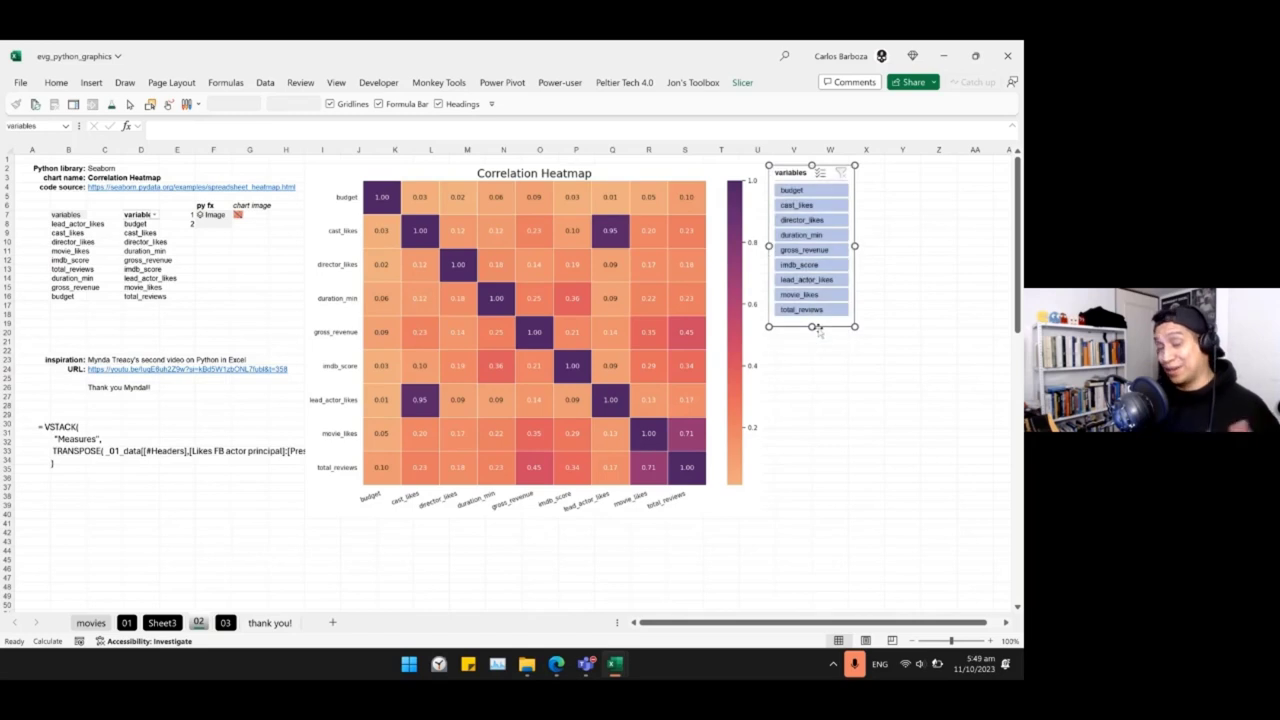
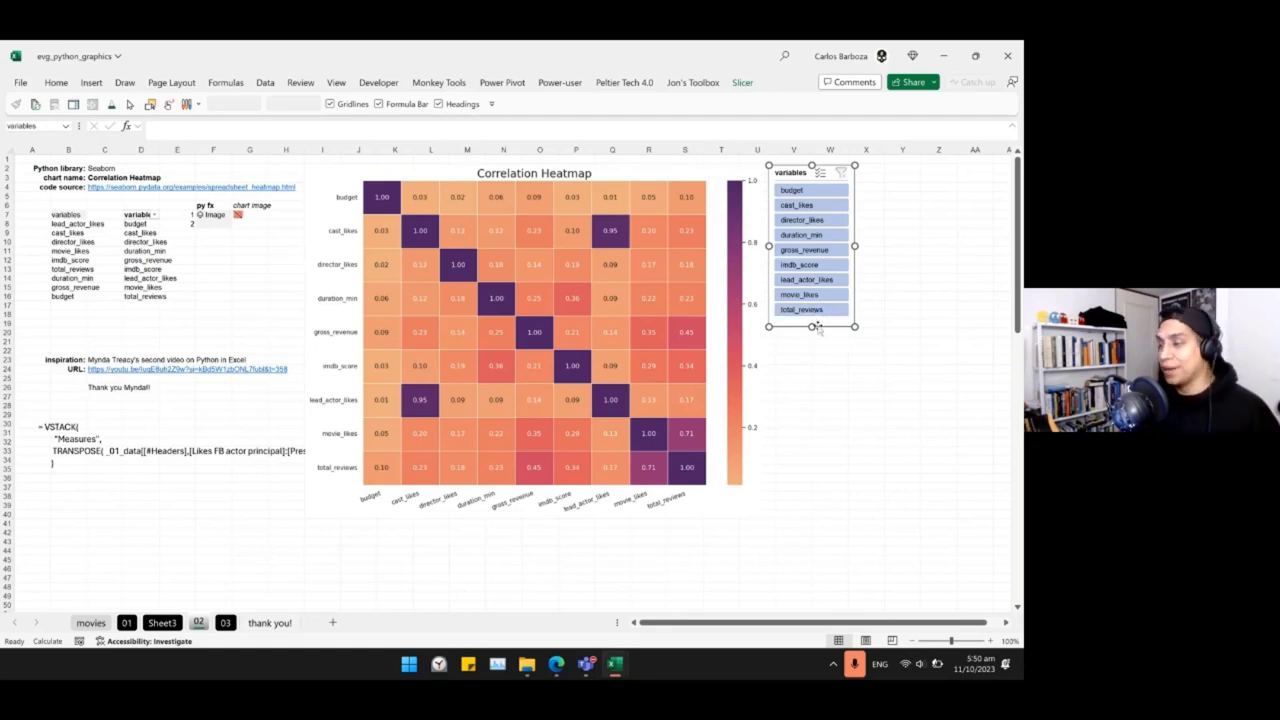
Select budget, cast_likes, imdb_score, lead_actor_likes and total_reviews in the variables slicer.
left_click(665, 319)
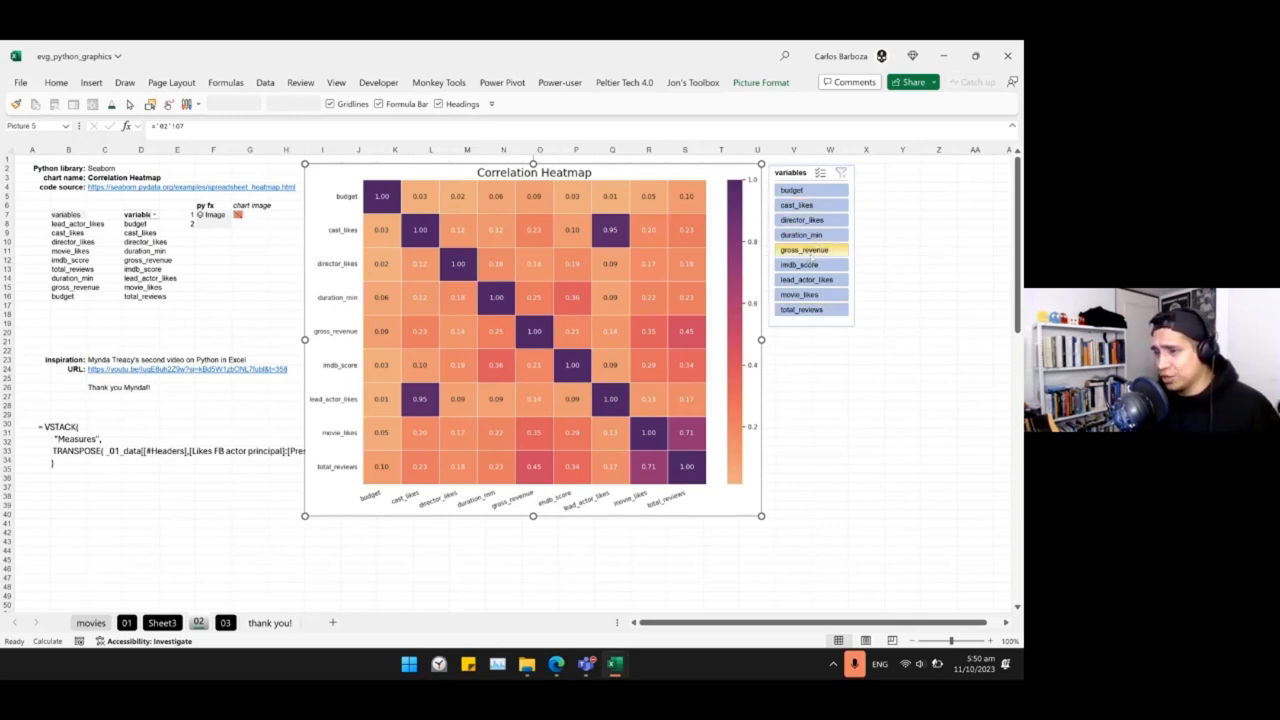
left_click(825, 222)
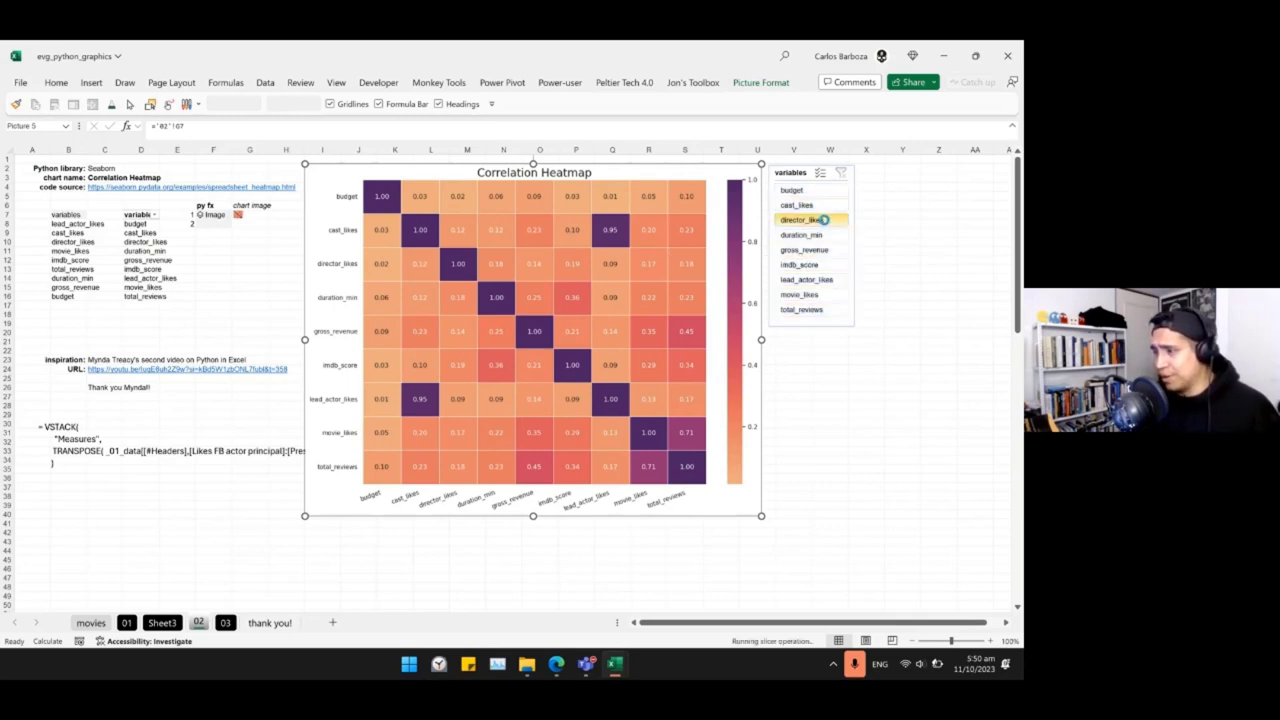
left_click(816, 204)
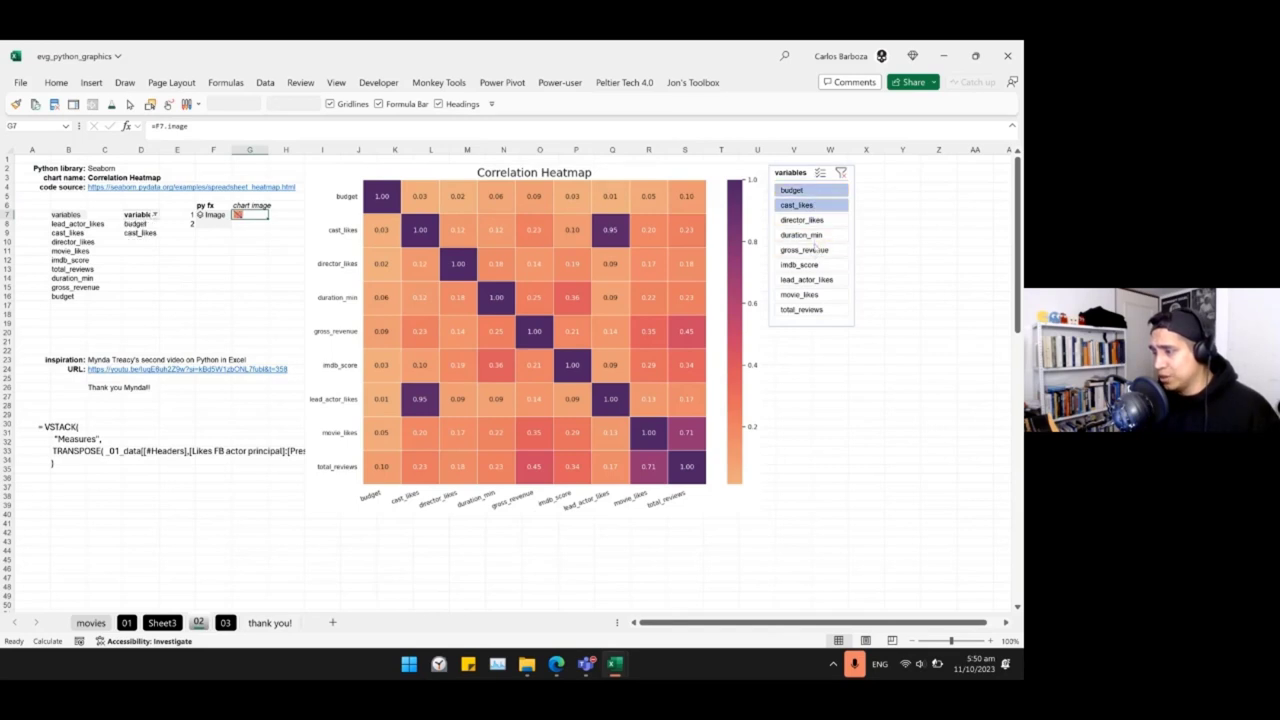
left_click(818, 266)
left_click(818, 310)
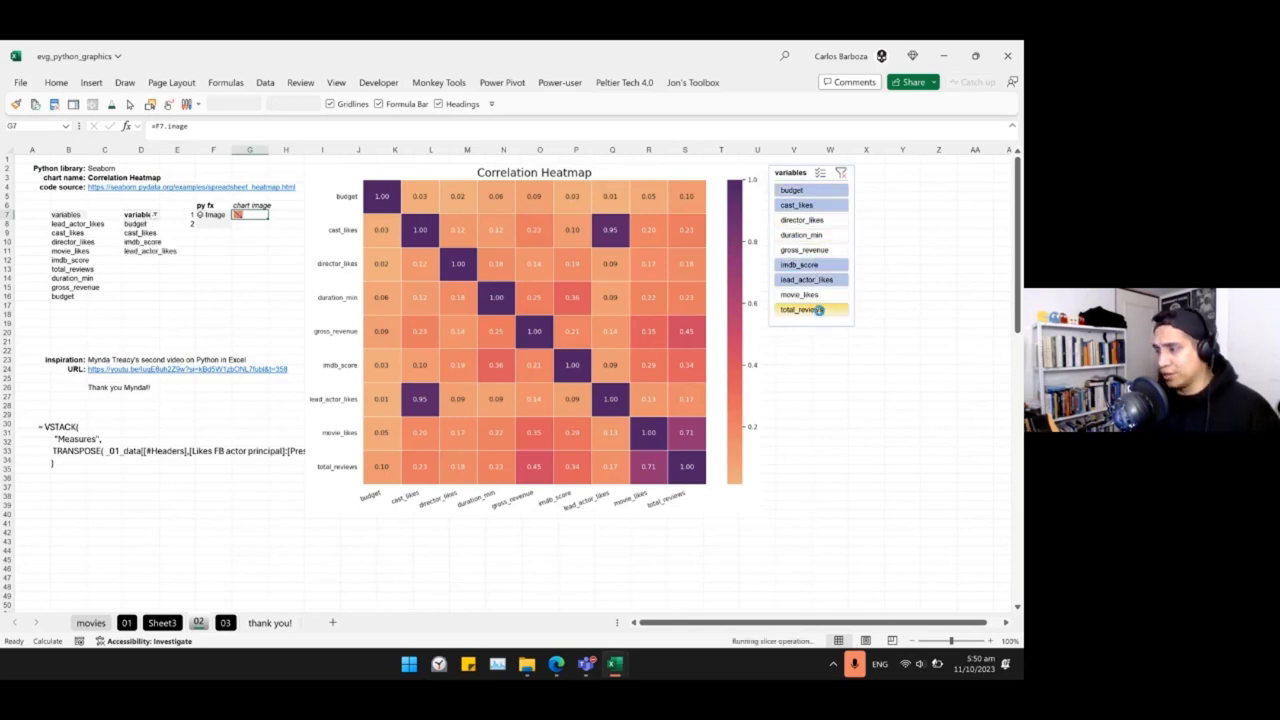
left_click(219, 215)
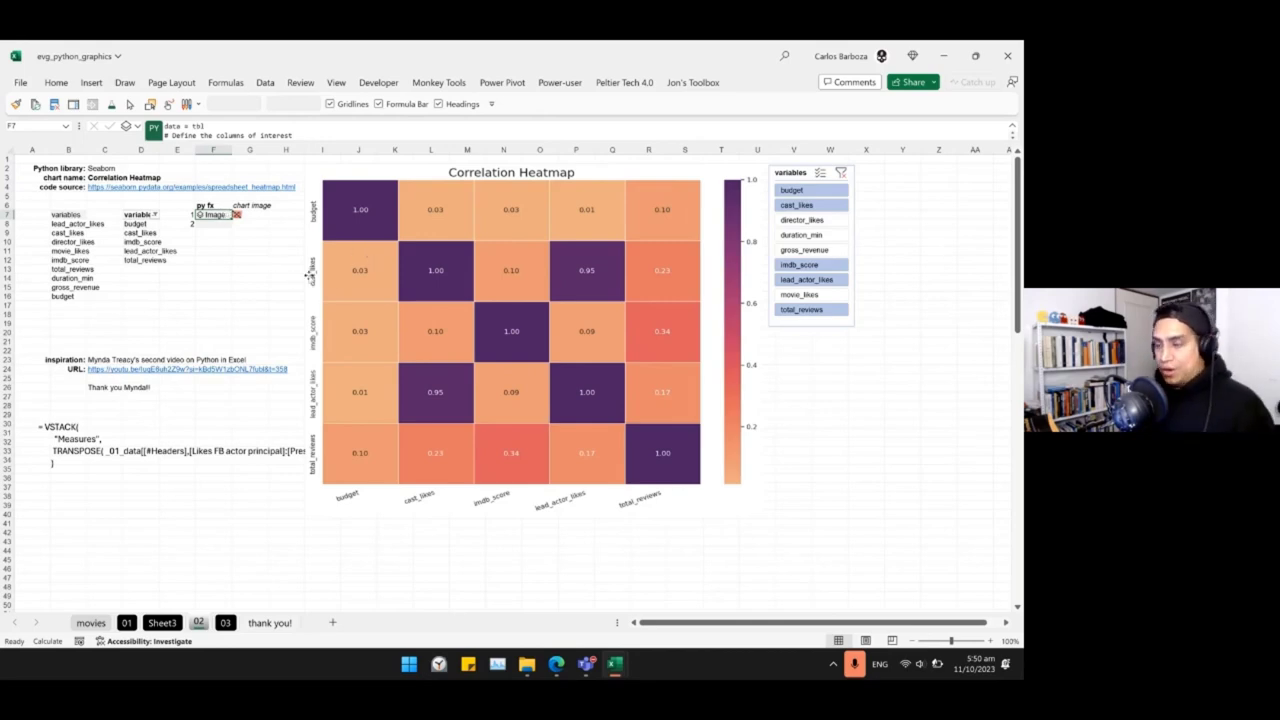
In python_graphics, shift the triangle heatmap over the full one and copy C8's Python code.
key("alt+Tab")
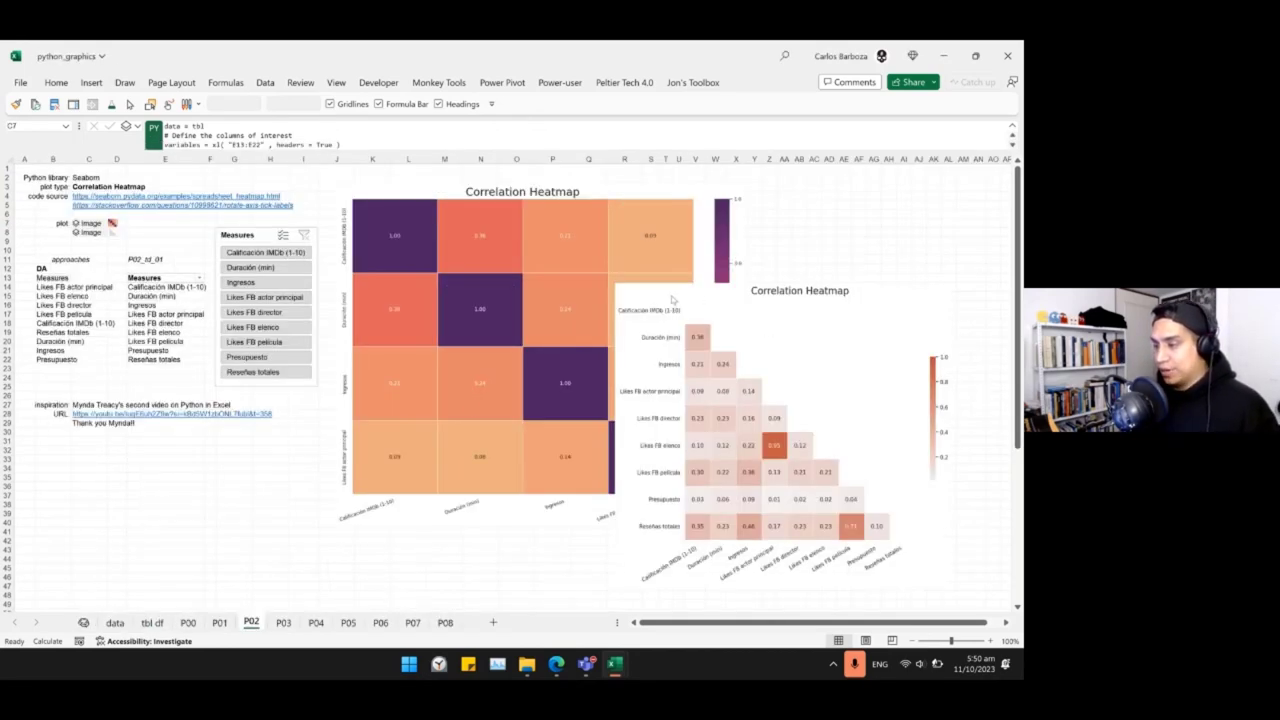
left_click_drag(693, 302, 621, 272)
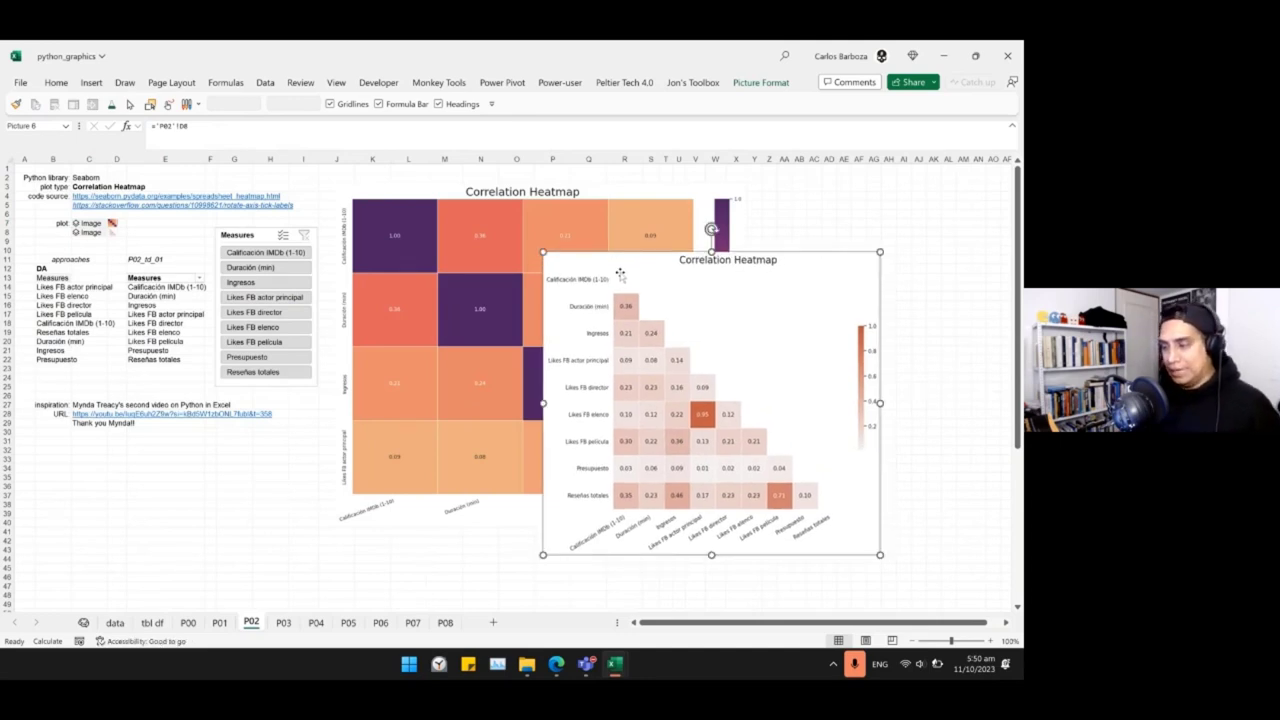
left_click(104, 225)
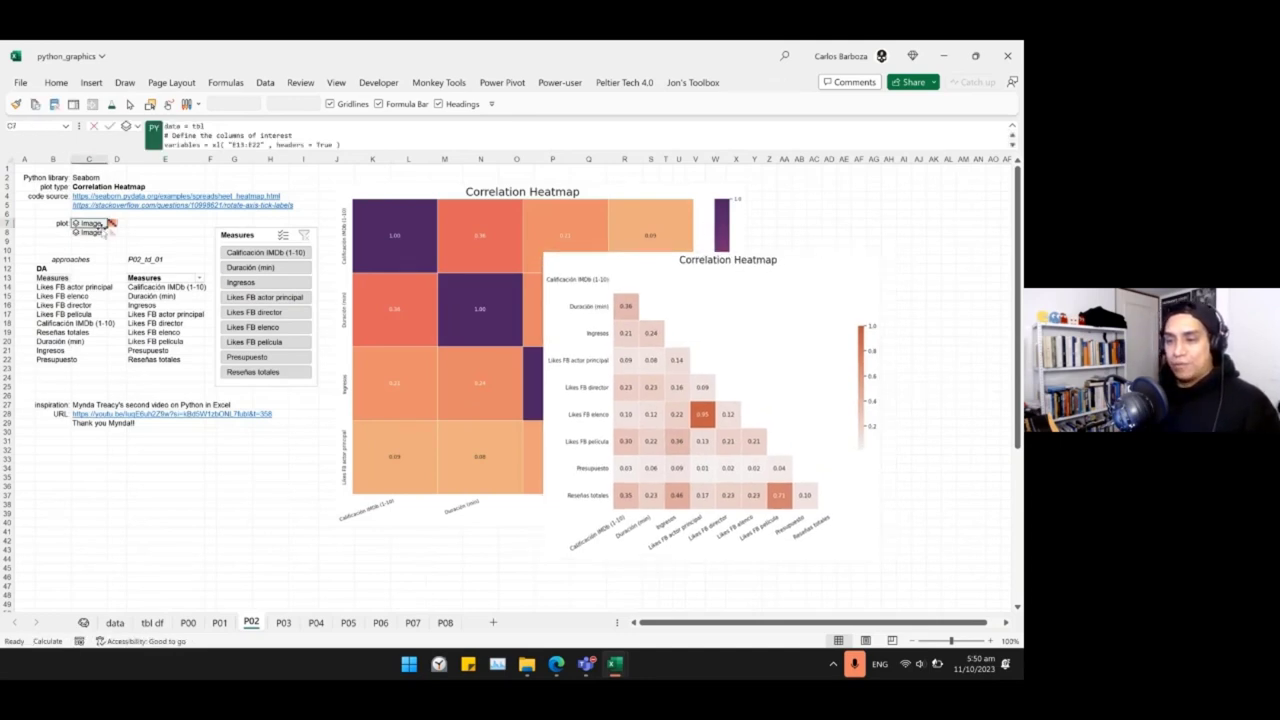
key("Down")
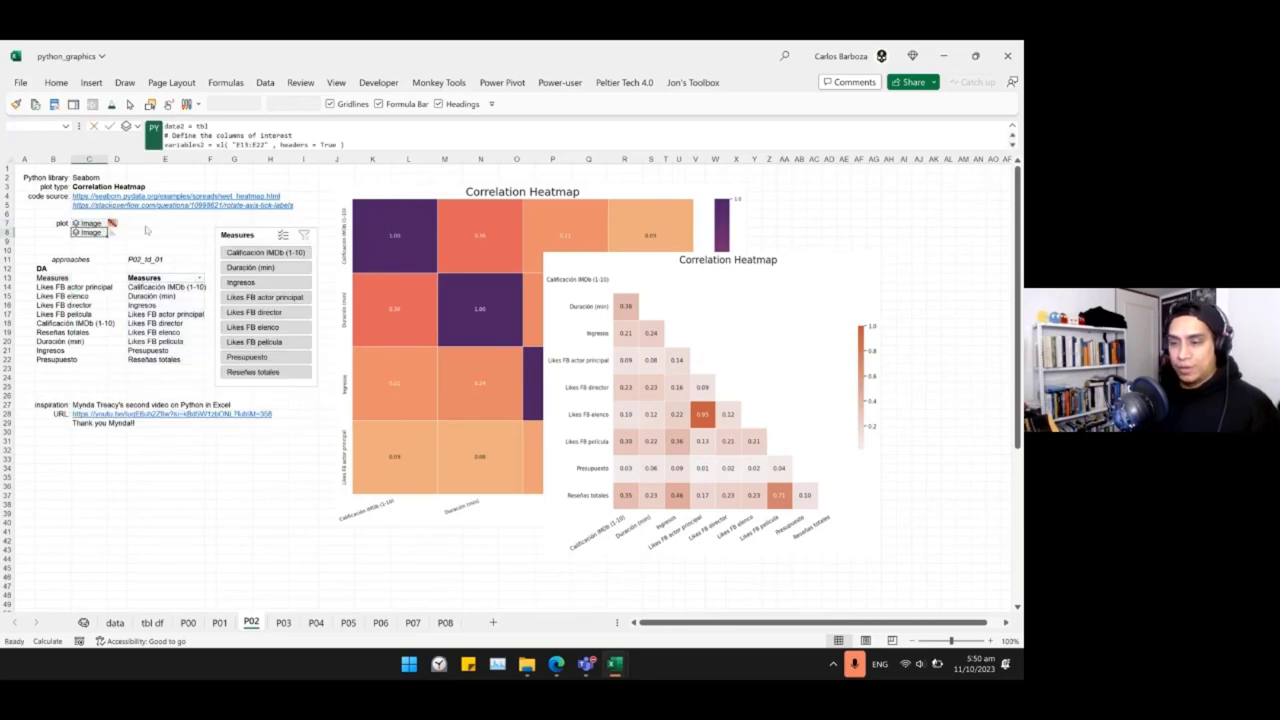
key("F2")
key("ctrl+a")
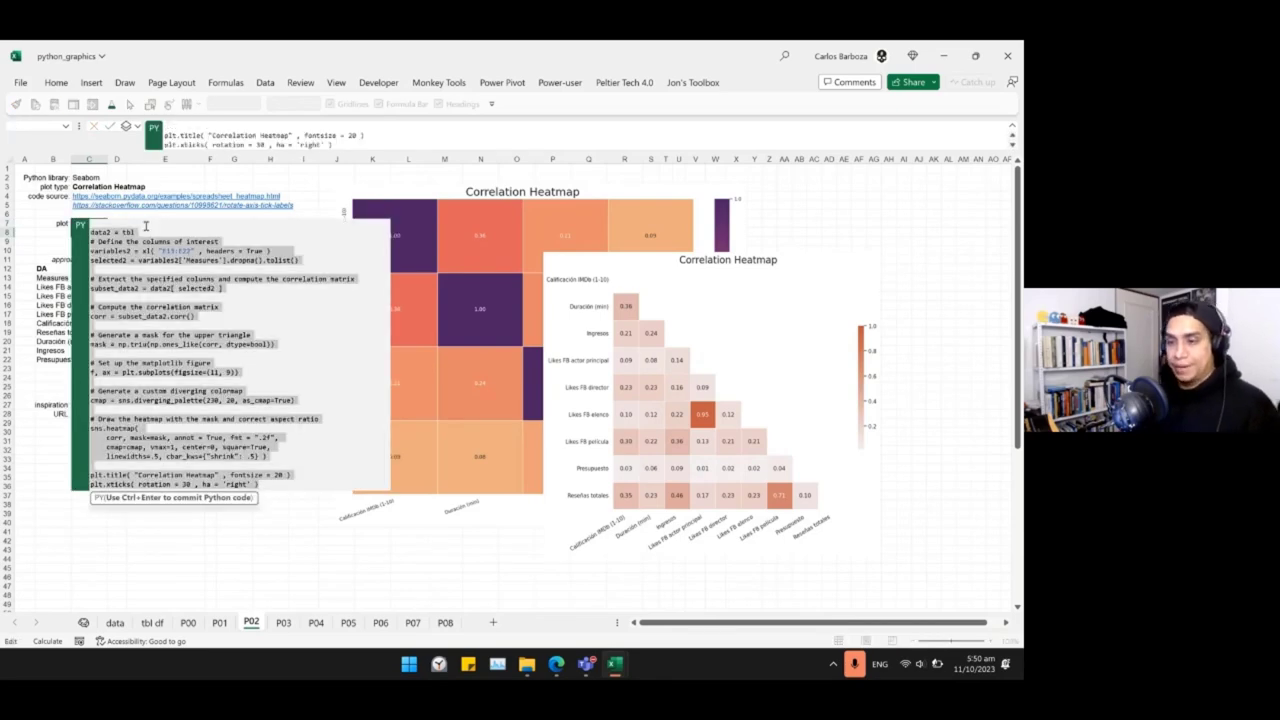
key("Escape")
key("ctrl+Tab")
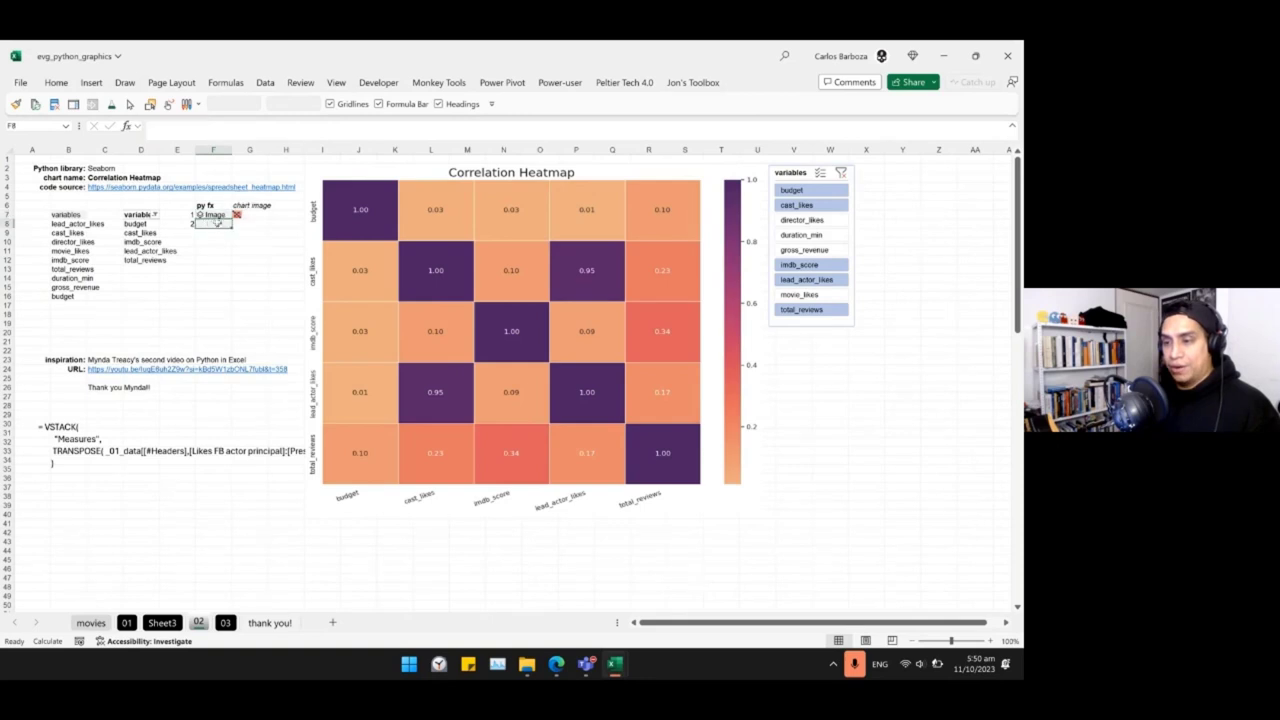
Paste the triangular heatmap script into F8 as Python, renaming 'Measures' to 'variables'.
key("F2")
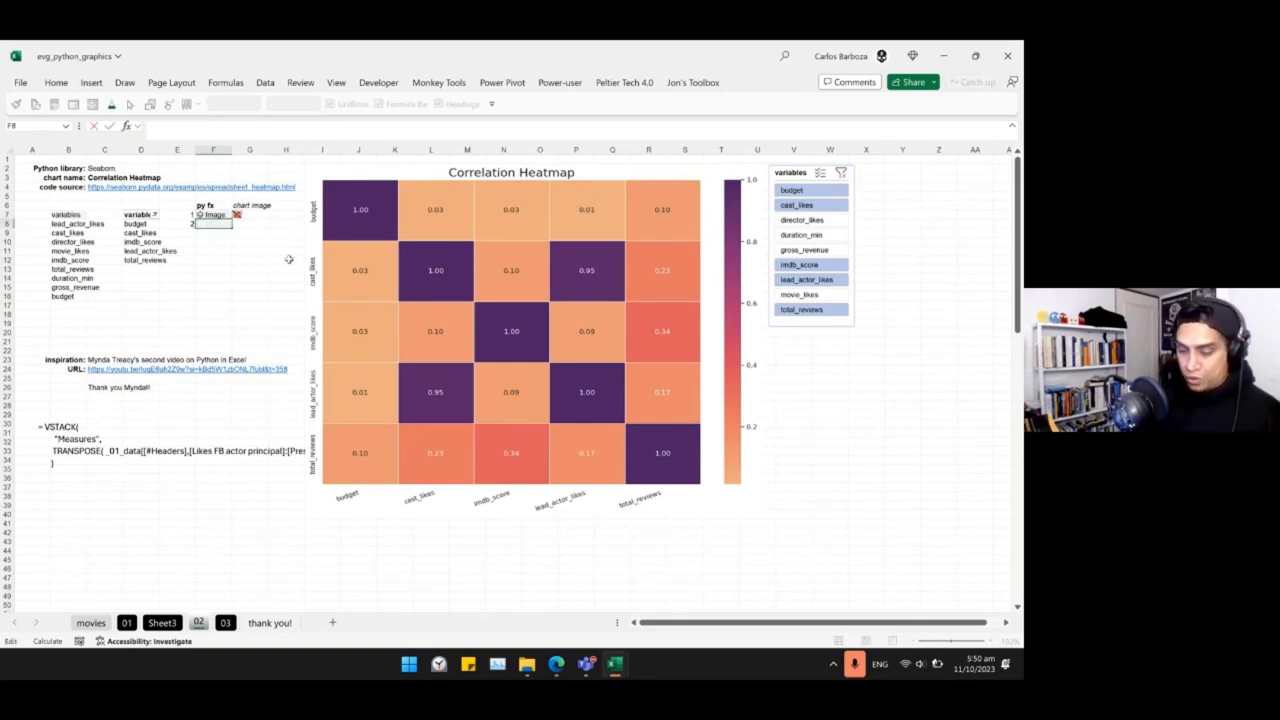
key("ctrl+alt+shift+p")
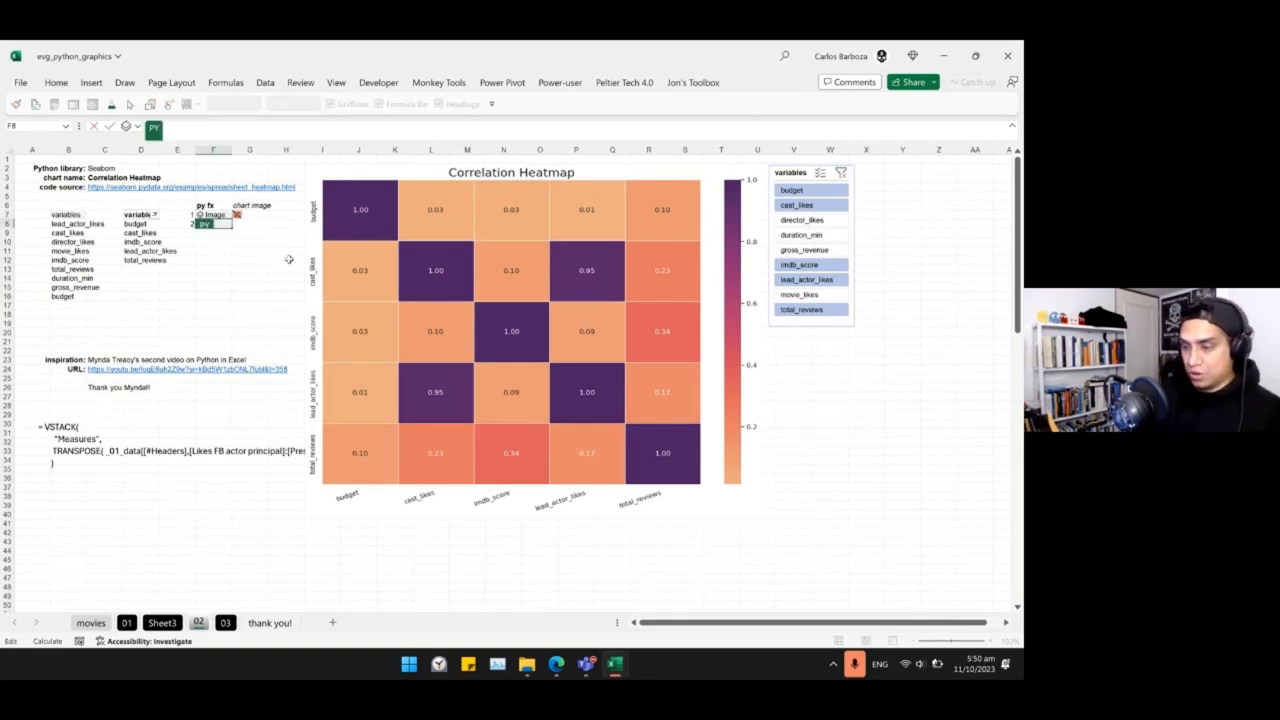
key("ctrl+v")
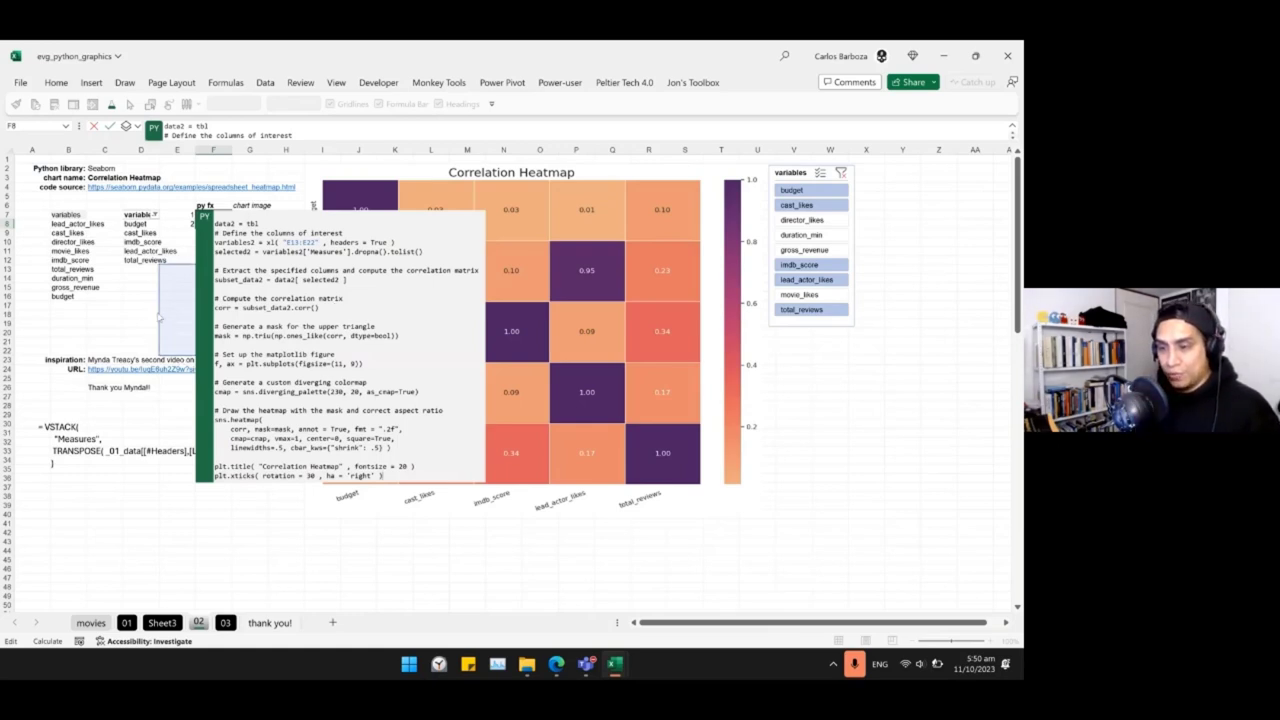
mouse_move(197, 300)
left_mouse_down()
mouse_move(125, 268)
mouse_move(140, 258)
left_mouse_up()
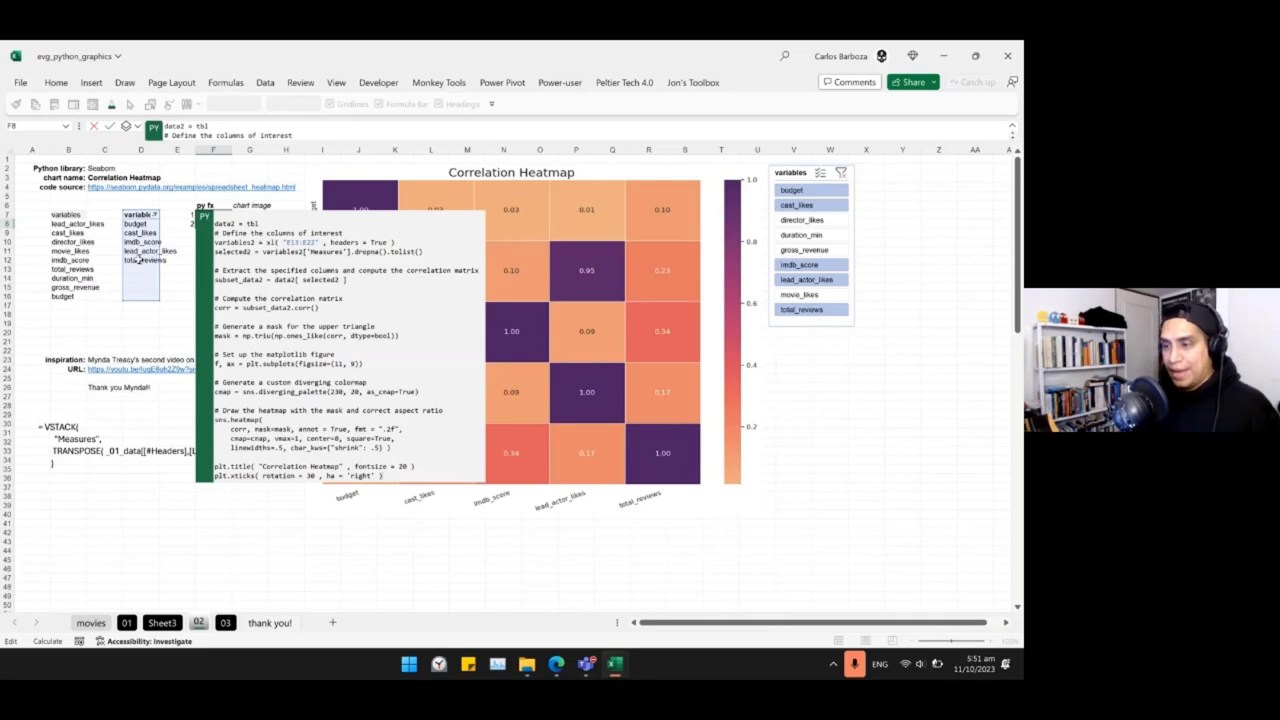
left_click(342, 254)
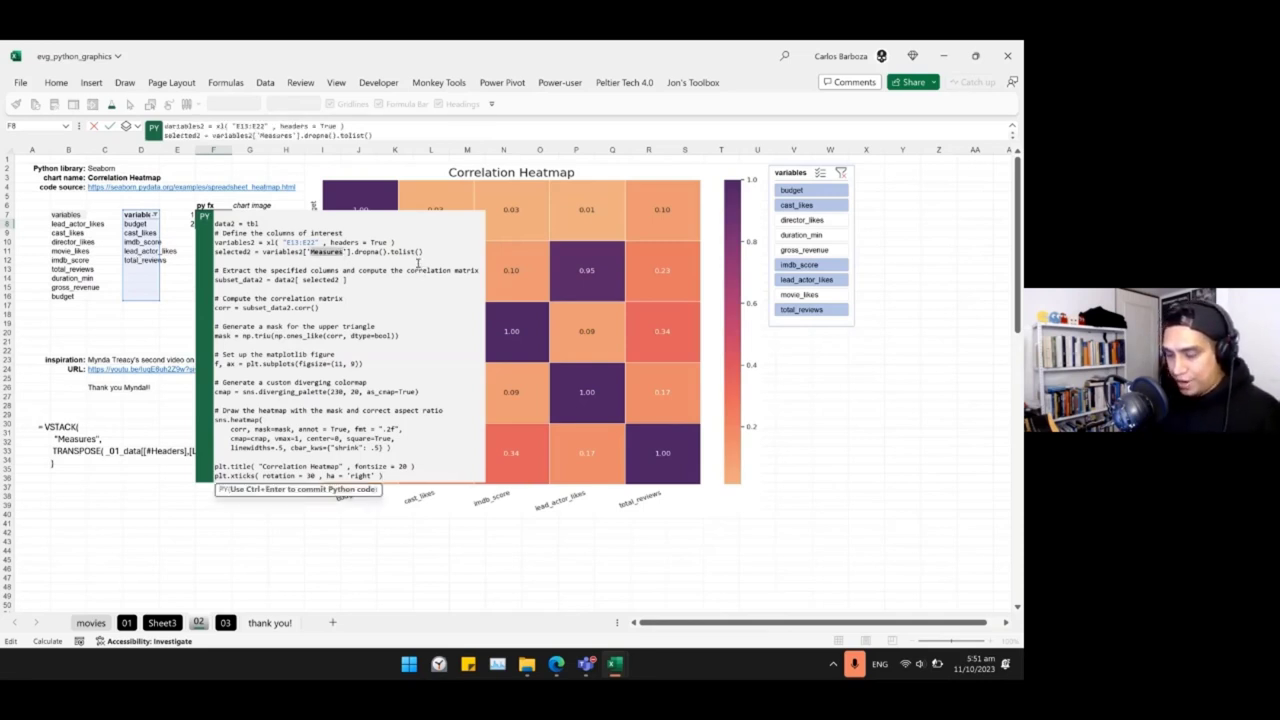
type("variable")
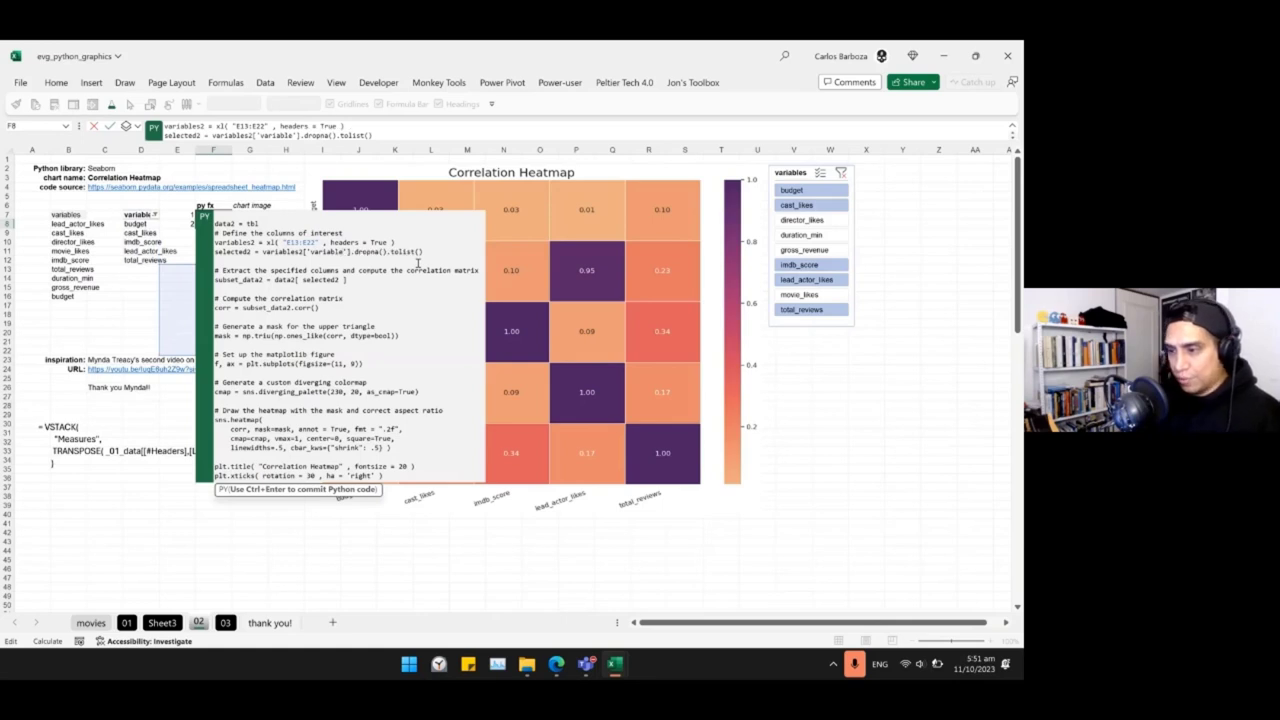
type("s")
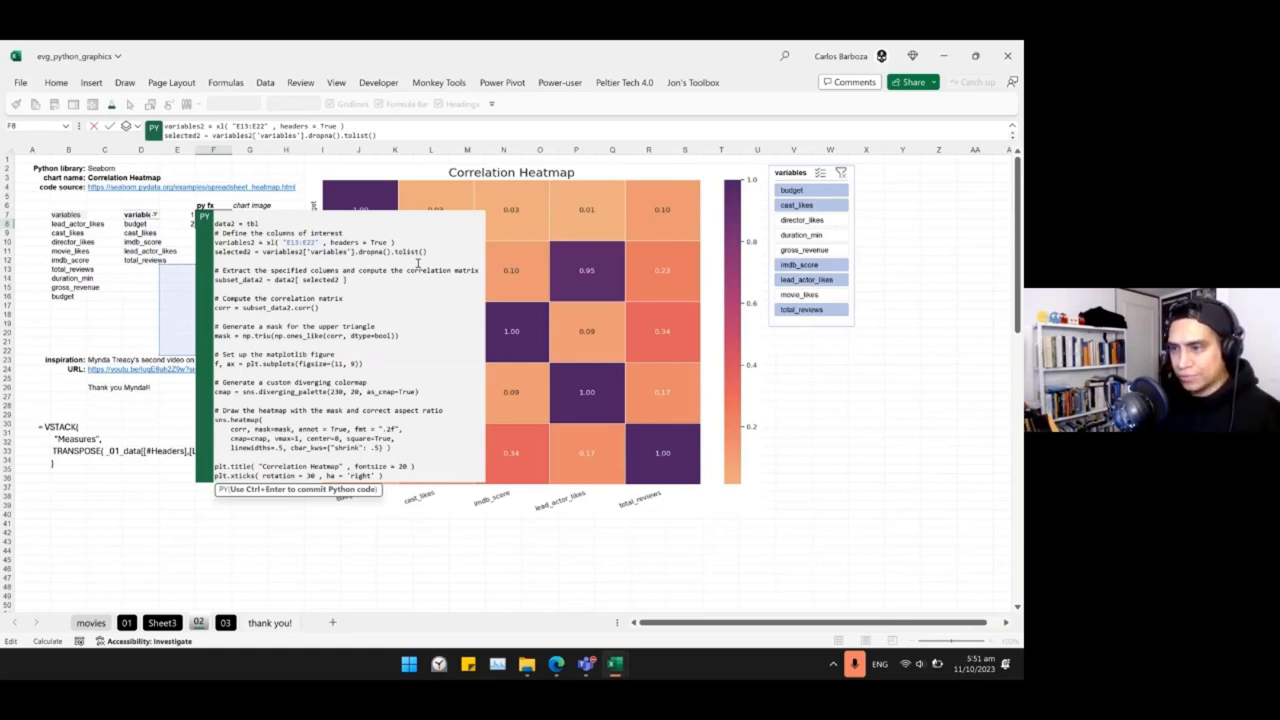
key("ctrl+Return")
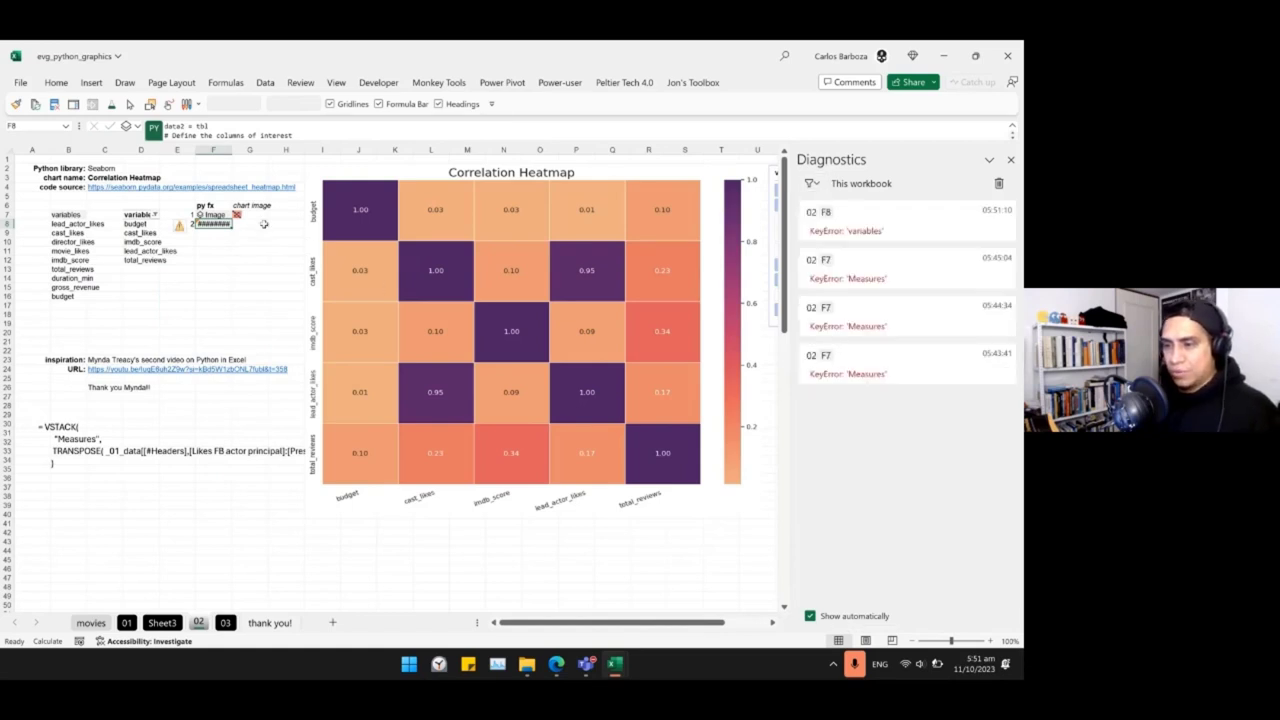
Open F7's Python code for comparison and close it unchanged.
left_click(211, 215)
double_click(211, 215)
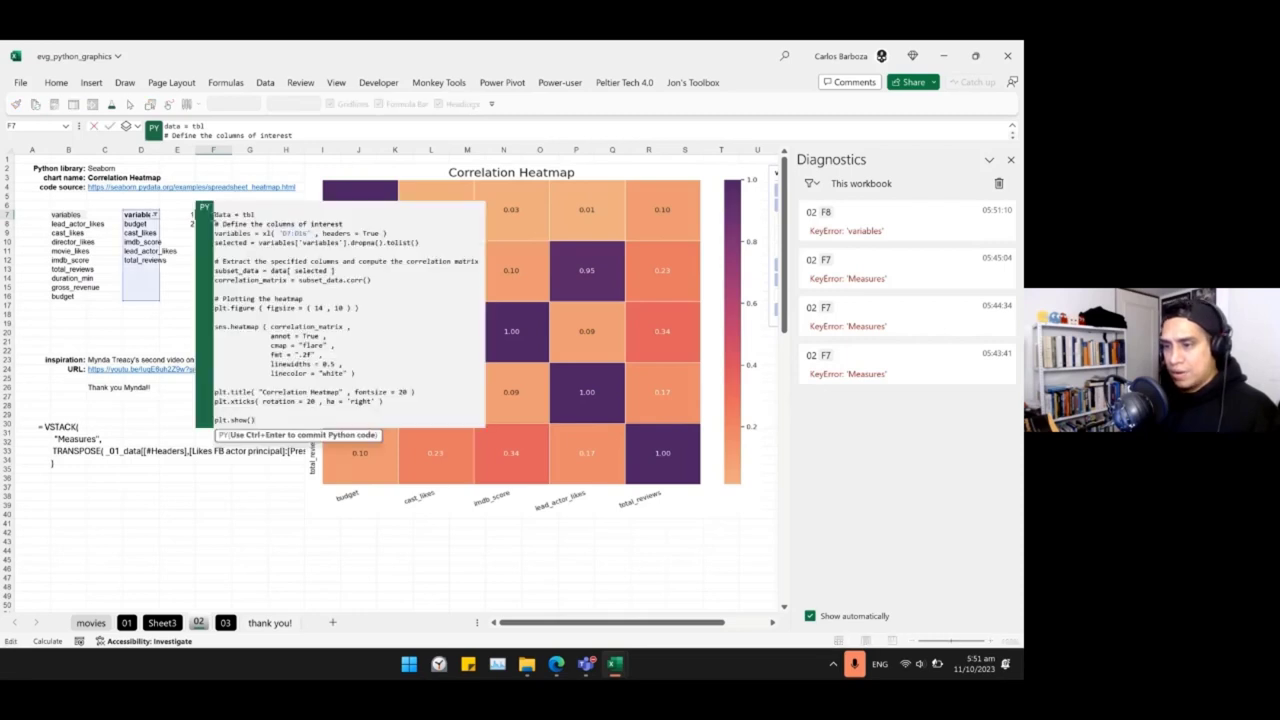
key("ctrl+Return")
Repoint F8's data range reference onto D7:D16 and recommit the code.
left_click(220, 226)
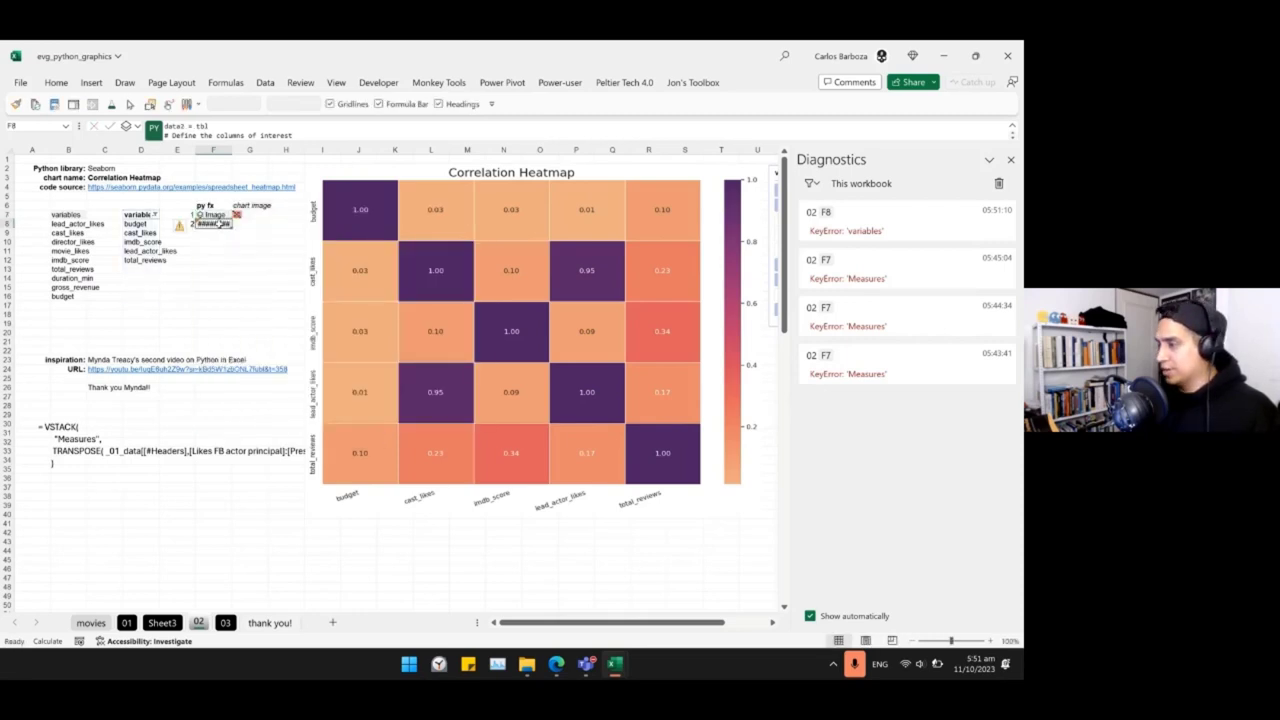
double_click(220, 226)
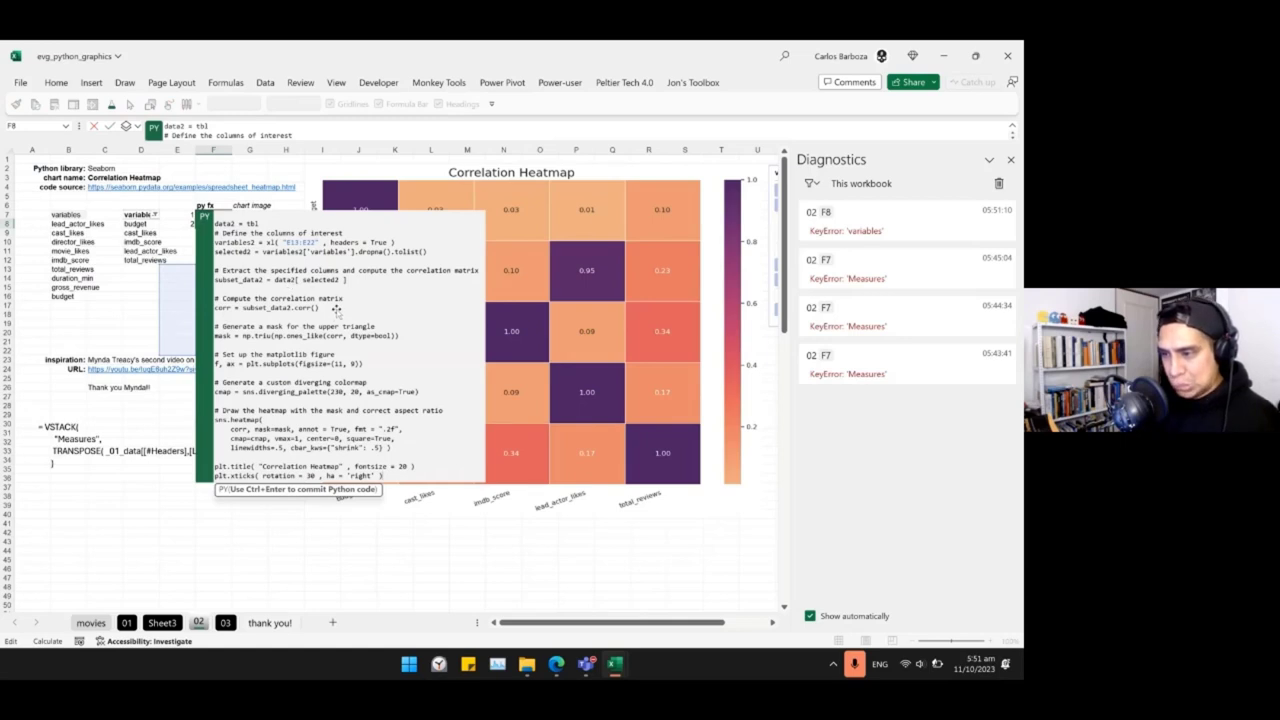
left_click_drag(187, 308, 148, 242)
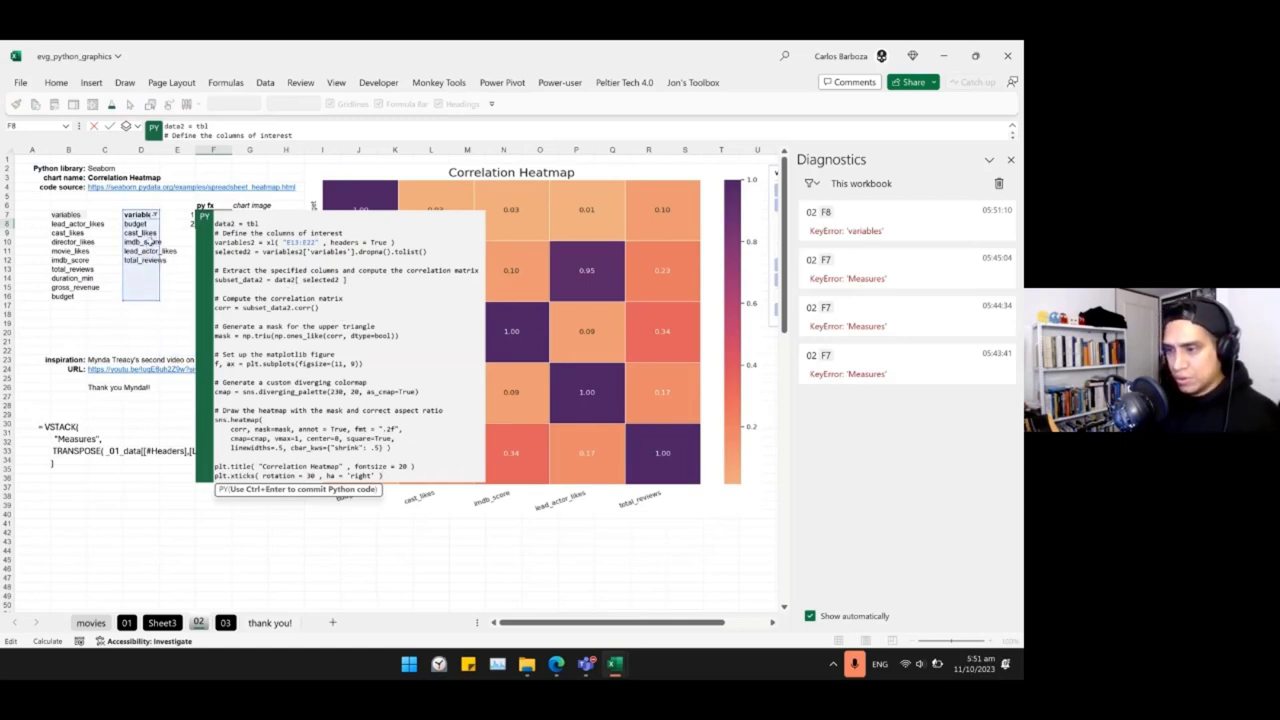
key("ctrl+Return")
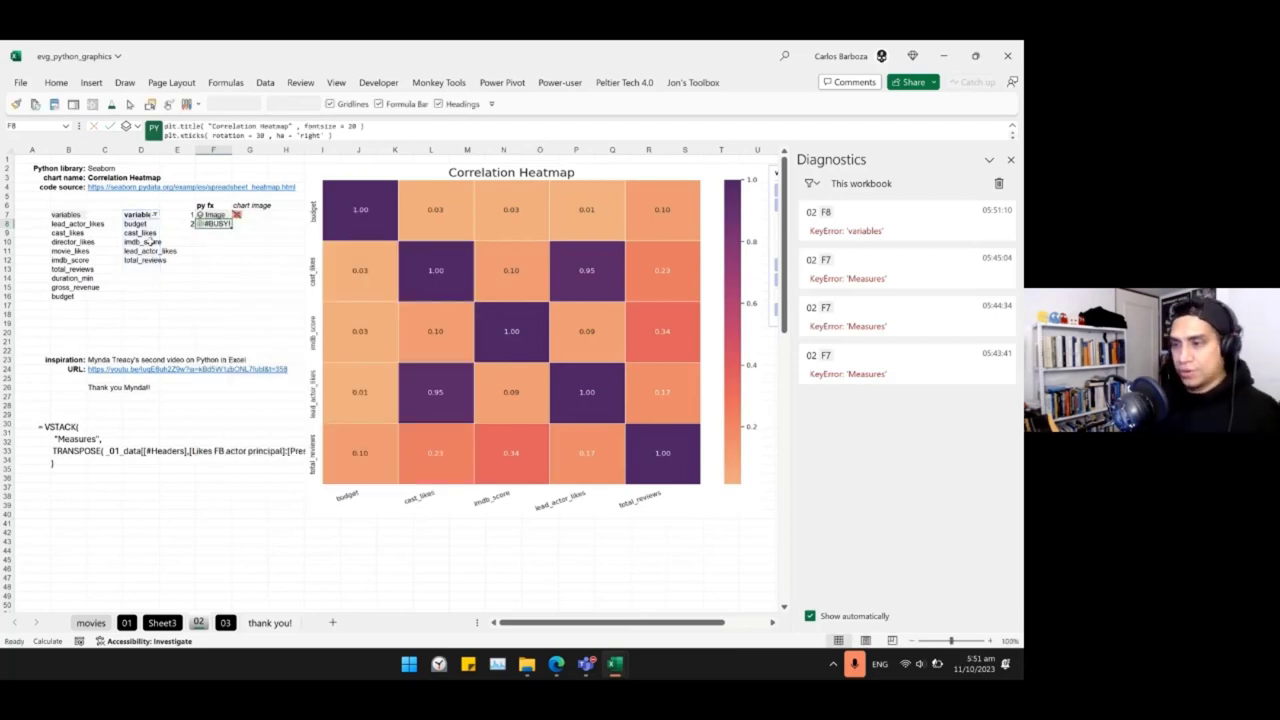
key("F2")
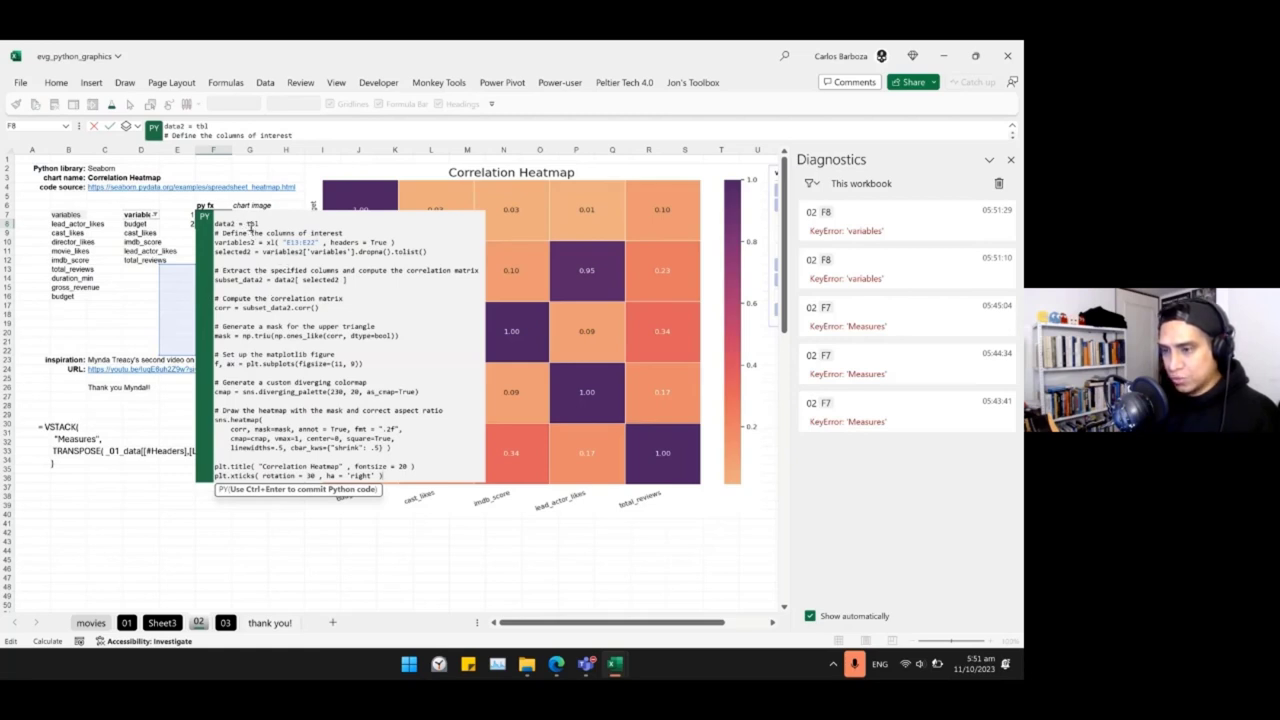
key("ctrl+Return")
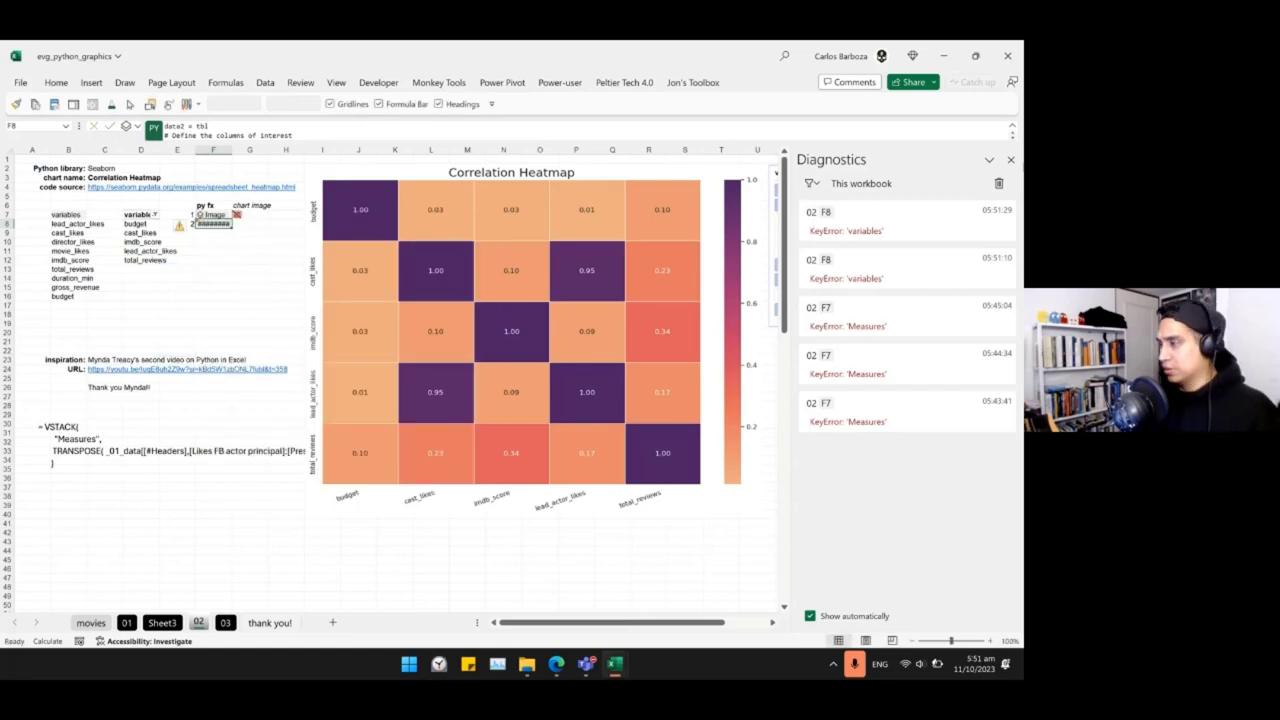
key("F2")
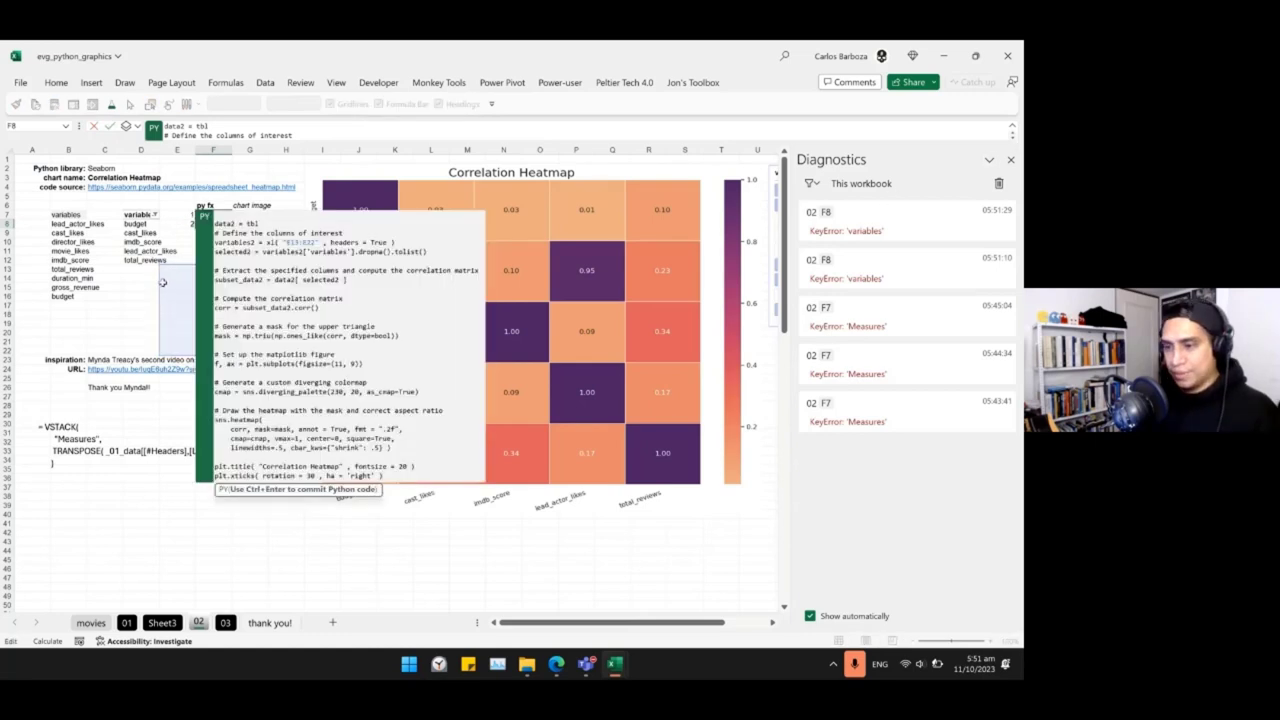
left_click_drag(160, 282, 152, 225)
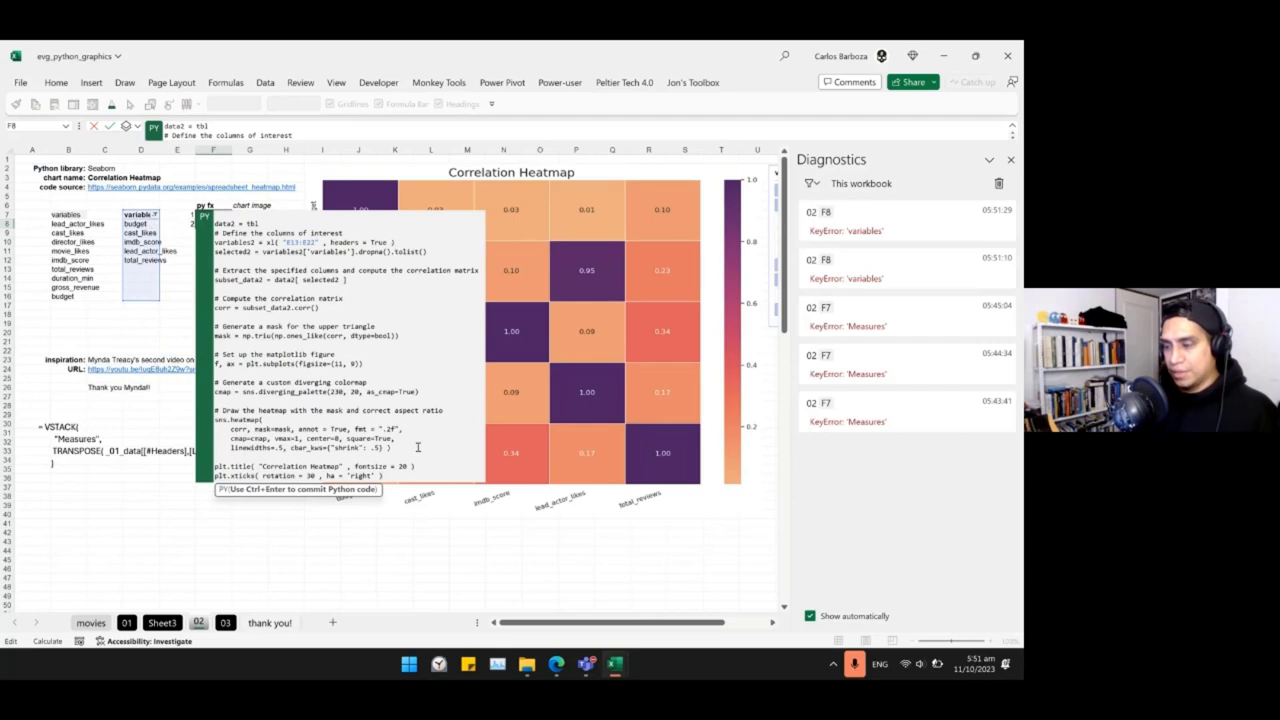
left_click(383, 476)
Replace xl("E13:E22") with xl("D7:D16") in F8's code, removing the duplicated xl(.
key("ctrl+Return")
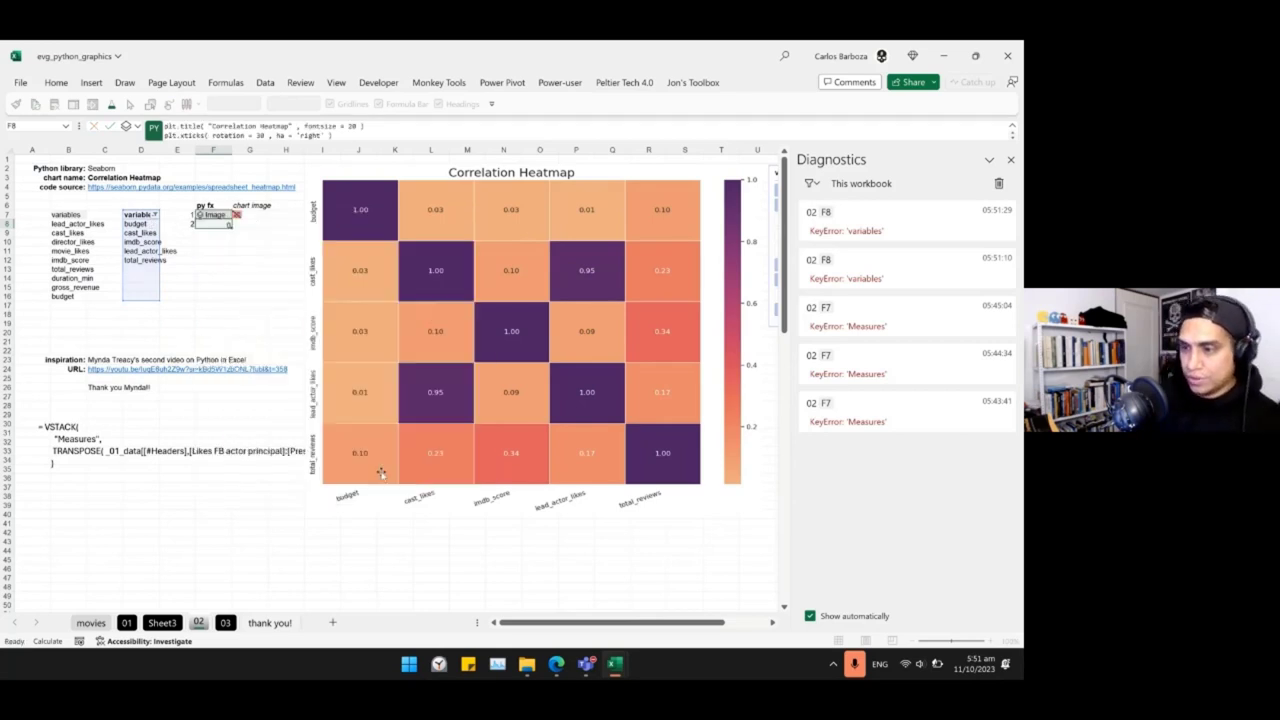
key("F2")
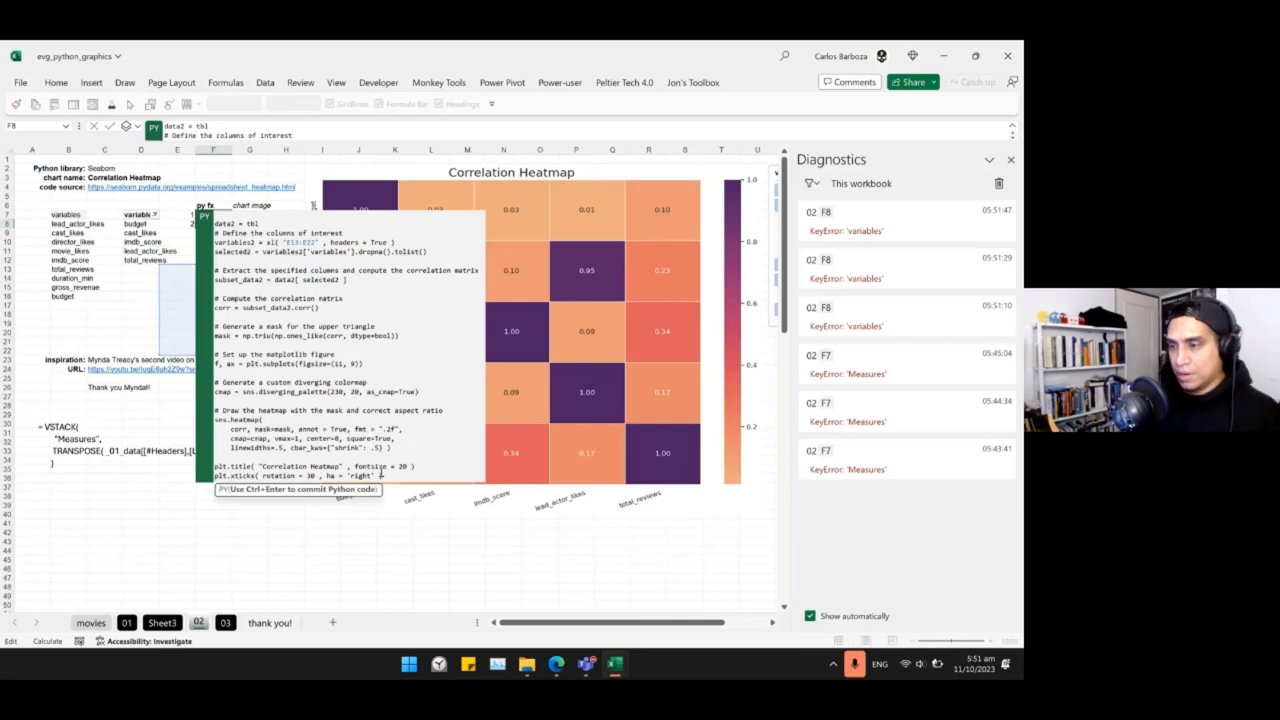
left_click(320, 242)
key("BackSpace")
key("BackSpace")
key("BackSpace")
key("BackSpace")
key("BackSpace")
key("BackSpace")
key("BackSpace")
key("BackSpace")
key("BackSpace")
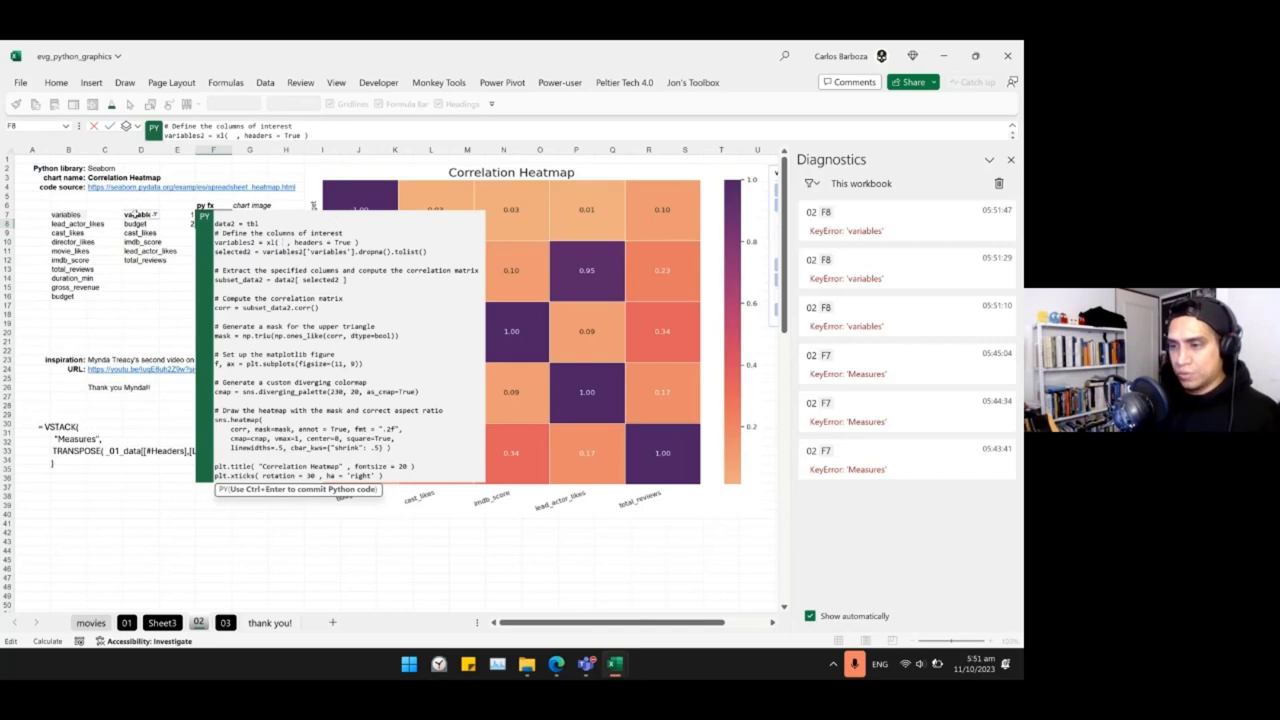
left_click_drag(136, 214, 133, 297)
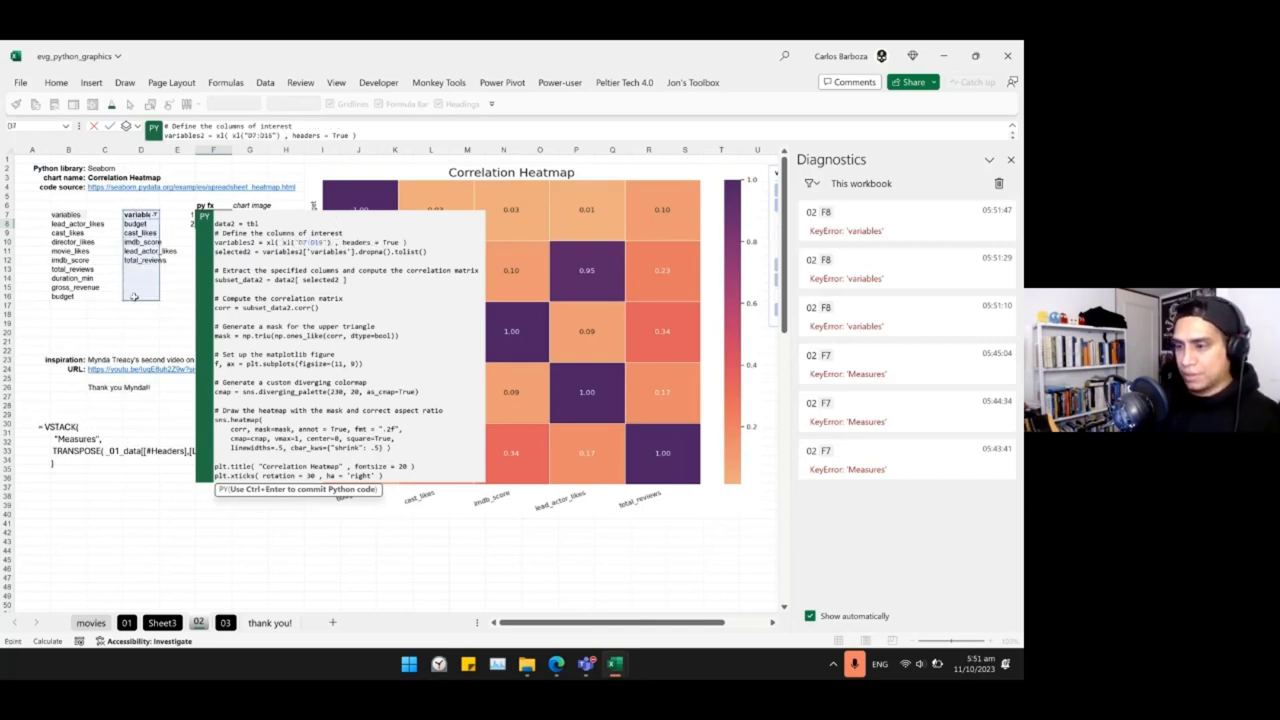
left_click(279, 241)
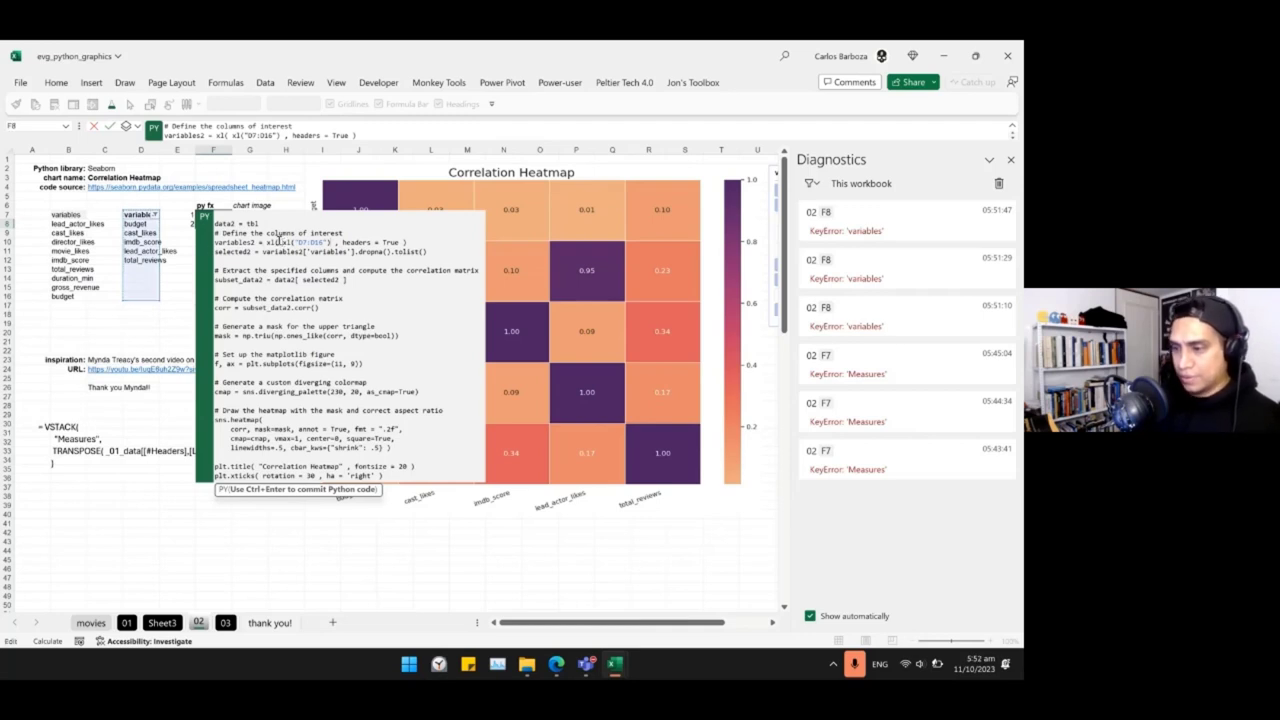
key("BackSpace")
key("BackSpace")
key("BackSpace")
key("BackSpace")
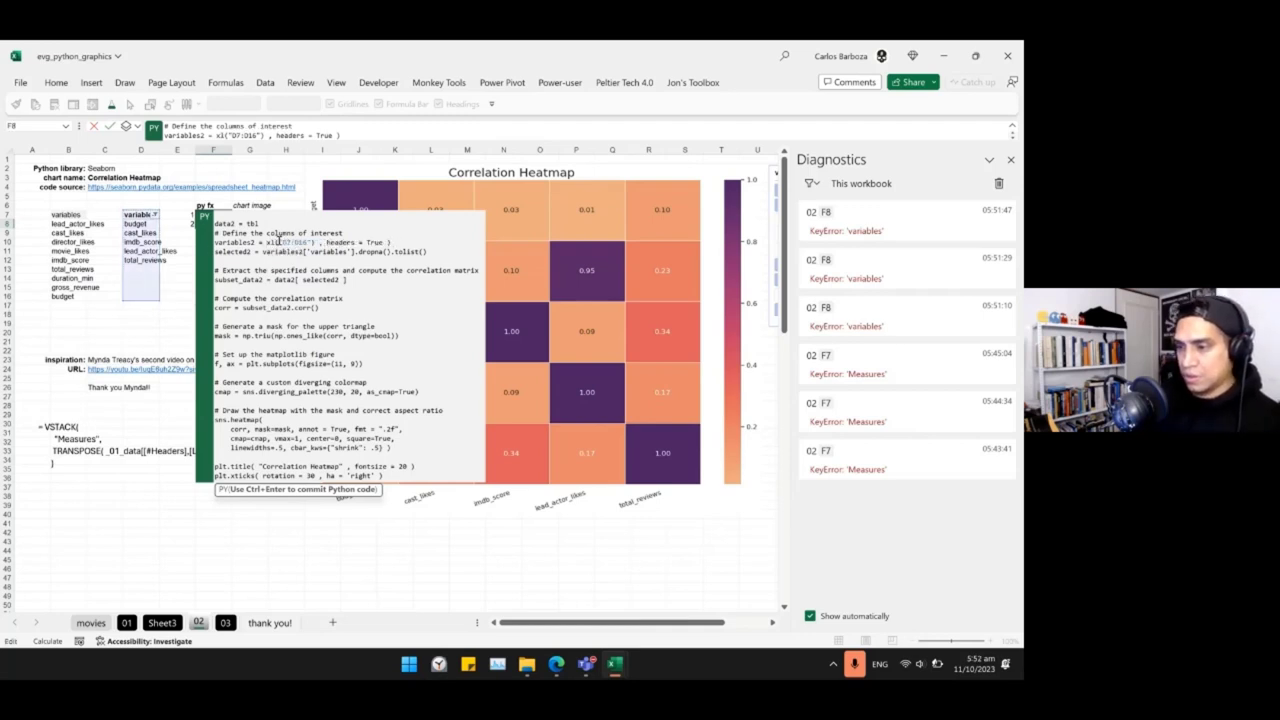
key("ctrl+Return")
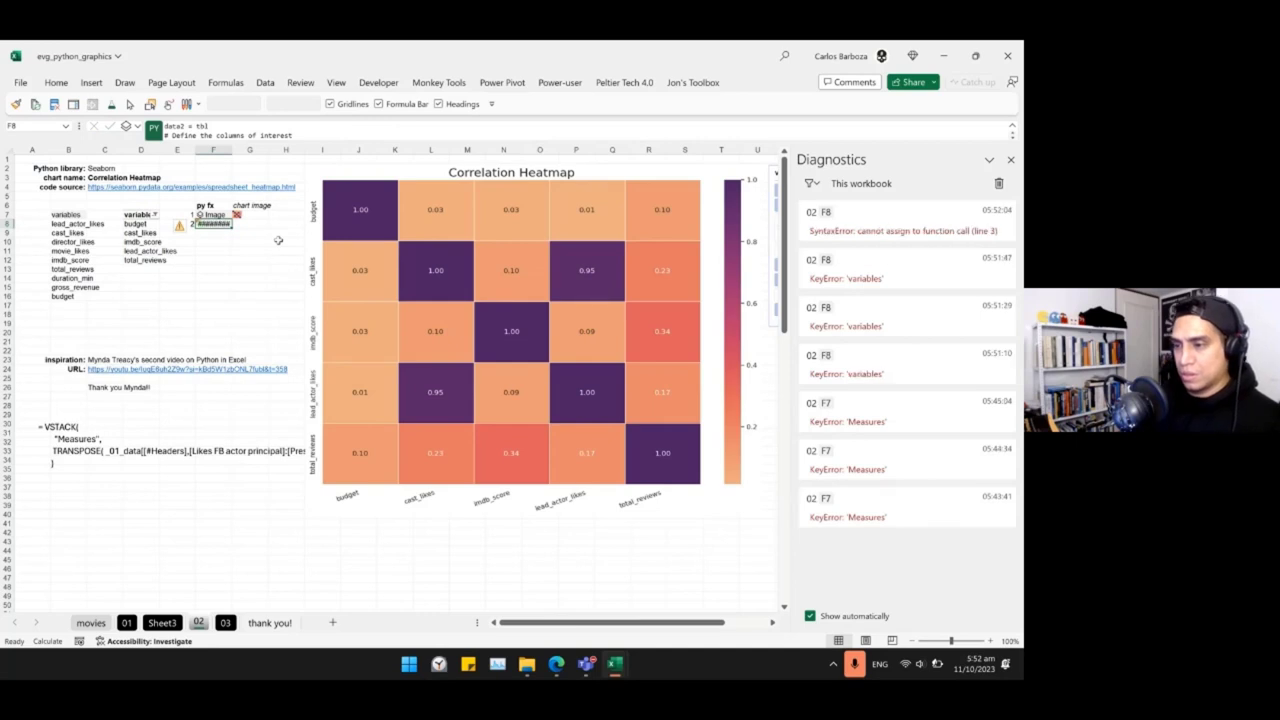
Fix the syntax error in F8's code and recommit until it returns an Image.
key("F2")
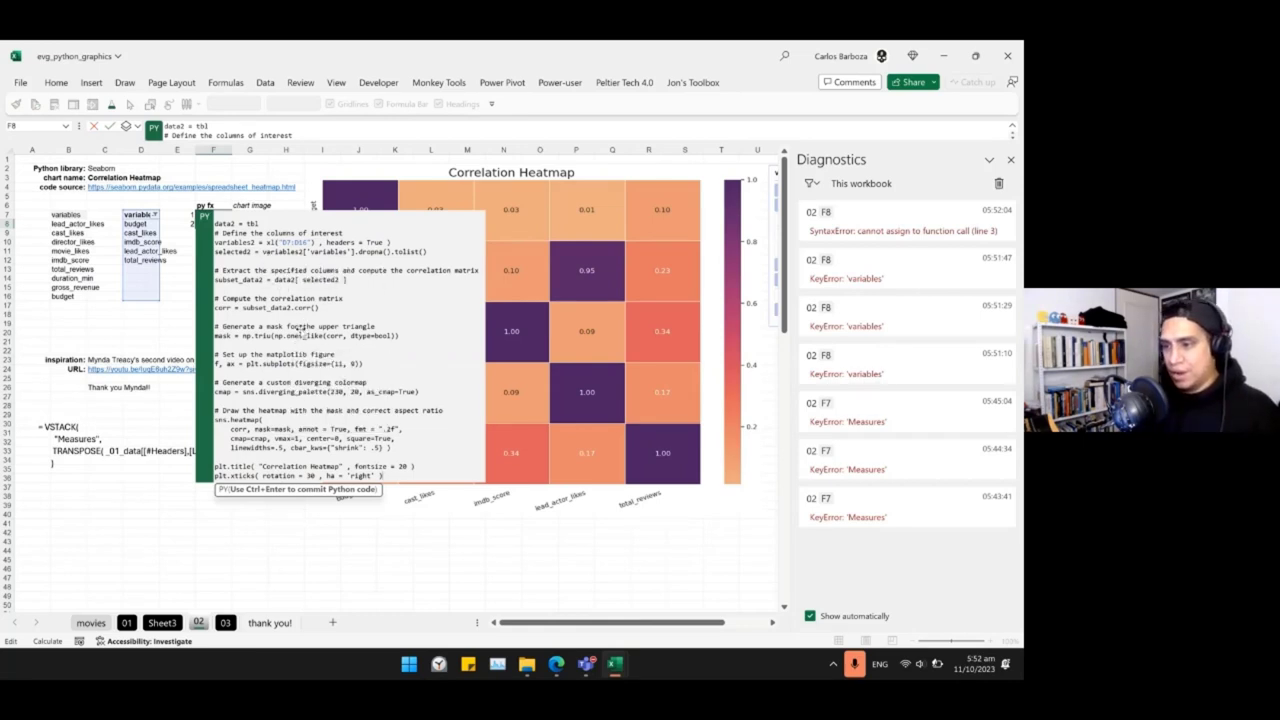
key("Escape")
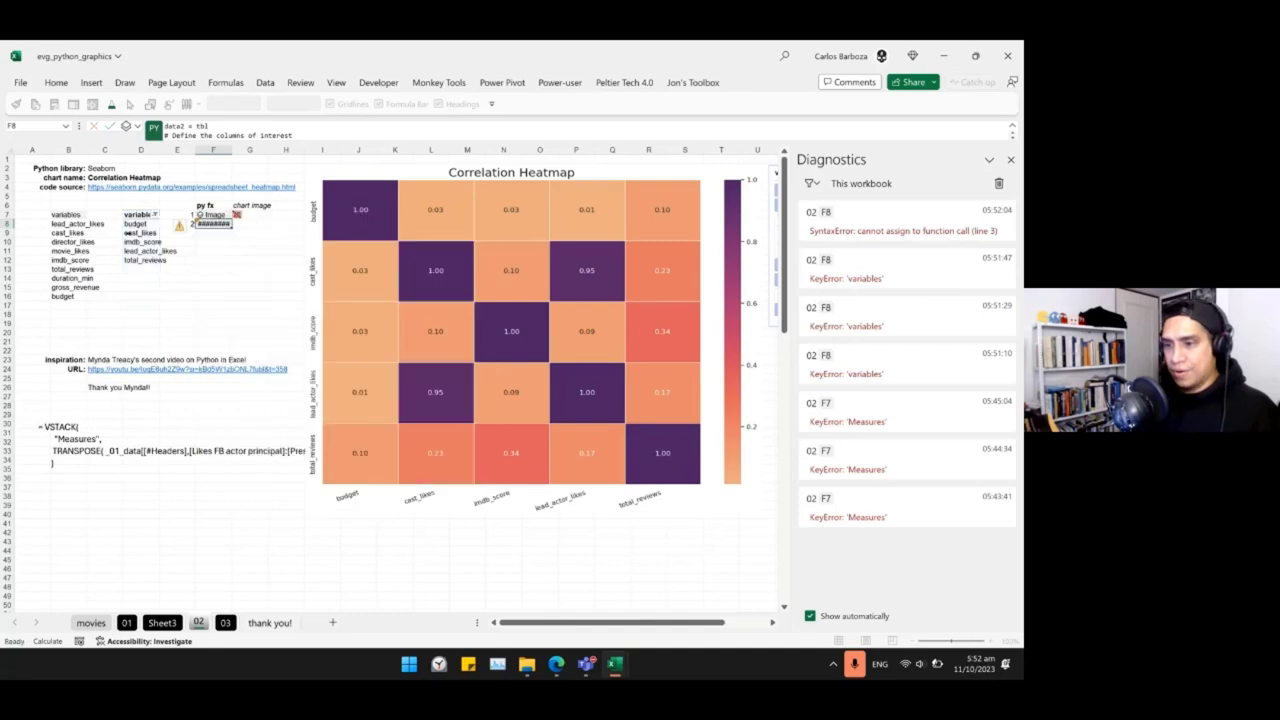
left_click(140, 214)
double_click(215, 223)
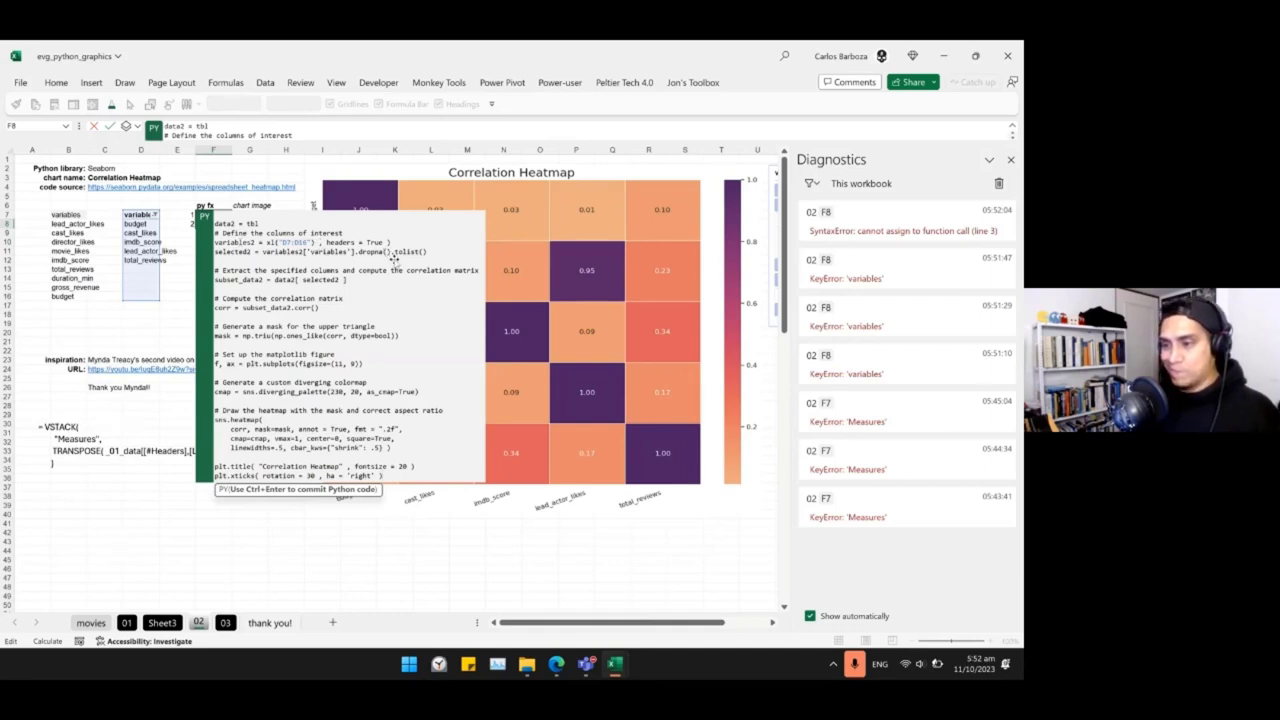
left_click(341, 233)
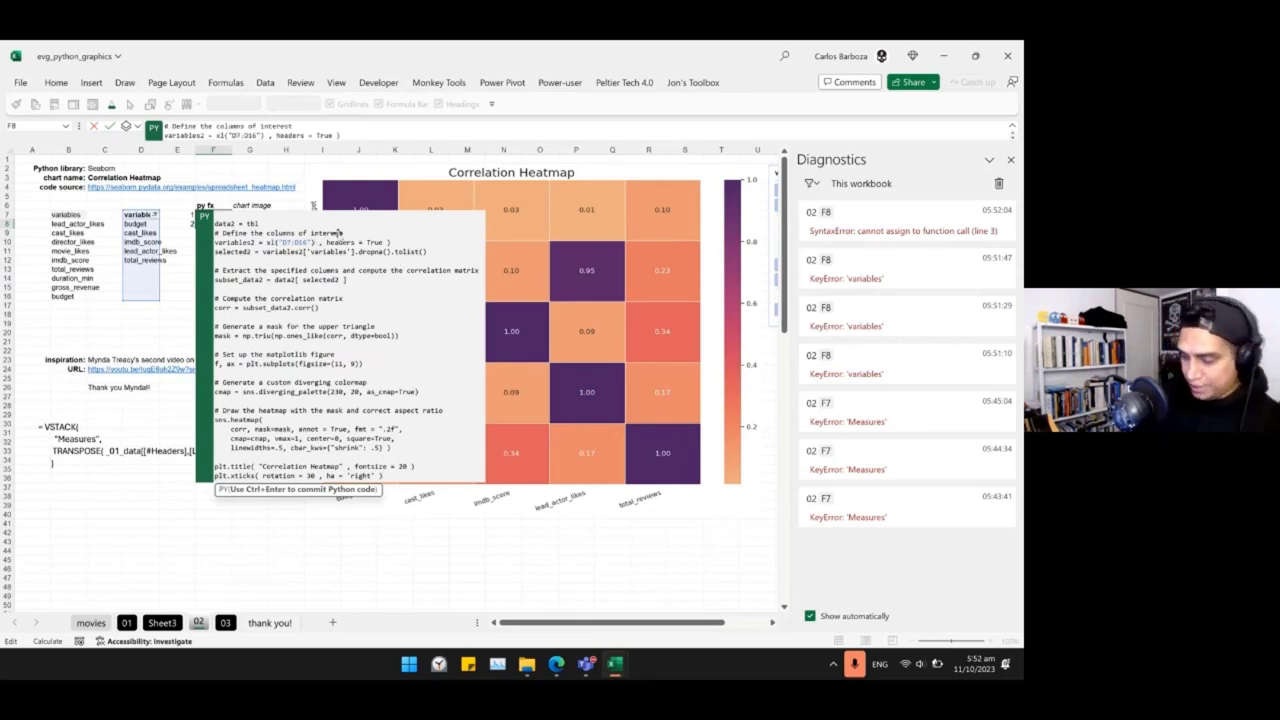
key("ctrl+Return")
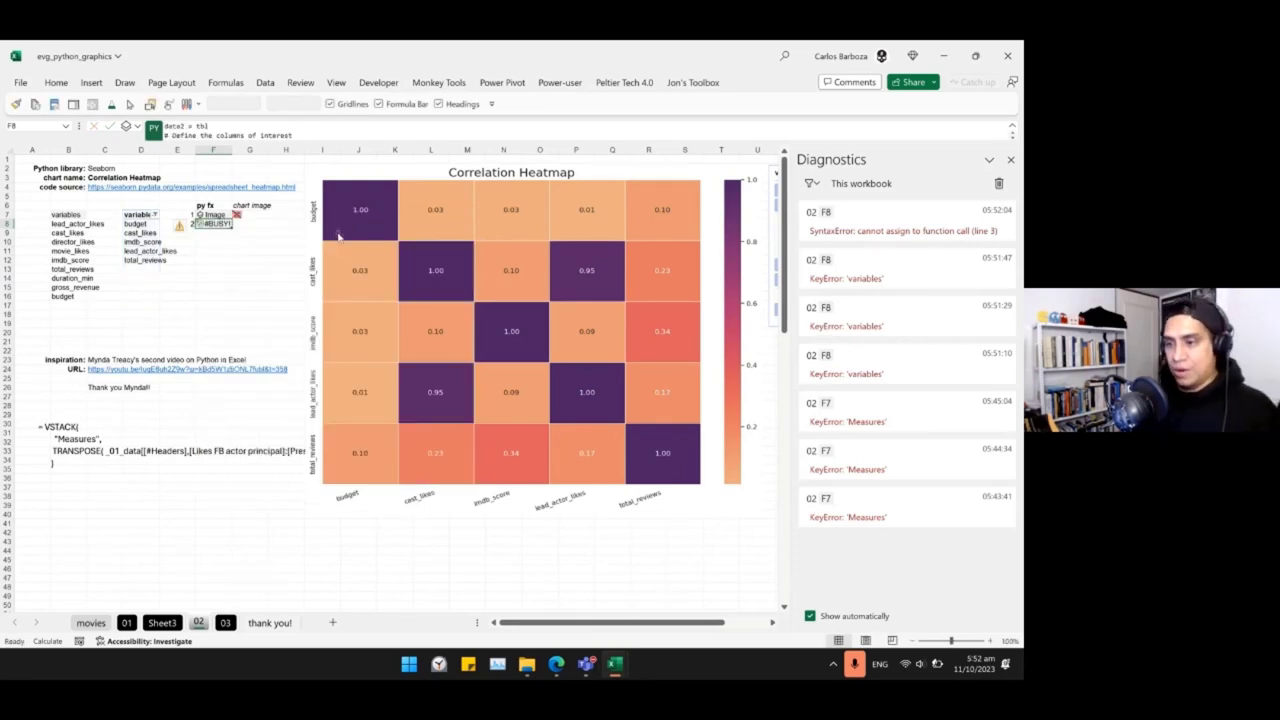
key("F2")
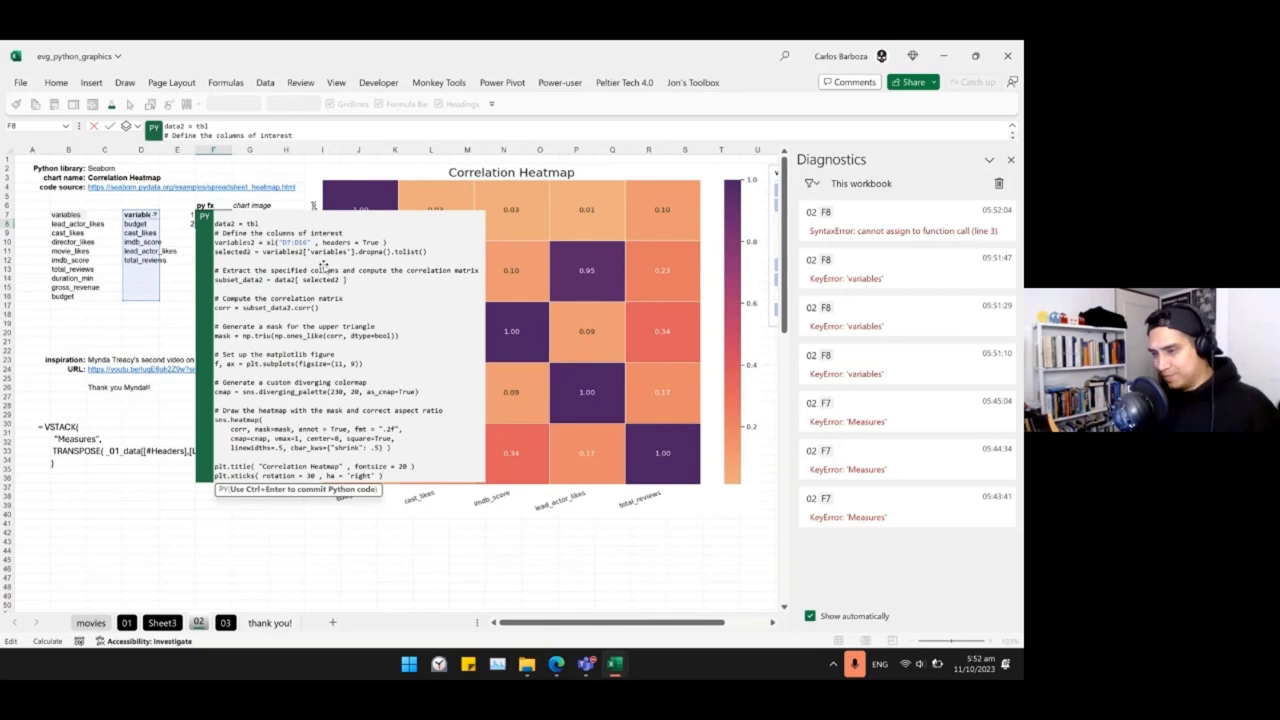
key("ctrl+Return")
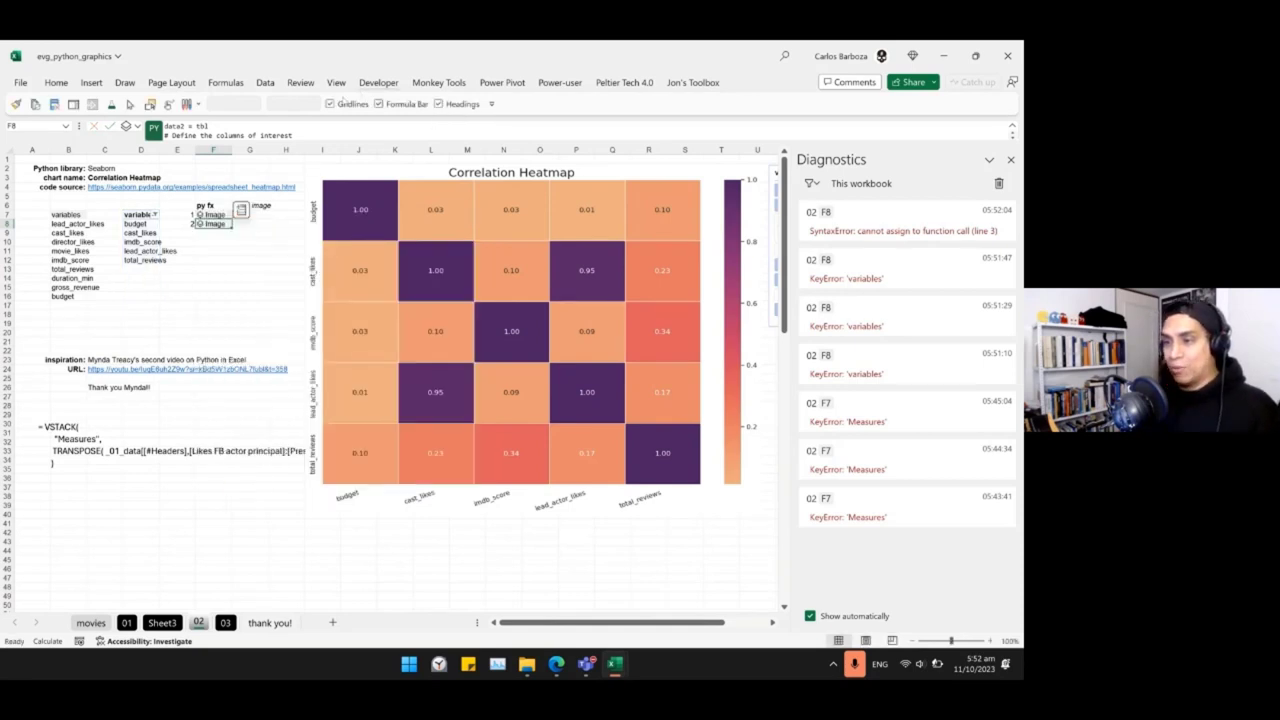
Close the Diagnostics pane and open F8's code in the Excel Labs editor.
left_click(1010, 159)
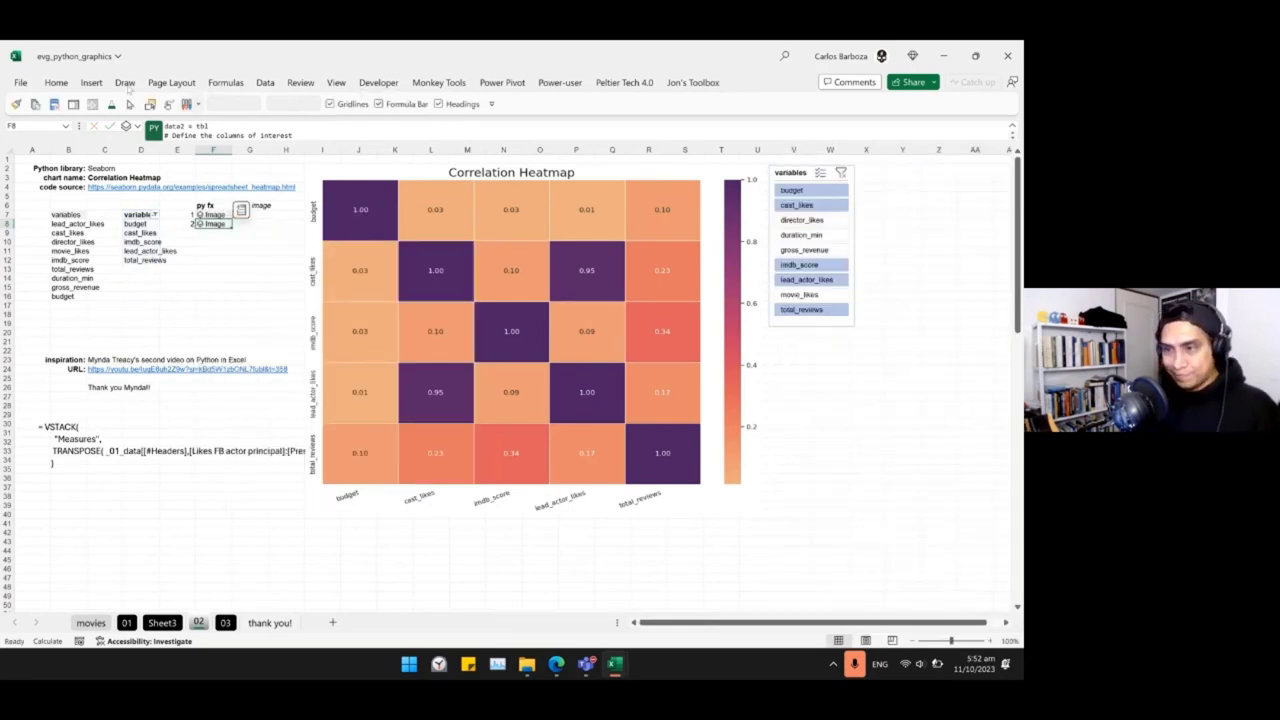
left_click(91, 82)
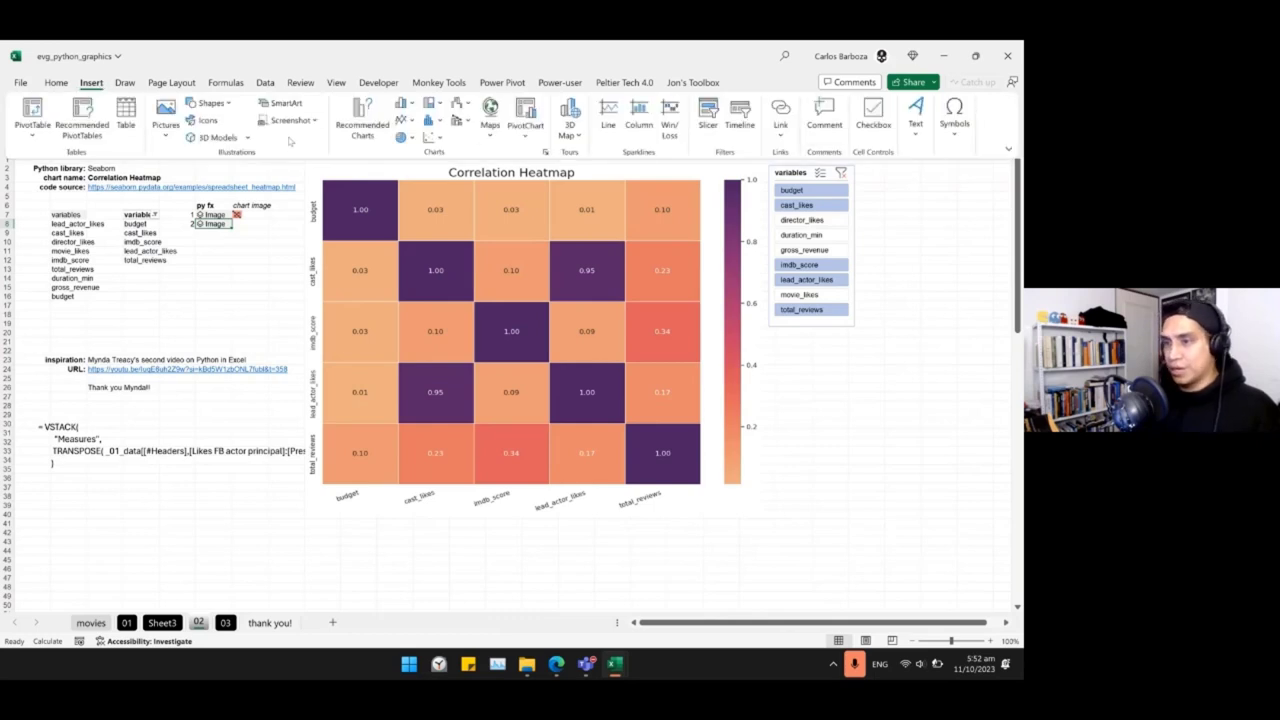
left_click(56, 82)
double_click(60, 84)
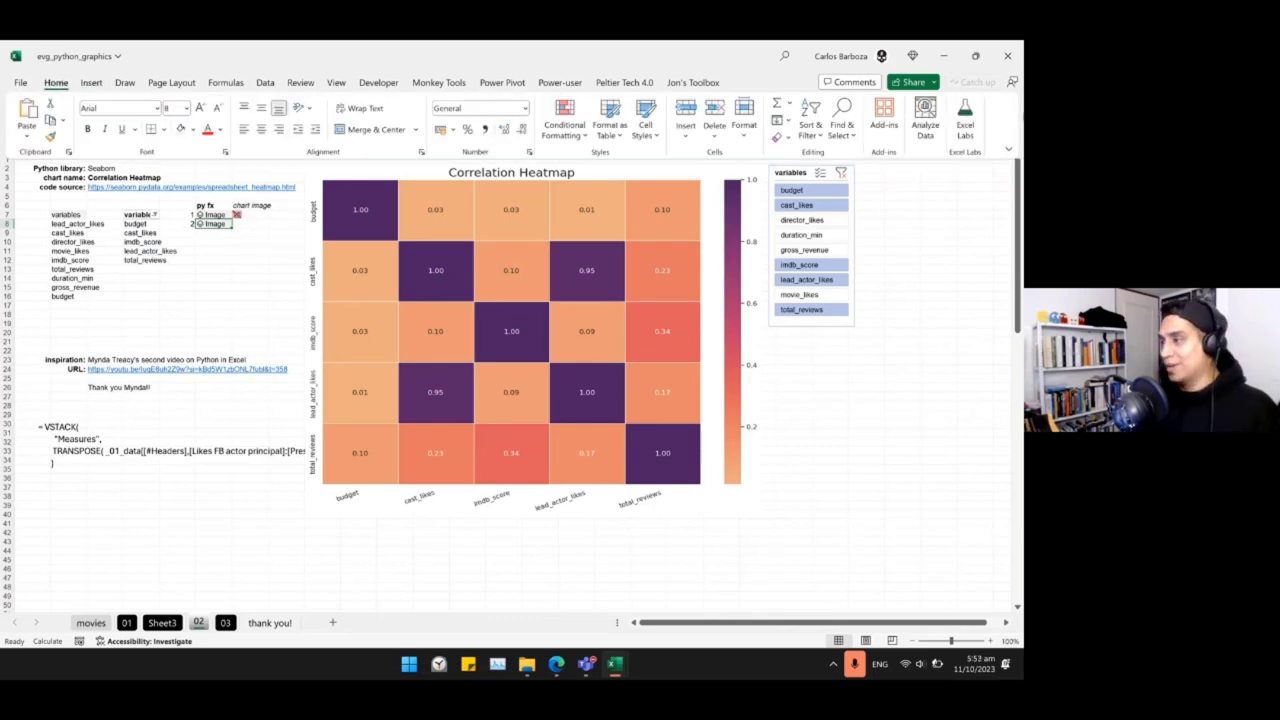
left_click(961, 121)
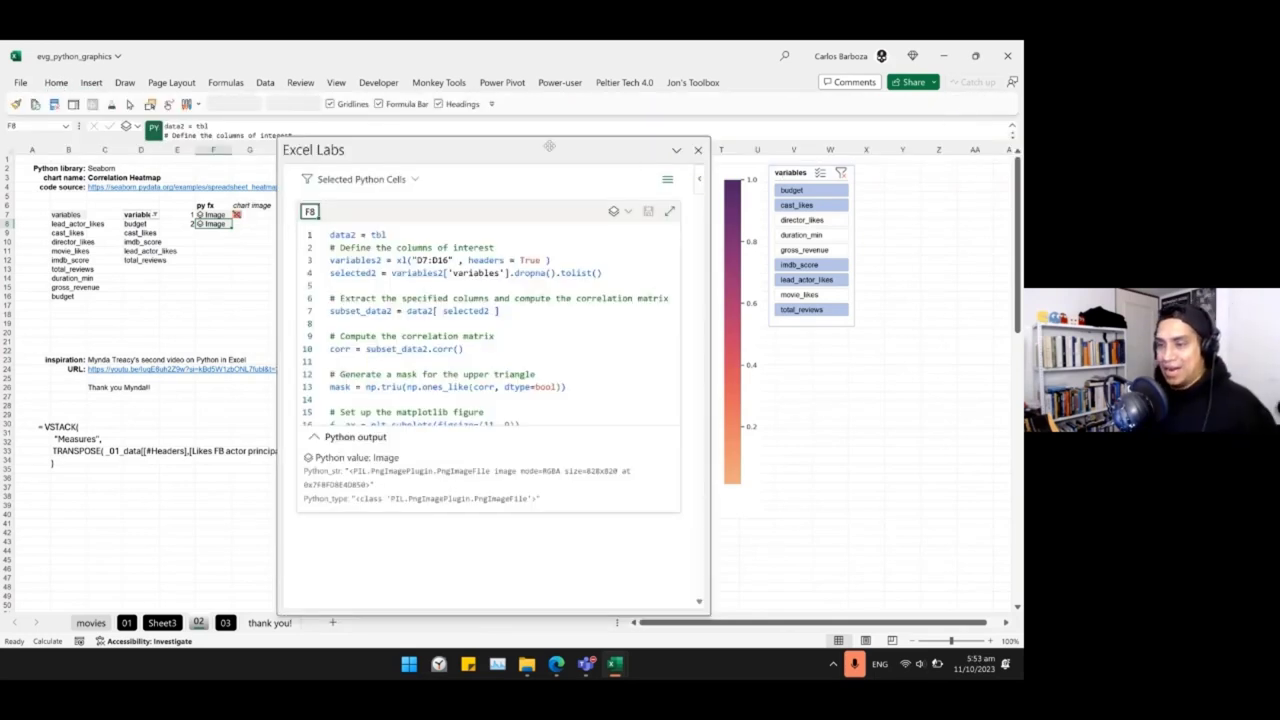
Enlarge the Excel Labs pane to show code lines 1–28, inspect the sns.heatmap arguments, then close it.
left_click_drag(495, 147, 494, 113)
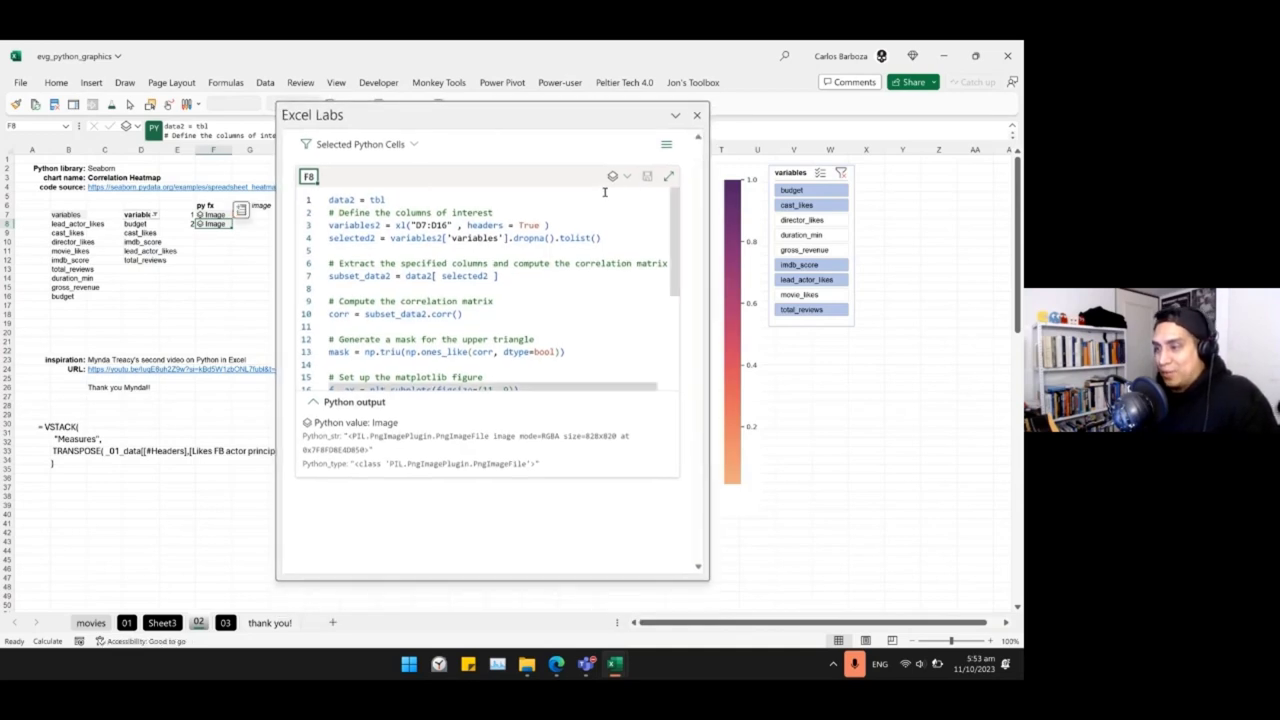
left_click(668, 176)
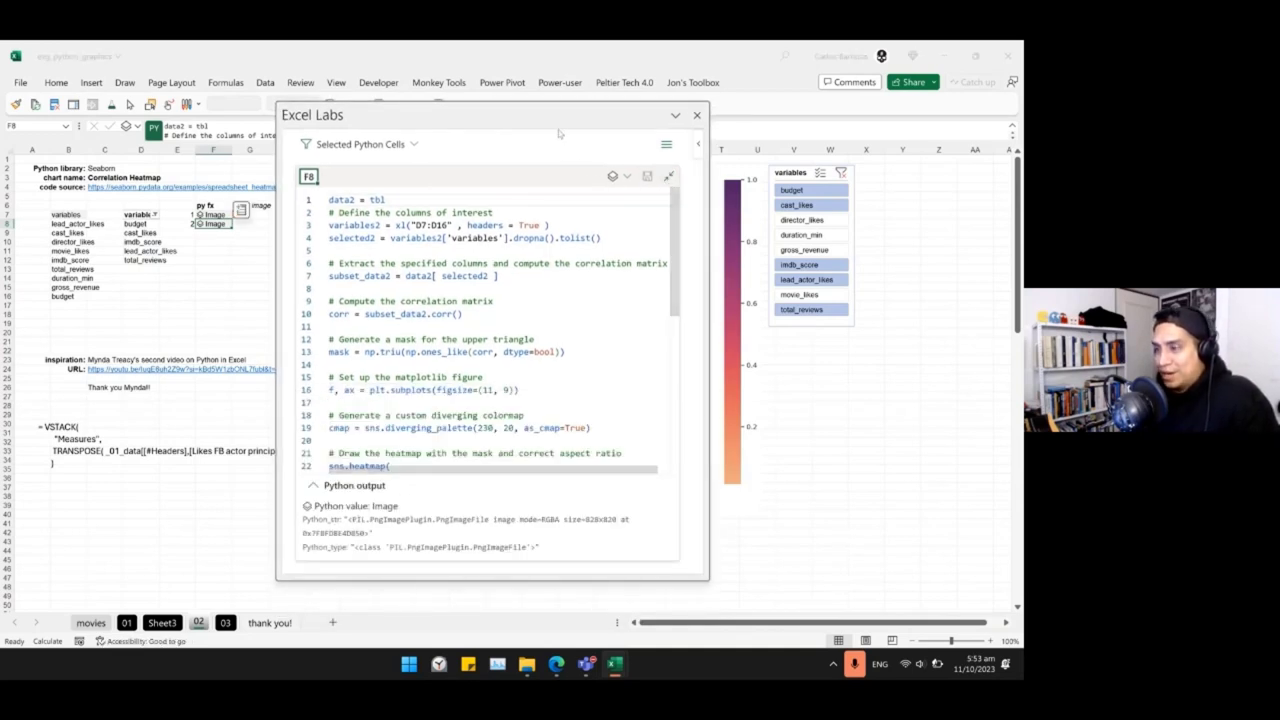
left_click_drag(555, 119, 548, 78)
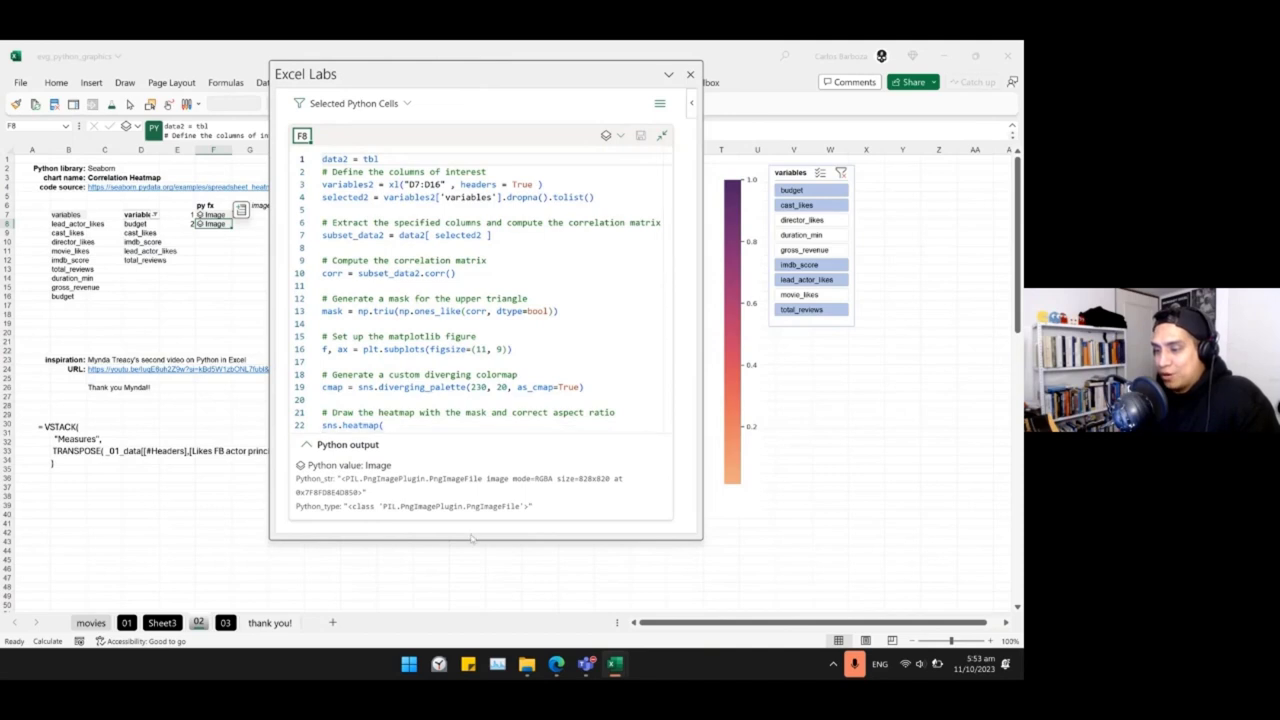
left_click_drag(472, 541, 463, 640)
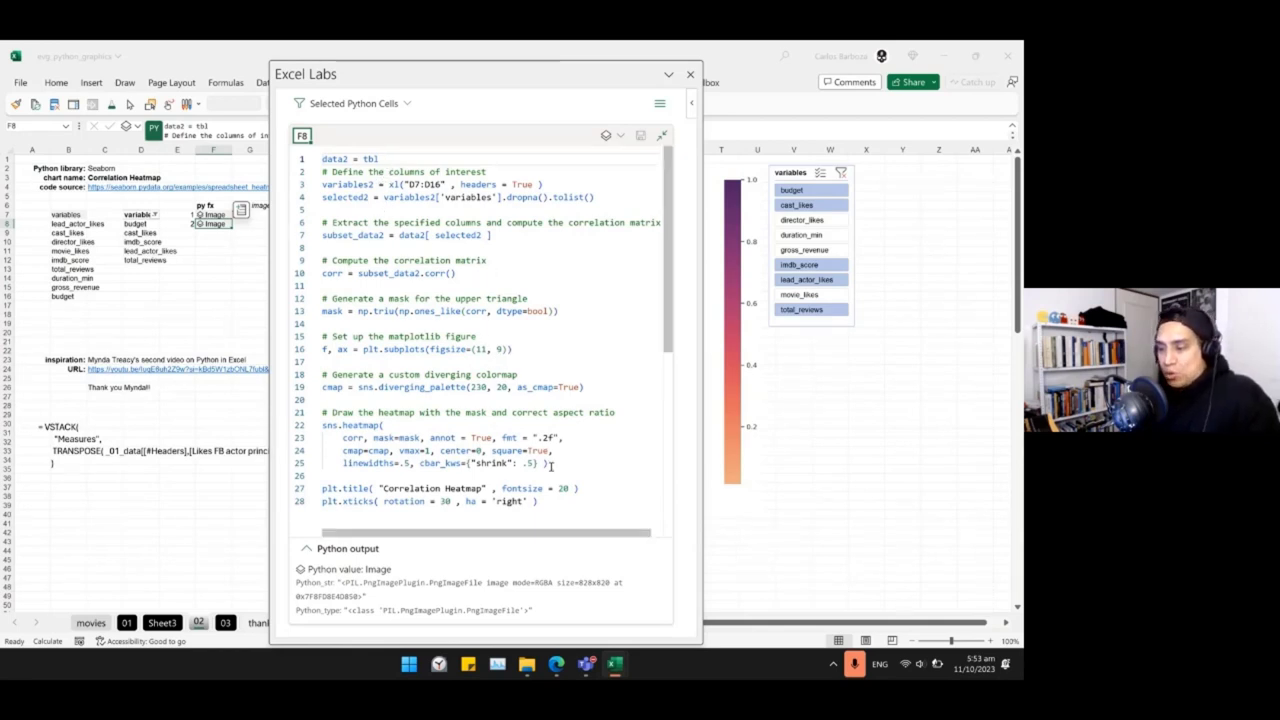
mouse_move(554, 462)
left_mouse_down()
mouse_move(328, 450)
mouse_move(338, 437)
mouse_move(560, 471)
left_mouse_up()
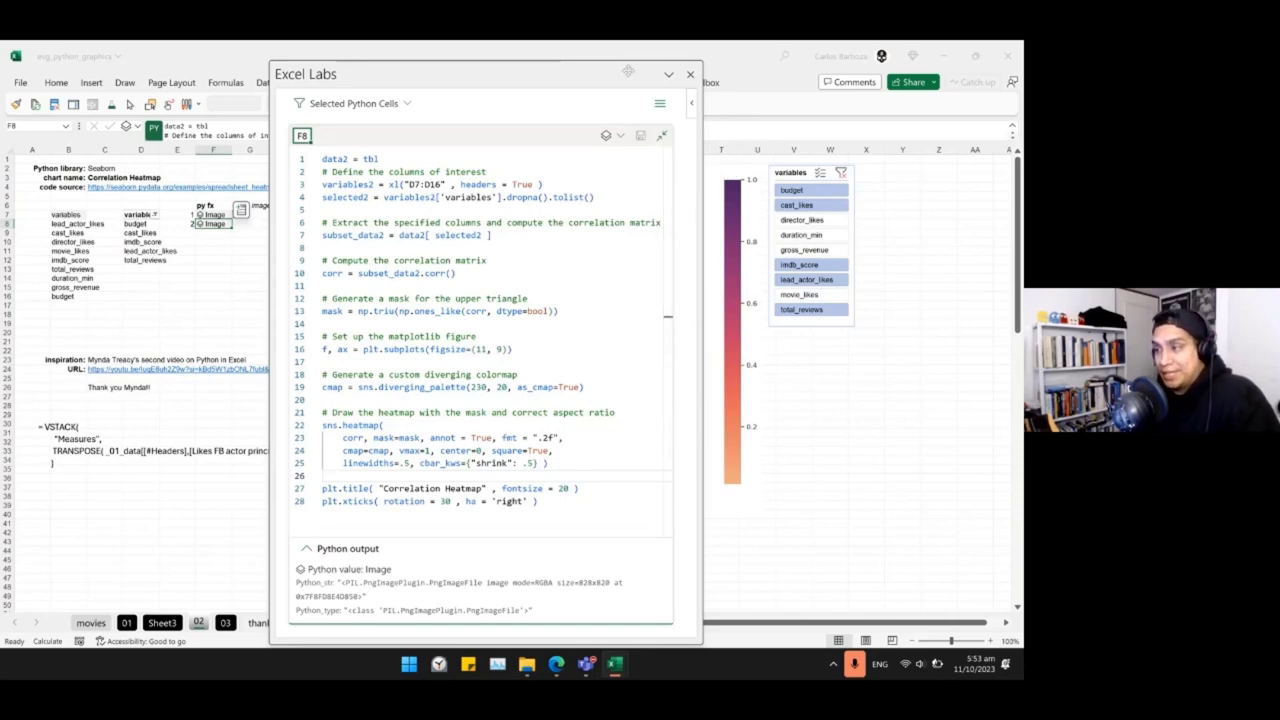
left_click(690, 75)
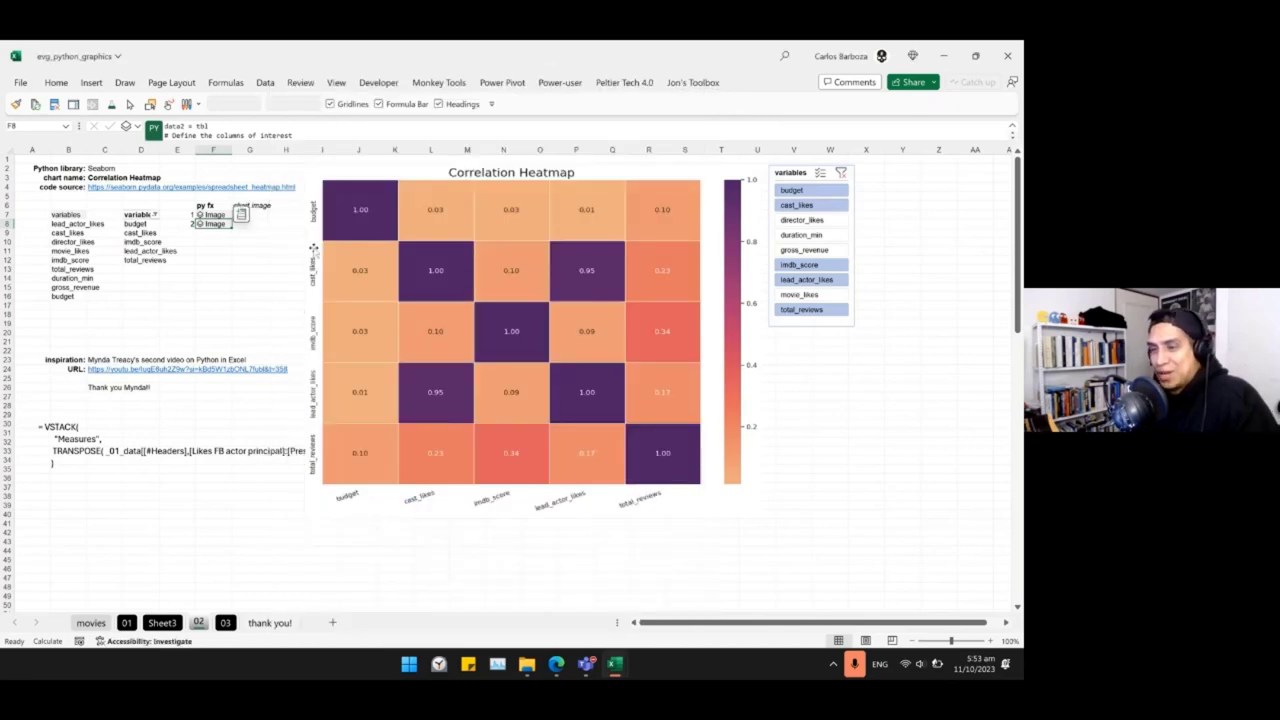
Create a linked picture of G8's heatmap image via Picture in Cell > Create Reference and drag it onto the full heatmap.
left_click(260, 224)
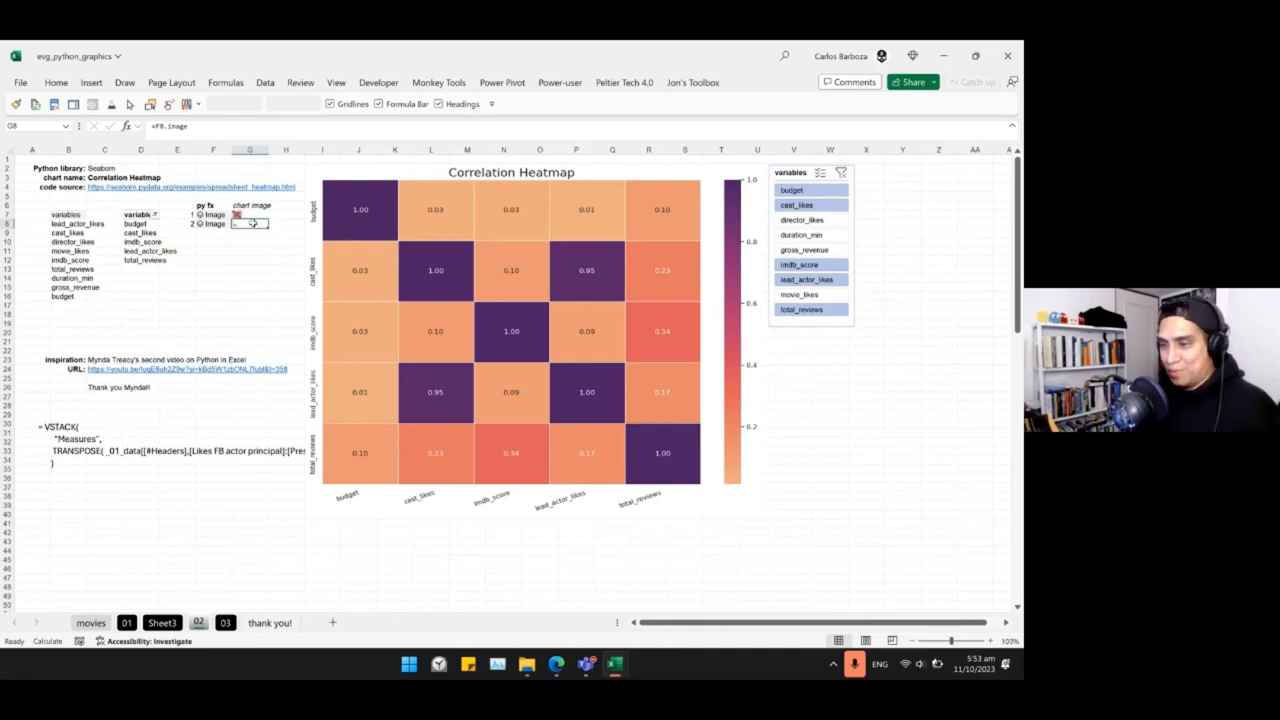
right_click(251, 225)
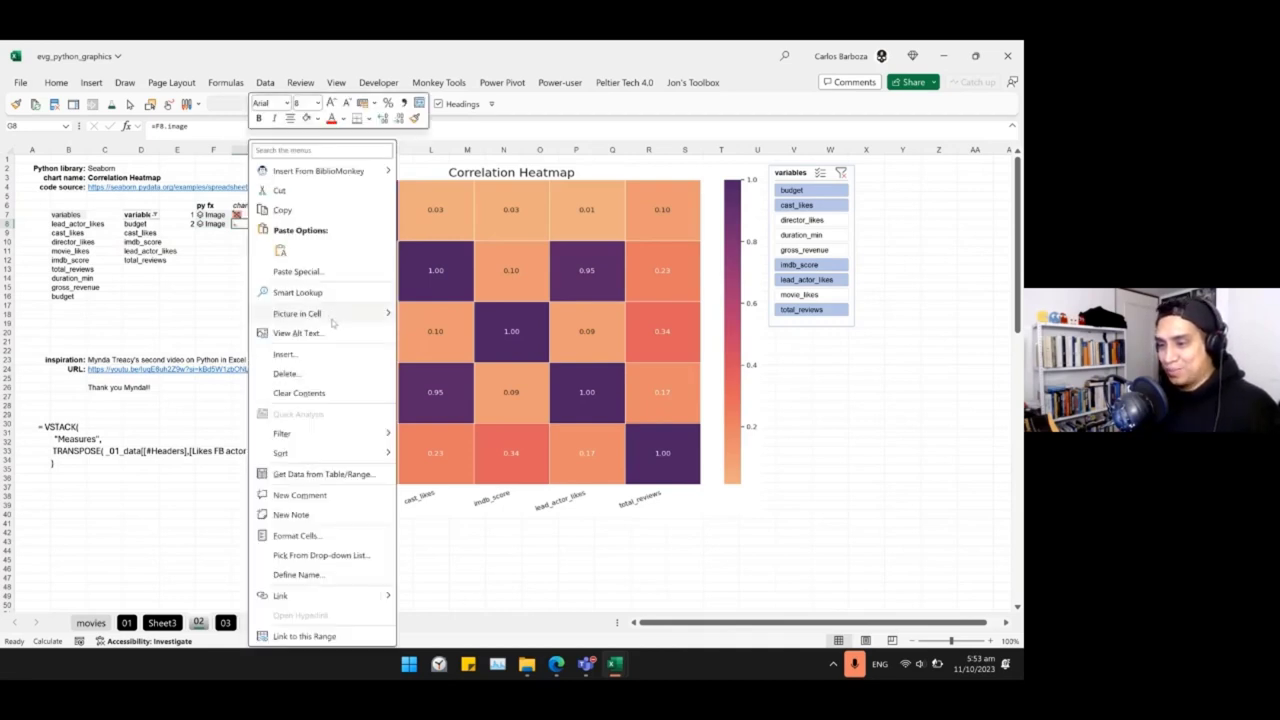
mouse_move(335, 314)
left_click(448, 335)
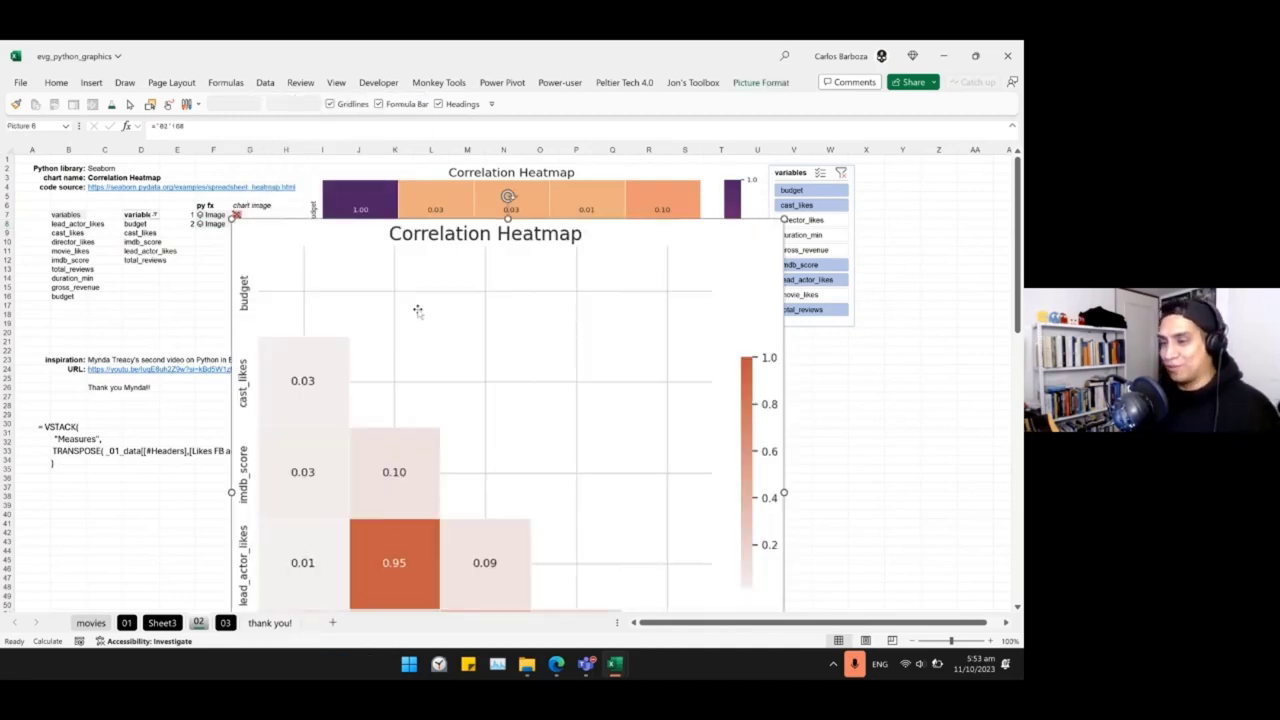
left_click_drag(308, 270, 771, 280)
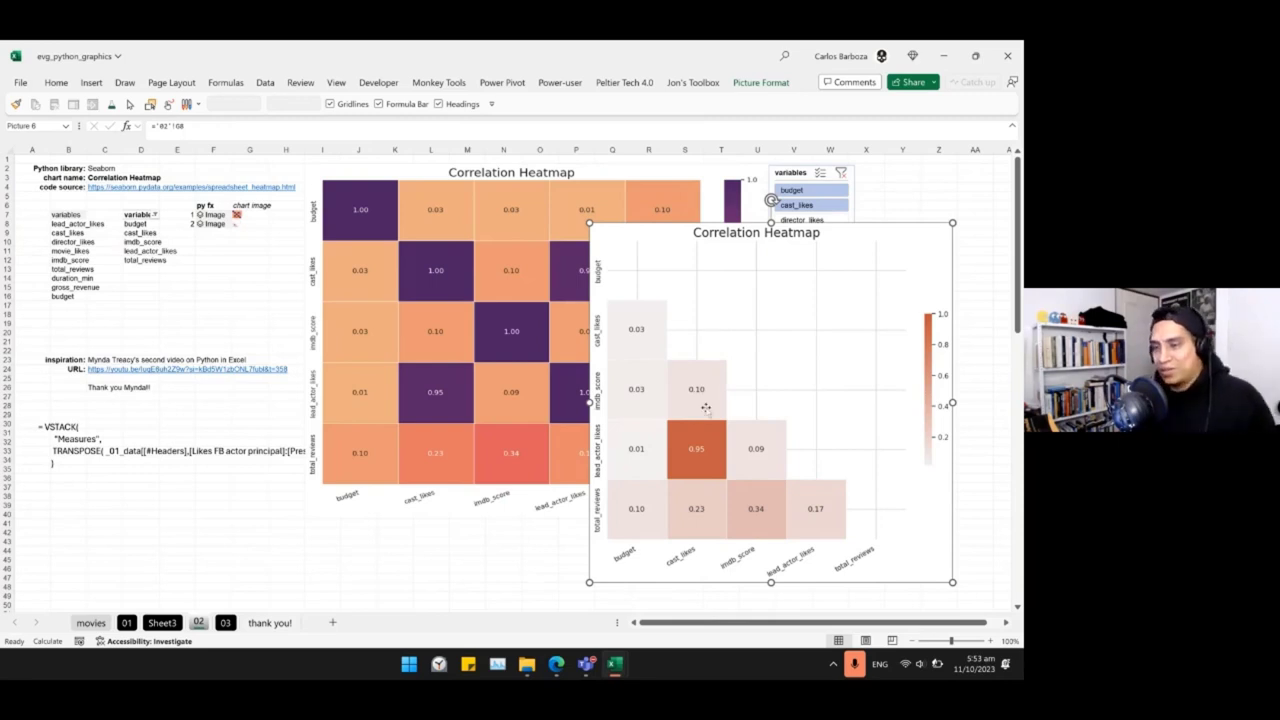
left_click(212, 223)
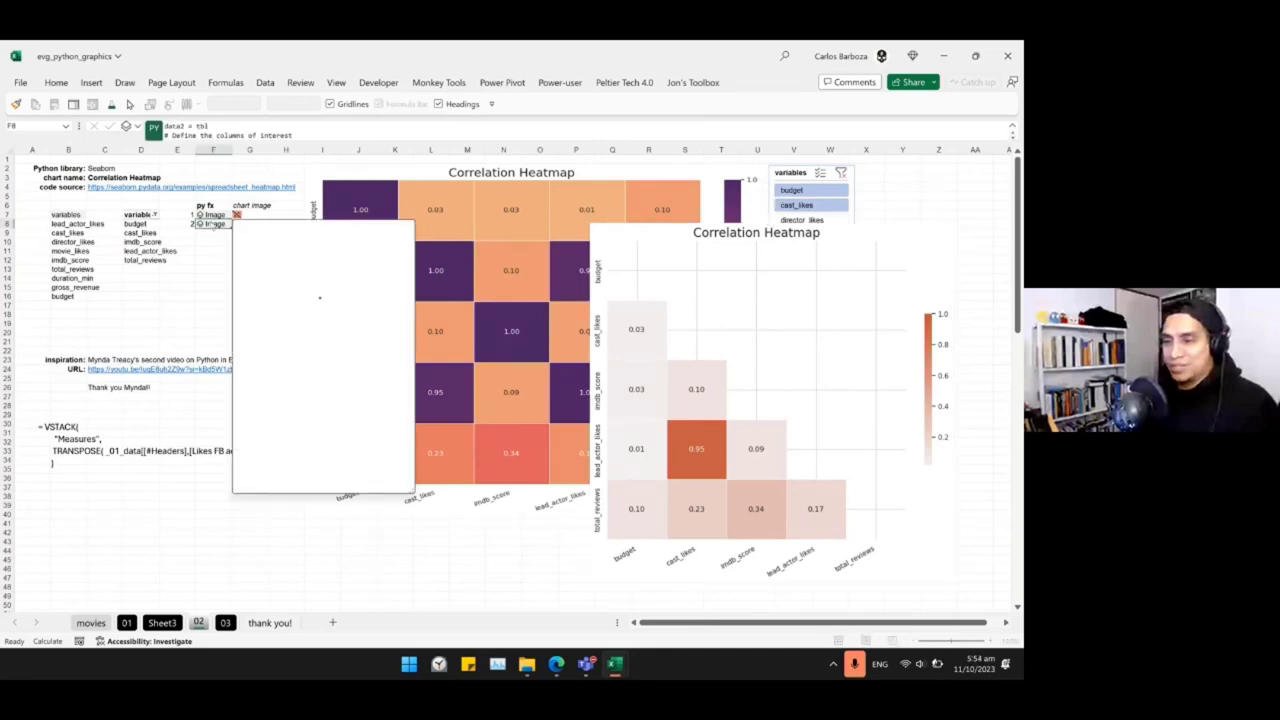
Reopen F8's Python heatmap code and recalculate it with Ctrl+Enter.
double_click(205, 223)
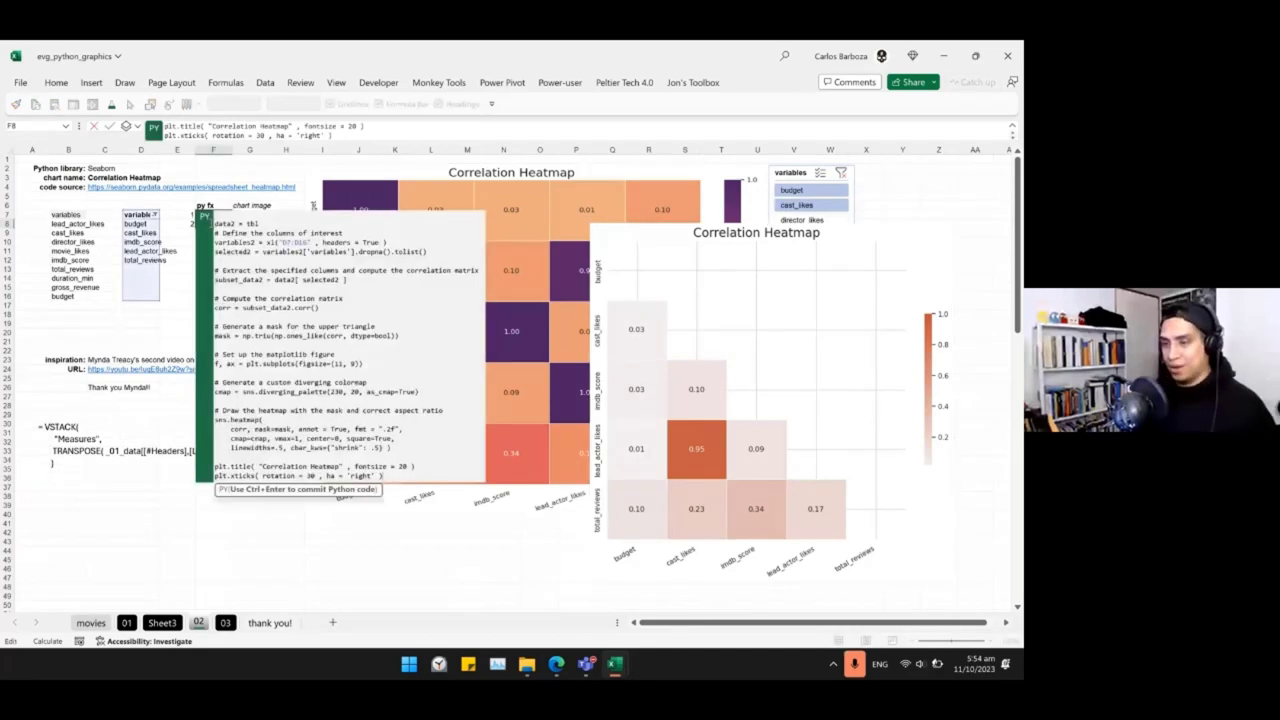
key("ctrl+Return")
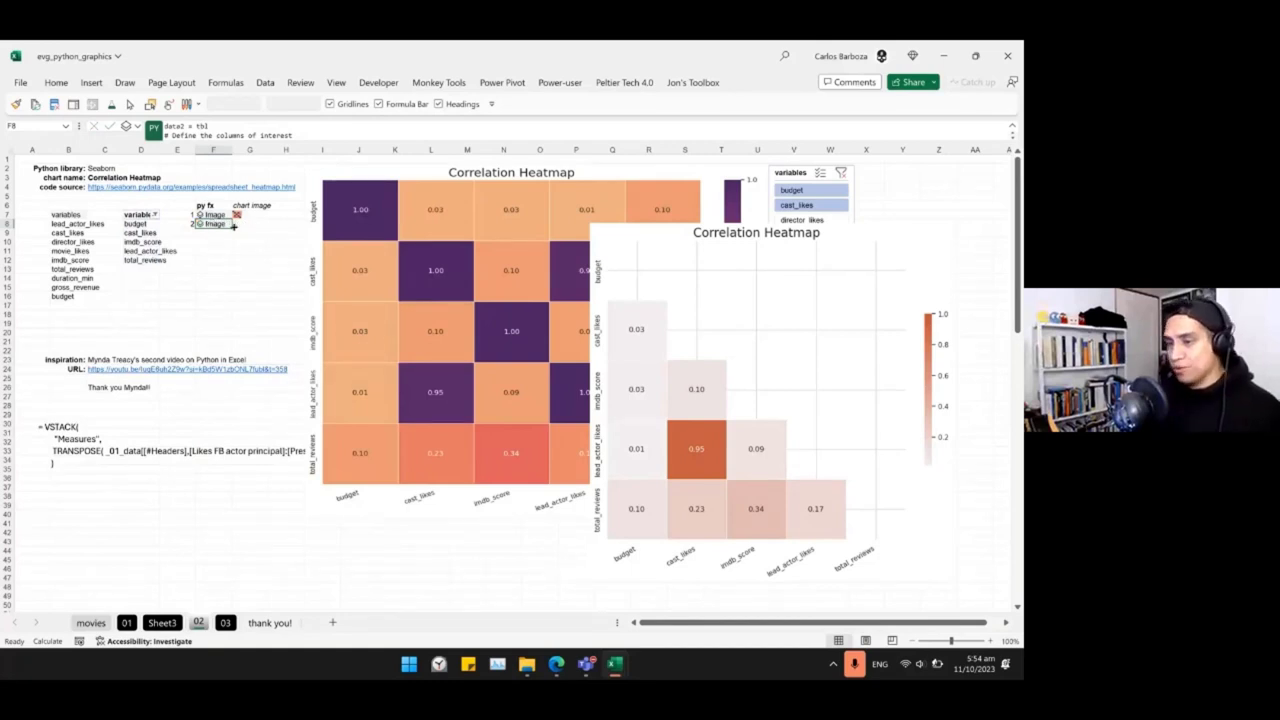
key("F2")
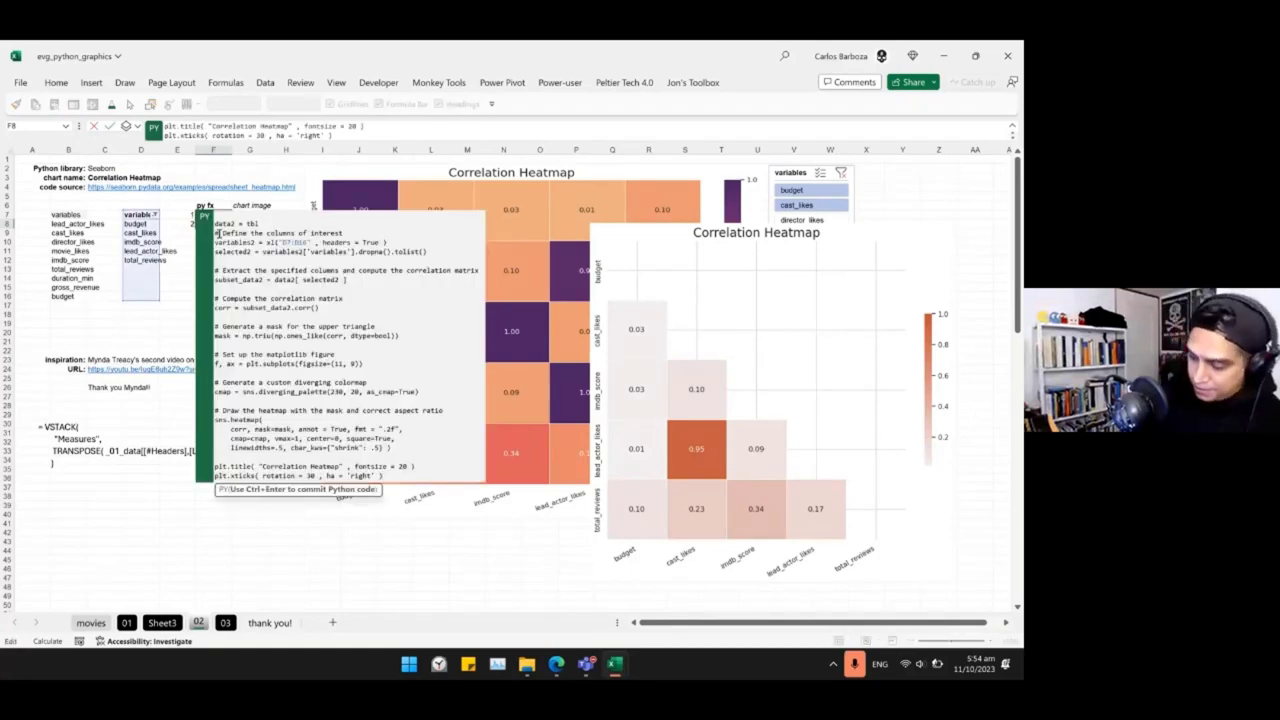
key("ctrl+Return")
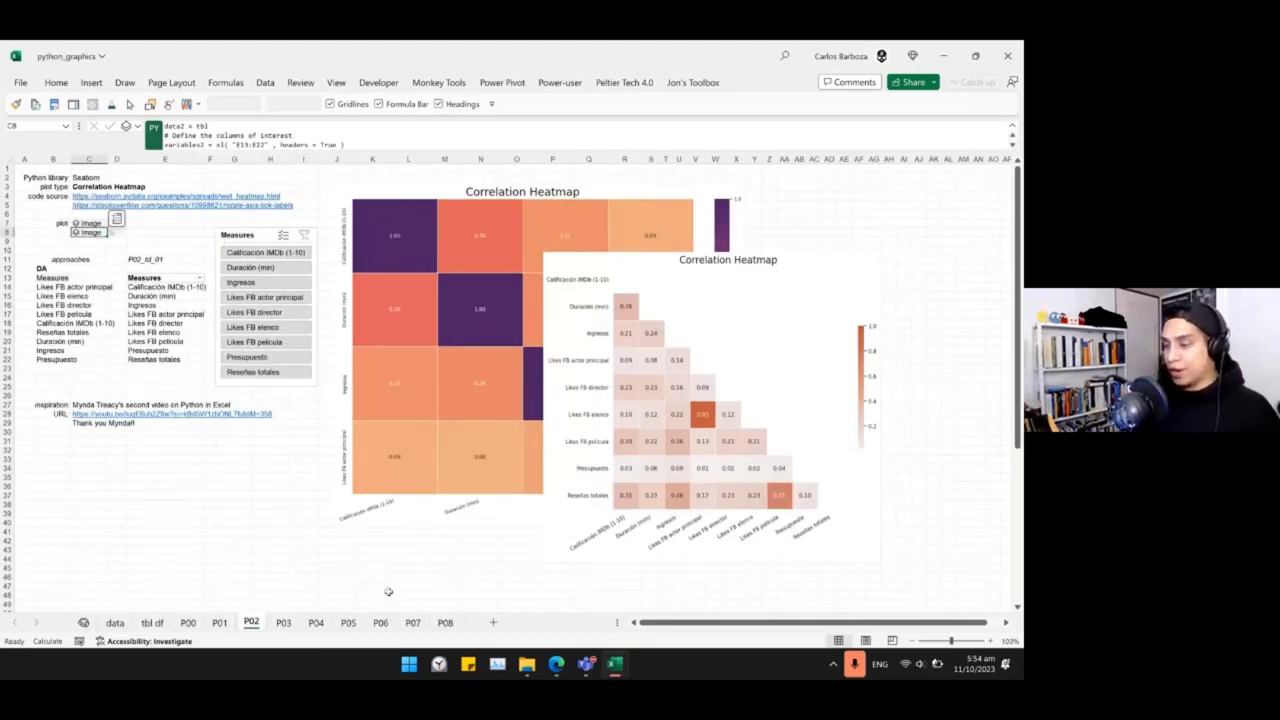
Browse the P03 ridgeline, P04 line chart, P05 small multiples and P06 K-Means sheets, ending on P08.
left_click(284, 623)
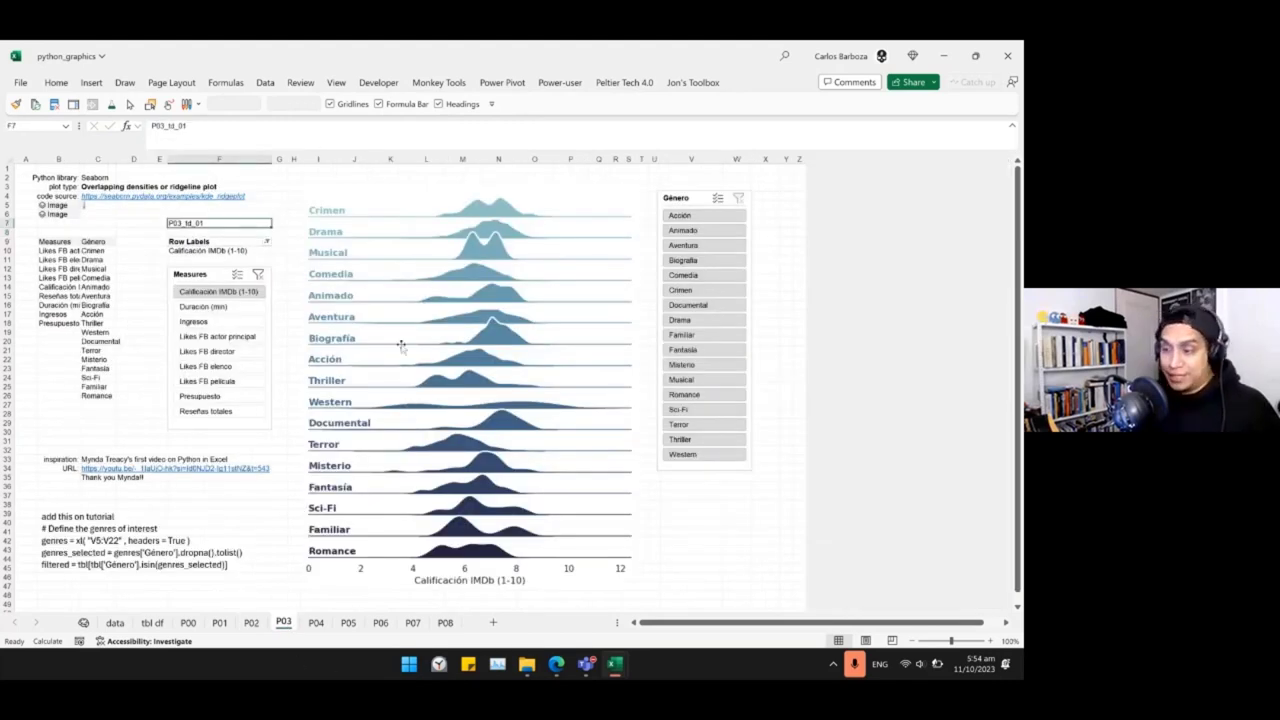
left_click(316, 622)
left_click(424, 283)
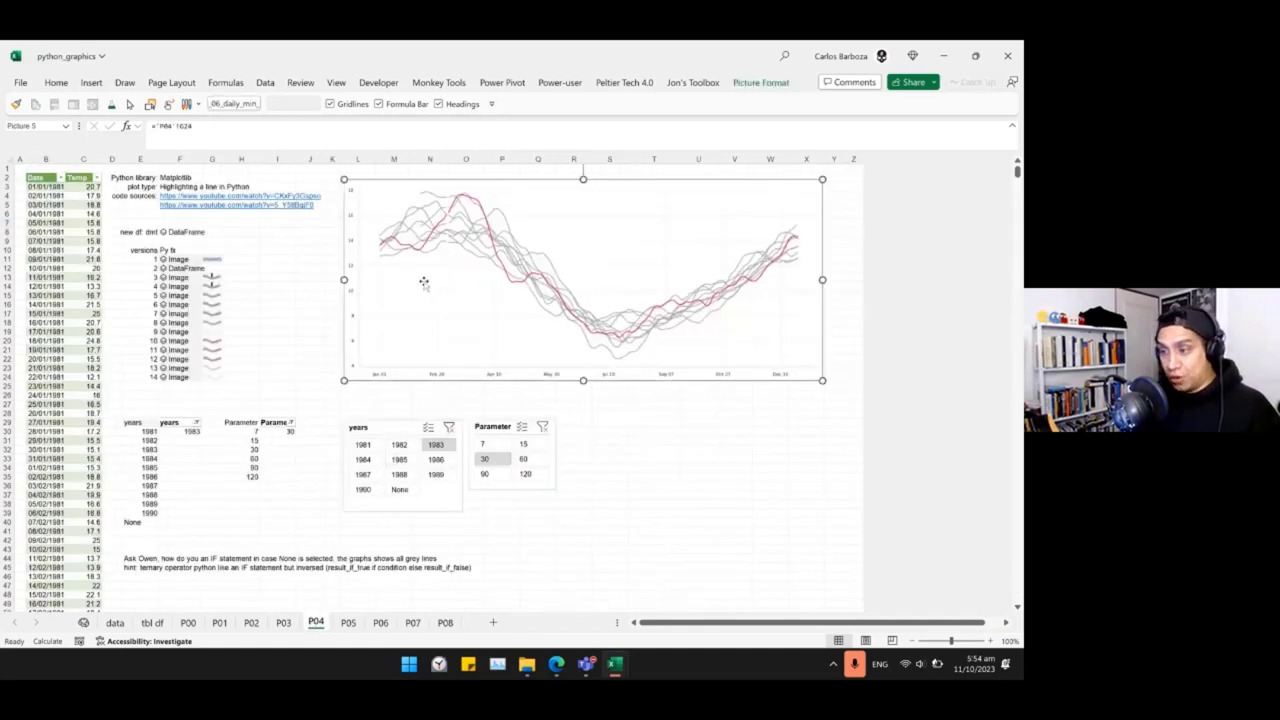
left_click(348, 622)
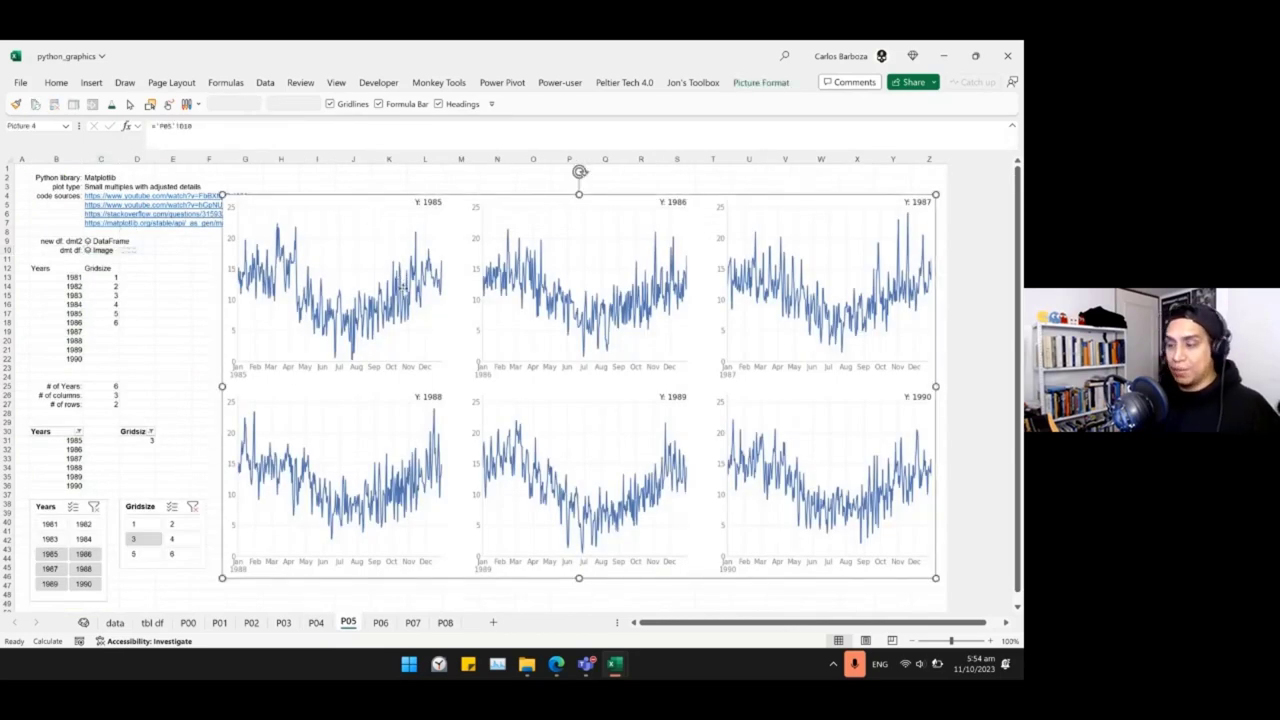
left_click(379, 621)
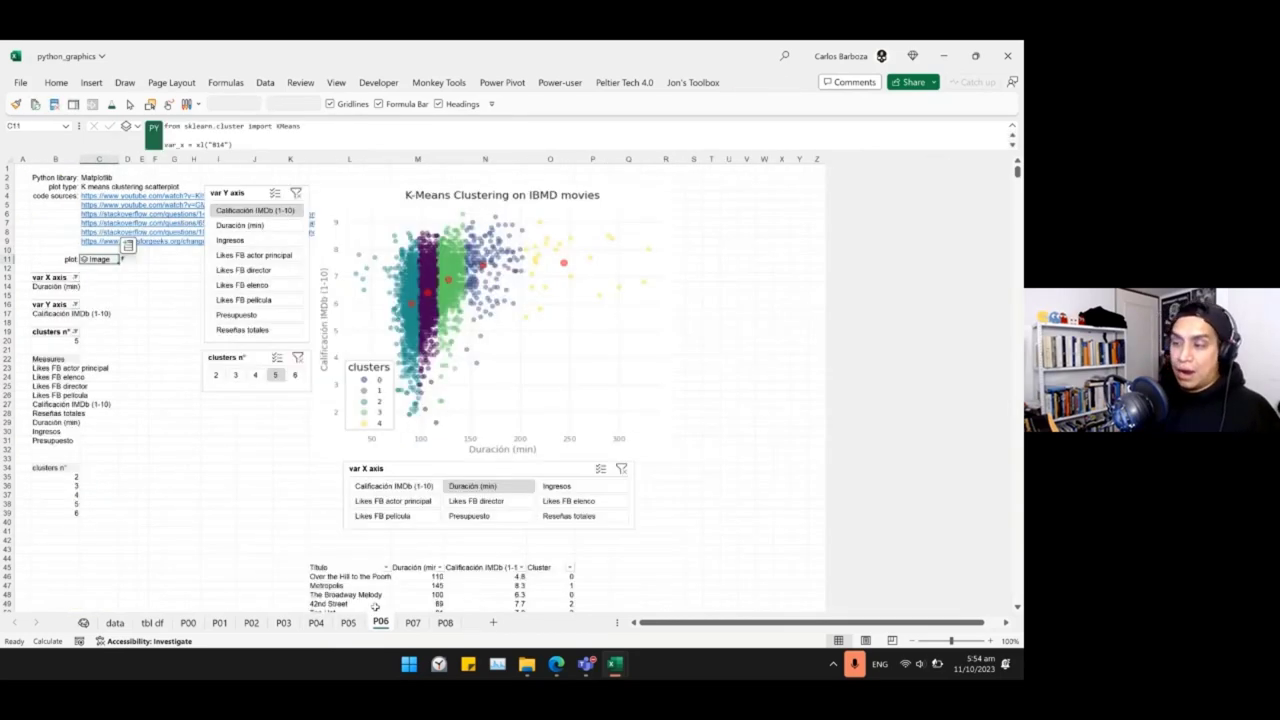
left_click(524, 345)
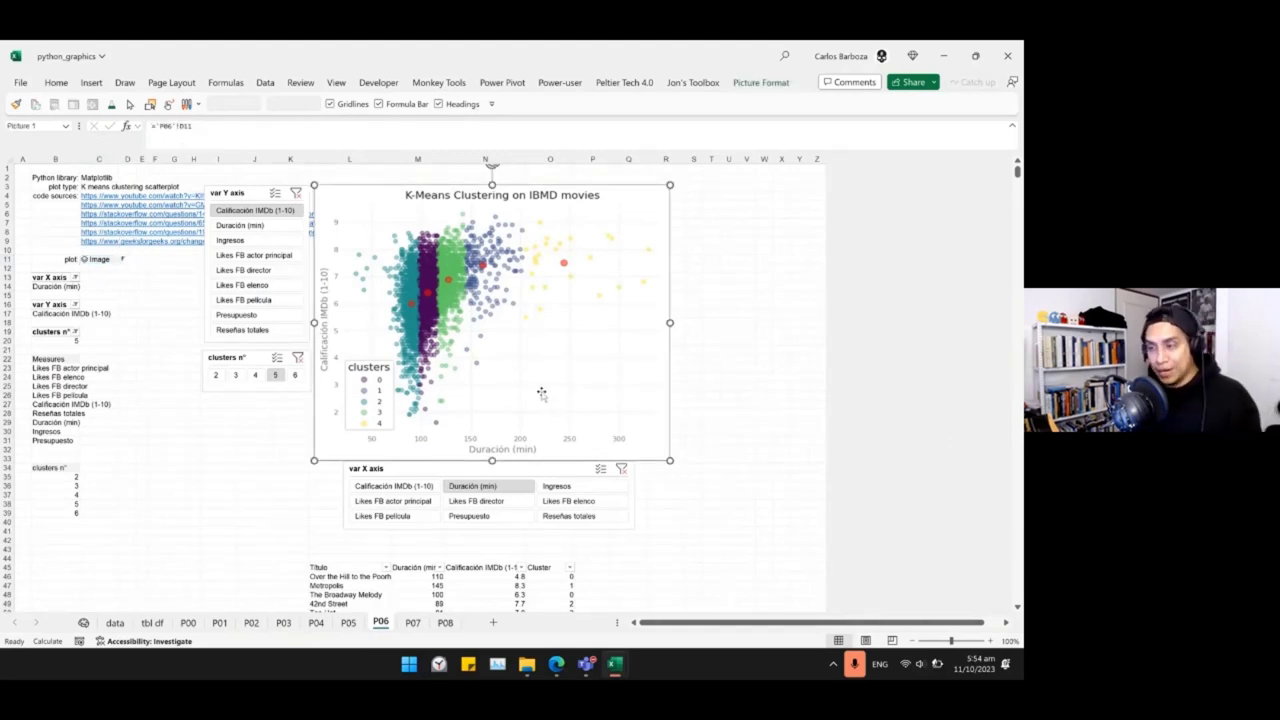
left_click(445, 623)
left_click(418, 295)
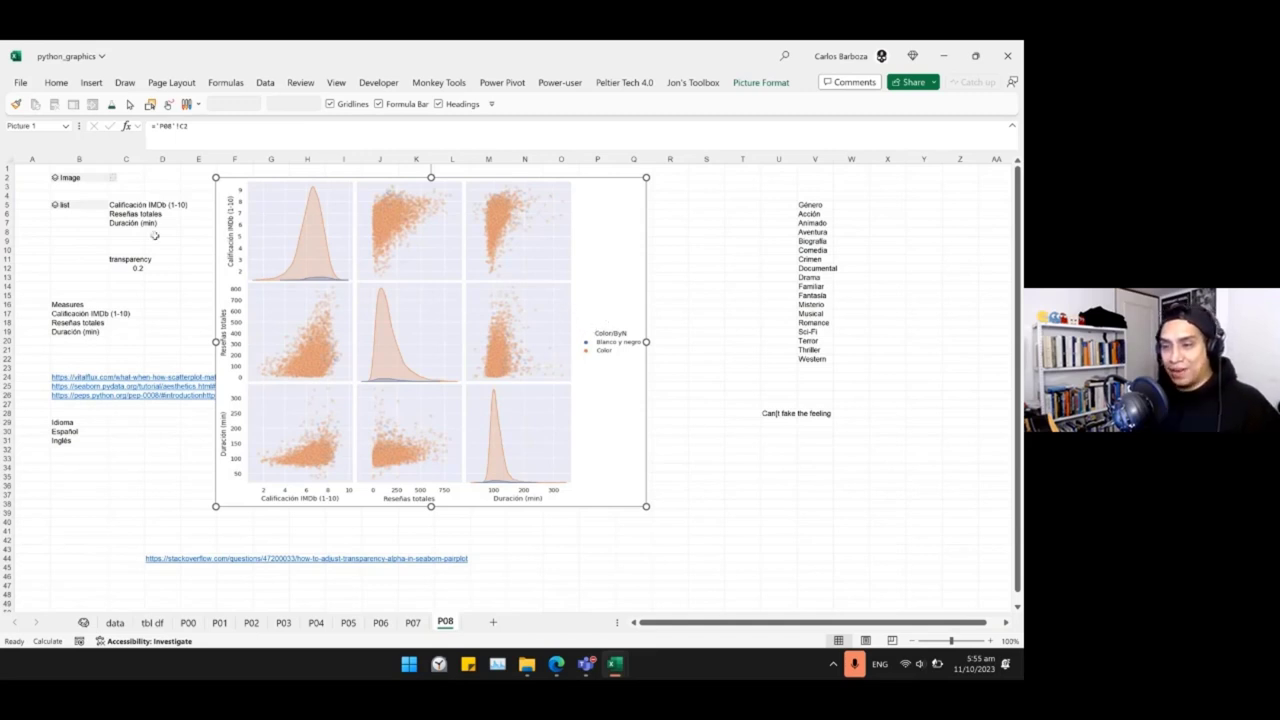
View B2's pairplot Python code, then go back to P06 and nudge the clusters slicer.
left_click(88, 176)
key("F2")
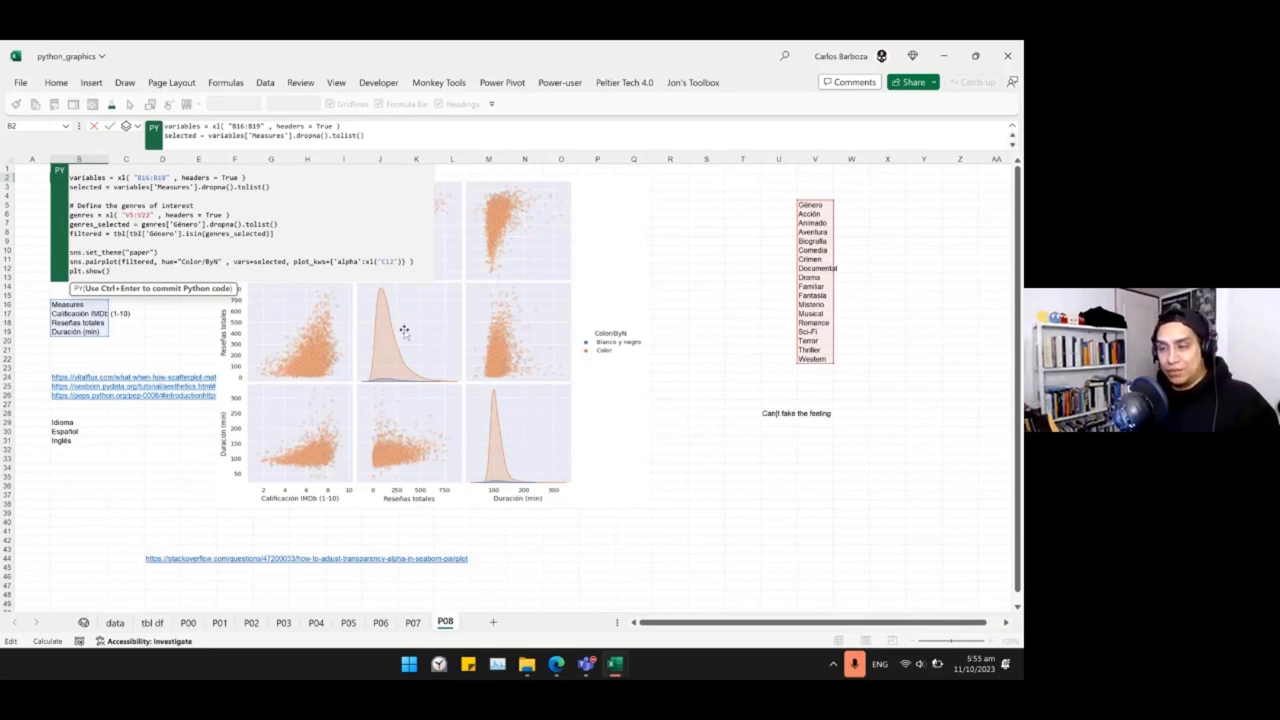
key("Escape")
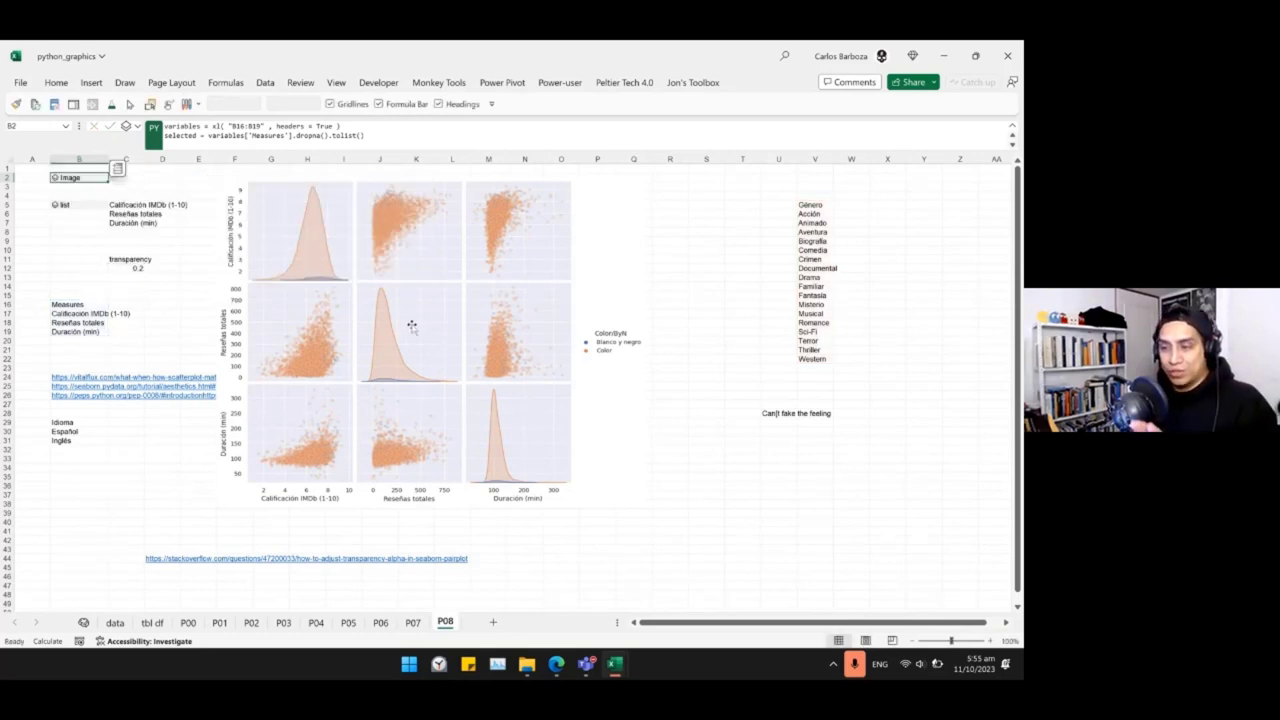
left_click(449, 288)
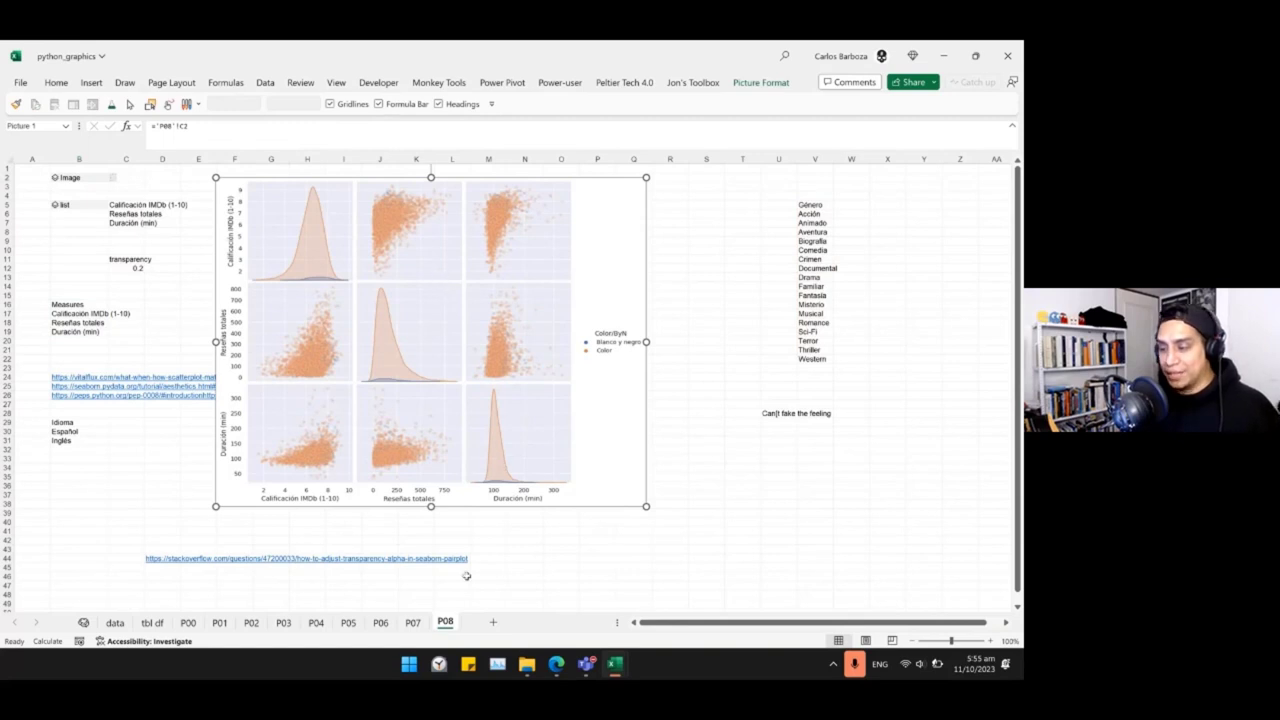
left_click(388, 627)
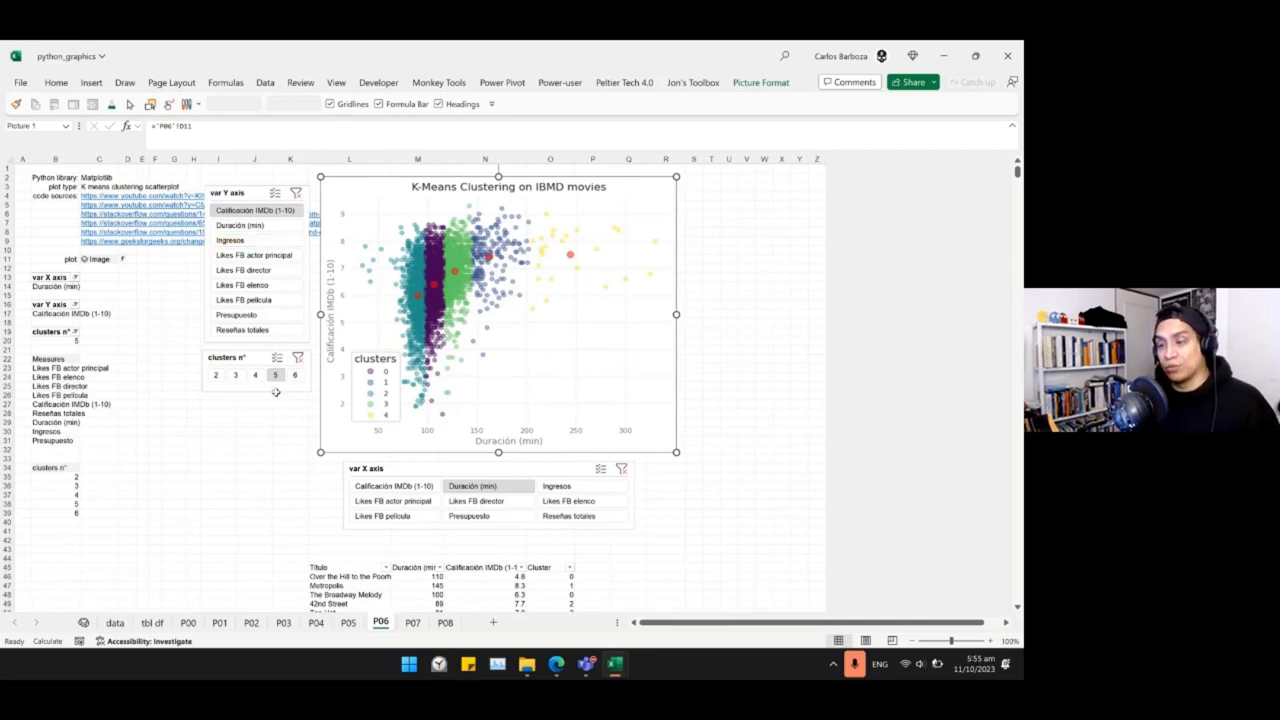
left_click_drag(242, 357, 242, 364)
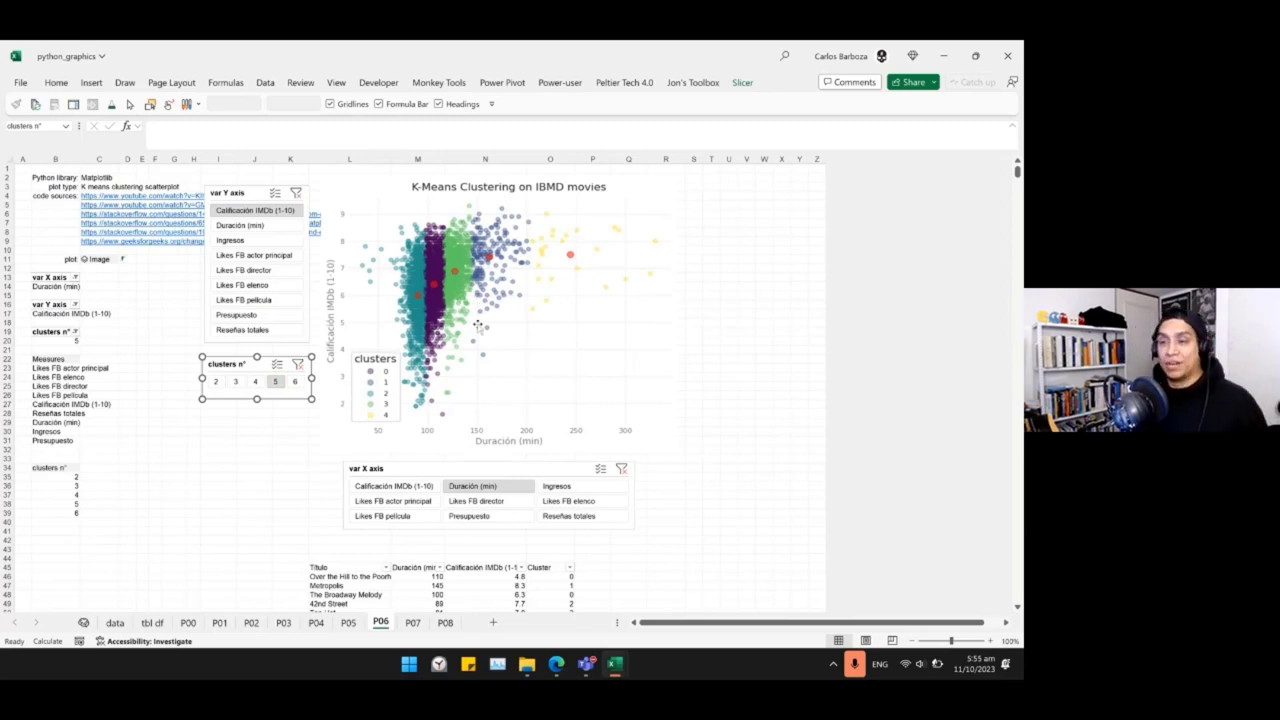
left_click(100, 257)
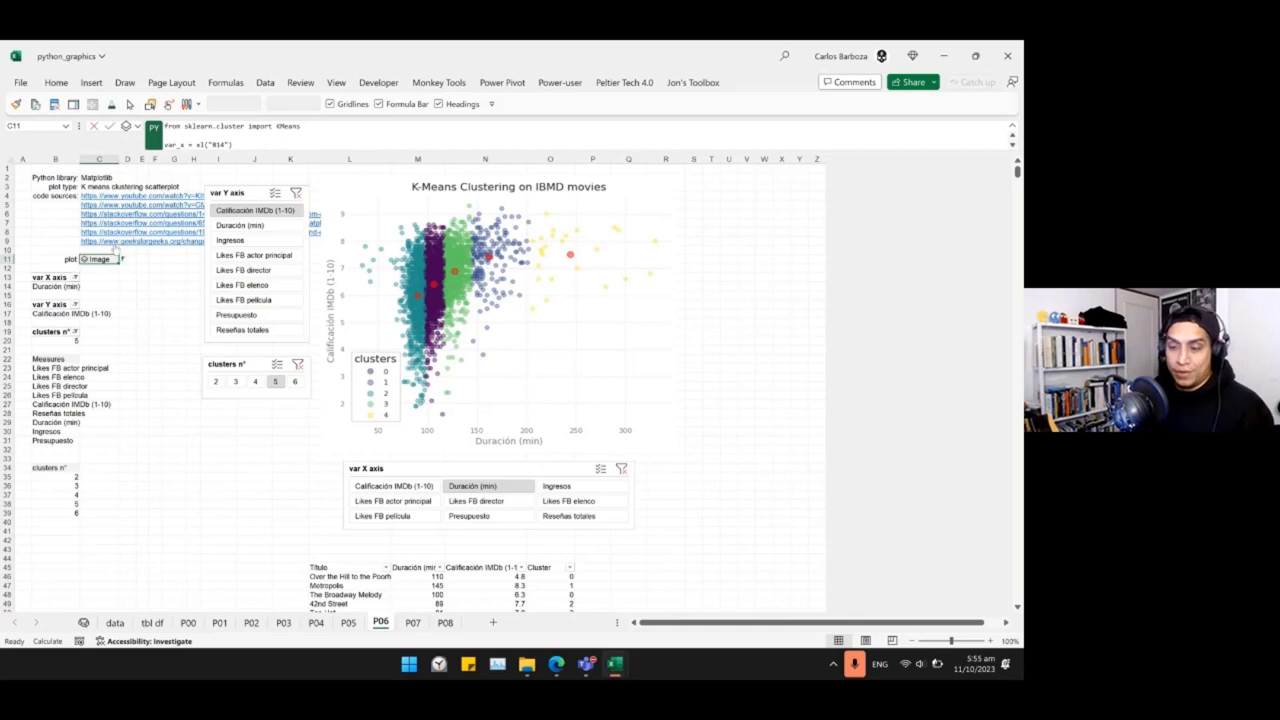
double_click(110, 255)
key("Escape")
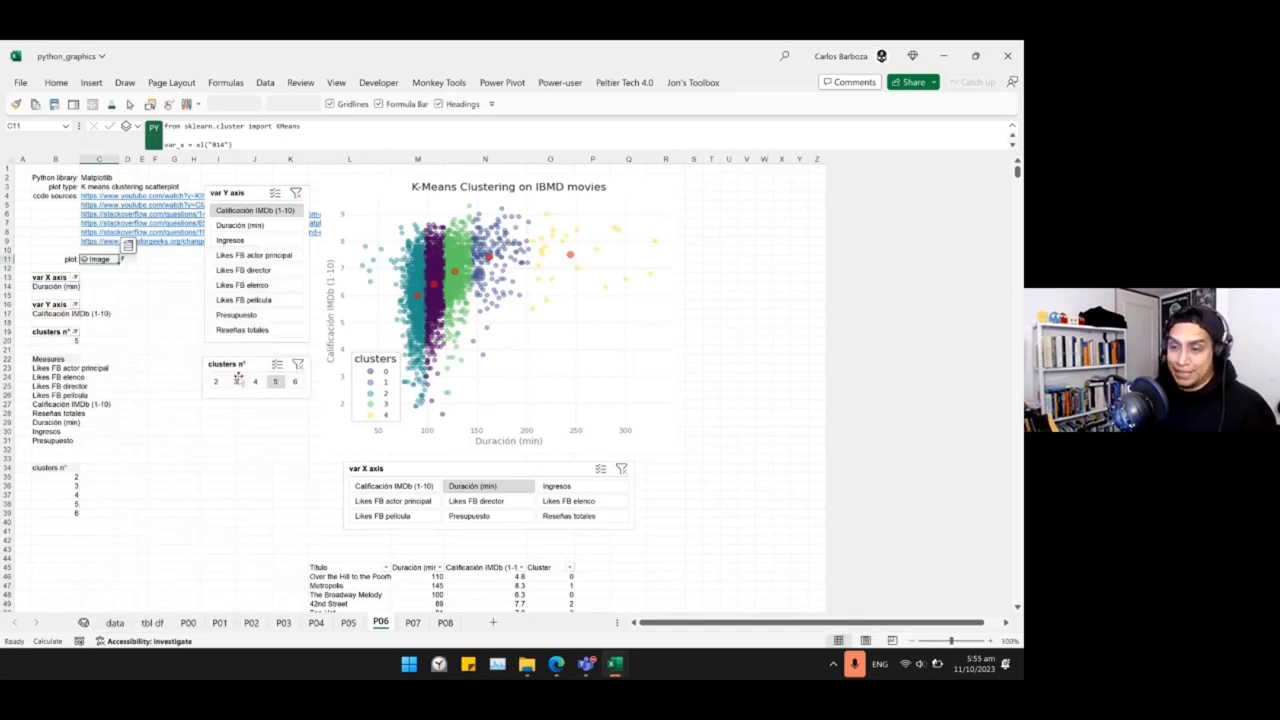
scroll(236, 388, "down", 3)
key("F2")
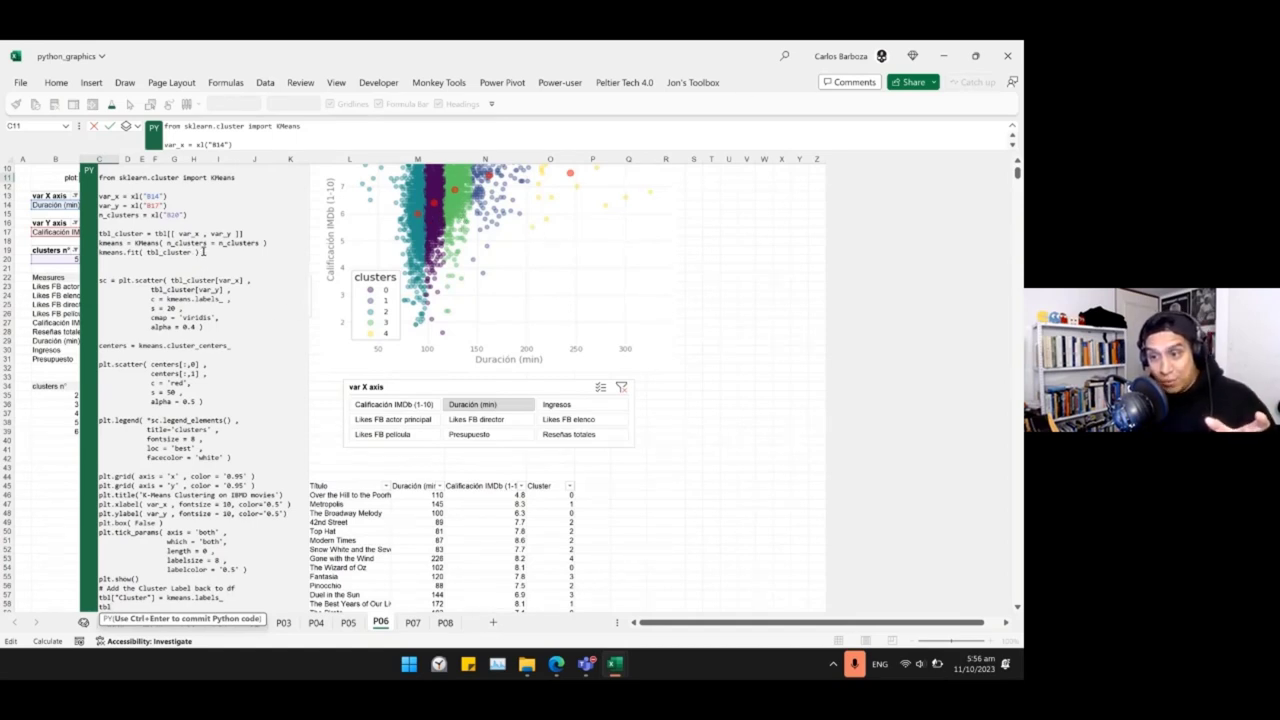
left_click_drag(203, 251, 99, 234)
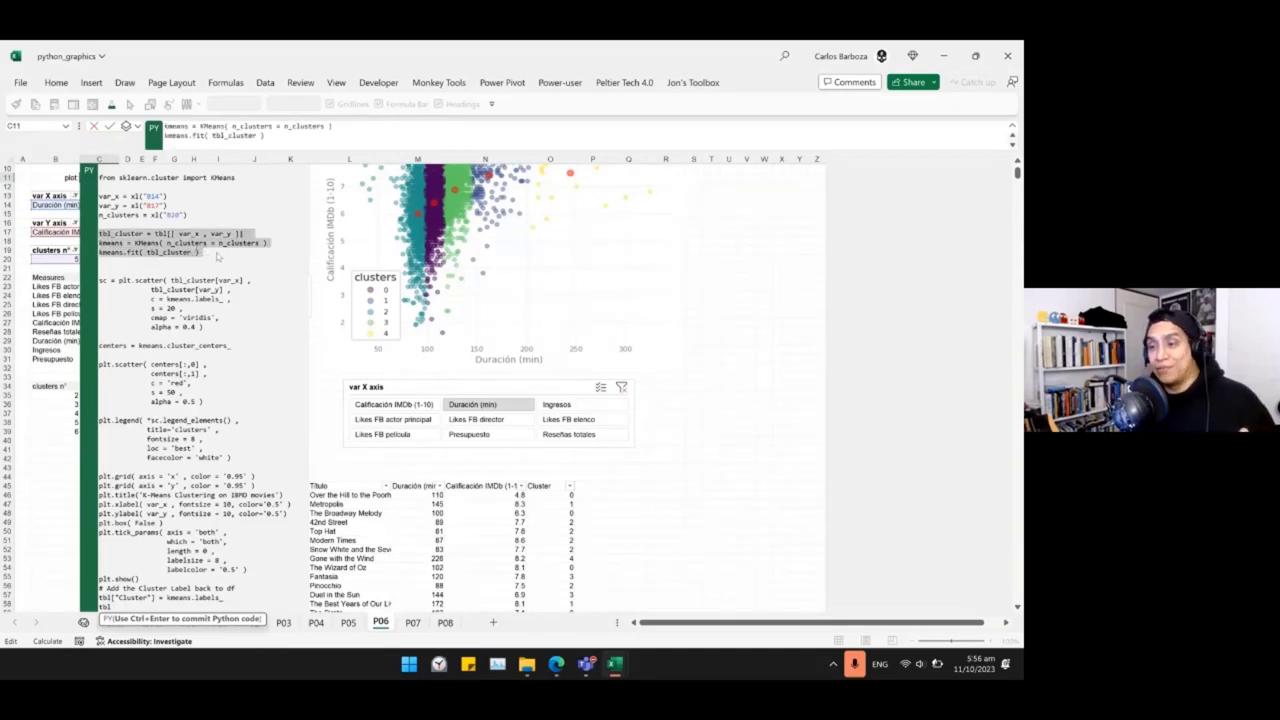
left_click(200, 253)
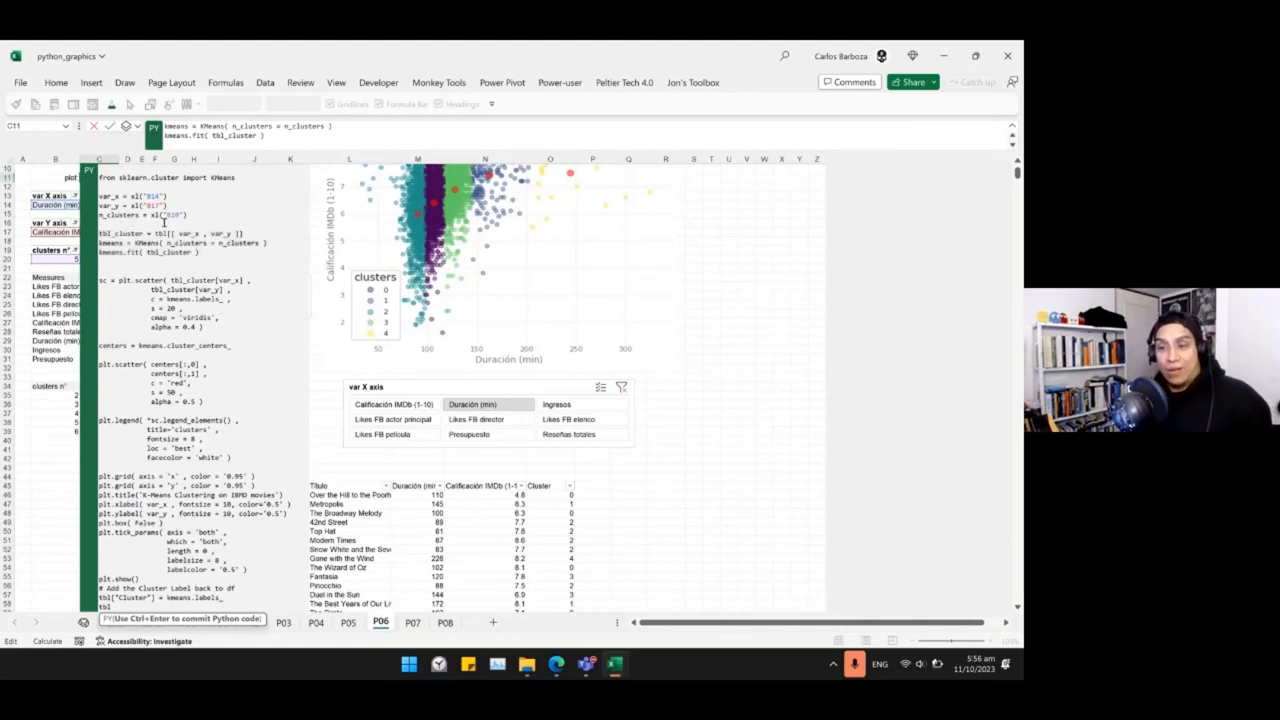
key("ctrl+Return")
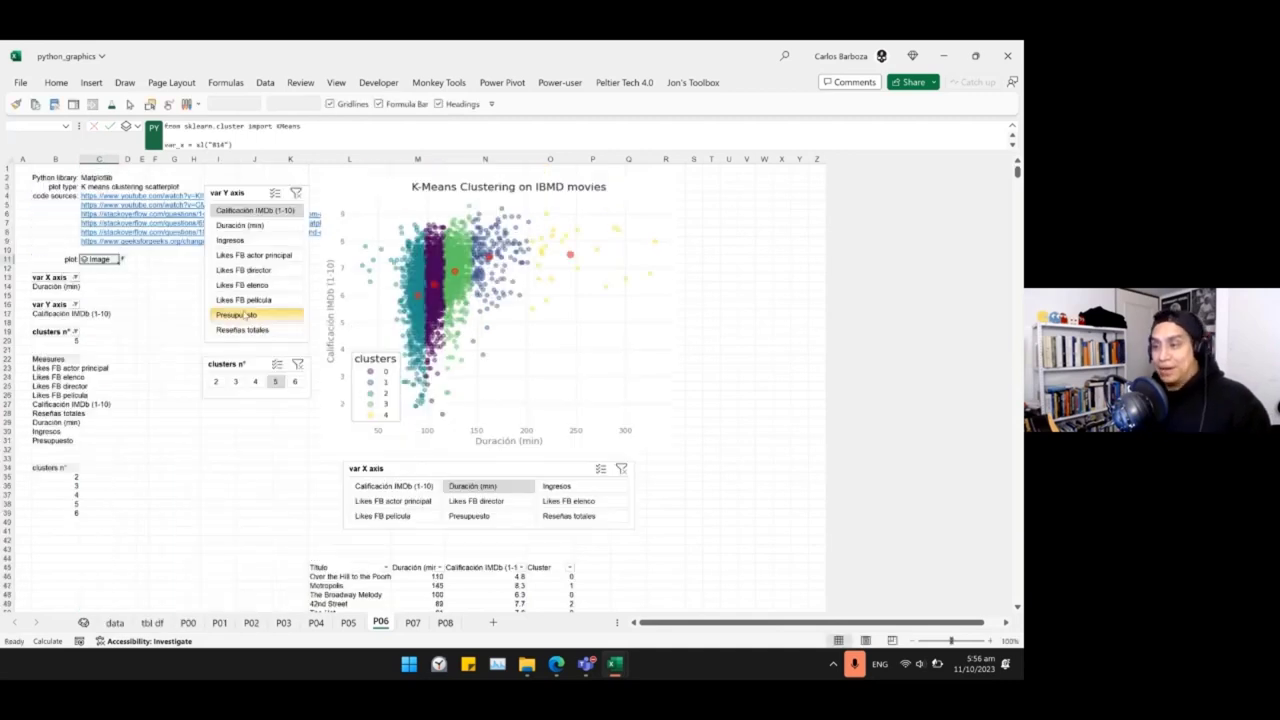
left_click(729, 241)
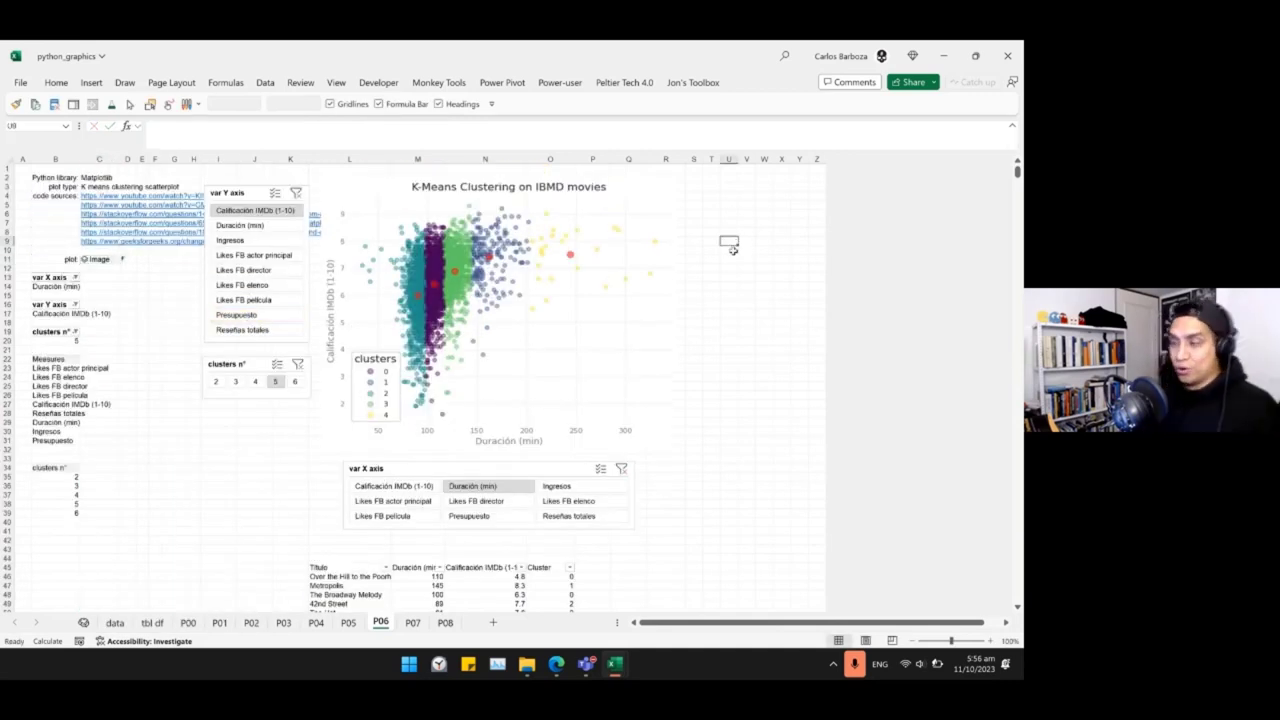
key("ctrl+Home")
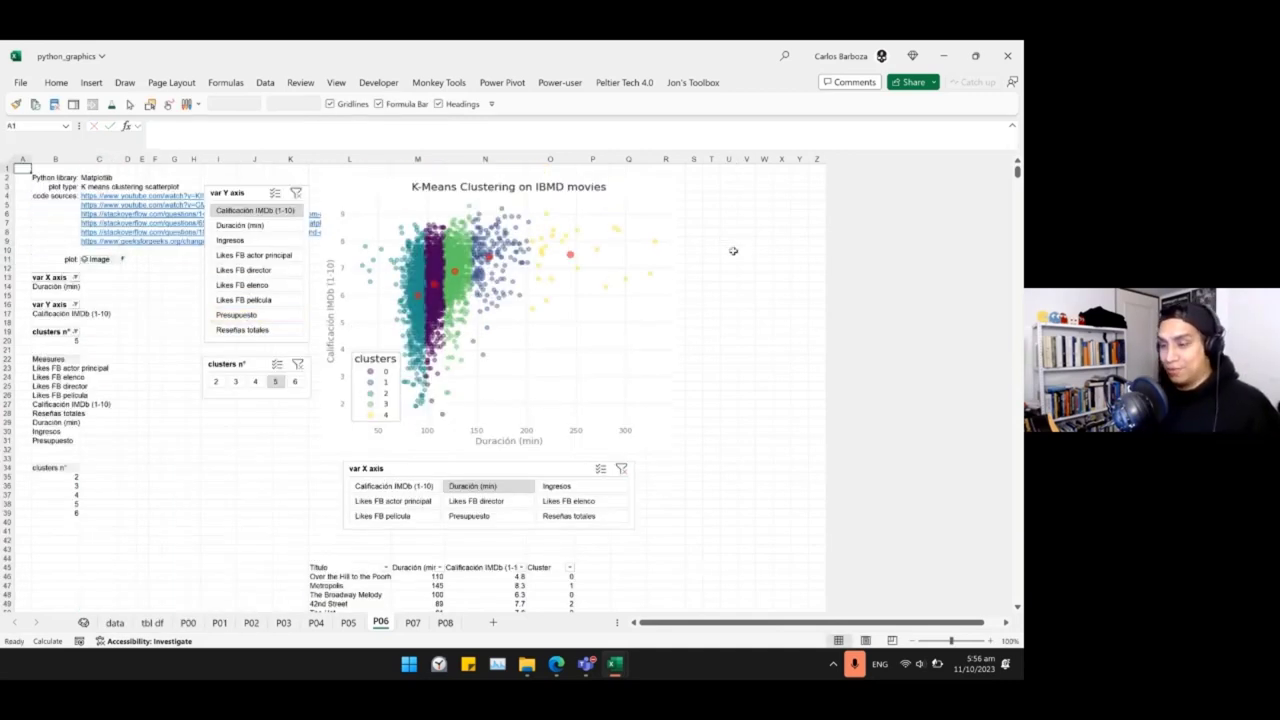
Go to the evg_python_graphics 'thank you!' sheet, then bring up the browser's Python in Excel playlist.
key("ctrl+Page_Down")
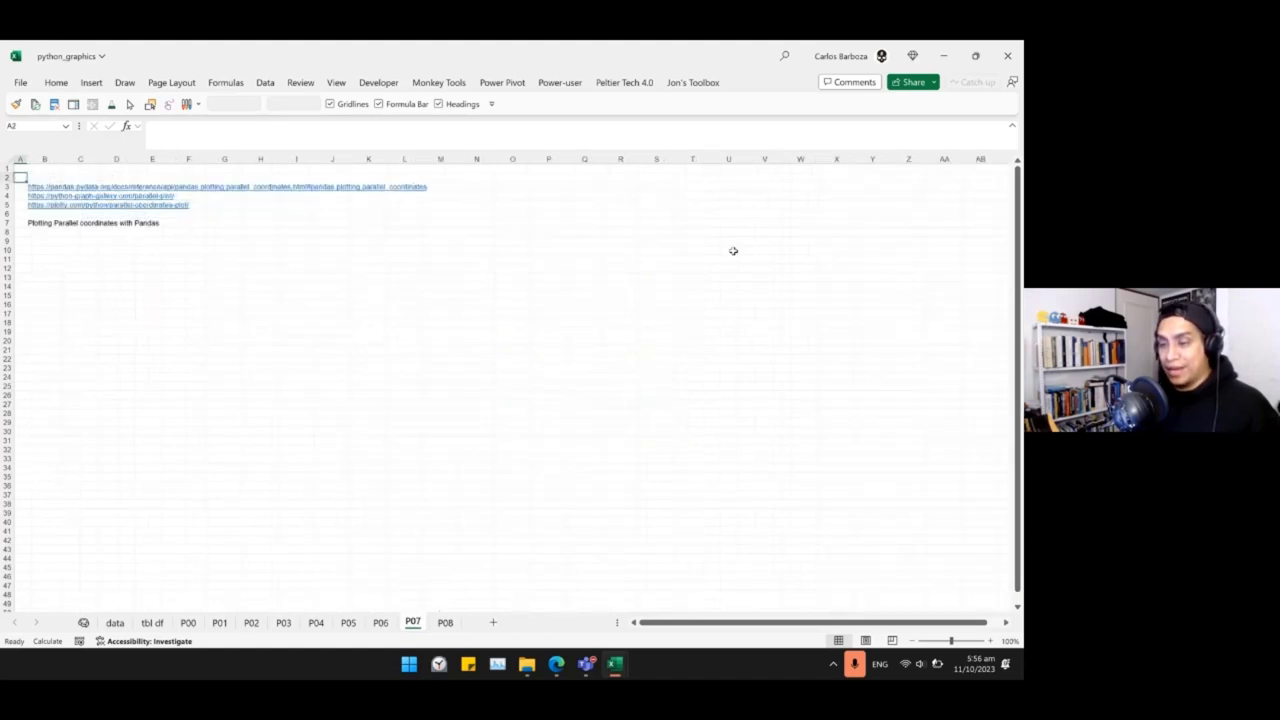
key("alt+Tab")
key("alt+Tab")
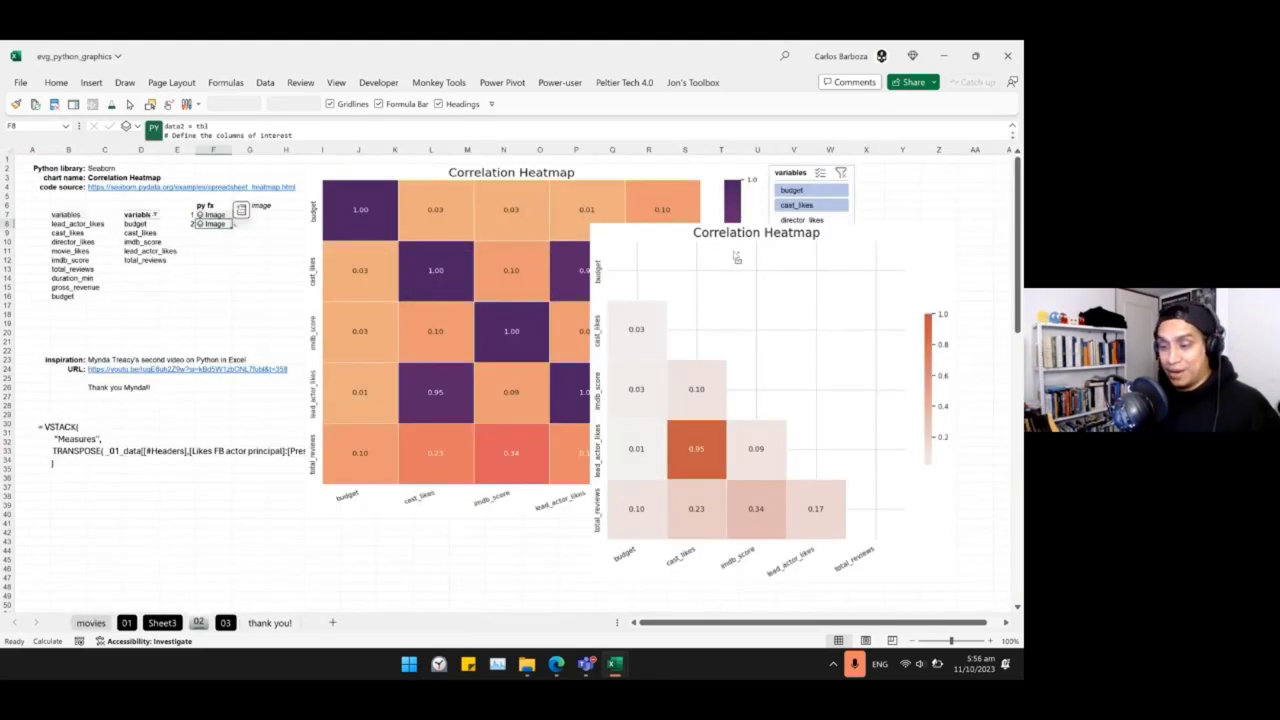
key("alt+Tab")
key("ctrl+Page_Down")
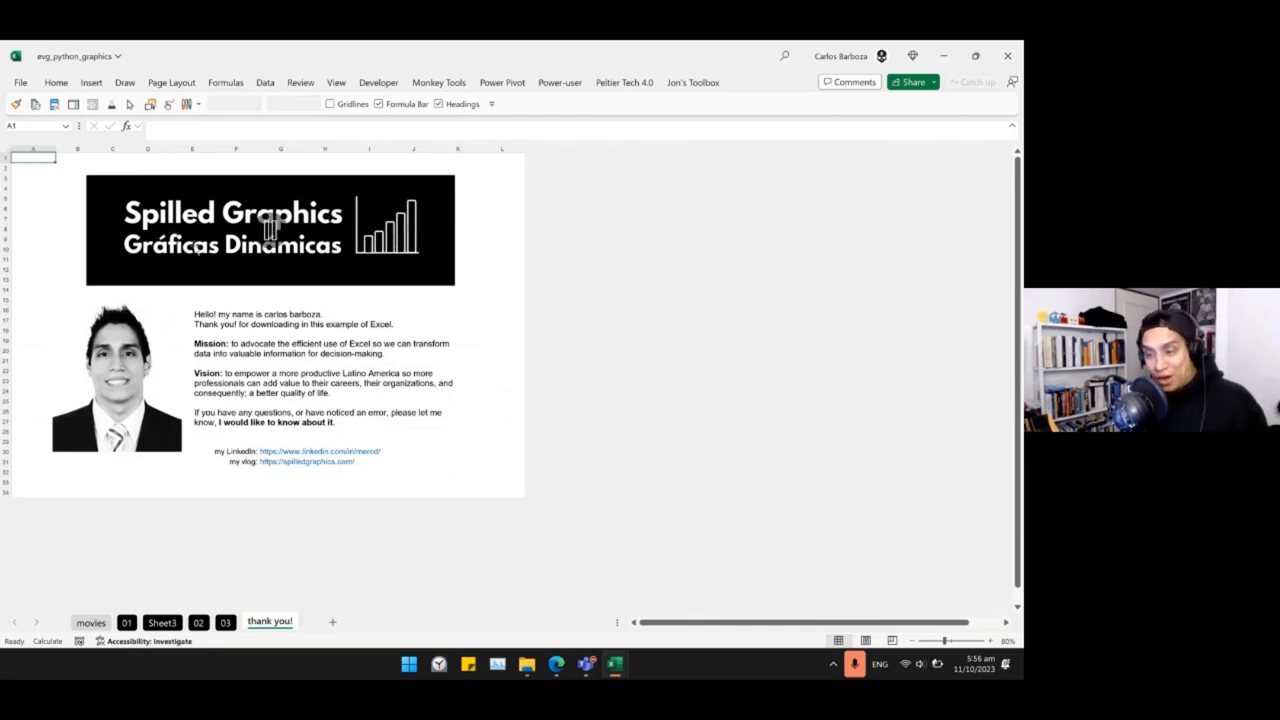
key("alt+Tab")
key("Tab")
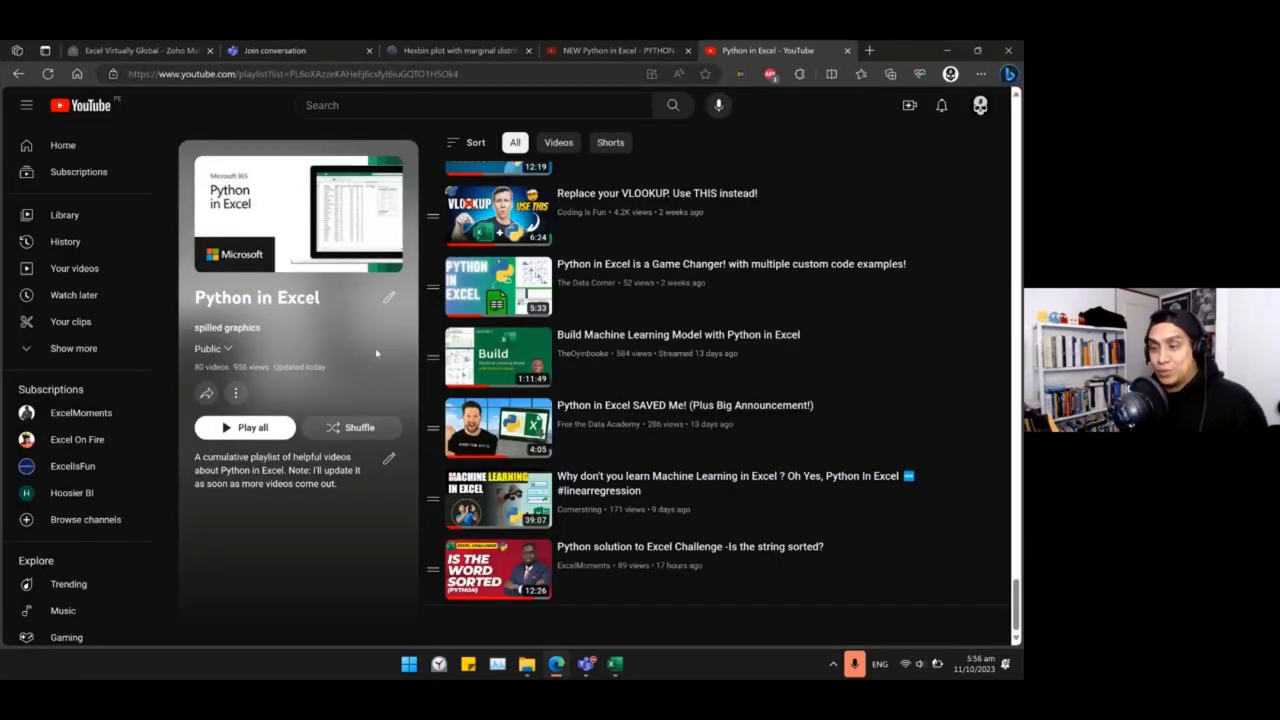
Scroll to the top of the Python in Excel playlist, then return to evg_python_graphics in Excel.
scroll(443, 348, "up", 10)
scroll(443, 348, "up", 15)
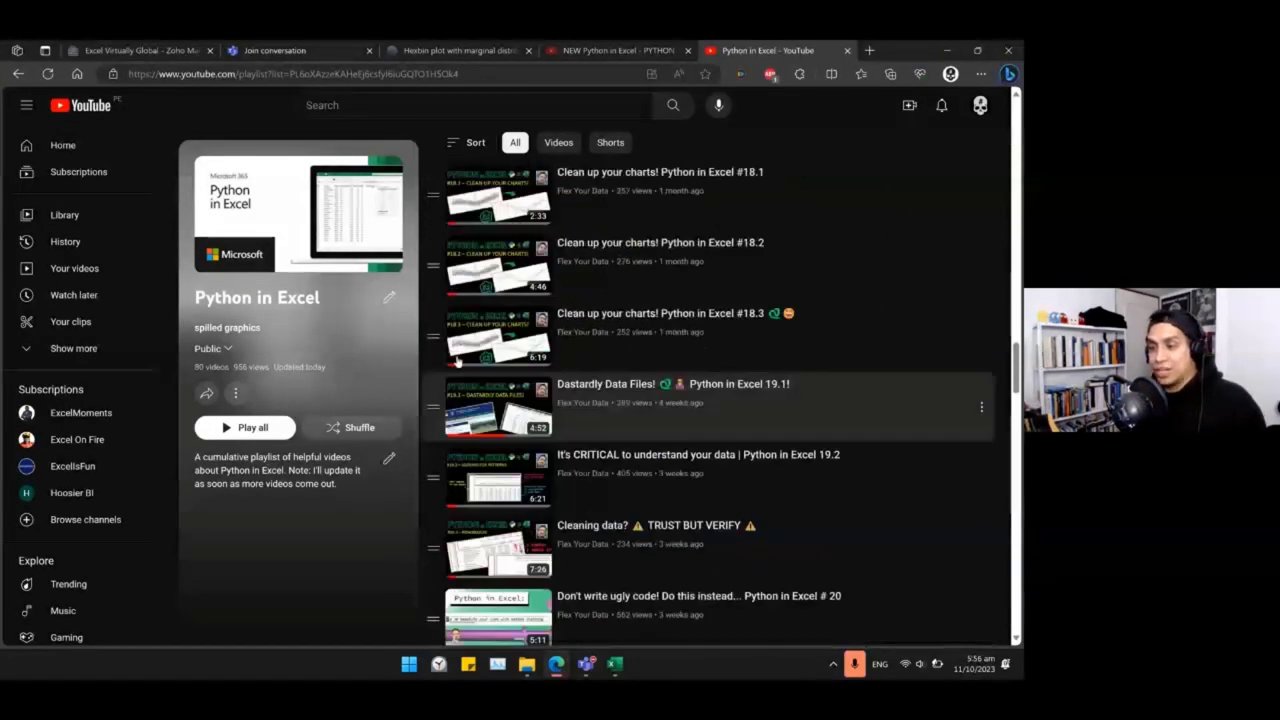
scroll(441, 323, "up", 1)
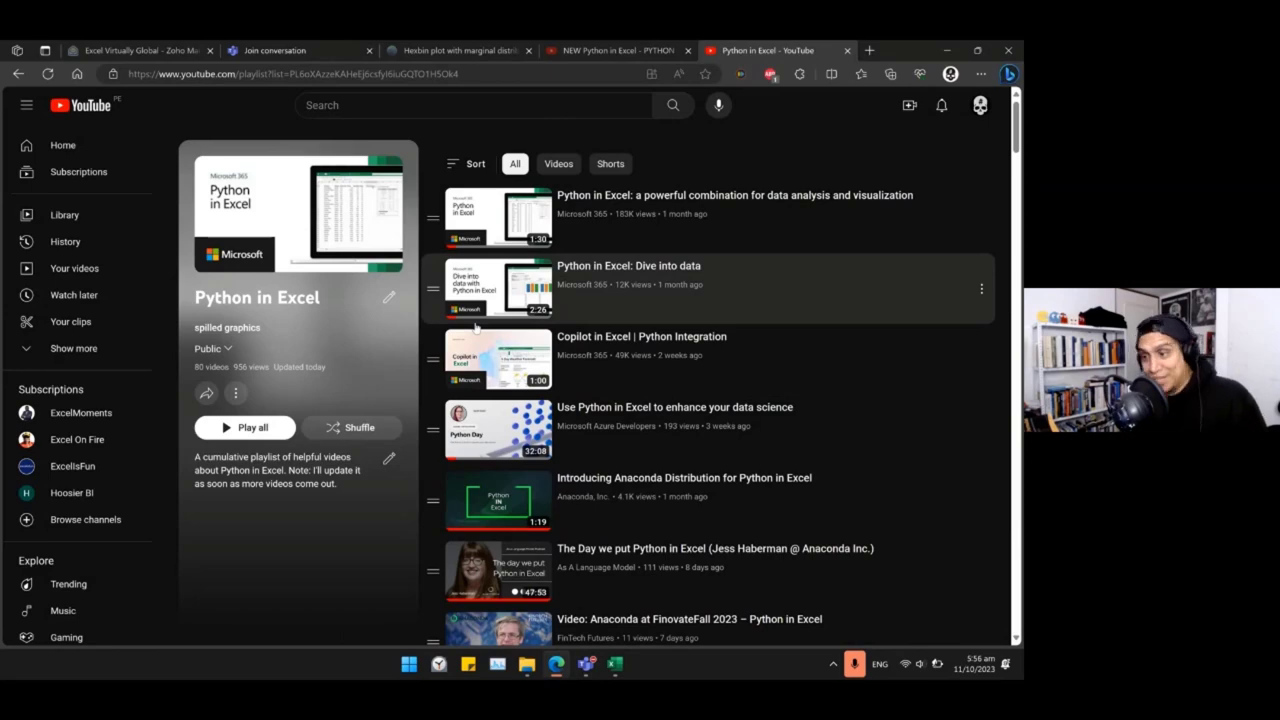
key("alt+Tab")
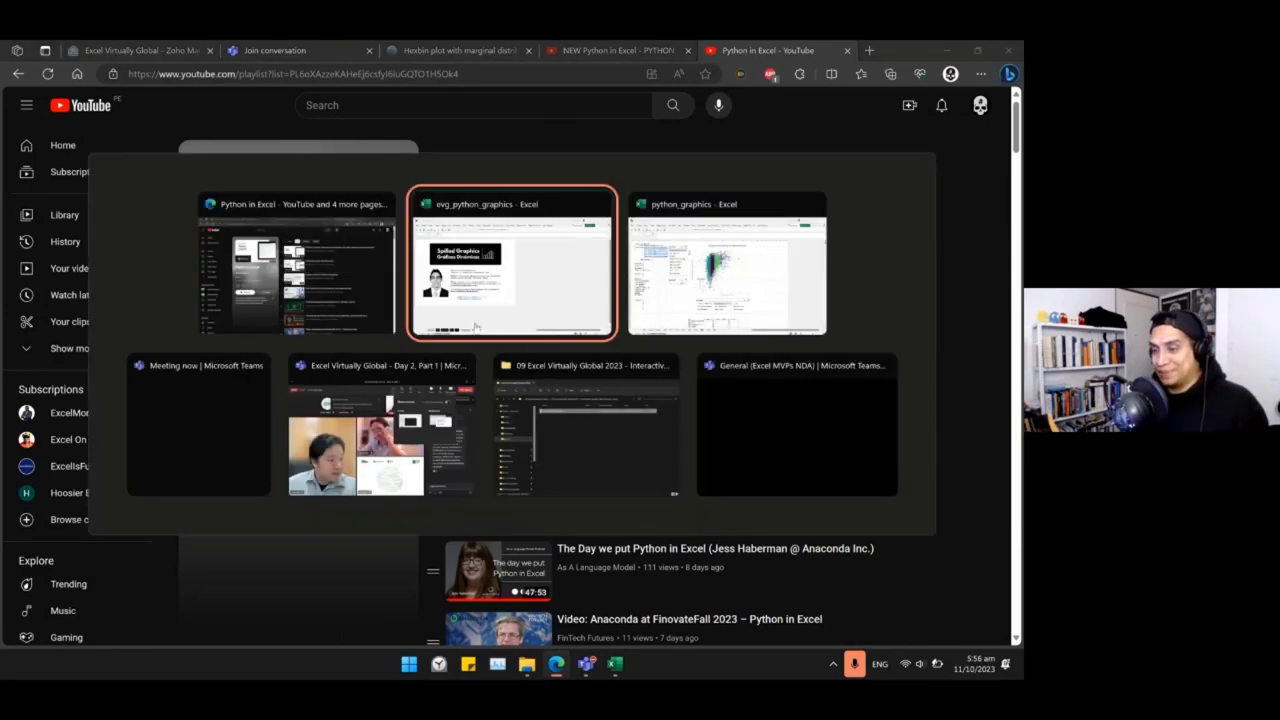
key("alt+Tab")
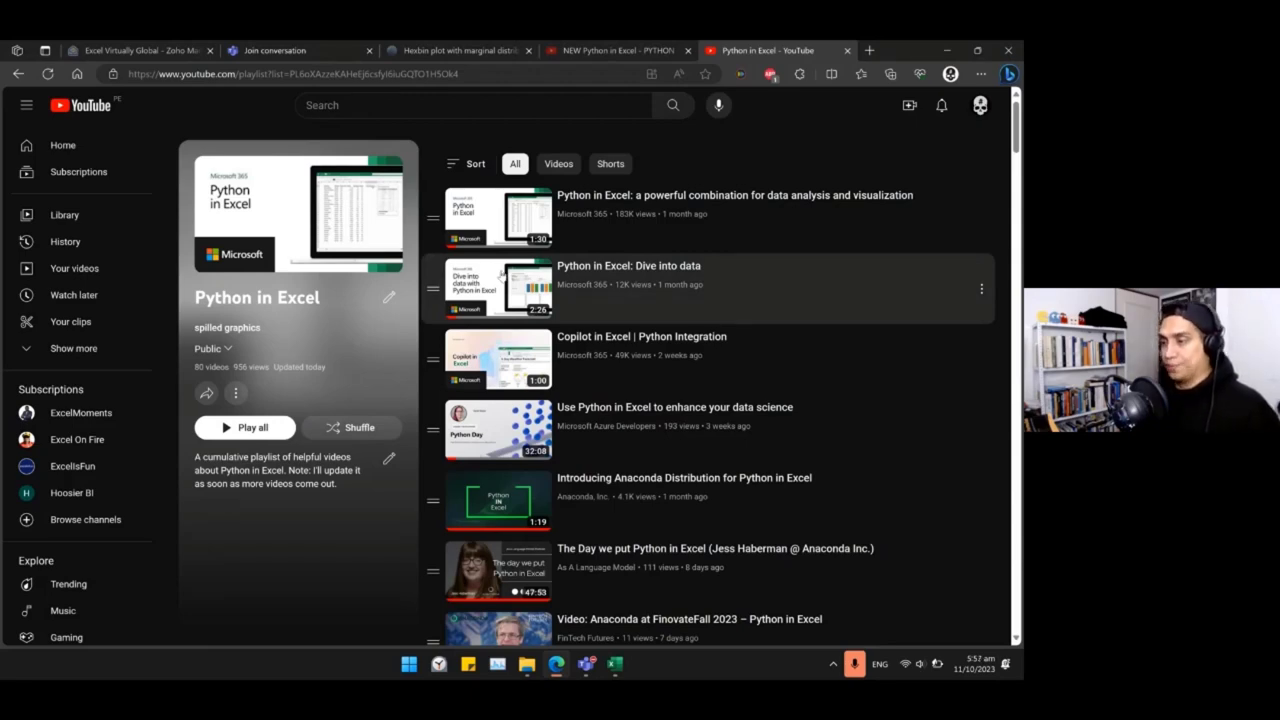
key("alt+Tab")
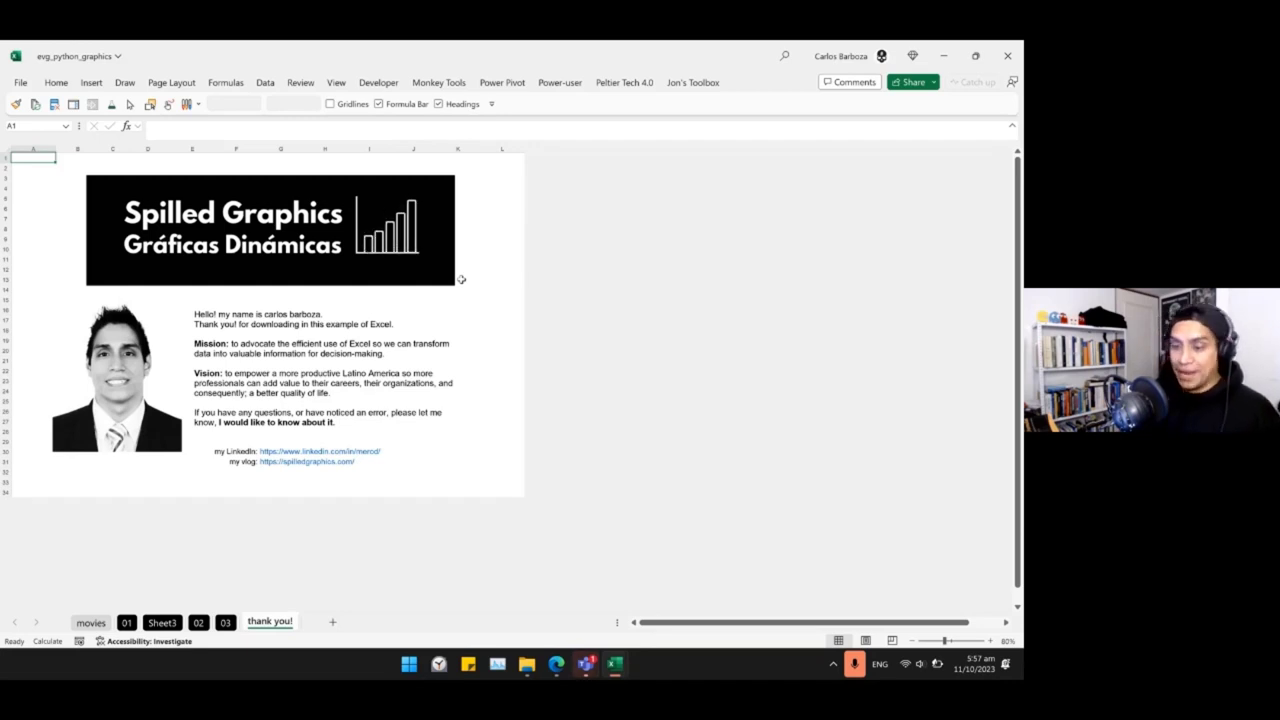
Delete the blank Sheet3 tab and confirm the permanent deletion.
right_click(162, 623)
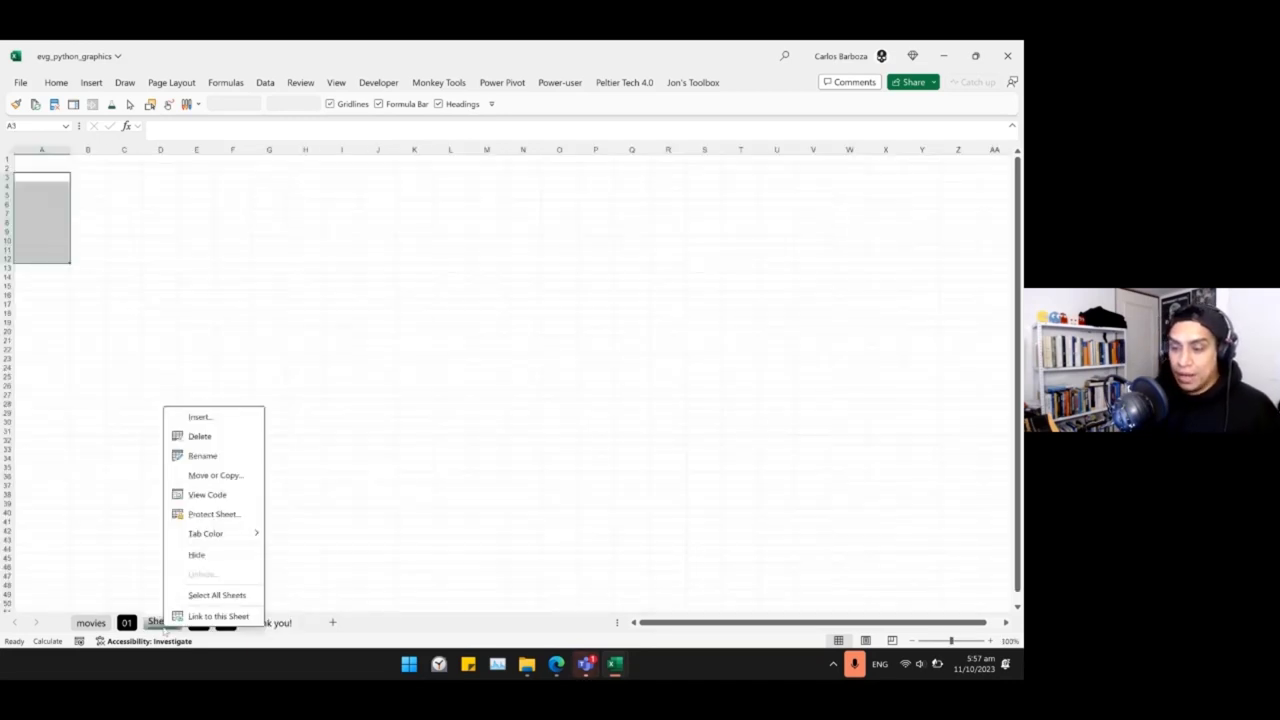
left_click(199, 436)
left_click(533, 386)
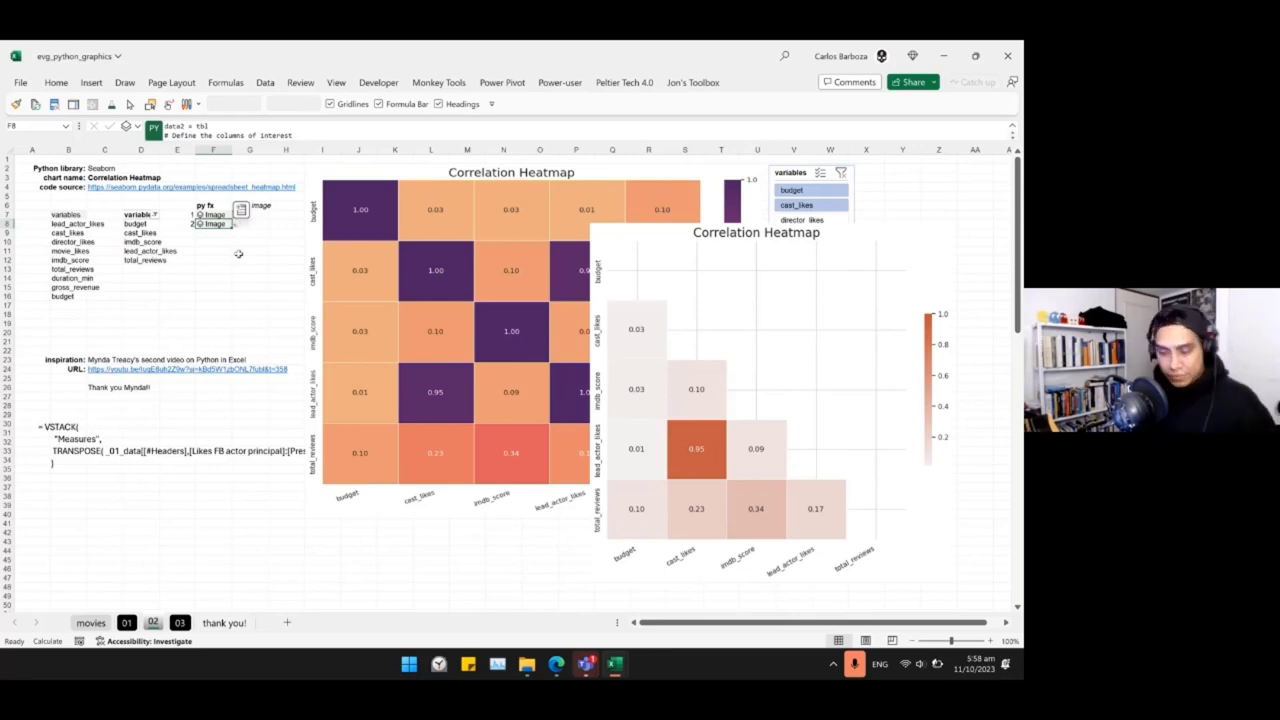
Recalculate Python cell F8 and drag the triangular heatmap picture left onto the full heatmap.
key("F2")
key("ctrl+Return")
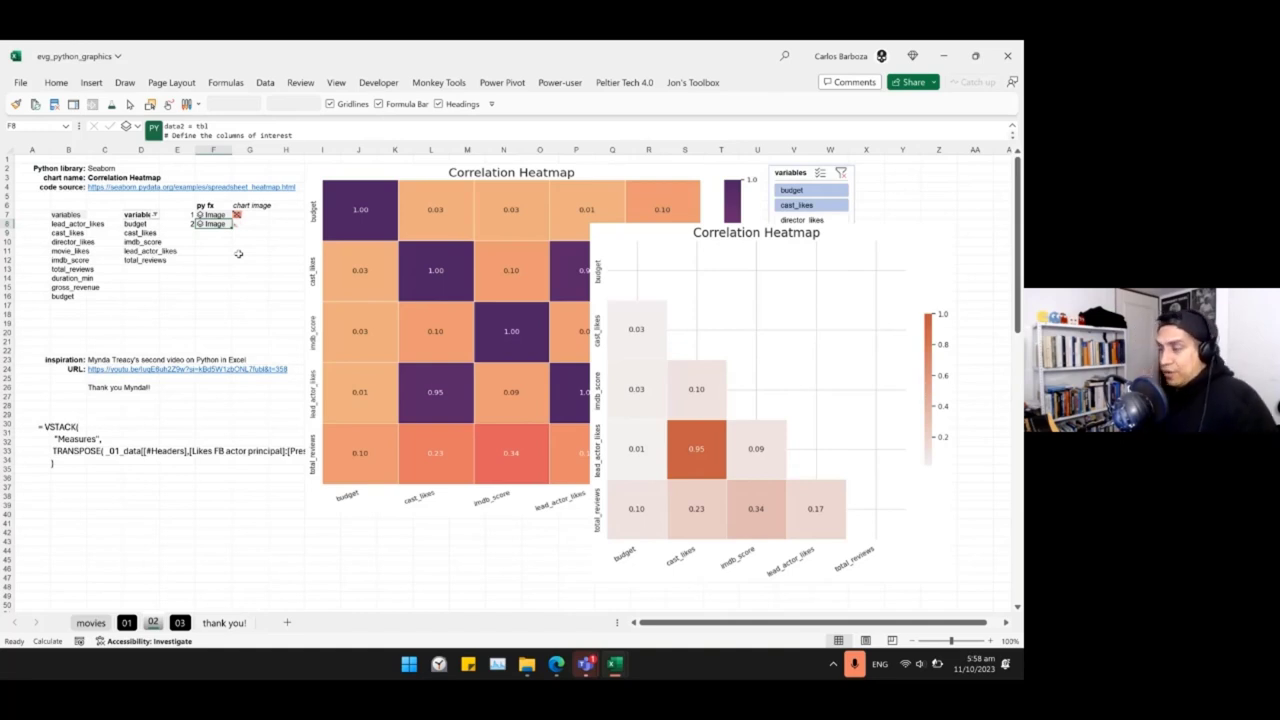
left_click(614, 253)
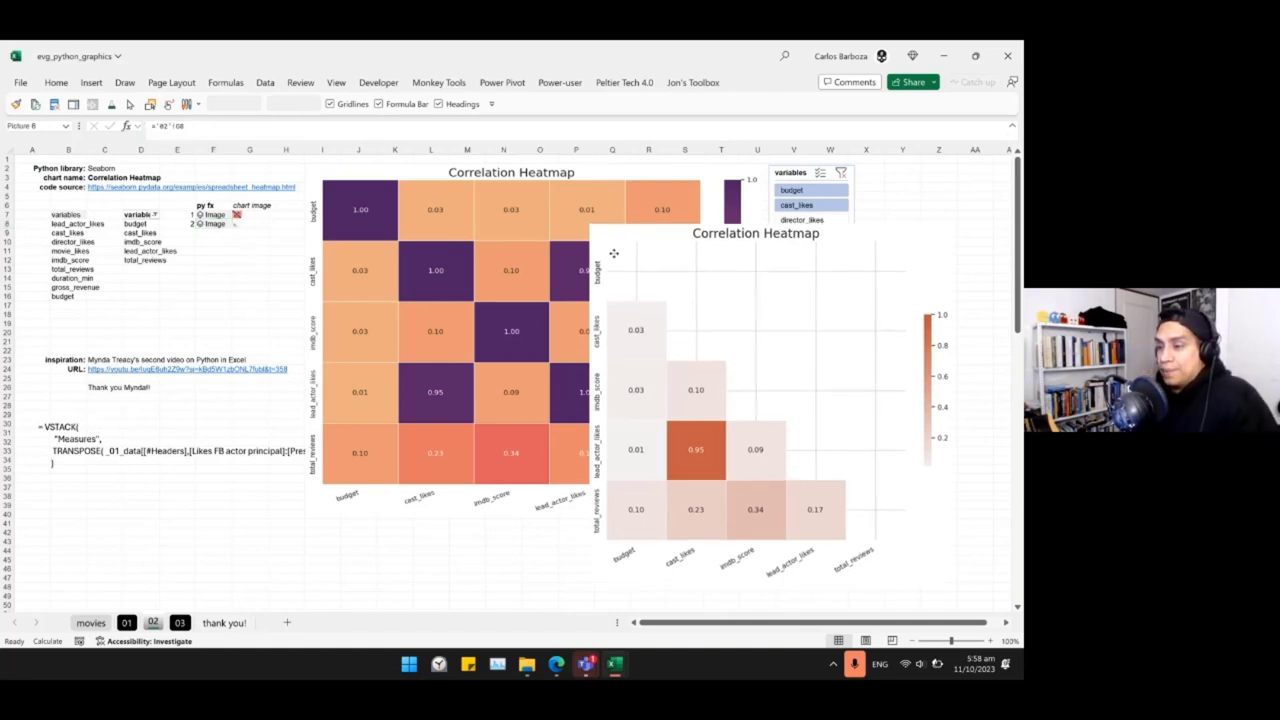
left_click_drag(614, 253, 411, 261)
Review the Formulas Calculation Options, leaving the calculation mode unchanged.
left_click(226, 82)
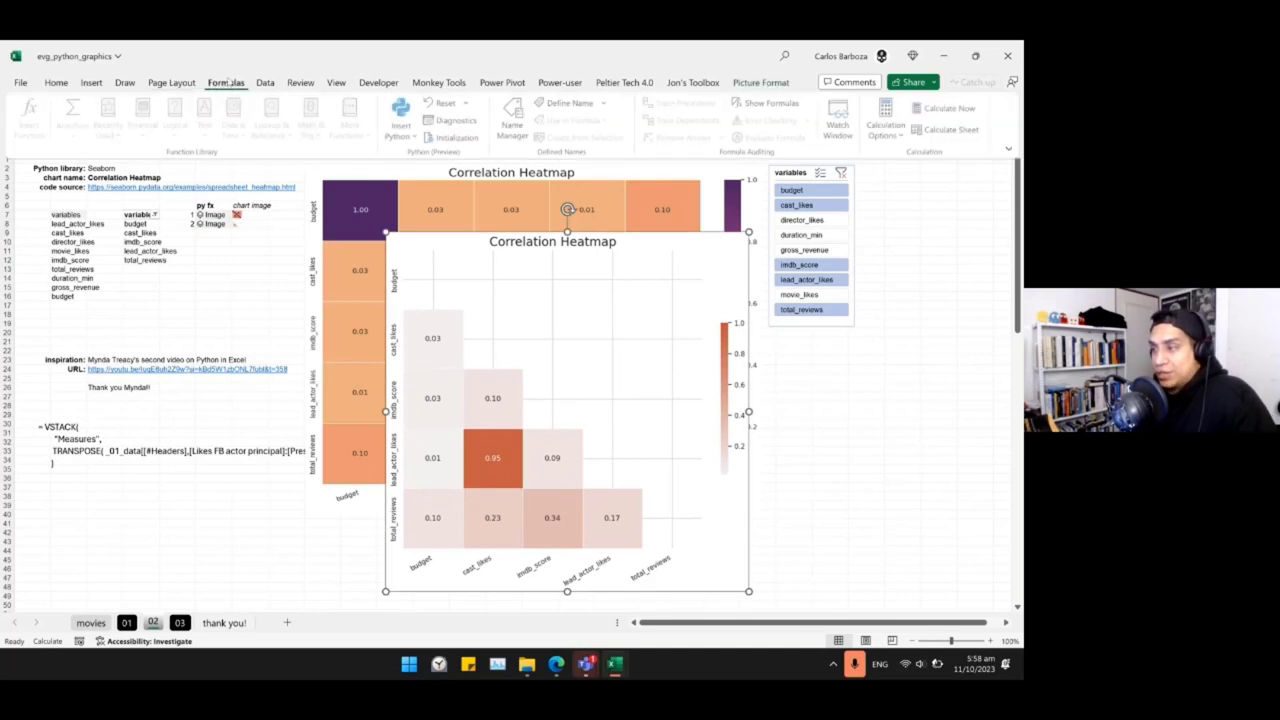
left_click(886, 126)
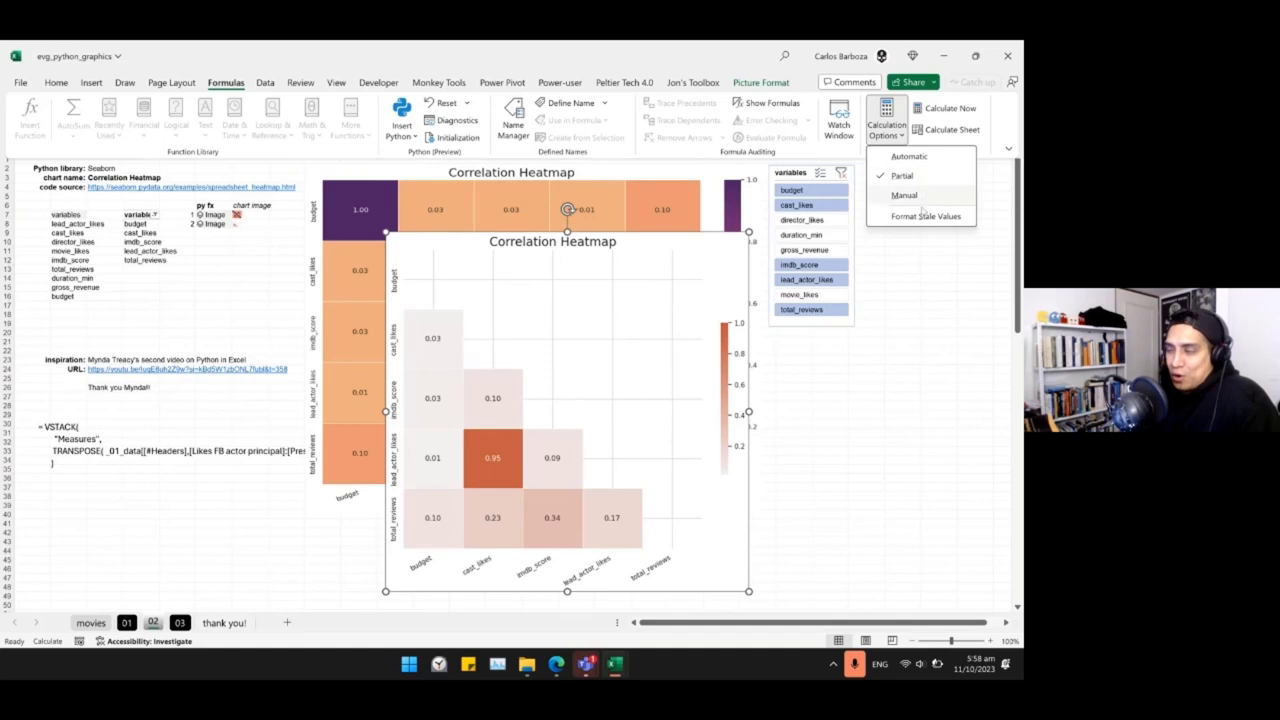
left_click(924, 215)
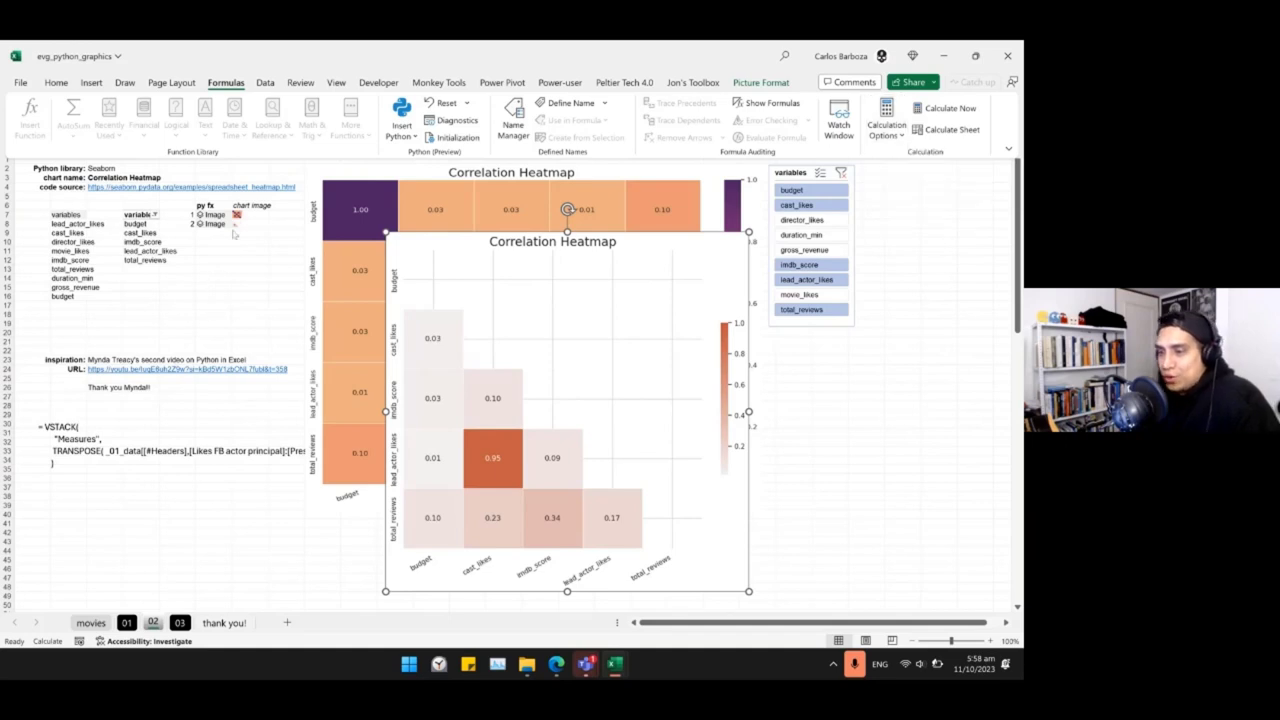
left_click(56, 83)
left_click(56, 83)
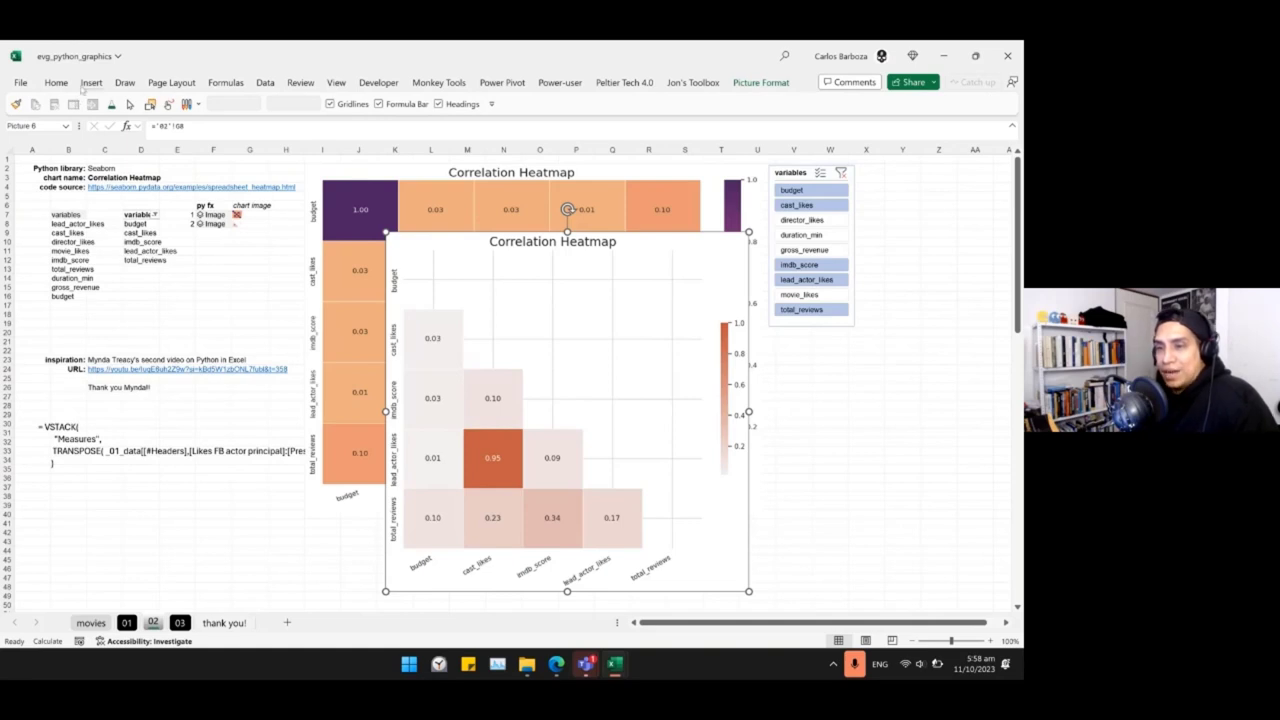
left_click(90, 83)
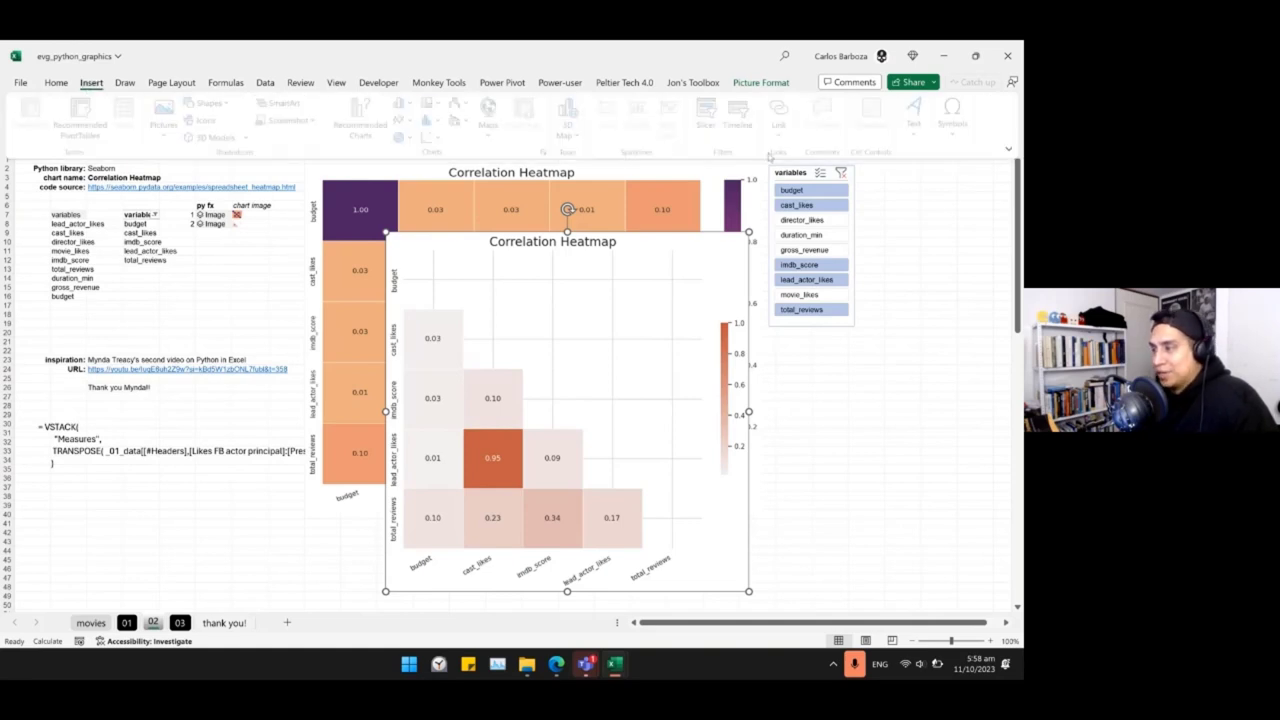
left_click(58, 85)
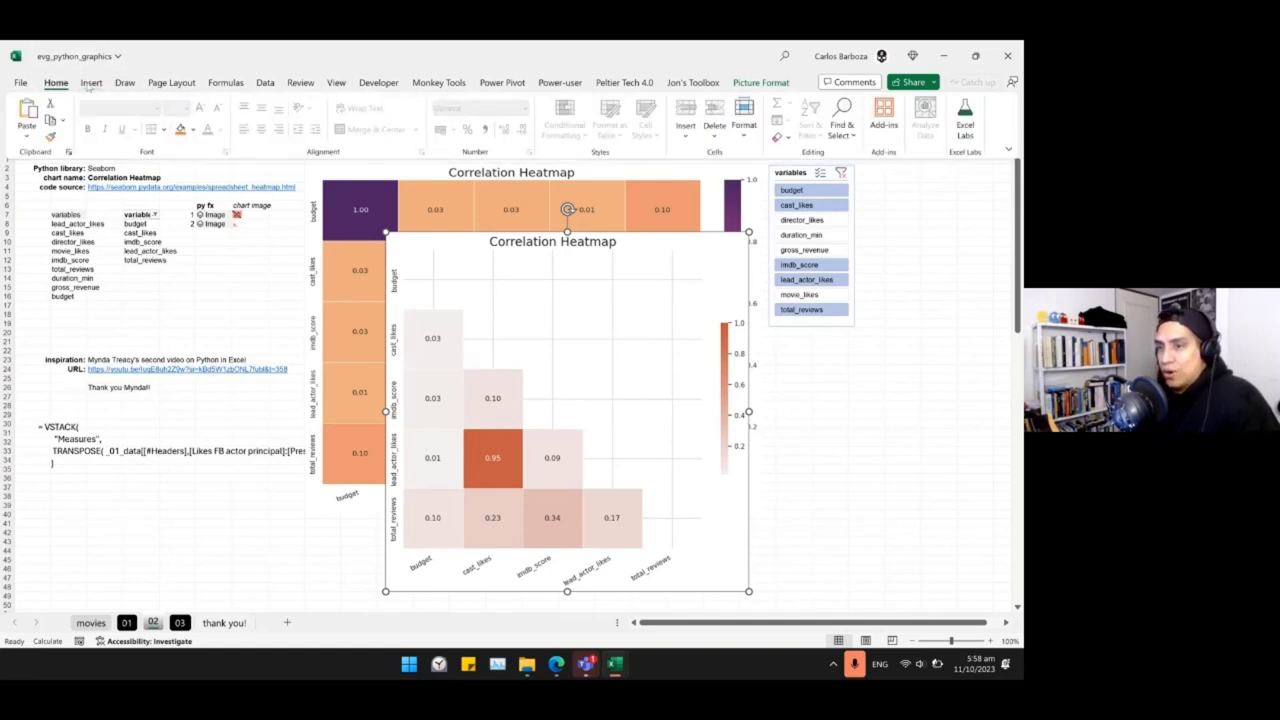
left_click(225, 83)
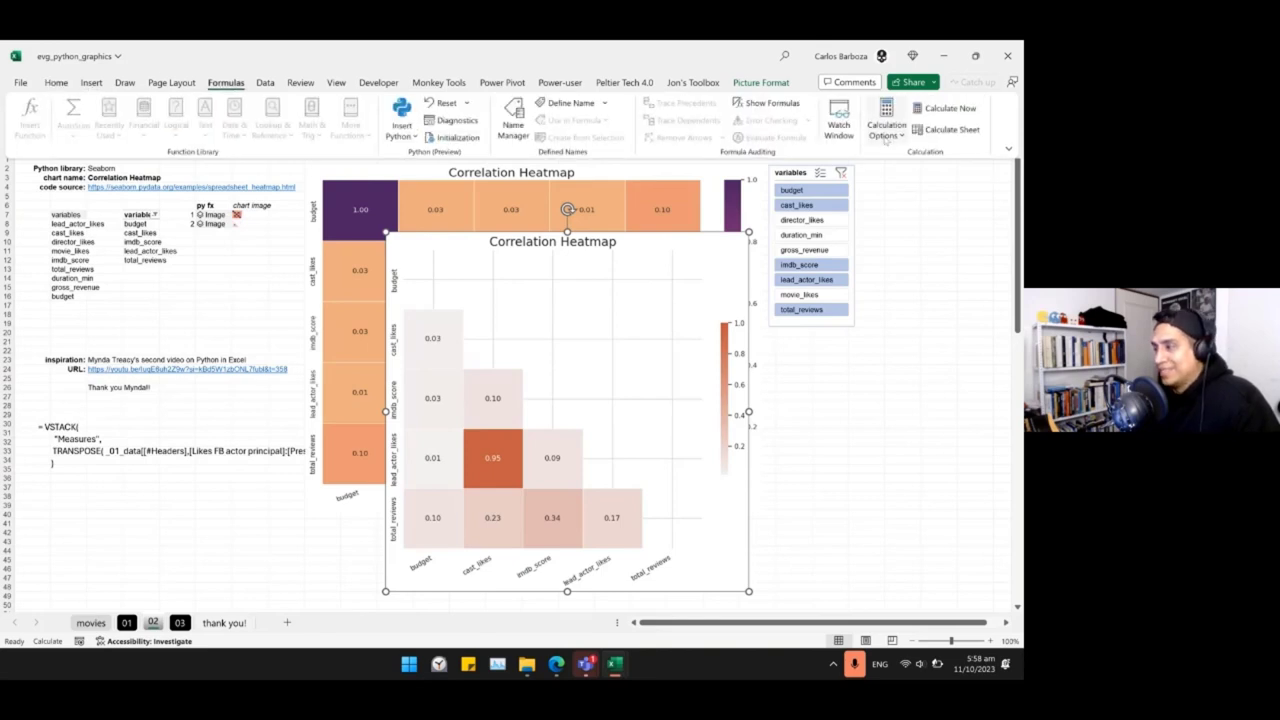
left_click(887, 126)
left_click(567, 209)
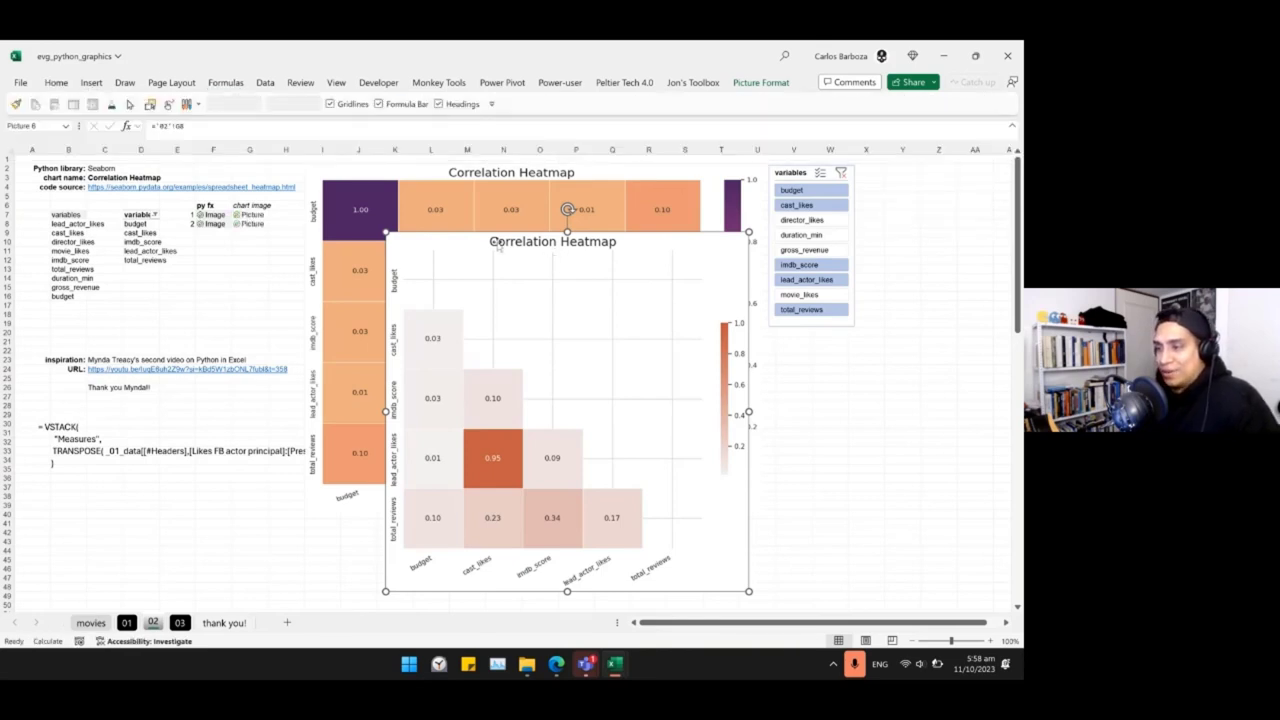
Nudge the triangular heatmap into alignment, try several slicer variable sets, then clear the slicer filter.
left_click_drag(498, 242, 503, 211)
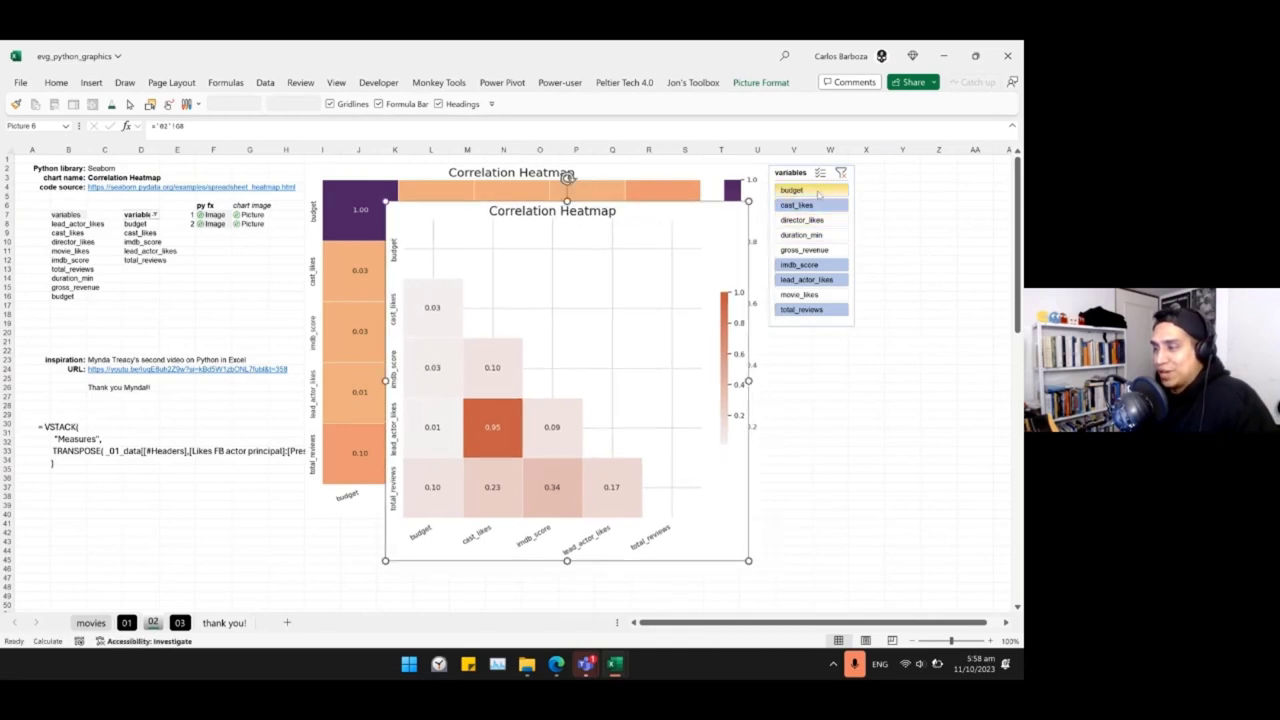
left_click_drag(820, 191, 818, 234)
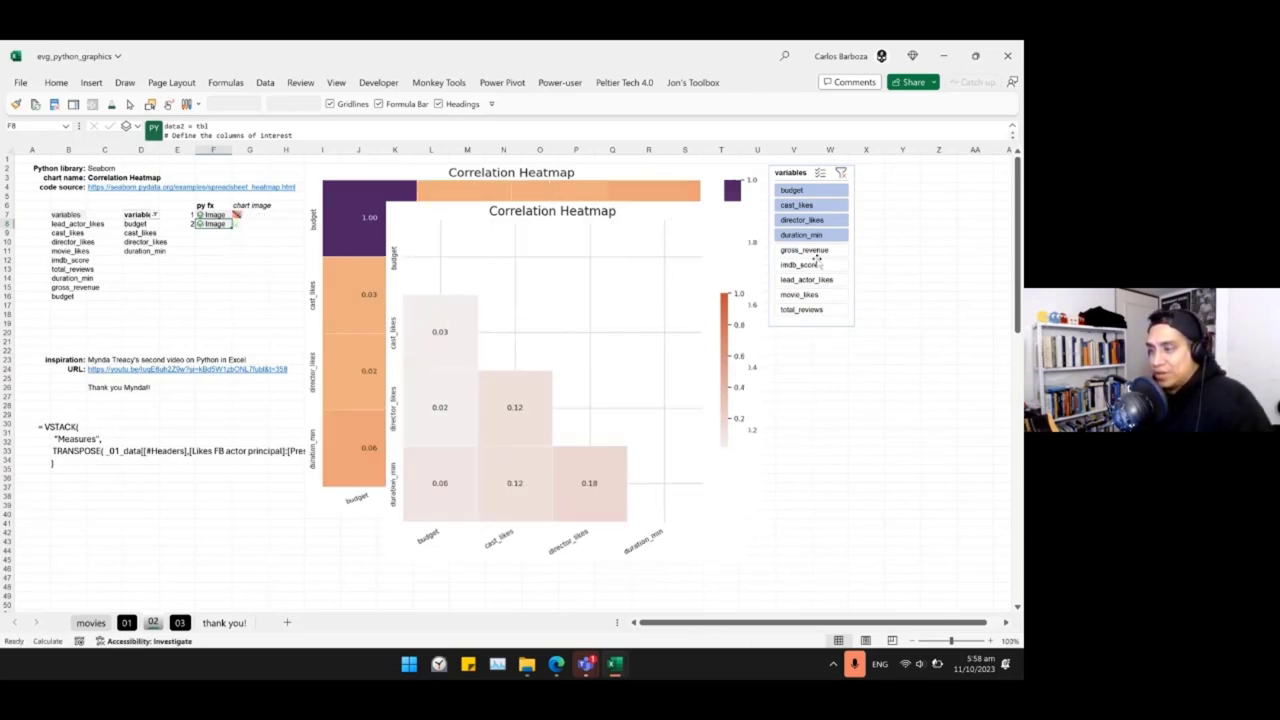
left_click_drag(814, 250, 833, 312)
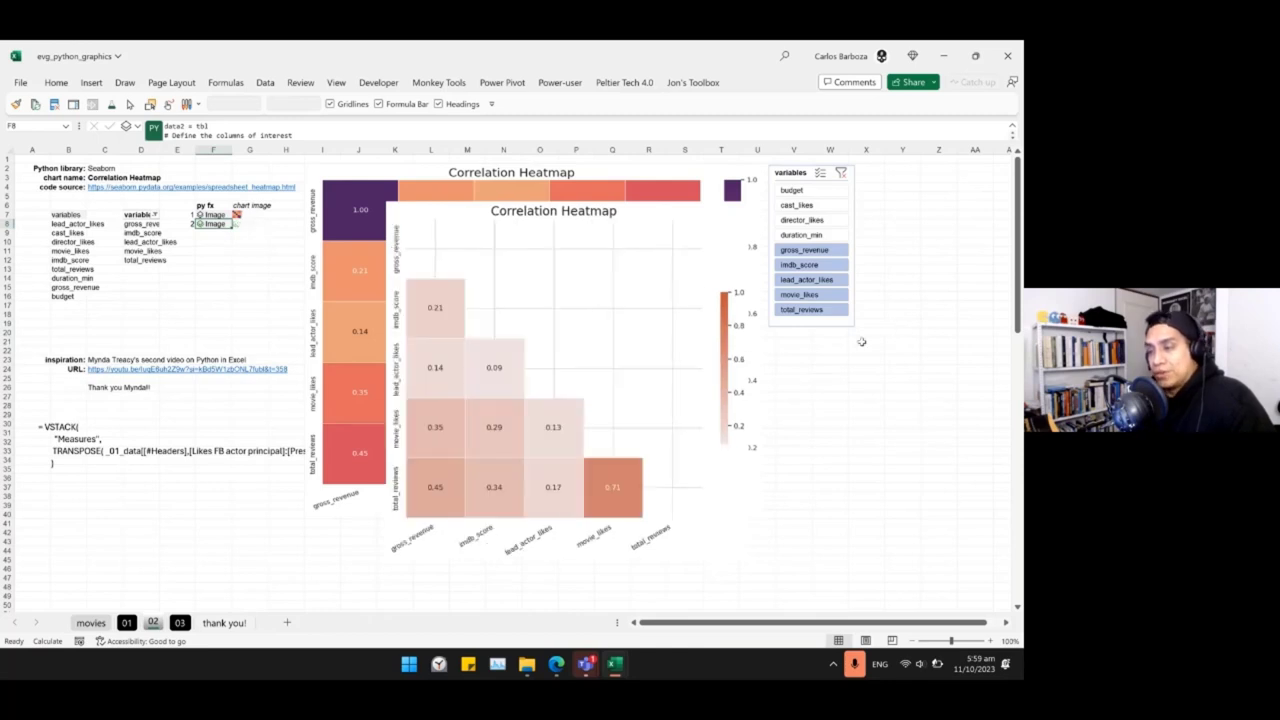
left_click_drag(833, 220, 833, 190)
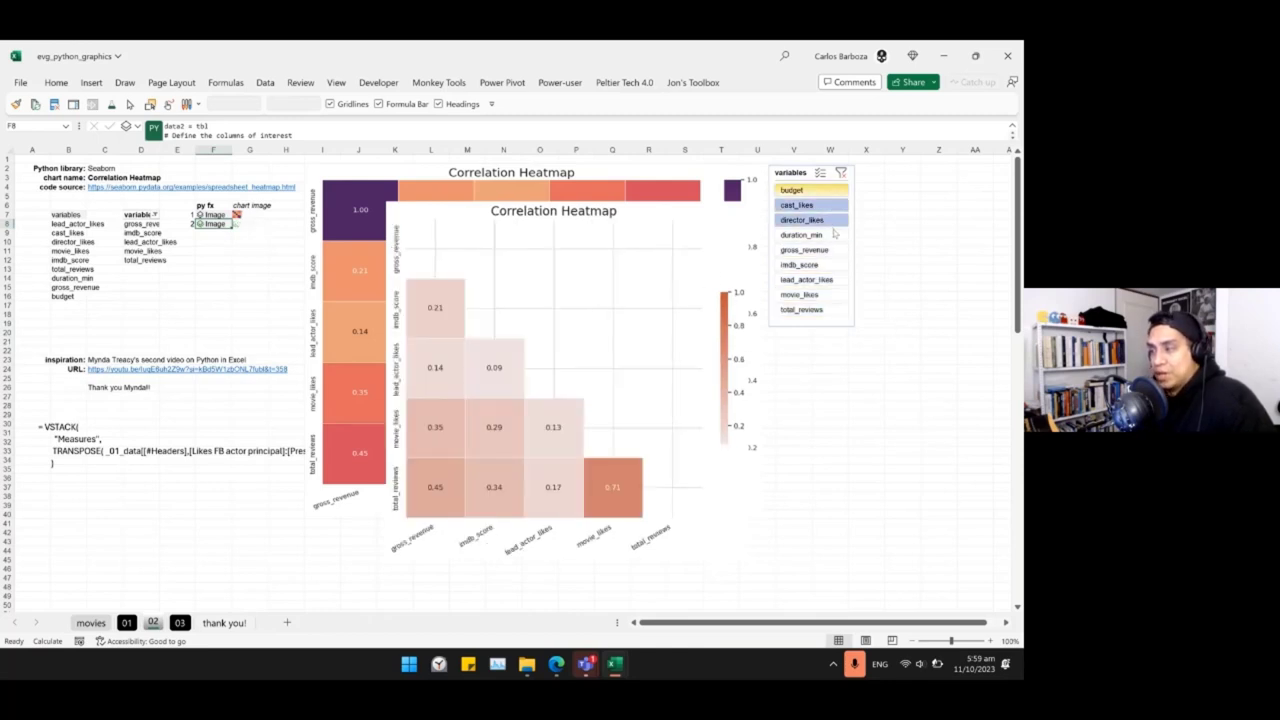
left_click(840, 173)
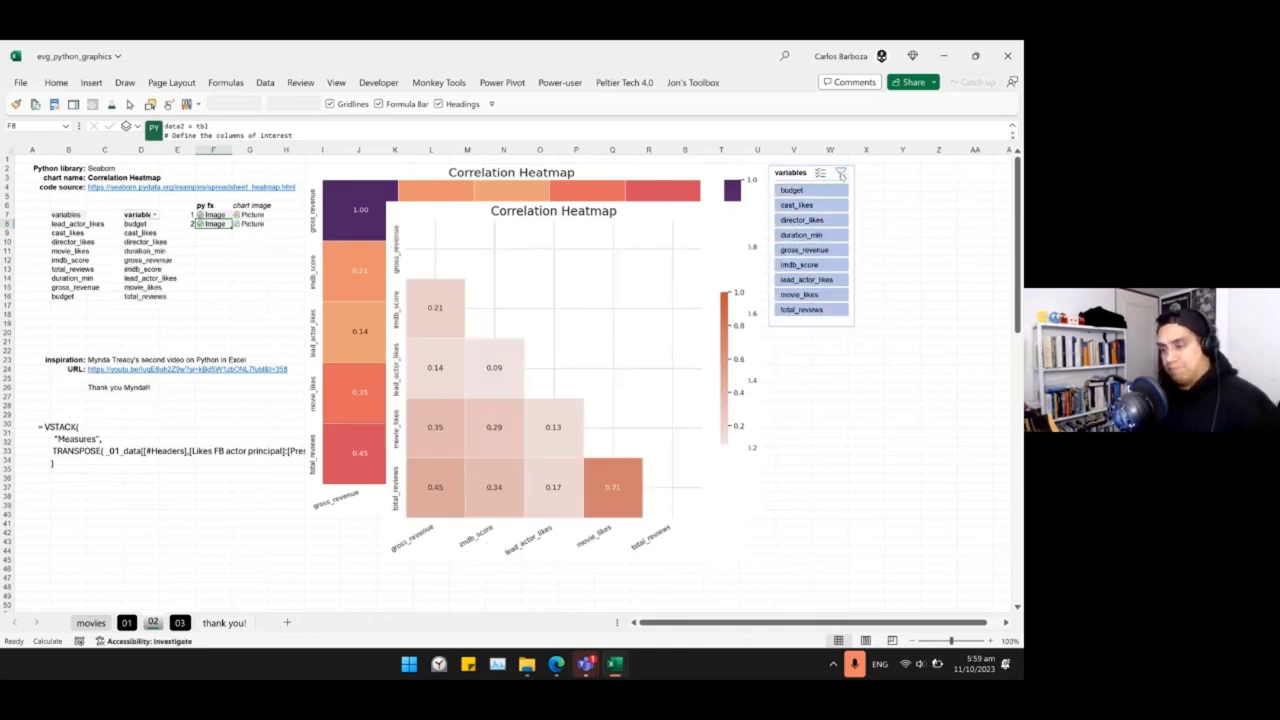